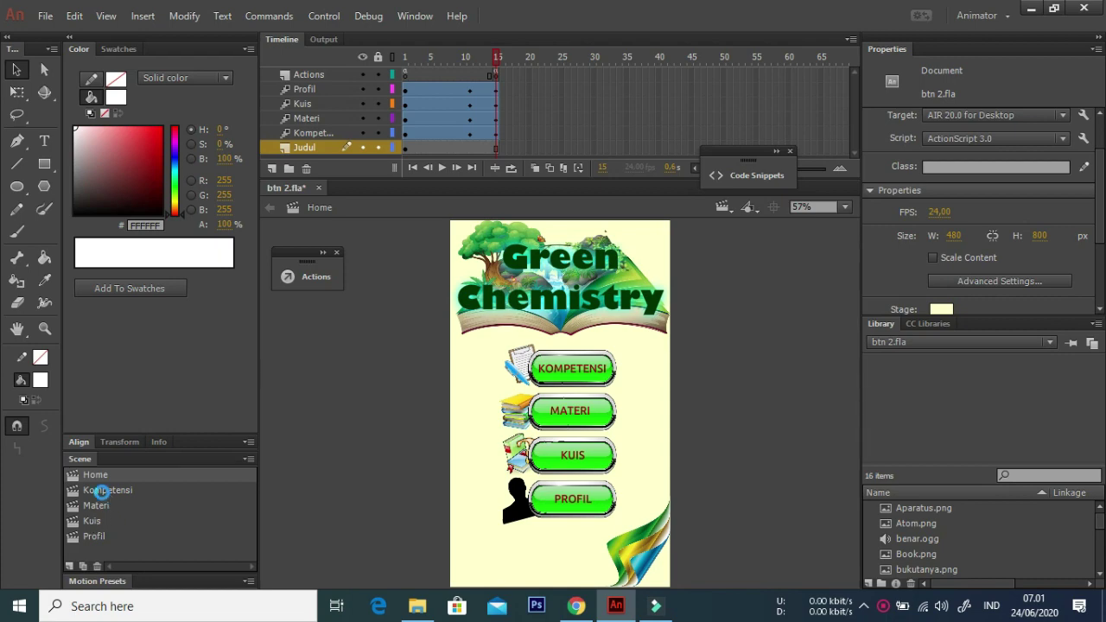
Switch to the Kompetensi scene in the Scene panel and deselect everything on the stage
click(102, 491)
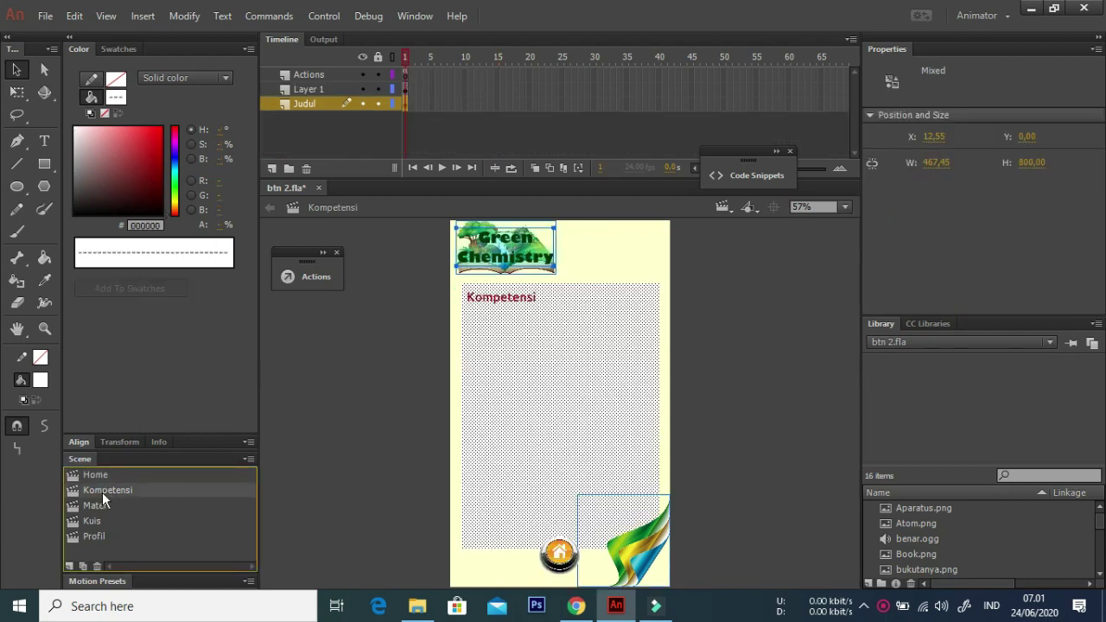
click(720, 388)
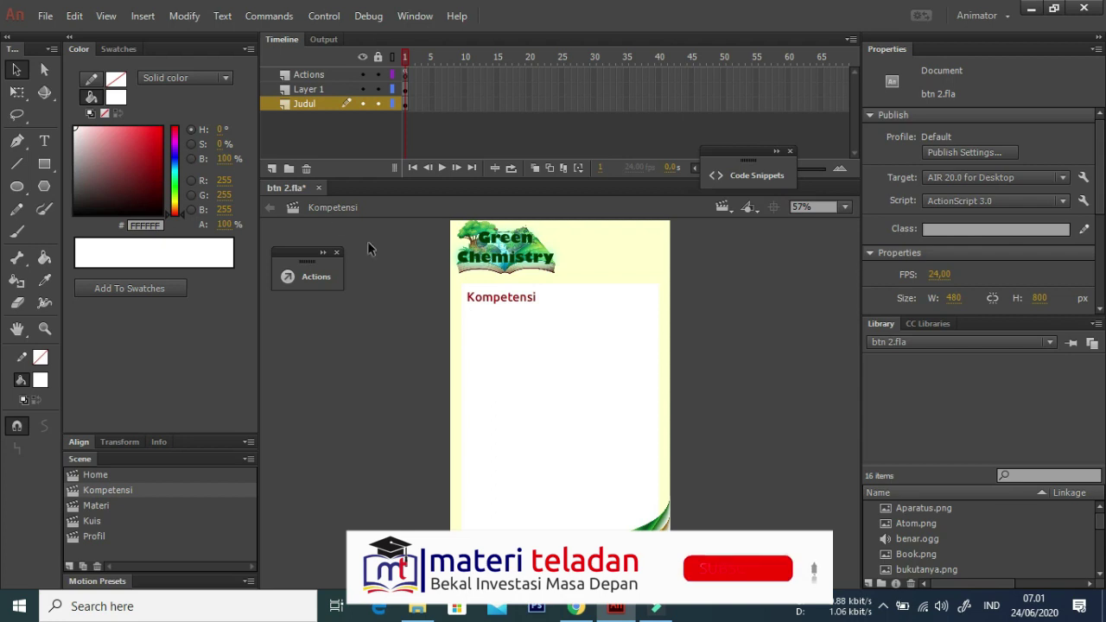
Add a new timeline layer named 'Kompetensi' and select its frame 1
click(272, 168)
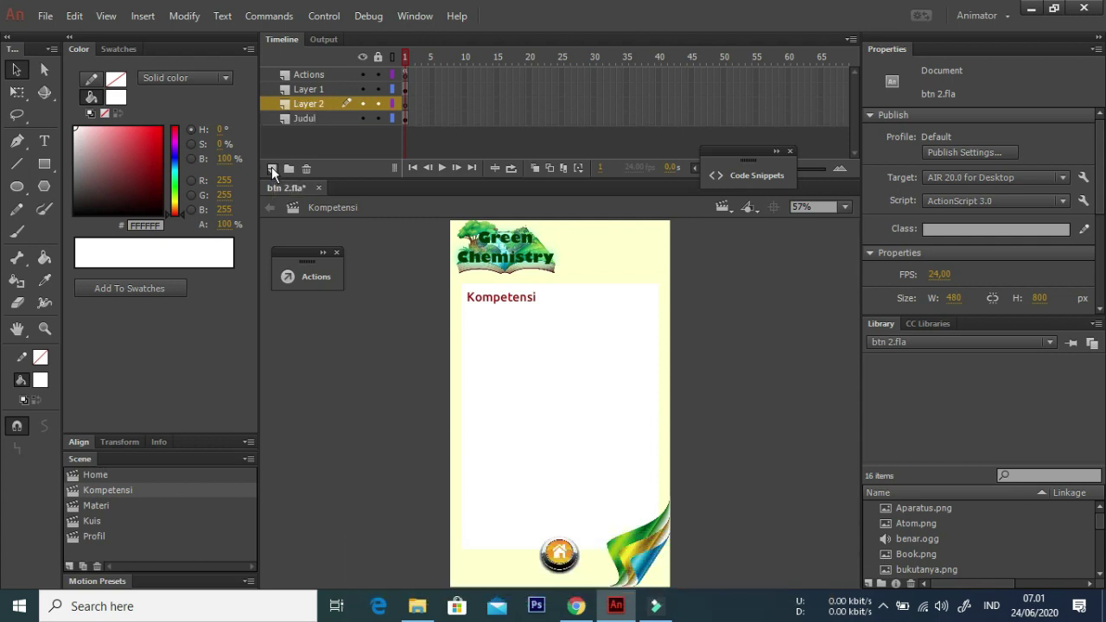
double_click(325, 102)
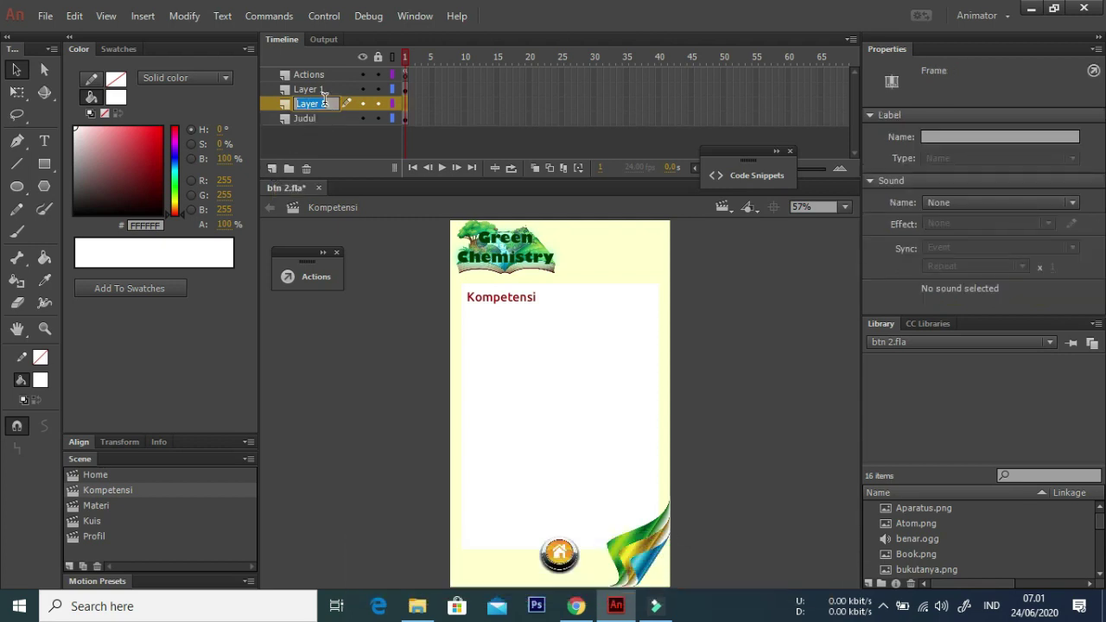
text(Kompetensi)
key(BackSpace)
key(Return)
click(406, 109)
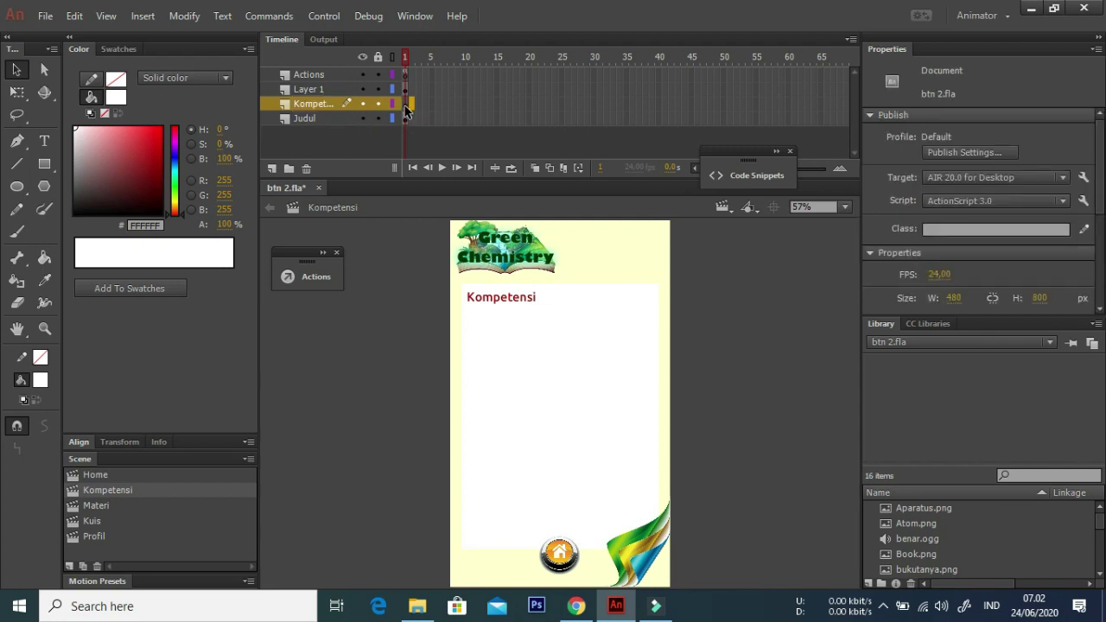
click(408, 56)
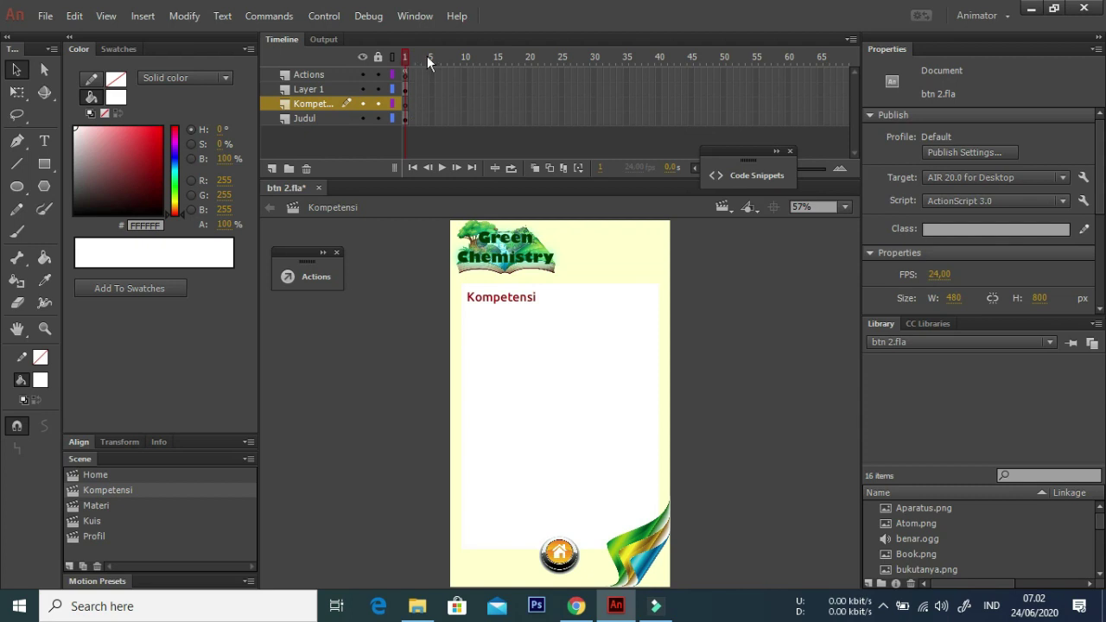
click(407, 104)
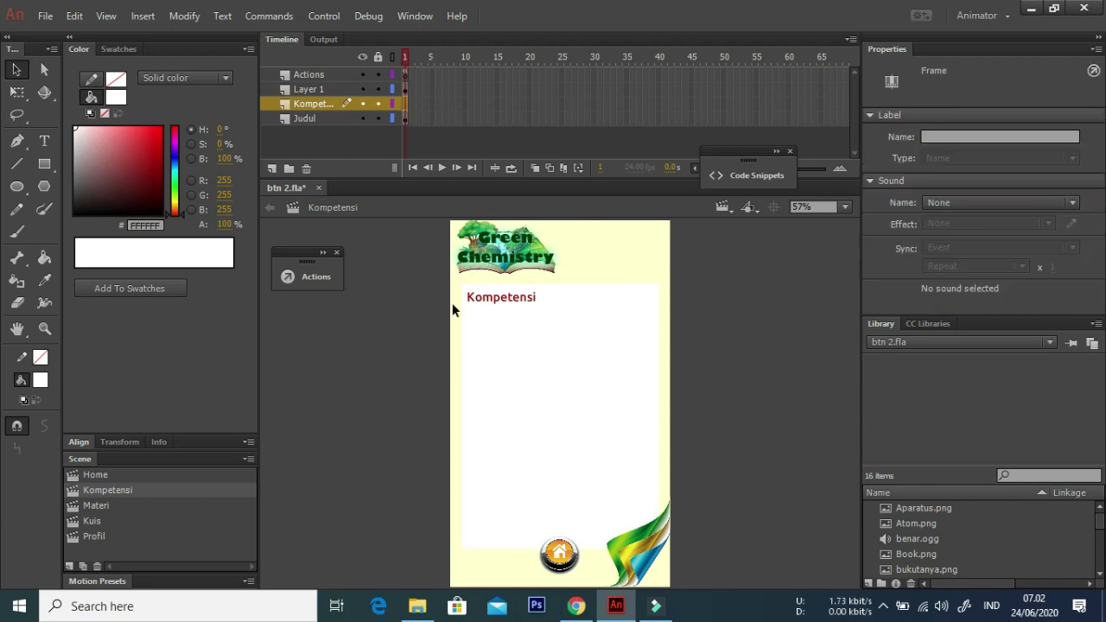
Choose the Text tool and set the font size to 25 pt
click(47, 142)
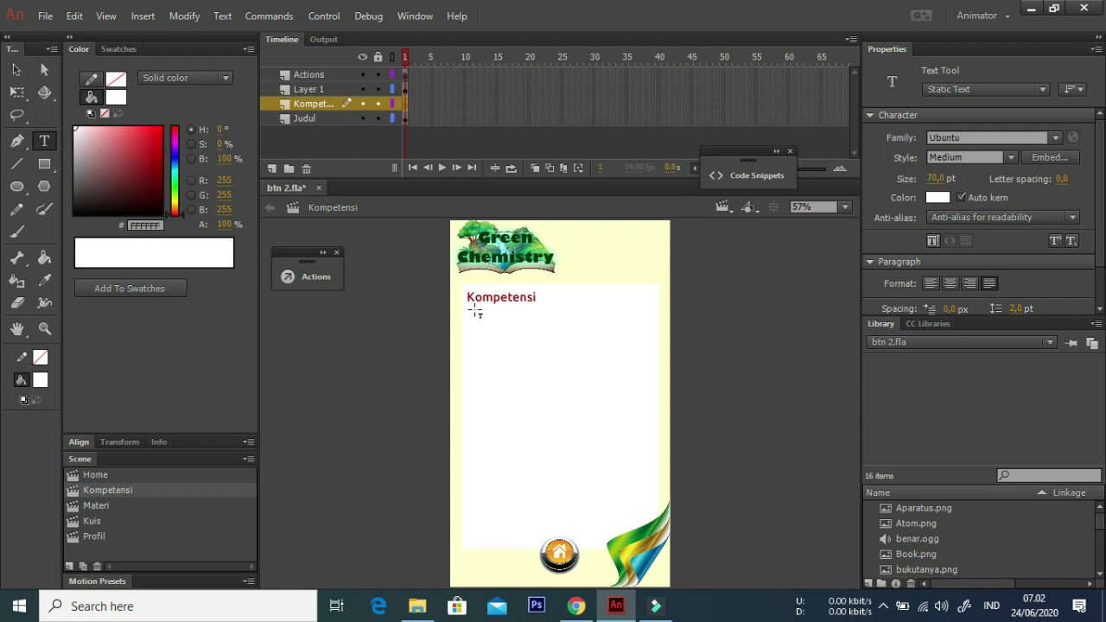
drag(473, 318, 644, 415)
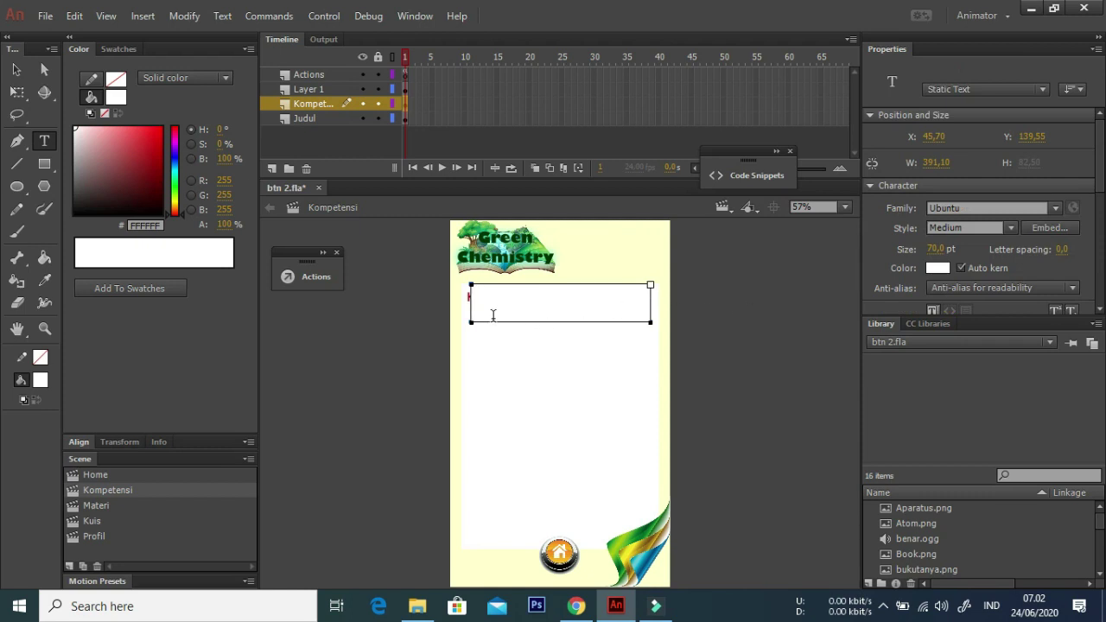
click(941, 250)
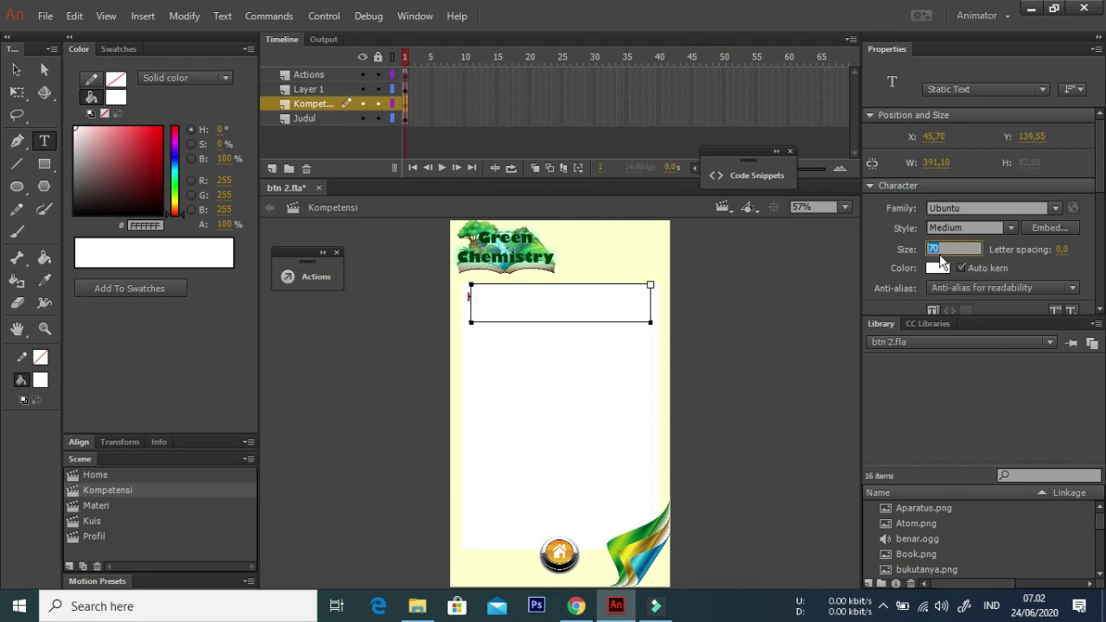
text(25)
click(600, 309)
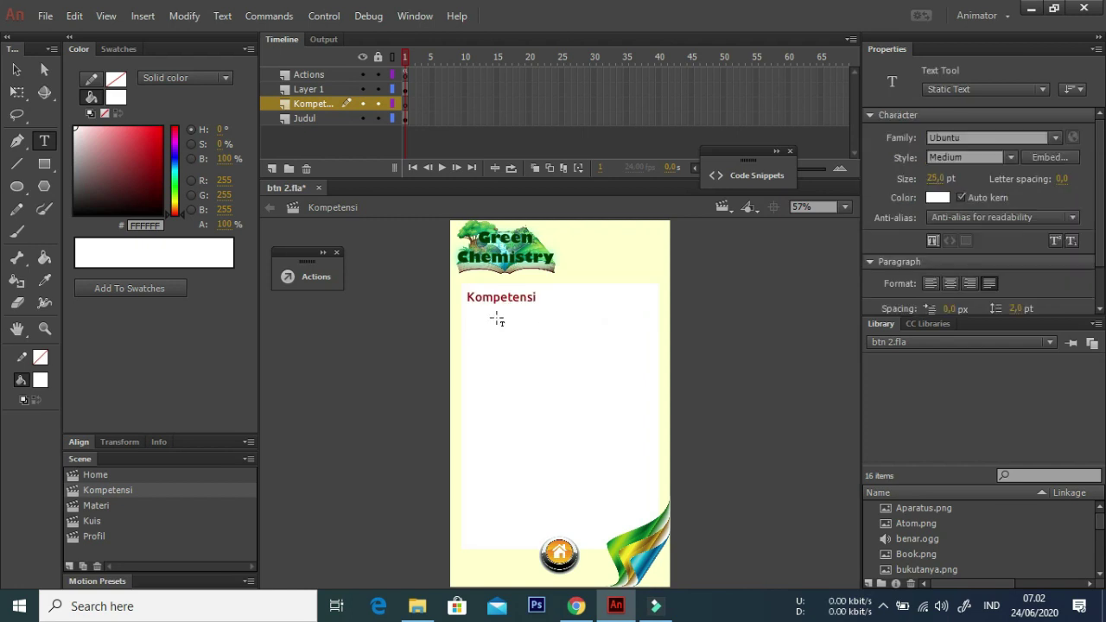
Draw a text box under the Kompetensi heading with 'Kompetensi Inti' as its first line
drag(468, 306, 657, 374)
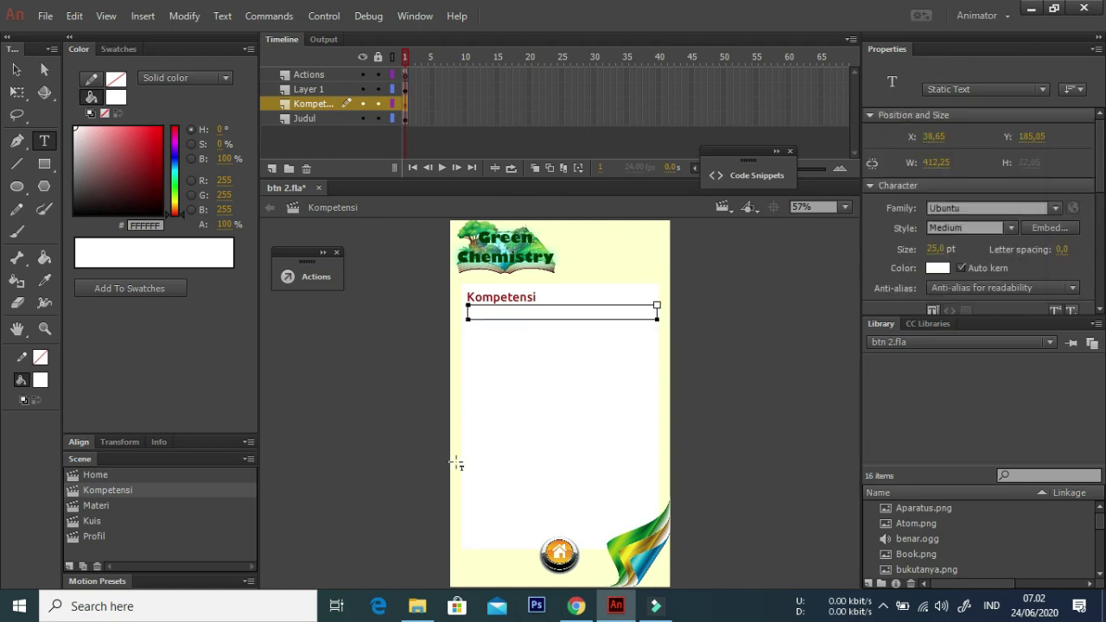
text(Kompetensi Inti)
key(Return)
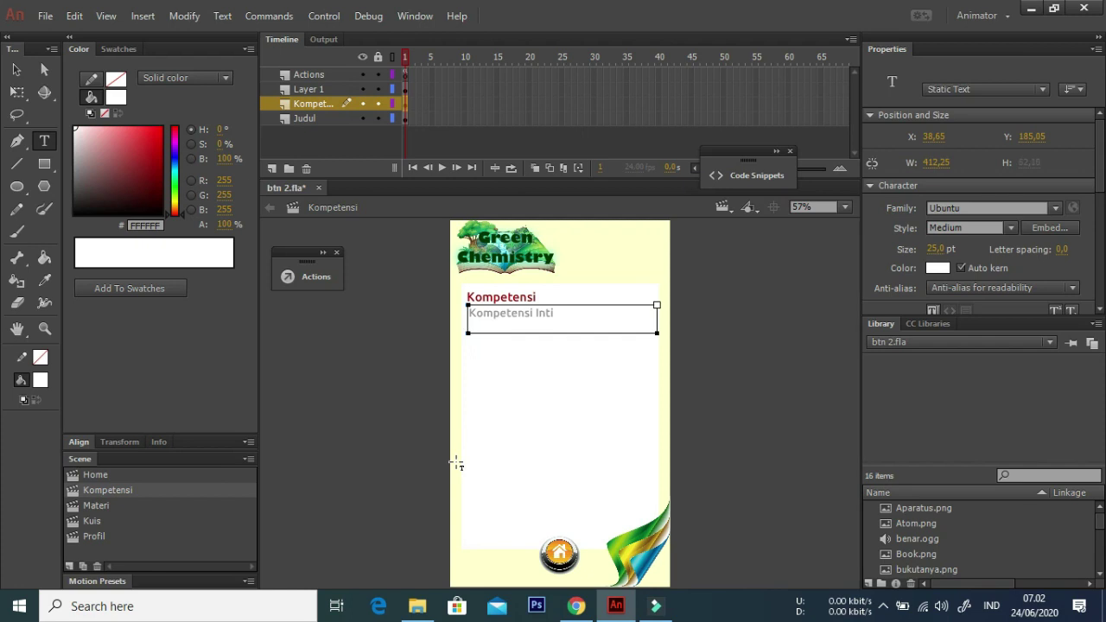
key(Up)
key(ctrl+shift+Right)
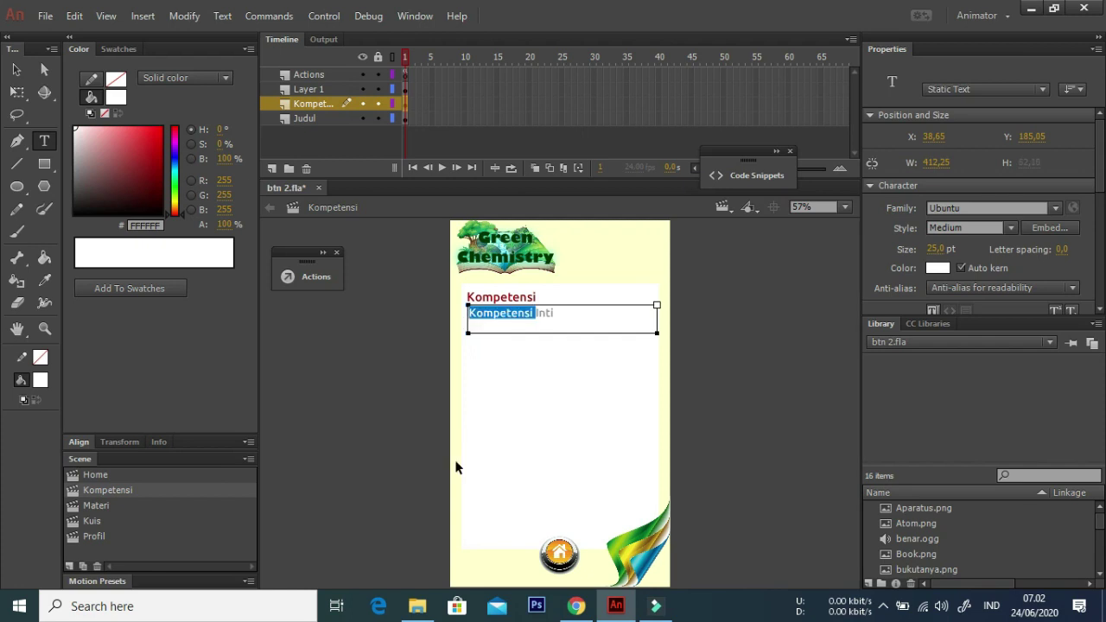
key(ctrl+shift+Right)
key(ctrl+c)
key(Right)
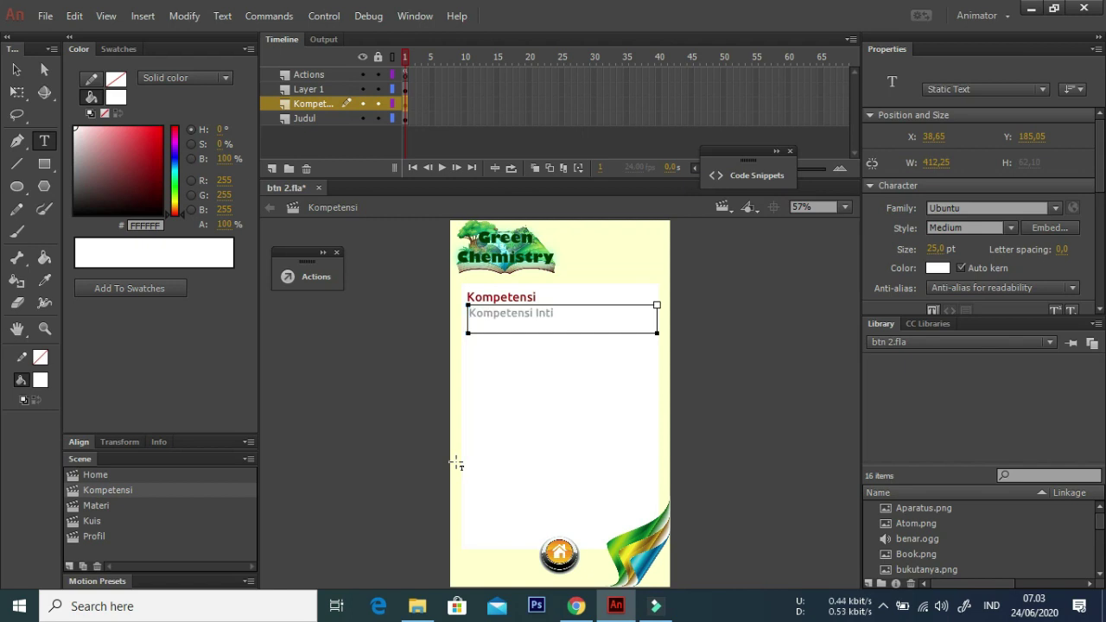
key(Return)
Add the lines '1. Kompetensi Inti 1' and '2. Kompetensi Inti 2' below it
key(ctrl+v)
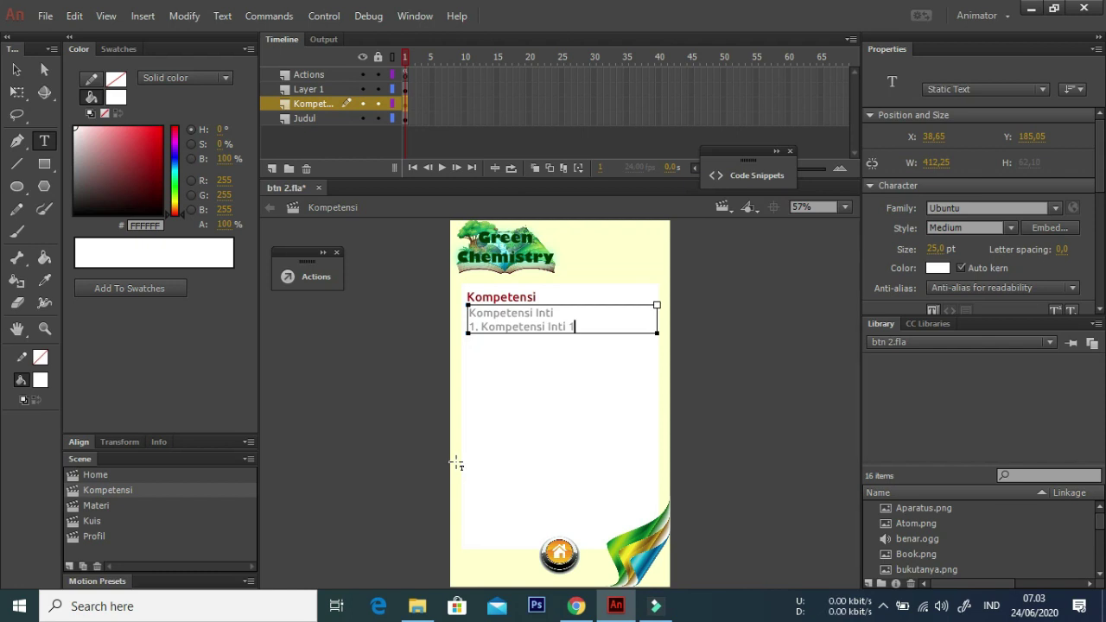
text(1)
key(Return)
text(2. )
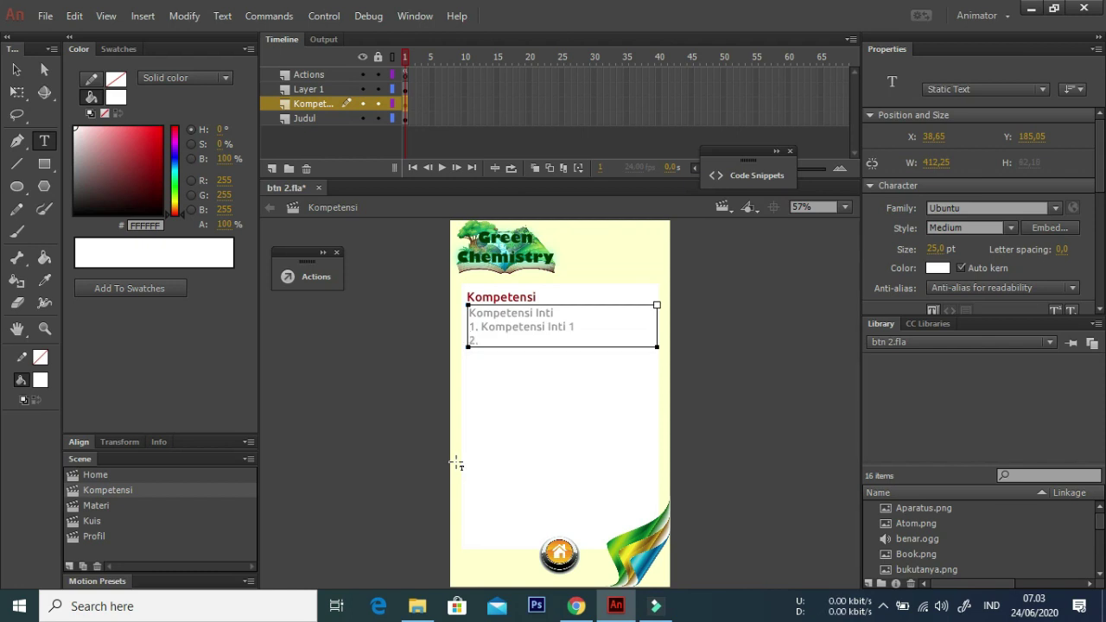
text(Kompetensi Inti)
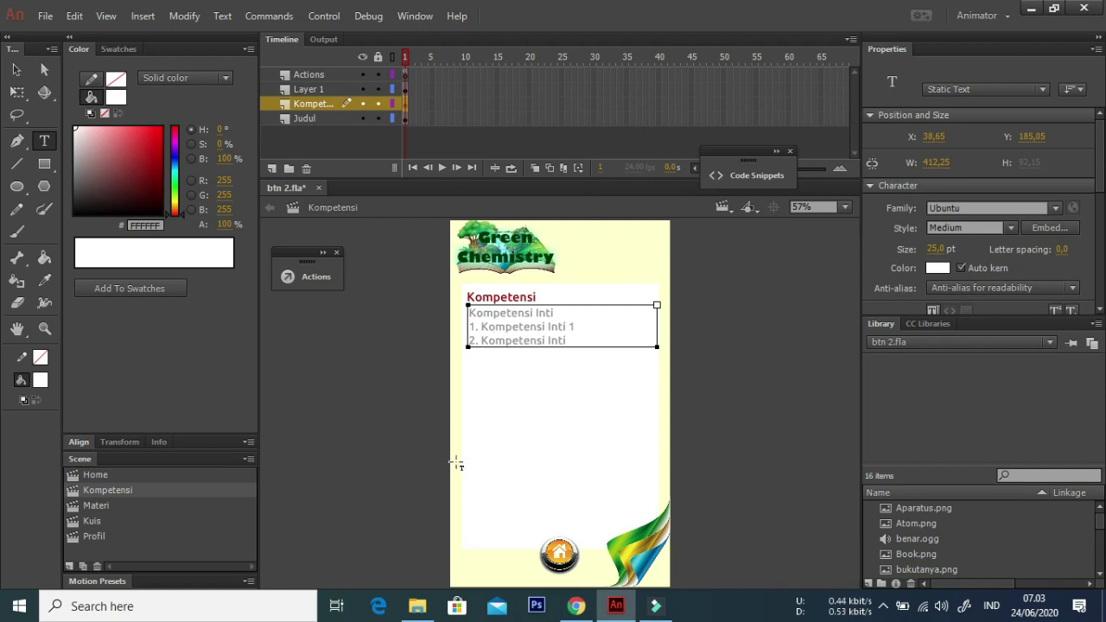
text( 2)
click(16, 70)
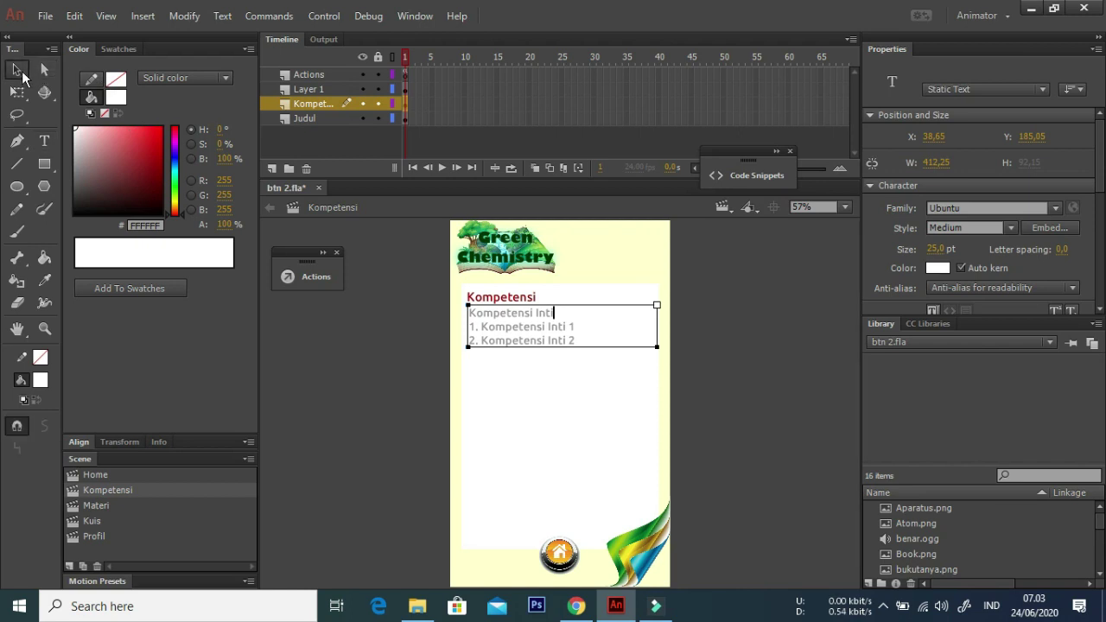
double_click(548, 311)
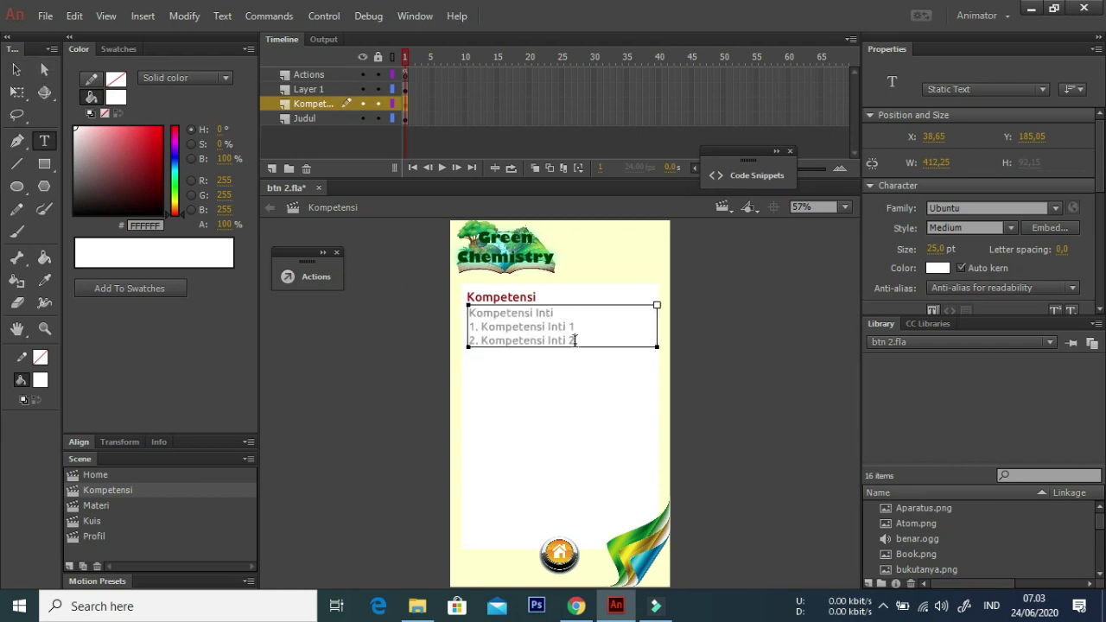
Colour all three lines of the text block dark green
key(ctrl+a)
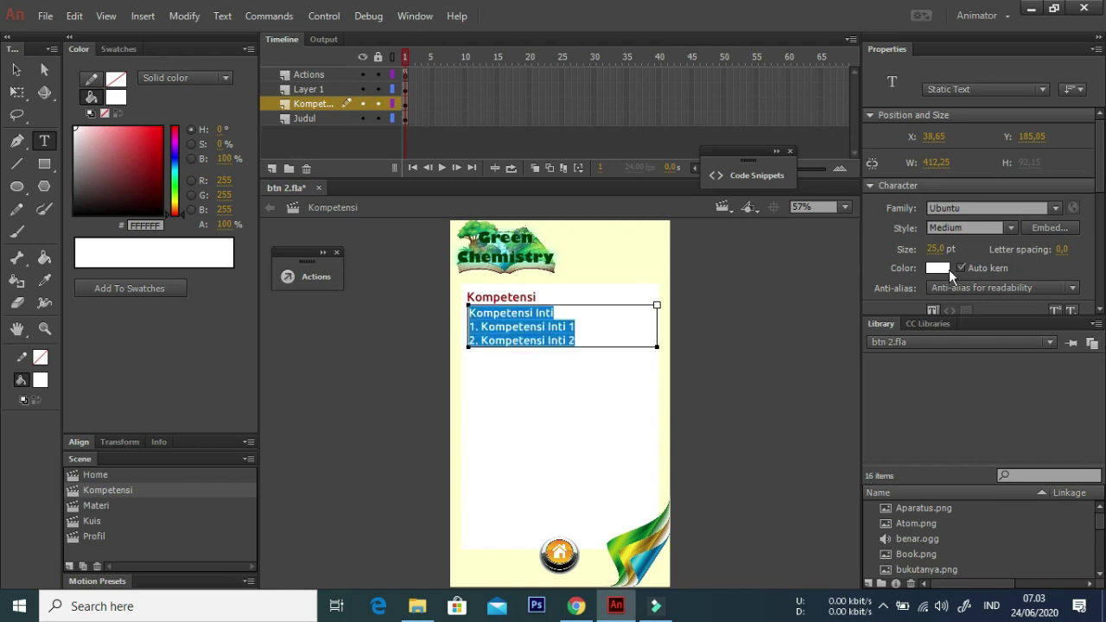
click(939, 269)
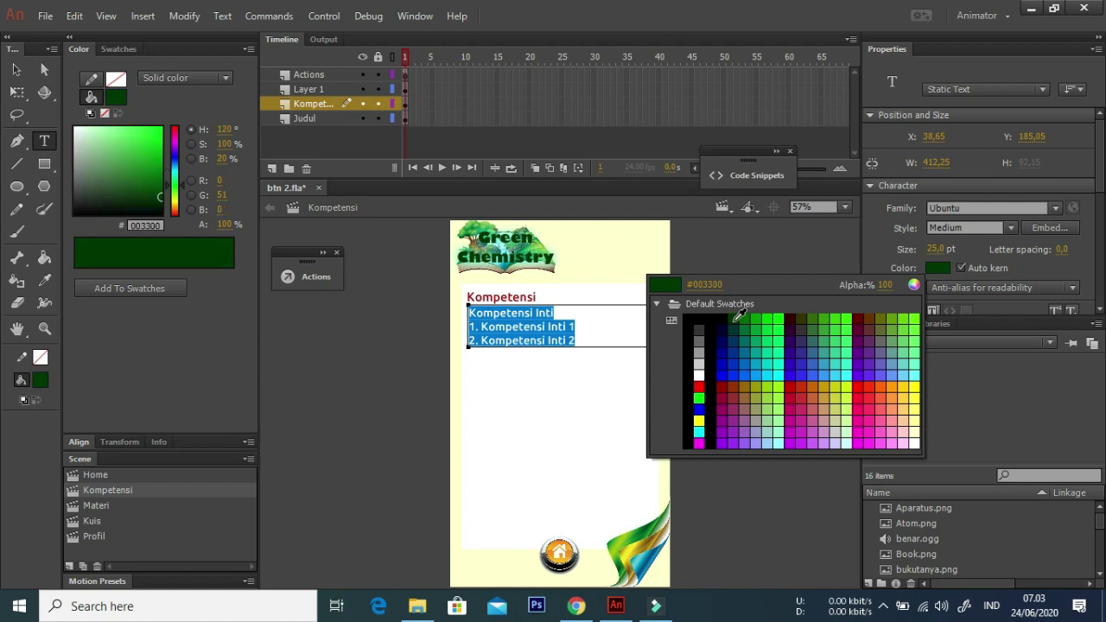
click(735, 318)
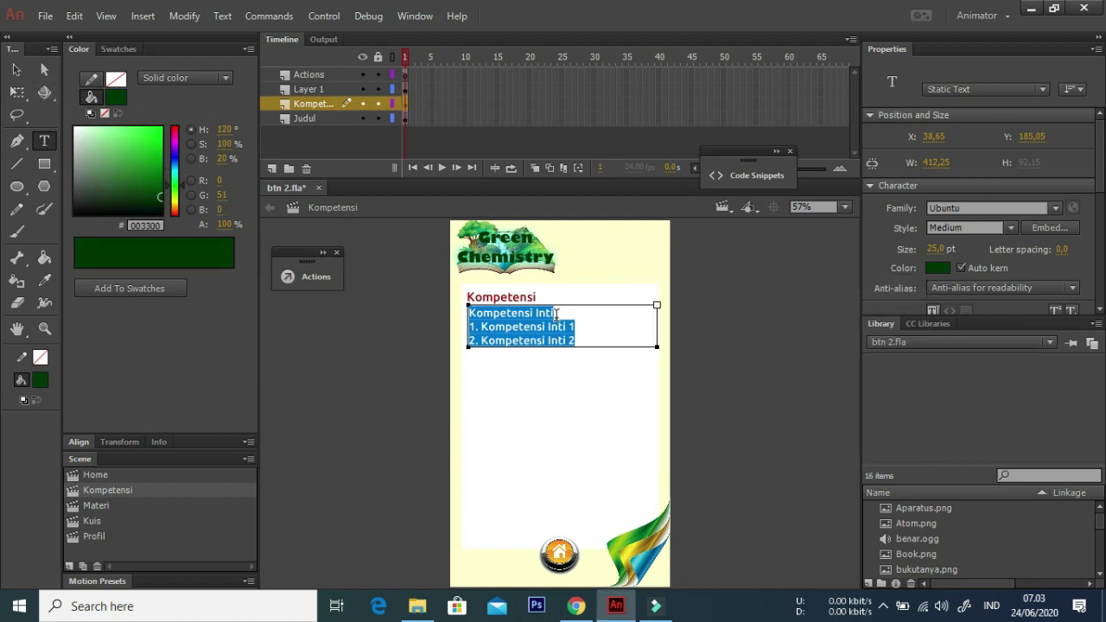
Format the Kompetensi Inti heading in Tw Cen MT Condensed Extra Bold at 35 pt
drag(560, 313, 468, 313)
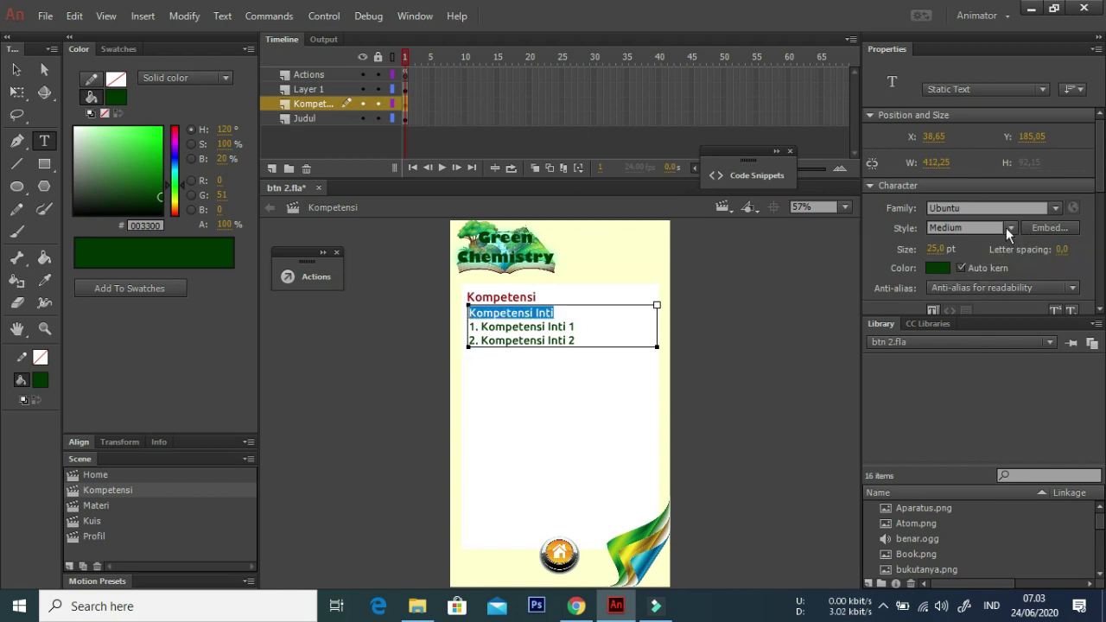
click(1010, 229)
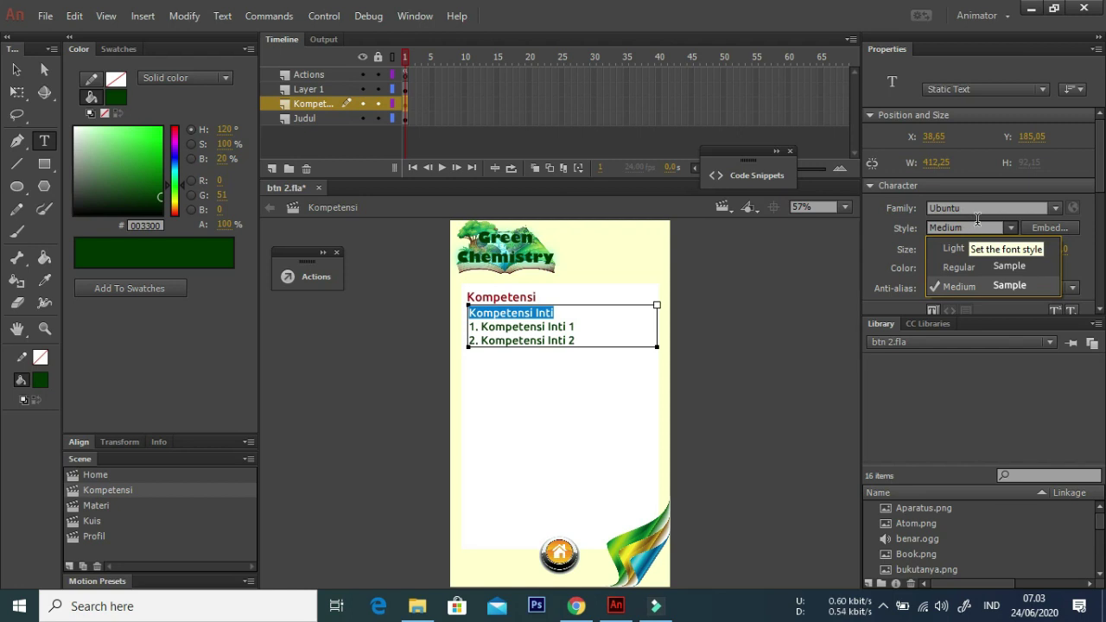
click(988, 226)
click(979, 209)
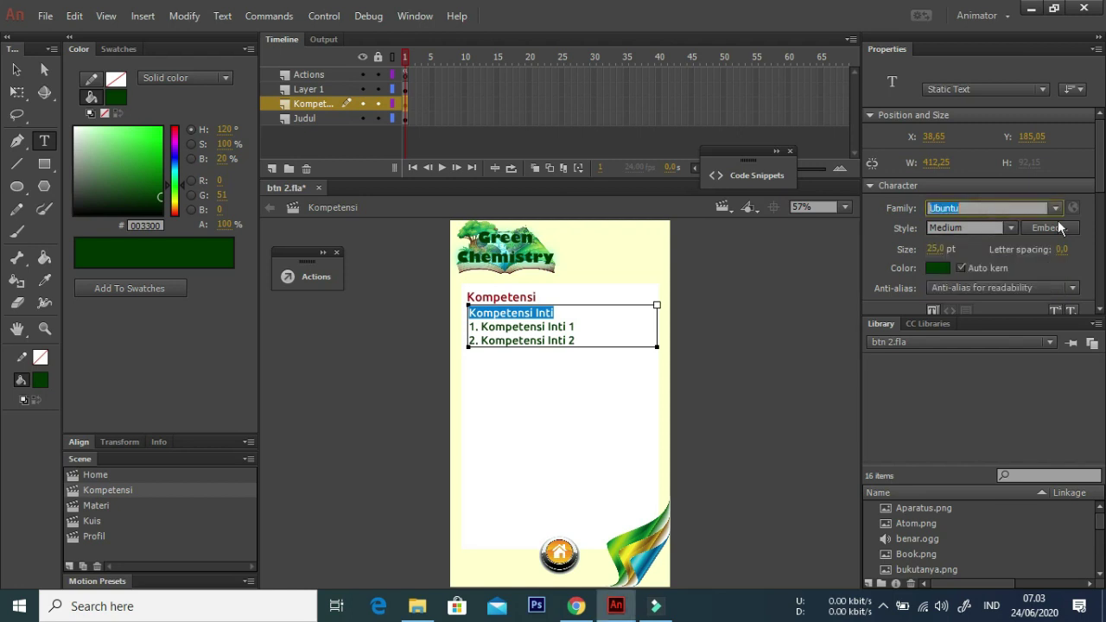
click(1055, 210)
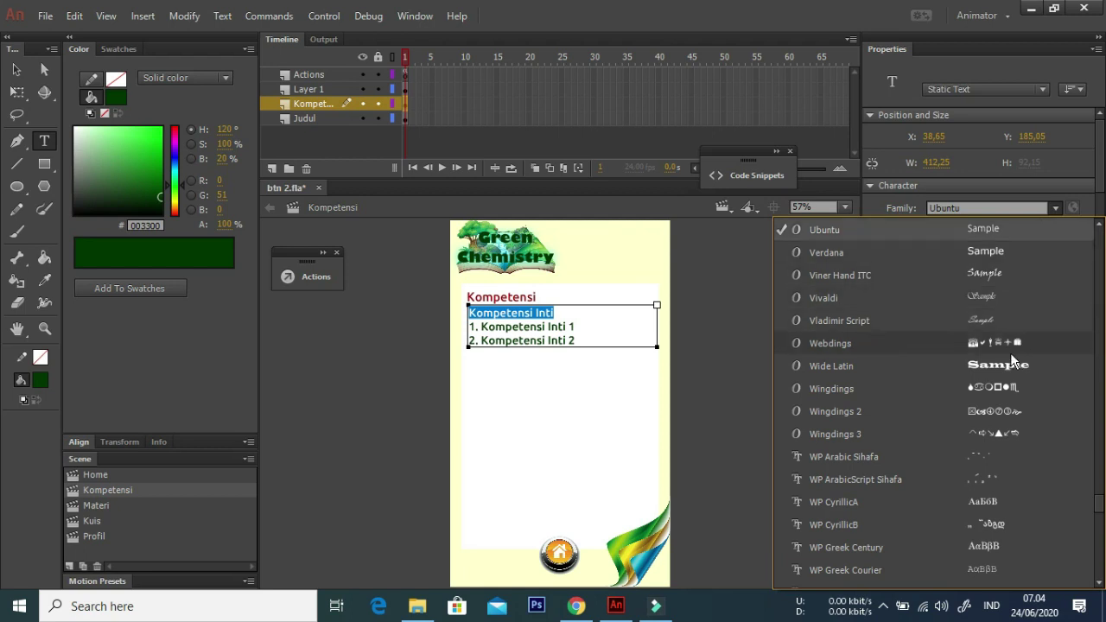
scroll(1013, 361, down, 3)
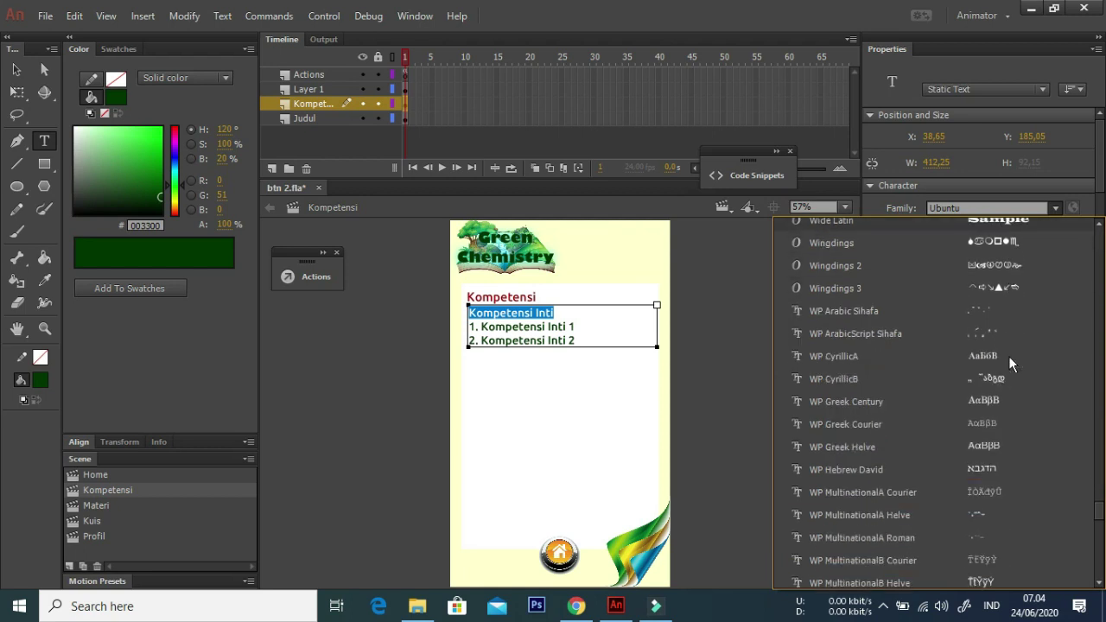
scroll(1011, 363, down, 2)
scroll(1011, 363, up, 10)
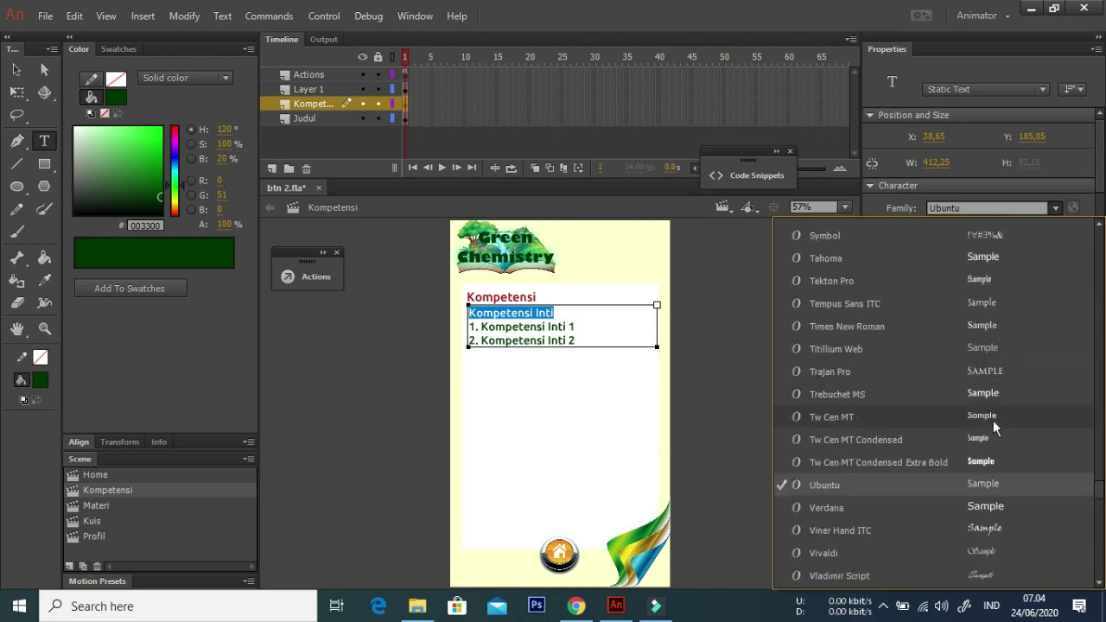
click(994, 469)
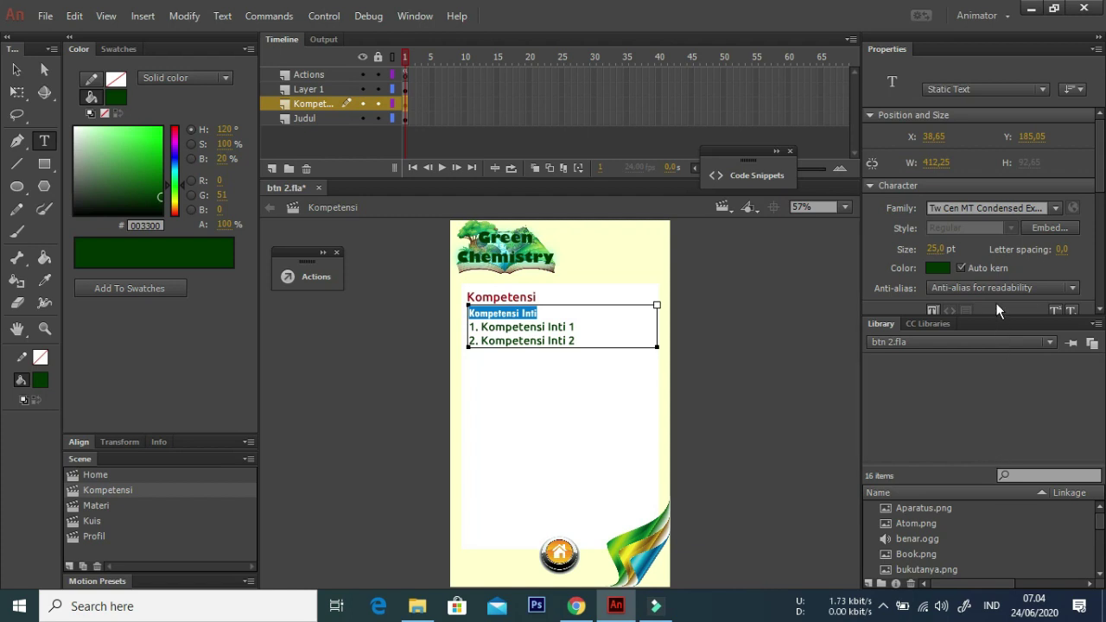
click(936, 249)
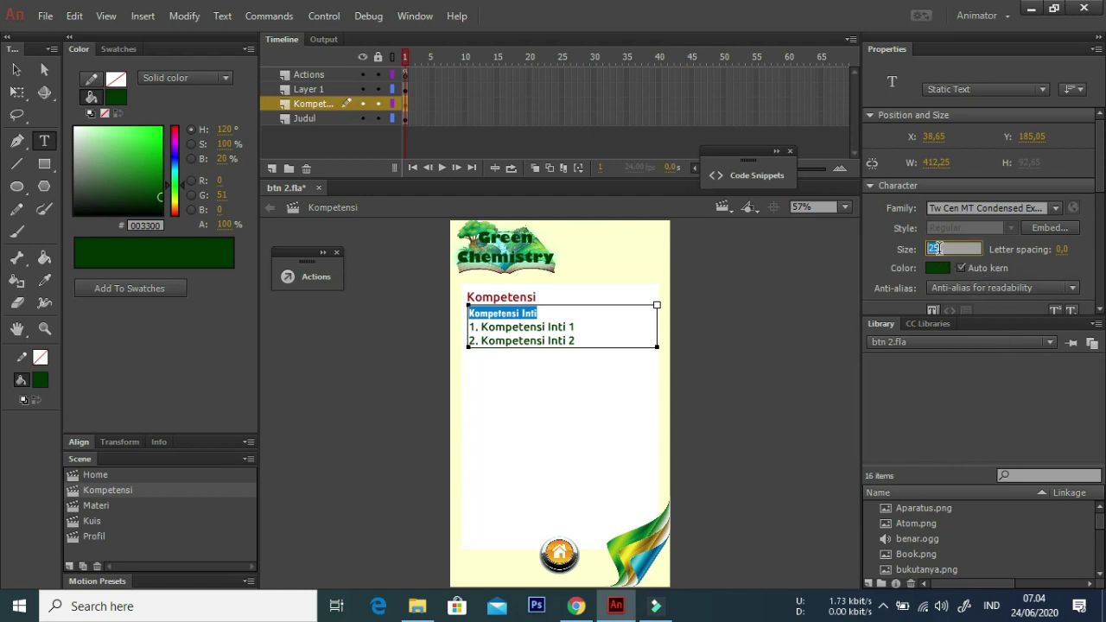
text(35)
key(Return)
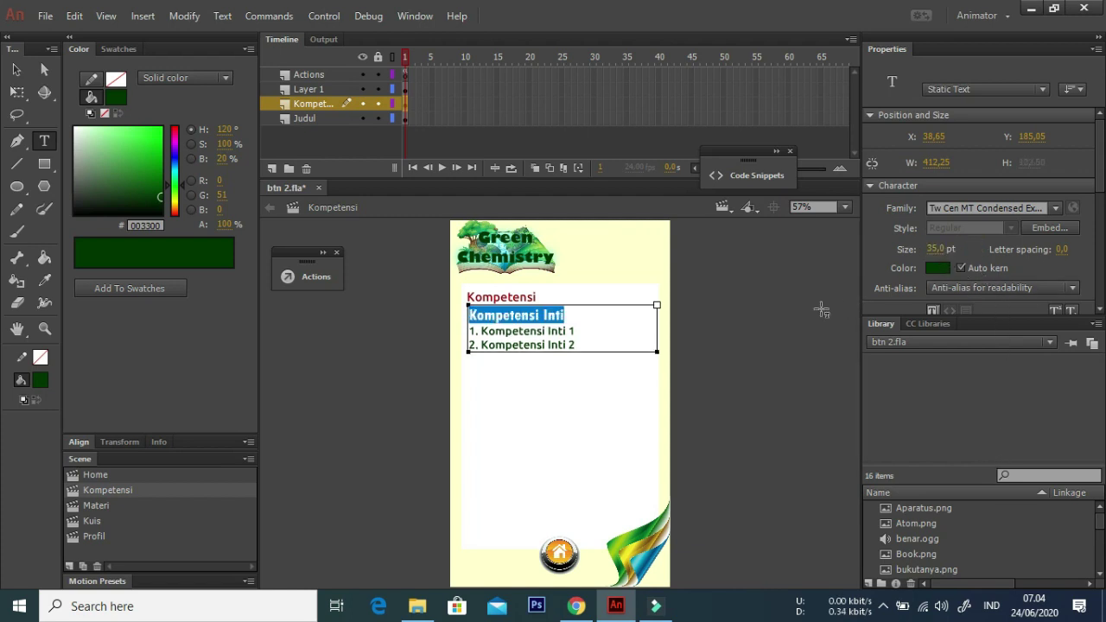
key(Escape)
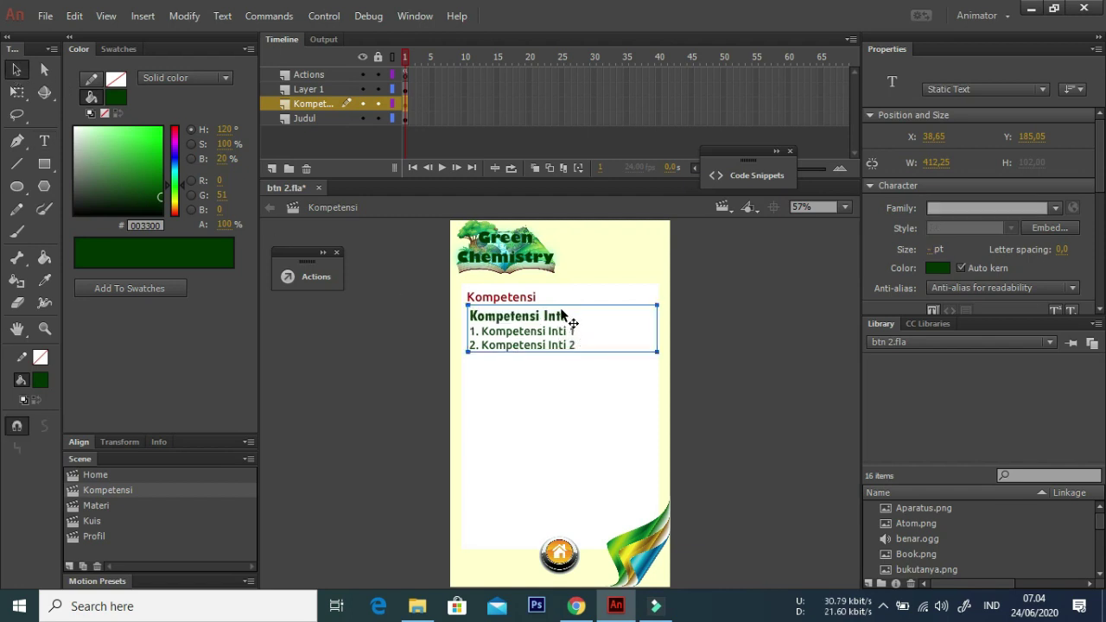
Shift the text block slightly lower and reselect all its lines
drag(566, 317, 565, 320)
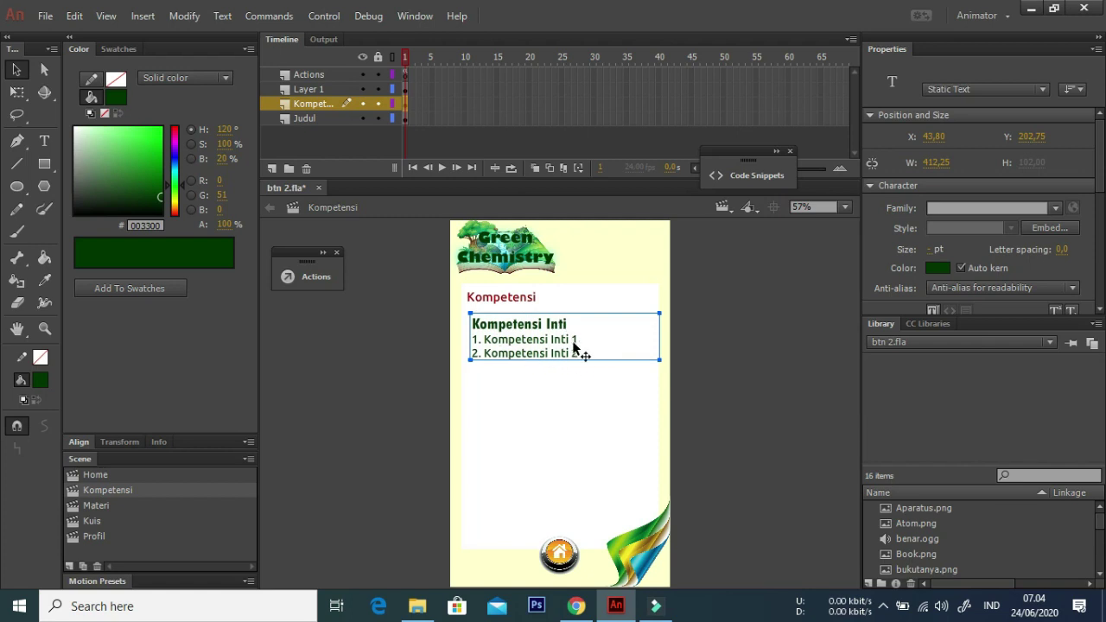
key(t)
click(577, 339)
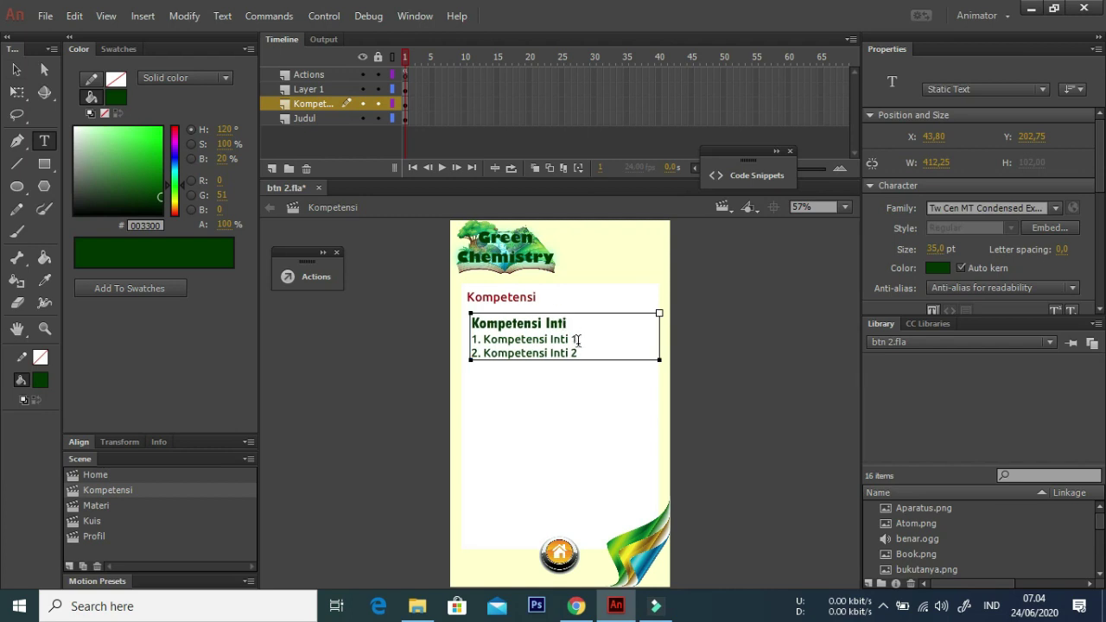
drag(580, 353, 463, 326)
key(ctrl+c)
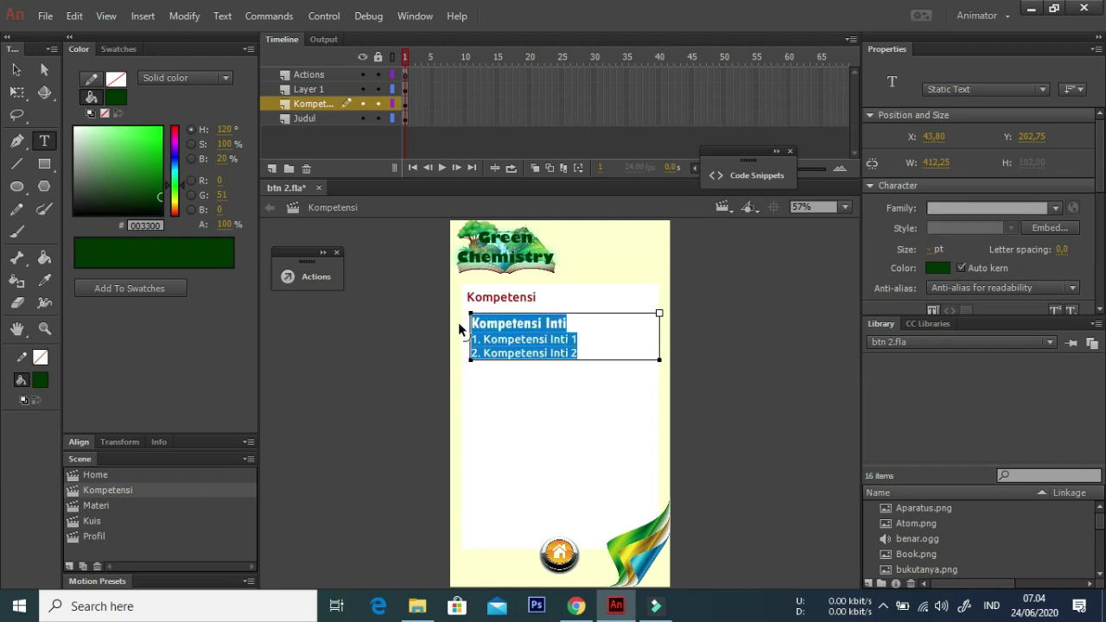
Paste a copy of the three lines below and rename its heading 'Kompetensi Dasar'
click(611, 355)
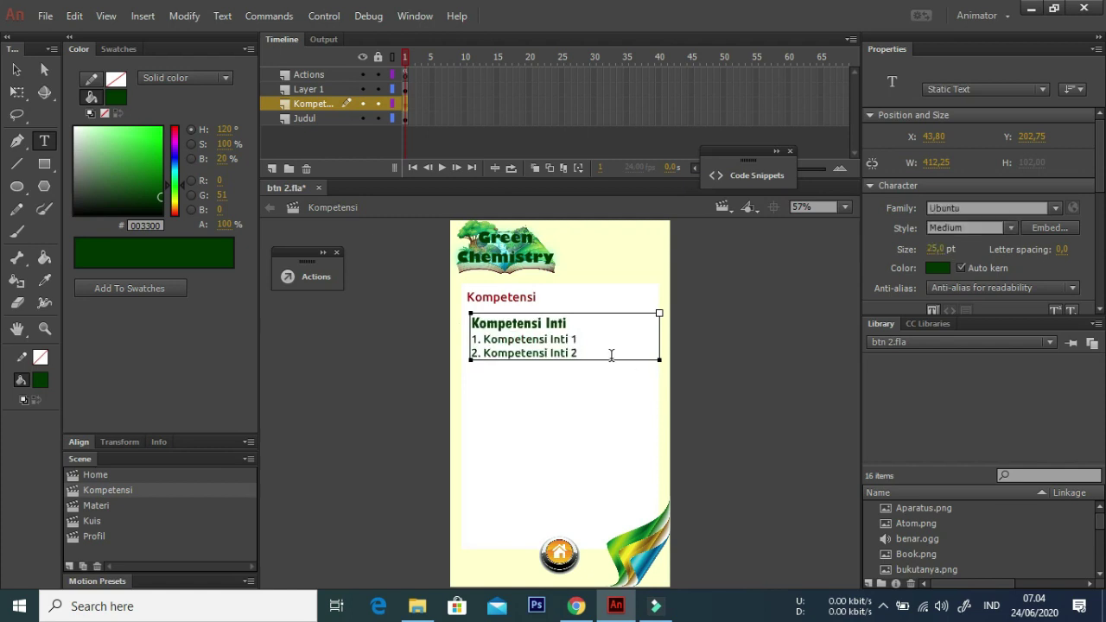
key(Return)
key(Return)
key(ctrl+v)
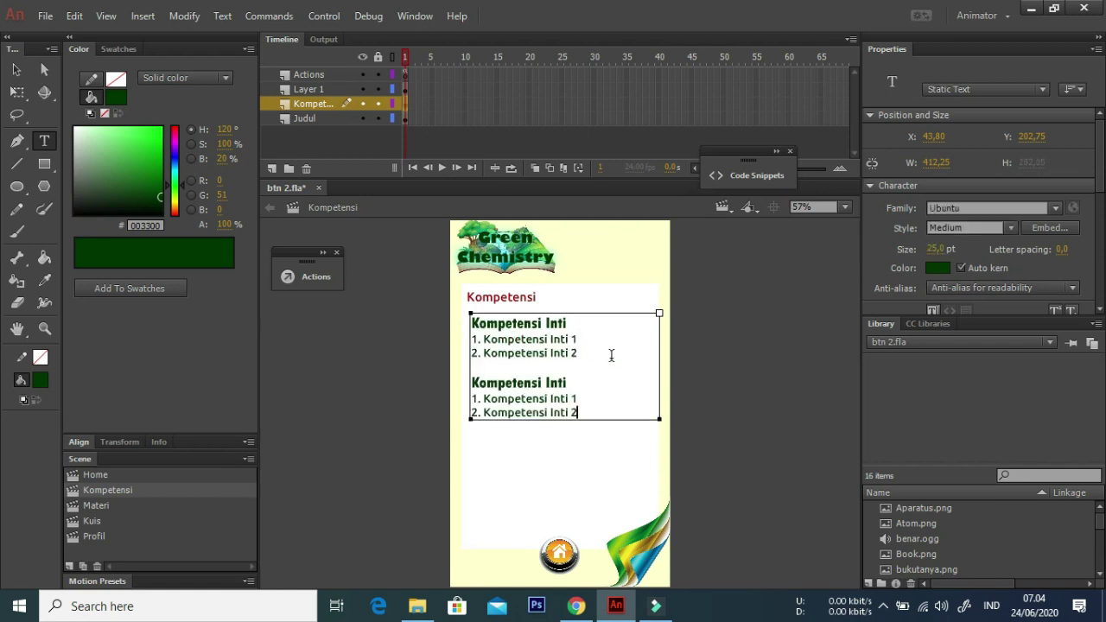
click(558, 385)
double_click(557, 386)
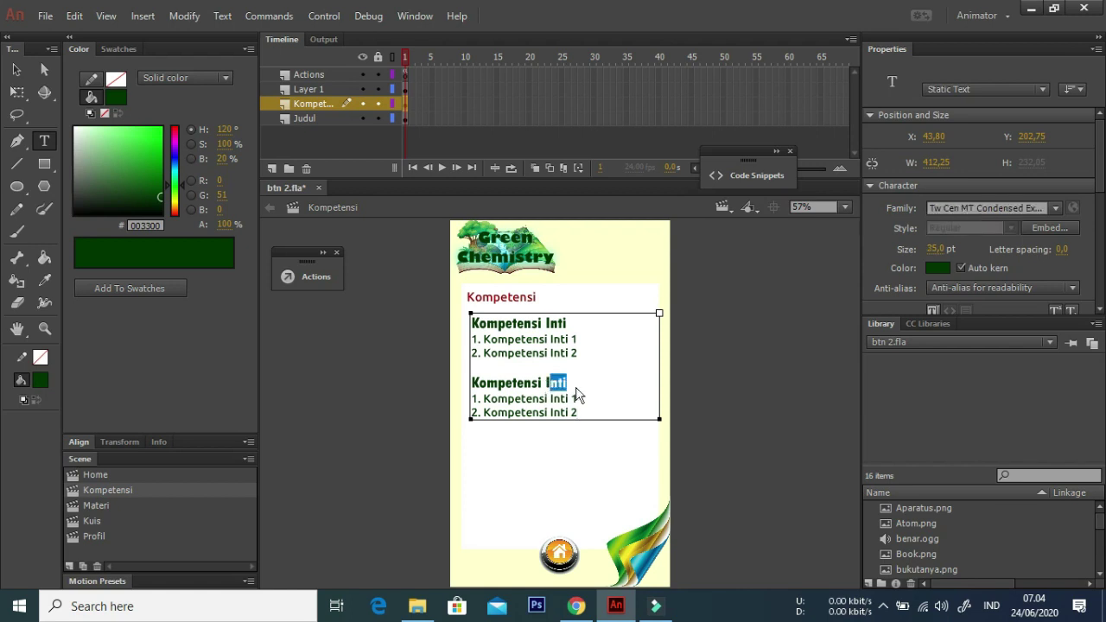
key(BackSpace)
text(Dasar)
Change the copied items to 'Kompetensi Dasar 1' and 'Kompetensi Dasar 2'
double_click(559, 398)
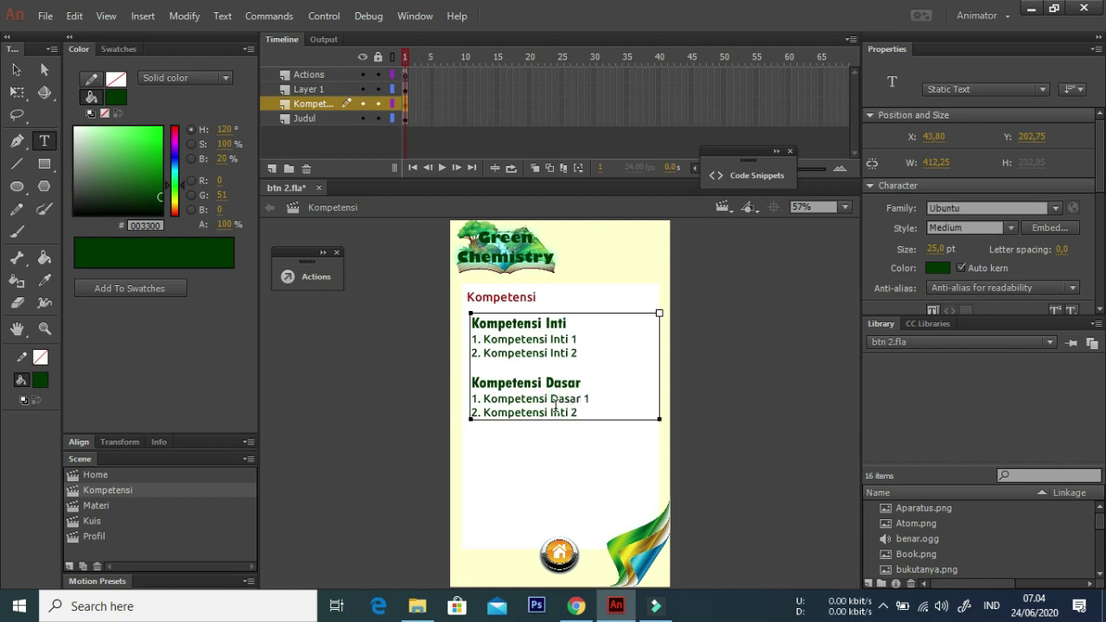
double_click(563, 412)
text(Dasar)
click(585, 360)
click(569, 324)
key(shift+Home)
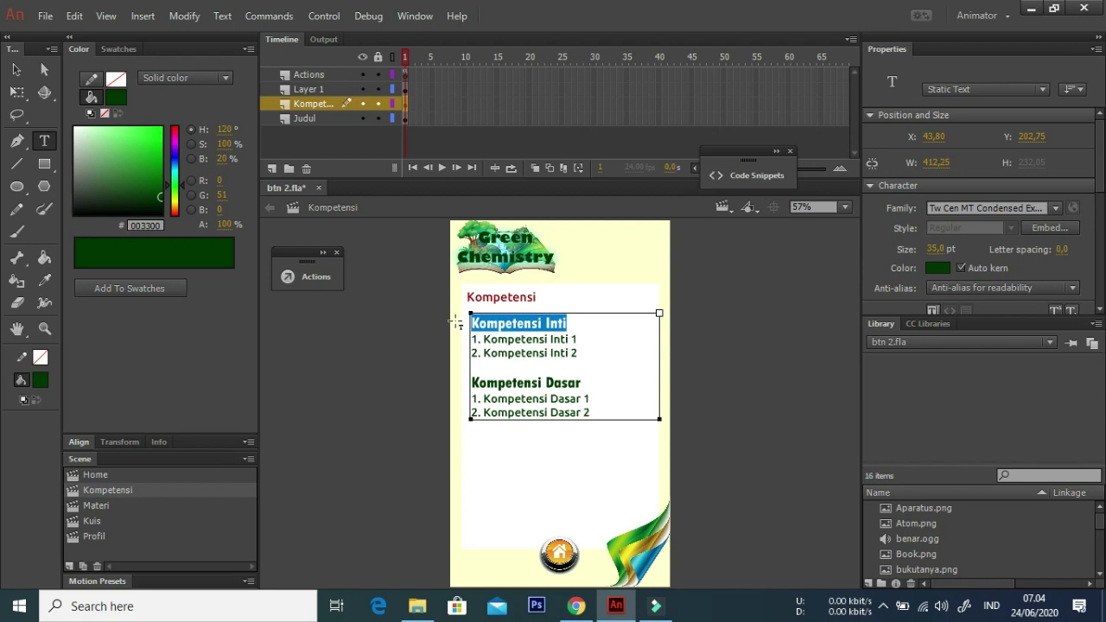
Give the Kompetensi Inti and Kompetensi Dasar headings the dark navy #000066 colour
click(939, 267)
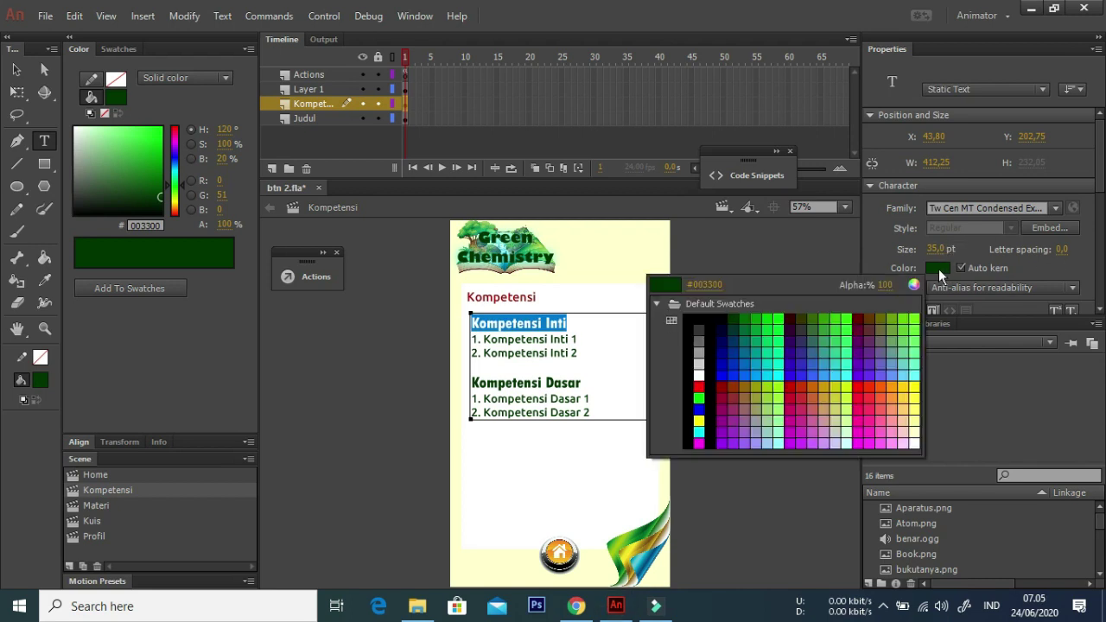
click(722, 388)
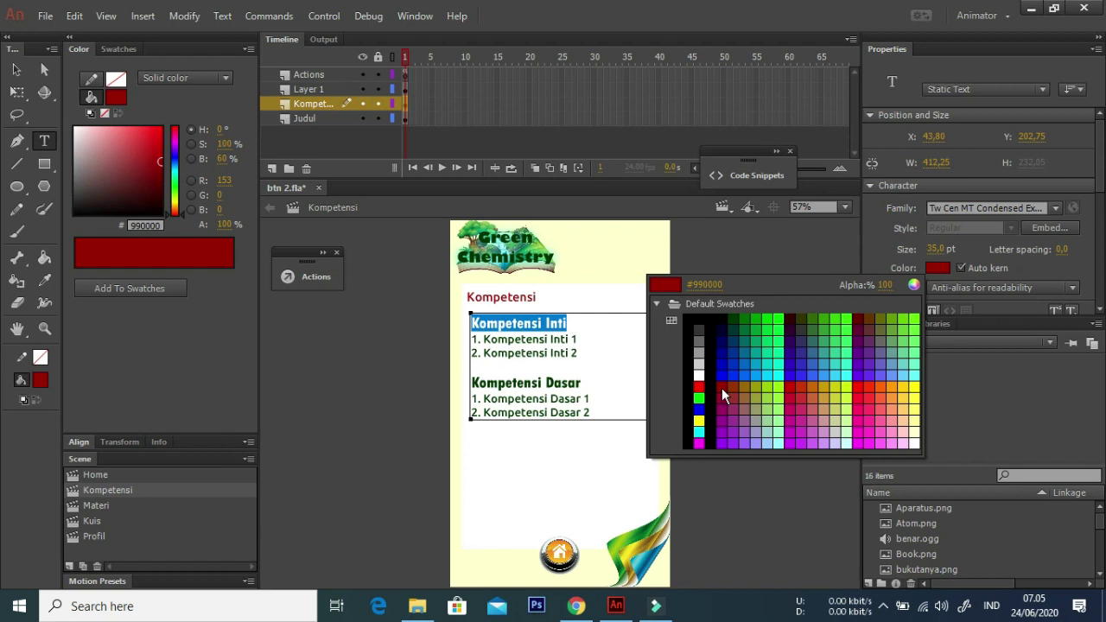
click(721, 343)
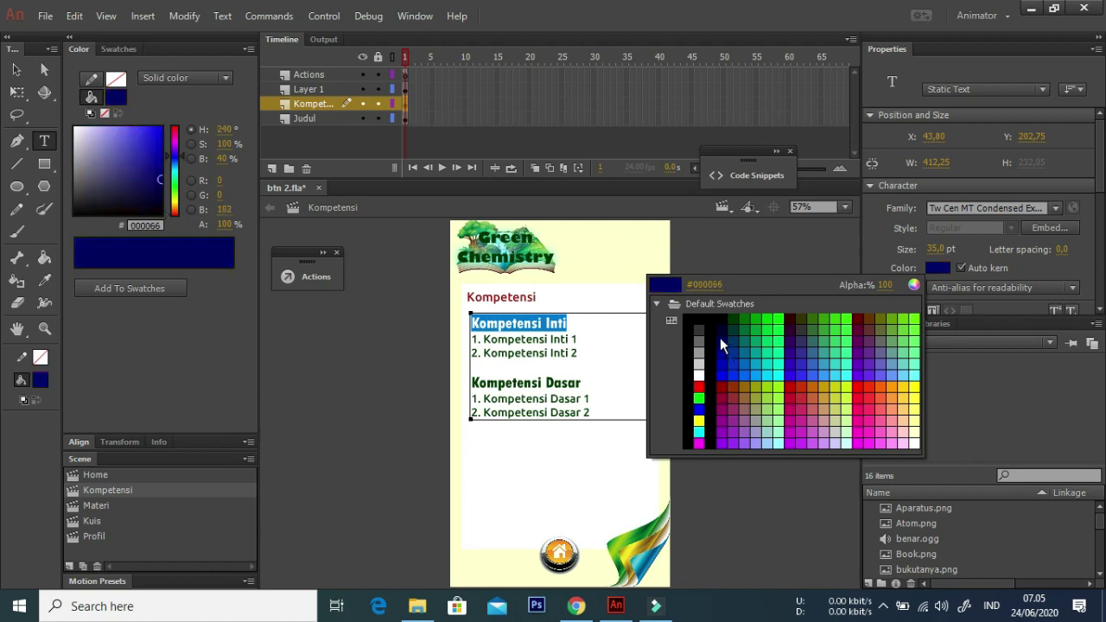
click(582, 383)
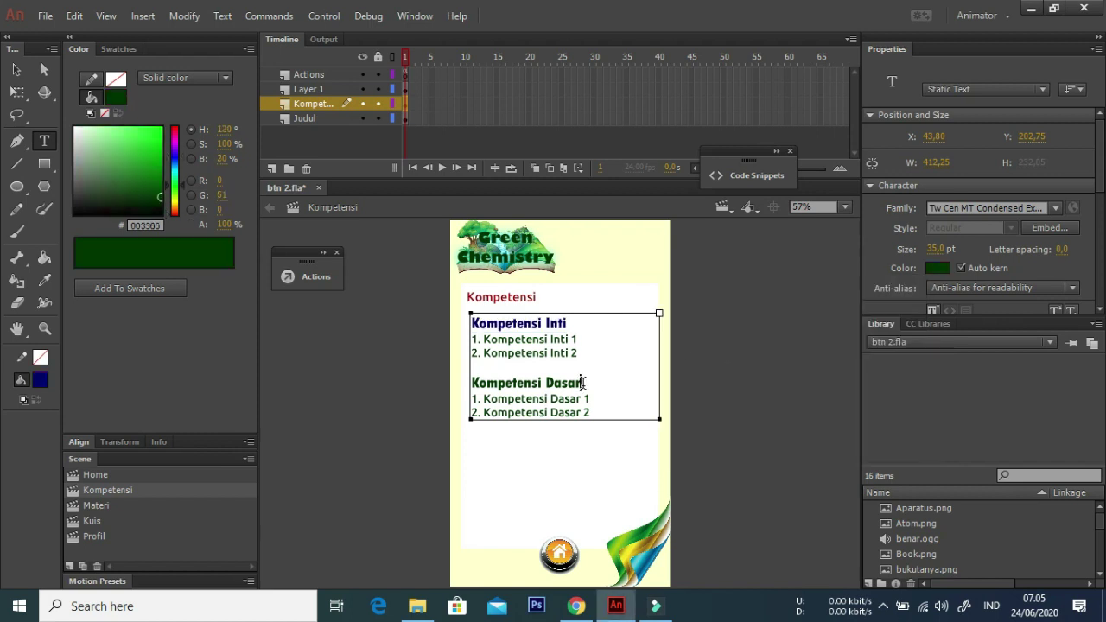
shift+click(471, 385)
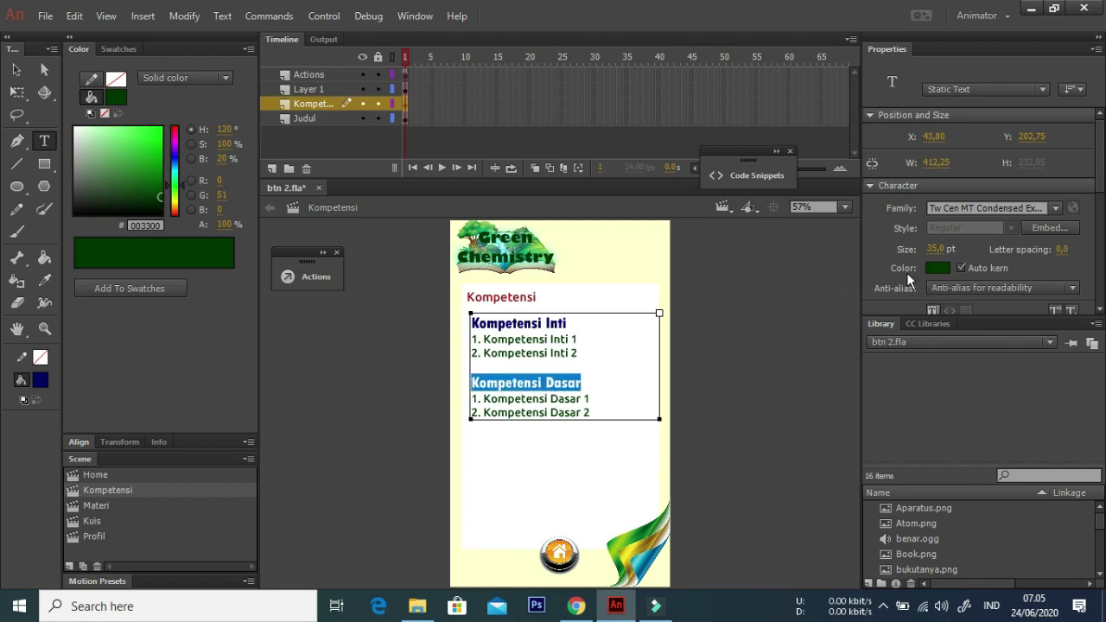
click(937, 268)
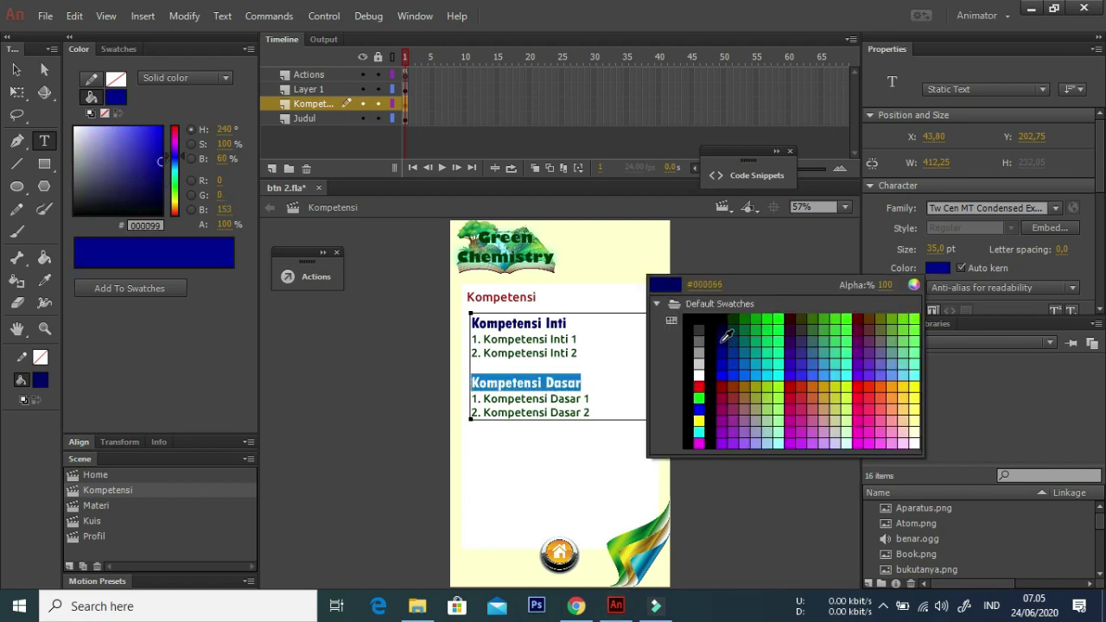
click(722, 339)
click(645, 287)
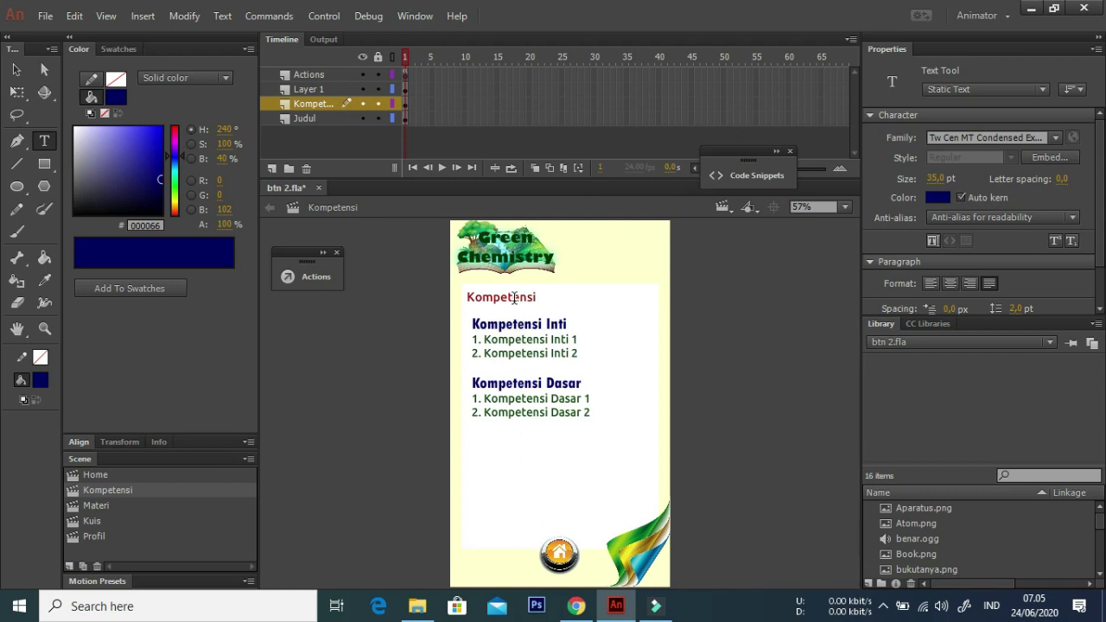
click(514, 297)
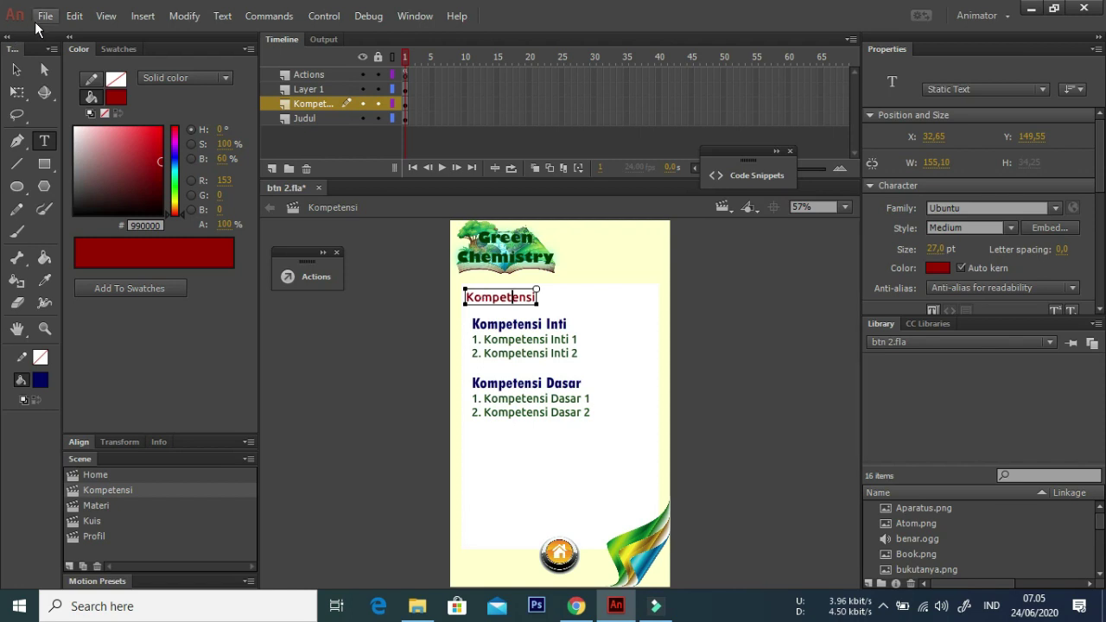
Place the Kompetensi title beside the Green Chemistry logo at 40 pt, and raise the text block to Y 147.75
click(15, 69)
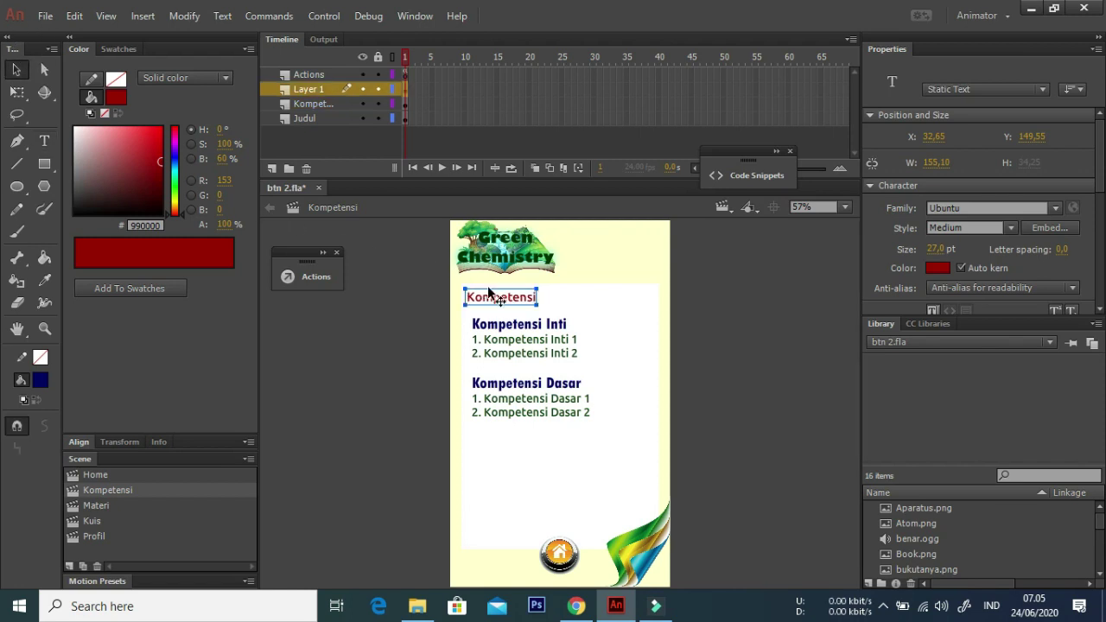
drag(501, 298, 594, 246)
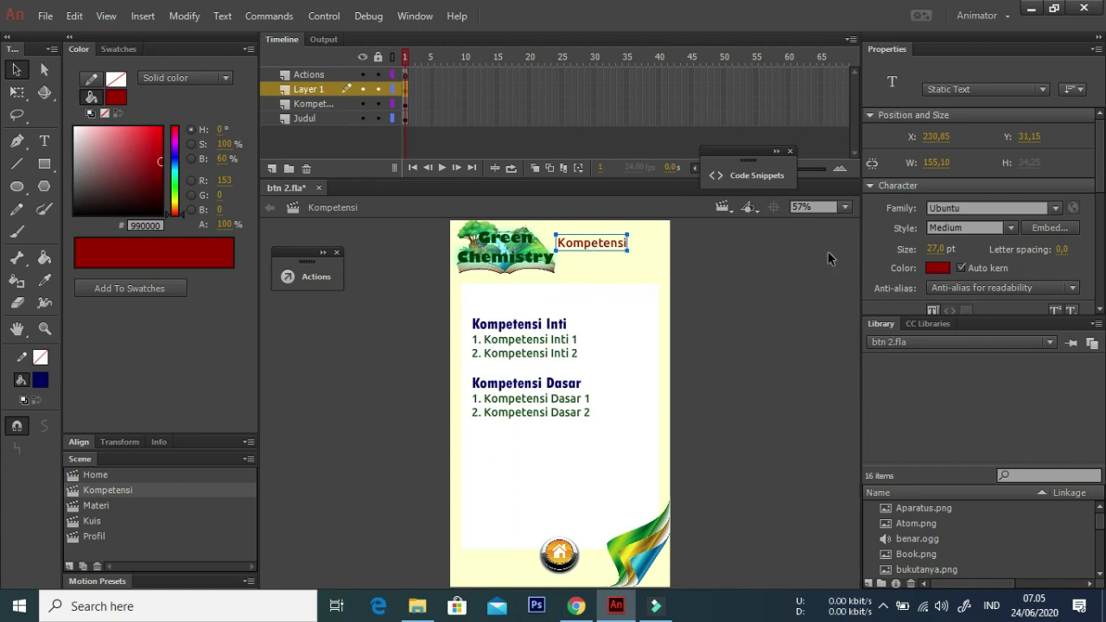
click(932, 250)
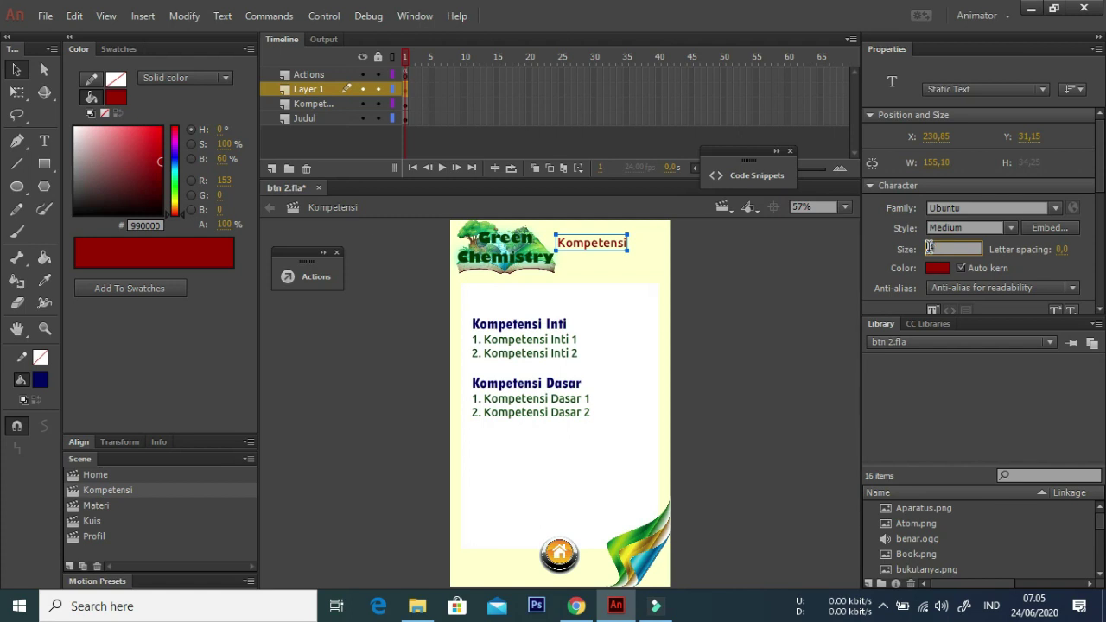
text(40)
click(619, 250)
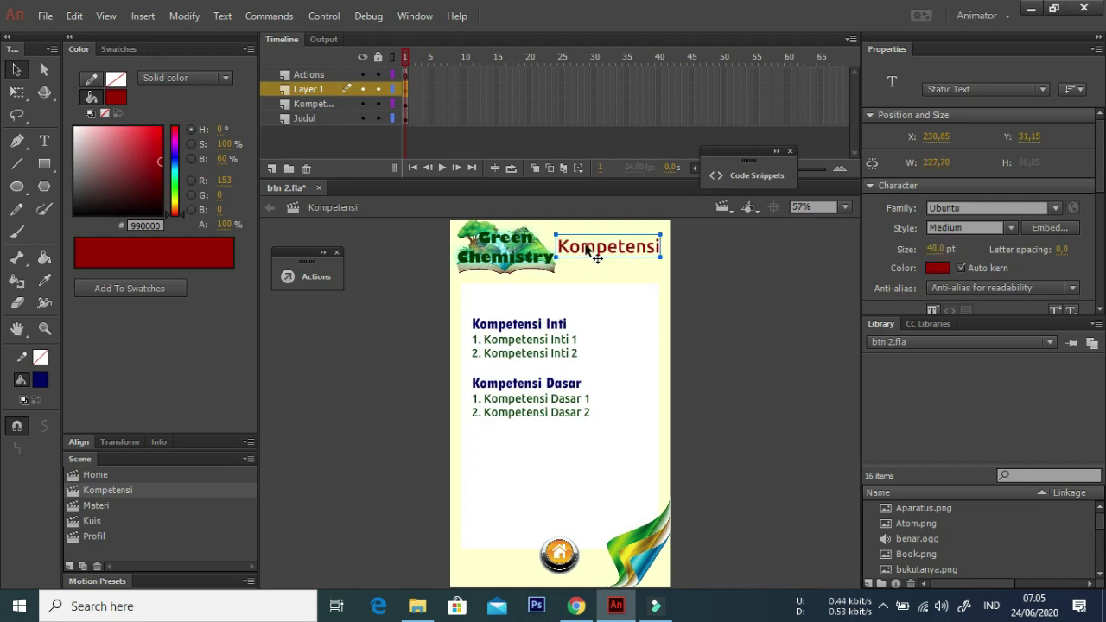
drag(591, 251, 598, 247)
drag(555, 342, 540, 311)
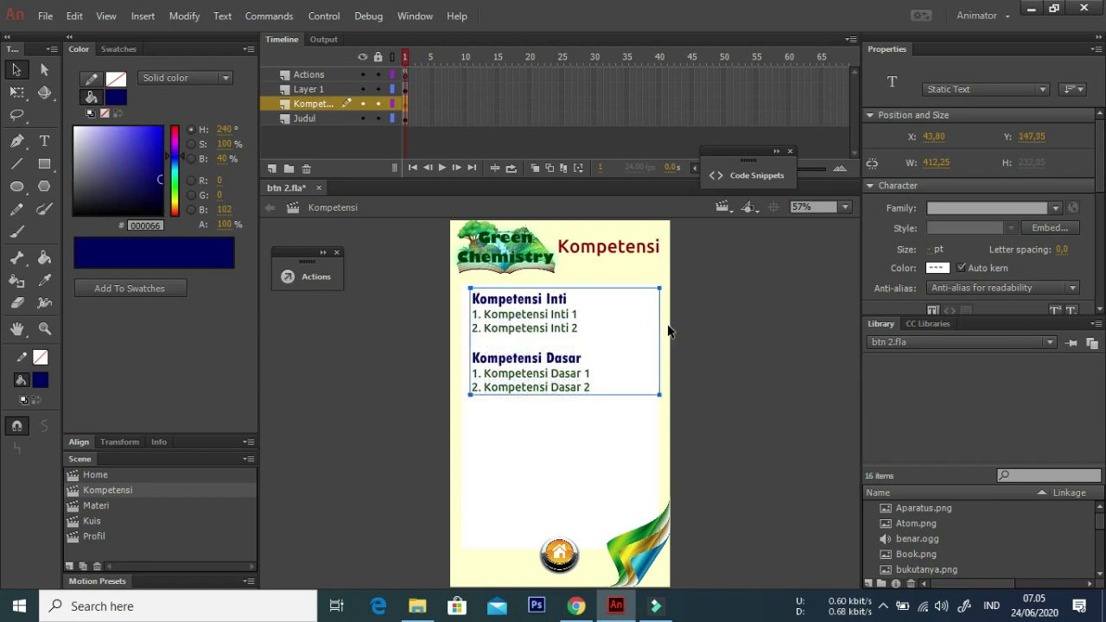
Nudge the text block down and fill the content panel with grey #999999
click(692, 343)
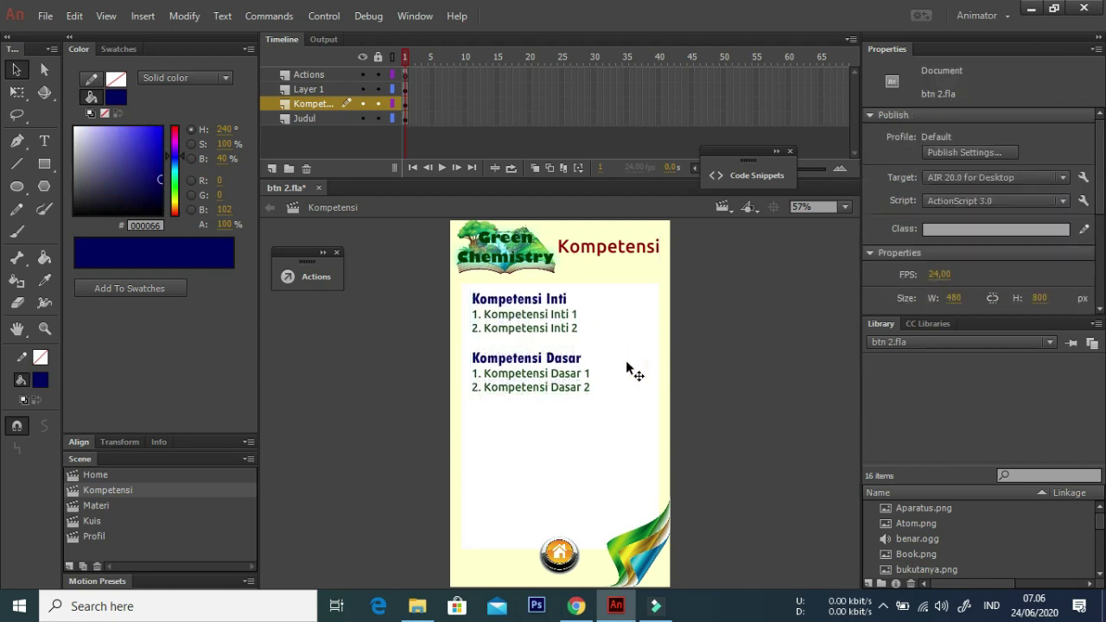
drag(550, 323, 553, 335)
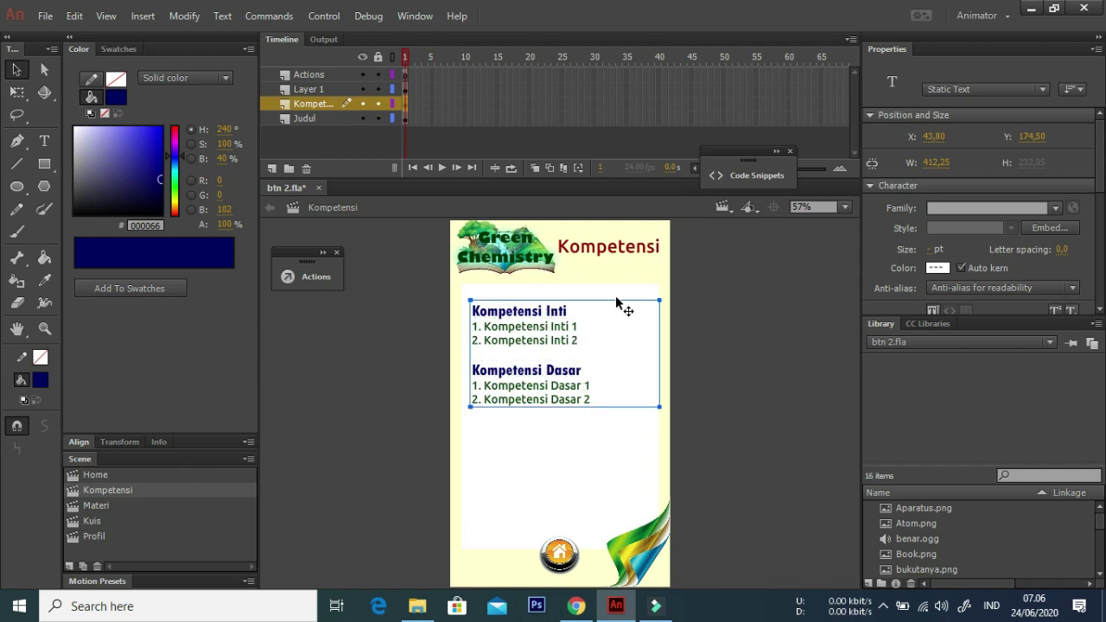
click(615, 471)
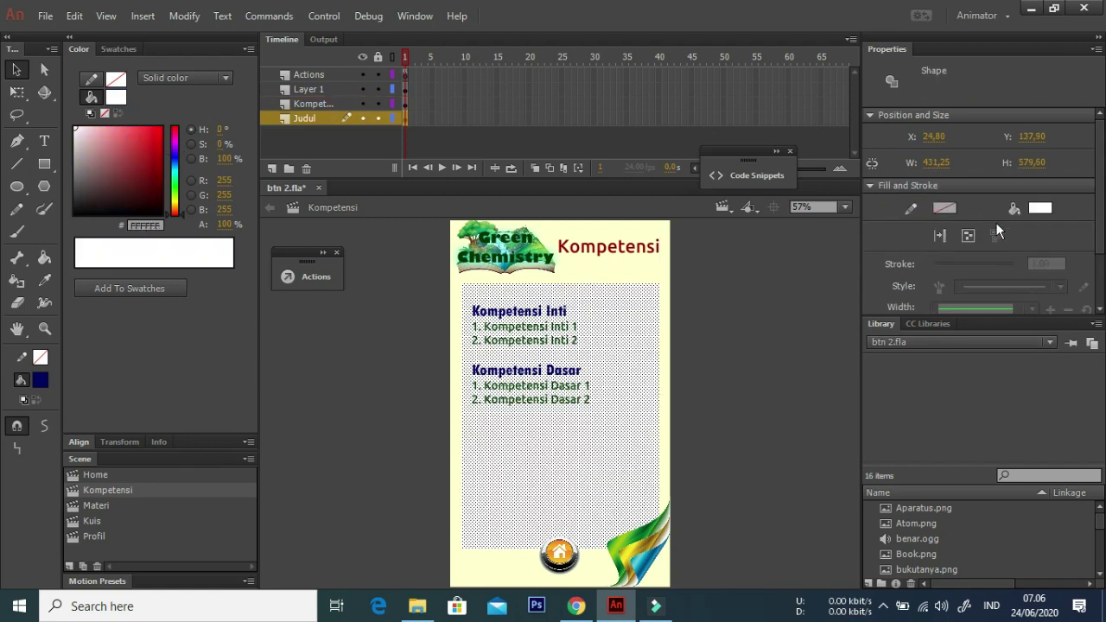
click(1039, 210)
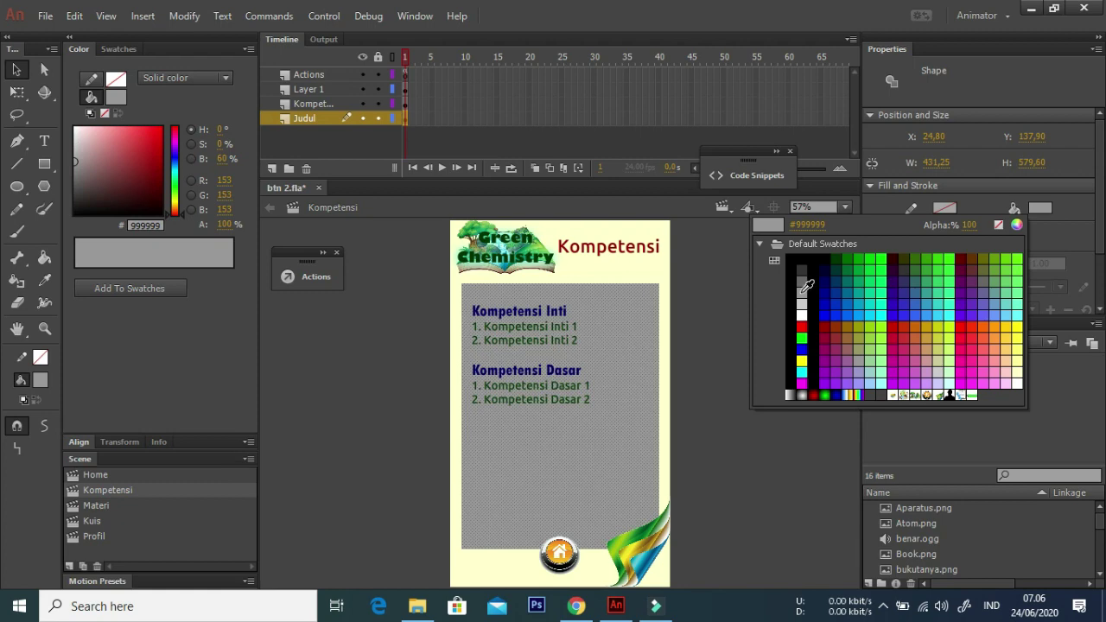
click(802, 291)
click(727, 285)
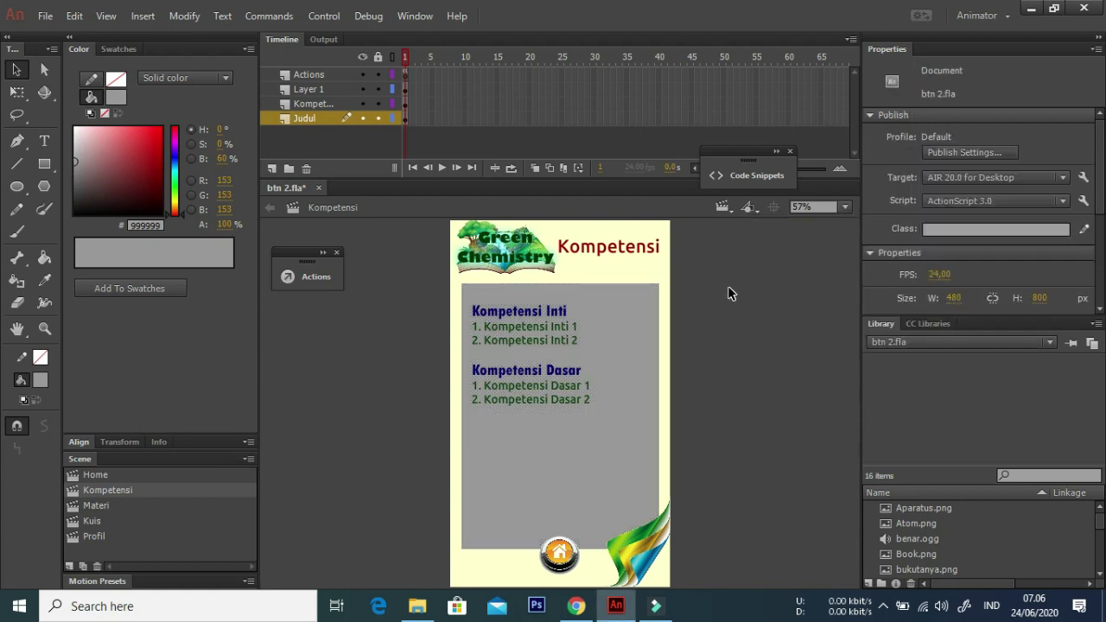
Change the content panel fill to light grey #CCCCCC
click(623, 321)
click(1034, 211)
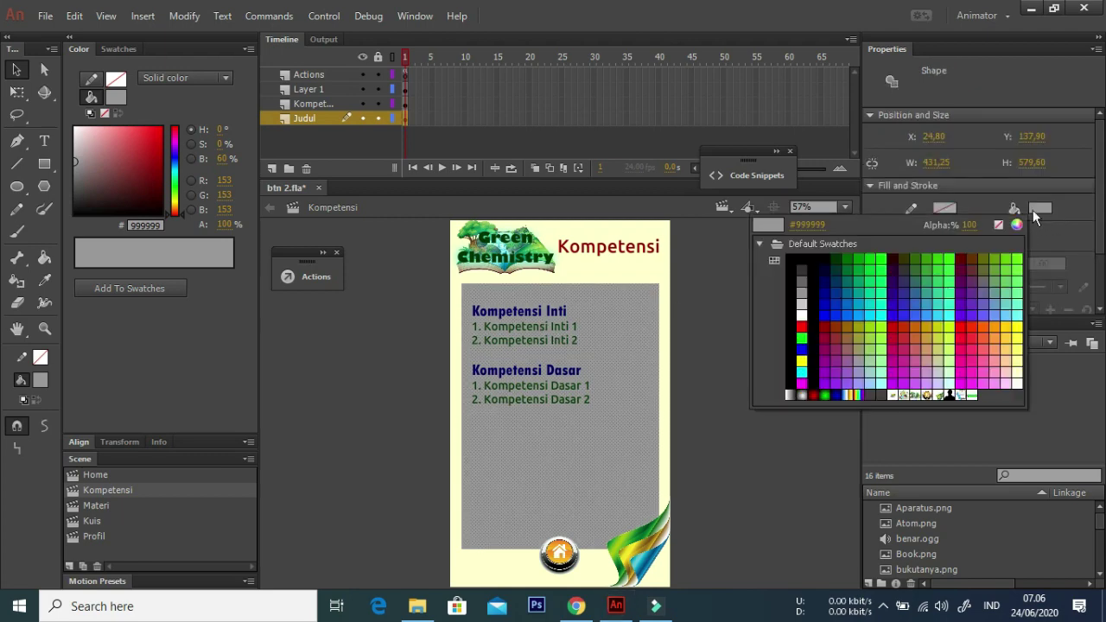
click(802, 301)
click(717, 296)
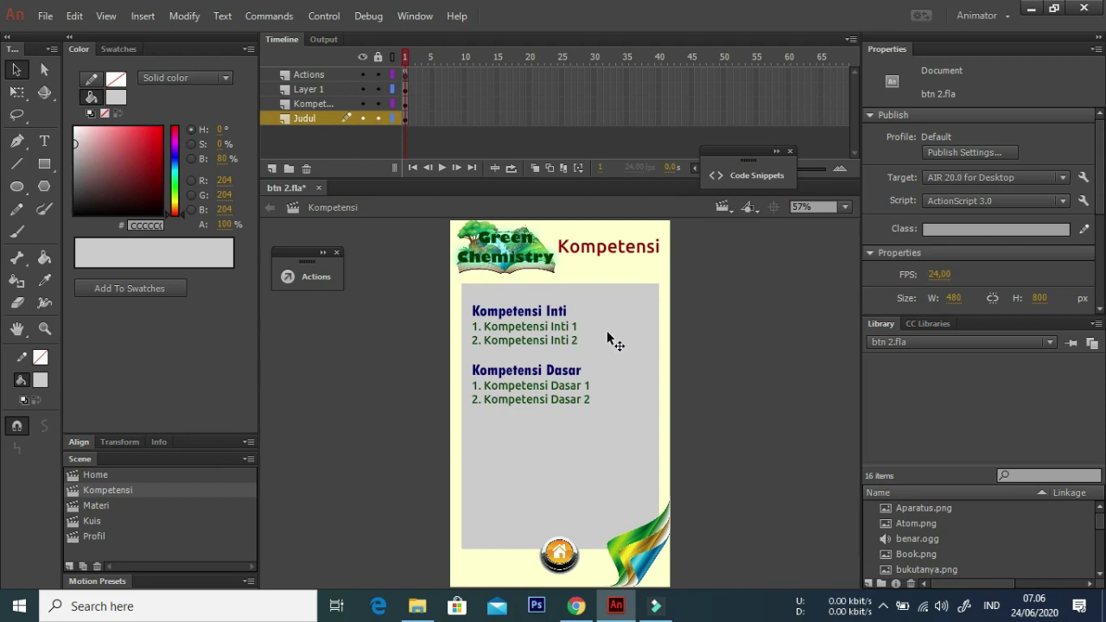
click(527, 340)
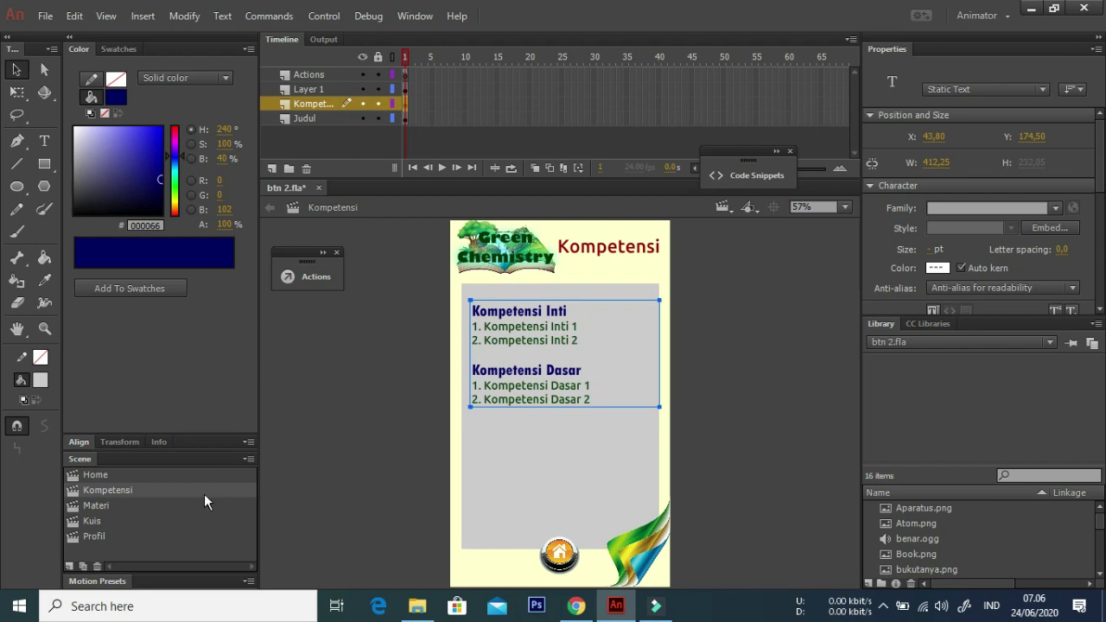
Copy the Kompetensi layer and paste it into the Materi scene
right_click(310, 101)
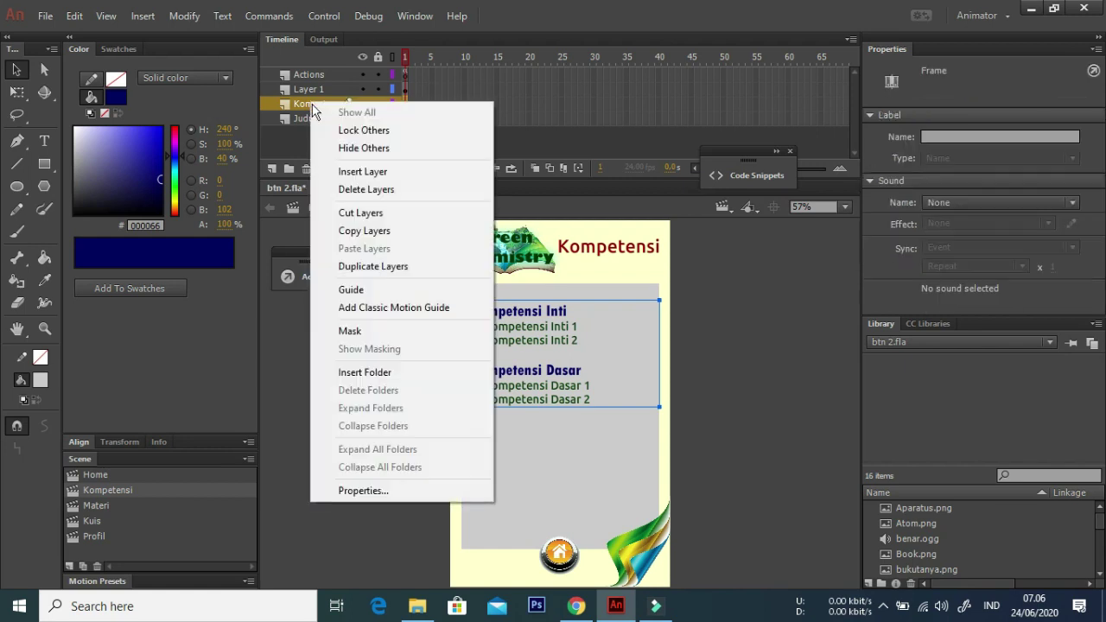
click(346, 229)
click(100, 505)
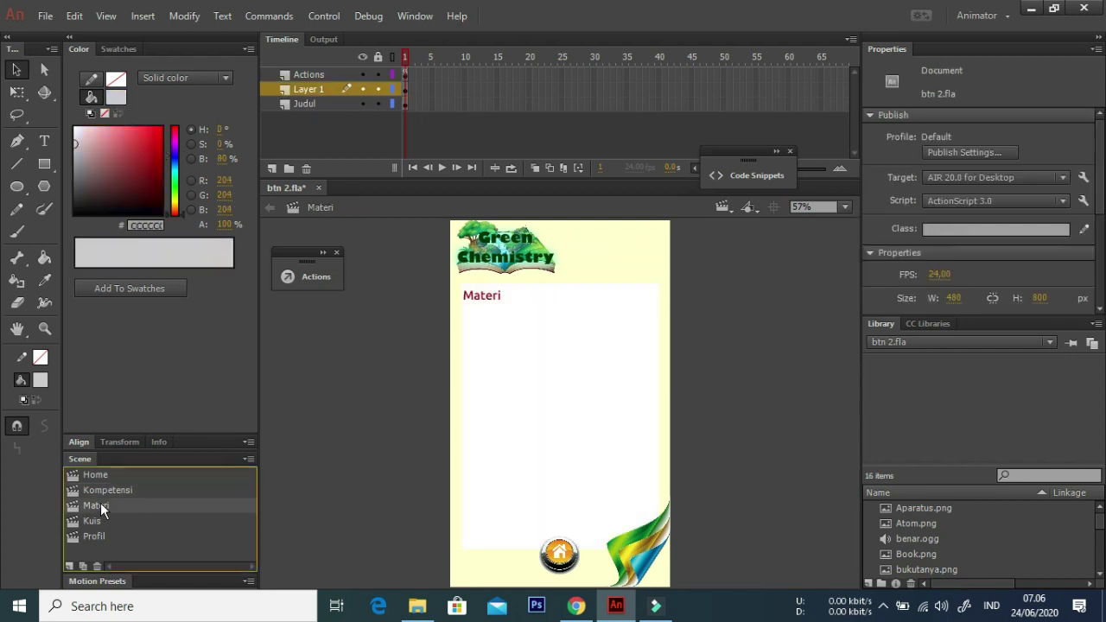
right_click(303, 104)
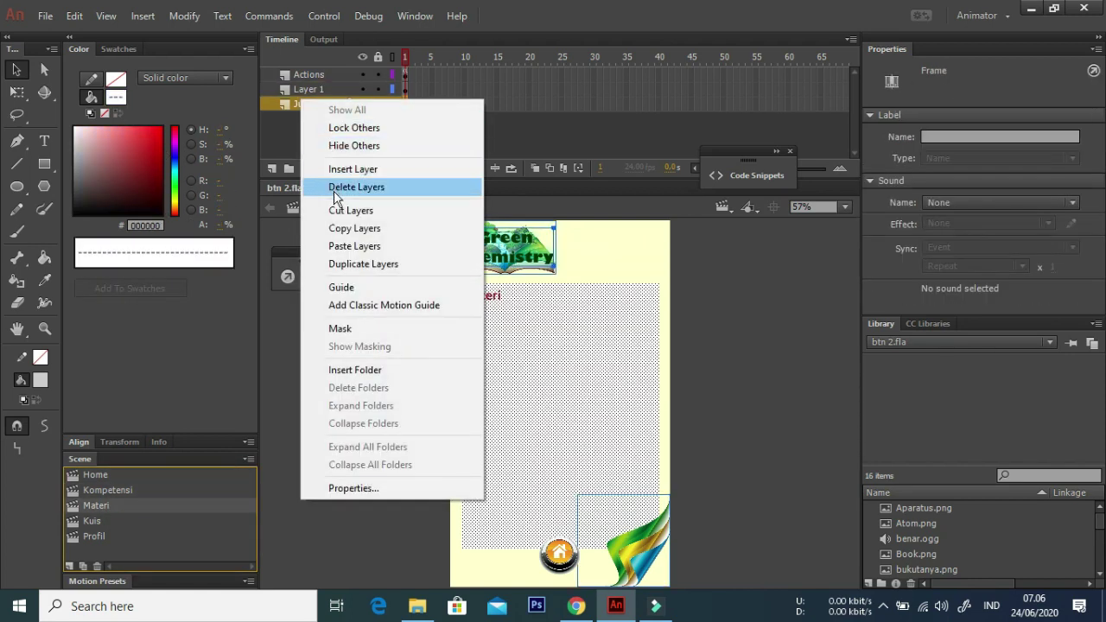
click(346, 246)
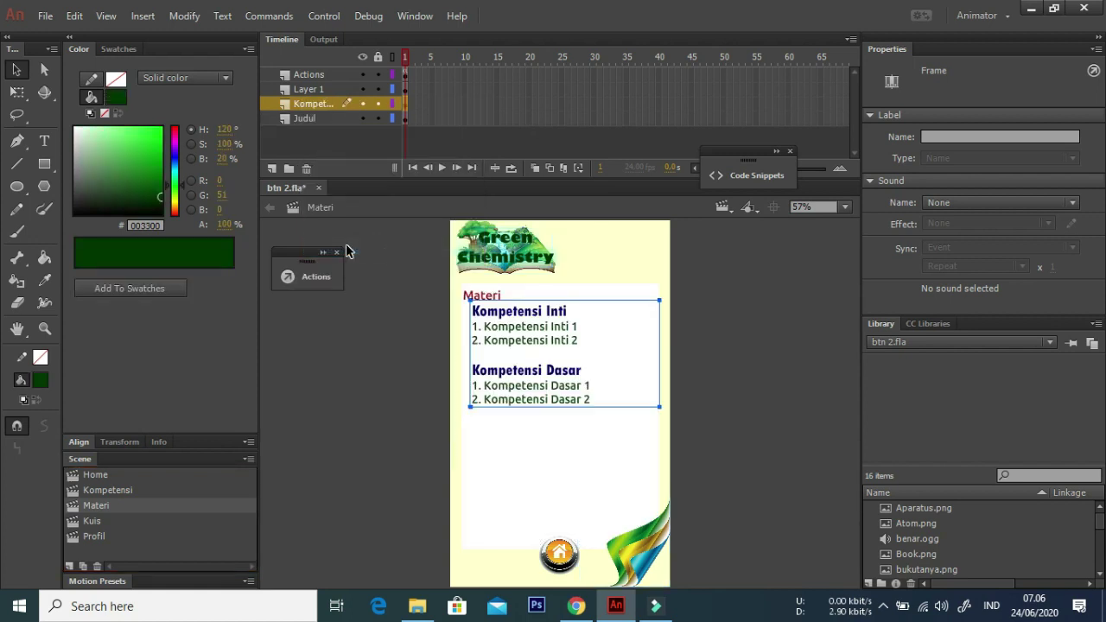
Move the Materi title beside the Green Chemistry logo and enlarge it to 40 pt
click(472, 296)
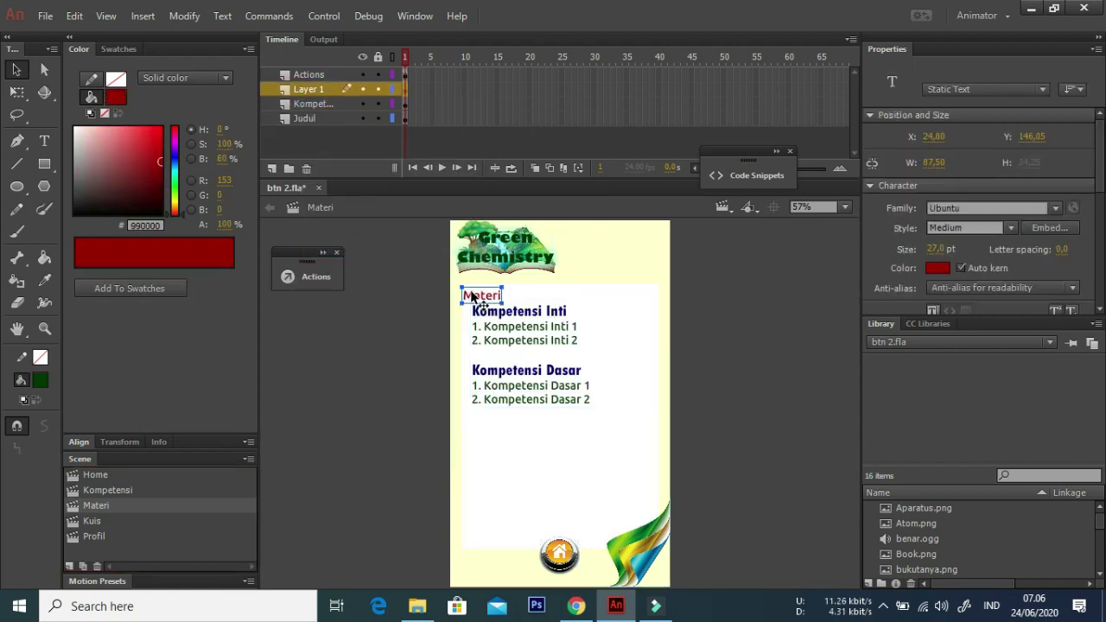
drag(470, 295, 586, 245)
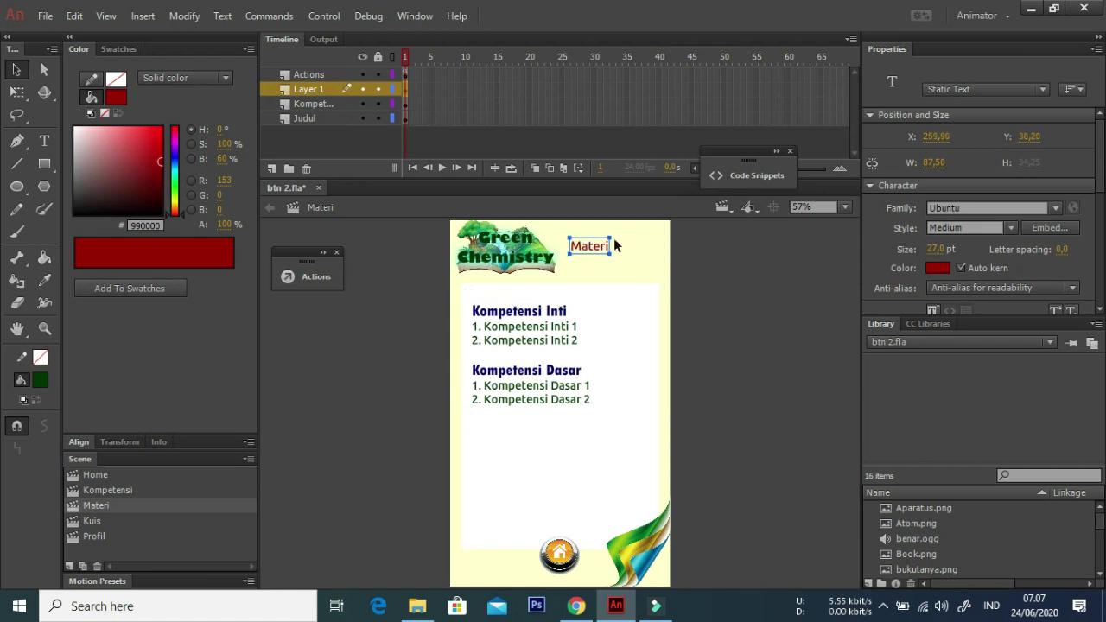
click(933, 247)
text(38,2)
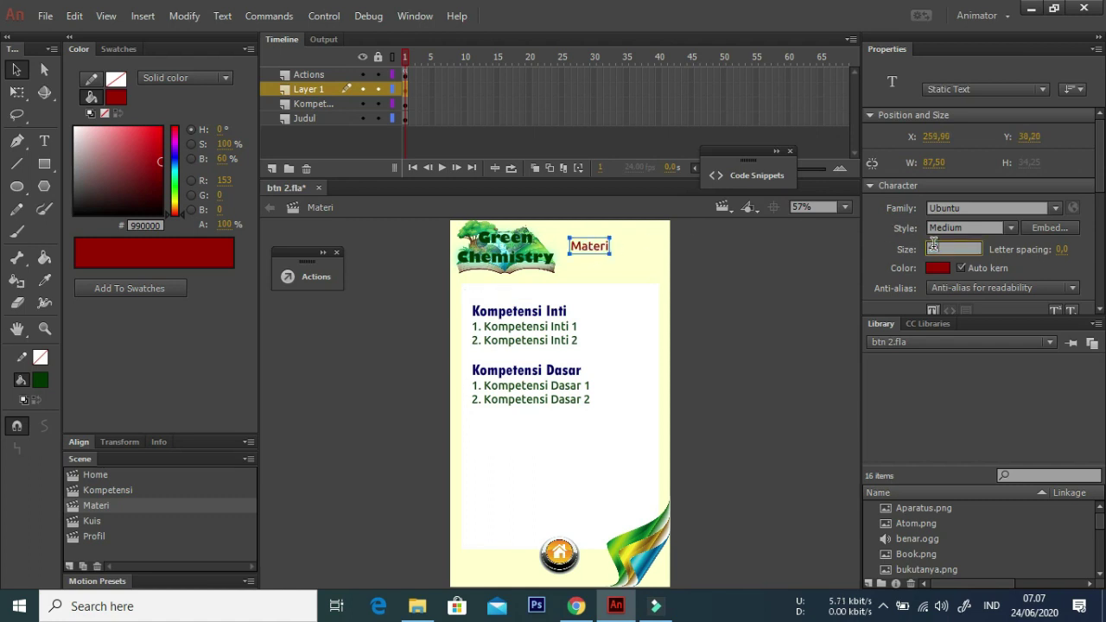
text(0)
key(Return)
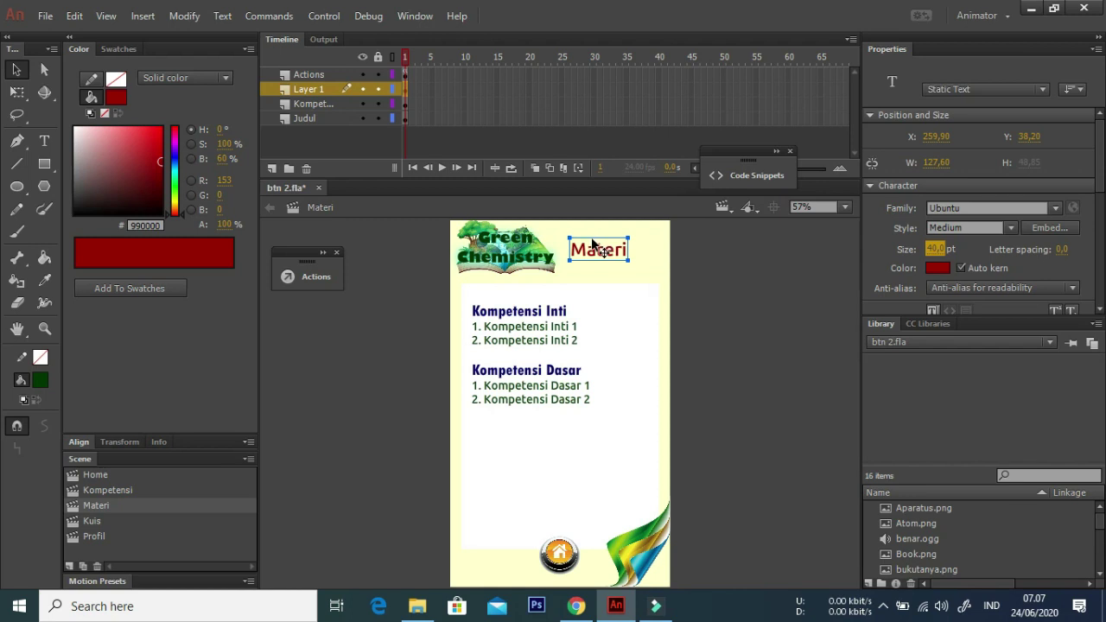
drag(595, 244, 603, 242)
click(694, 266)
click(526, 340)
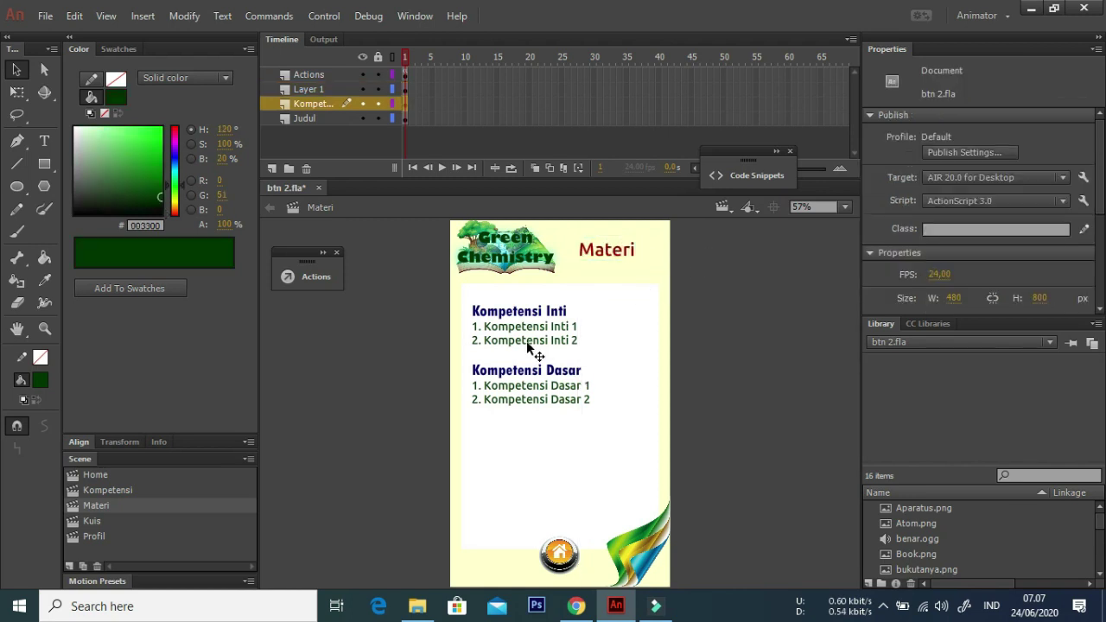
Replace the pasted Kompetensi Inti heading with 'Judul Materi'
double_click(564, 310)
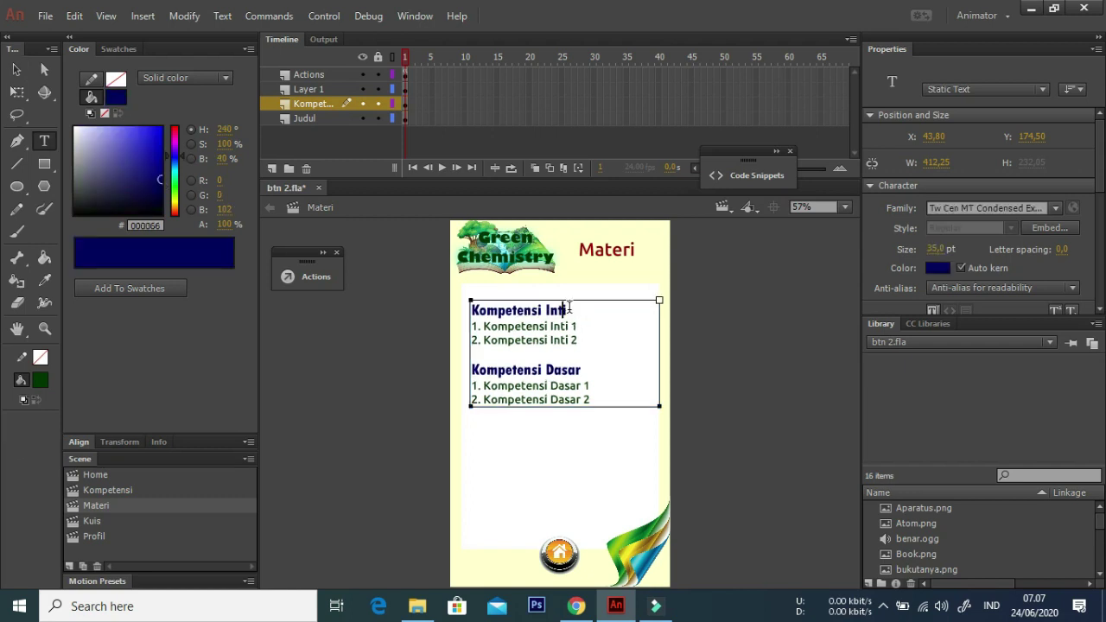
key(shift+Home)
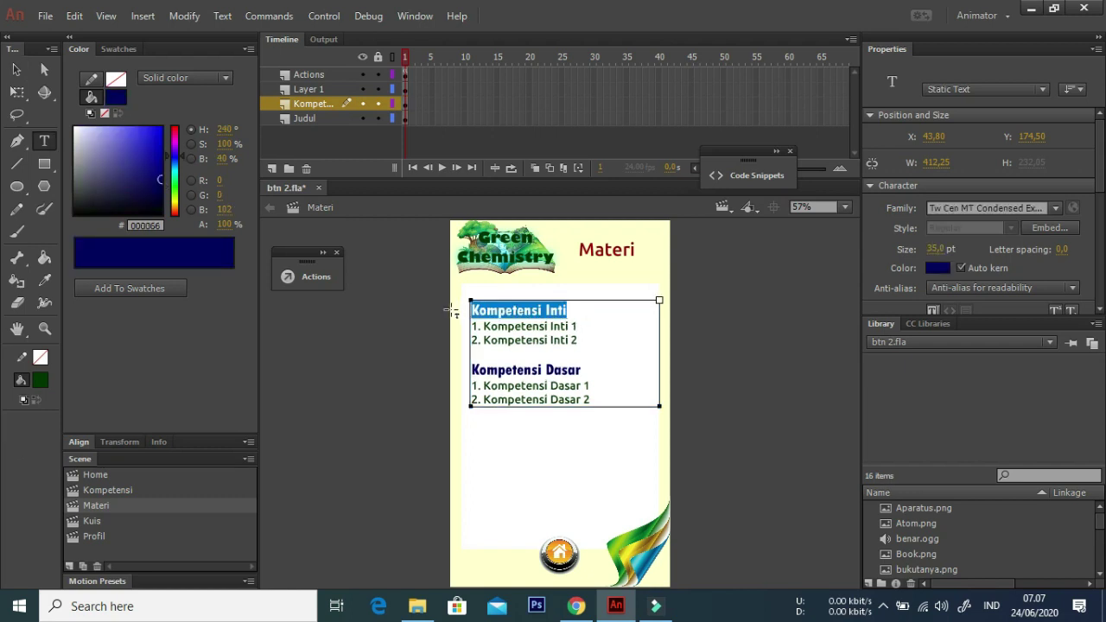
text(Ju)
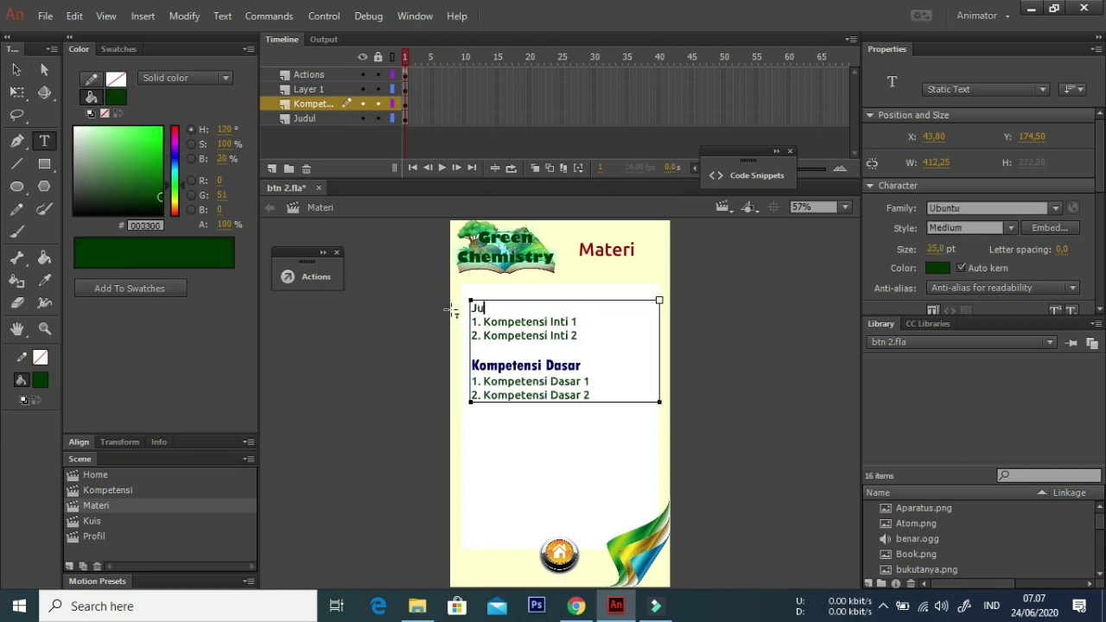
text(dul Materi)
drag(491, 321, 474, 316)
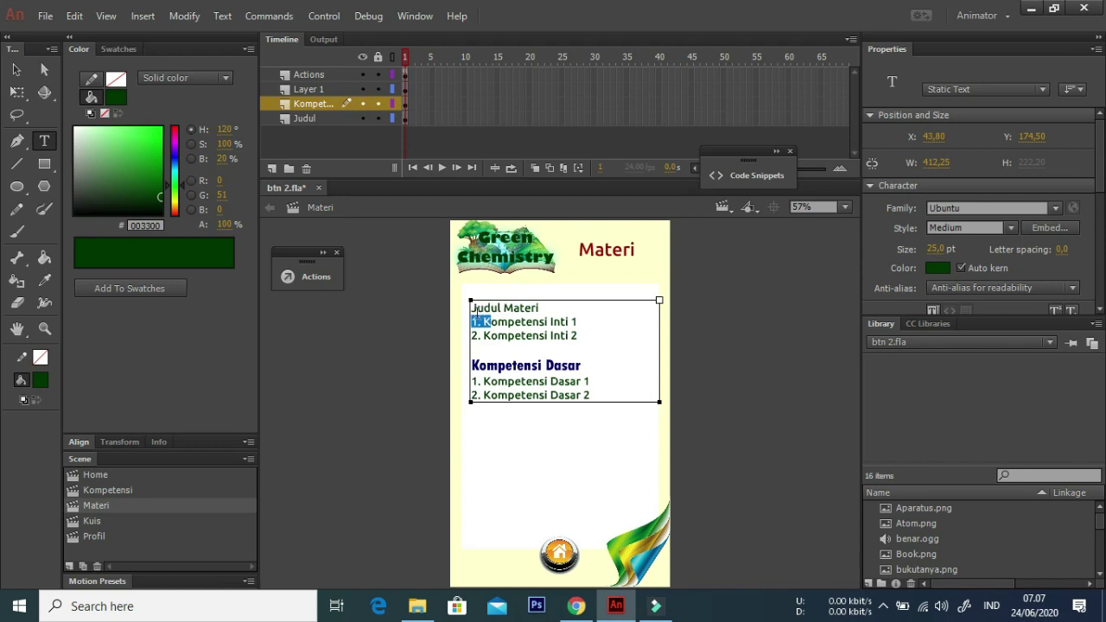
triple_click(476, 309)
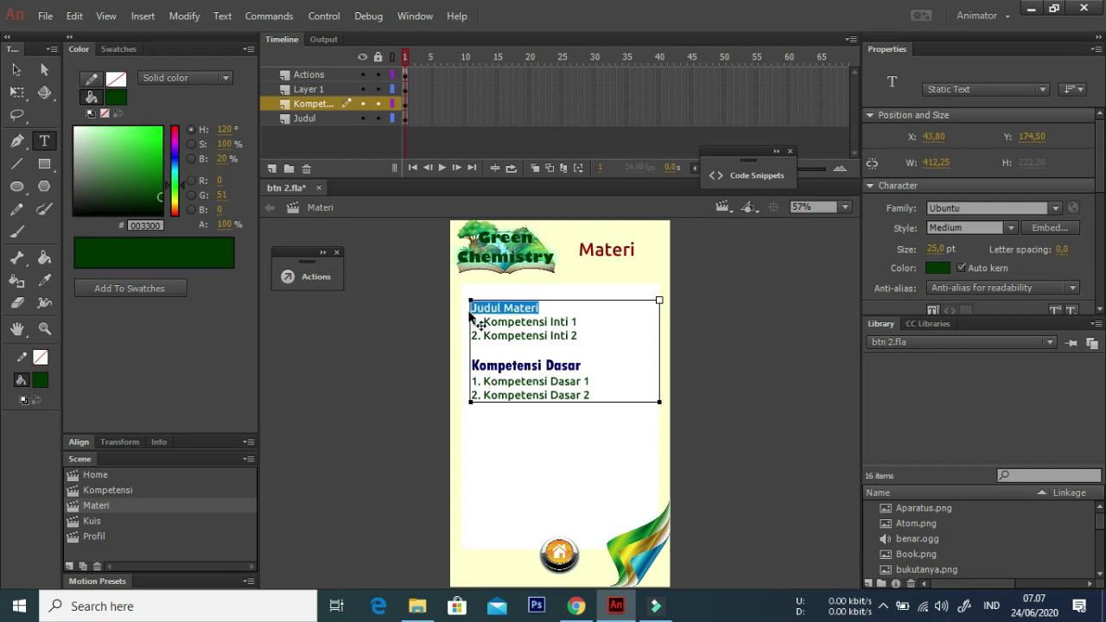
Set the Judul Materi heading to Tw Cen MT Condensed Extra Bold at 35 pt
click(1002, 208)
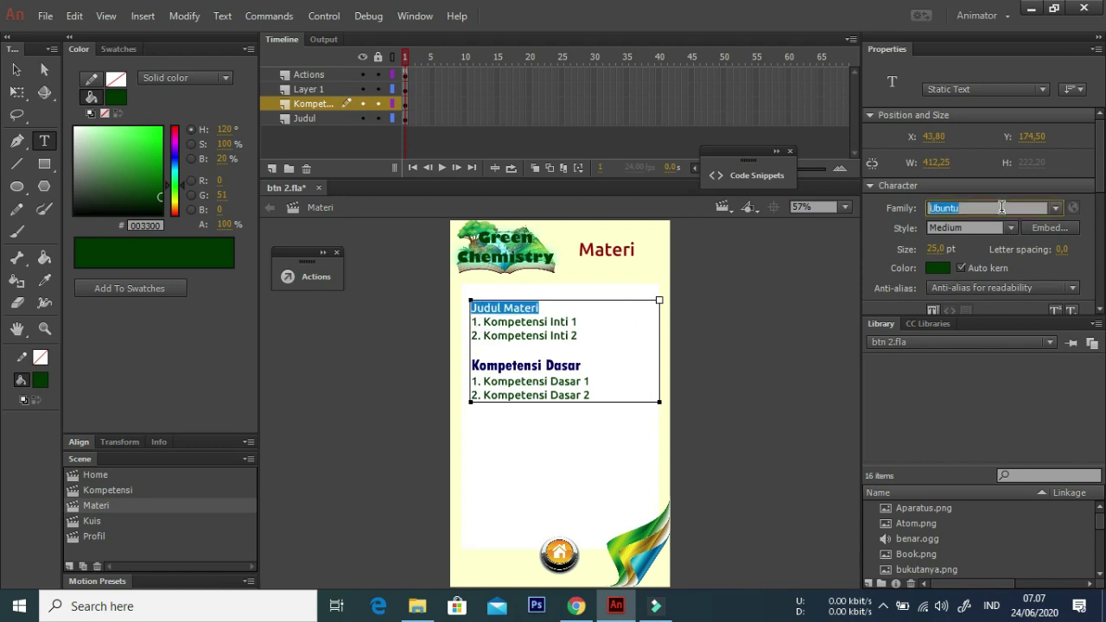
click(1055, 209)
scroll(993, 294, up, 2)
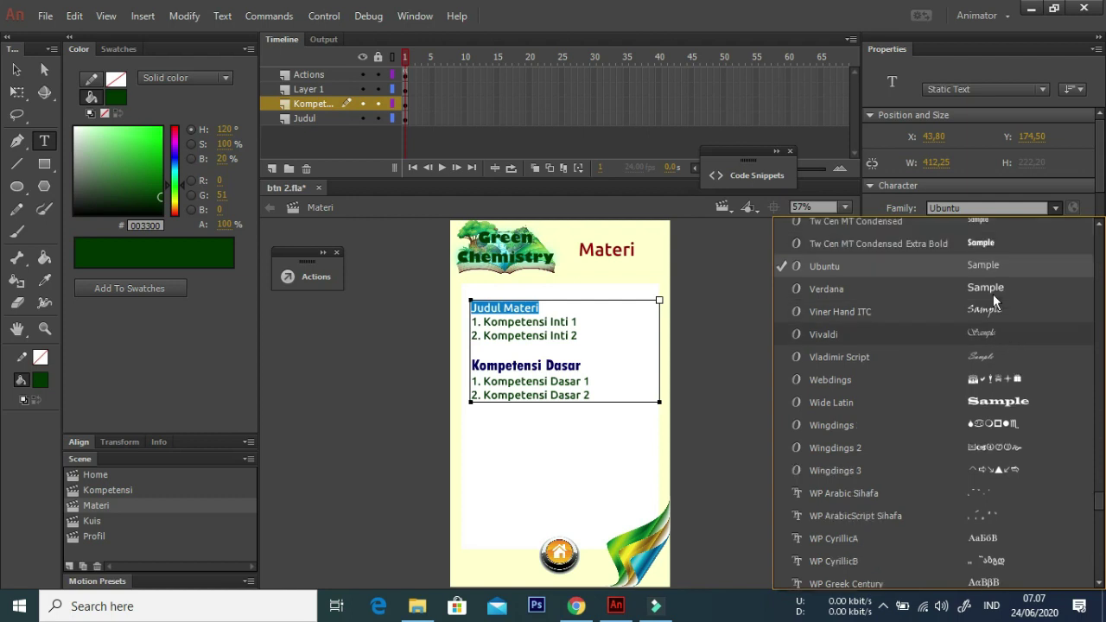
click(976, 247)
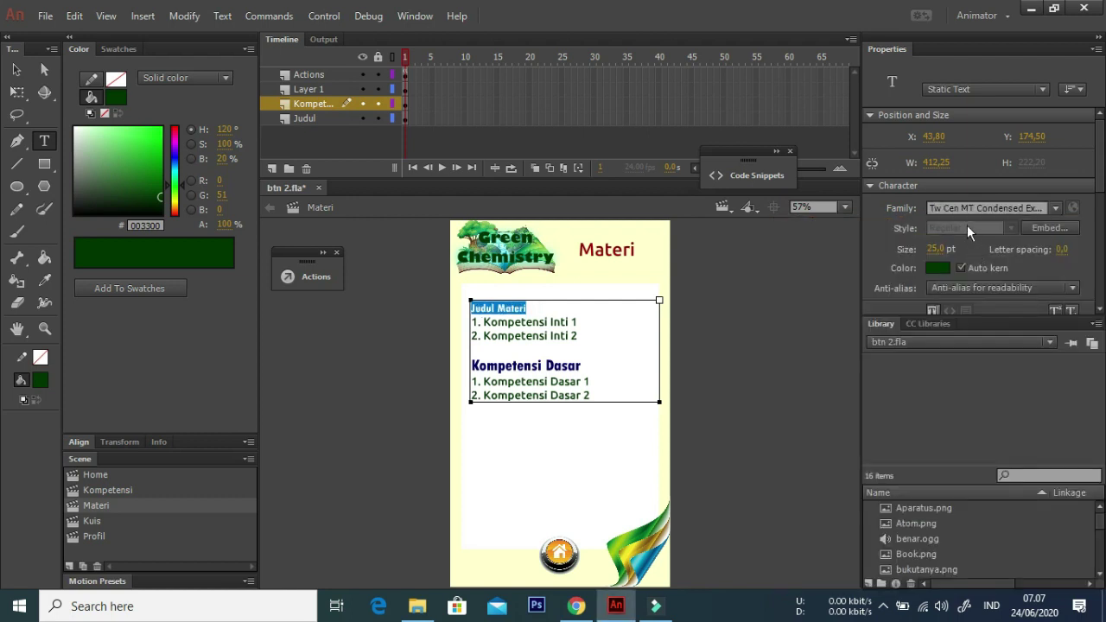
click(939, 246)
text(40)
key(Return)
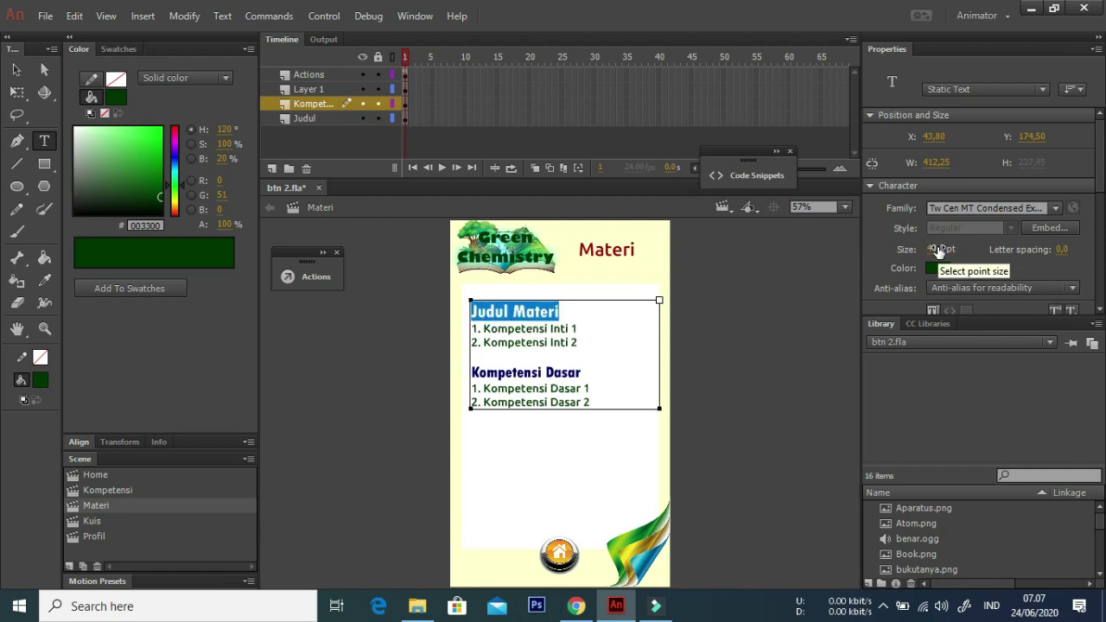
click(939, 250)
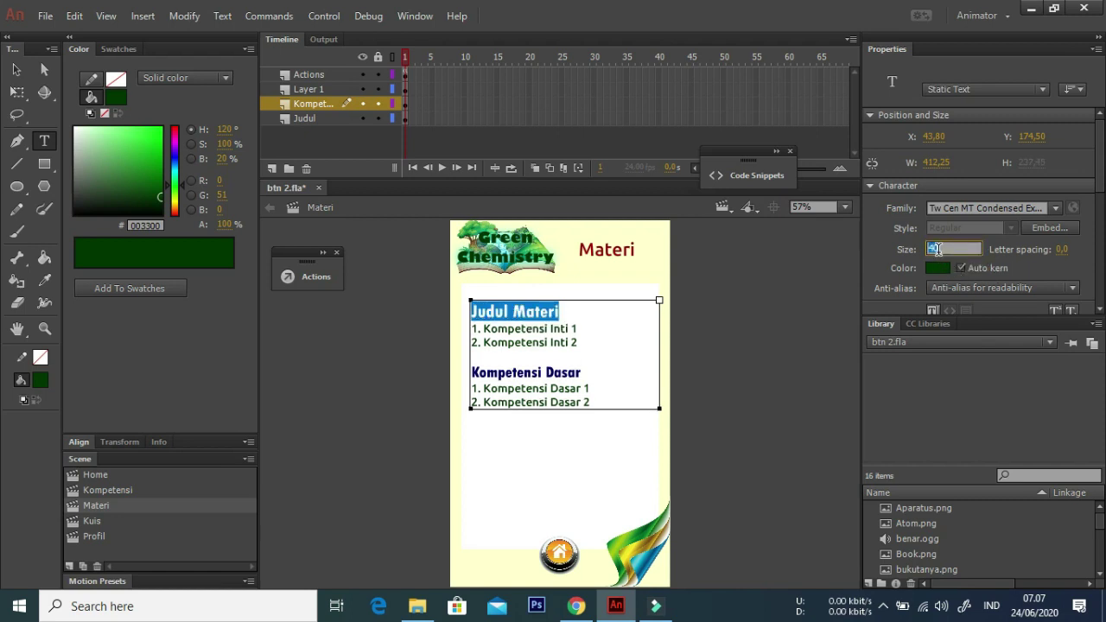
text(35)
key(Return)
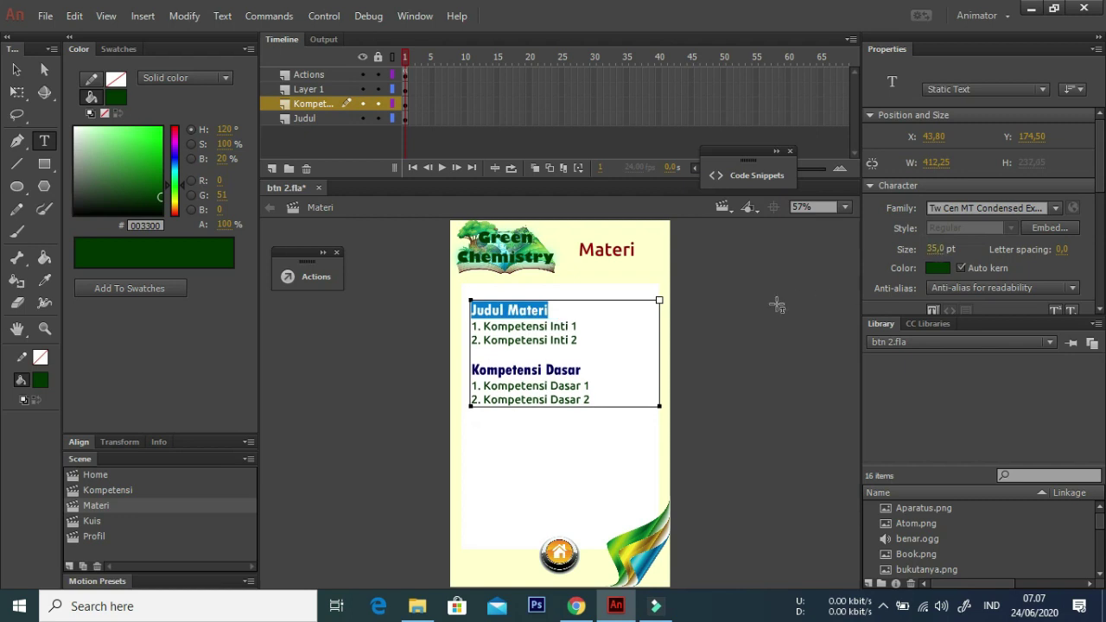
Add a blank line below the Judul Materi heading
click(564, 315)
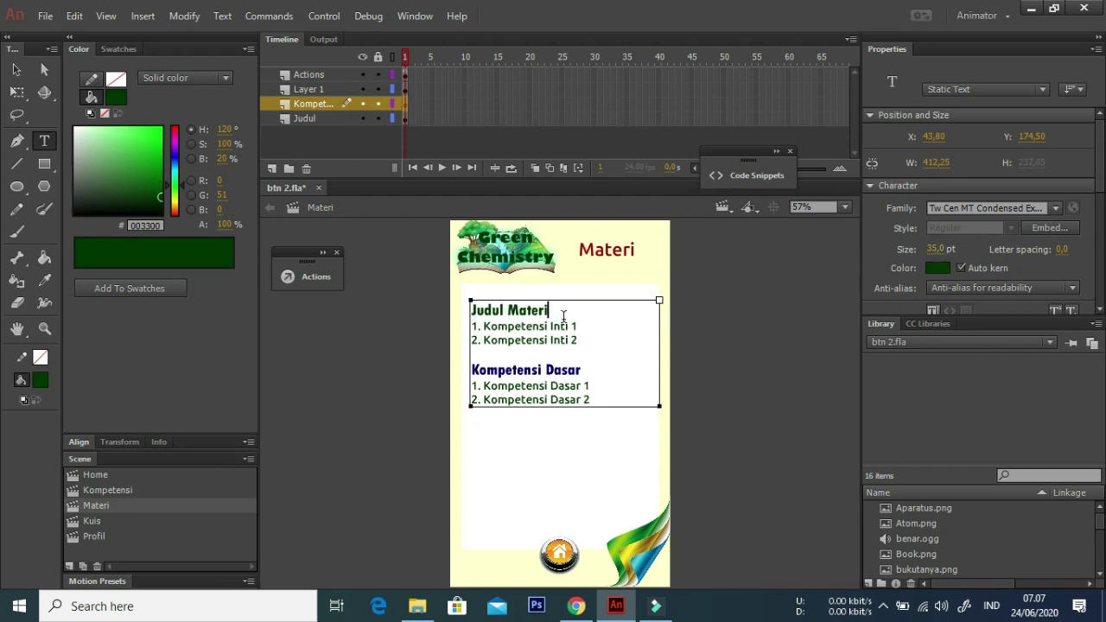
key(Return)
click(551, 311)
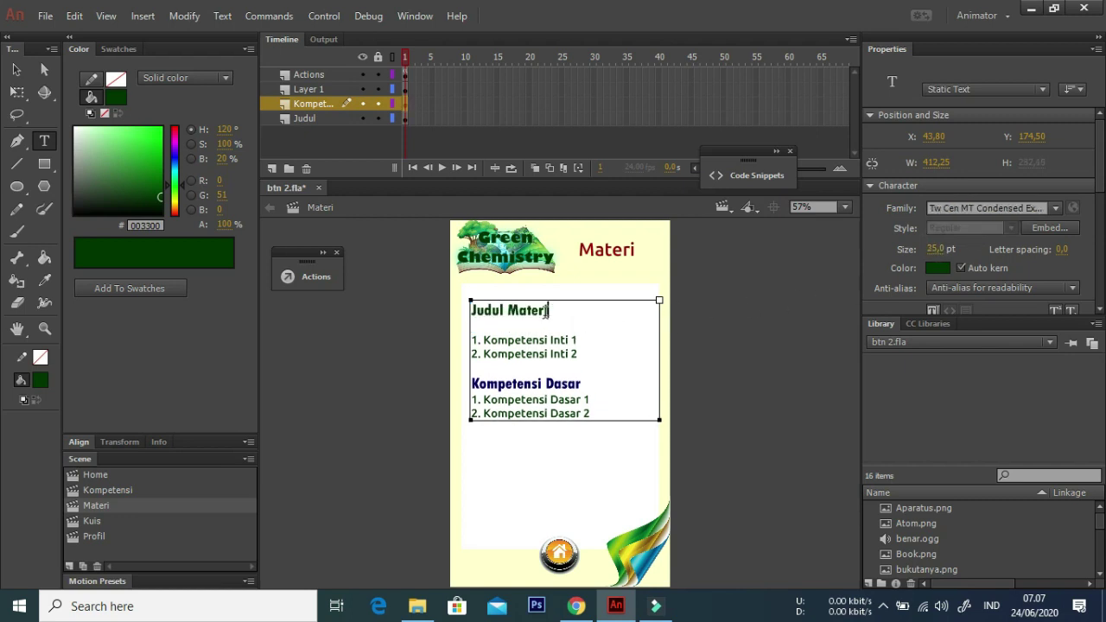
shift+click(451, 313)
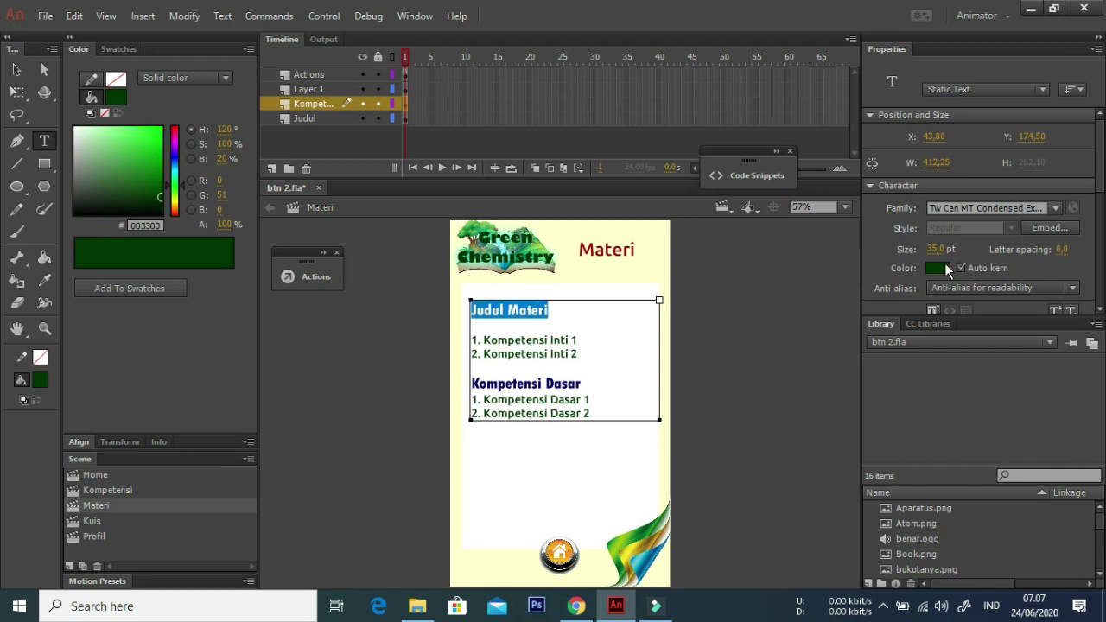
Colour the Judul Materi heading dark blue #000066
click(941, 268)
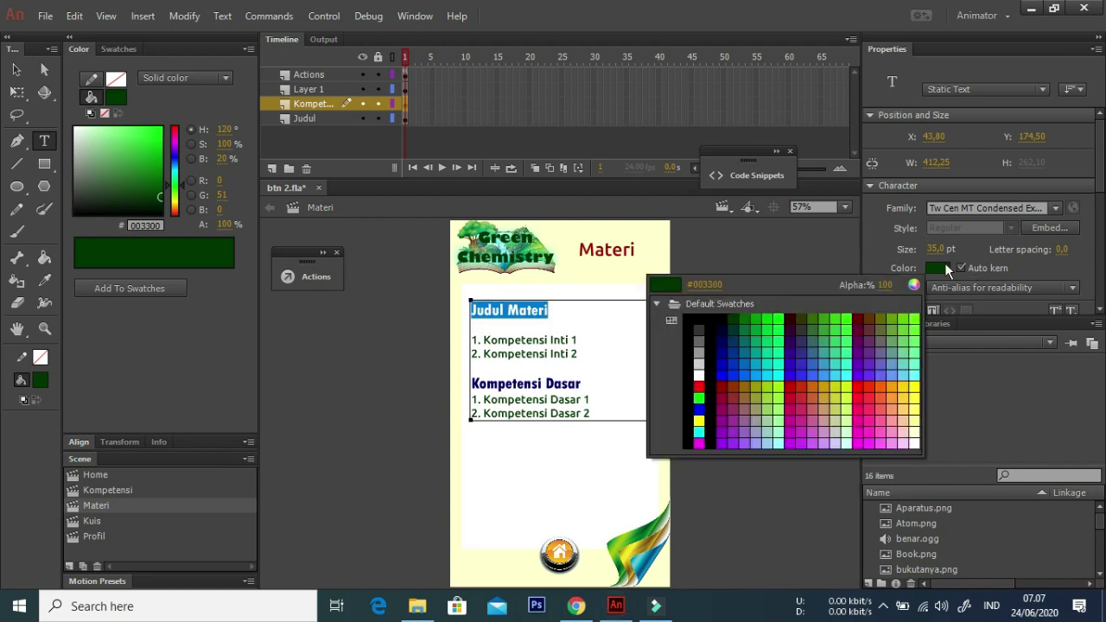
click(726, 342)
click(638, 324)
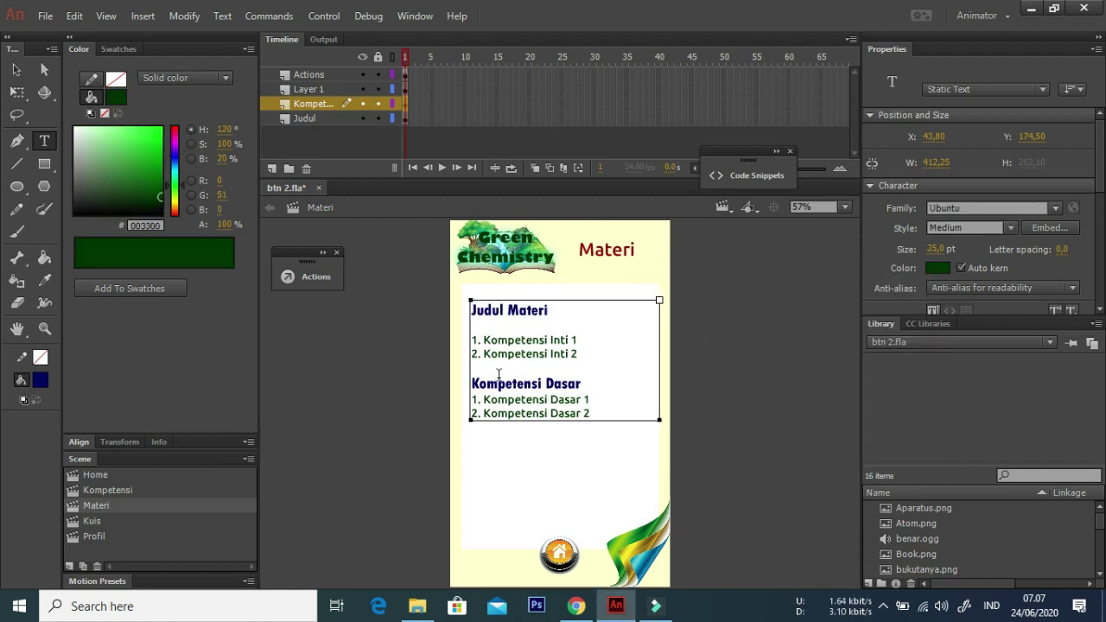
drag(594, 413, 474, 340)
click(485, 350)
Replace the Kompetensi Inti lines with 'Materi materi materi', correcting the 'matyeri' typo
click(585, 350)
shift+click(435, 339)
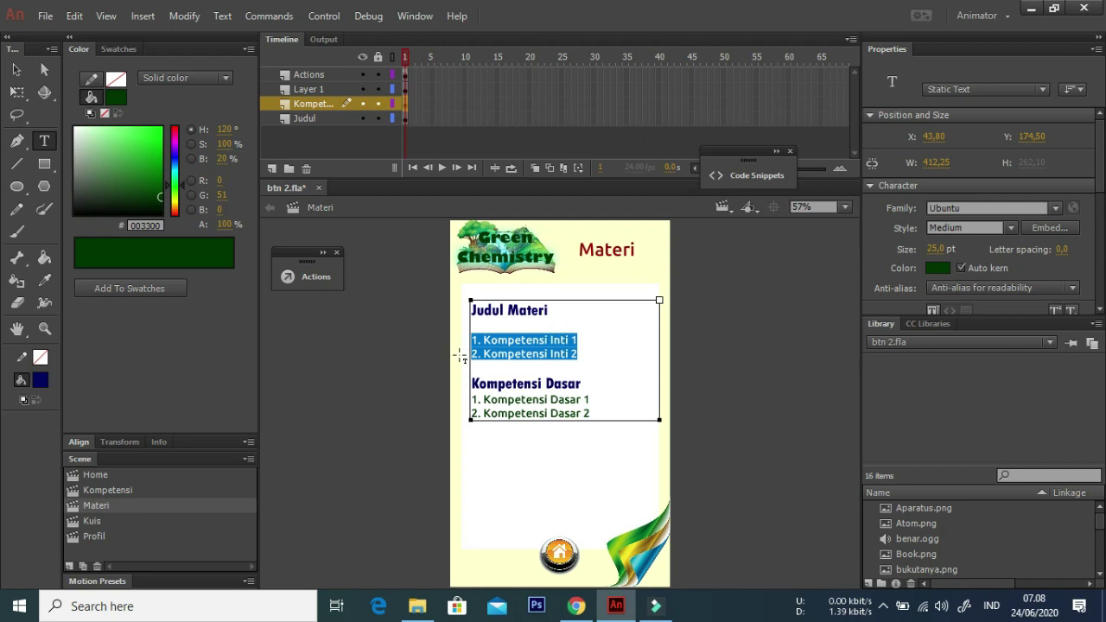
text(Materi)
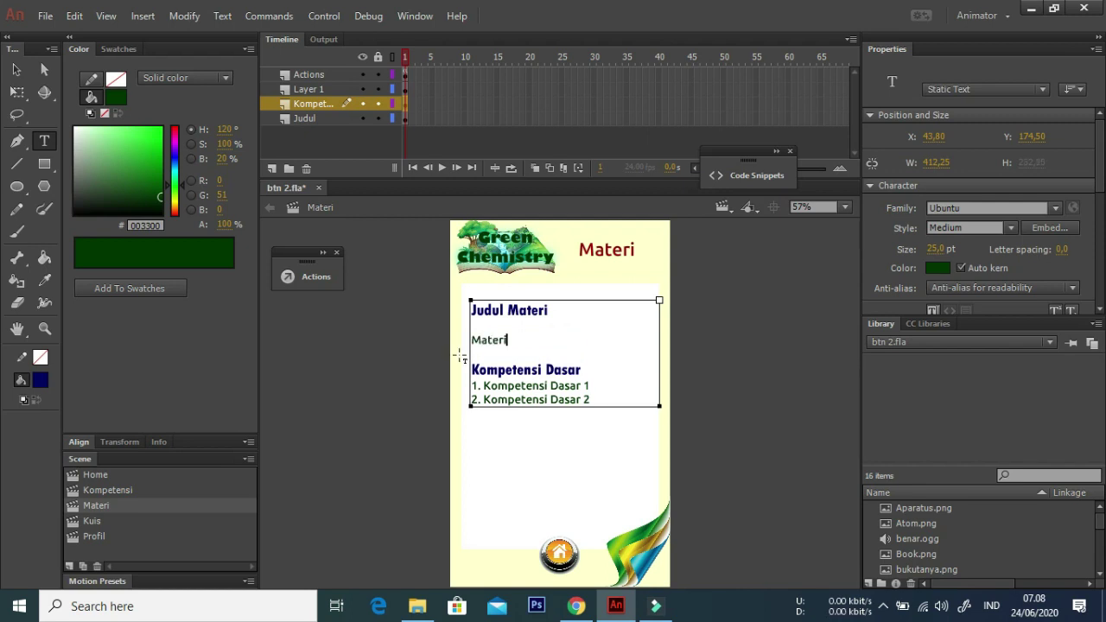
text( materi matyeri)
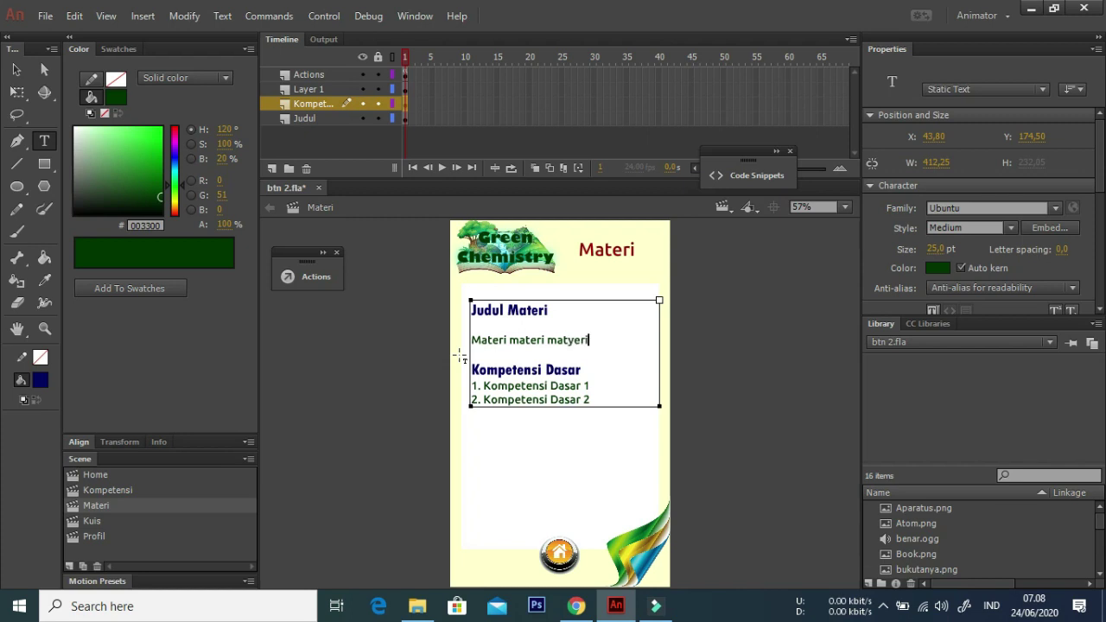
key(BackSpace)
key(BackSpace)
key(BackSpace)
key(BackSpace)
key(BackSpace)
text(ter)
Copy 'materi materi' and paste it to lengthen the paragraph, undoing the excess pastes
key(ctrl+shift+Left)
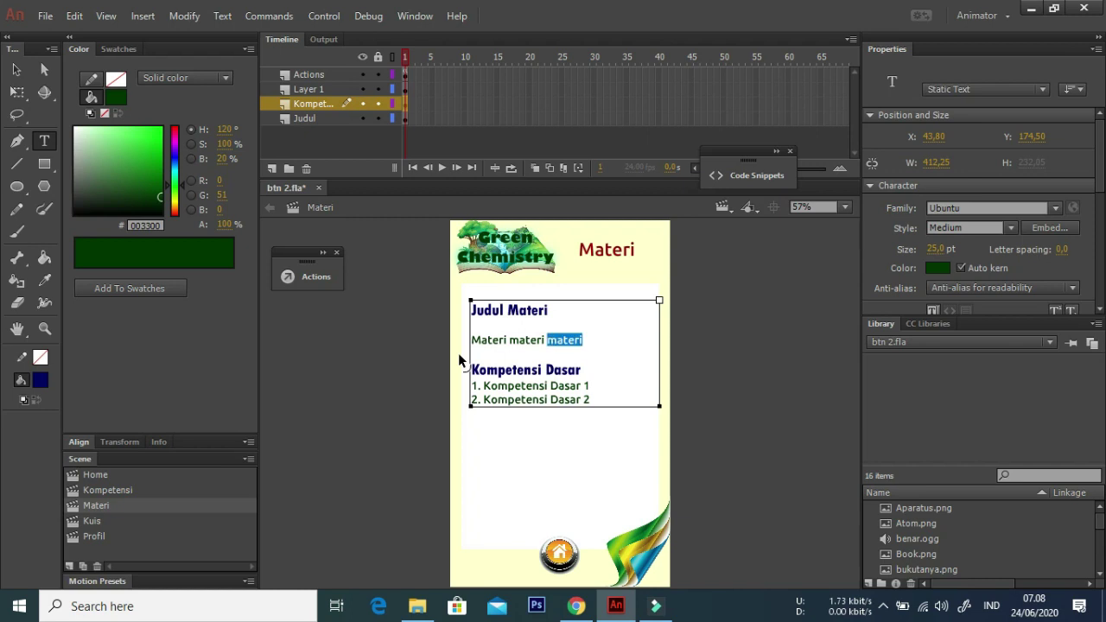
key(ctrl+shift+Left)
key(ctrl+v)
key(ctrl+v)
key(ctrl+v)
key(ctrl+v)
key(ctrl+v)
key(ctrl+v)
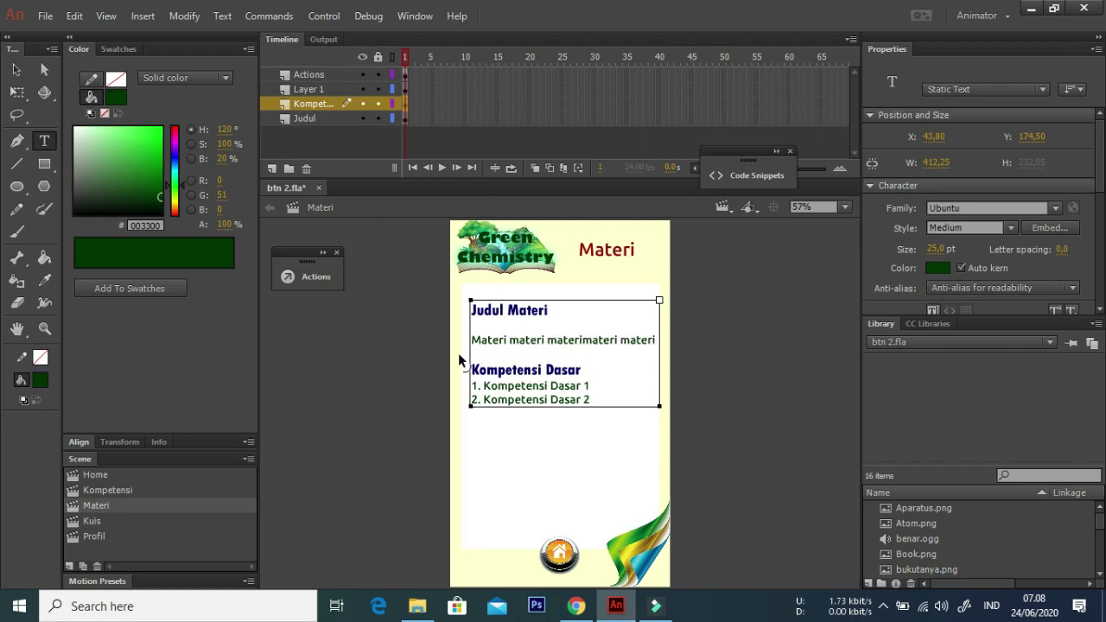
key(ctrl+v)
key(ctrl+v)
key(ctrl+v)
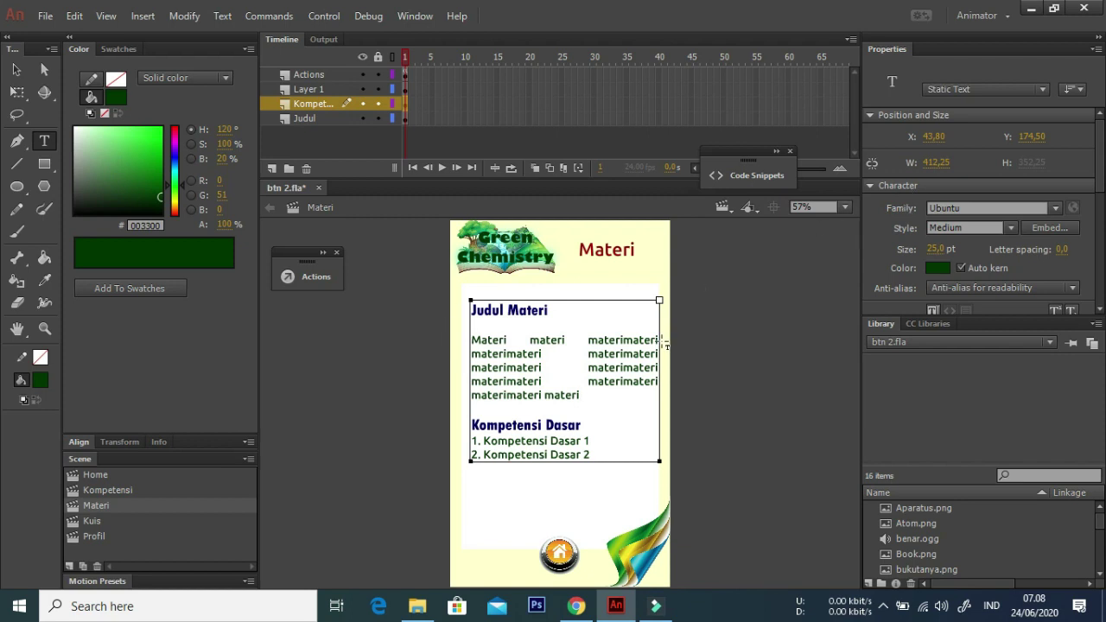
click(623, 341)
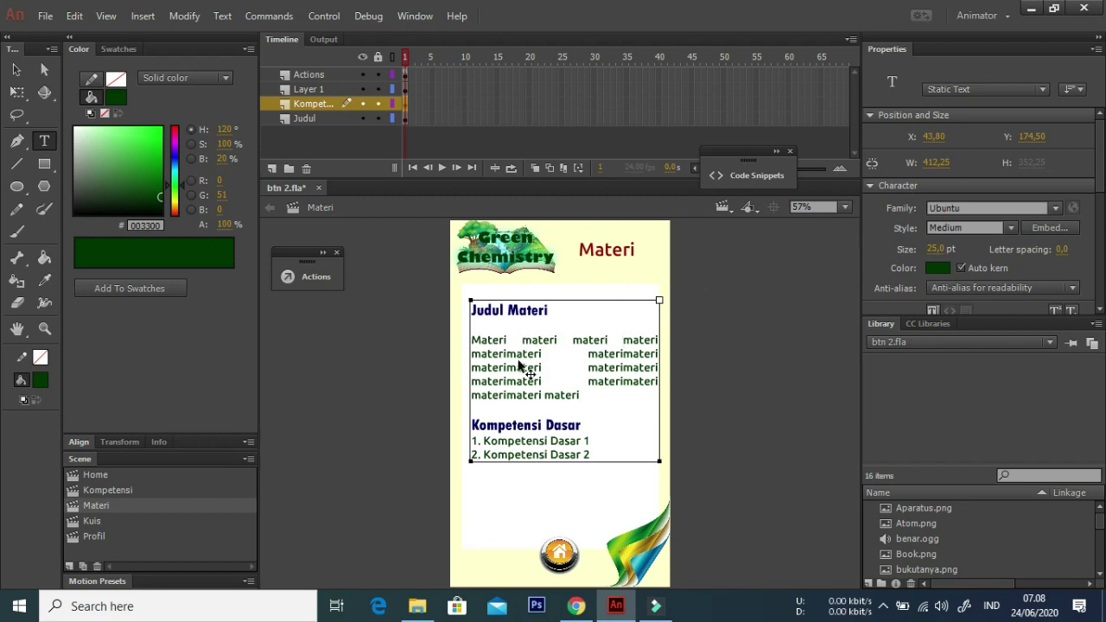
key(ctrl+z)
key(ctrl+z)
key(ctrl+z)
key(ctrl+z)
key(ctrl+z)
key(ctrl+z)
key(ctrl+z)
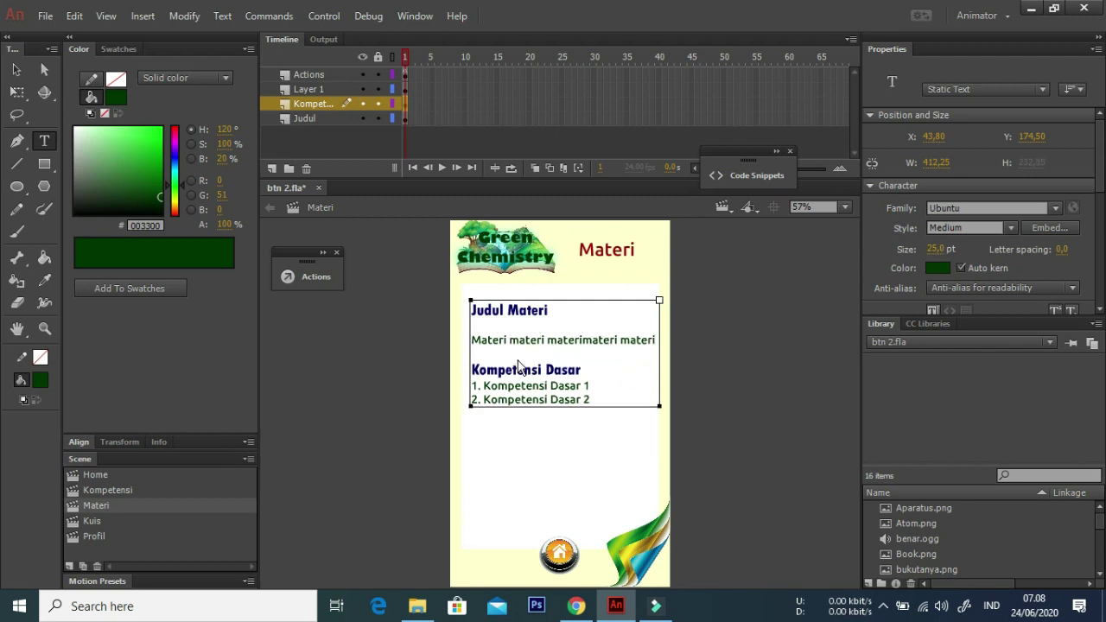
key(ctrl+z)
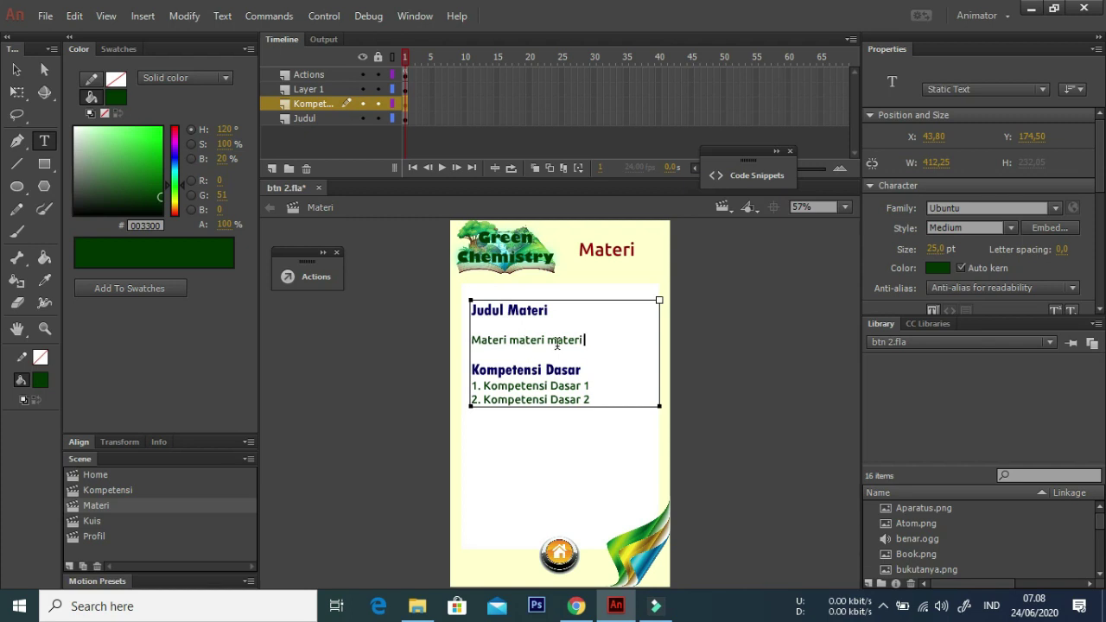
drag(510, 341, 592, 344)
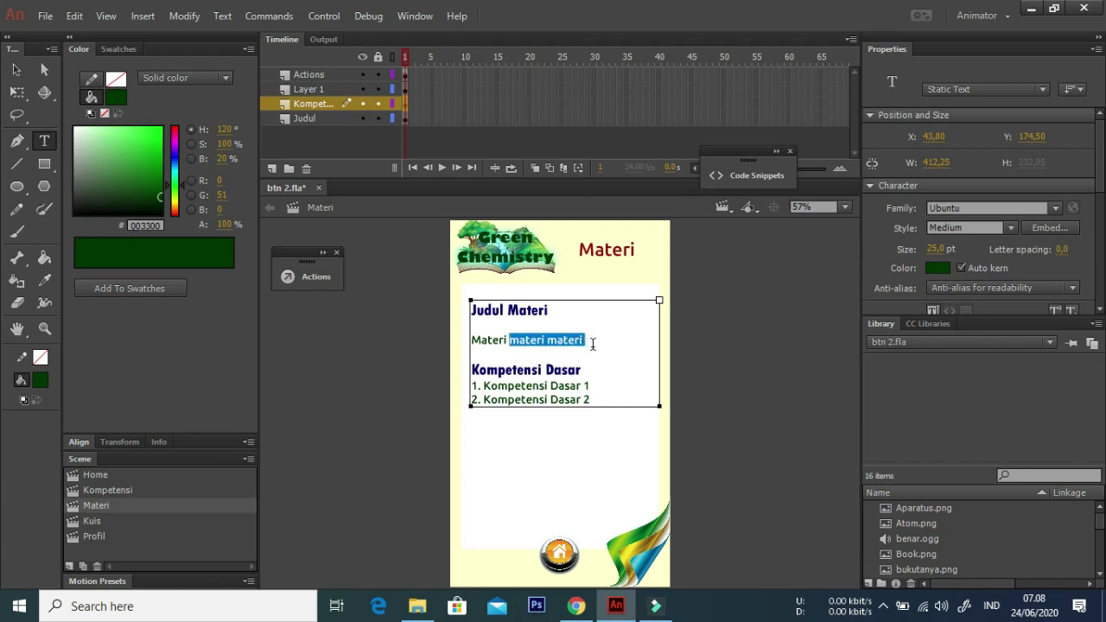
click(613, 359)
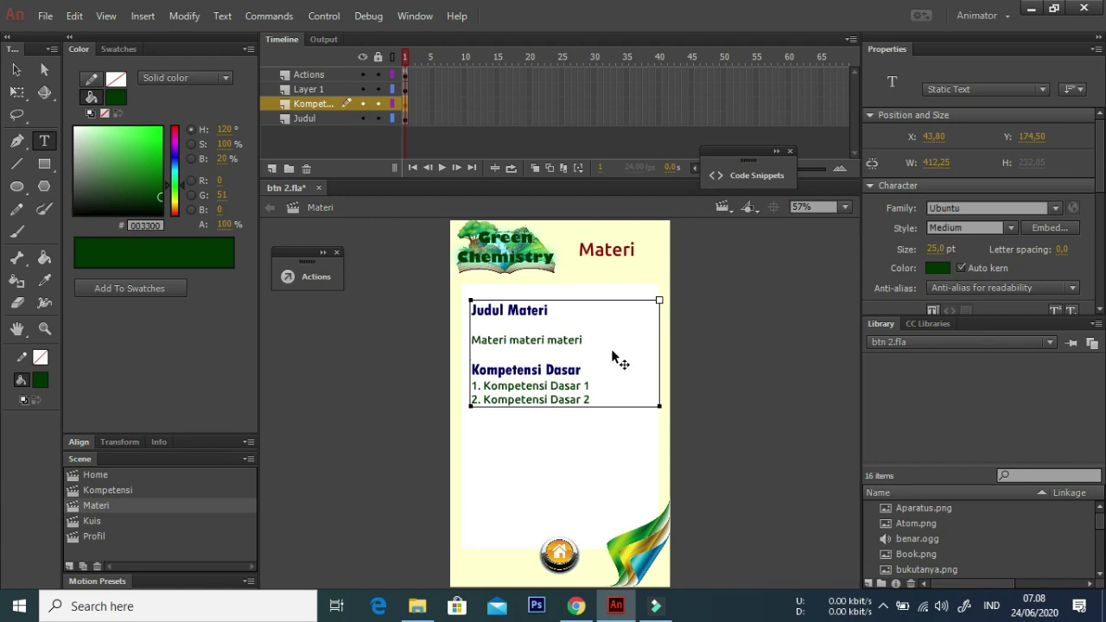
text(materi materi materi materi)
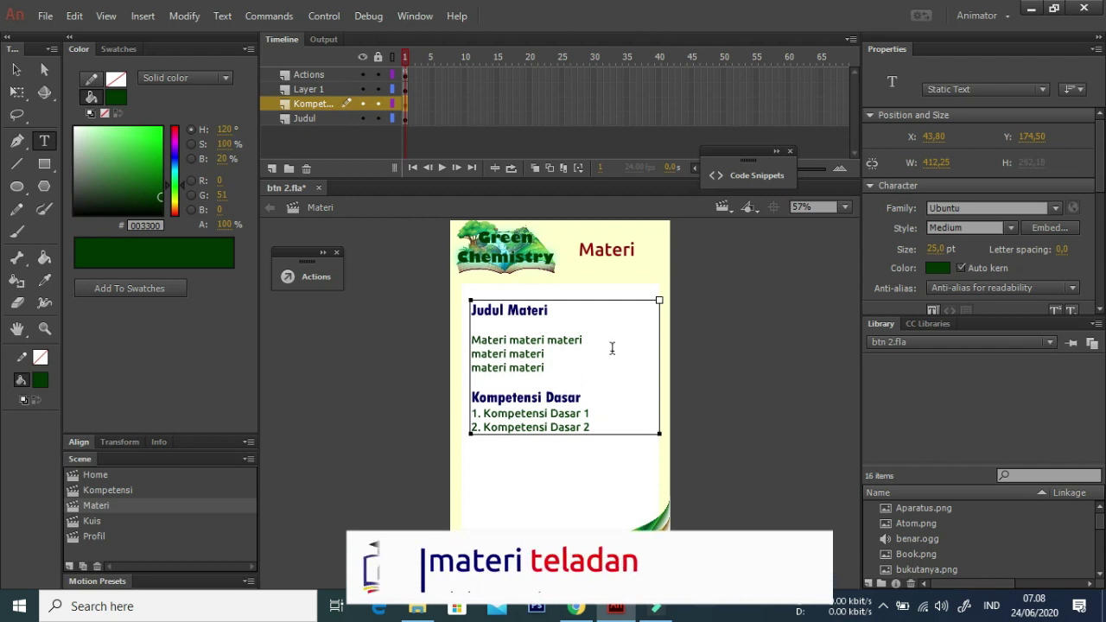
key(ctrl+z)
key(ctrl+z)
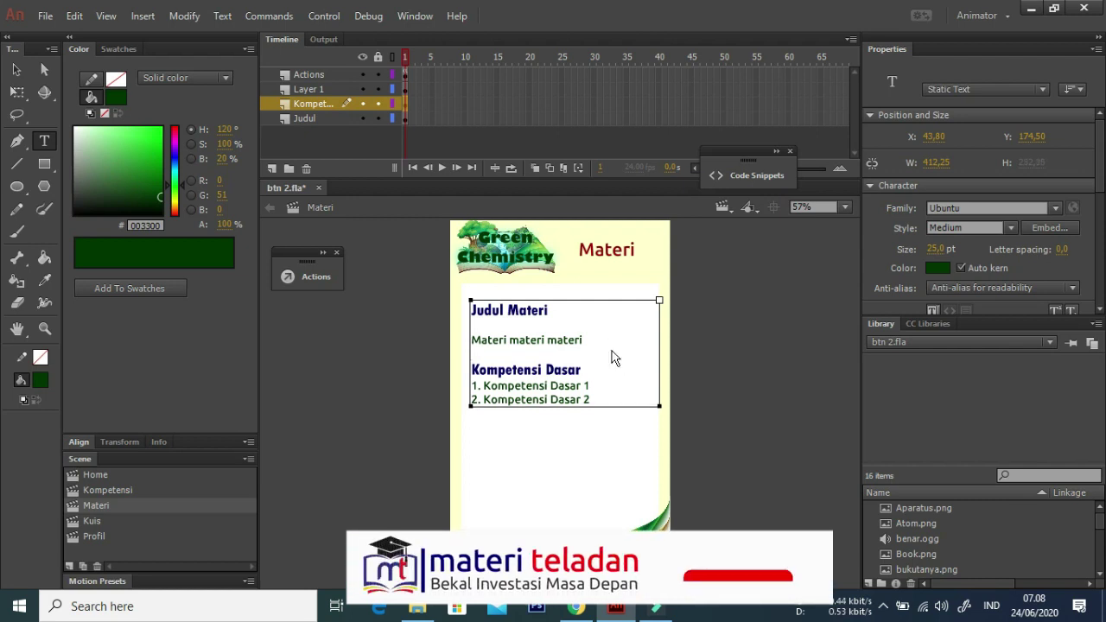
key(ctrl+z)
key(ctrl+c)
Paste 'materi materi' at each line end to build four lines of placeholder text
click(595, 339)
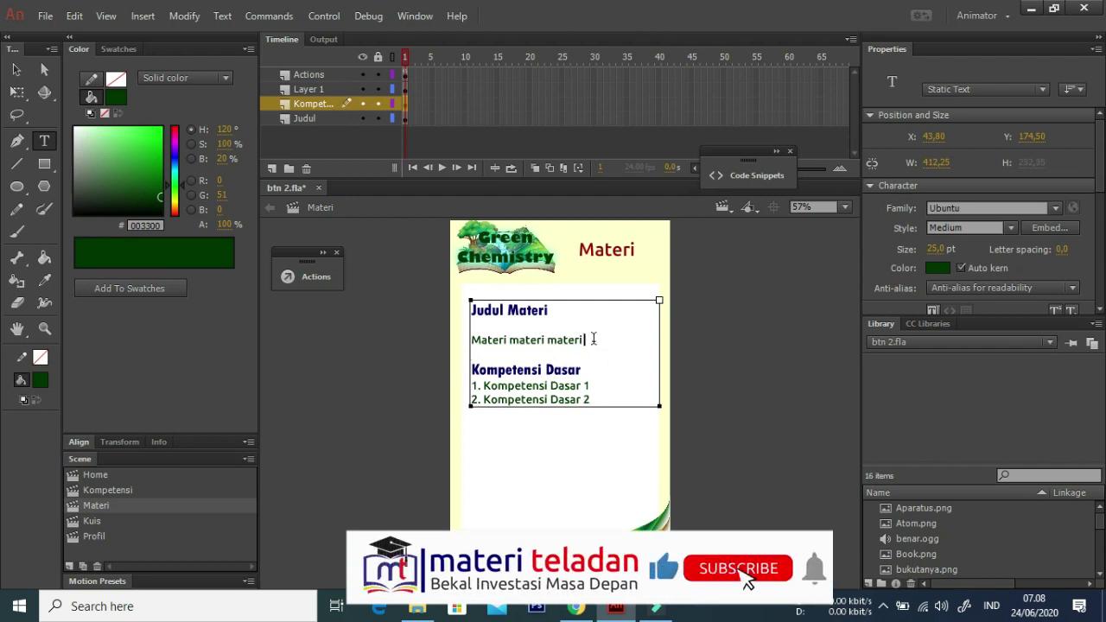
key(ctrl+v)
key(ctrl+v)
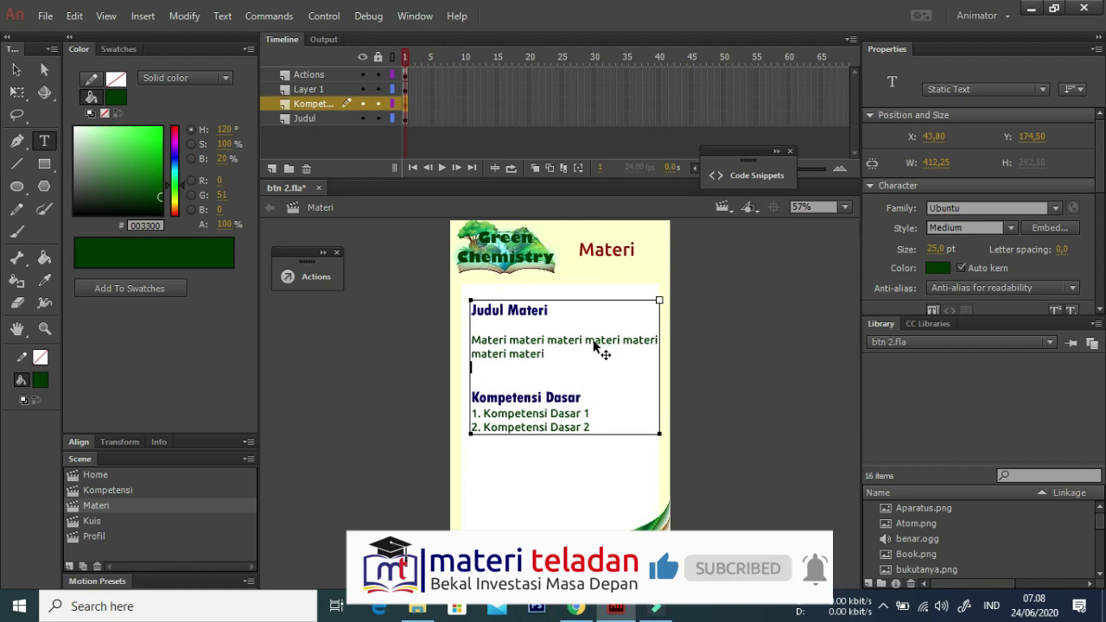
click(571, 351)
key(ctrl+v)
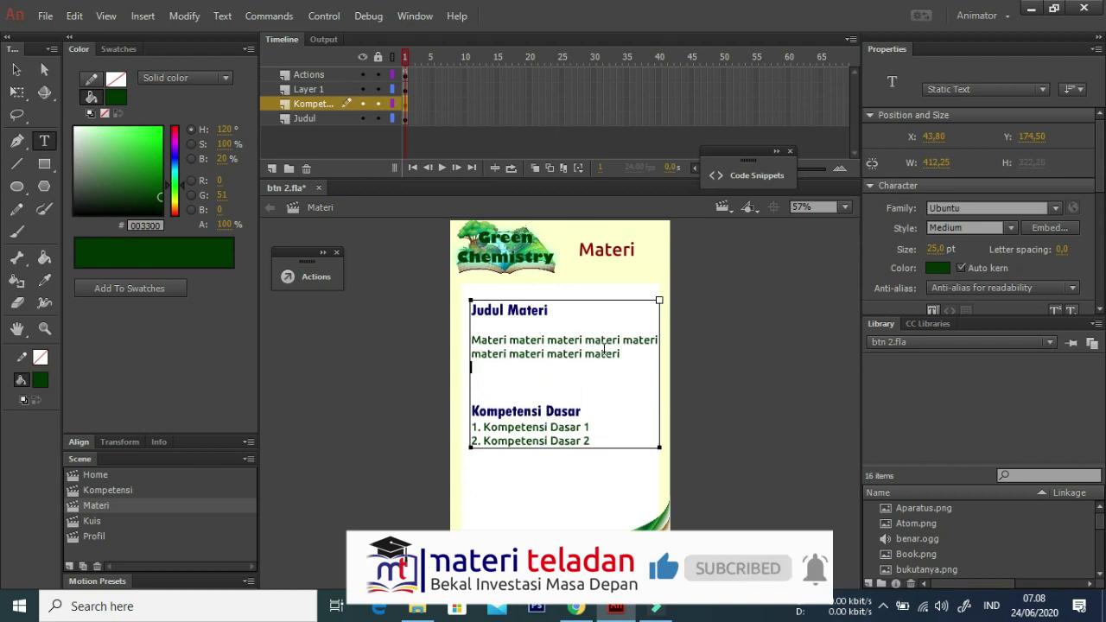
key(ctrl+v)
key(Return)
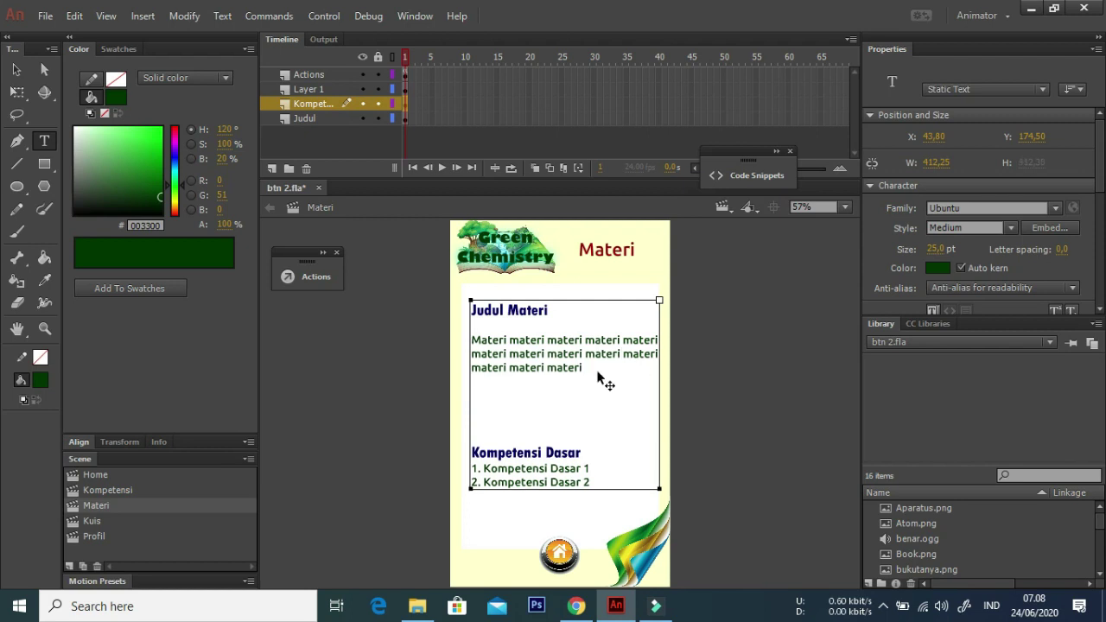
click(602, 373)
key(ctrl+v)
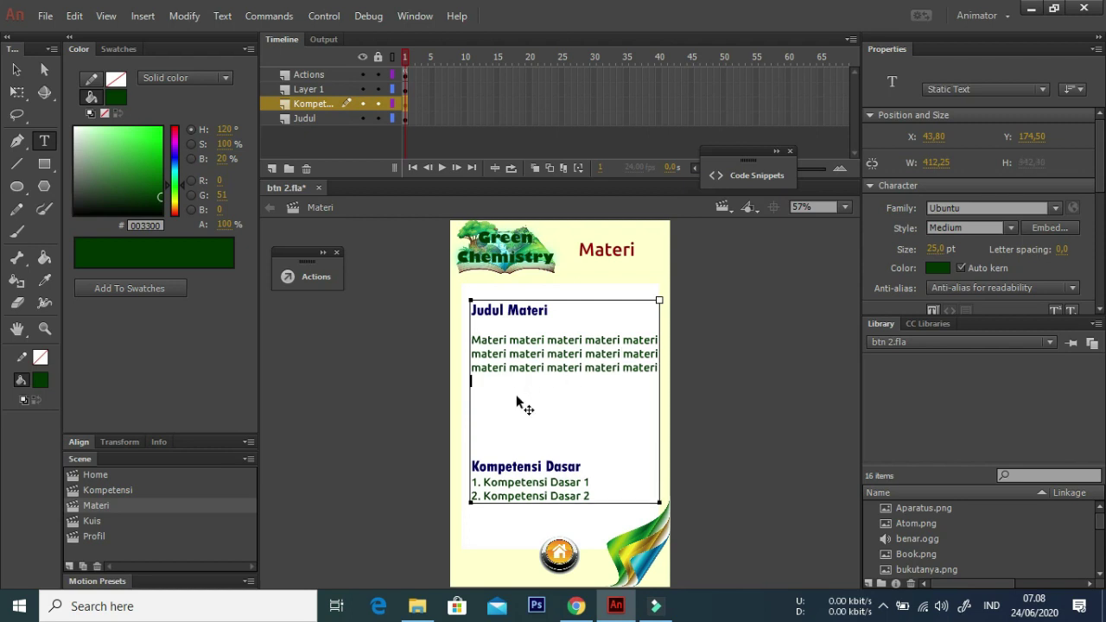
key(Left)
key(ctrl+v)
key(Return)
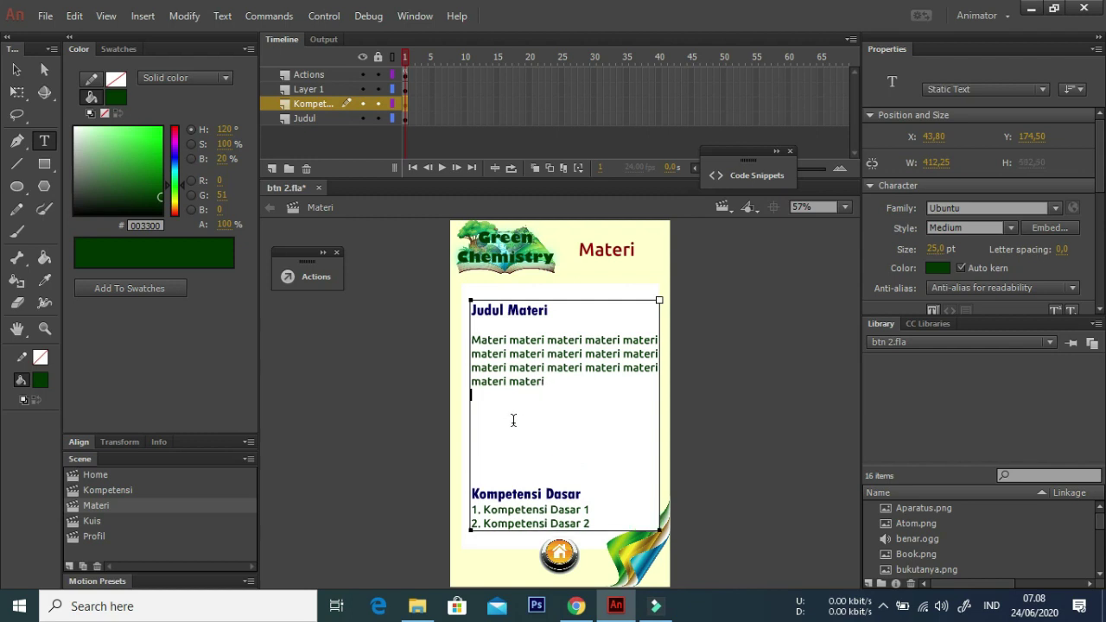
Remove the extra blank lines between the paragraph and Kompetensi Dasar
click(487, 405)
drag(472, 494, 576, 493)
click(501, 450)
key(BackSpace)
key(BackSpace)
key(BackSpace)
key(BackSpace)
key(BackSpace)
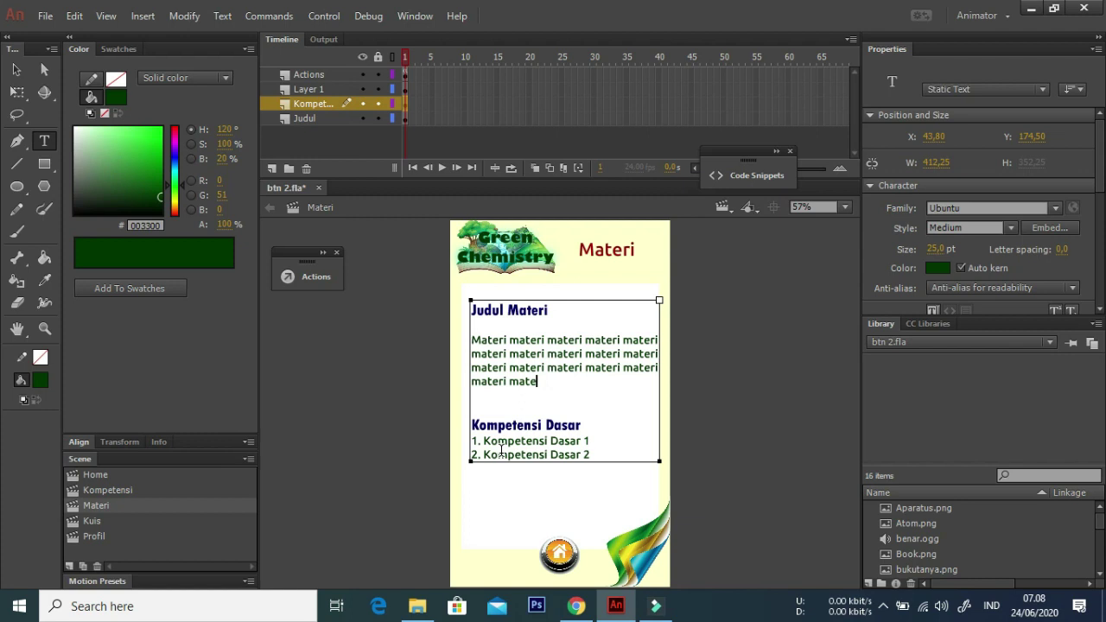
text(ri)
text(i)
Replace the Kompetensi Dasar heading text with 'Sub Materi'
click(582, 425)
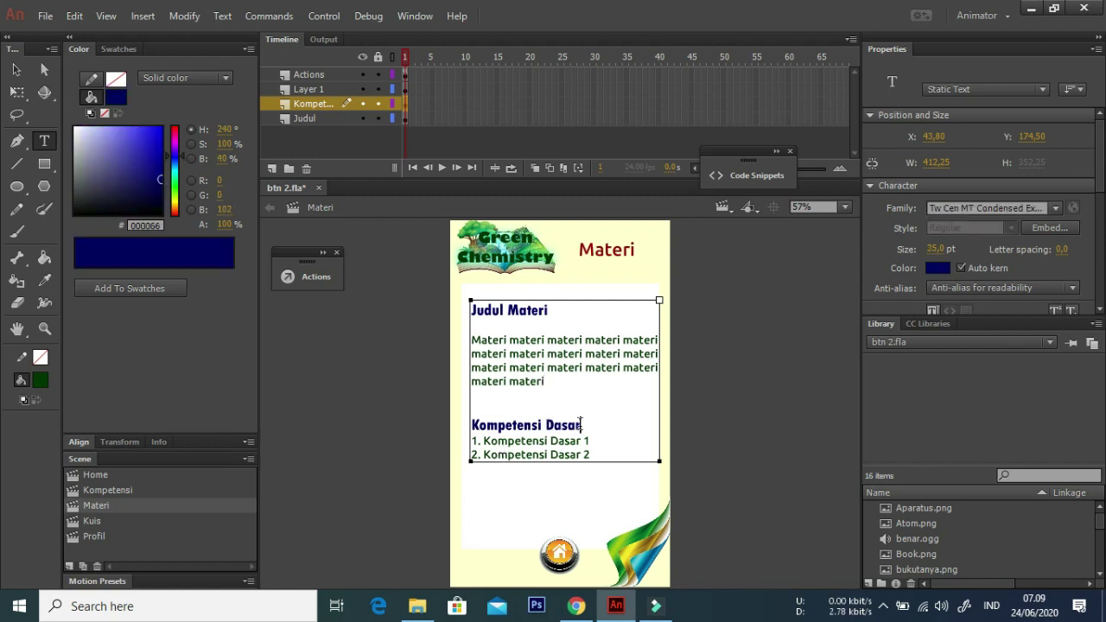
shift+click(472, 425)
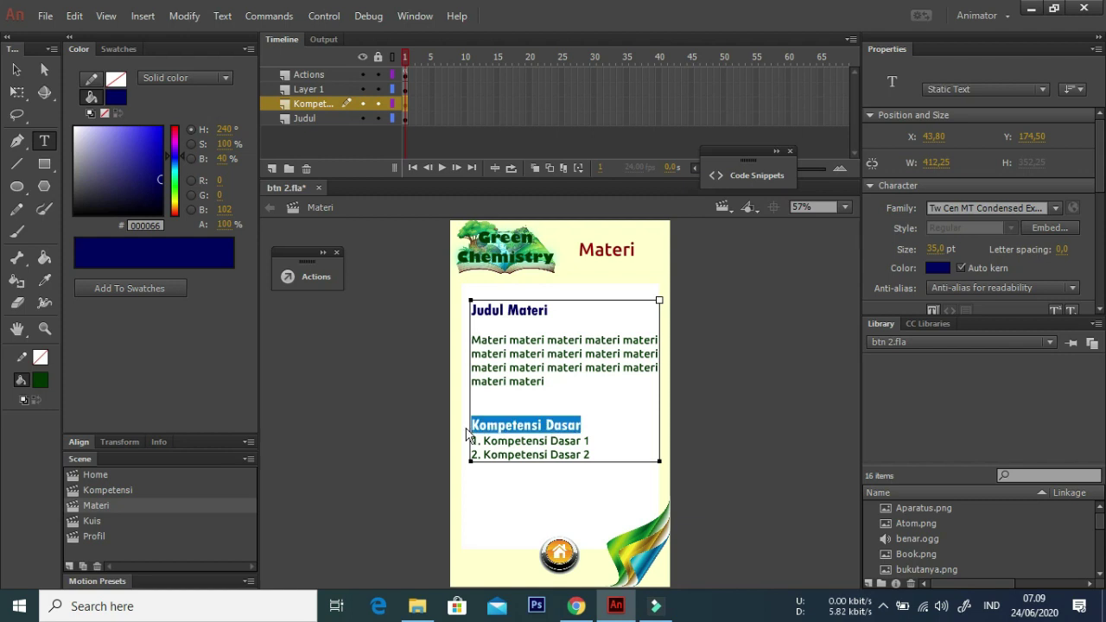
text(Sub M)
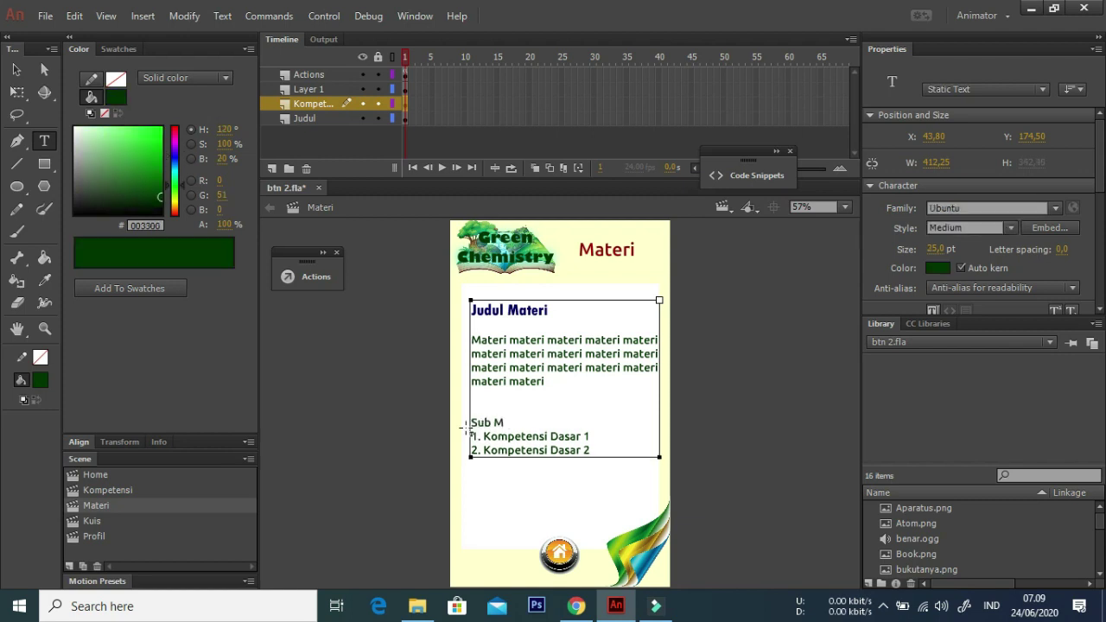
text(ateri)
Style the Sub Materi heading in red Tw Cen MT Condensed Extra Bold
shift+click(473, 423)
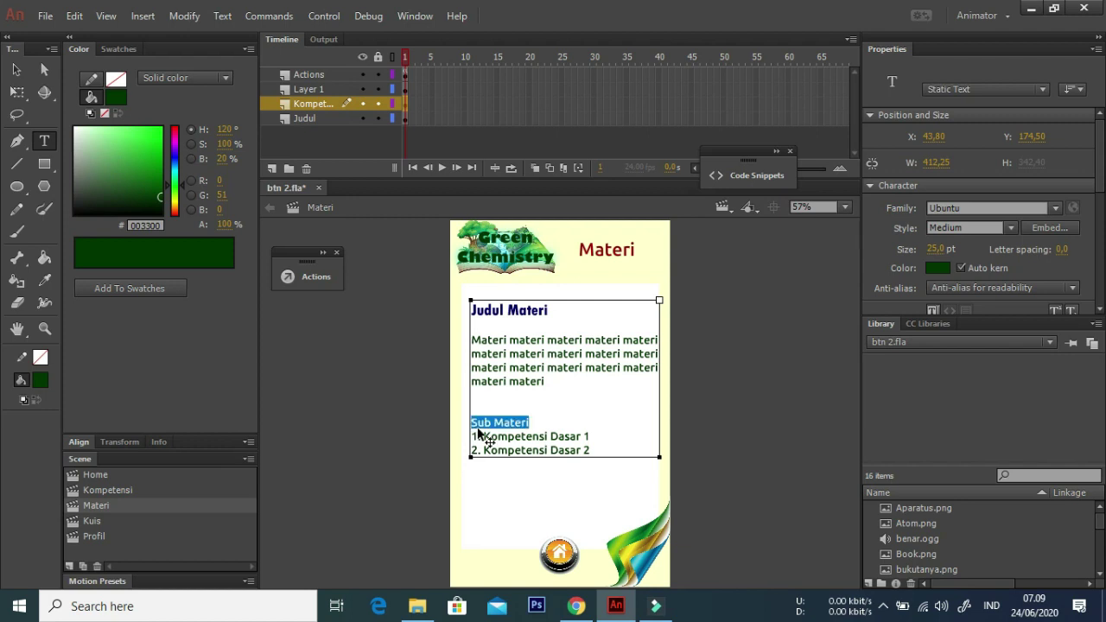
click(1021, 209)
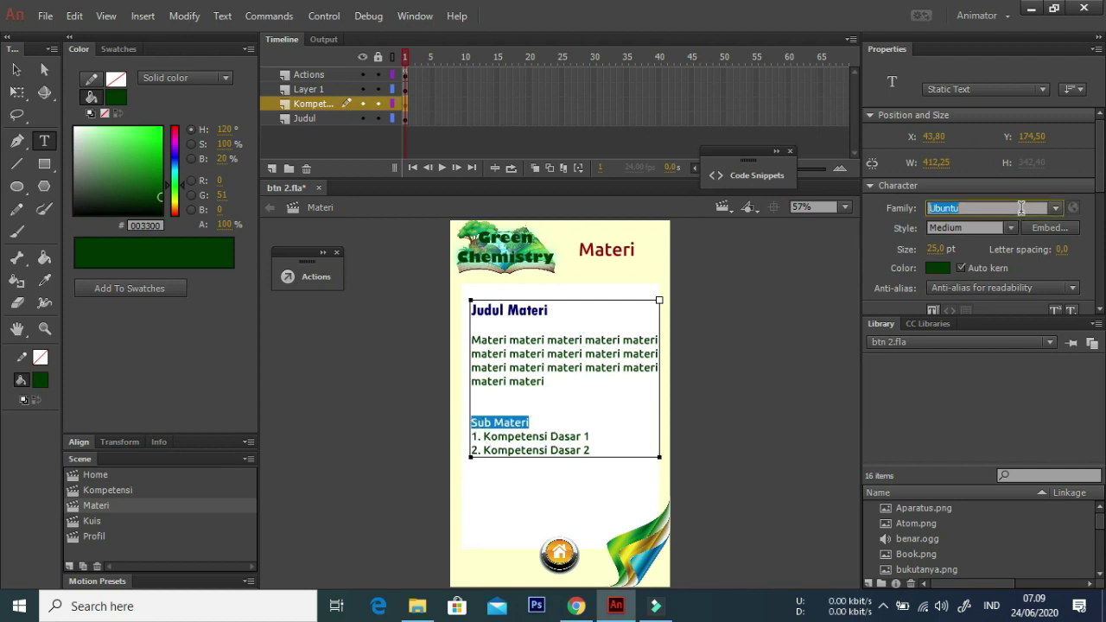
click(1055, 208)
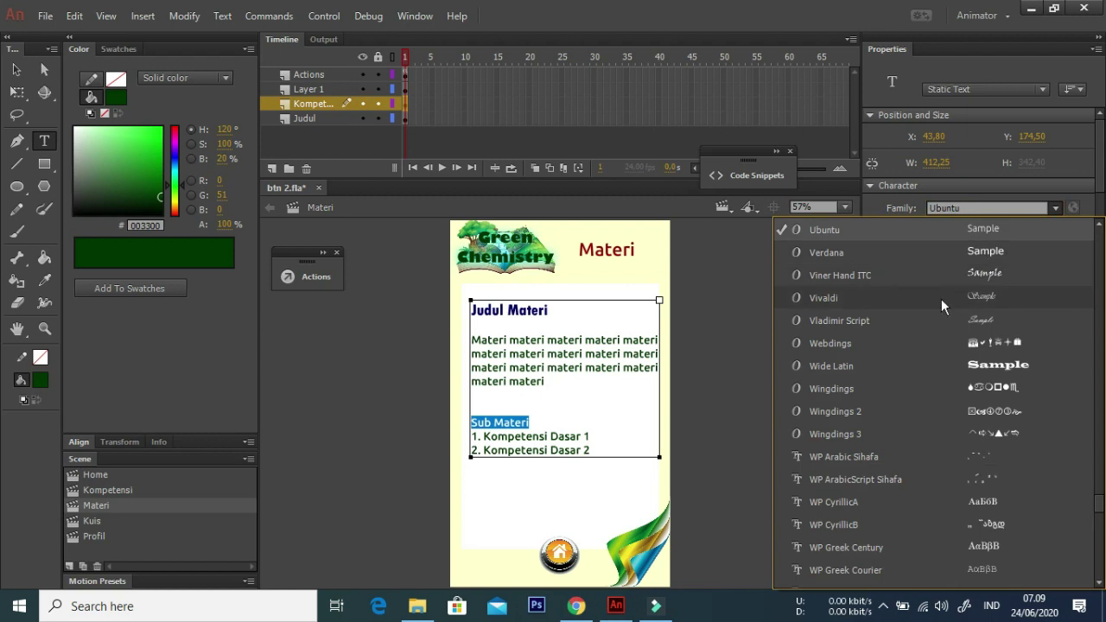
scroll(933, 291, up, 2)
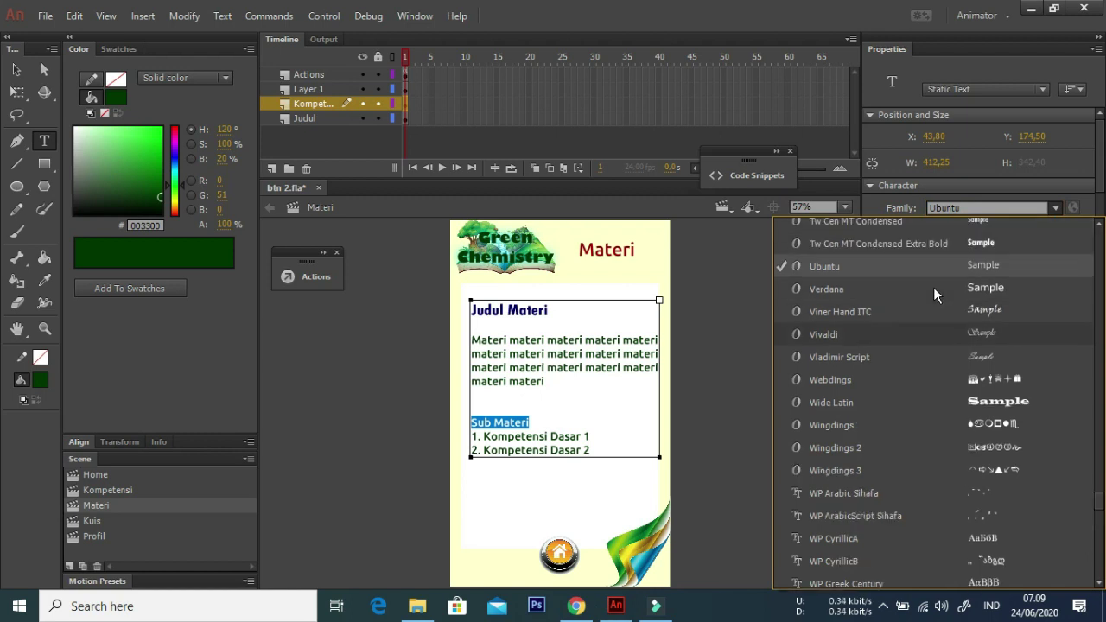
click(923, 244)
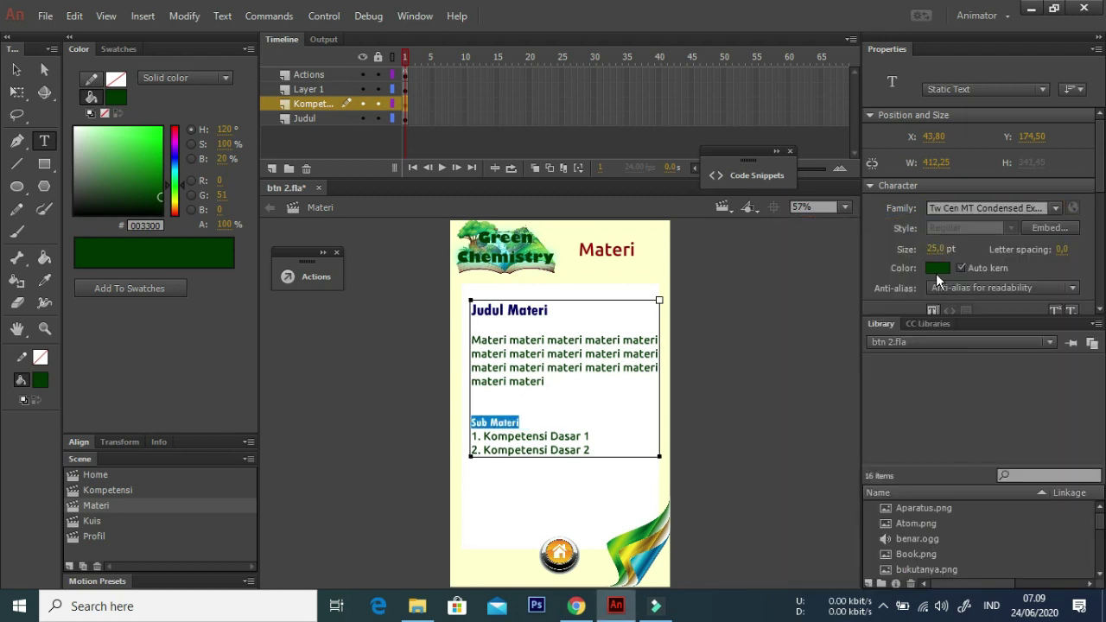
click(937, 273)
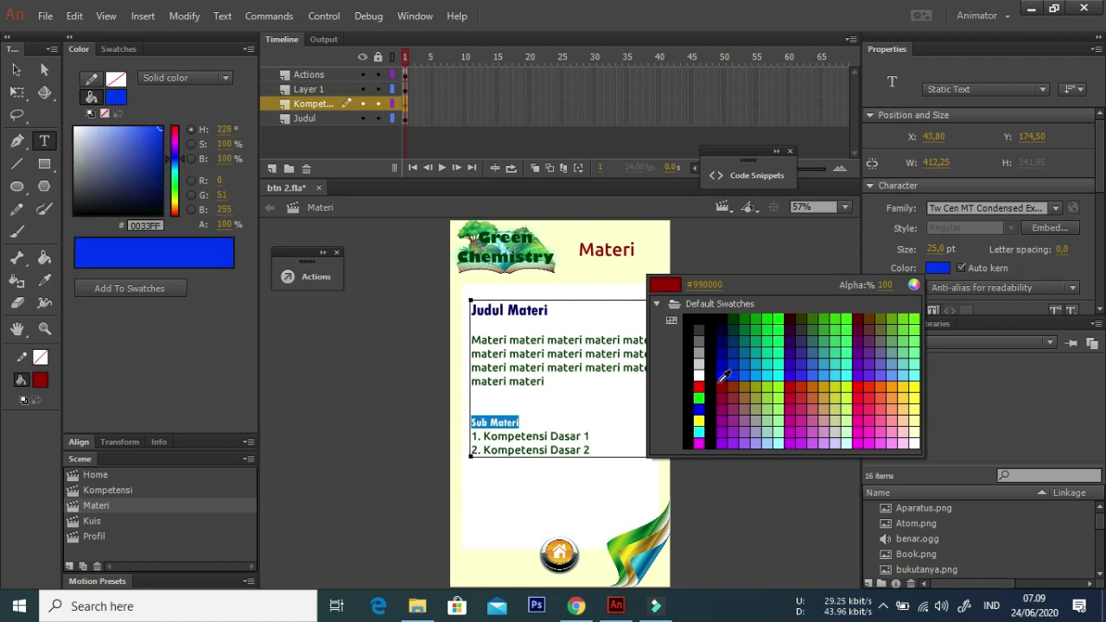
click(702, 383)
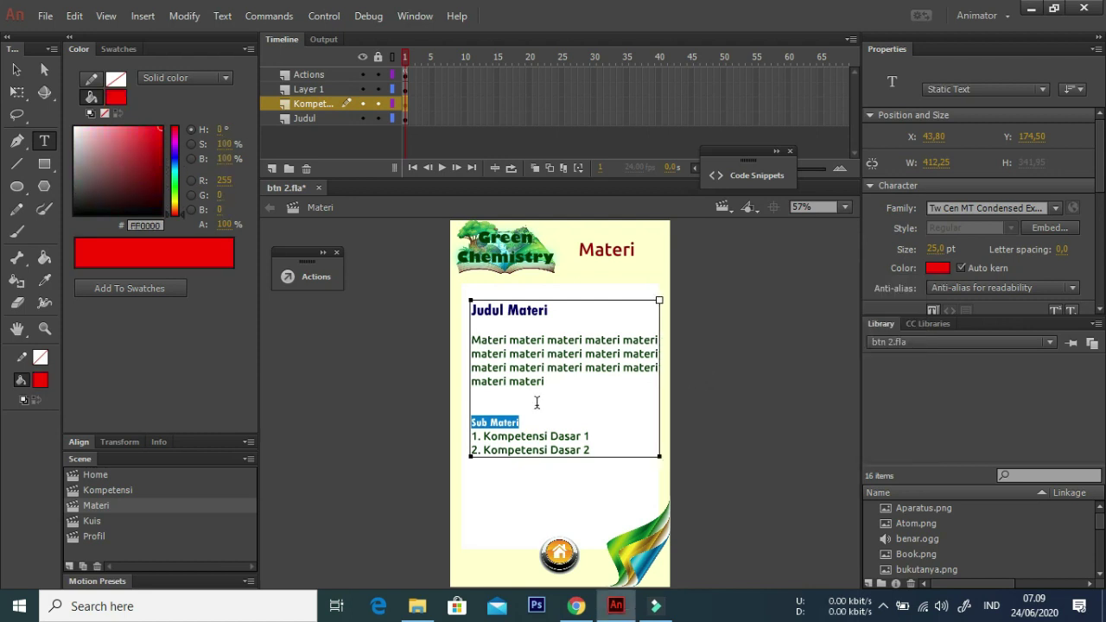
click(539, 413)
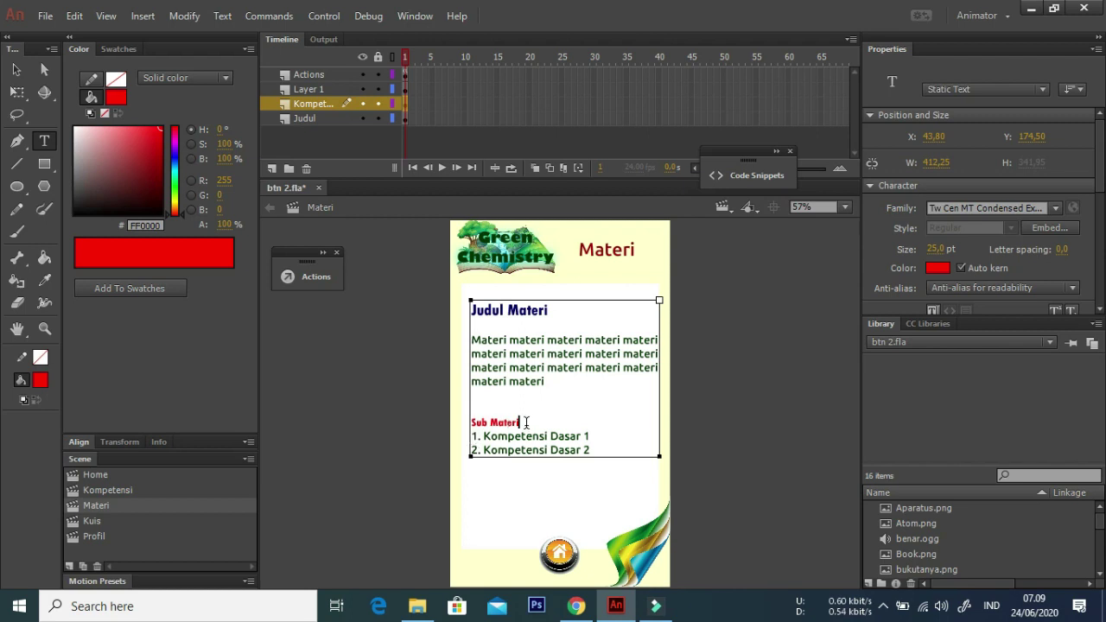
Set the Sub Materi heading's font size to 30 pt
drag(521, 423, 471, 422)
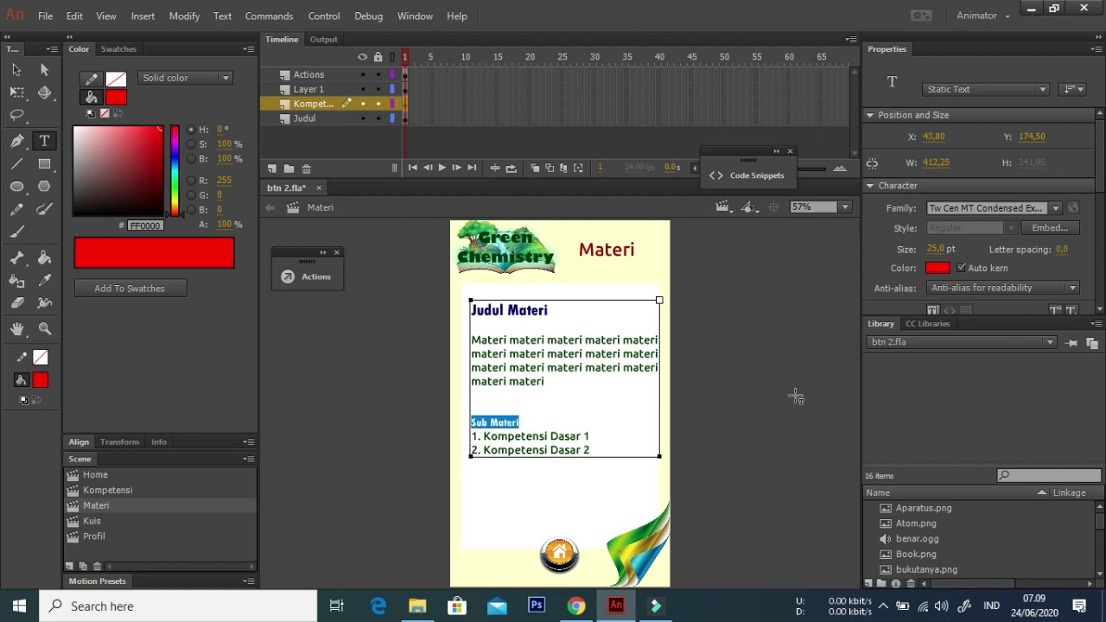
click(933, 248)
text(30)
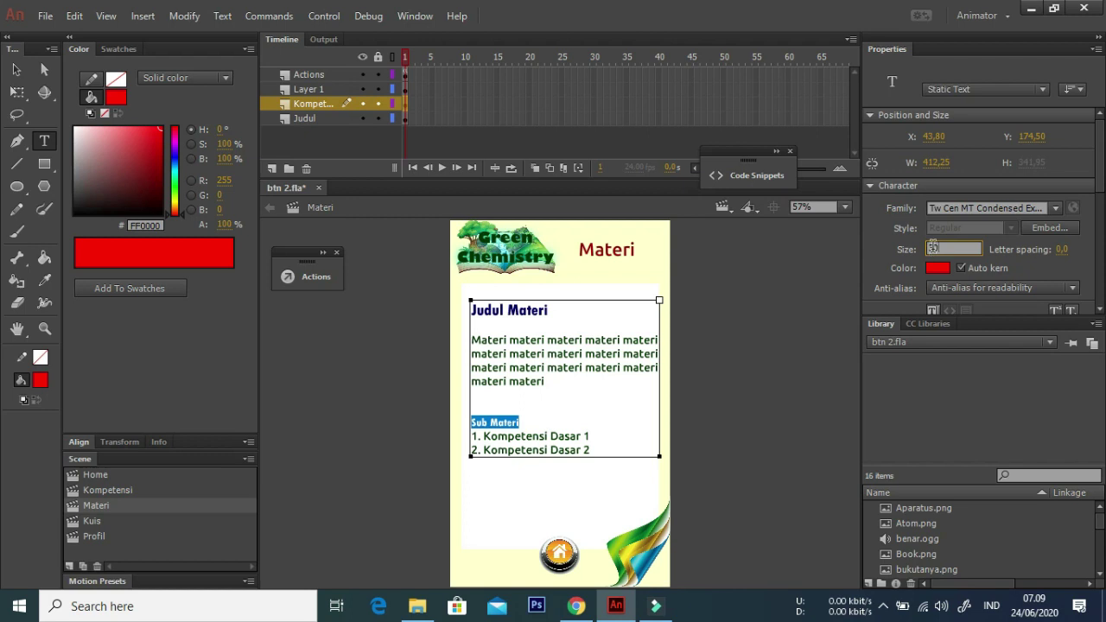
key(Return)
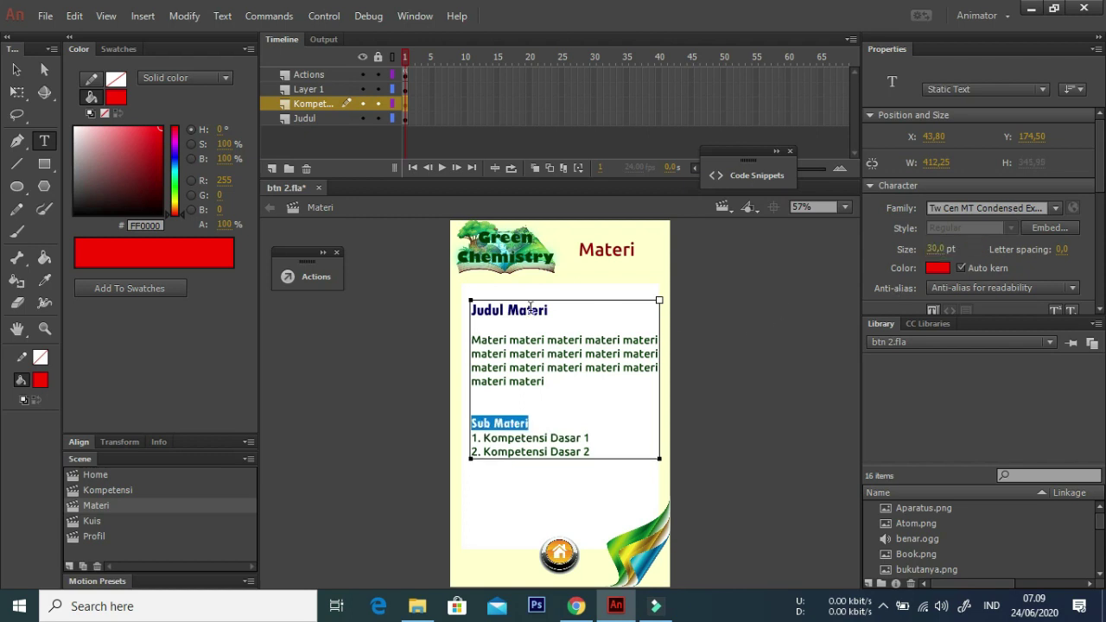
click(532, 310)
drag(477, 438, 596, 465)
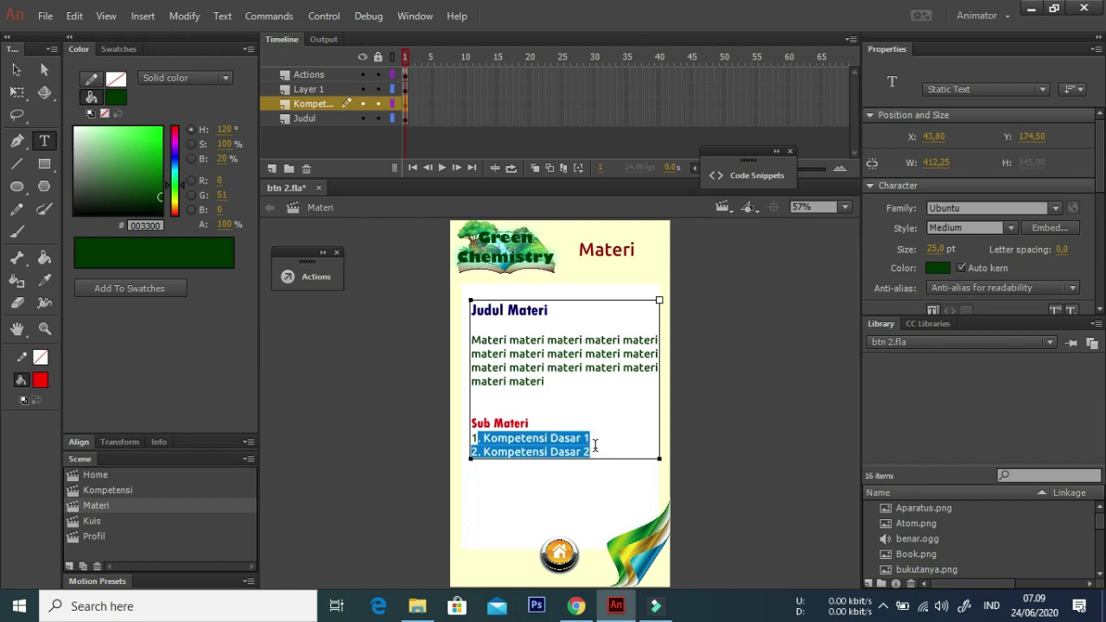
Replace the Kompetensi Dasar lines with five copies of 'Sub materi sub materi sub materi'
key(Delete)
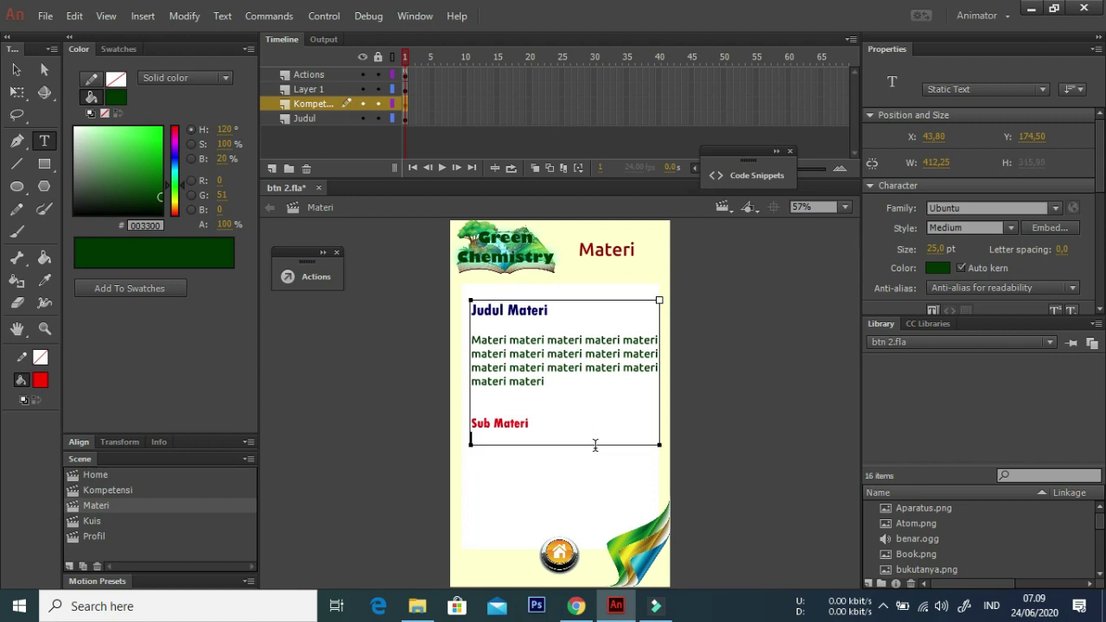
text(Sub materi sub ma)
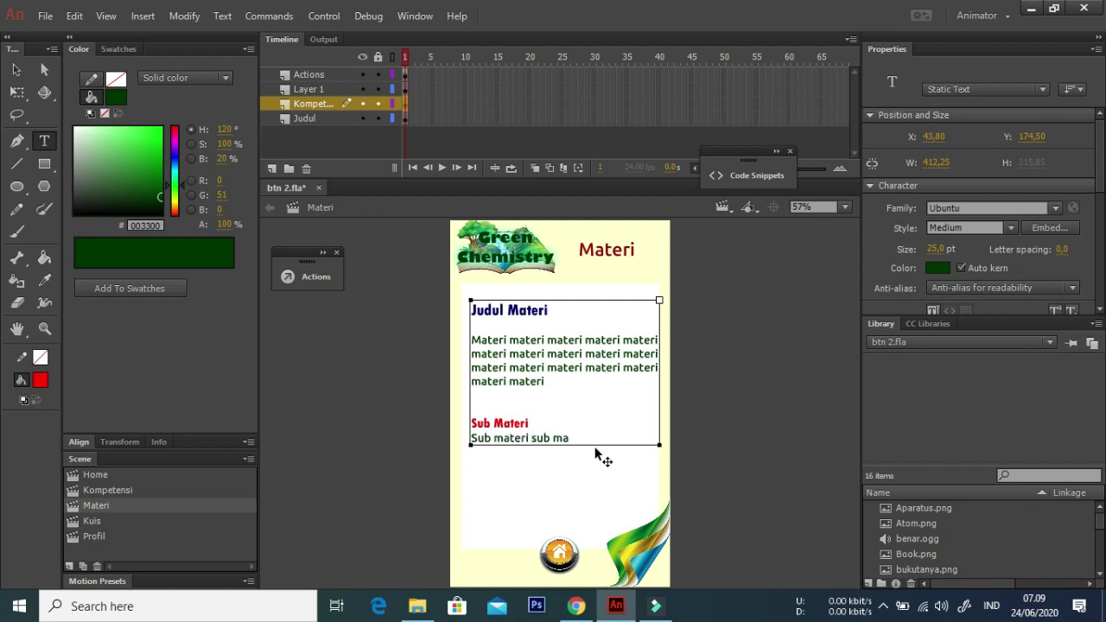
text(teri sub materi)
key(shift+Home)
key(ctrl+c)
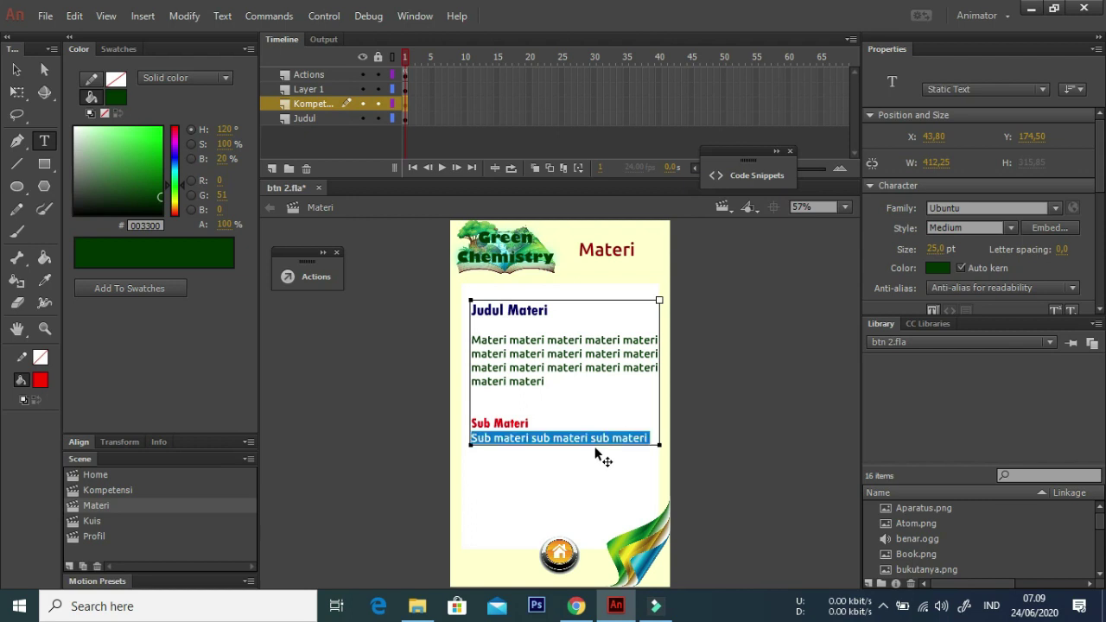
key(End)
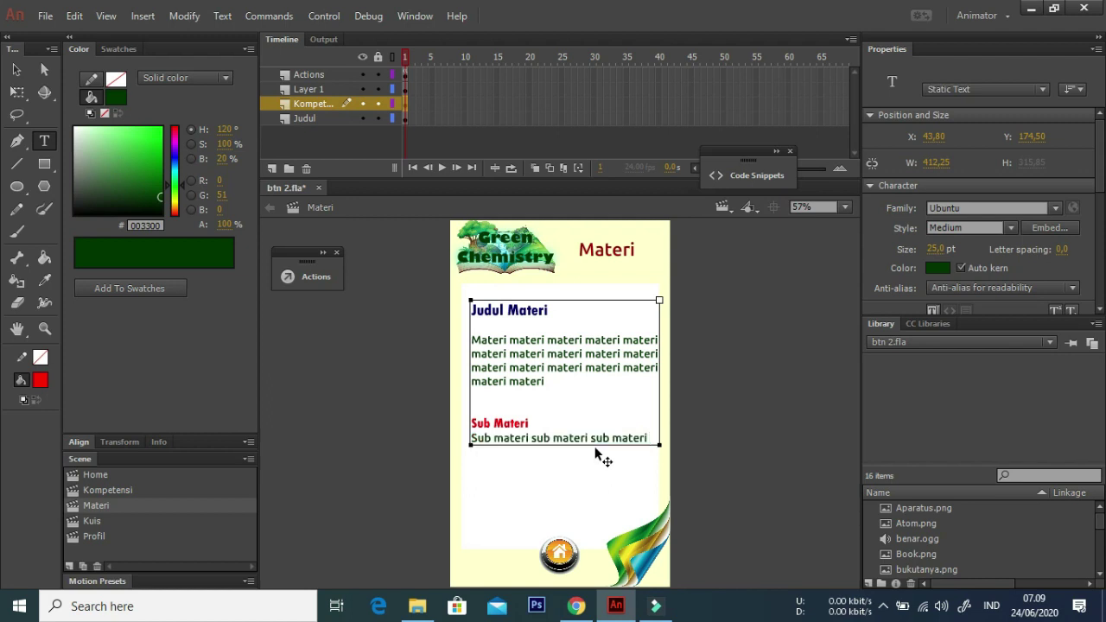
key(Return)
key(ctrl+v)
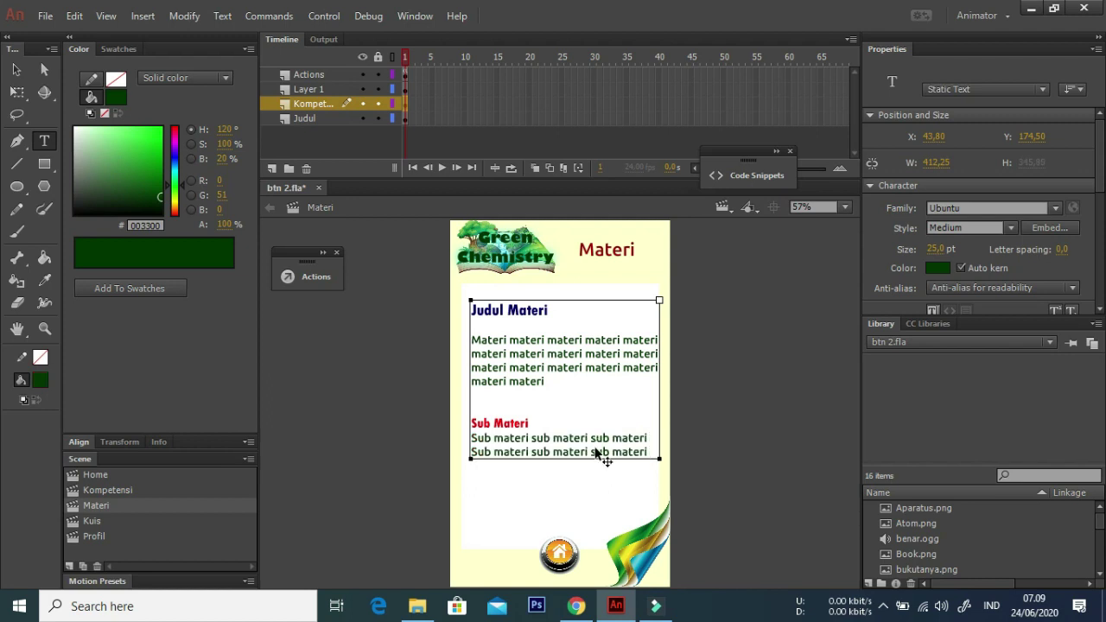
key(Return)
key(ctrl+v)
key(Return)
key(ctrl+v)
key(Return)
key(ctrl+v)
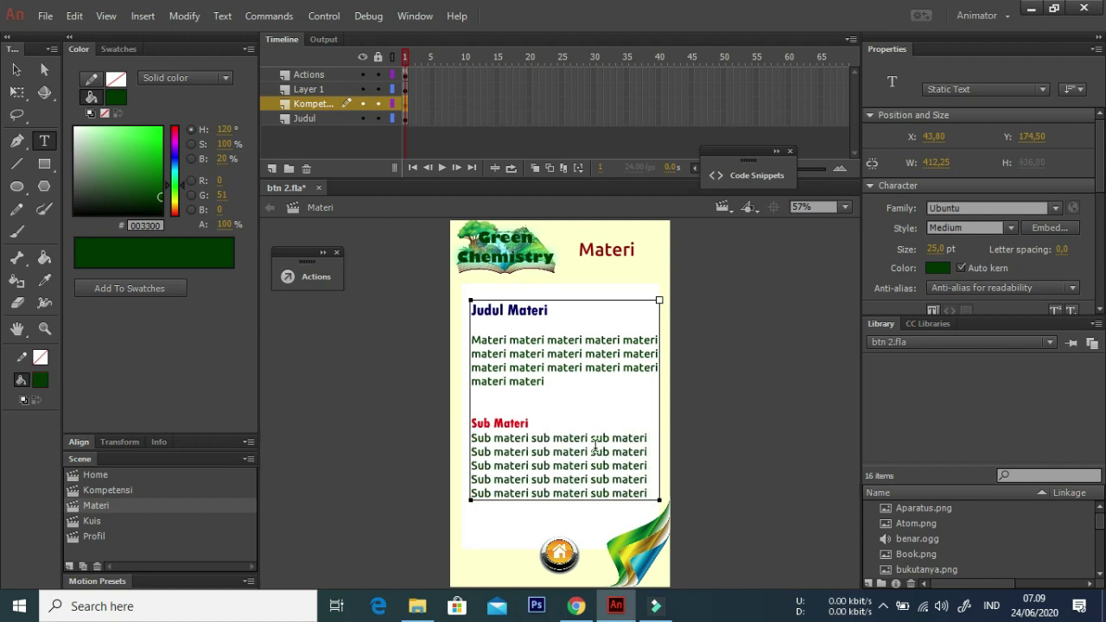
Join the five sub materi lines into one continuous paragraph
click(656, 439)
key(Delete)
click(656, 453)
key(Delete)
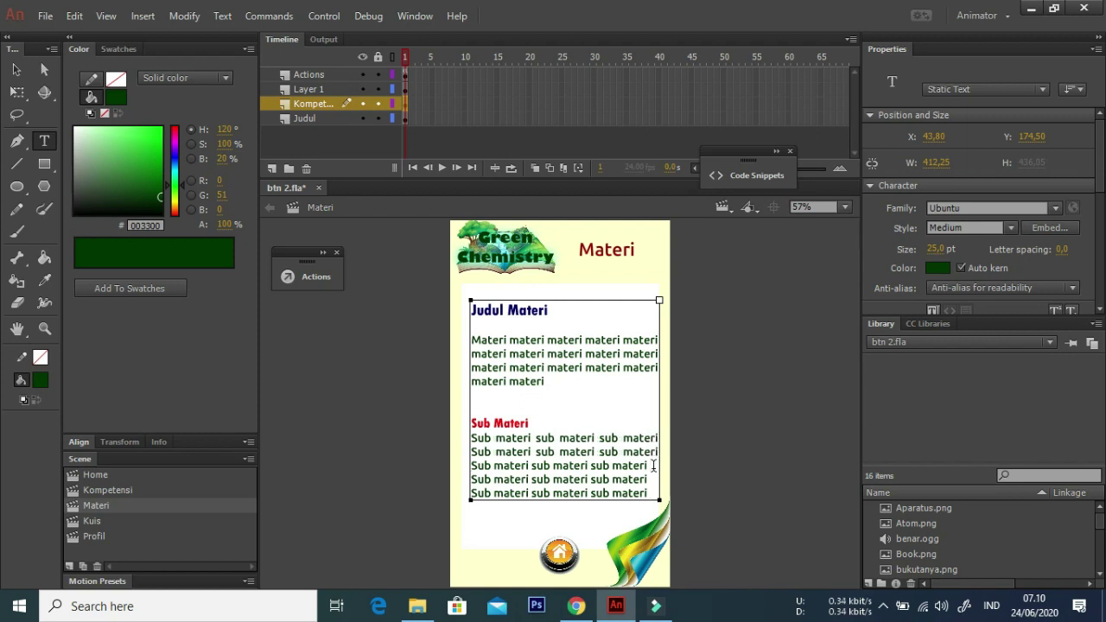
click(654, 466)
key(Delete)
click(650, 478)
key(Delete)
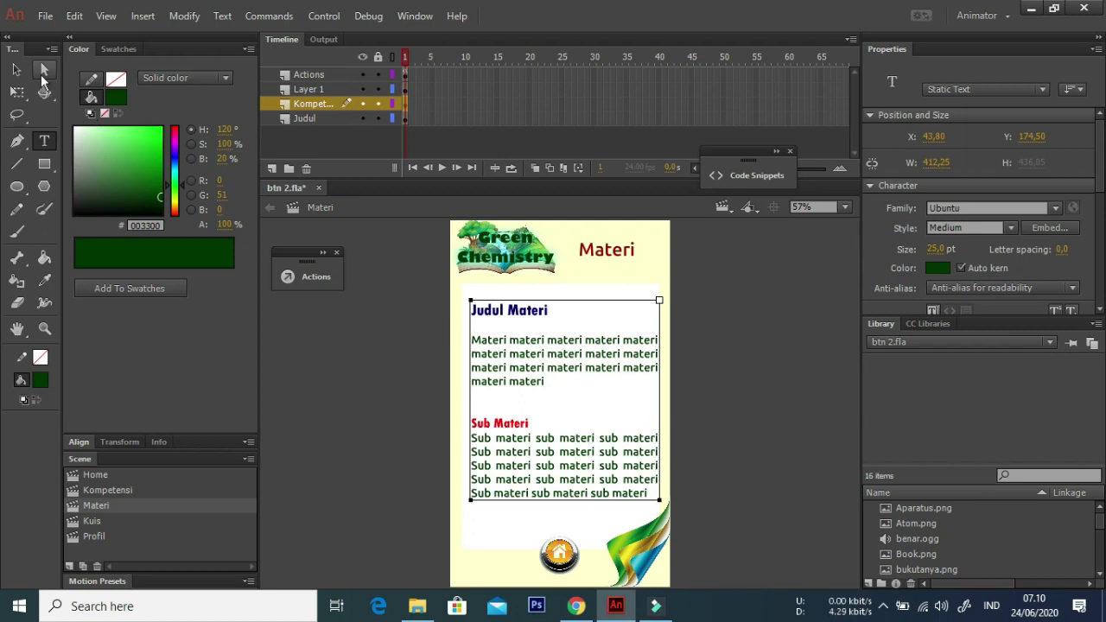
click(21, 77)
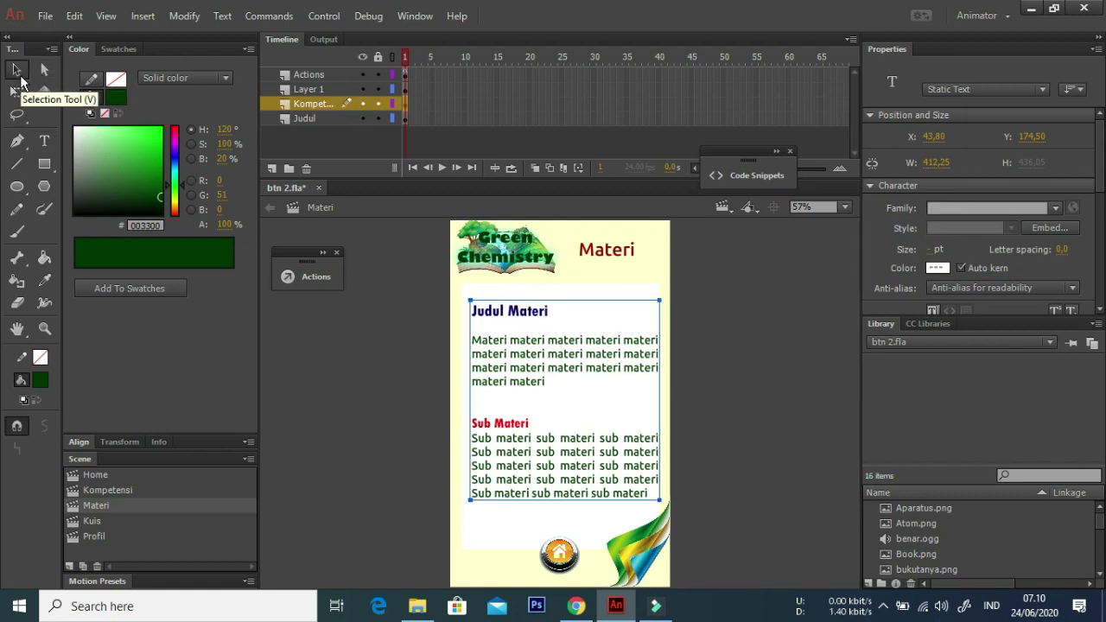
click(372, 434)
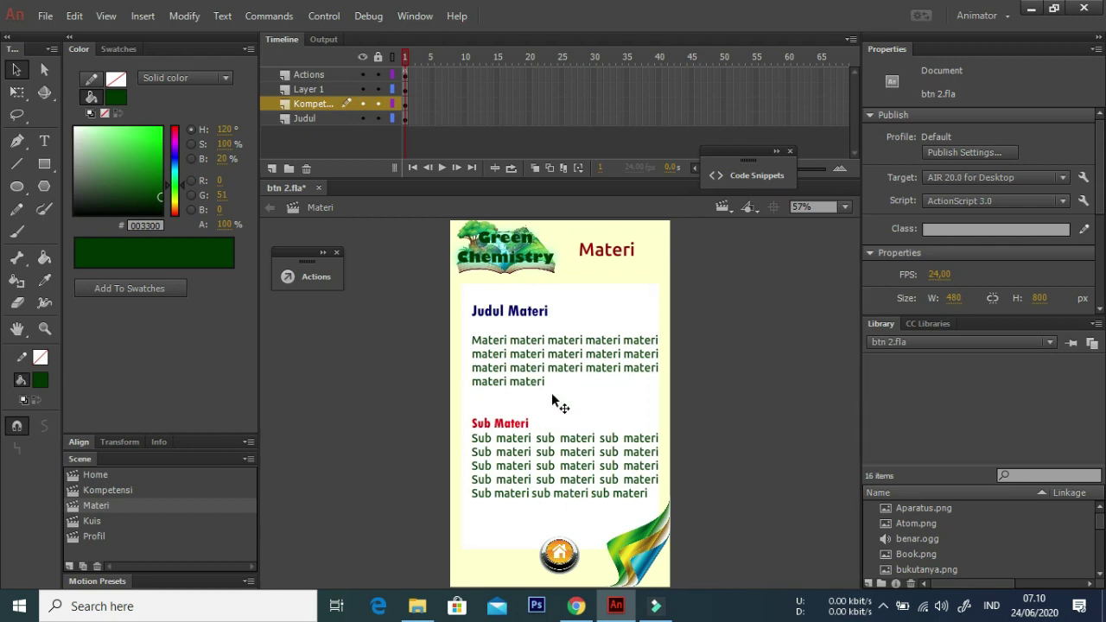
click(533, 375)
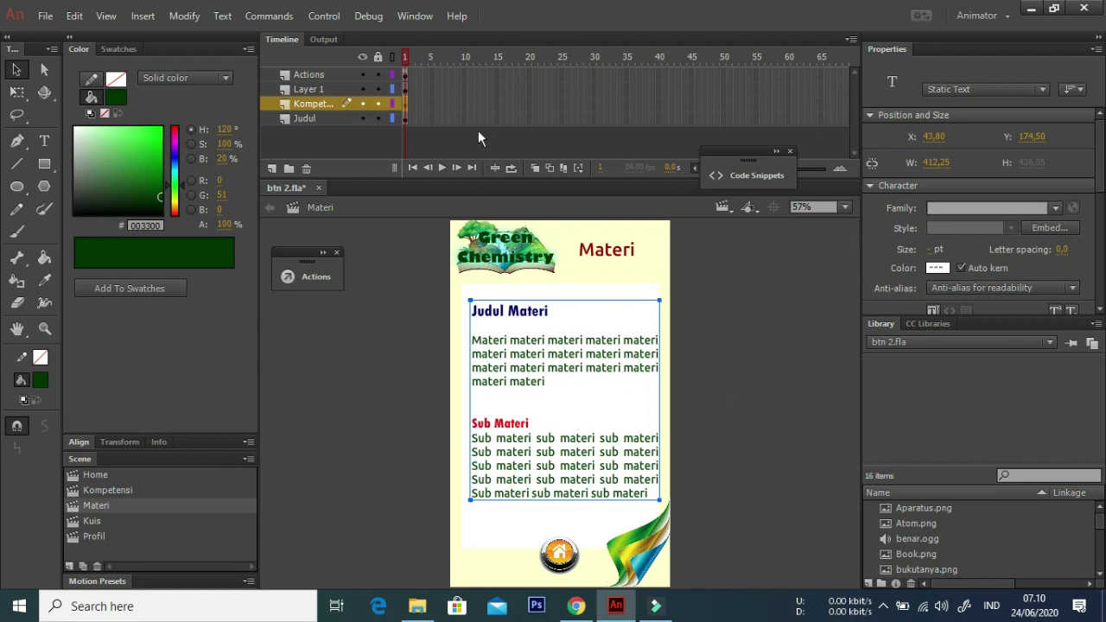
Insert keyframes at frame 10 on all four layers of the Materi scene
click(464, 73)
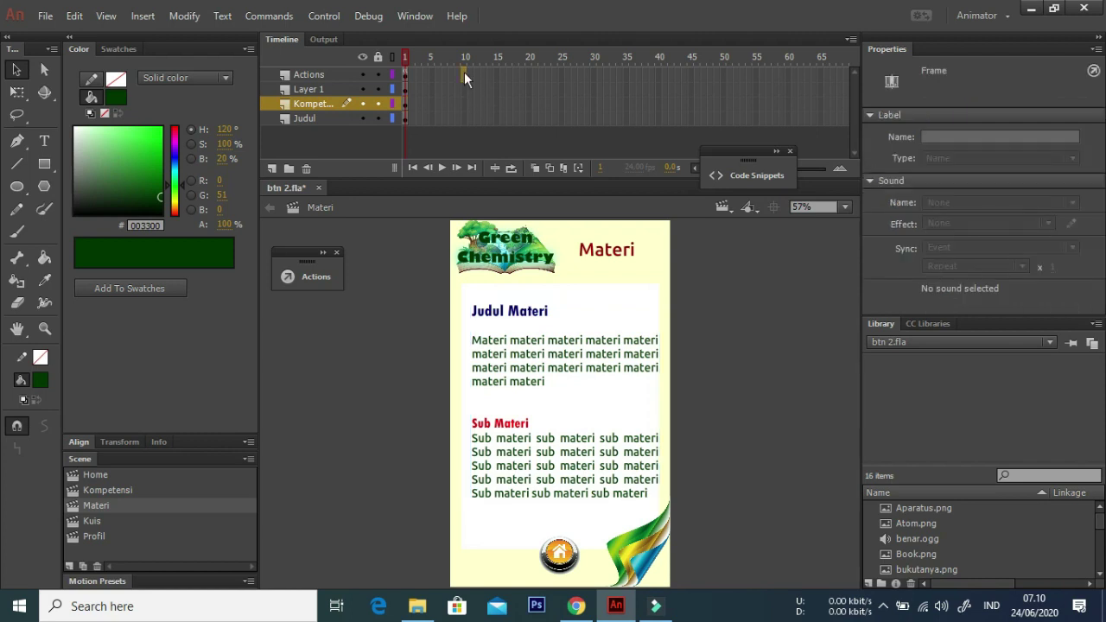
drag(467, 95, 461, 115)
right_click(463, 114)
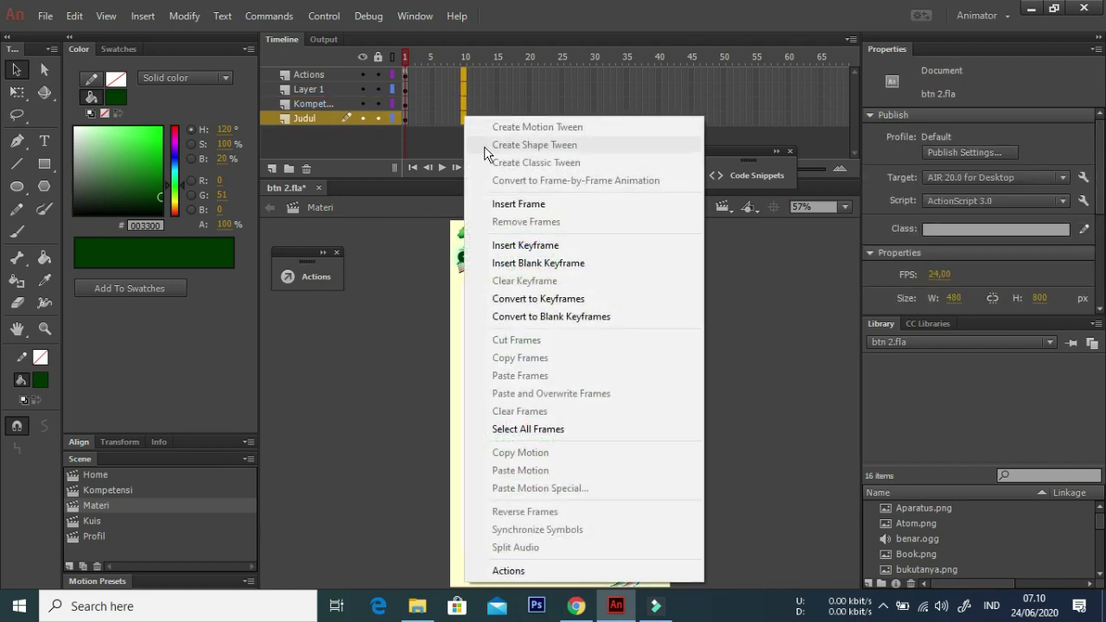
click(510, 247)
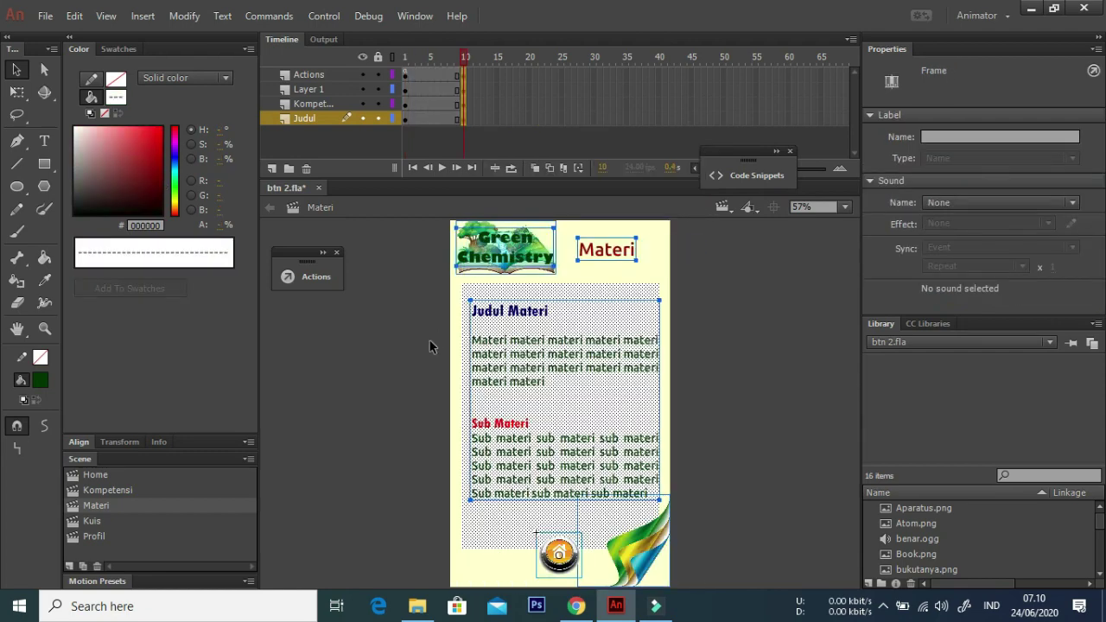
click(420, 364)
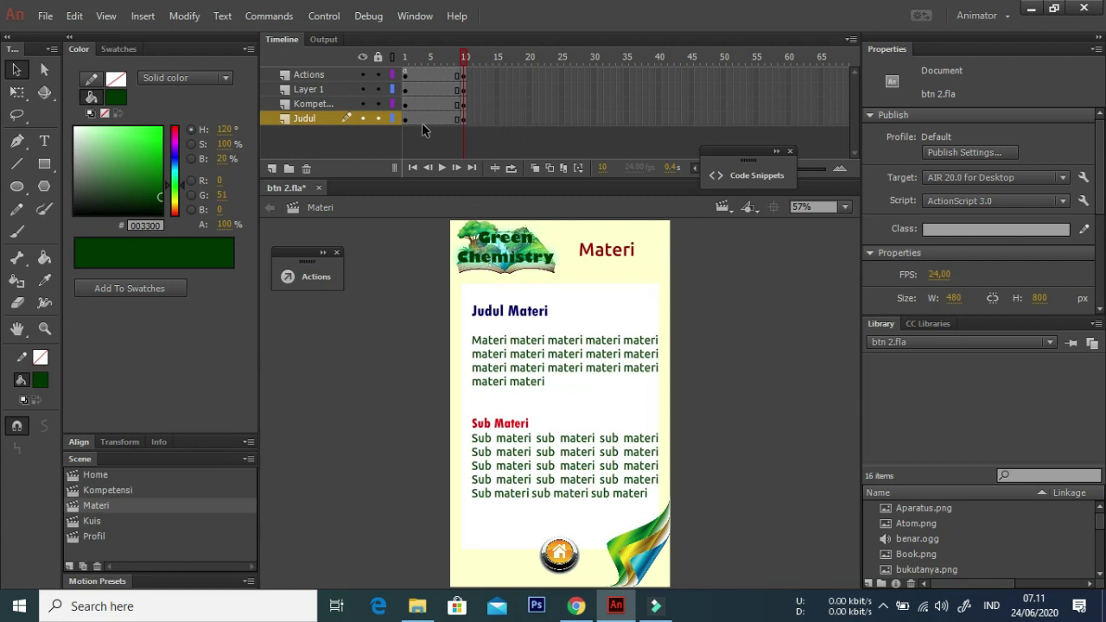
Rename the Kompetensi layer to 'Materi'
click(318, 102)
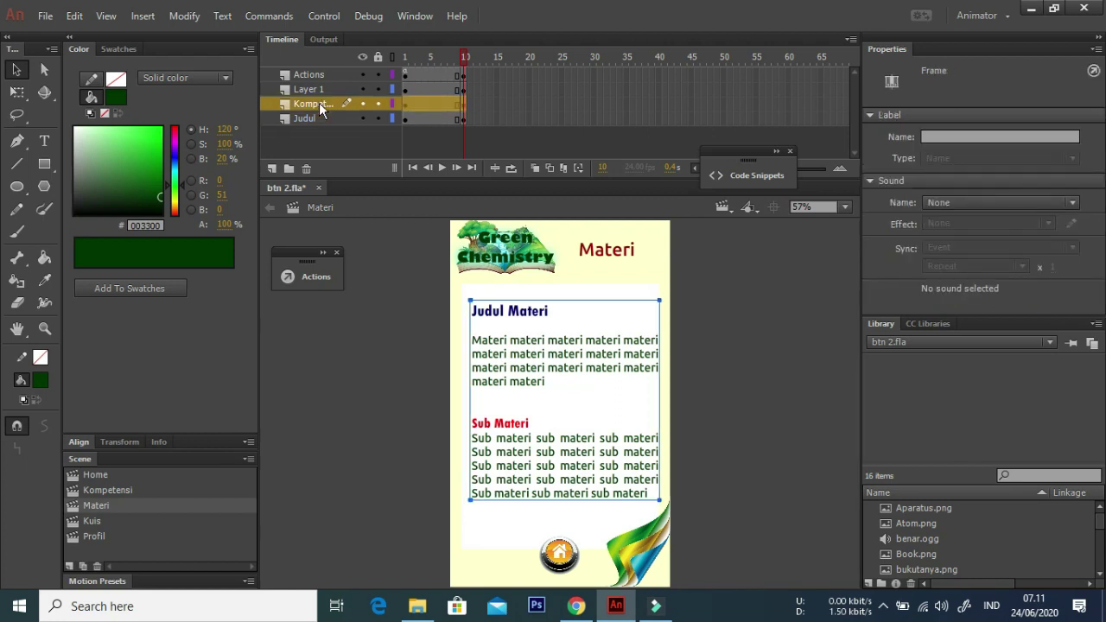
double_click(319, 103)
text(Materi)
Edit the frame-10 text block, positioning the caret at the Sub Materi heading's end
click(556, 318)
double_click(553, 311)
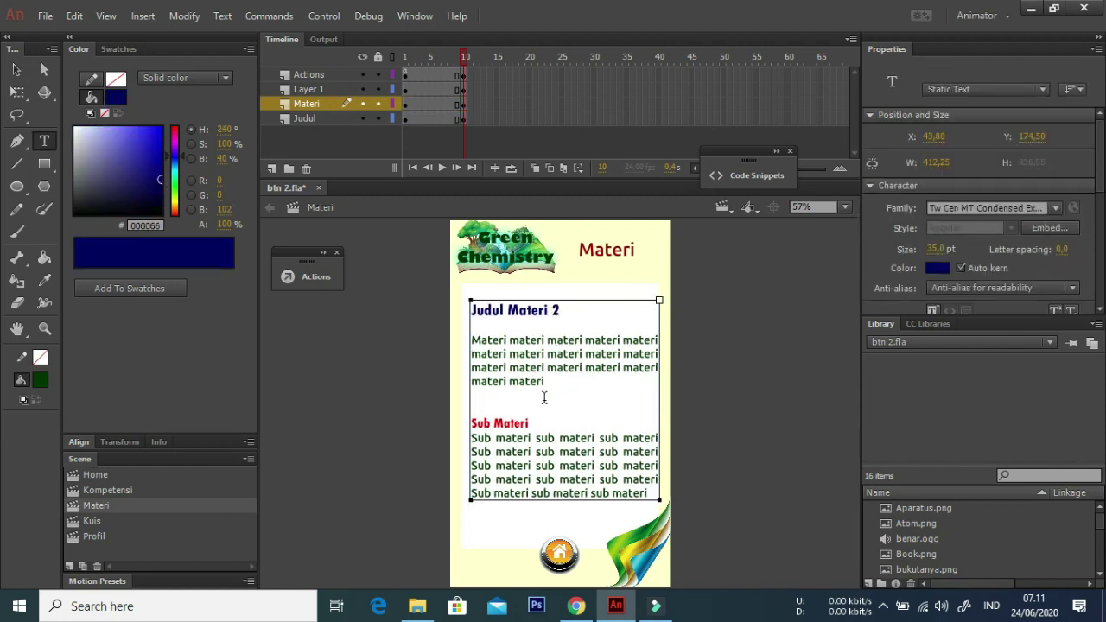
click(542, 425)
key(Left)
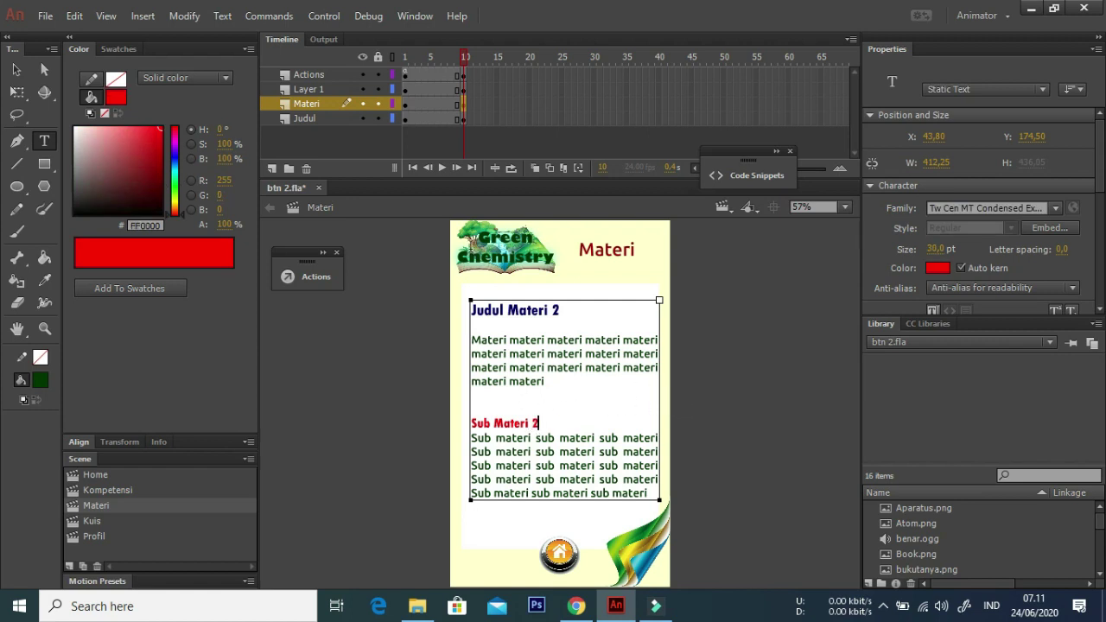
Insert keyframes at frame 20 on all layers
click(528, 75)
drag(528, 109, 528, 117)
right_click(528, 117)
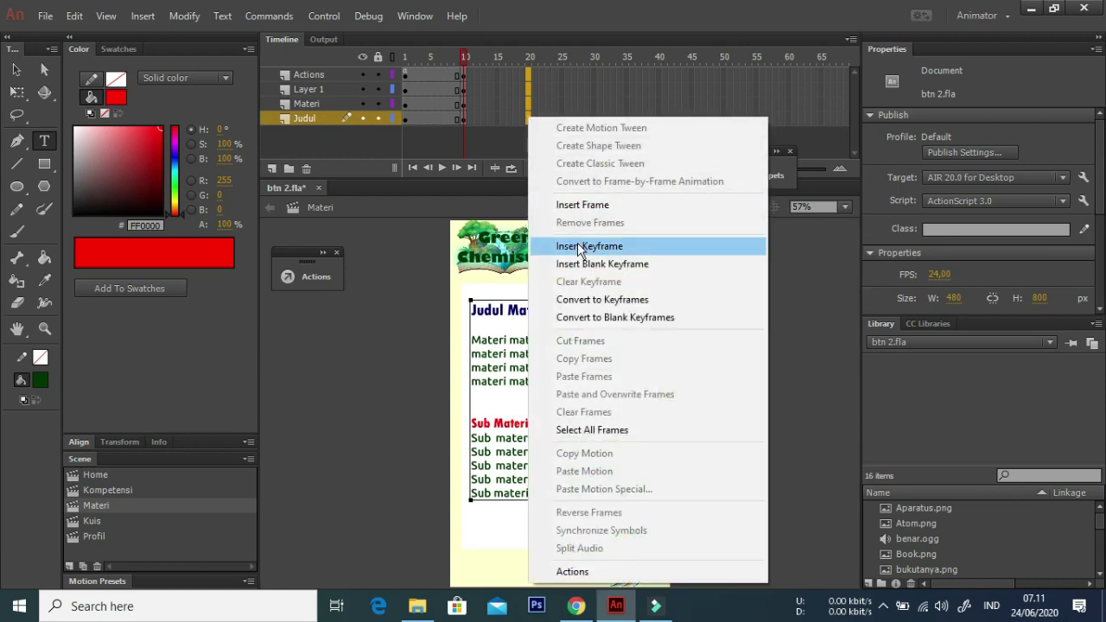
click(577, 244)
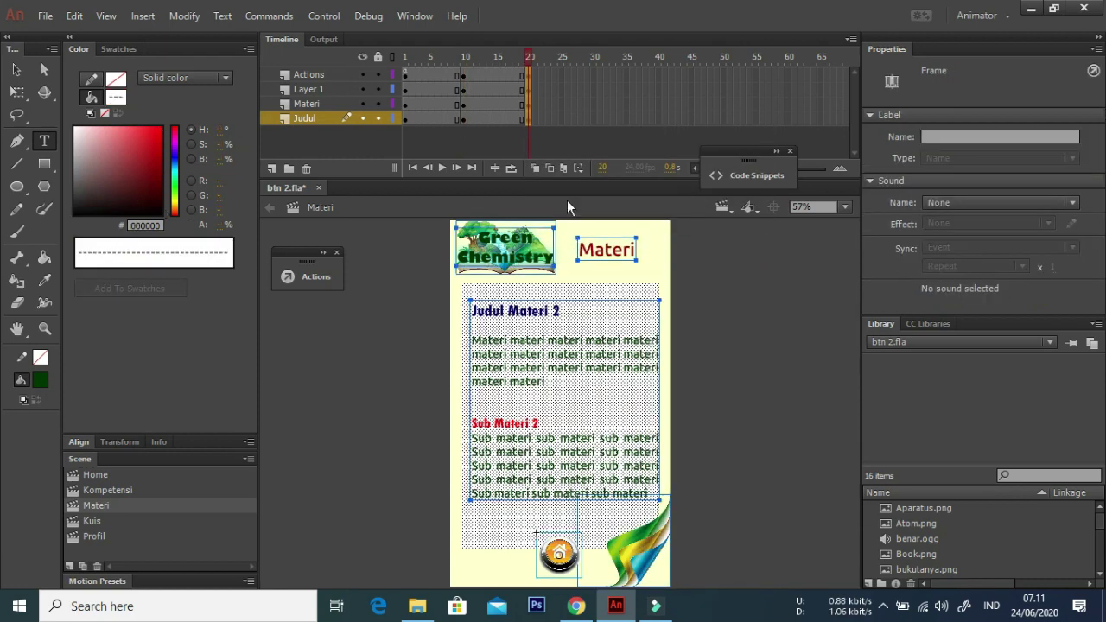
Change the frame-20 headings to 'Judul Materi 3' and 'Sub Materi 3'
click(528, 104)
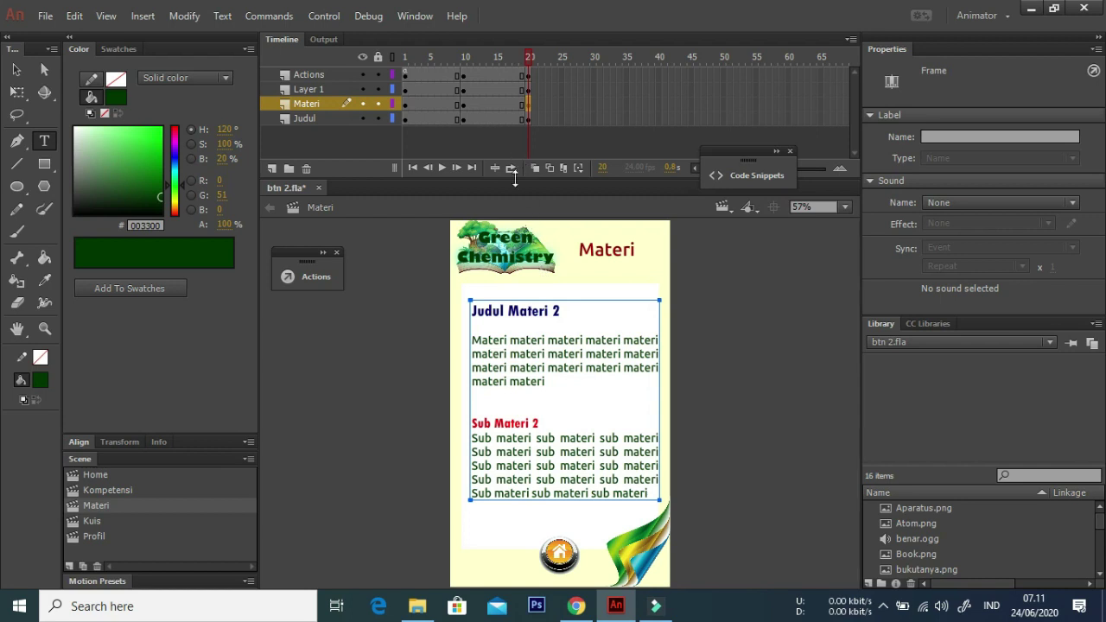
click(556, 311)
double_click(556, 311)
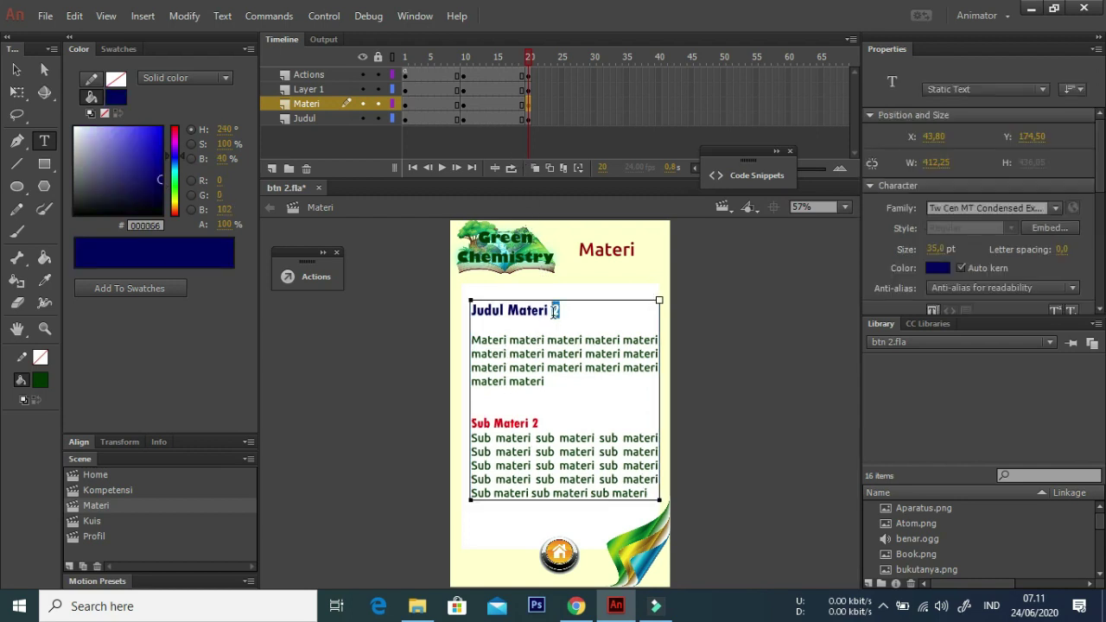
text(3)
double_click(535, 423)
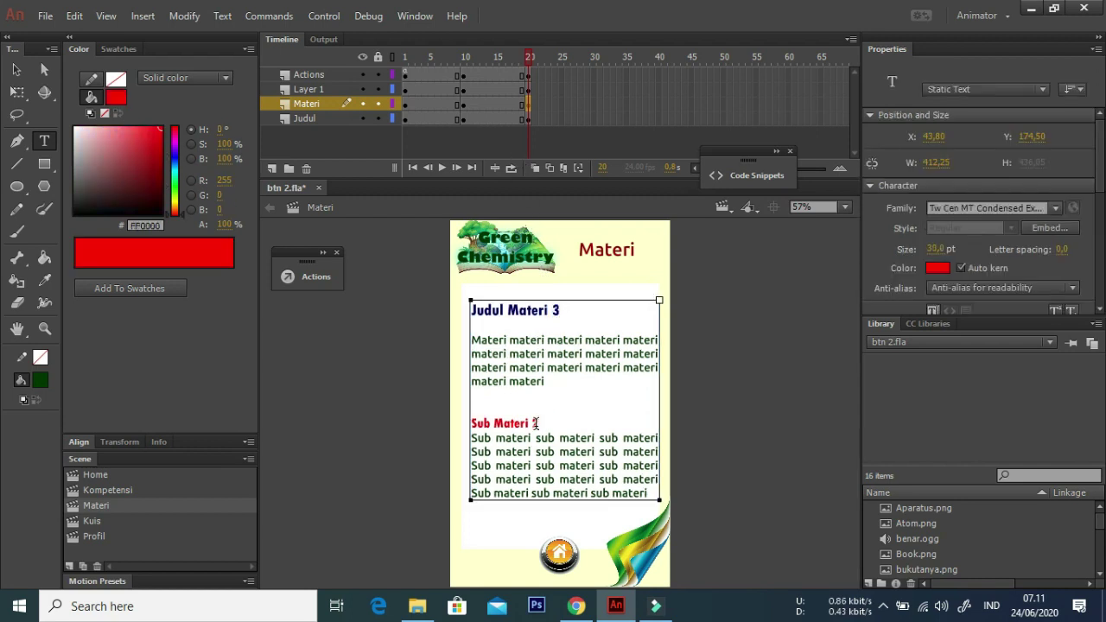
text(3)
click(735, 400)
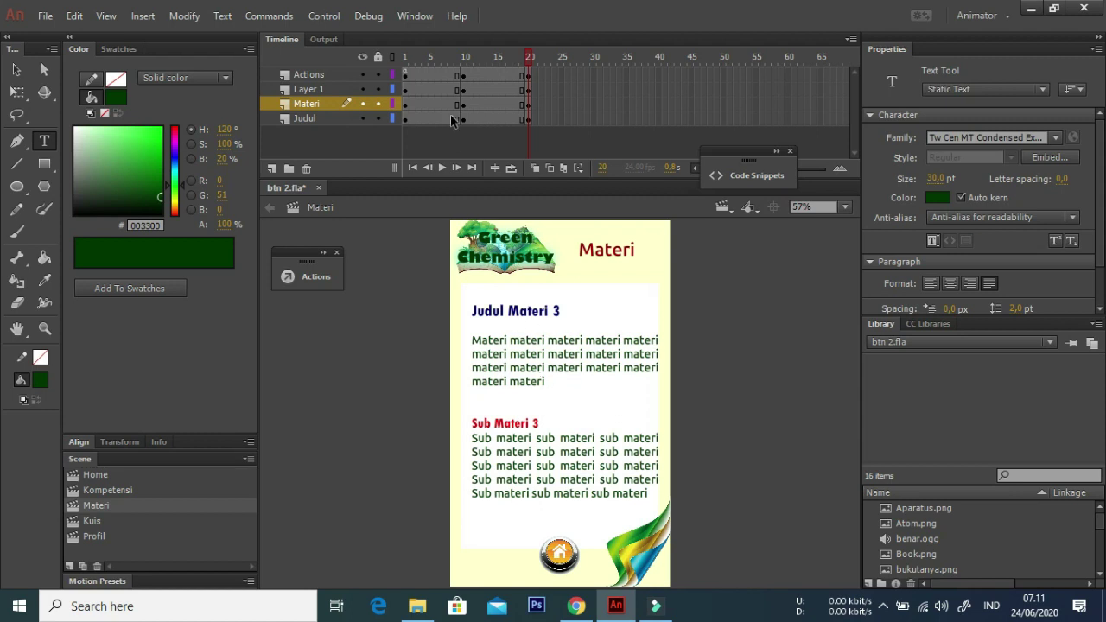
Add a stop() action to frame 10 of the Actions layer
click(462, 75)
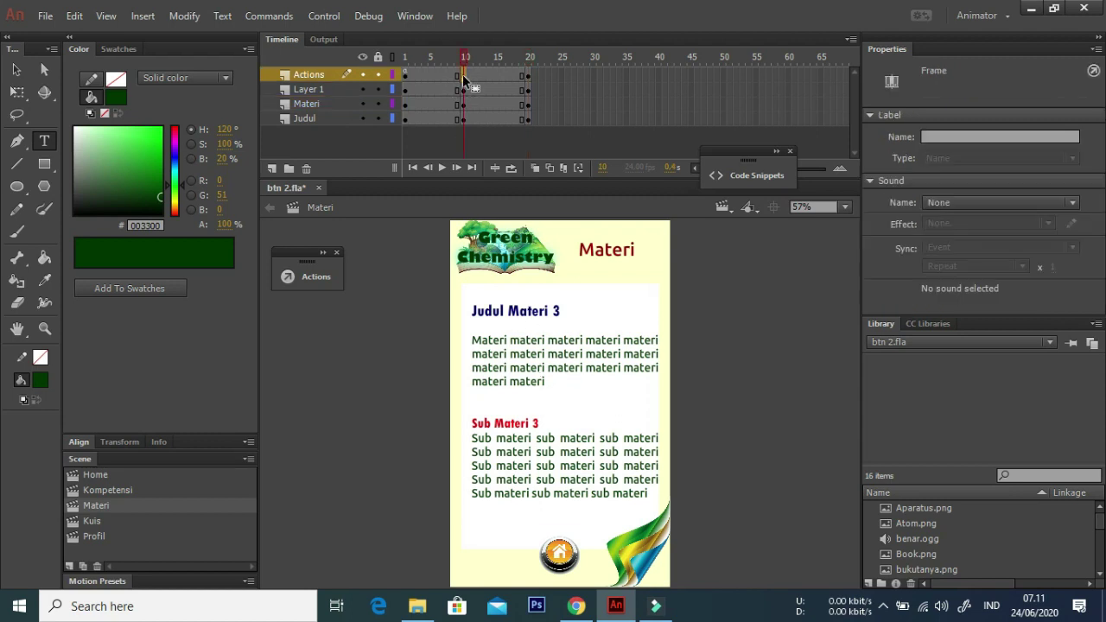
right_click(462, 75)
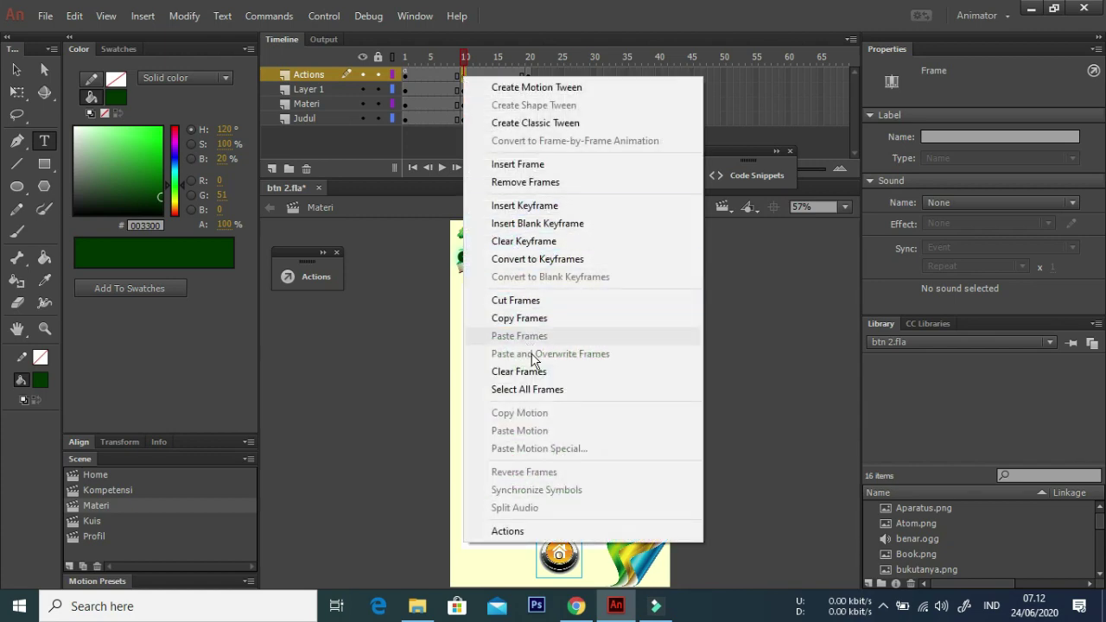
click(550, 528)
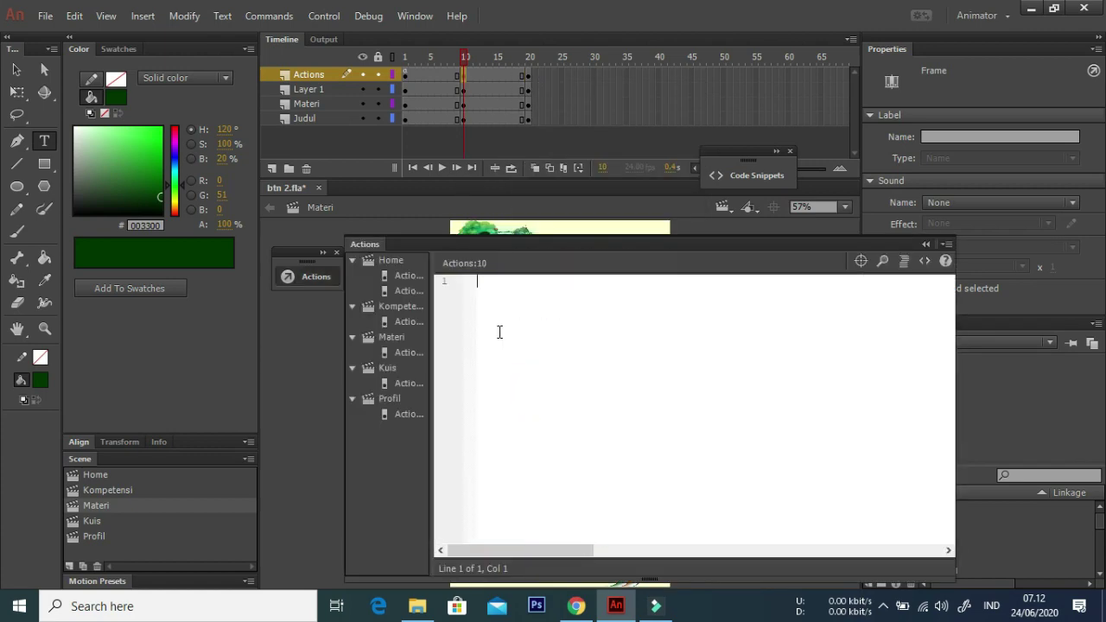
text(st)
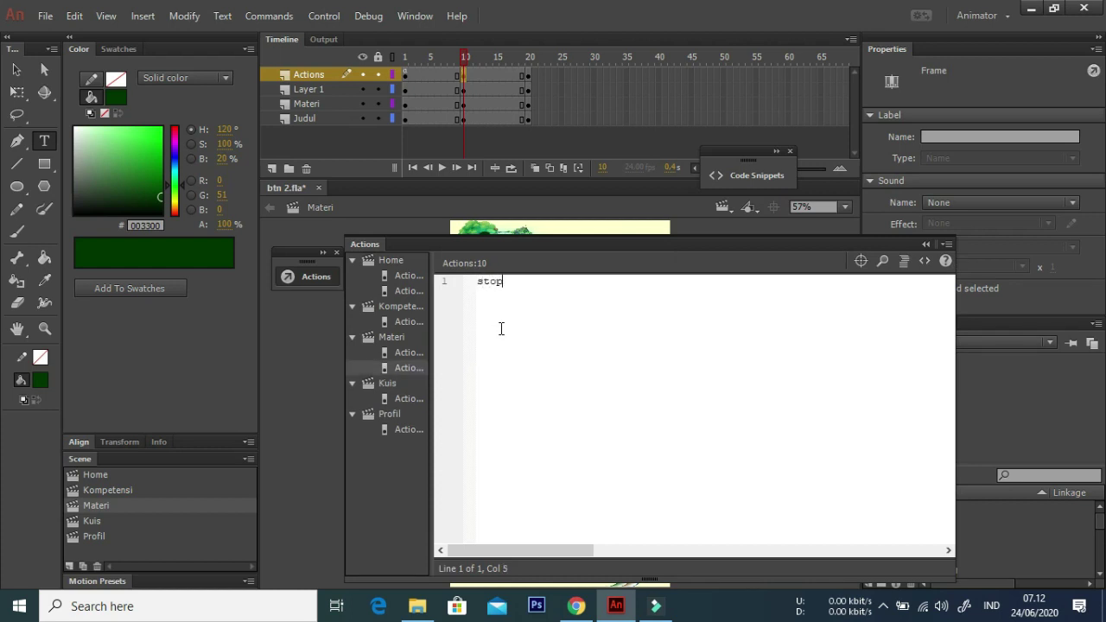
text(op();)
drag(548, 285, 473, 283)
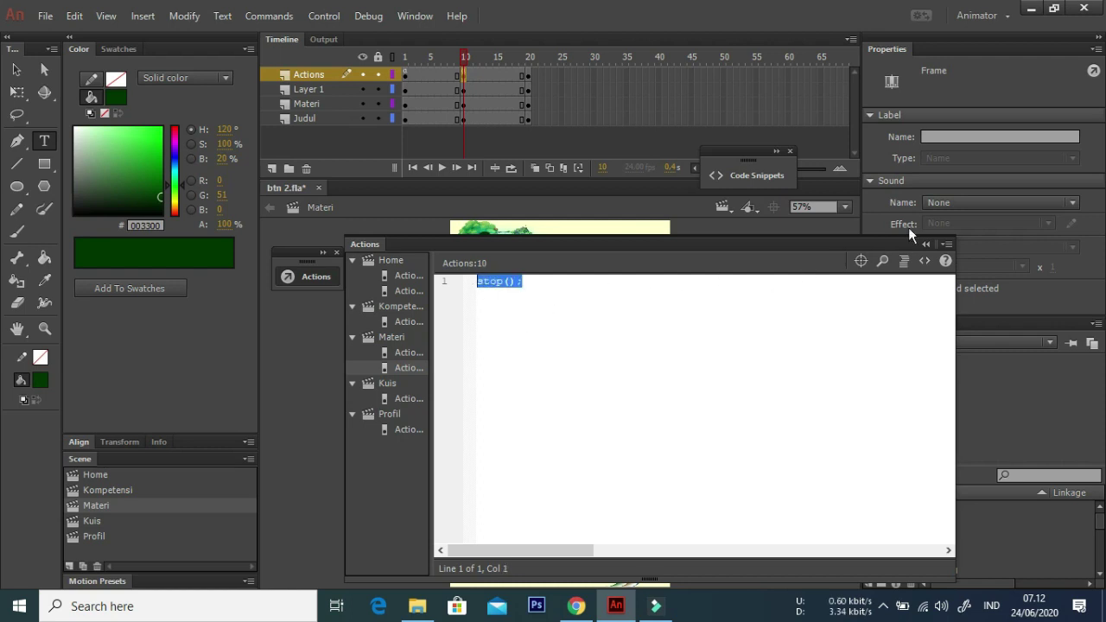
click(929, 246)
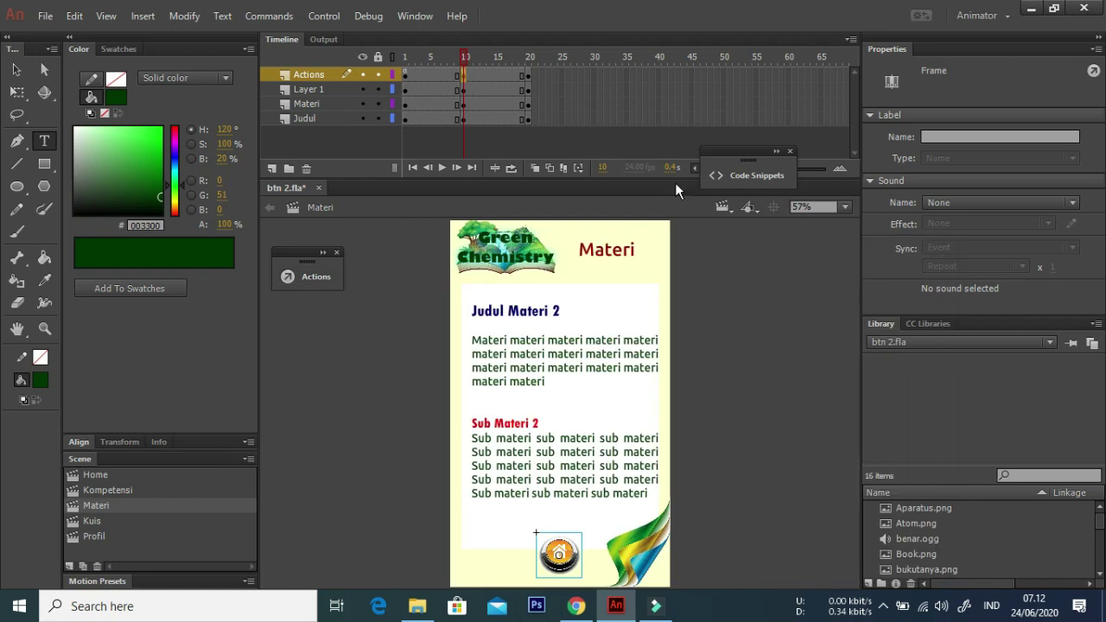
Add a stop(); action to frame 20 of the Actions layer
right_click(530, 75)
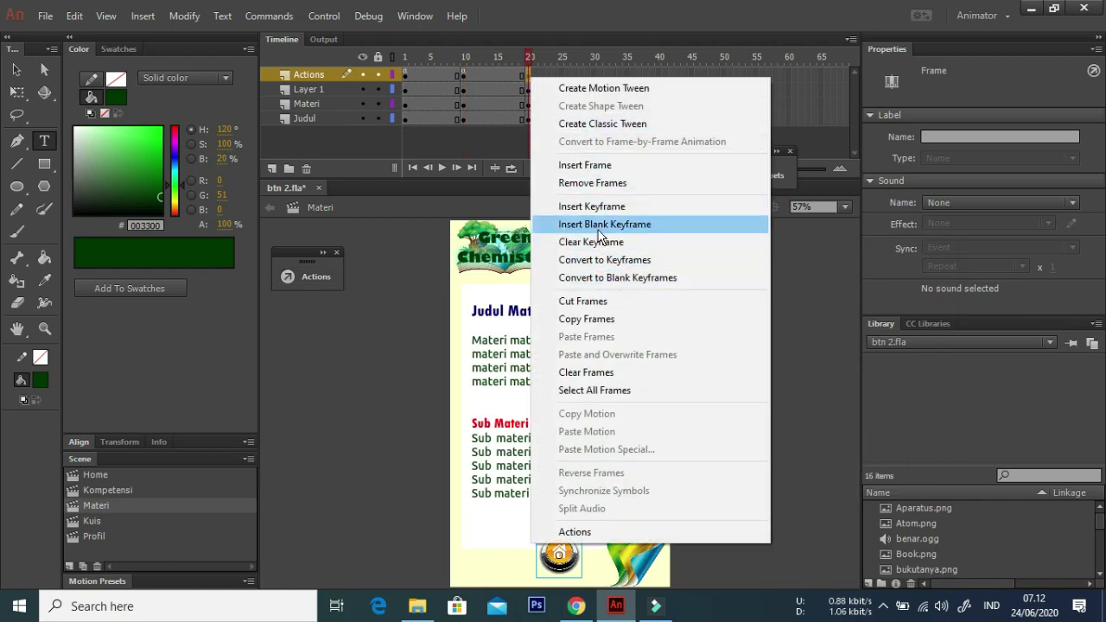
click(602, 531)
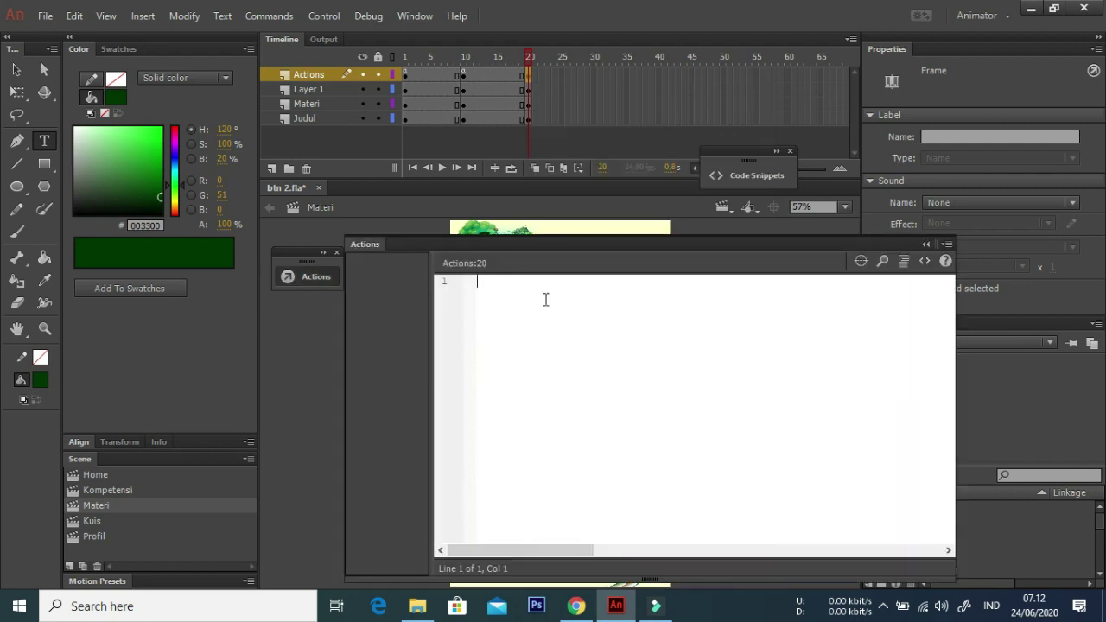
text(stop();)
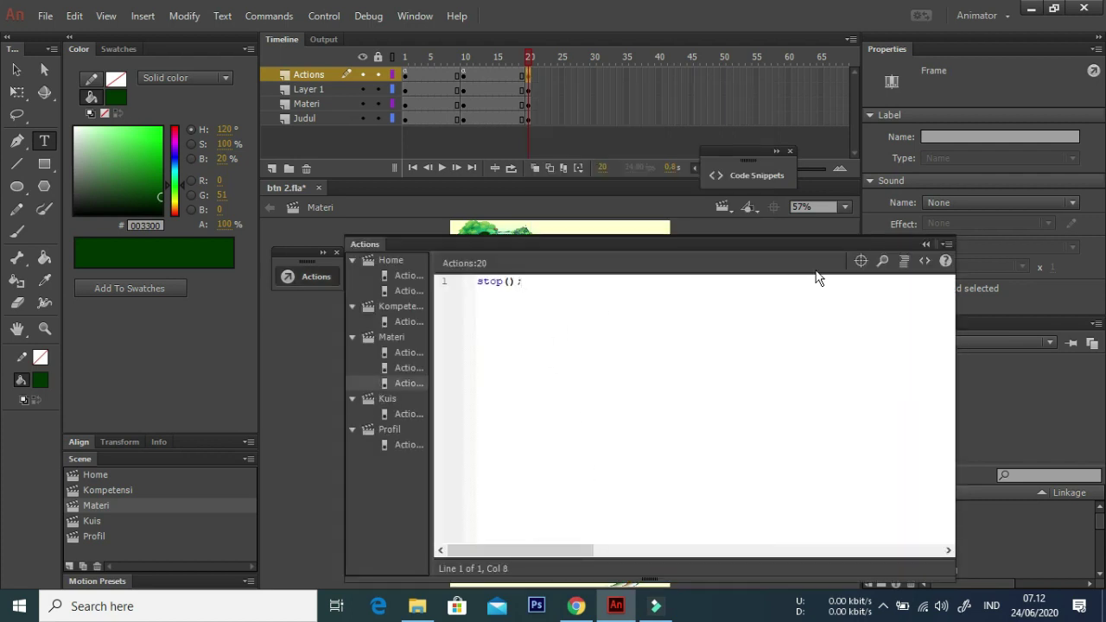
click(925, 244)
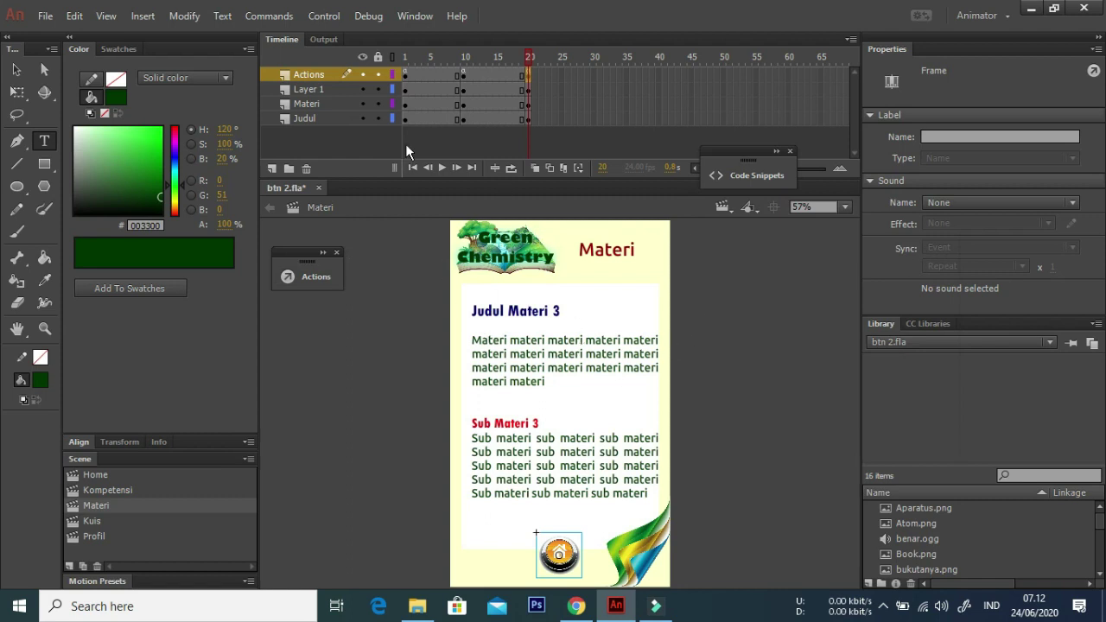
click(403, 104)
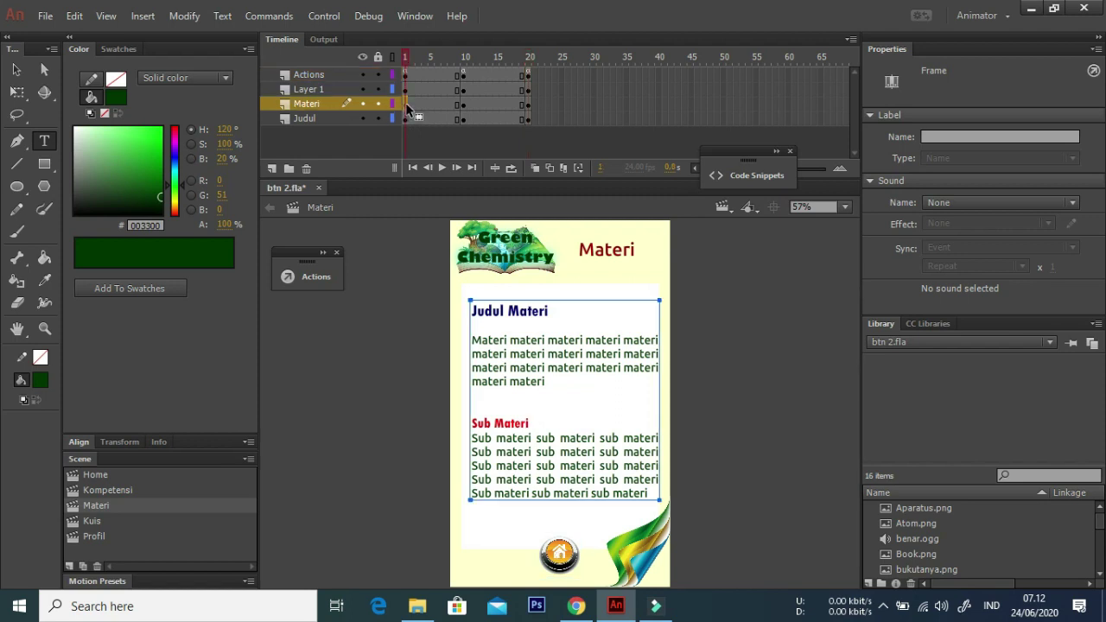
click(464, 104)
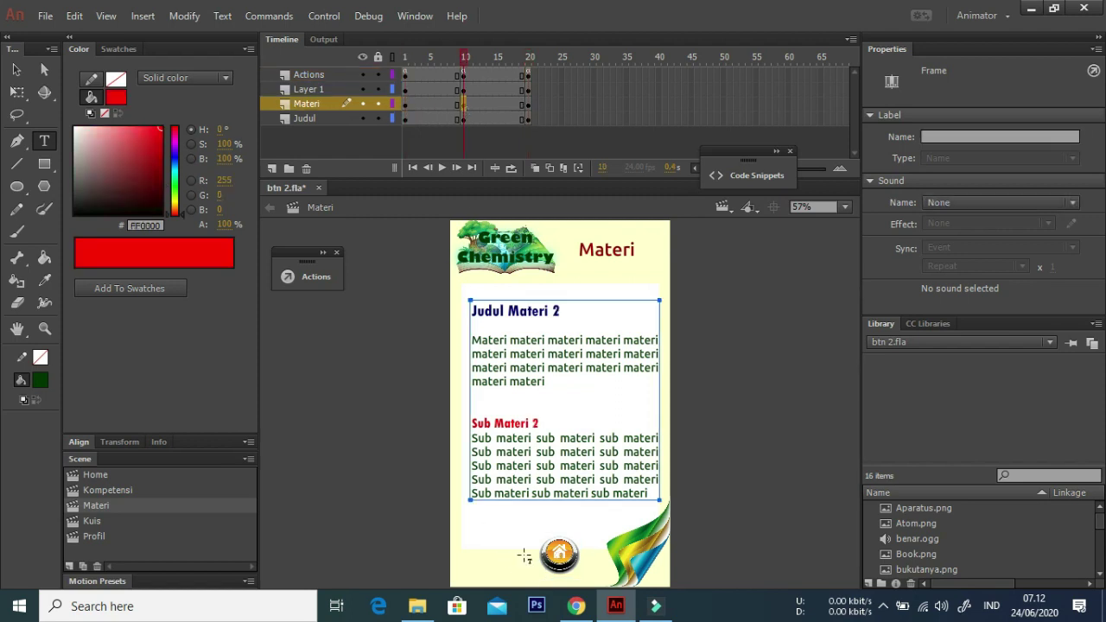
click(716, 424)
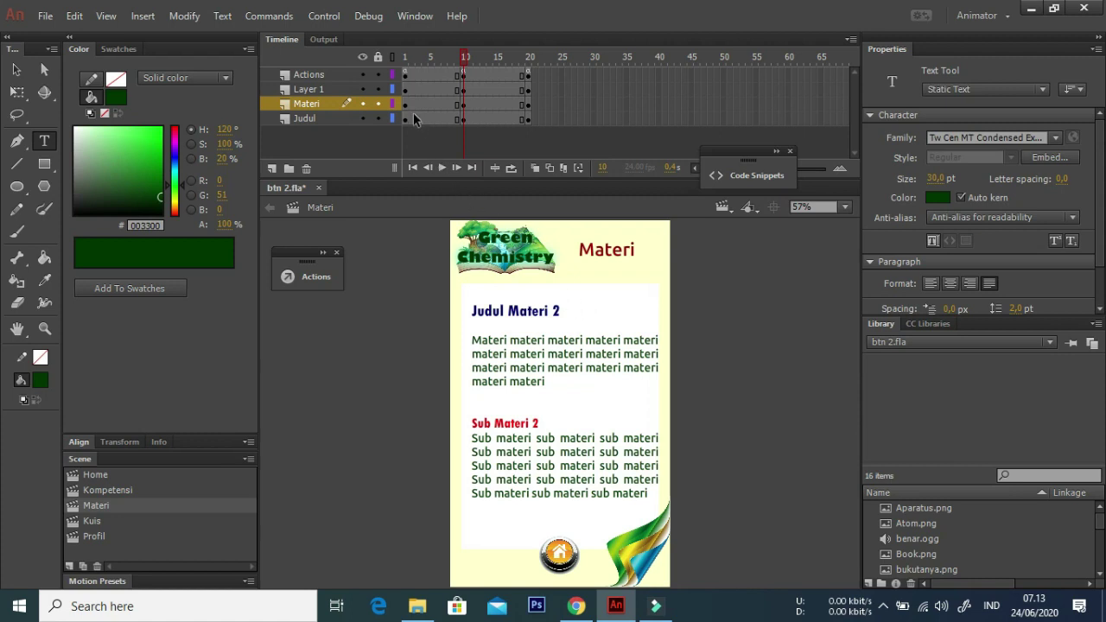
Create a new layer above Materi named 'Tombol next back', then return to frame 1
click(270, 168)
double_click(312, 102)
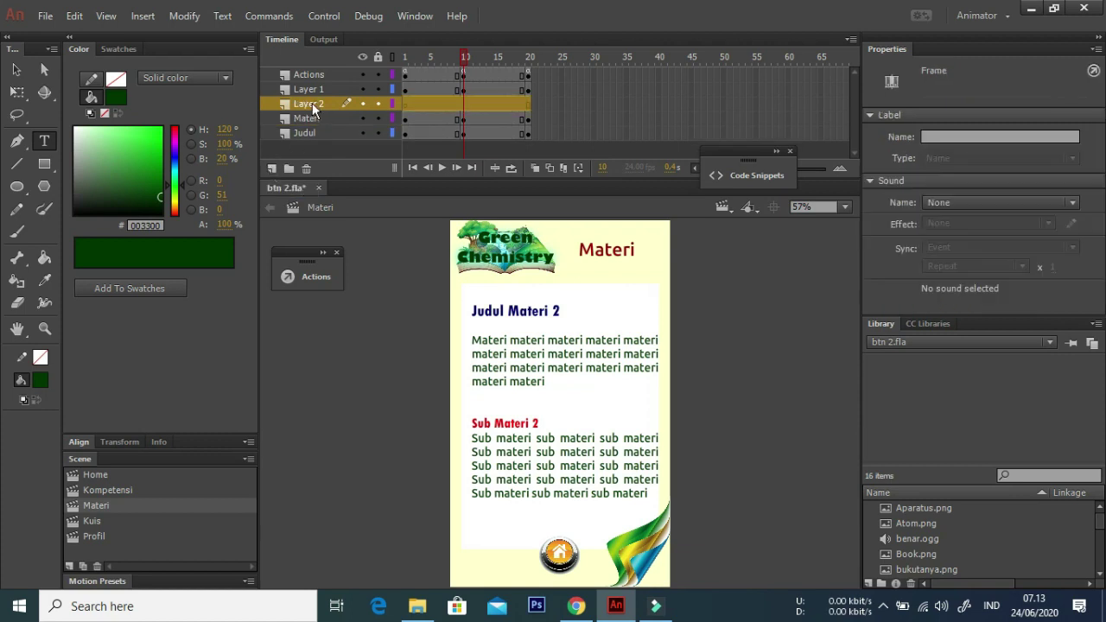
text(Tombol be)
key(BackSpace)
text(ack)
drag(402, 70, 437, 71)
double_click(335, 102)
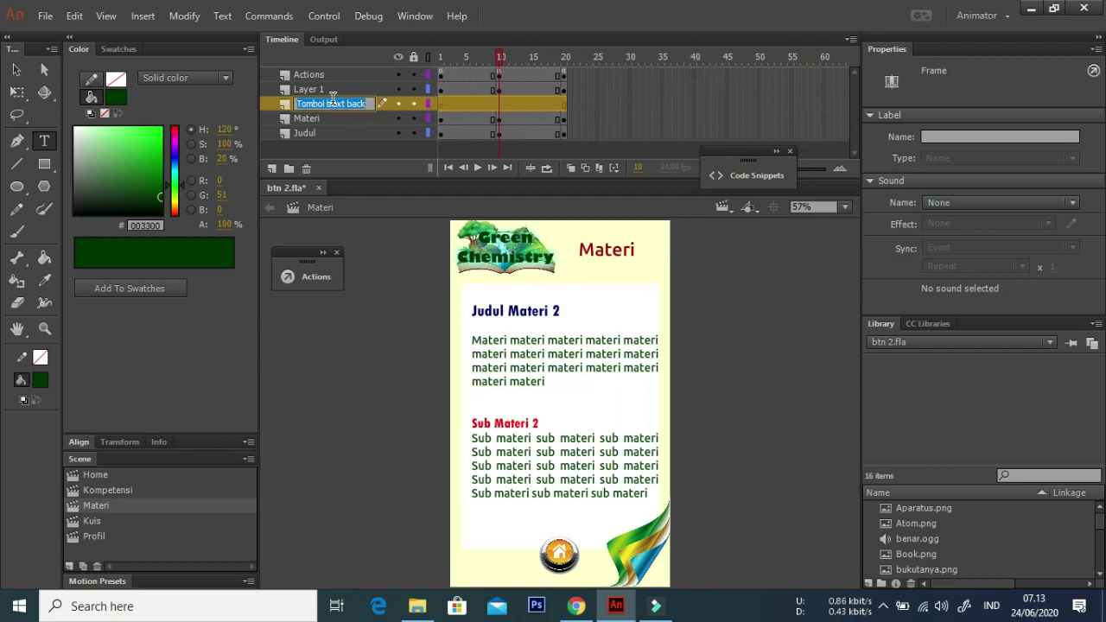
click(333, 98)
click(354, 115)
click(360, 103)
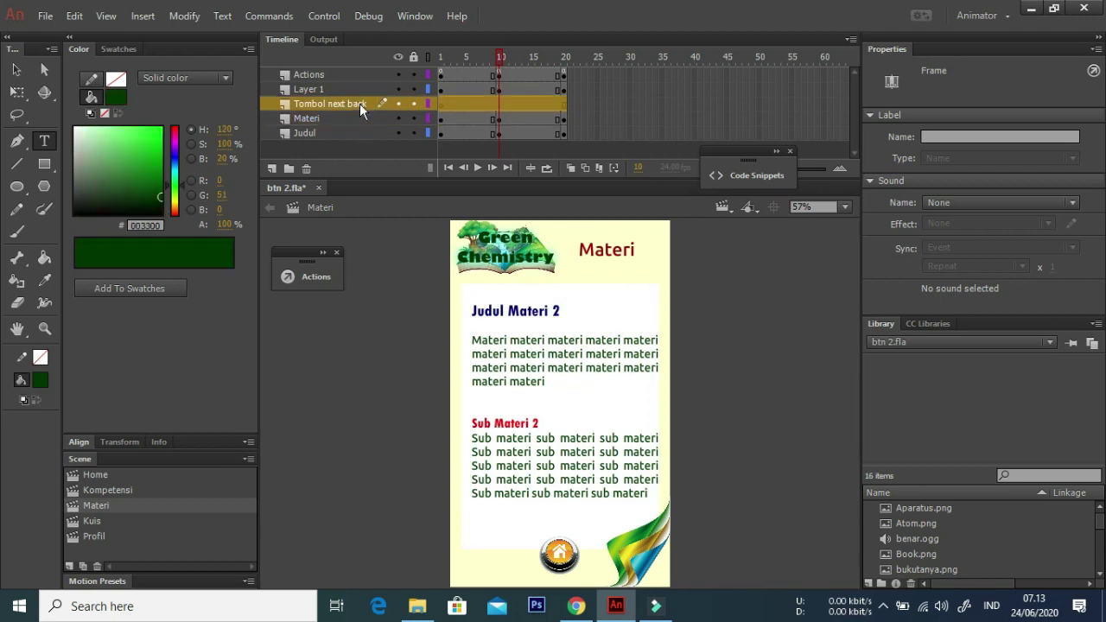
click(442, 106)
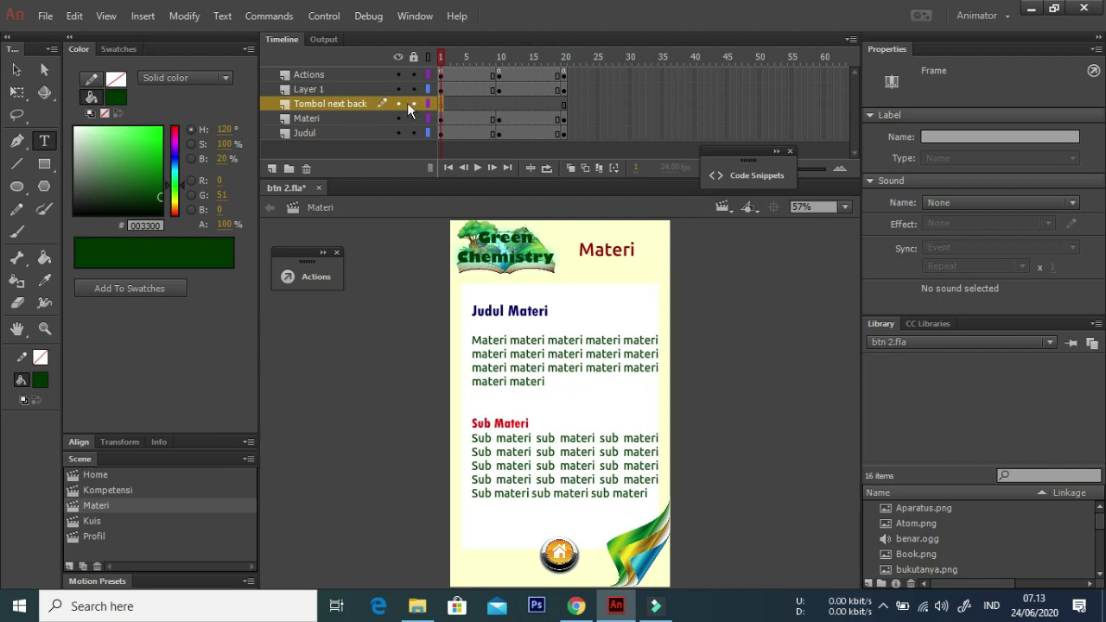
Start an Import to Library and browse to the F:\INTERFACE_MEDIA folder
click(47, 16)
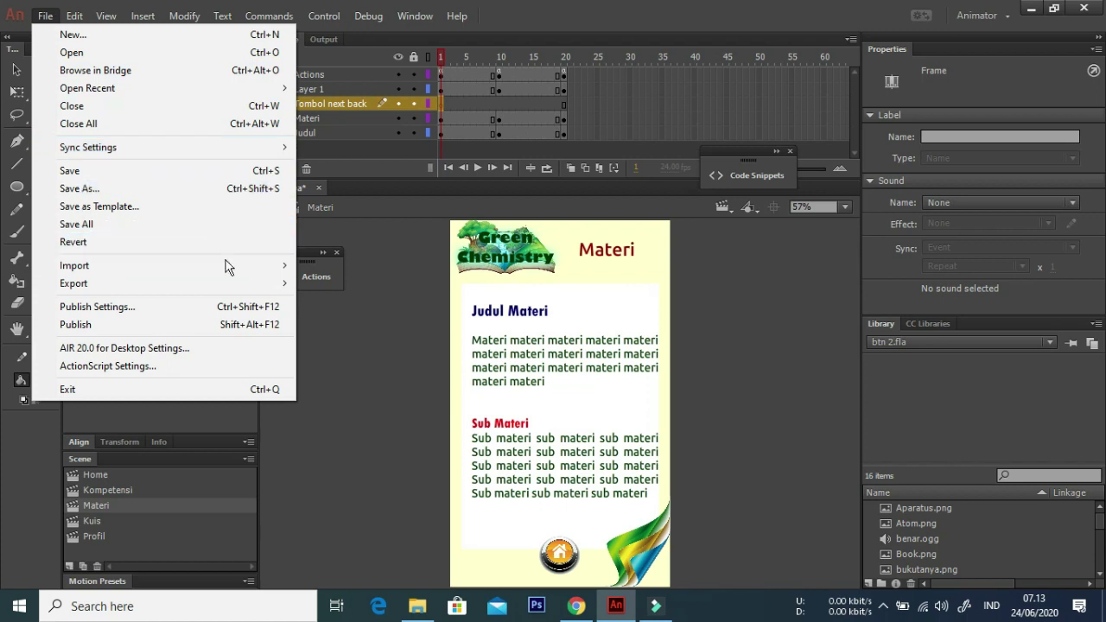
mouse_move(227, 265)
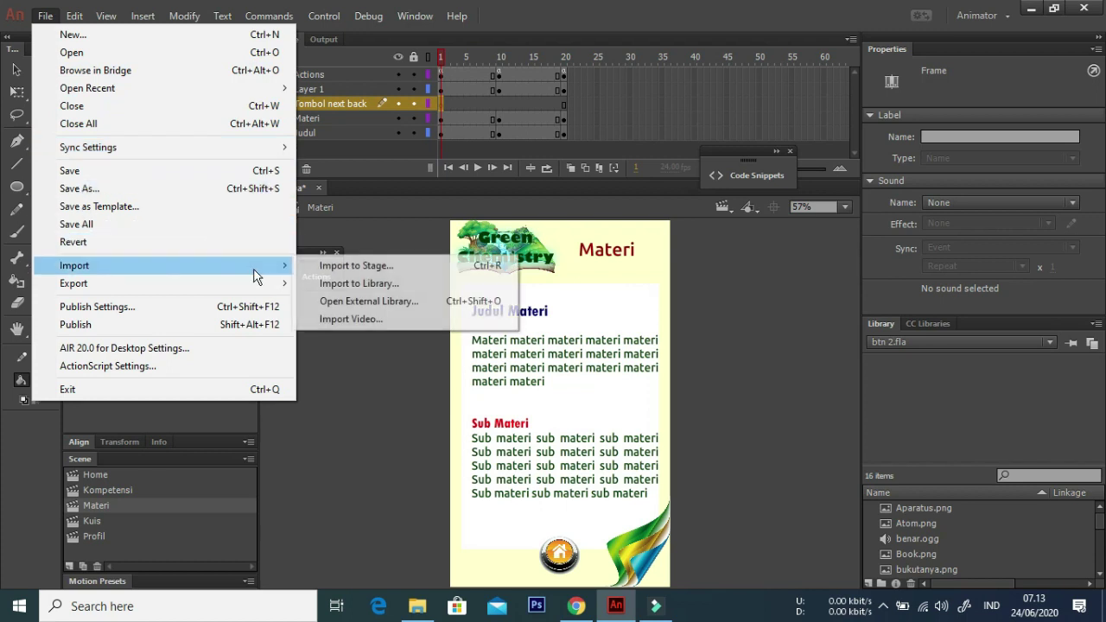
click(372, 282)
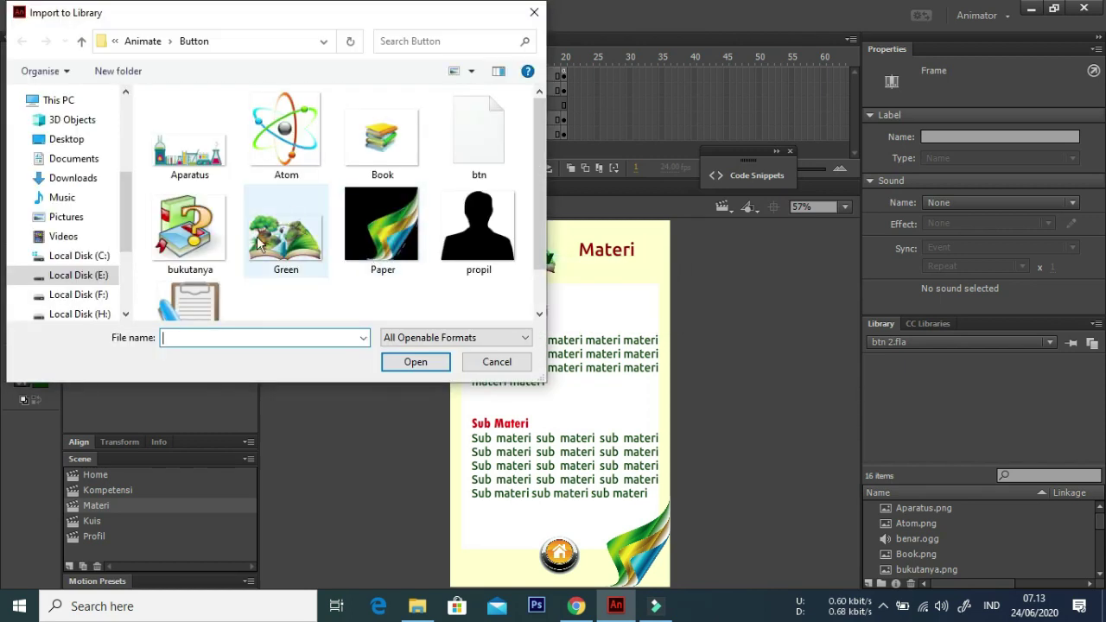
click(126, 279)
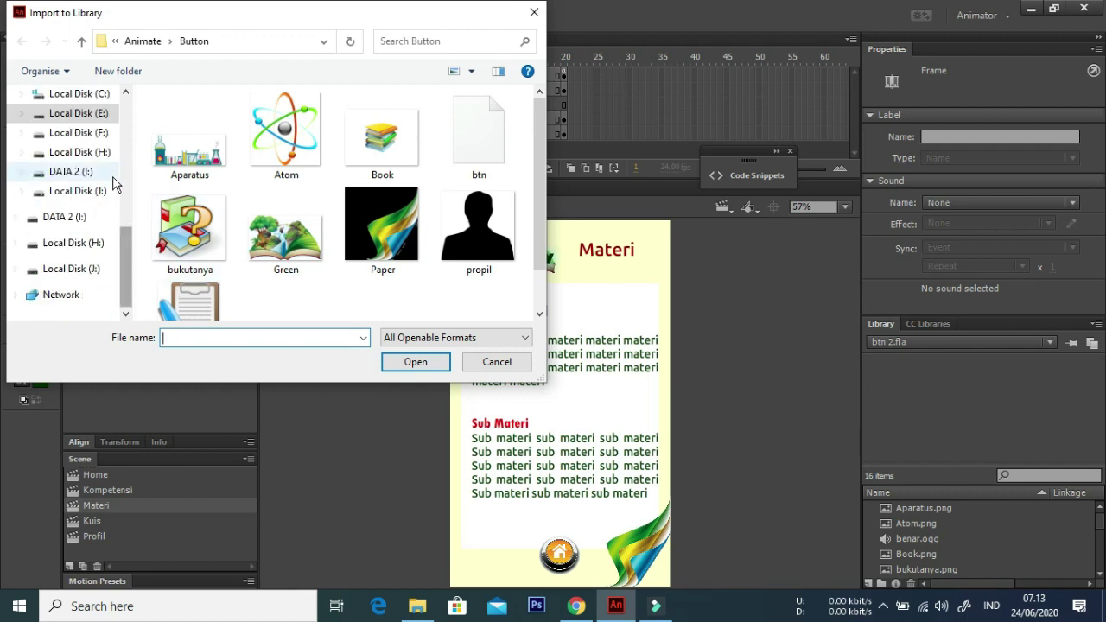
click(96, 133)
double_click(241, 202)
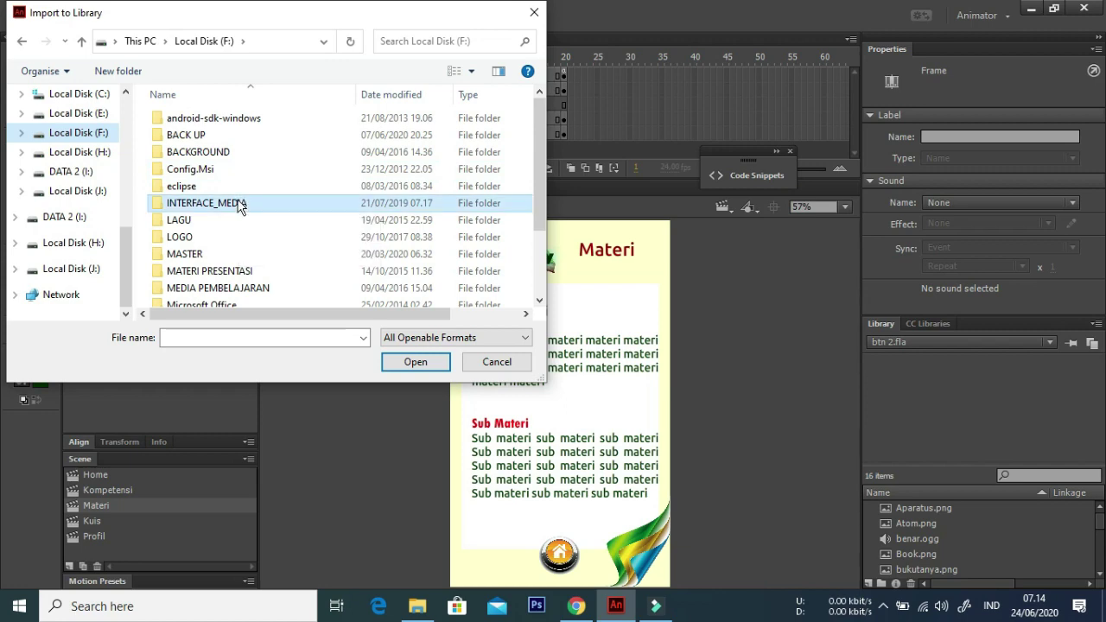
scroll(382, 199, down, 2)
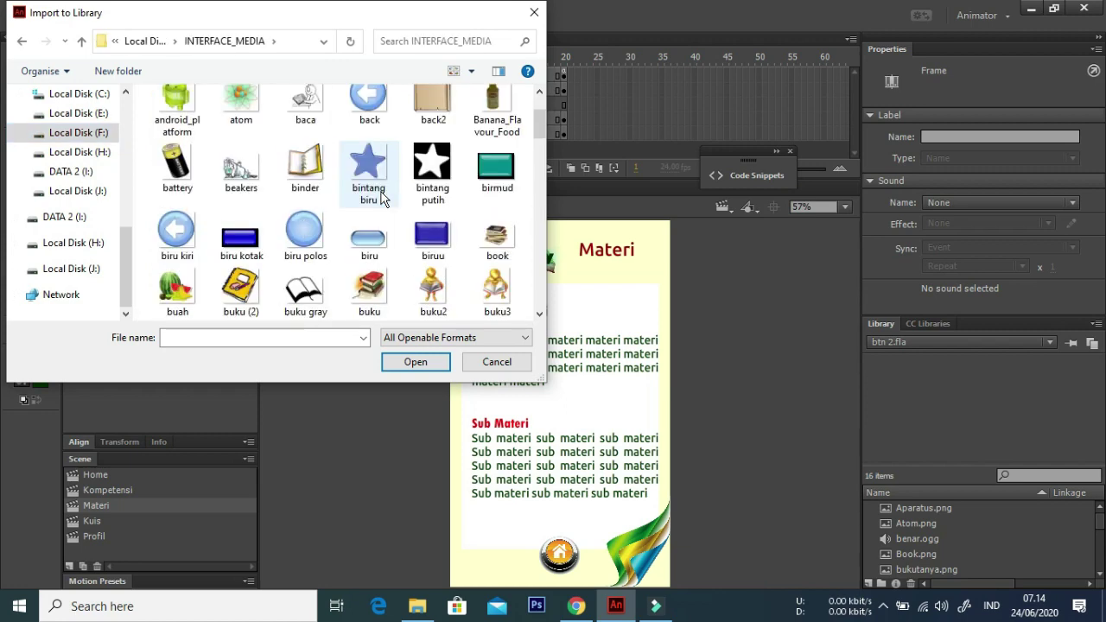
scroll(305, 220, up, 2)
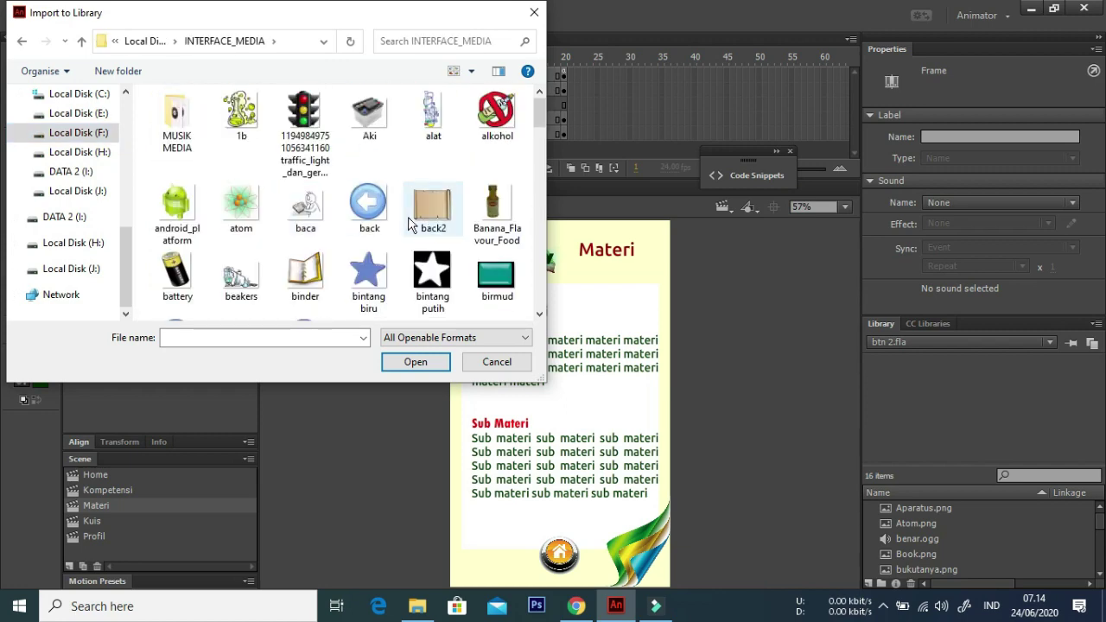
scroll(411, 222, down, 2)
scroll(412, 223, down, 8)
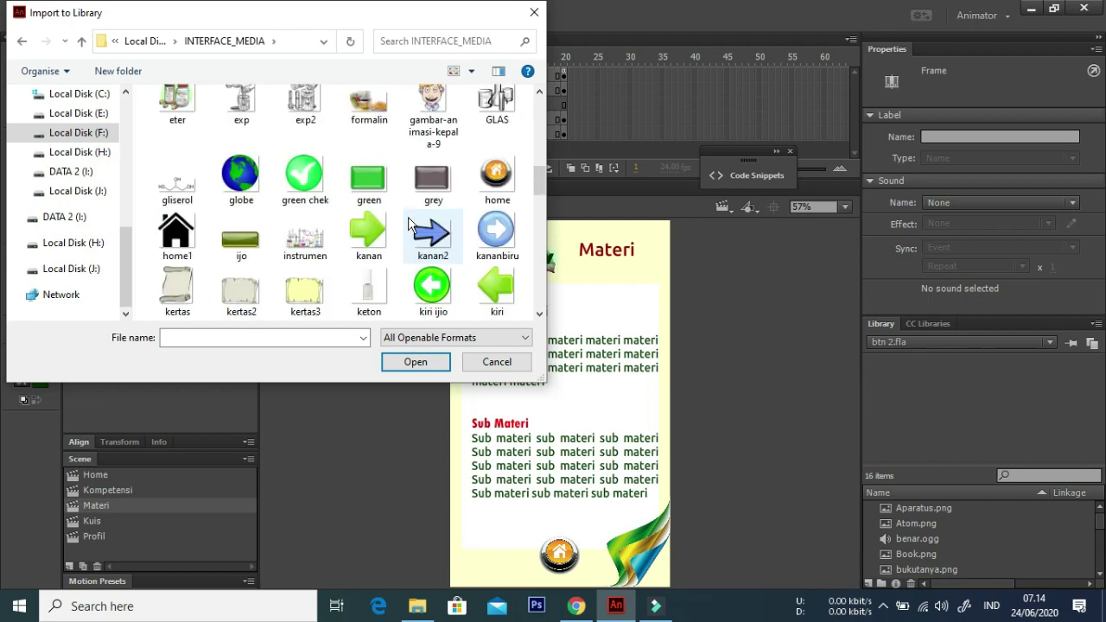
Import the kananbiru and biru kiri arrow images into the library
click(483, 229)
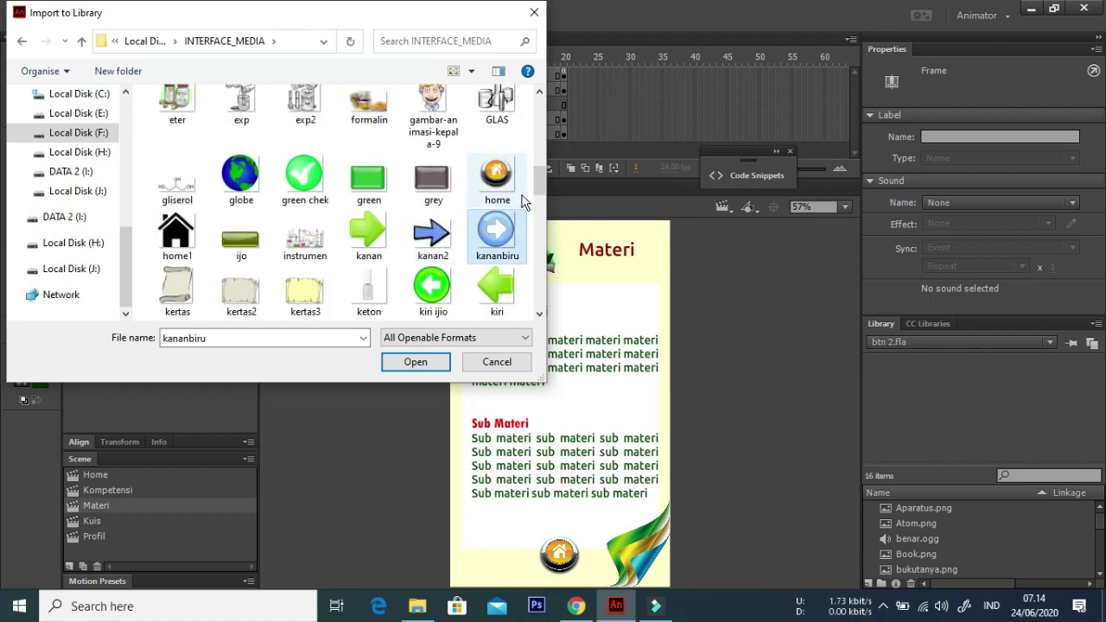
drag(535, 185, 533, 130)
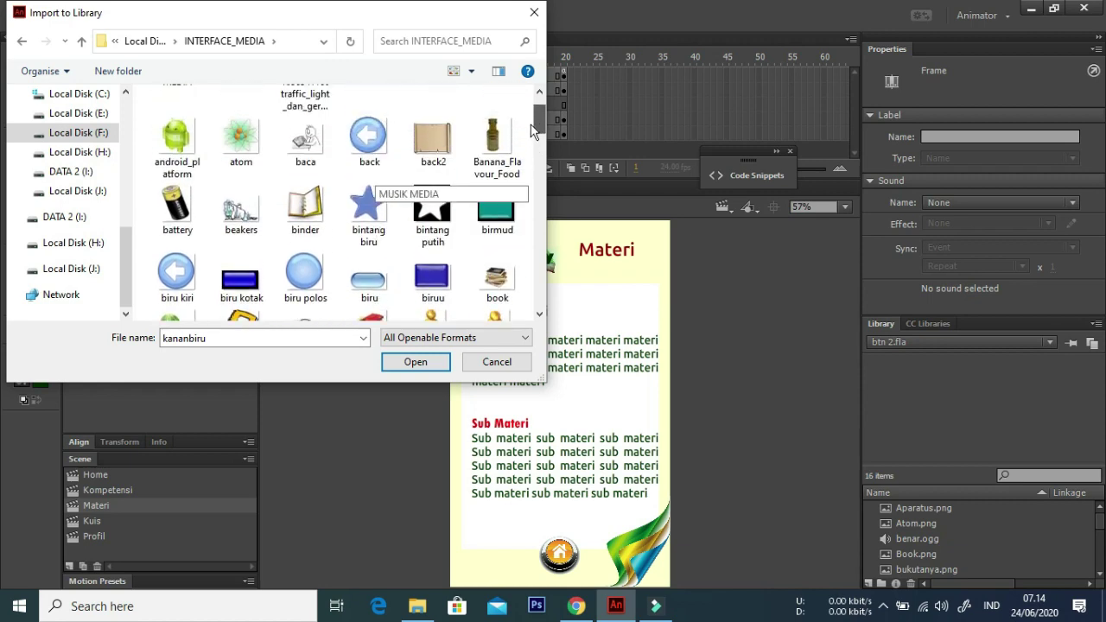
ctrl+click(177, 275)
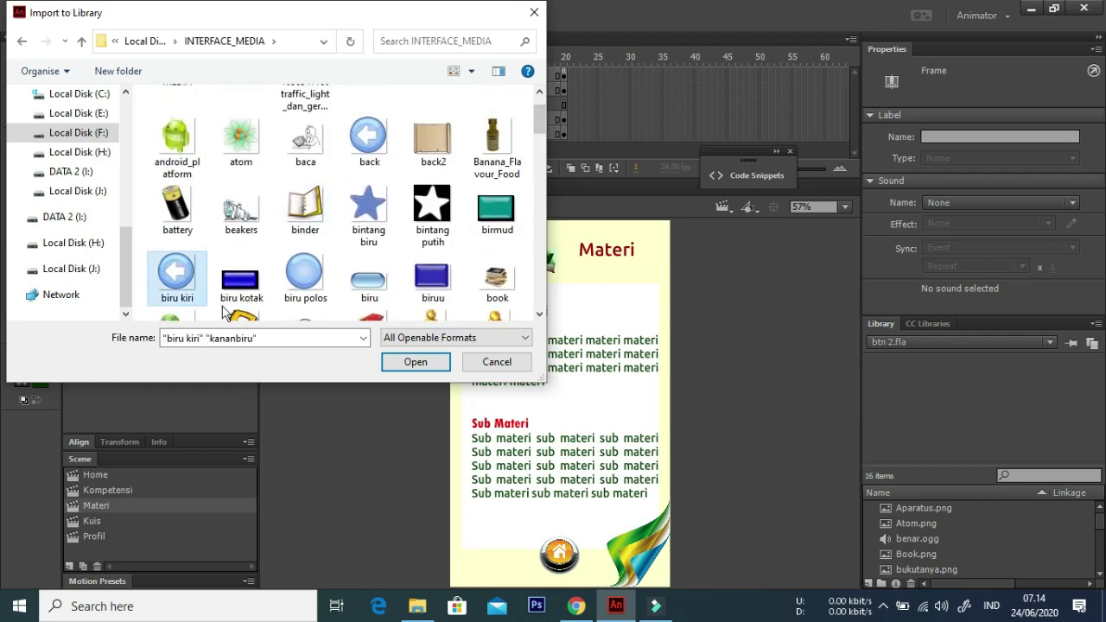
click(425, 364)
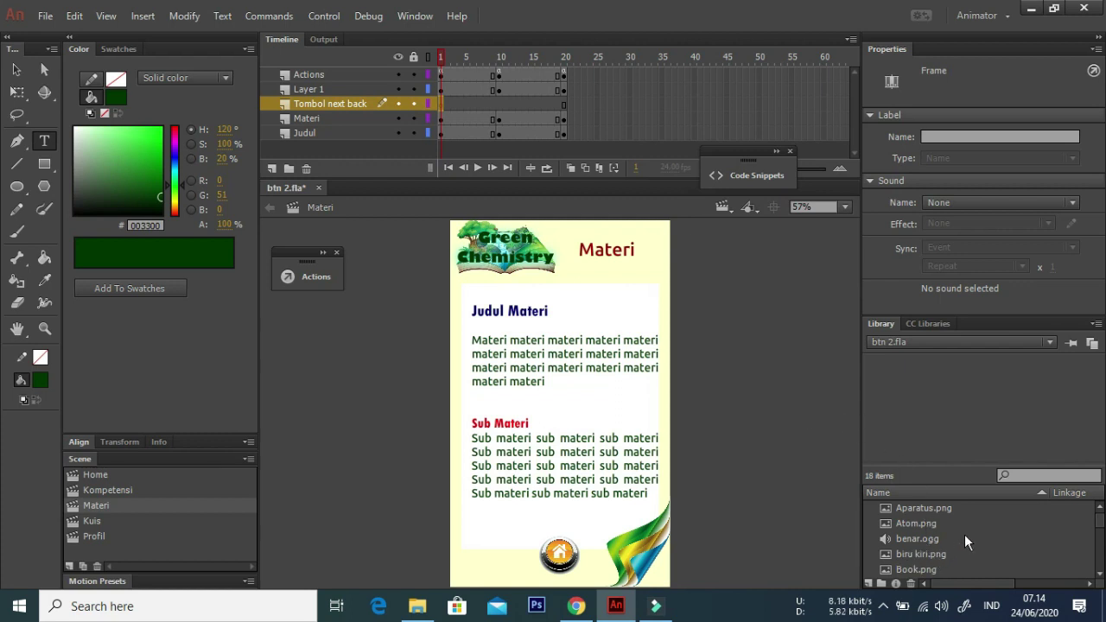
Drag biru kiri.png from the Library onto the stage
scroll(964, 534, down, 1)
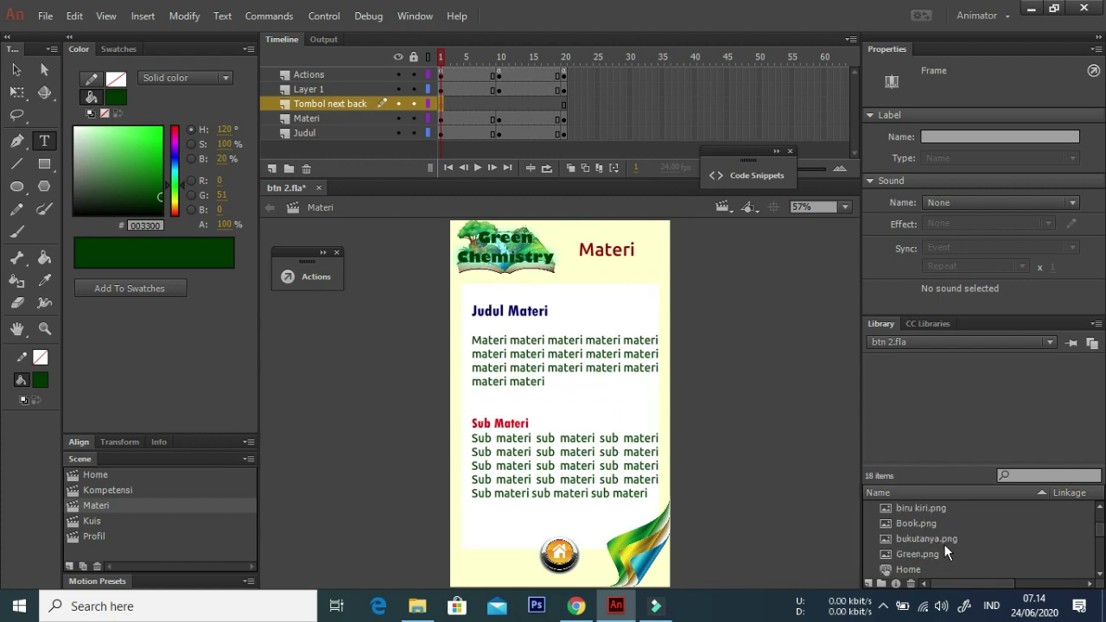
scroll(944, 543, down, 3)
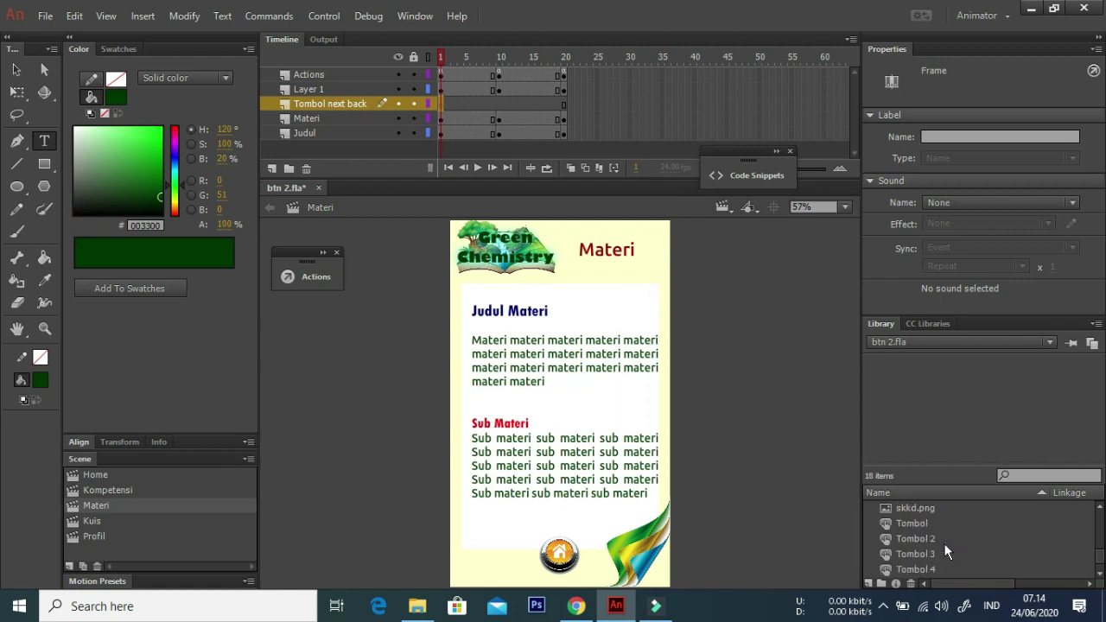
scroll(945, 543, up, 5)
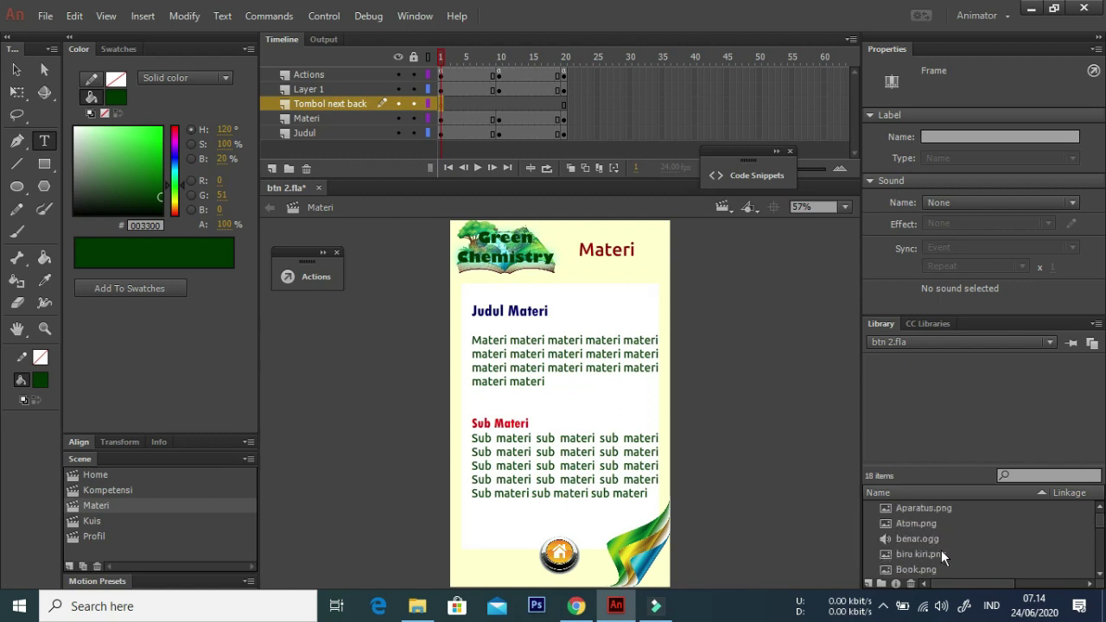
click(912, 553)
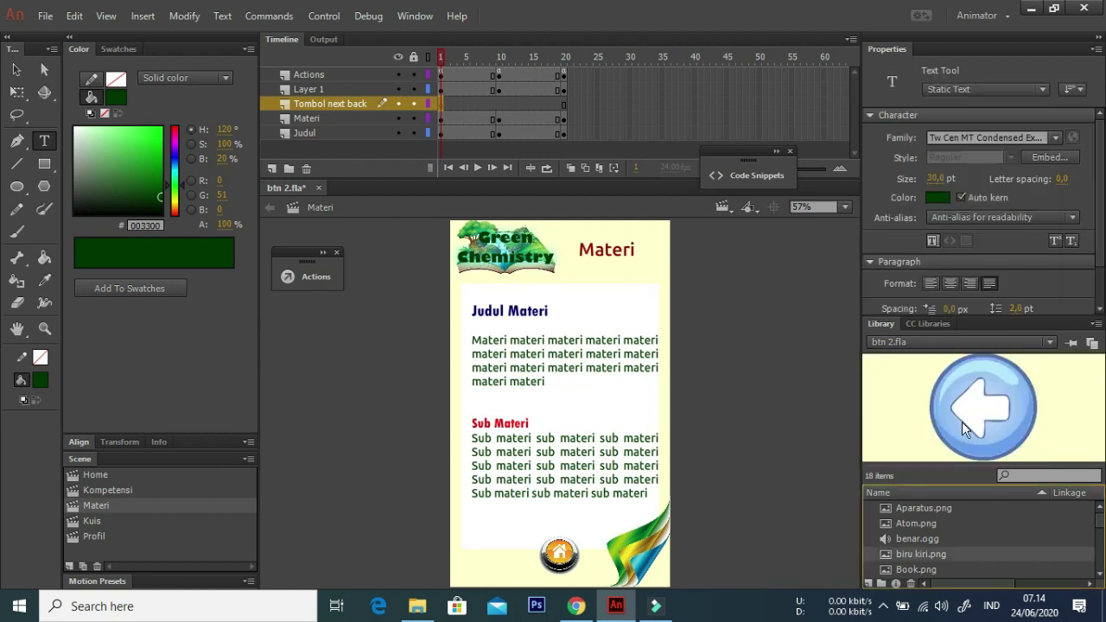
drag(964, 414, 585, 298)
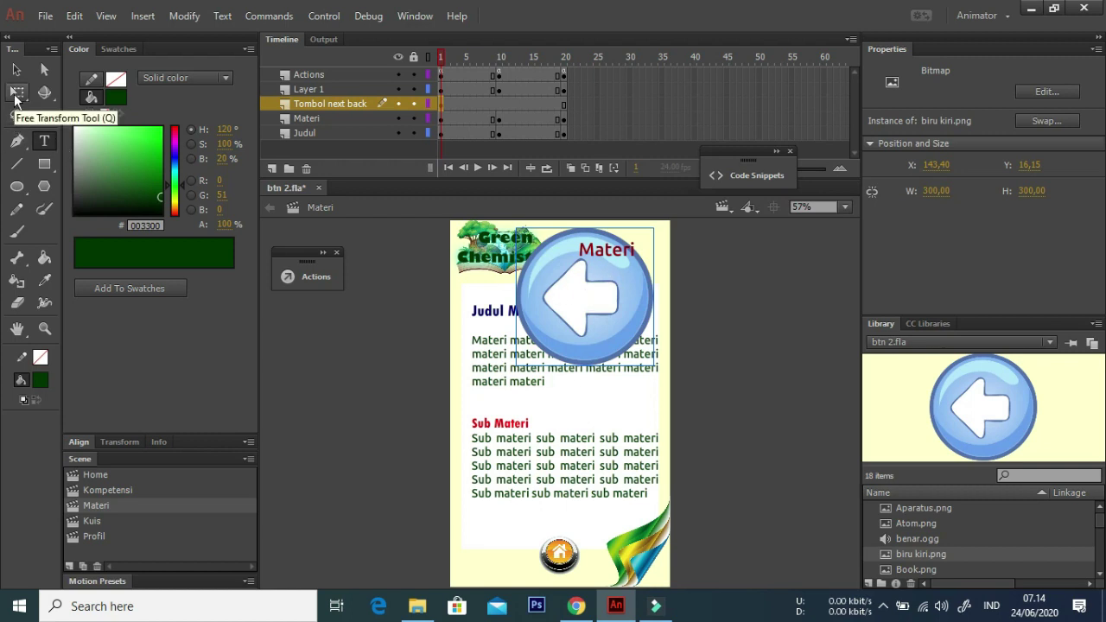
Shrink the left arrow to 56.50 × 56.50 and place it right of the Judul Materi heading
click(16, 97)
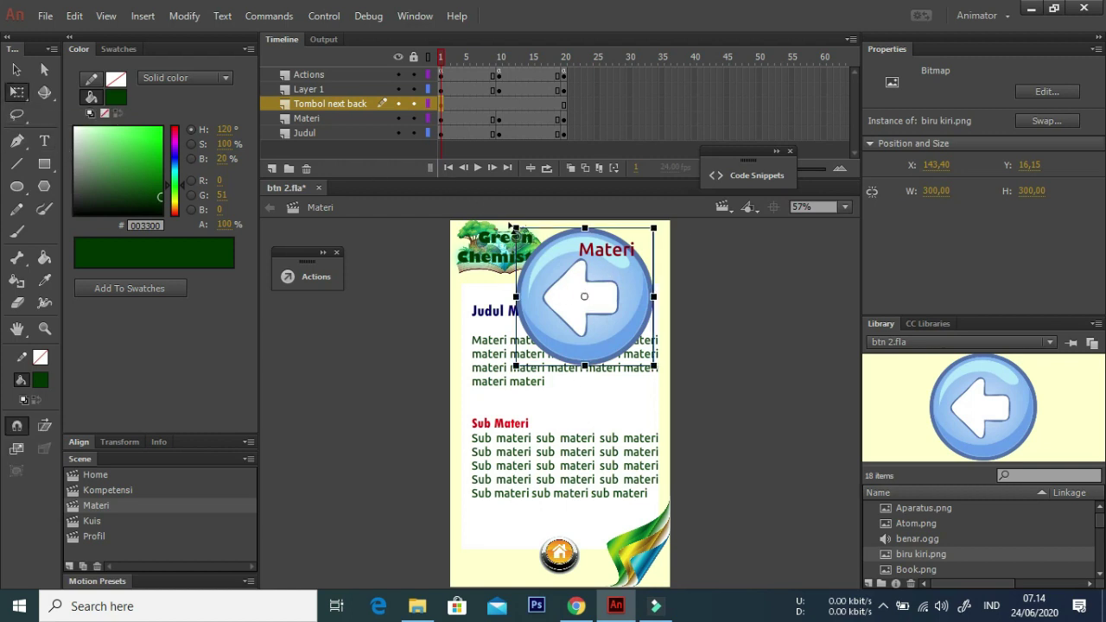
drag(516, 227, 567, 282)
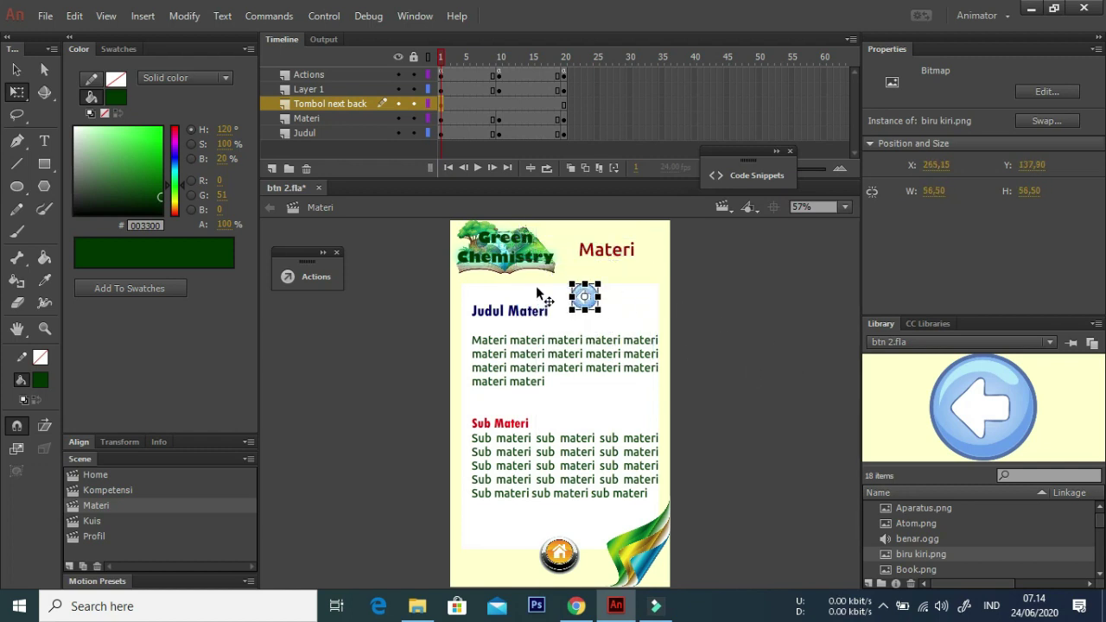
drag(590, 300, 603, 308)
key(Down)
key(Down)
key(Down)
key(Down)
key(Down)
key(Down)
key(Down)
key(Down)
key(Down)
key(Down)
key(Down)
key(Down)
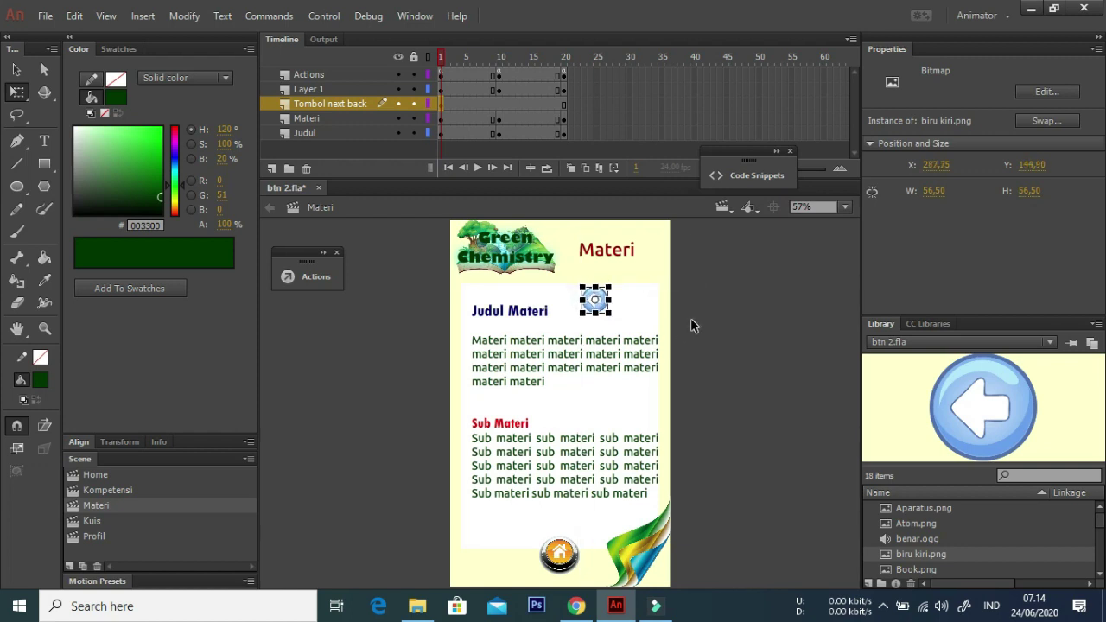
click(698, 317)
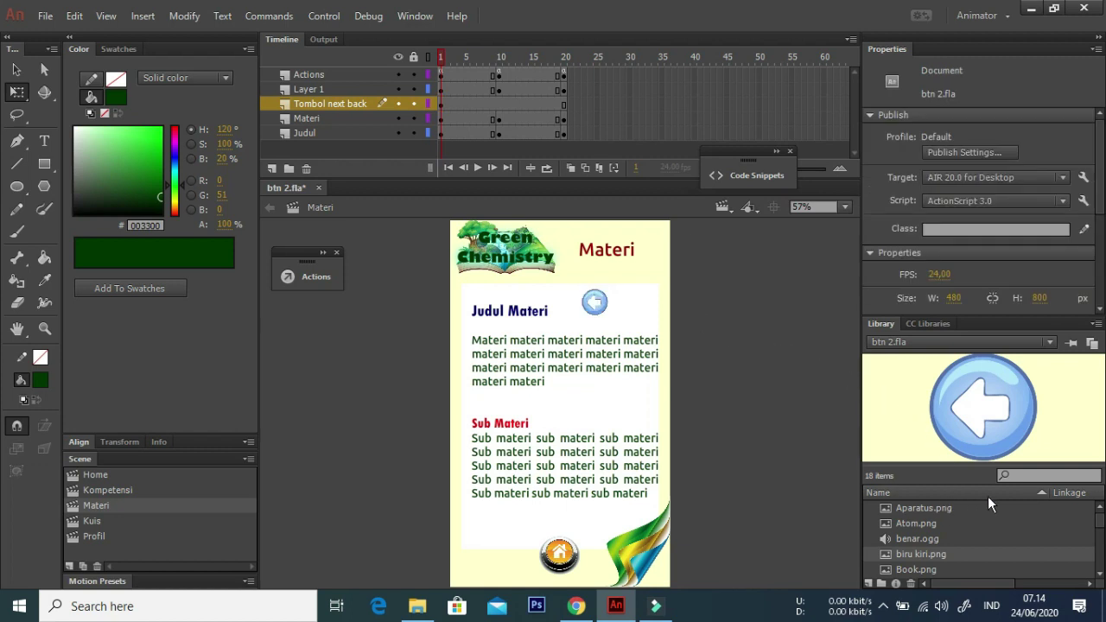
Drag kananbiru.png from the Library onto the stage and shrink it to button size
click(940, 538)
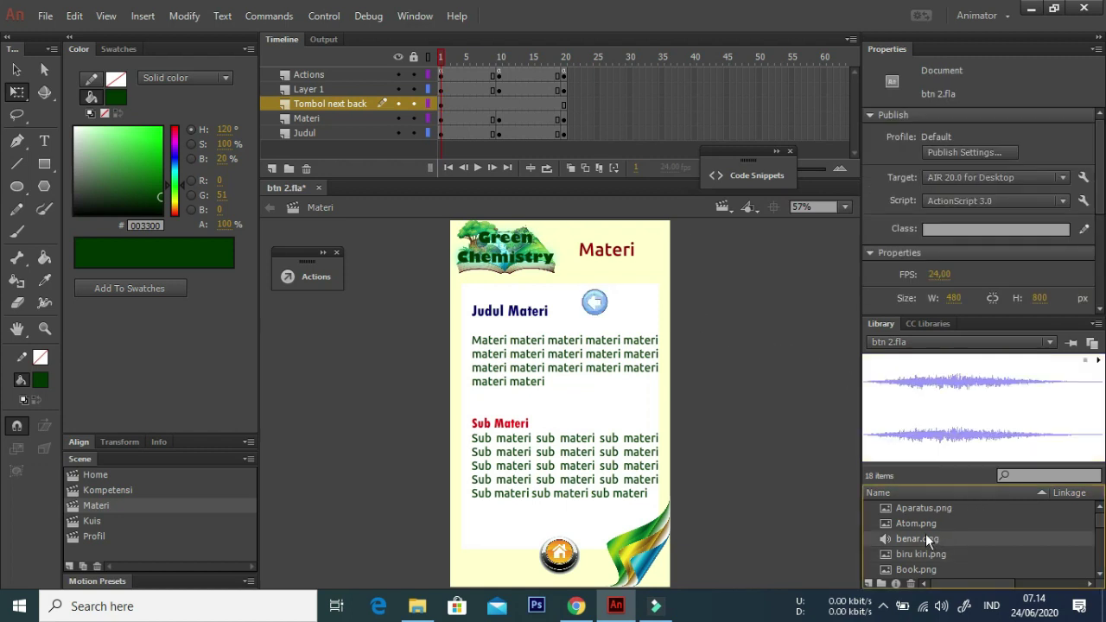
scroll(926, 533, down, 5)
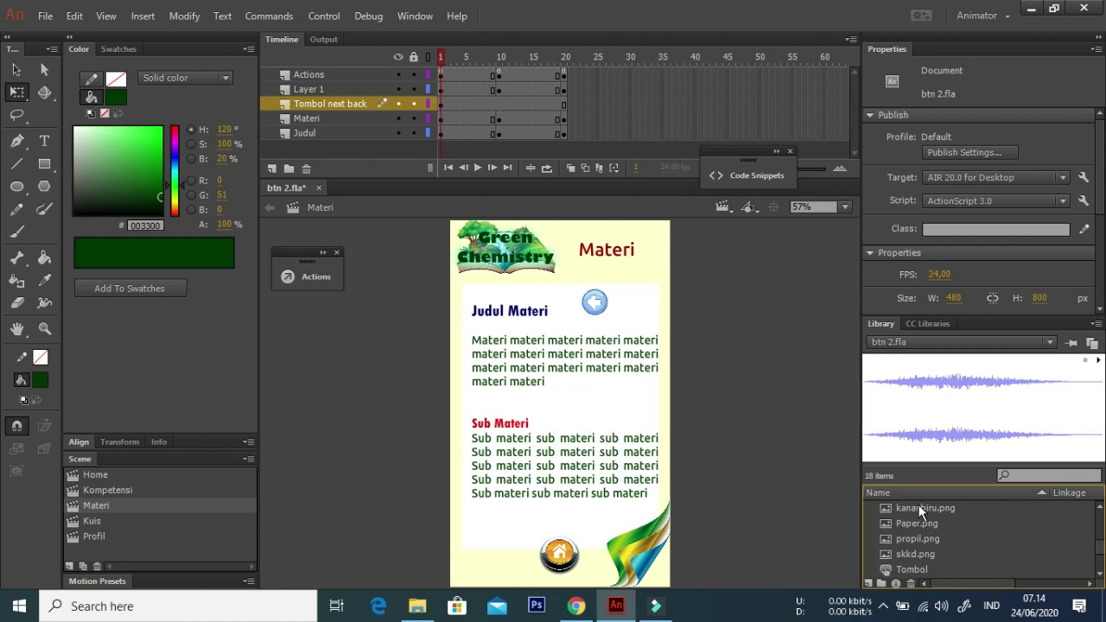
click(920, 507)
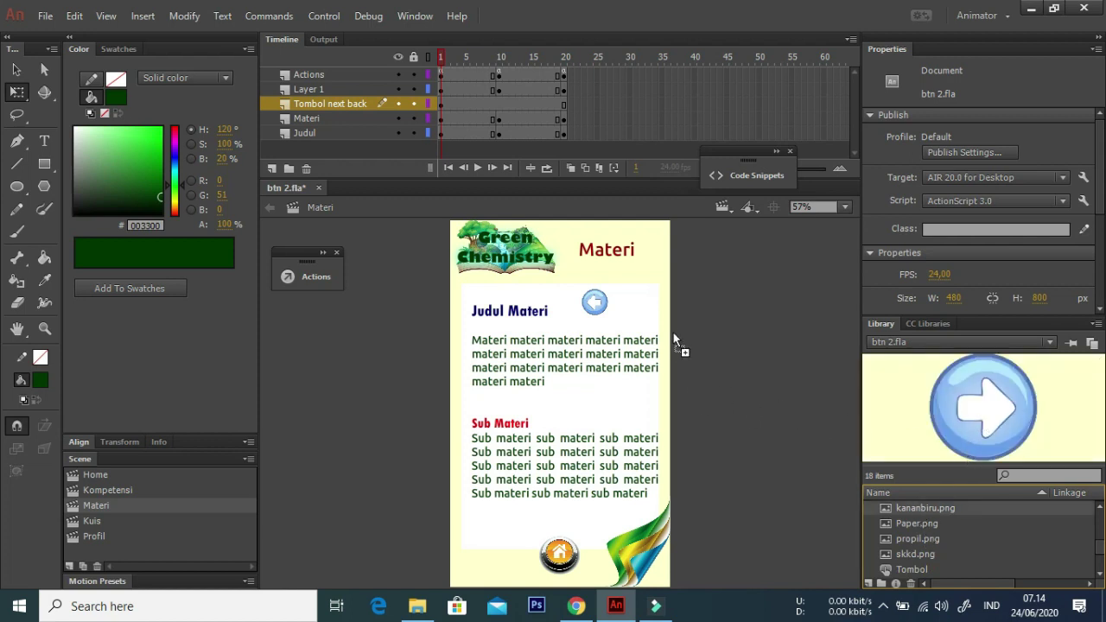
drag(673, 339, 671, 326)
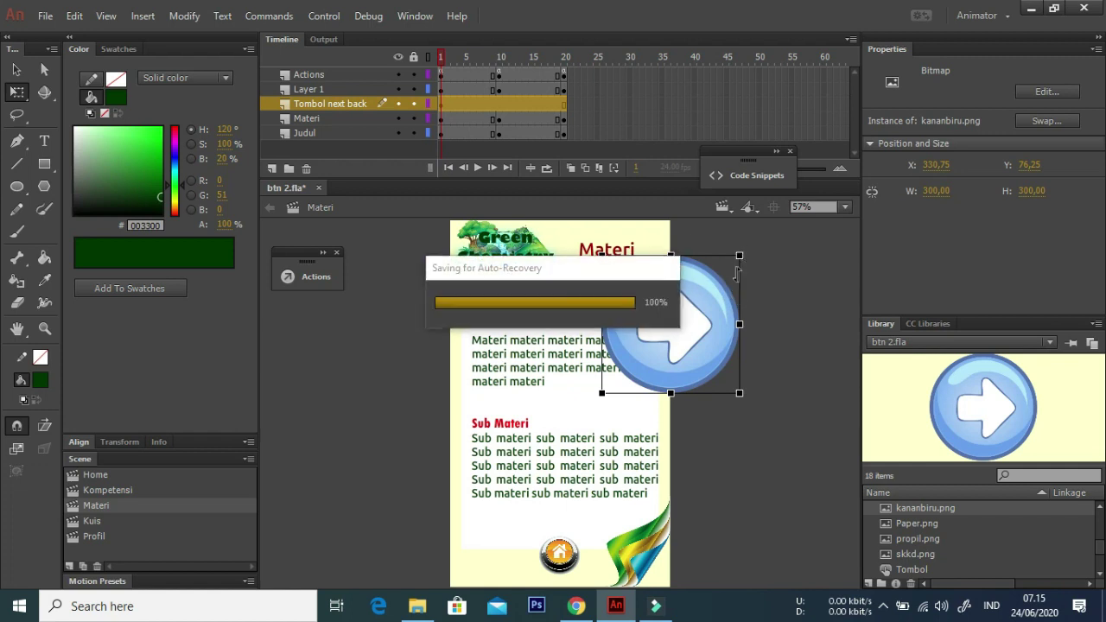
drag(740, 256, 718, 304)
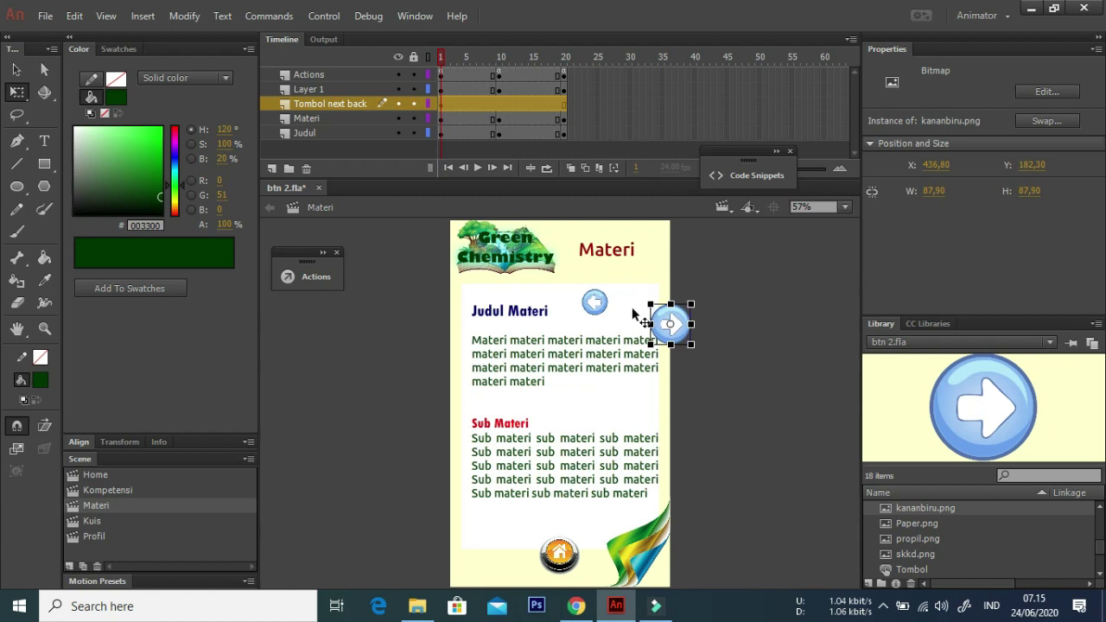
Set both the left and right arrow bitmaps to 55 by 55 in Properties
click(595, 302)
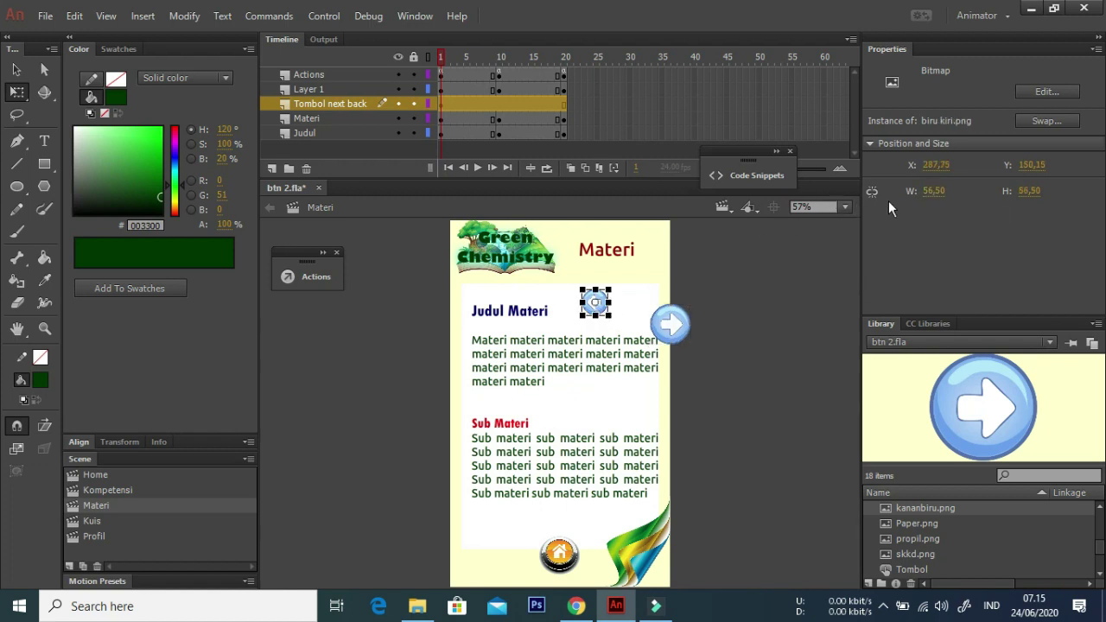
click(934, 192)
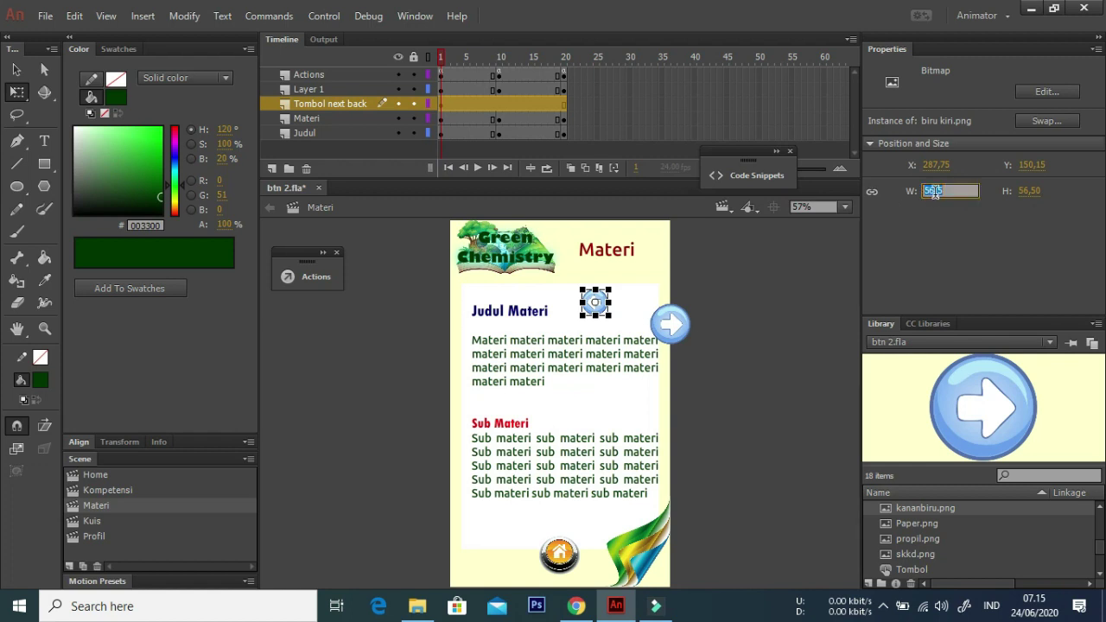
text(55)
key(Return)
click(668, 323)
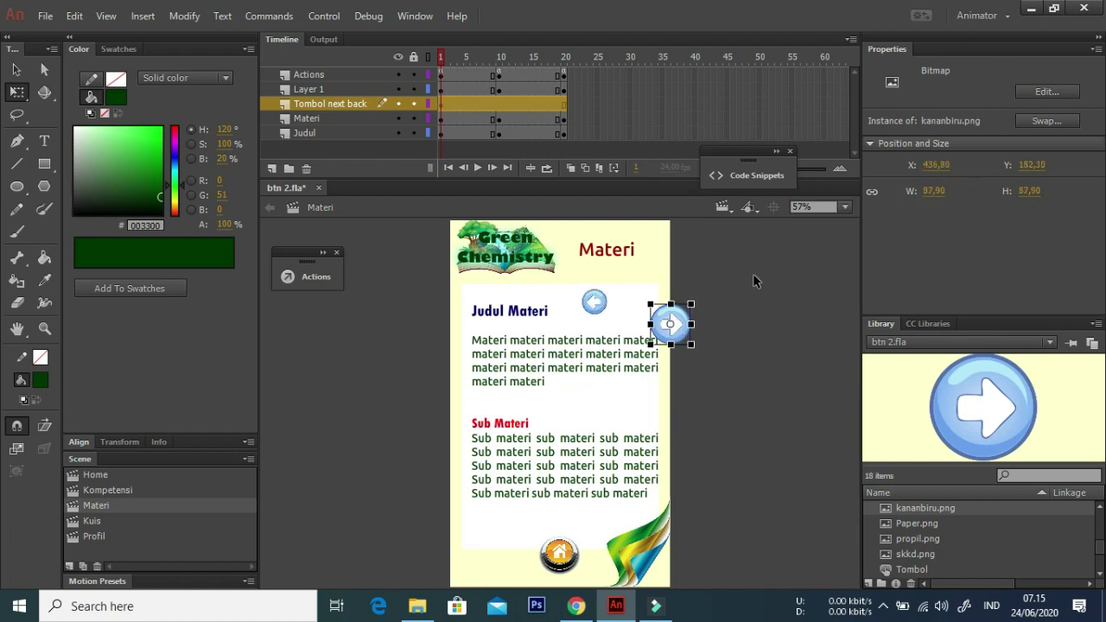
click(933, 190)
key(Return)
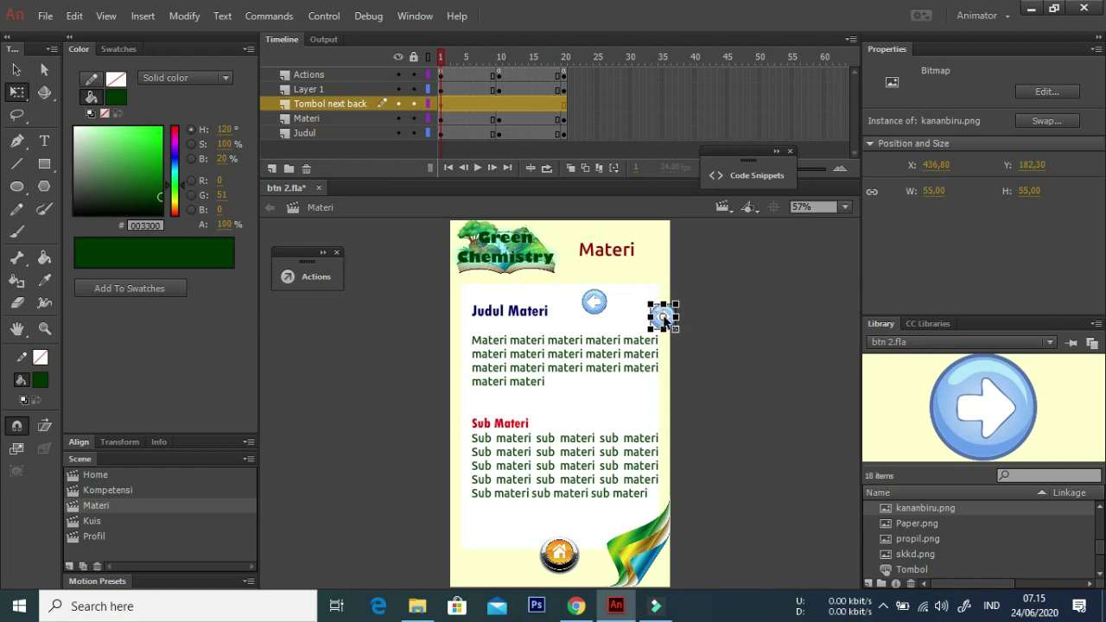
Zoom the stage to 100% and drag the right arrow level beside the left arrow
click(844, 207)
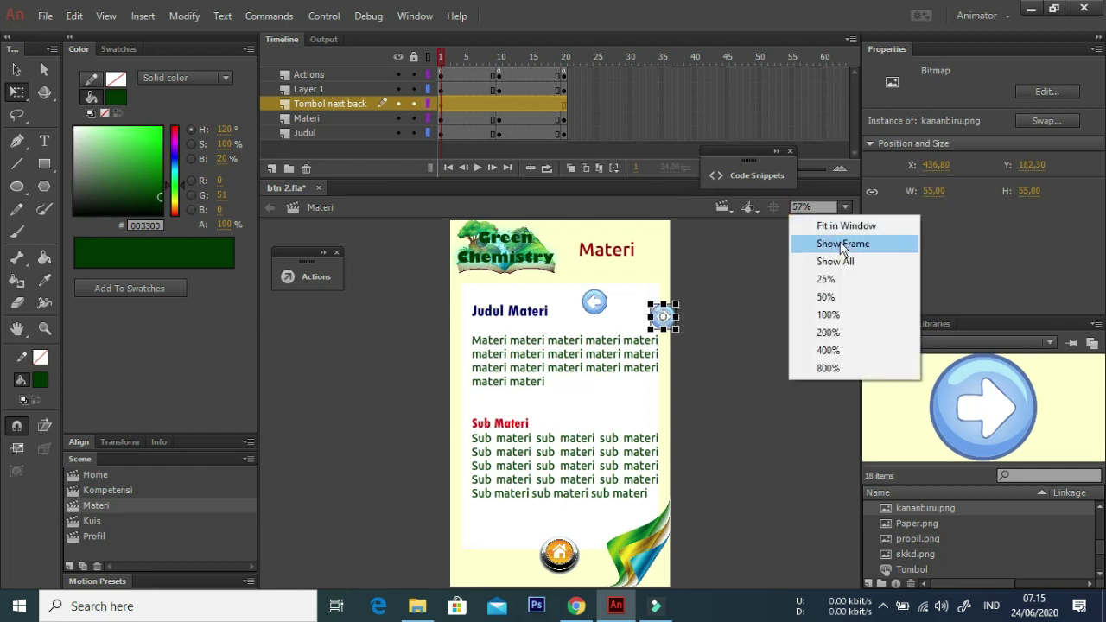
click(834, 297)
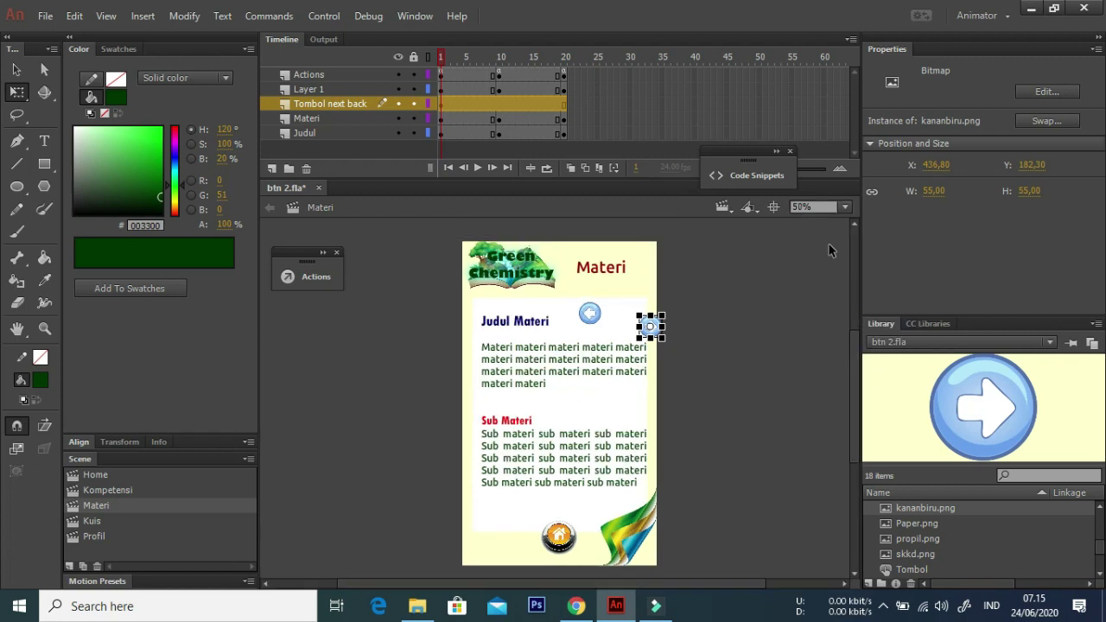
click(843, 208)
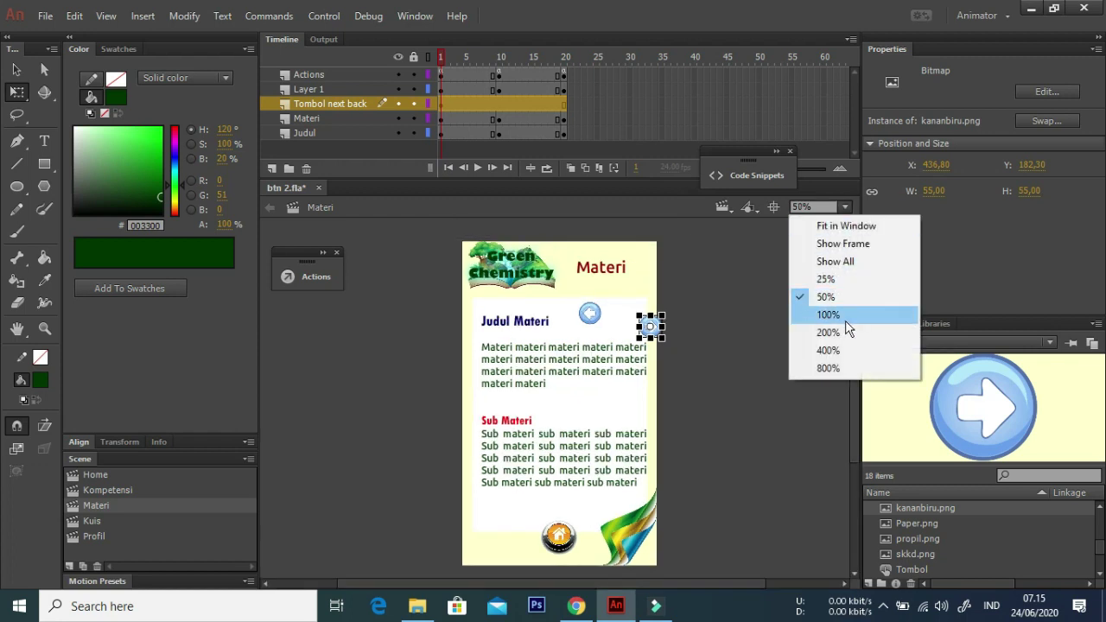
click(853, 315)
drag(570, 402, 521, 378)
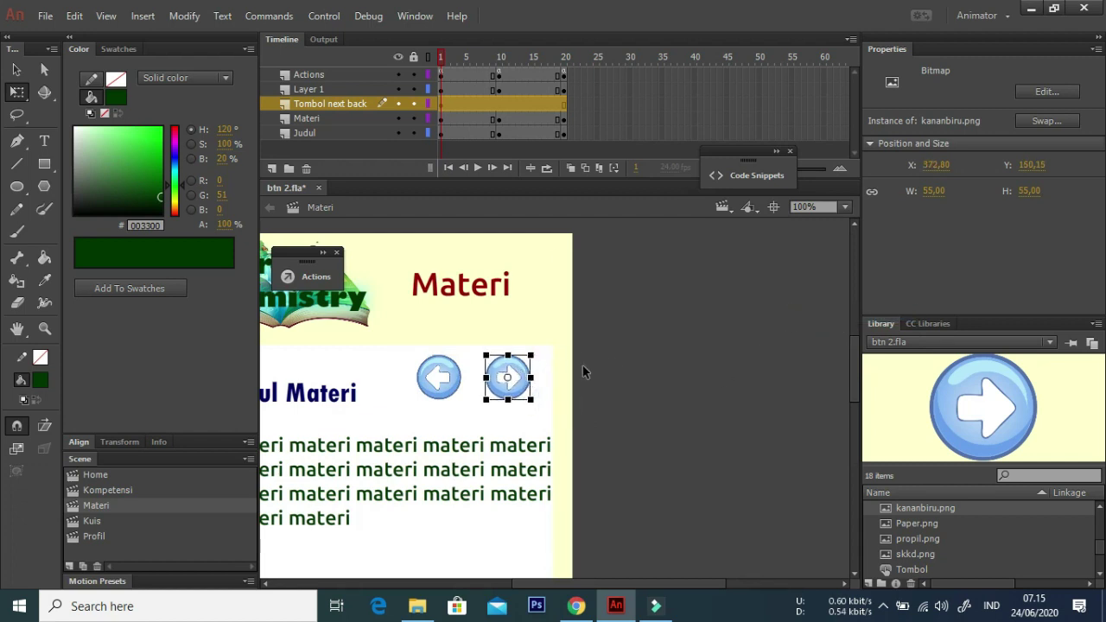
click(619, 357)
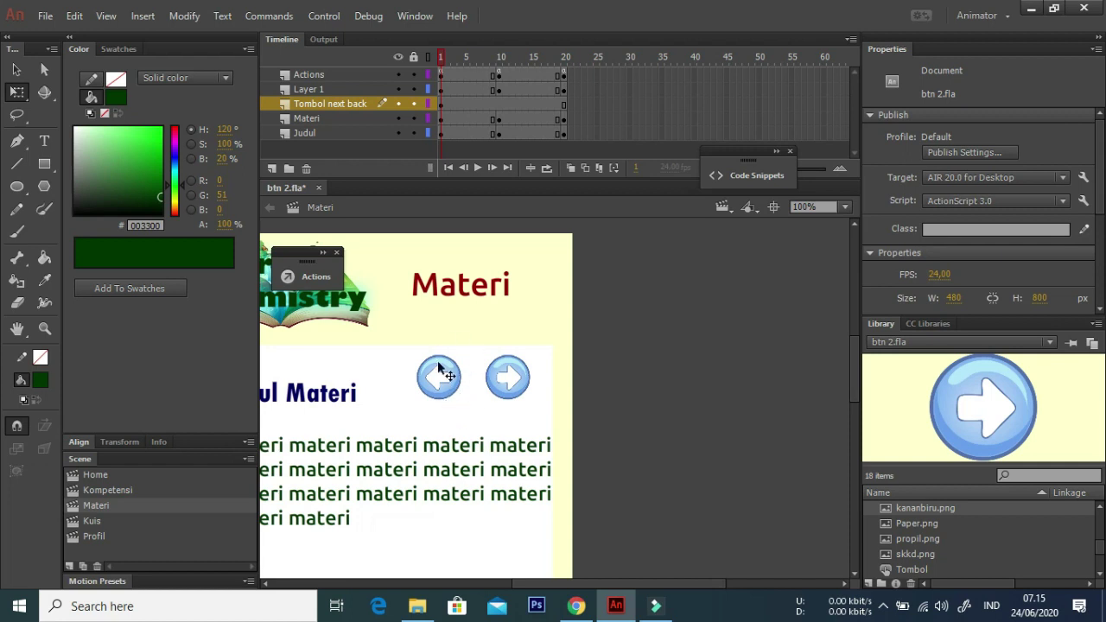
Insert keyframes at frames 10 and 20 on the Tombol next back layer
click(498, 109)
right_click(498, 108)
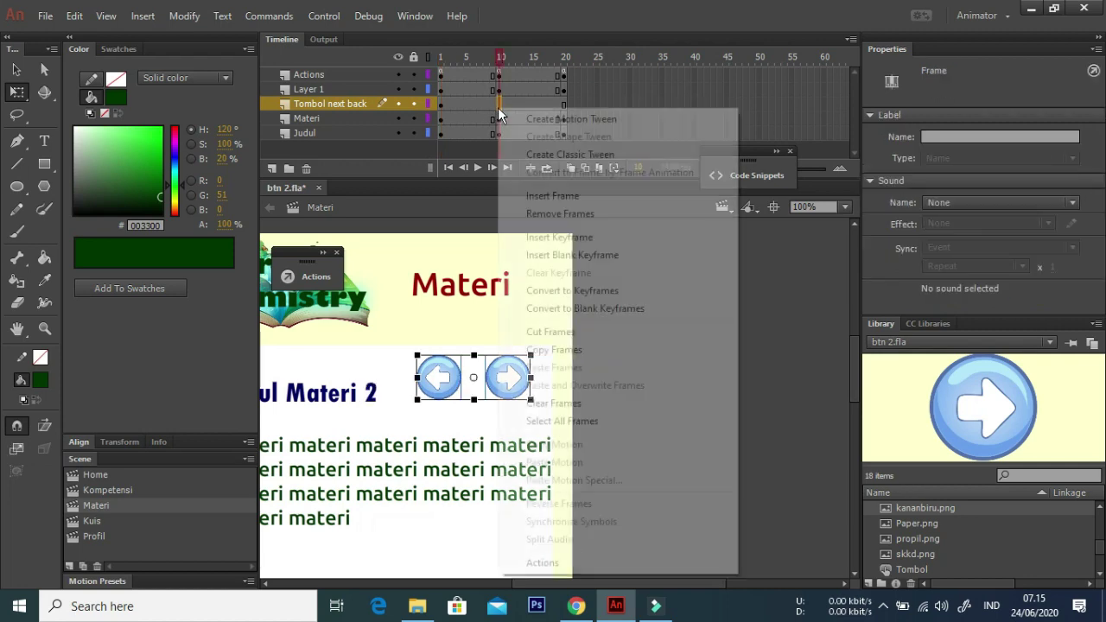
click(560, 239)
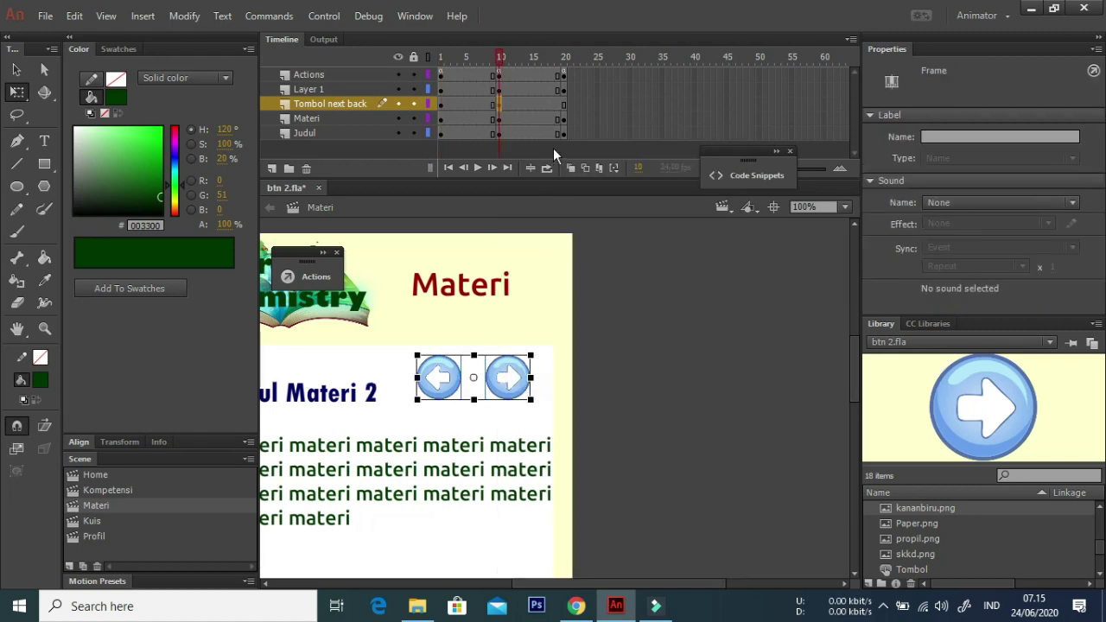
click(562, 105)
right_click(563, 105)
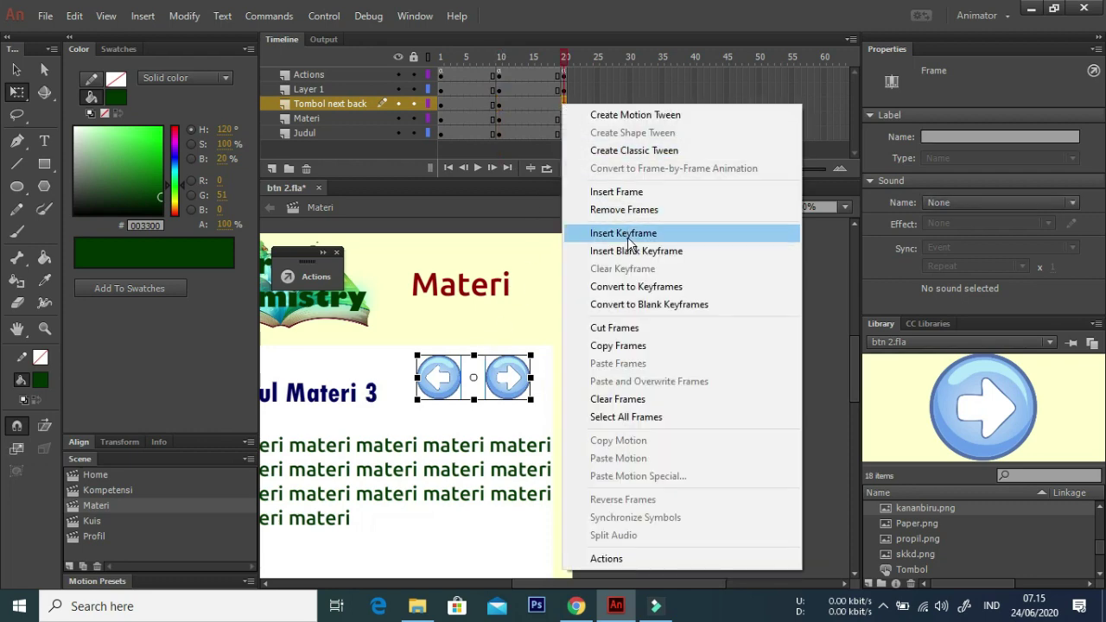
click(628, 234)
click(617, 318)
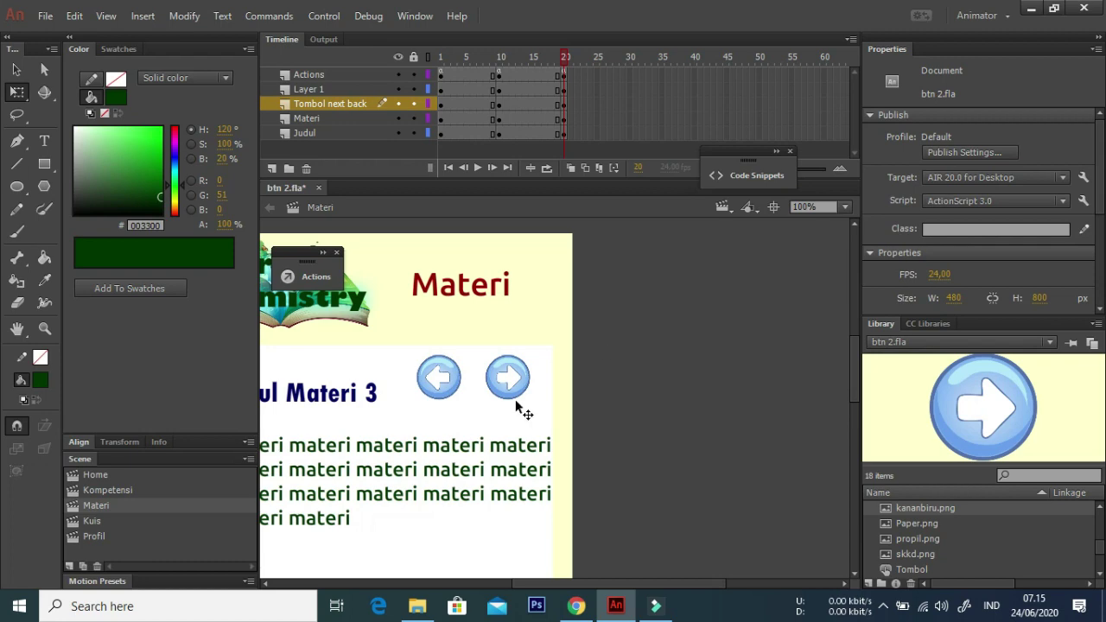
Return to frame 1 and select the left-arrow button
click(440, 103)
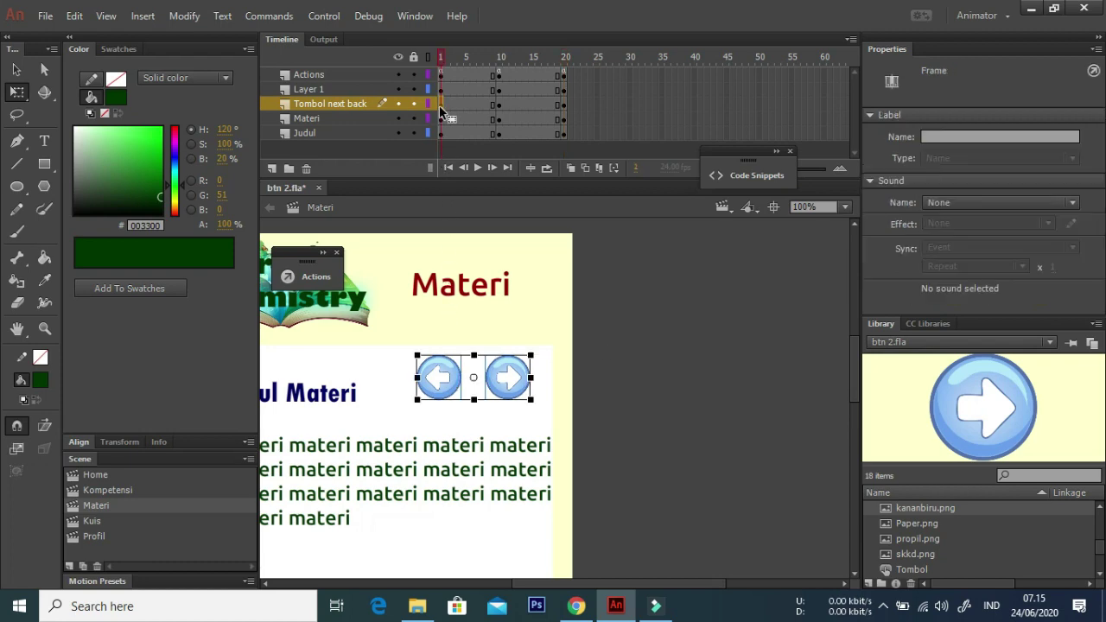
click(393, 397)
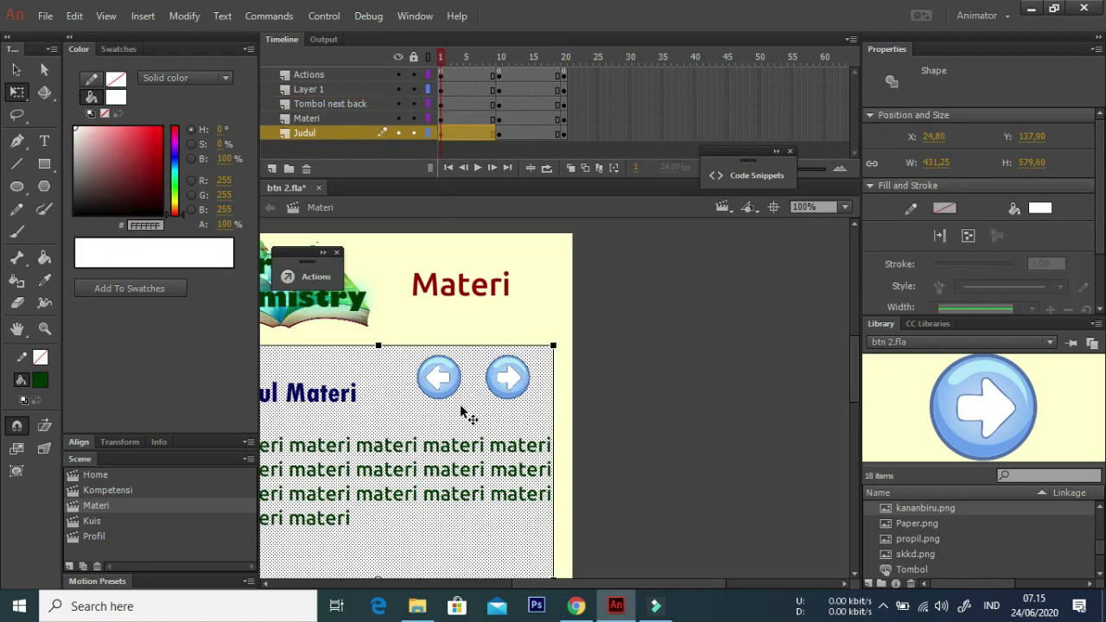
click(662, 395)
click(447, 386)
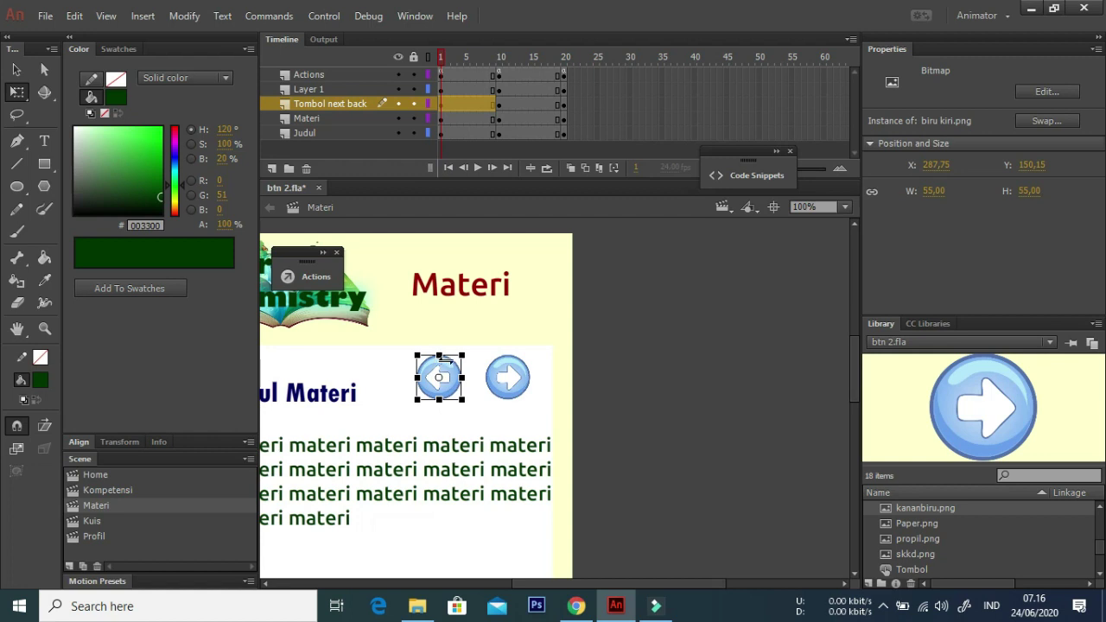
Delete the back-arrow button from frame 1 of the Materi scene
right_click(444, 374)
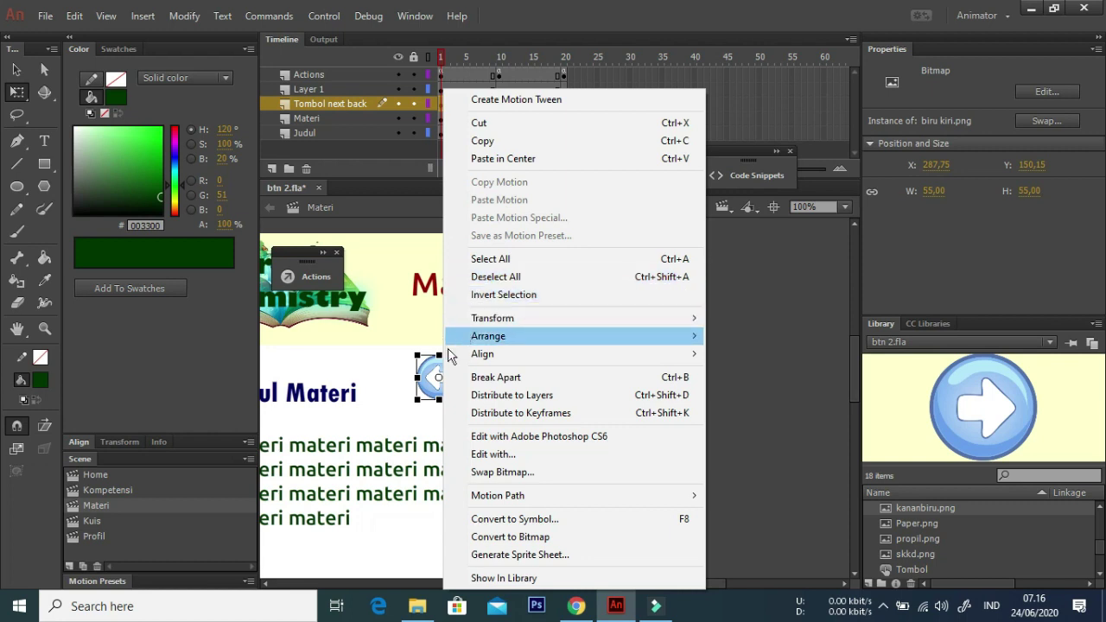
click(432, 361)
key(Delete)
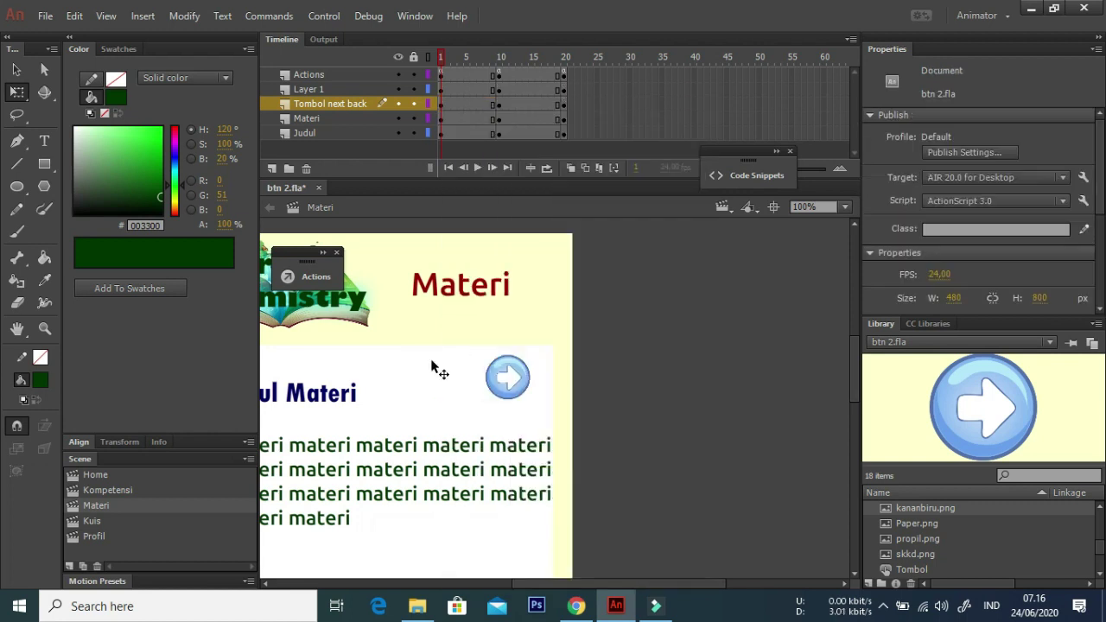
Delete the next-arrow button from frame 20, then reselect the next arrow on frame 1
click(561, 110)
click(513, 299)
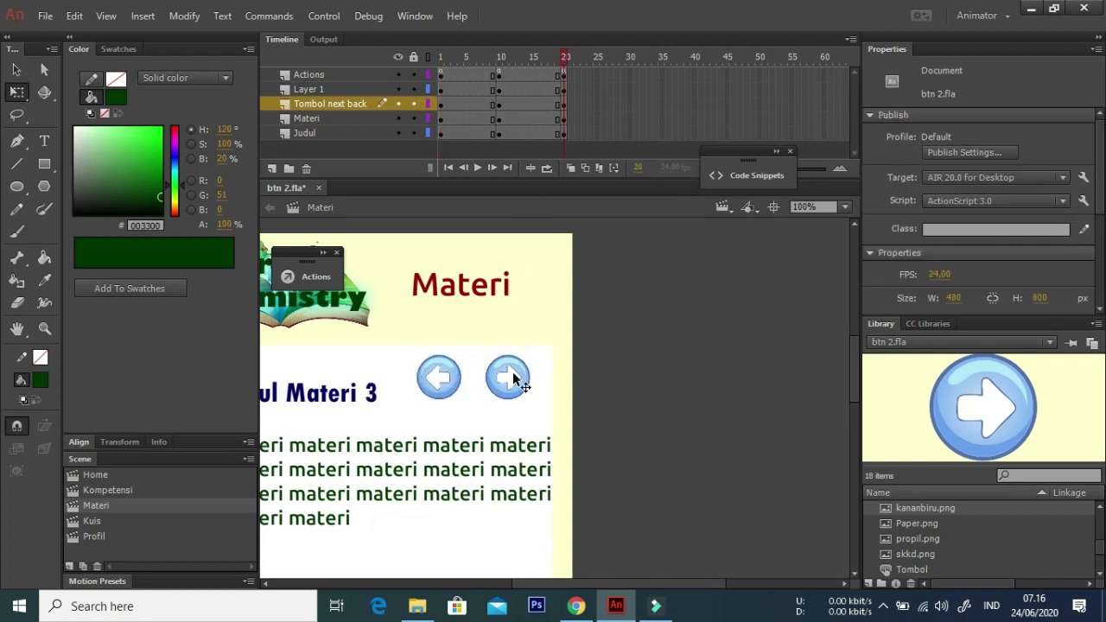
click(512, 378)
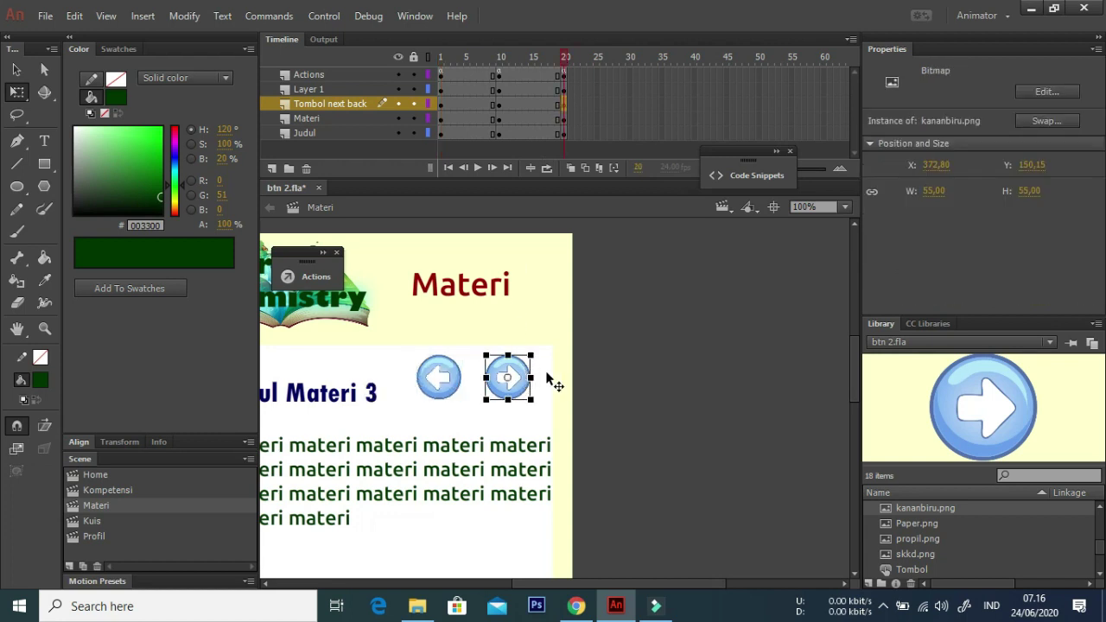
key(Delete)
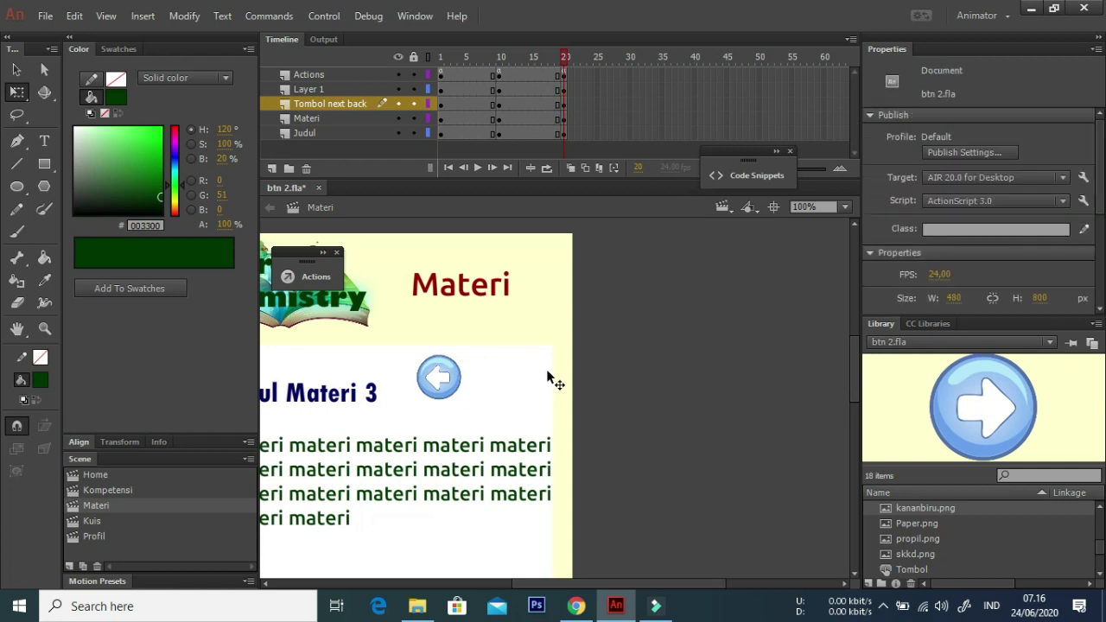
click(440, 104)
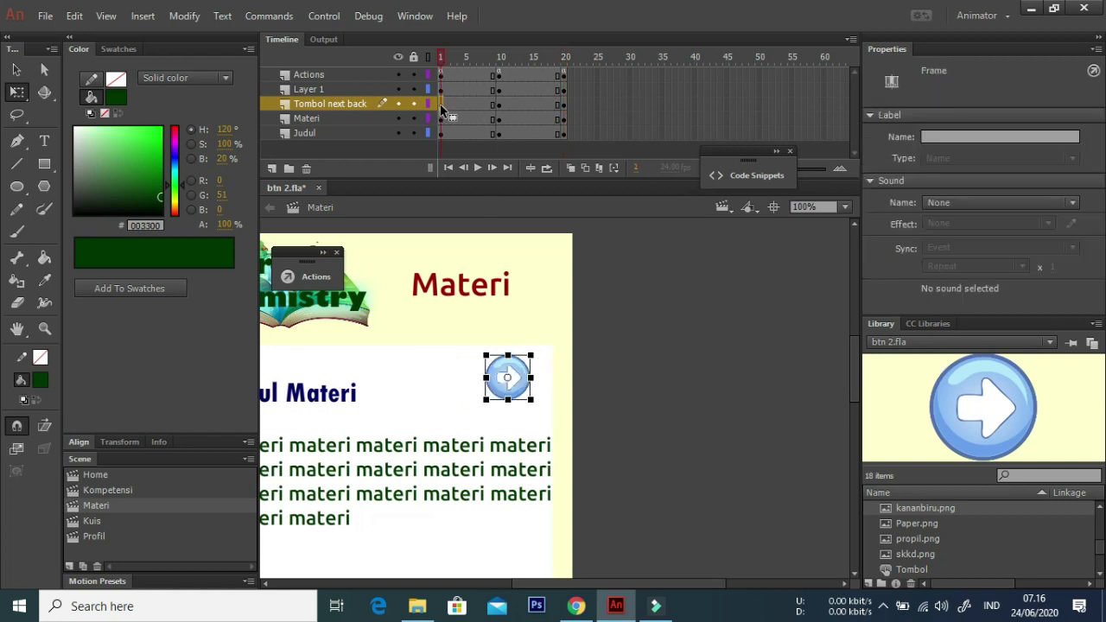
click(596, 362)
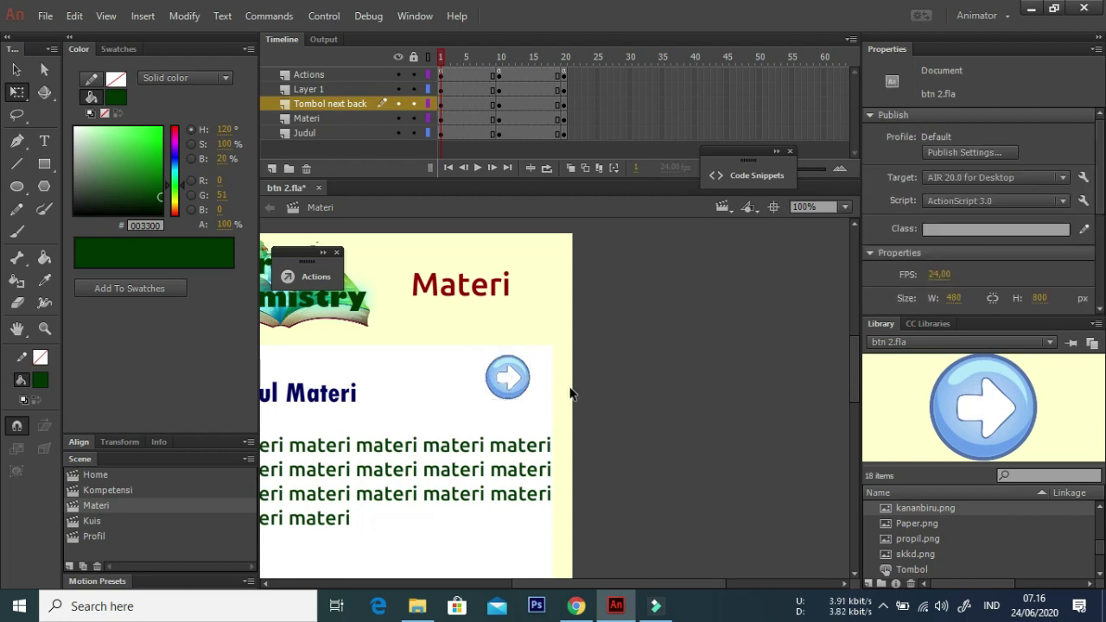
click(515, 381)
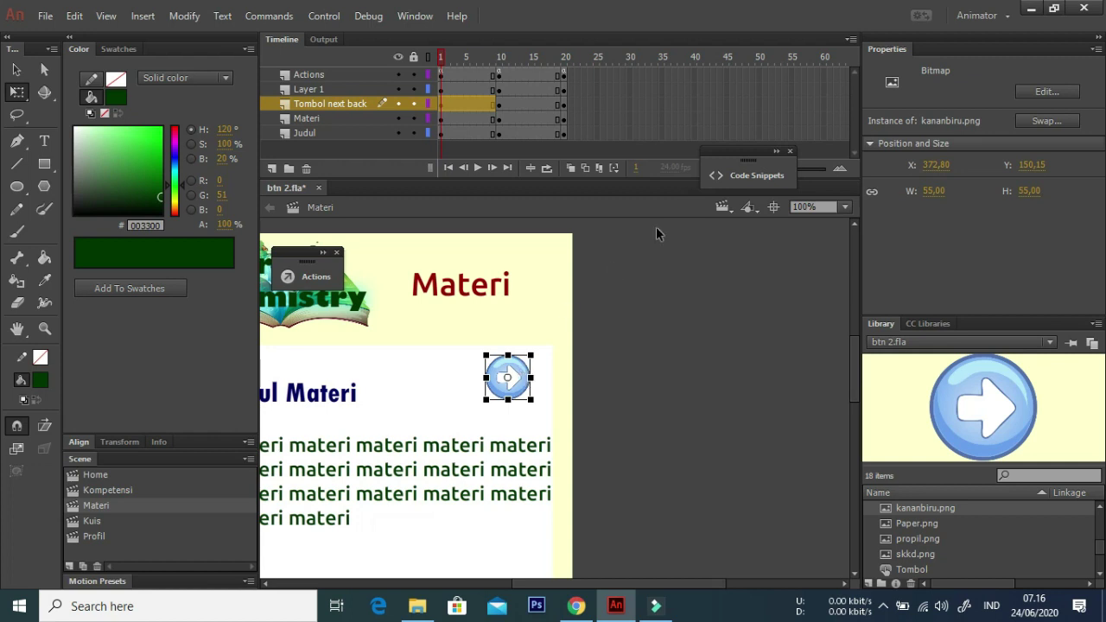
click(722, 178)
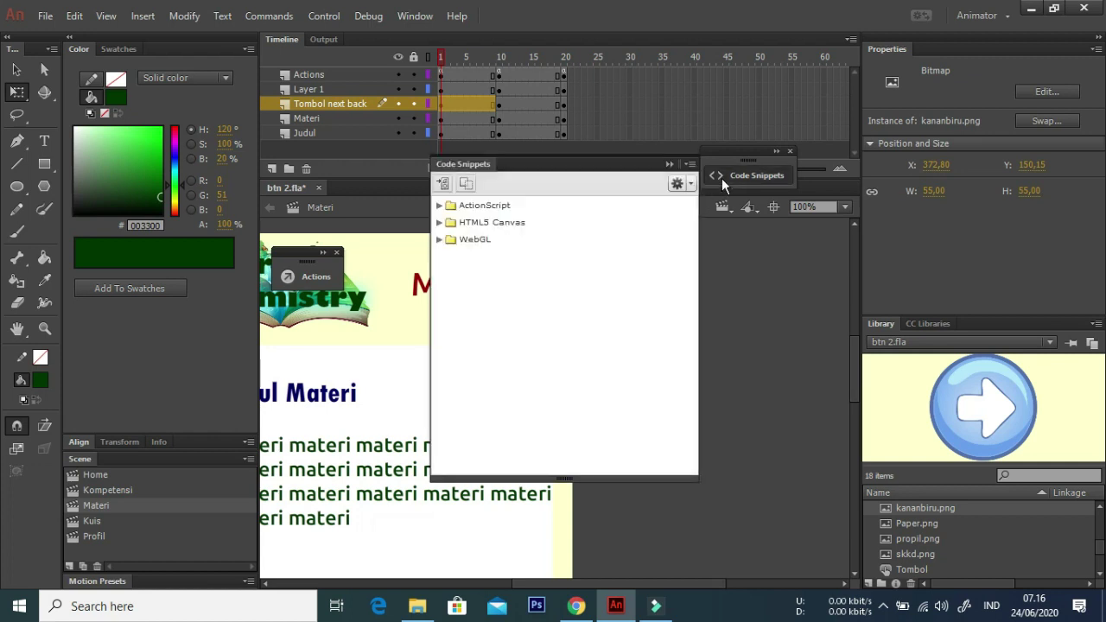
click(442, 207)
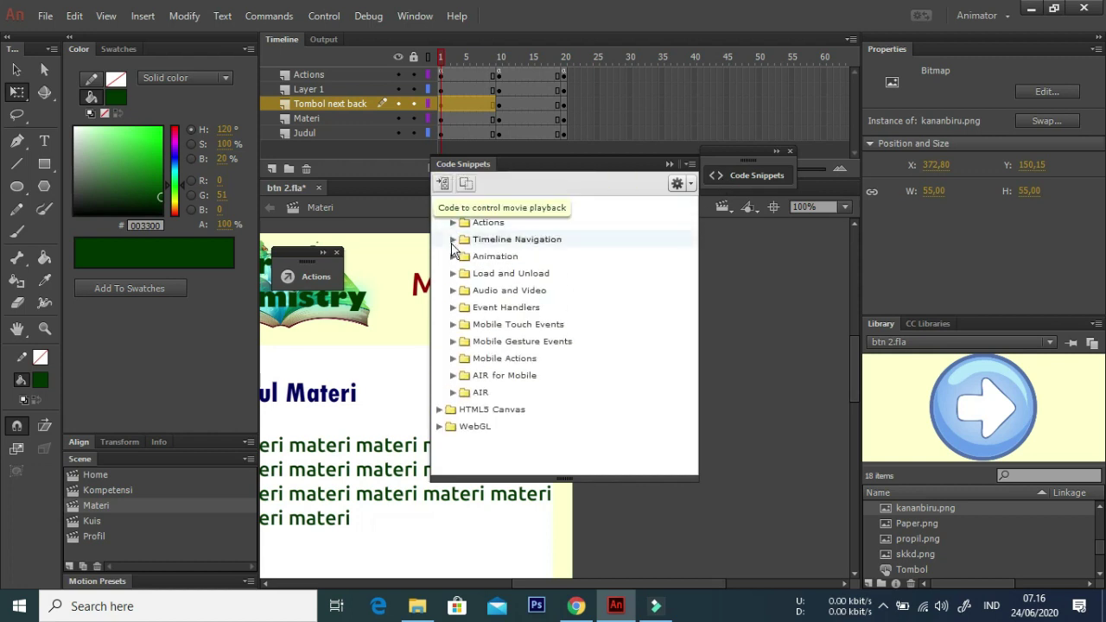
click(452, 242)
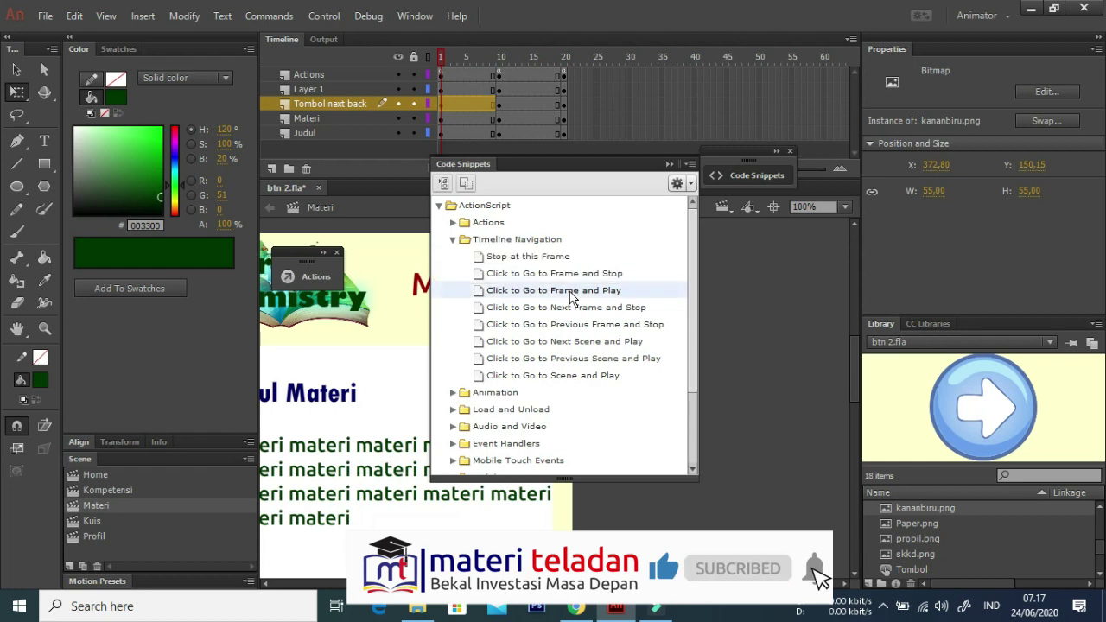
double_click(570, 293)
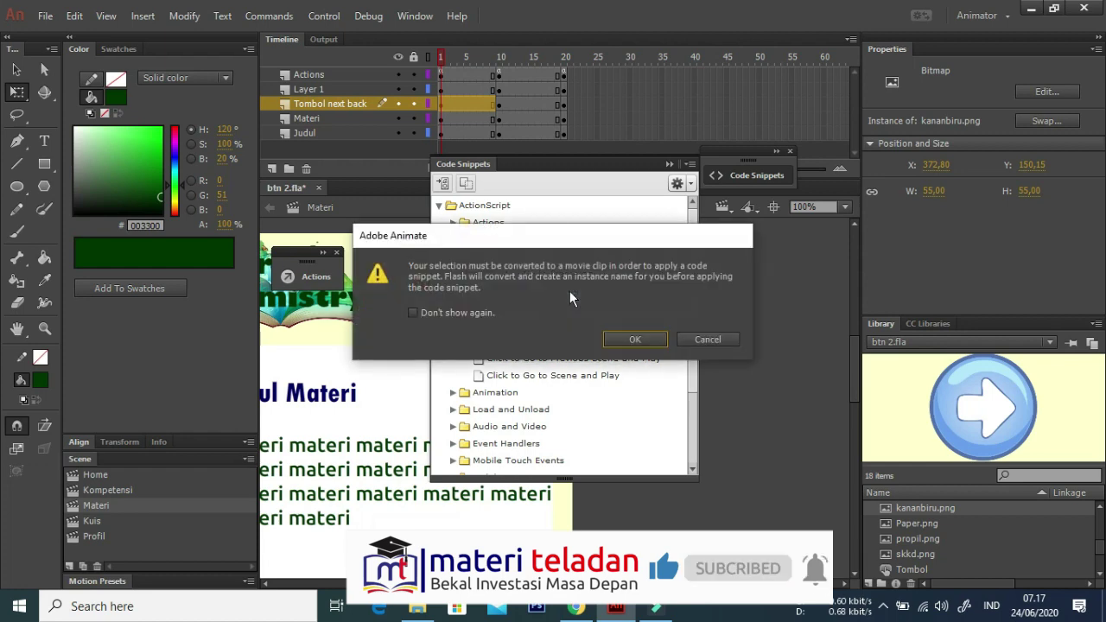
click(700, 334)
click(669, 164)
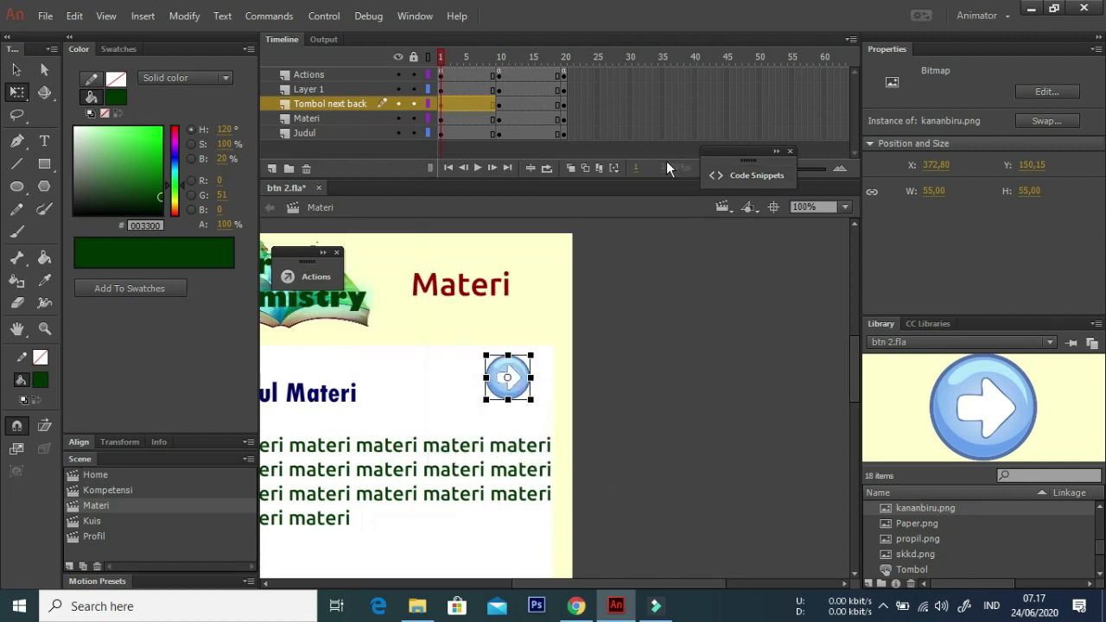
Remove frames 10 through 21 from the Tombol next back layer and return to frame 1
click(616, 359)
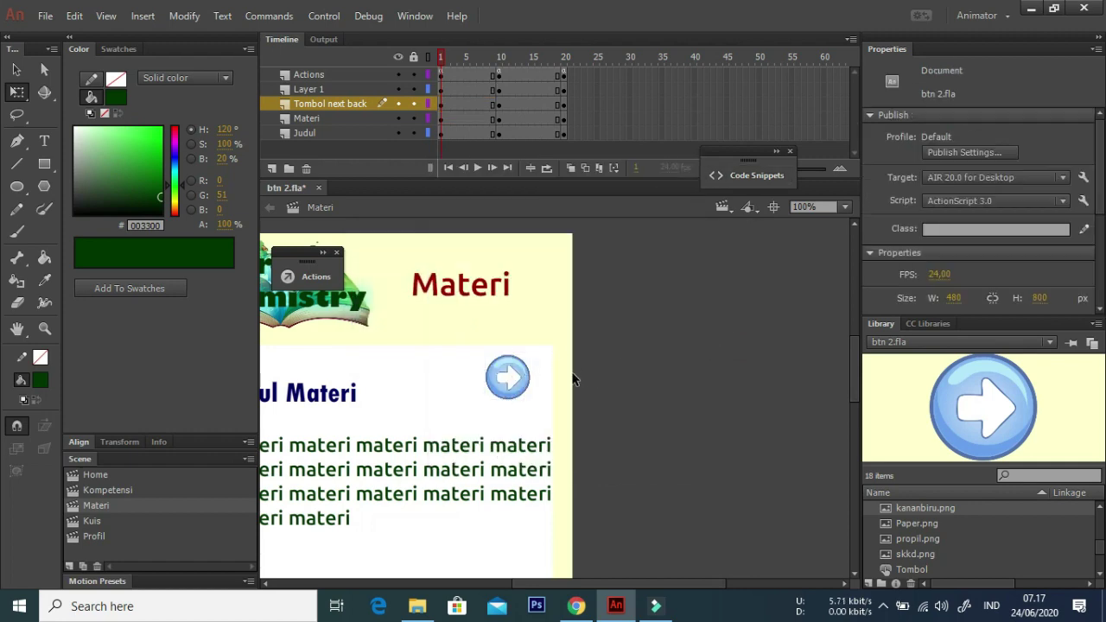
click(515, 375)
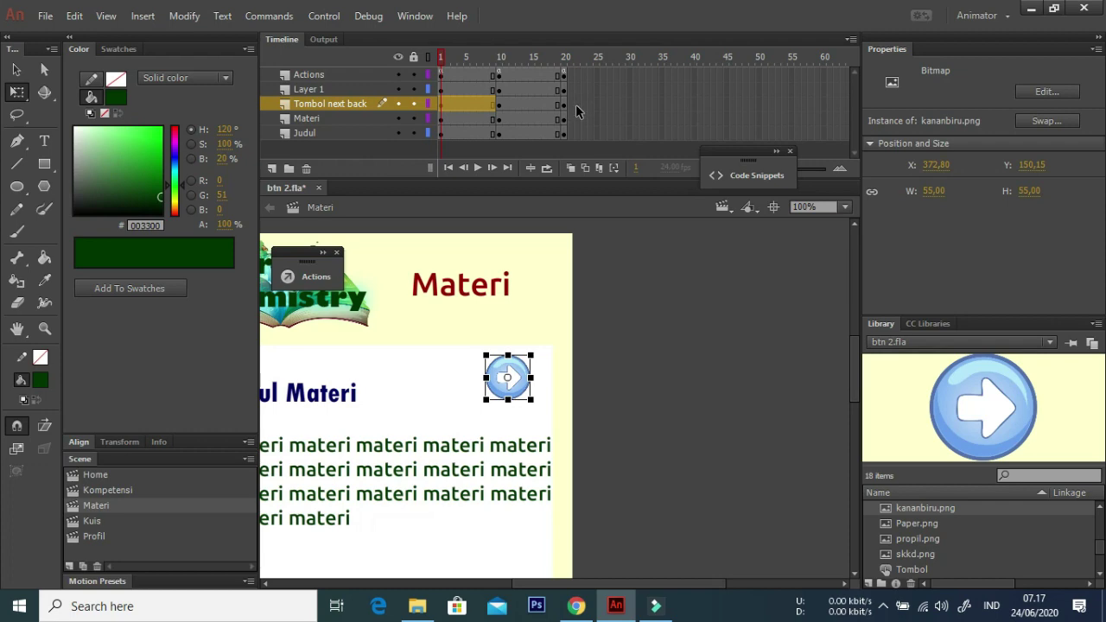
drag(574, 111, 492, 103)
right_click(492, 103)
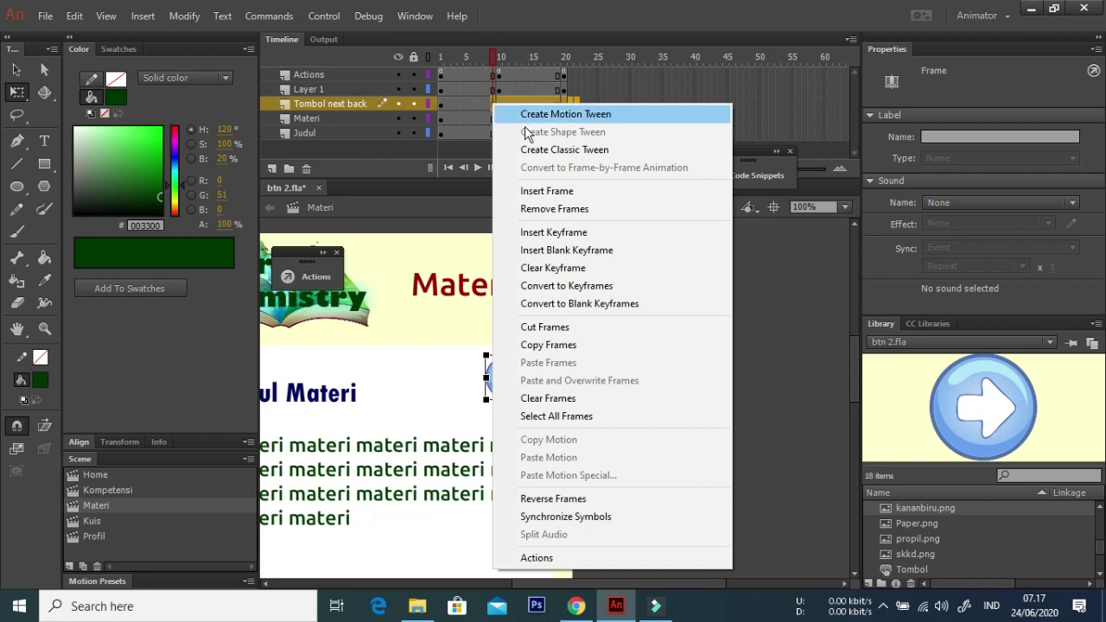
click(550, 210)
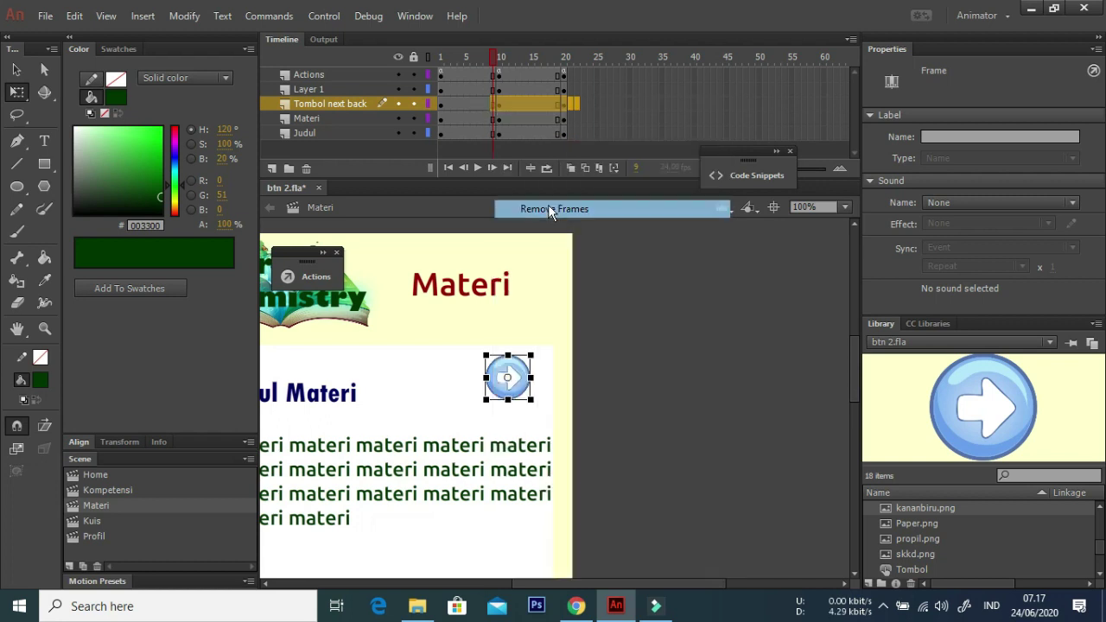
click(442, 104)
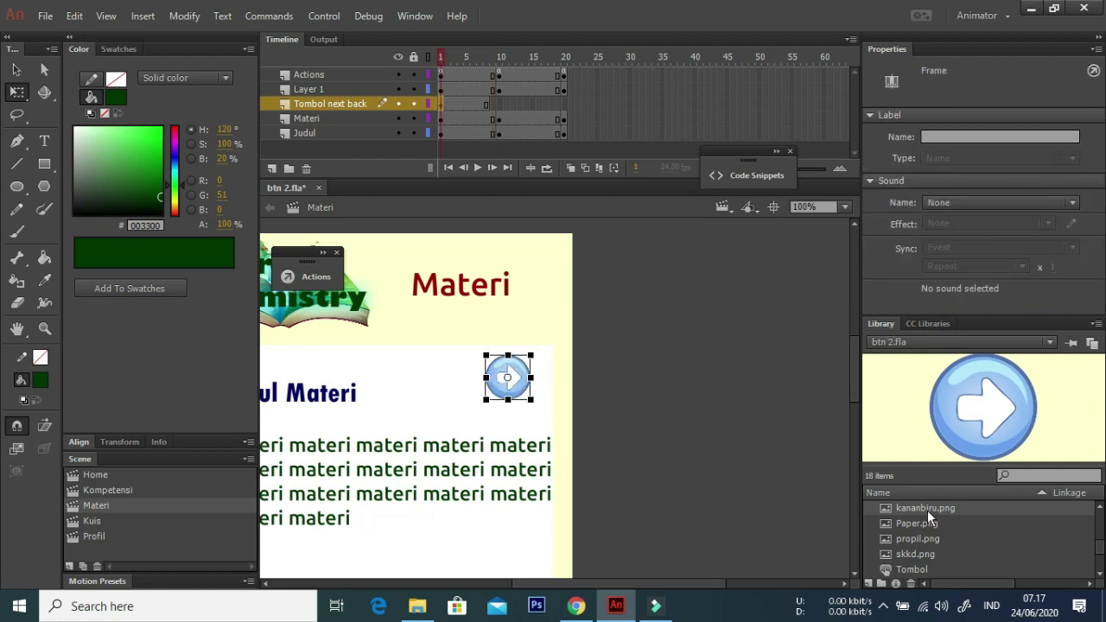
Place the biru kiri.png image from the Library onto the stage
scroll(959, 514, up, 3)
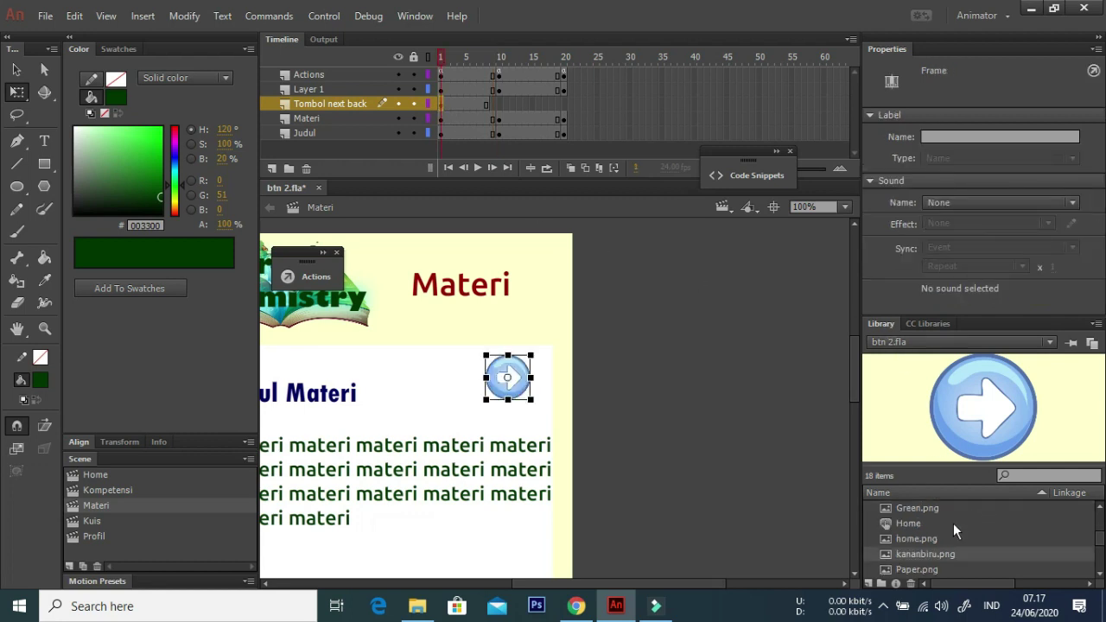
scroll(945, 530, up, 1)
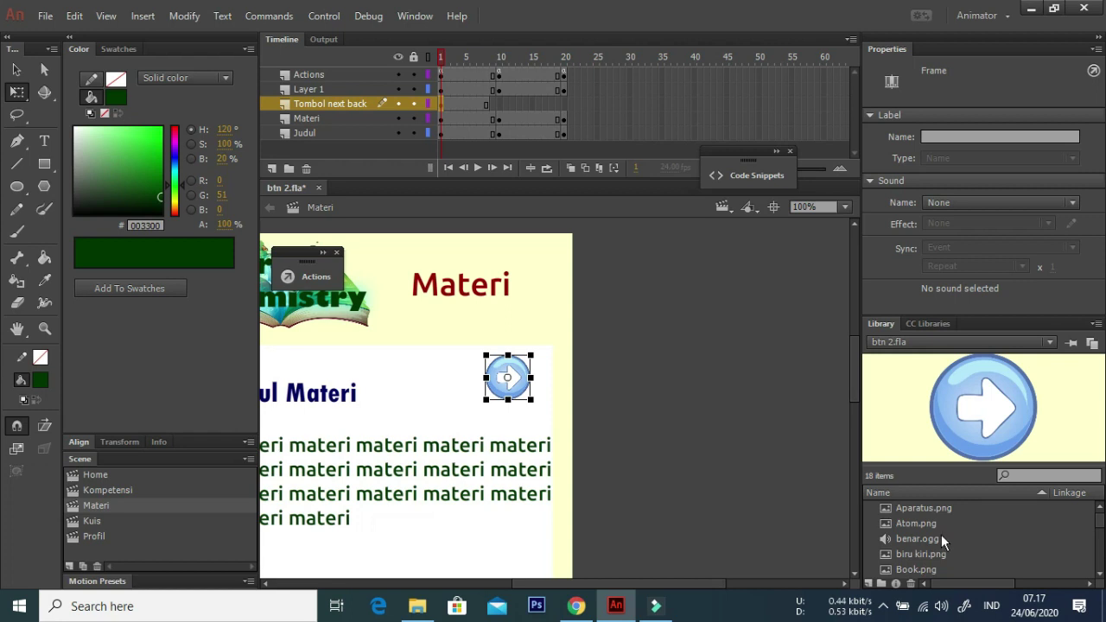
click(921, 553)
drag(942, 425, 413, 374)
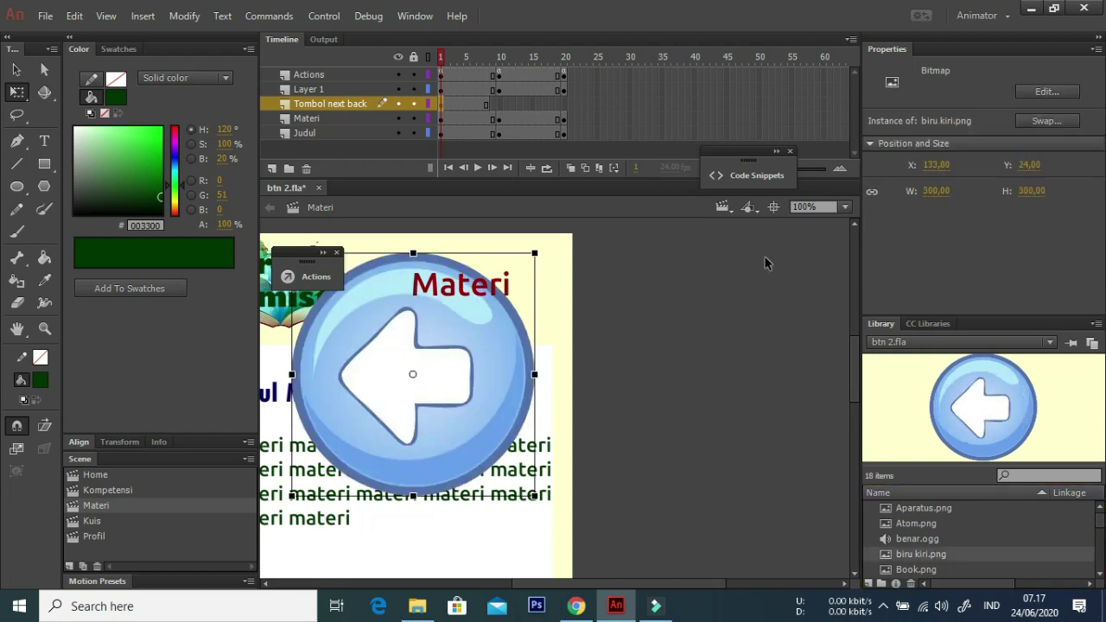
Resize the biru kiri.png back arrow to 55 wide and move it beside the next arrow
click(929, 190)
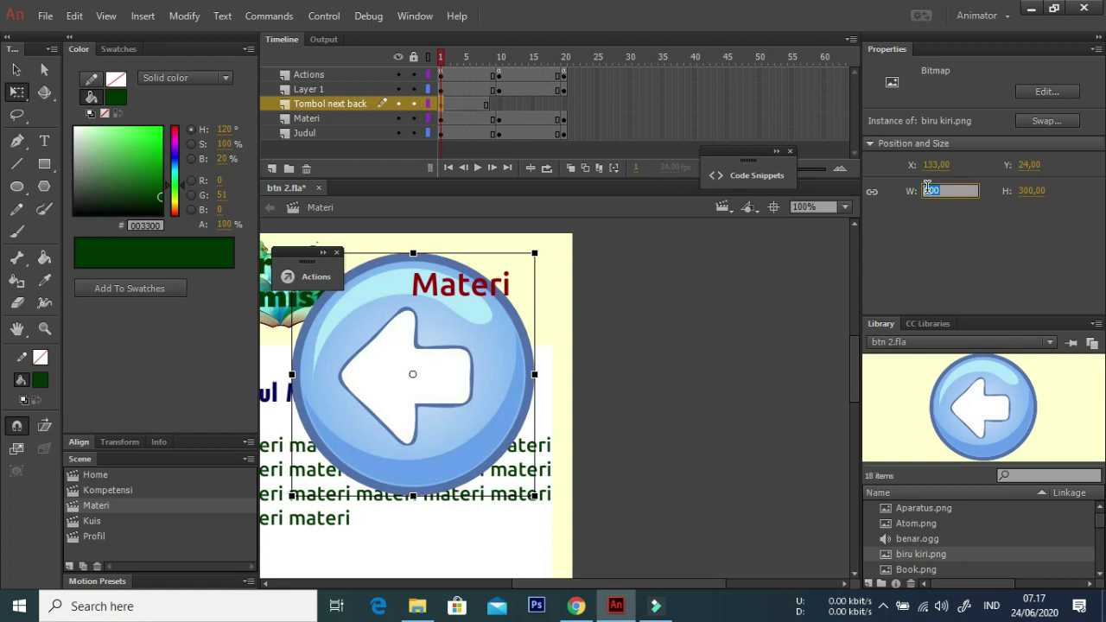
text(55)
key(Return)
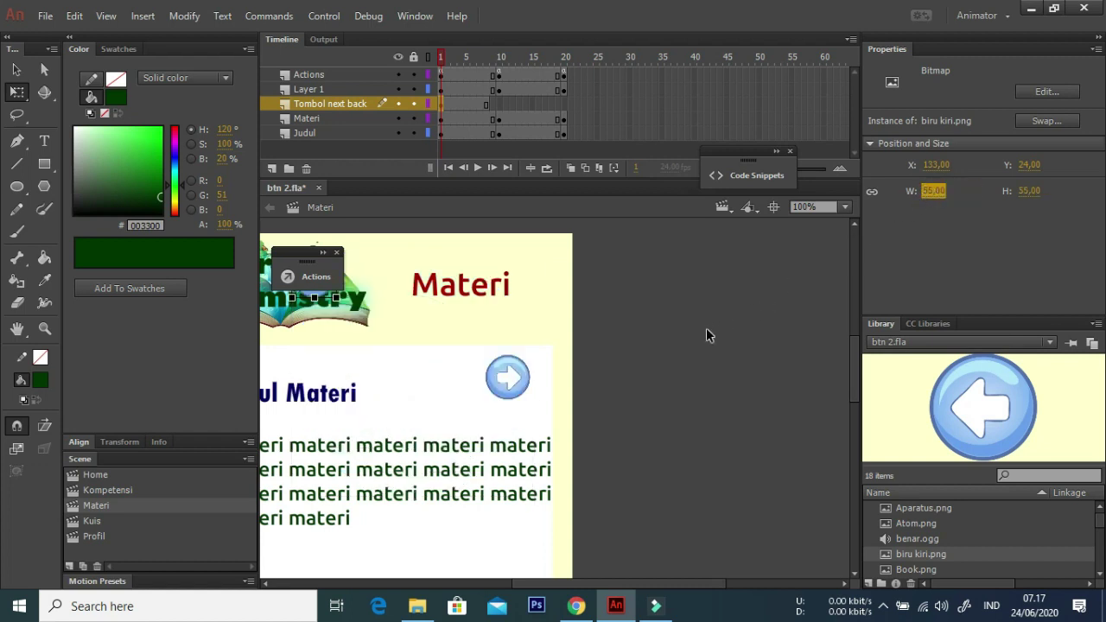
scroll(579, 353, up, 5)
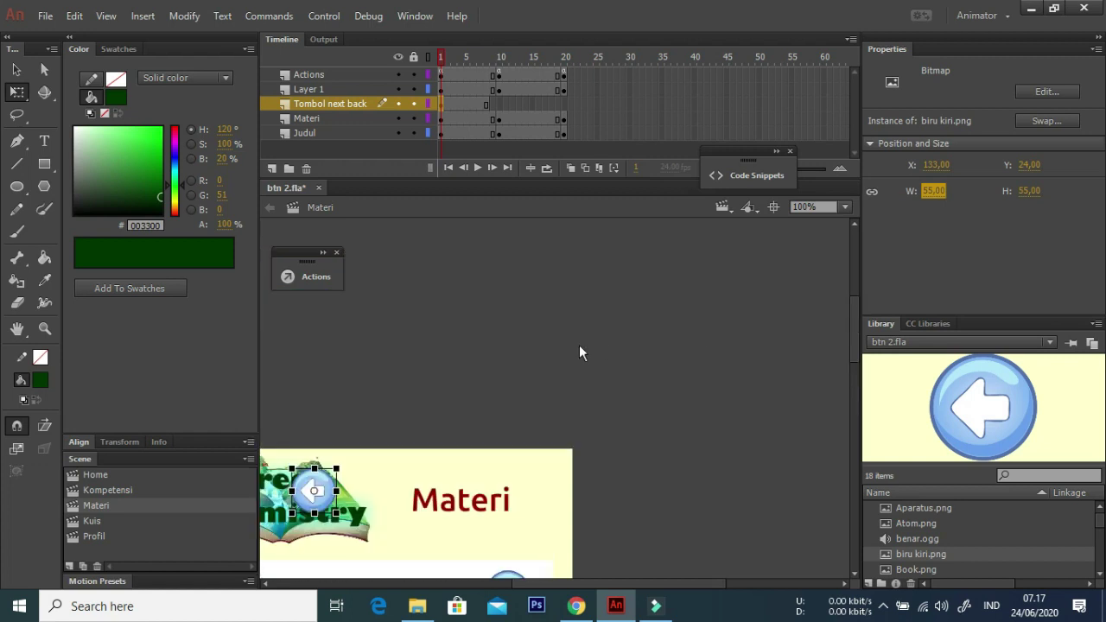
scroll(579, 353, down, 2)
drag(337, 380, 475, 487)
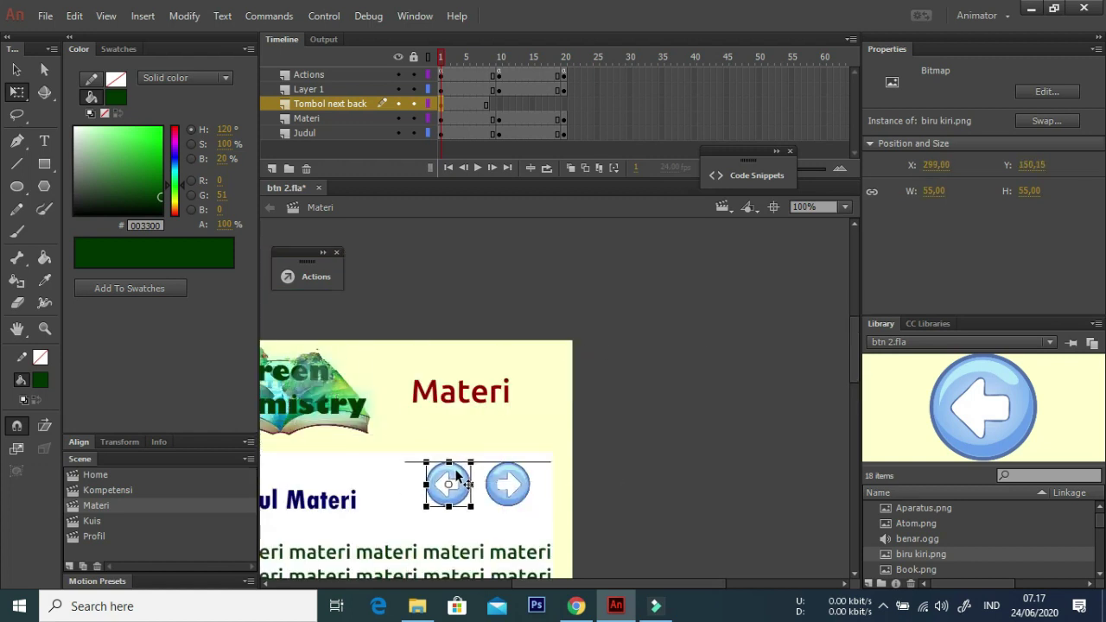
click(645, 364)
scroll(586, 416, down, 4)
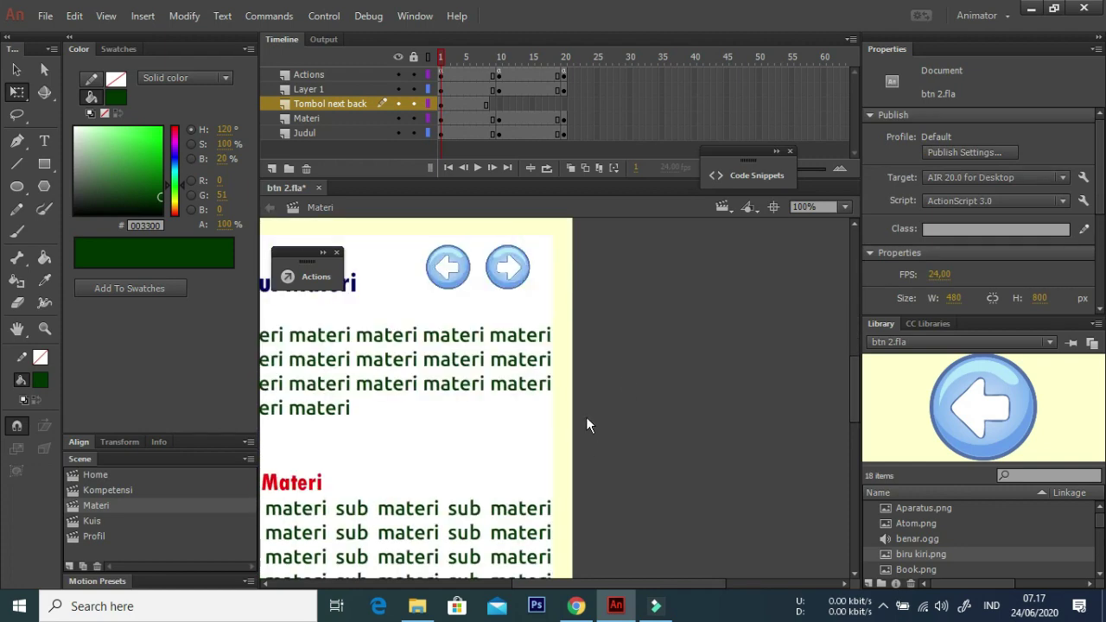
scroll(570, 423, up, 2)
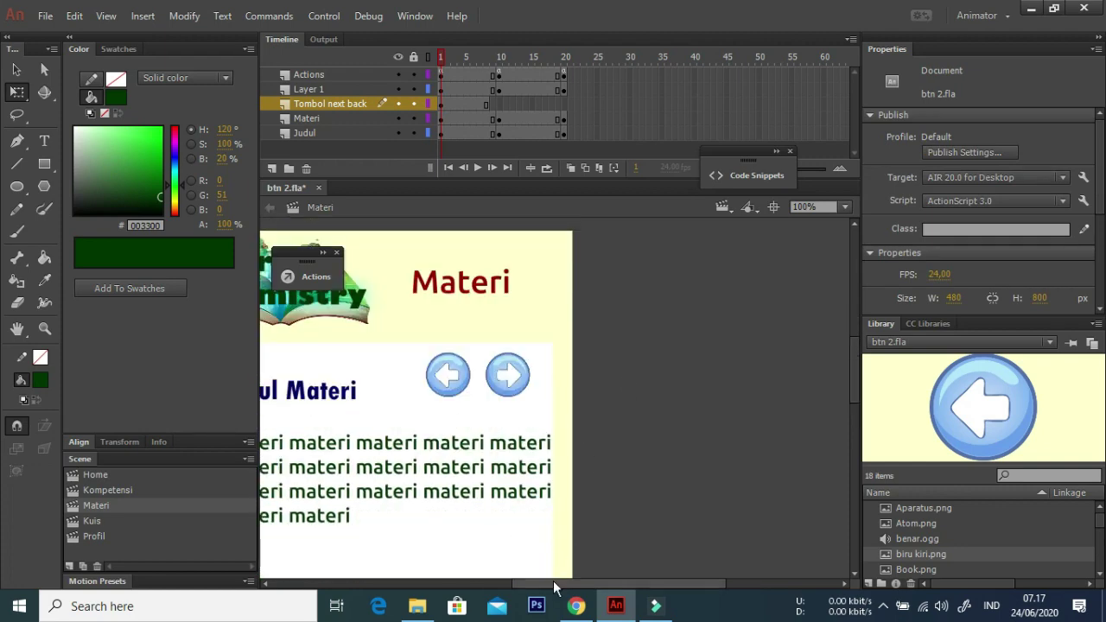
scroll(553, 581, left, 3)
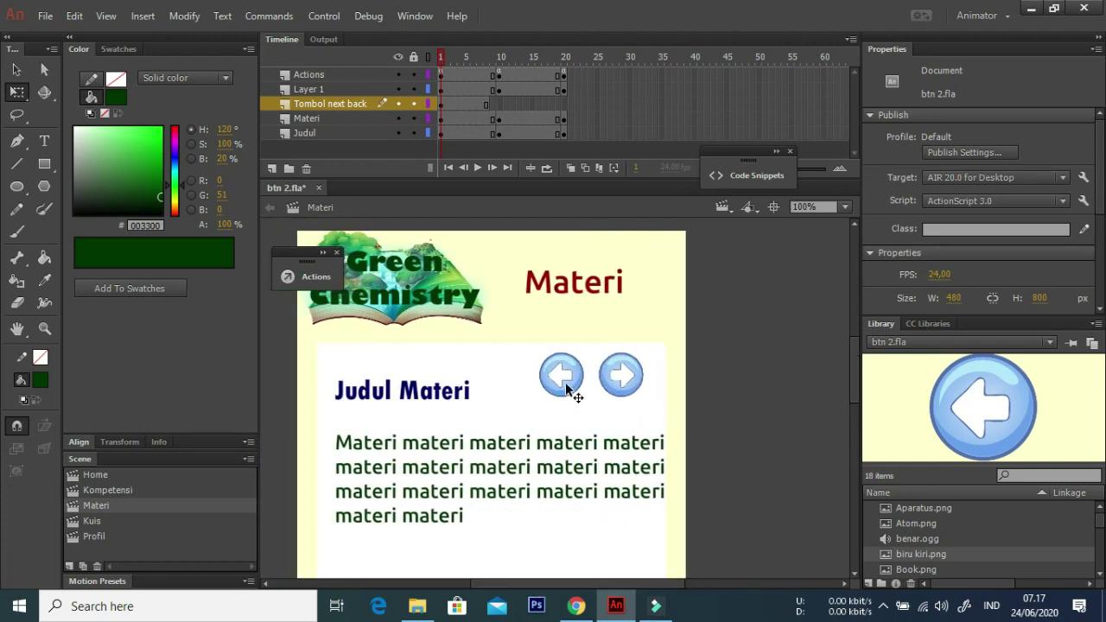
Convert the back-arrow image into a Button symbol named kiri
click(565, 388)
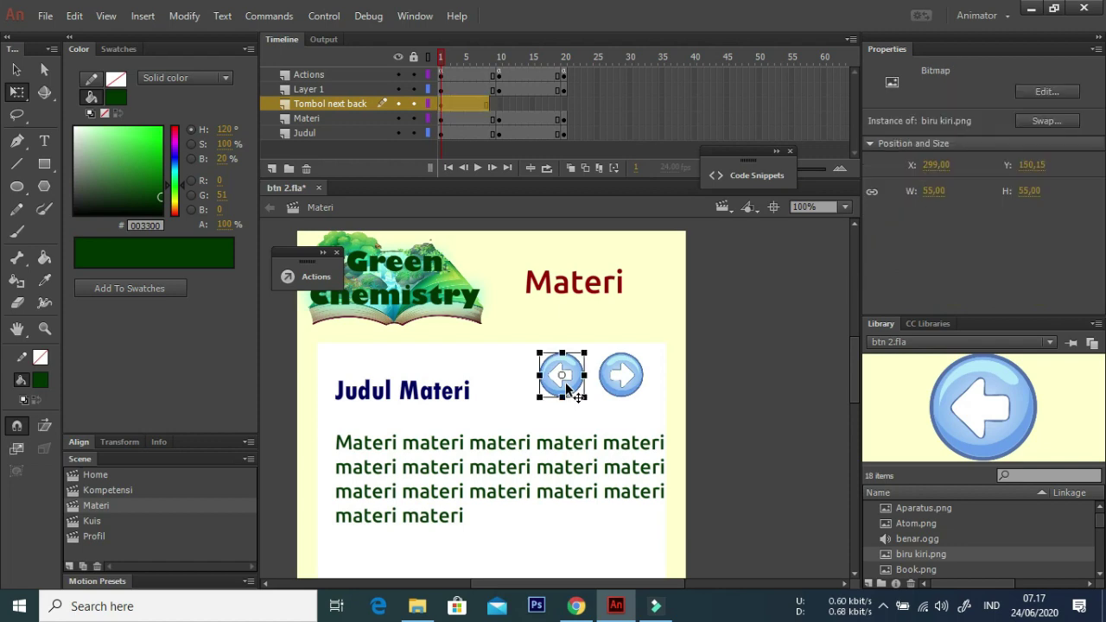
click(618, 374)
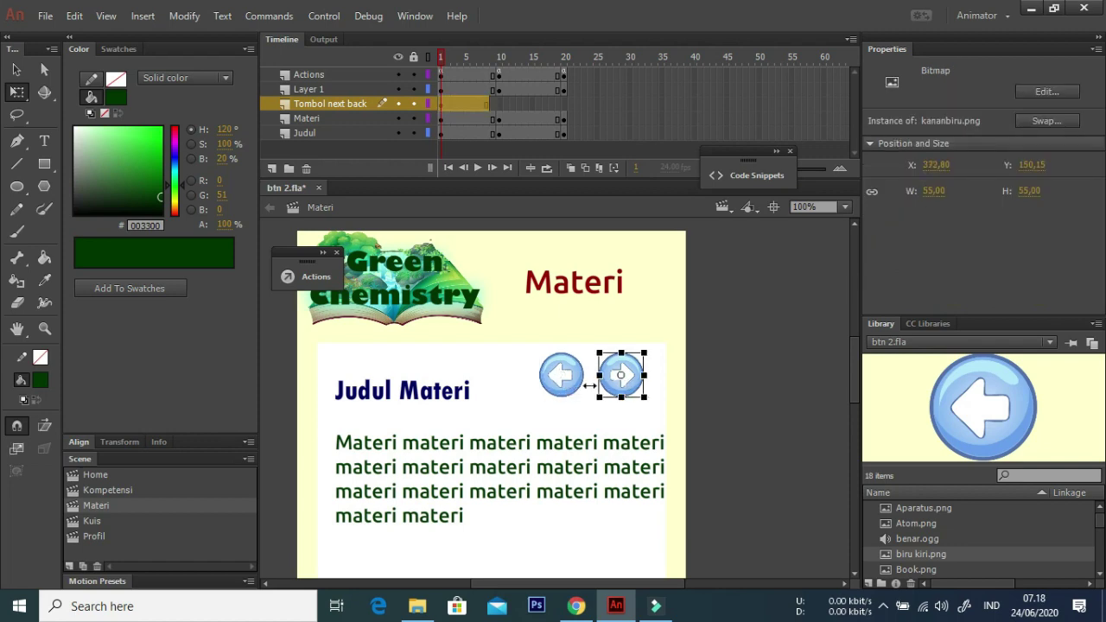
click(562, 381)
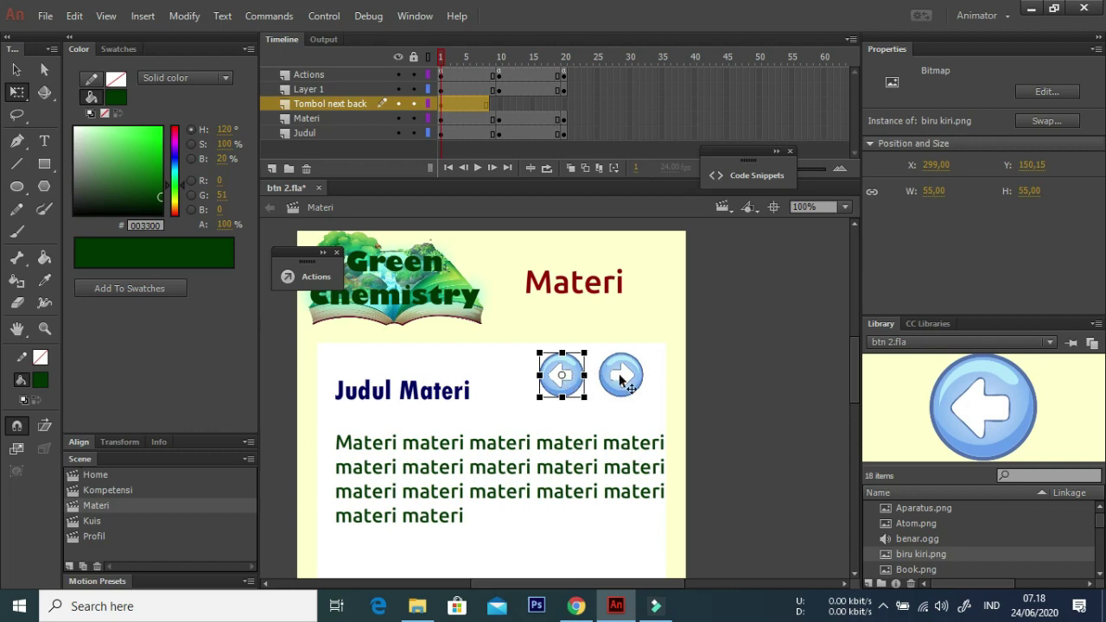
click(624, 385)
click(564, 386)
right_click(571, 389)
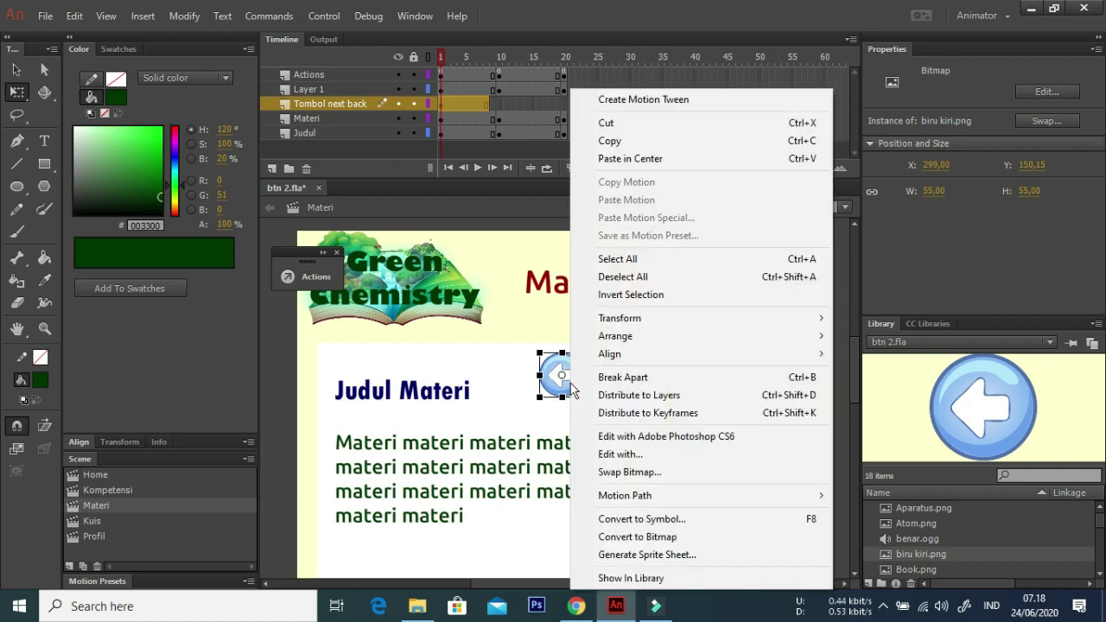
click(626, 518)
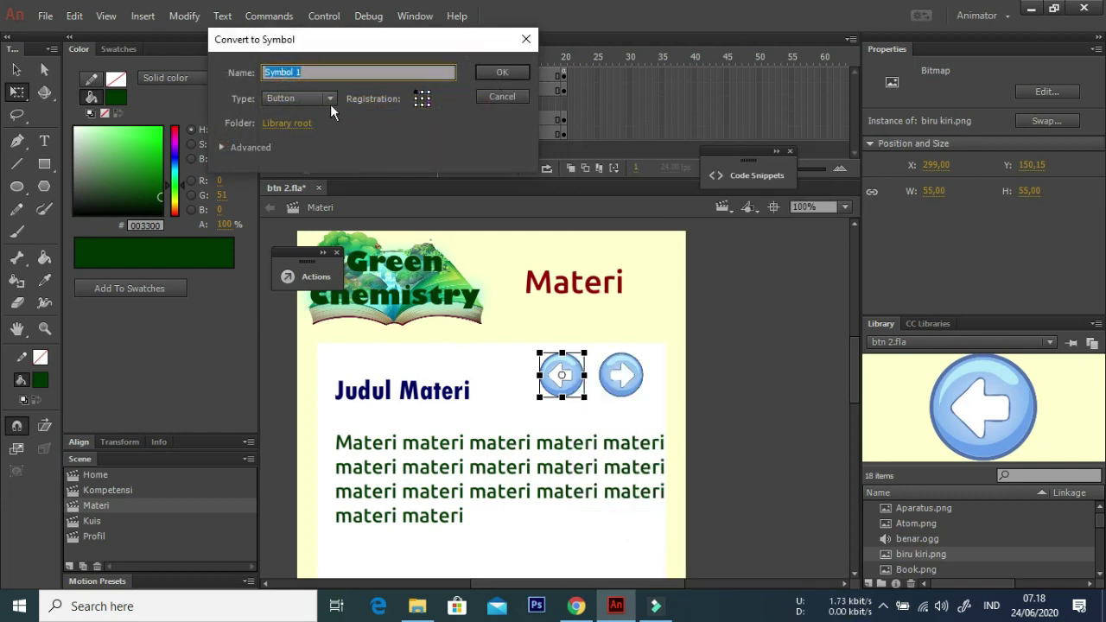
text(kiri)
click(499, 74)
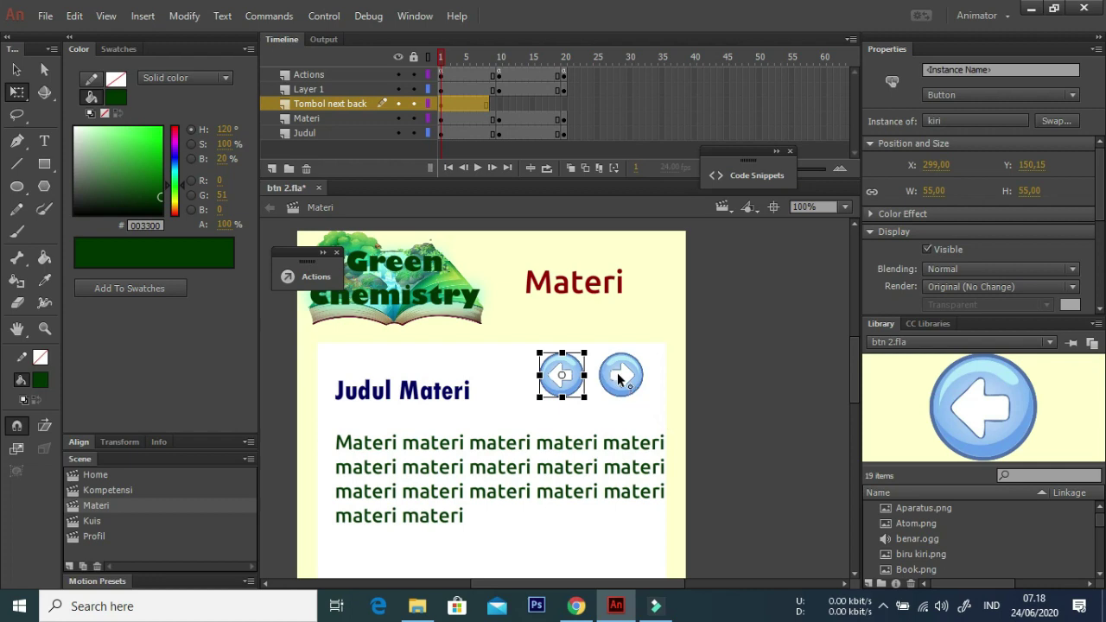
Convert the next-arrow image into a Button symbol named kanan
right_click(617, 380)
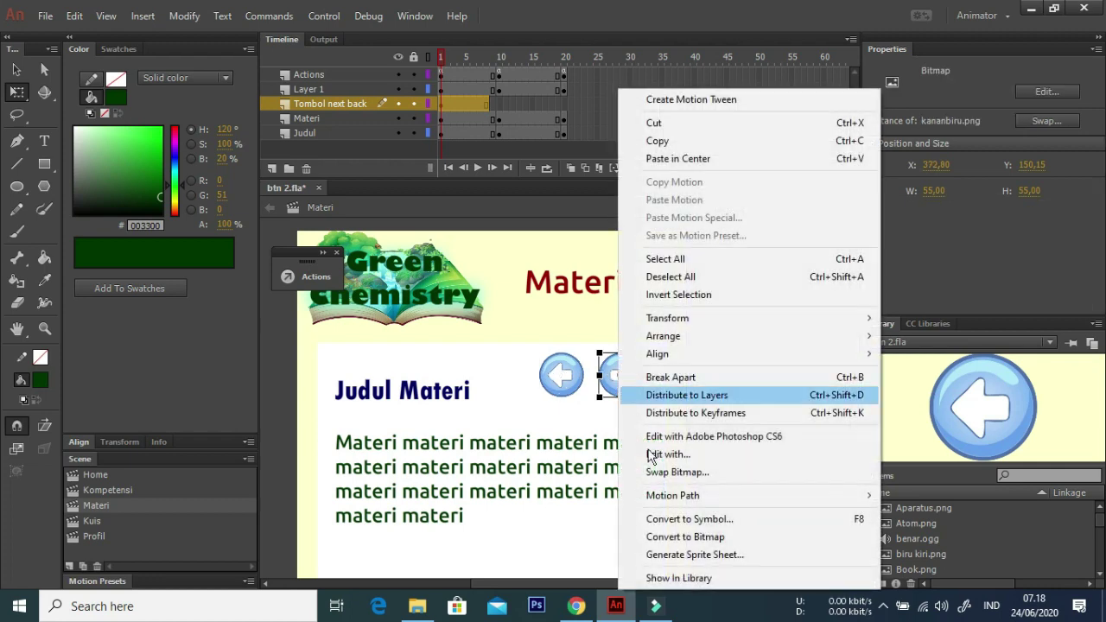
click(674, 528)
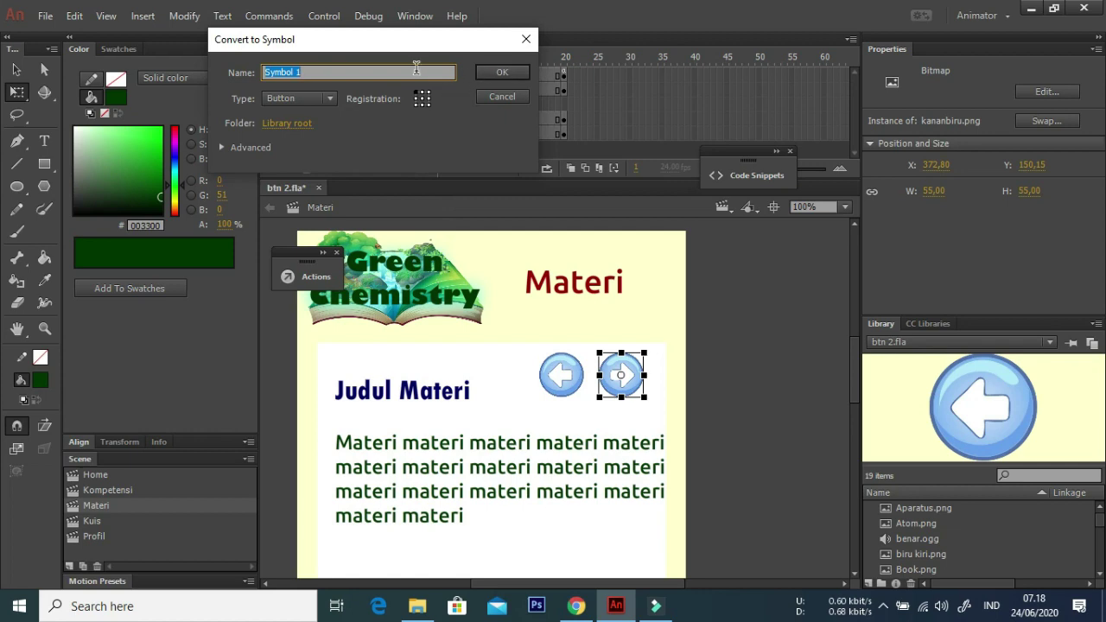
text(kanan)
click(502, 76)
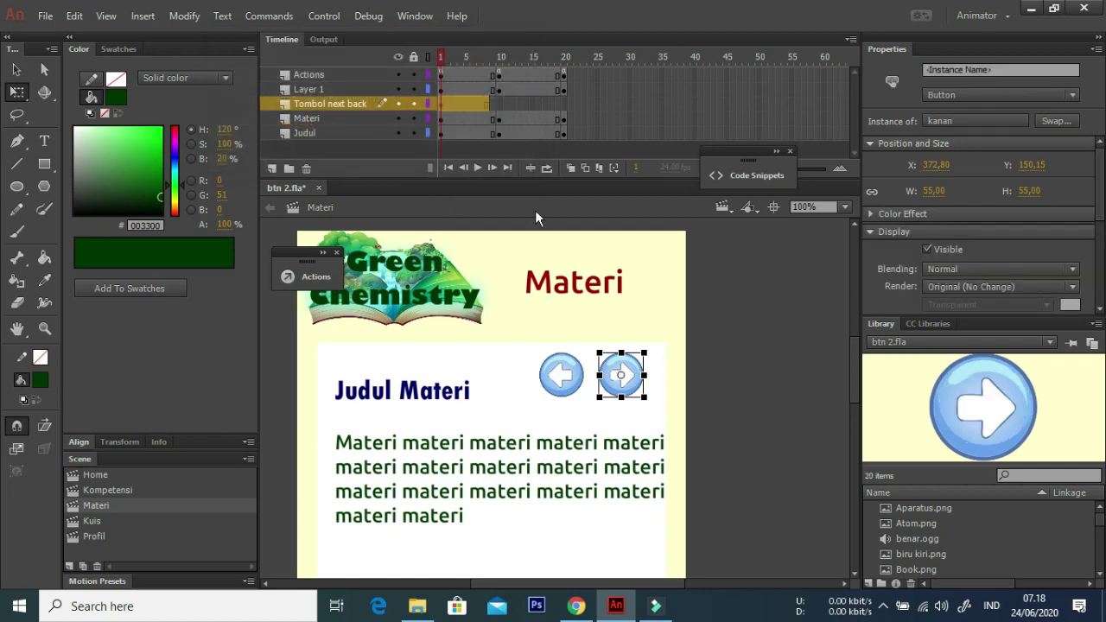
click(689, 370)
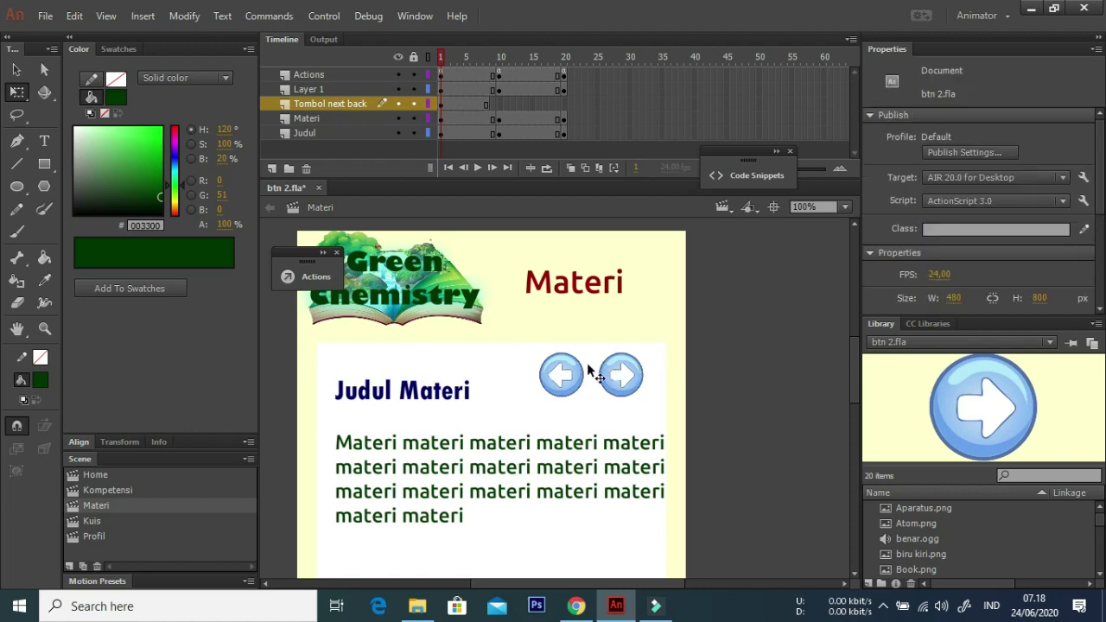
Add keyframes at frames 10 and 20 on Tombol next back so both arrow buttons carry over
click(499, 104)
right_click(499, 102)
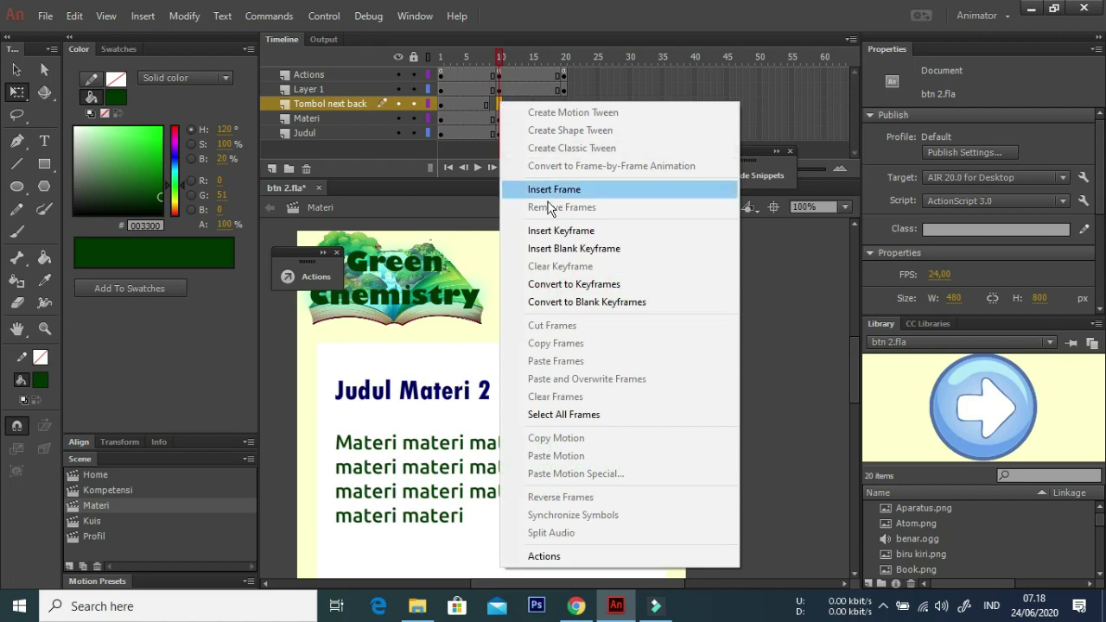
click(555, 230)
click(564, 102)
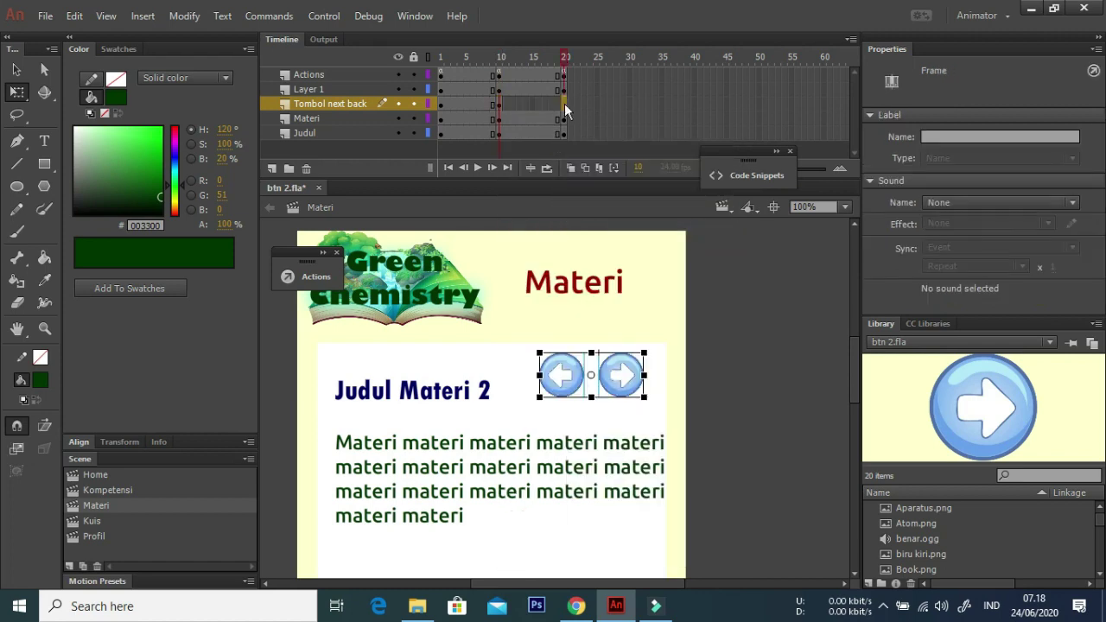
right_click(564, 103)
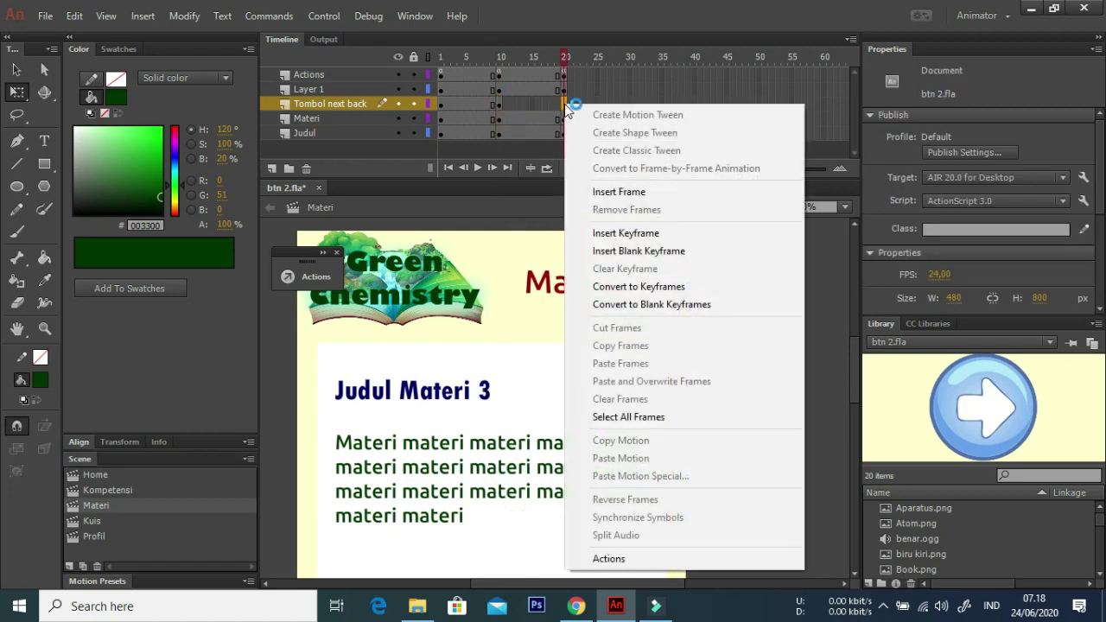
click(610, 234)
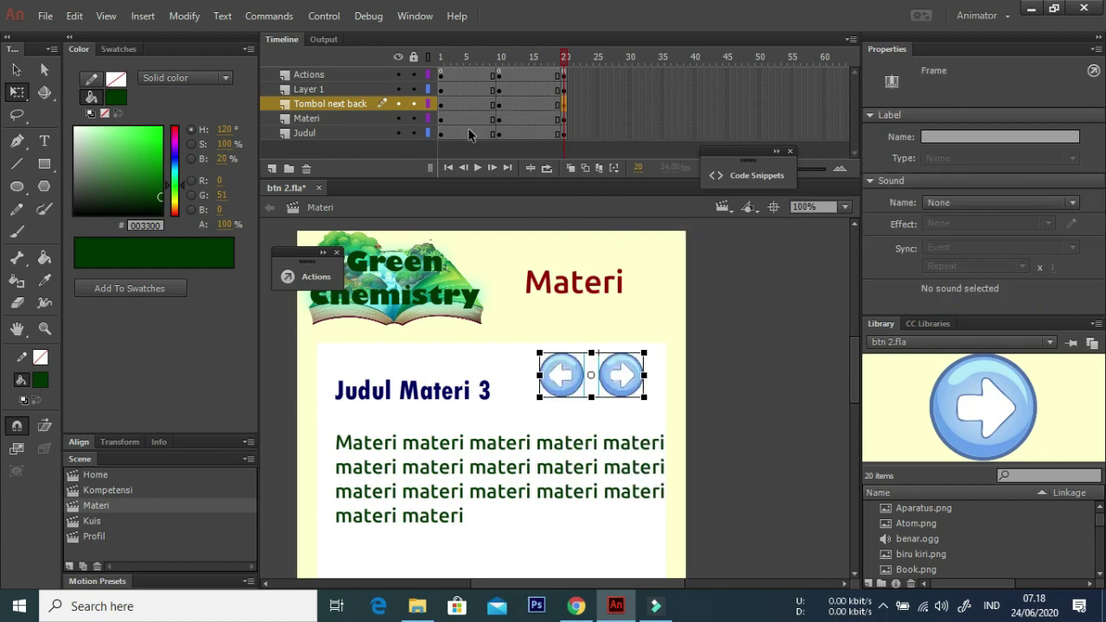
click(441, 104)
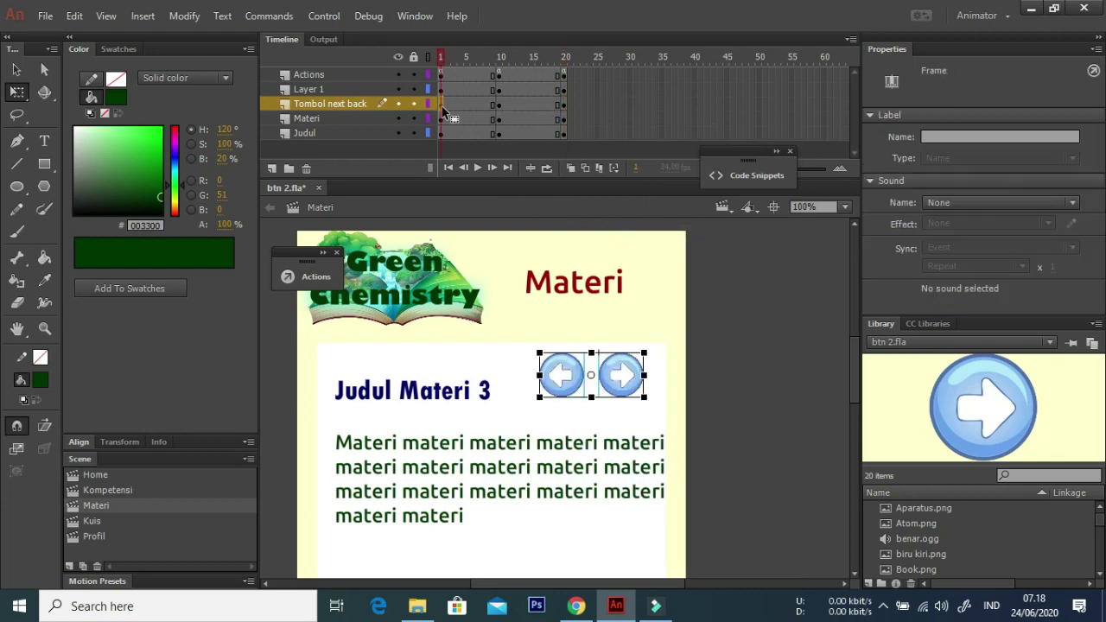
Delete the back-arrow button from frame 1 of the Tombol next back layer
click(721, 338)
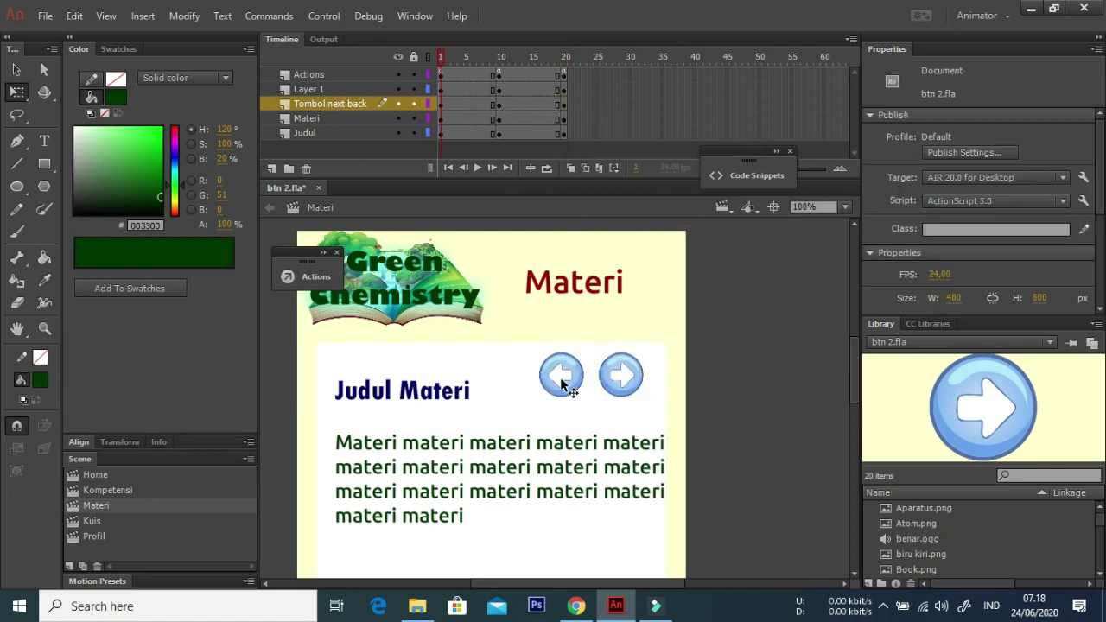
click(442, 104)
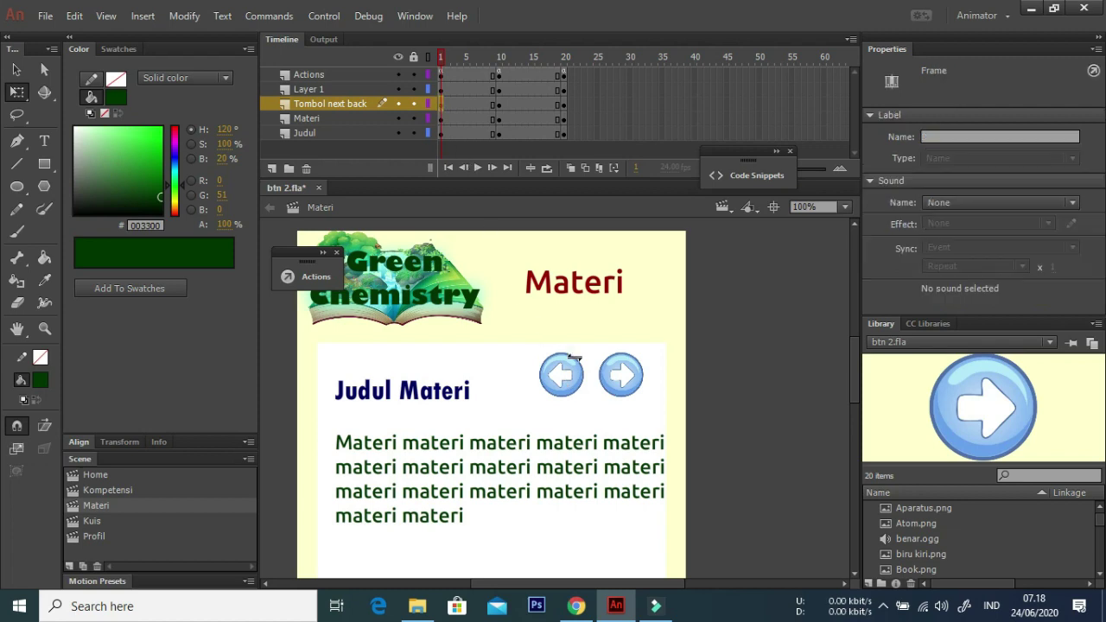
click(503, 379)
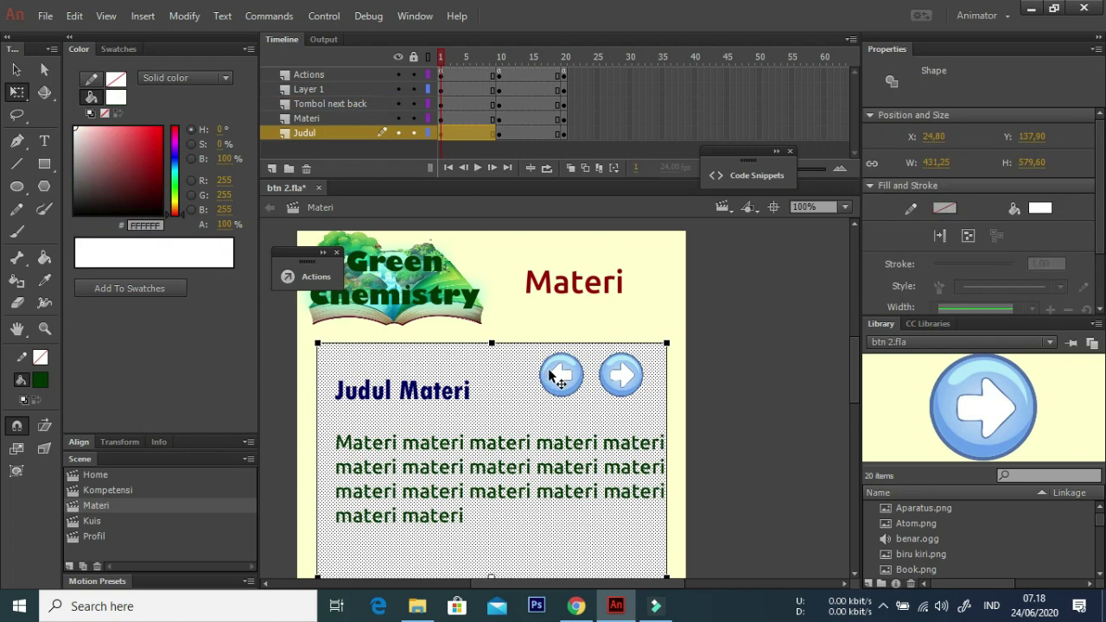
click(551, 374)
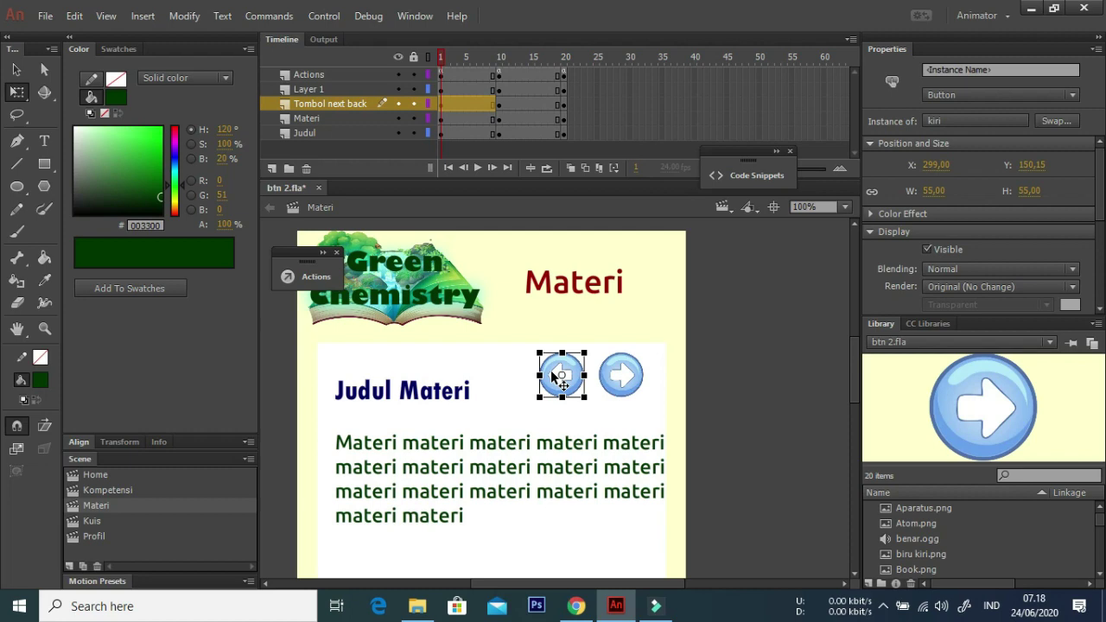
key(Delete)
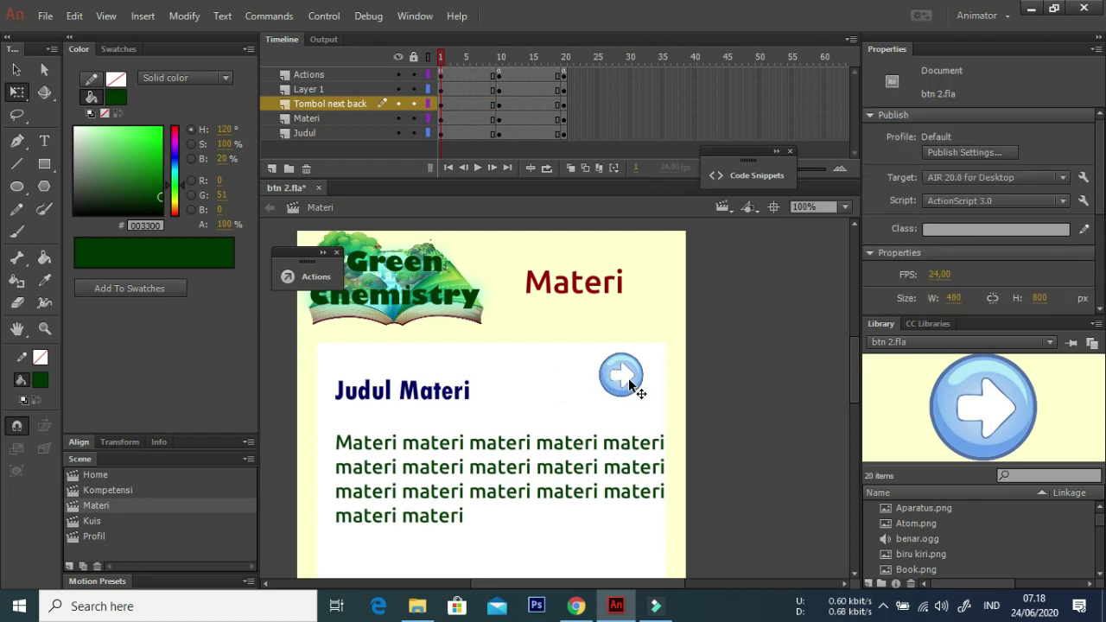
Select the kanan next-arrow button on frame 1 and go to its Instance Name field
click(629, 385)
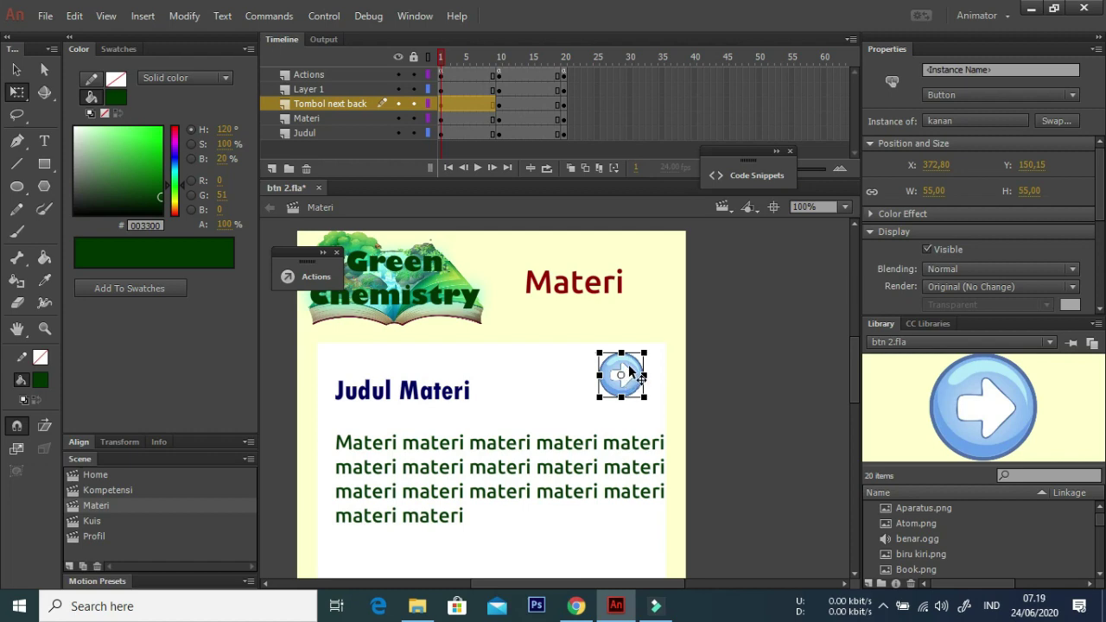
right_click(630, 372)
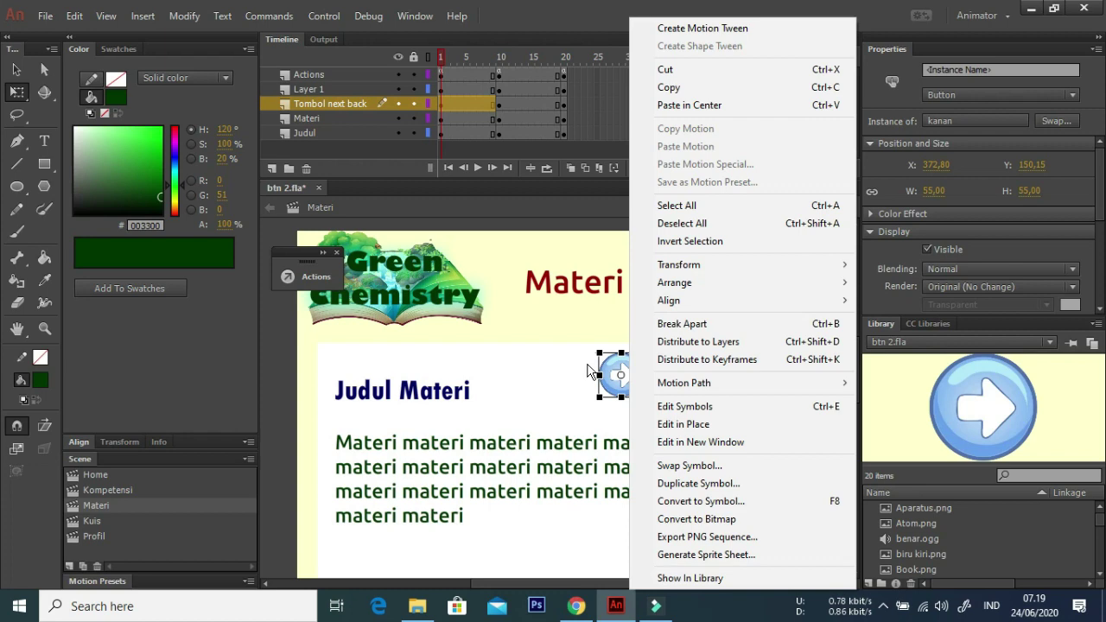
click(588, 371)
click(679, 371)
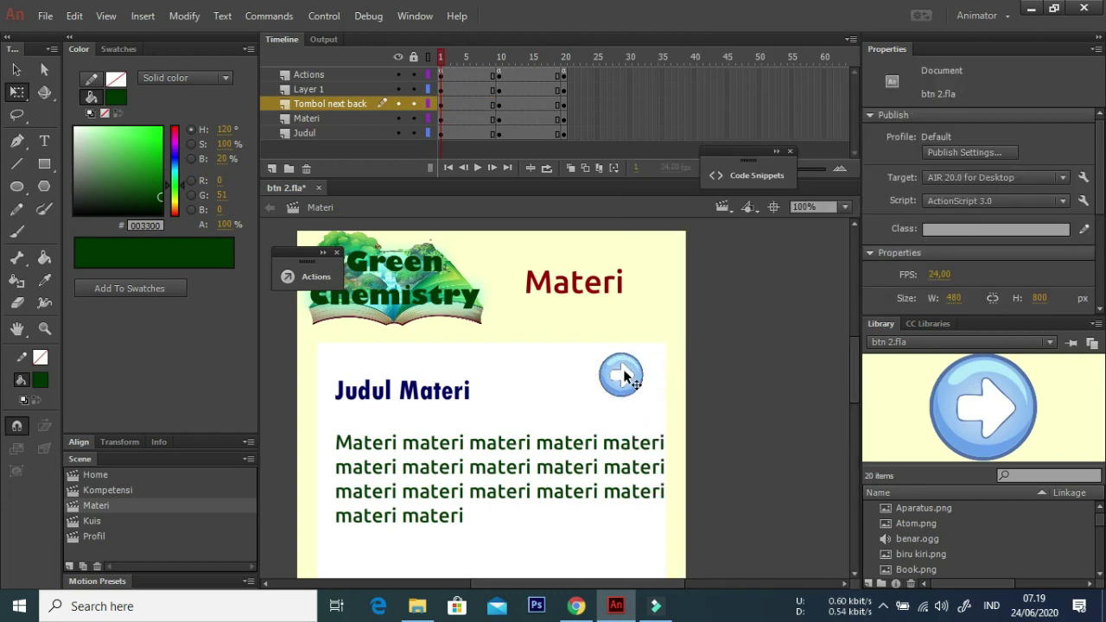
click(627, 376)
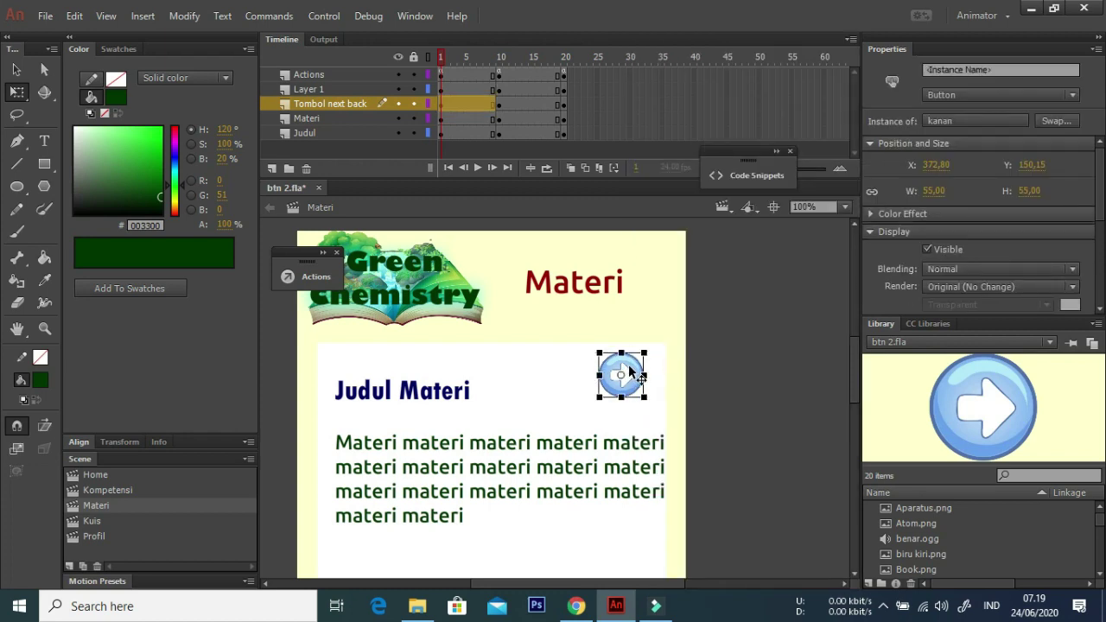
click(937, 69)
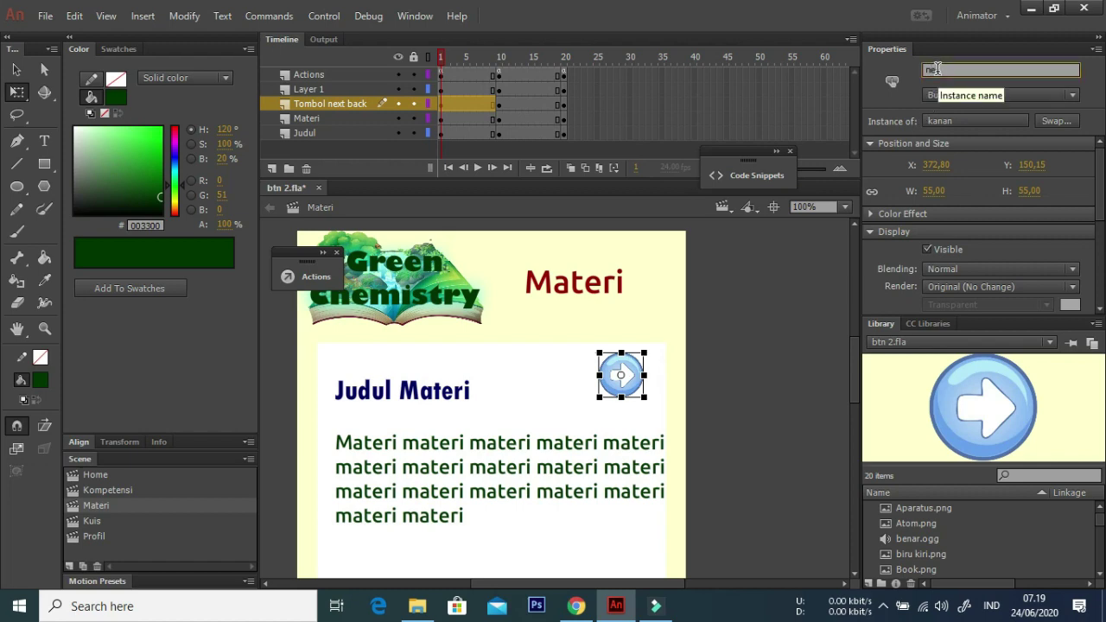
Name the next-arrow button instance next_btn and bring up the Code Snippets list
text(next_)
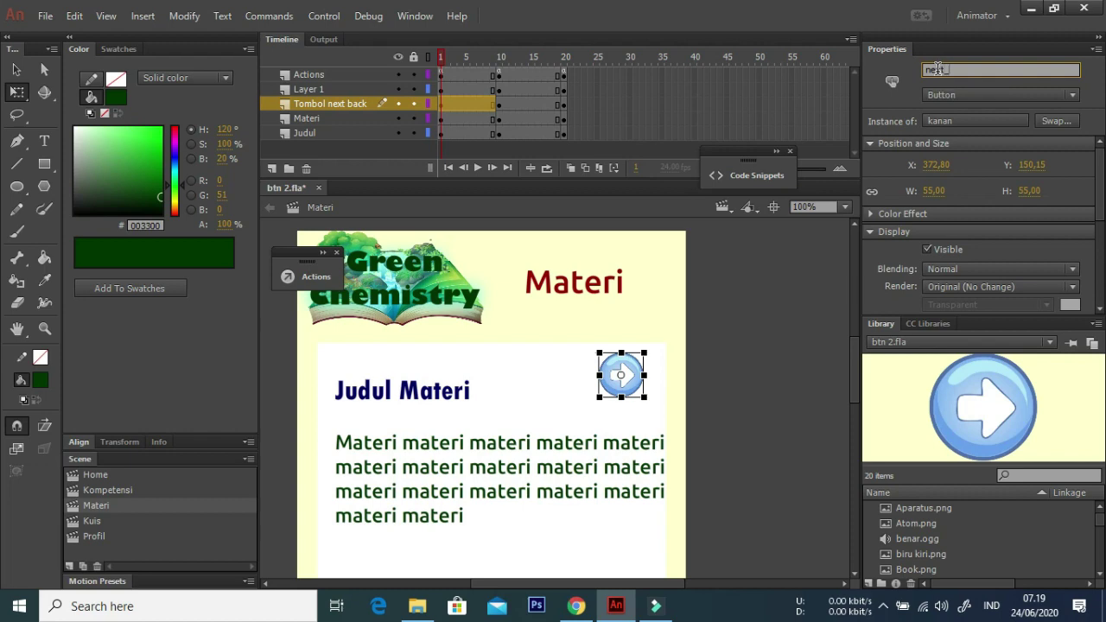
text(btn)
click(659, 380)
click(631, 374)
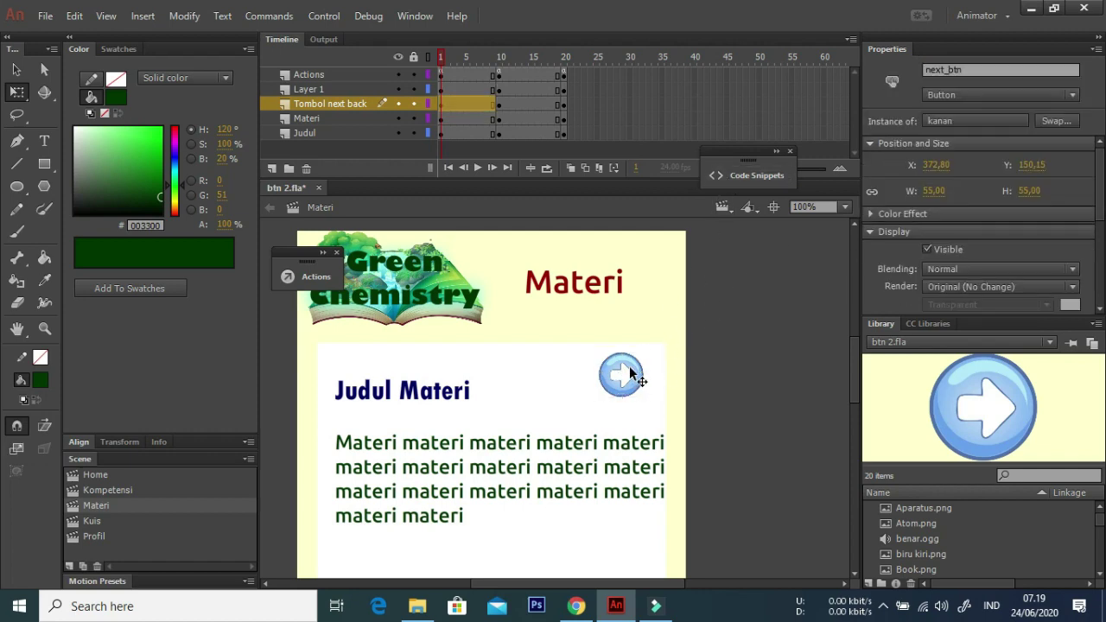
click(731, 173)
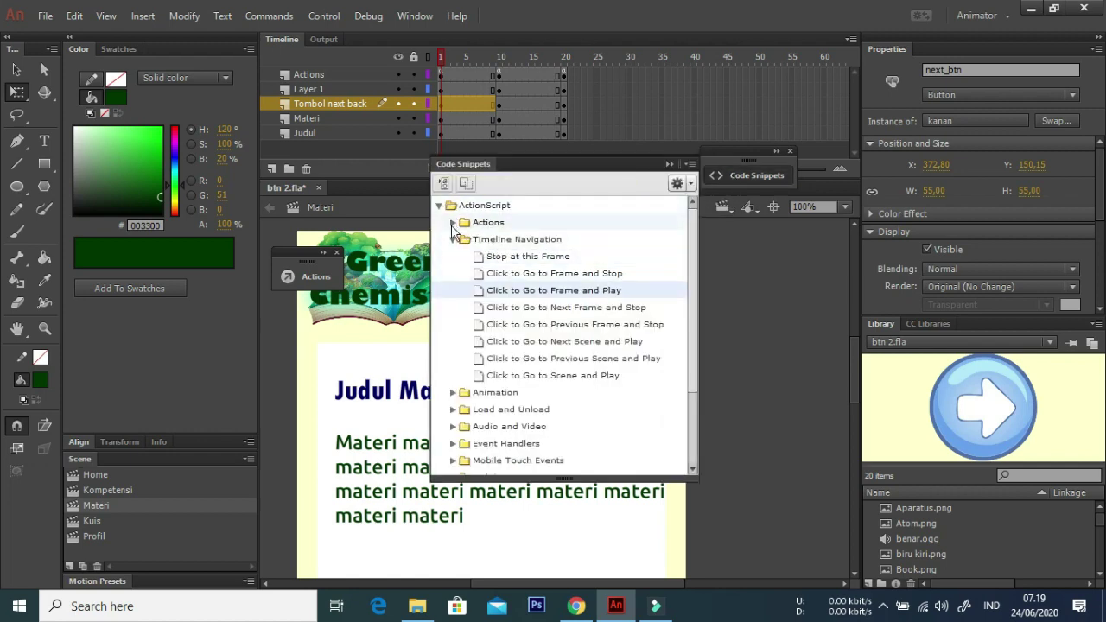
Add the click-to-go-to-frame-and-play snippet for next_btn and delete its comment block
double_click(513, 294)
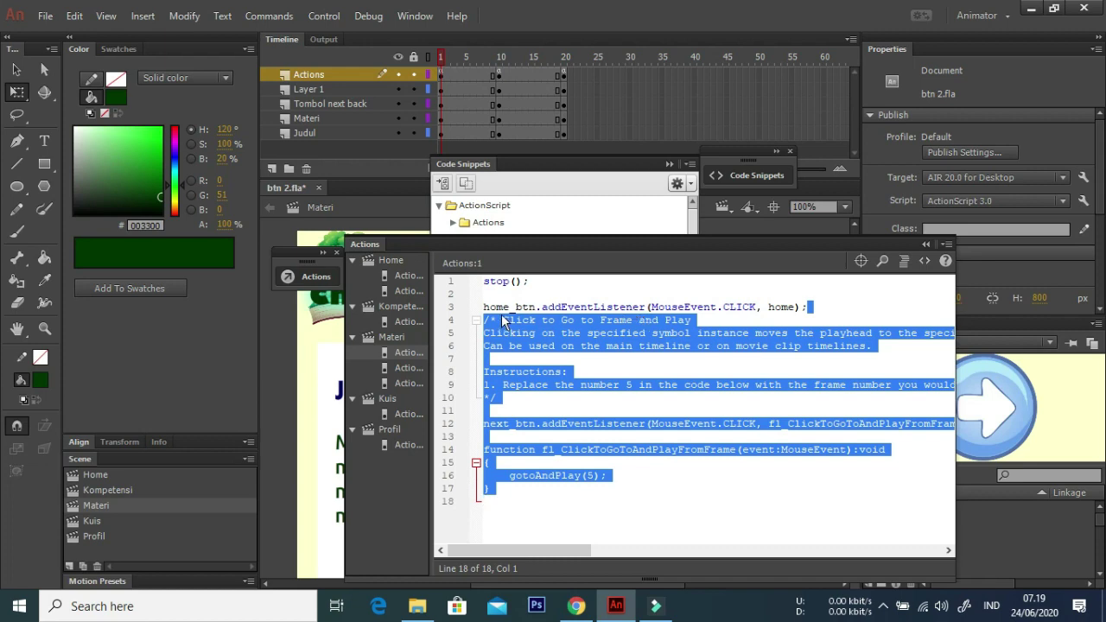
click(537, 409)
drag(501, 409, 473, 319)
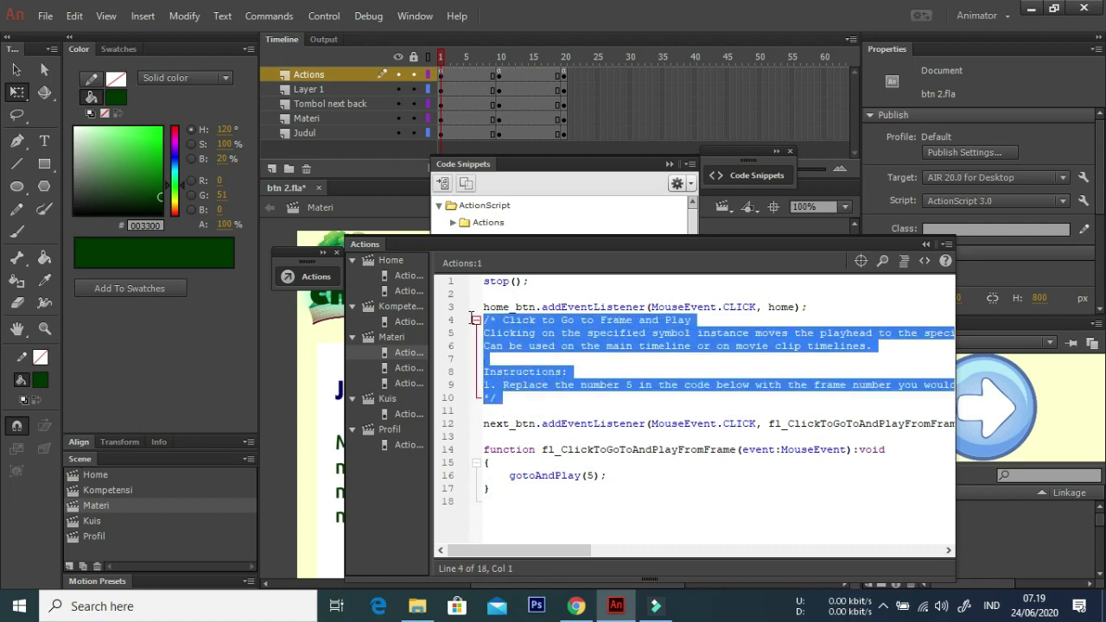
key(BackSpace)
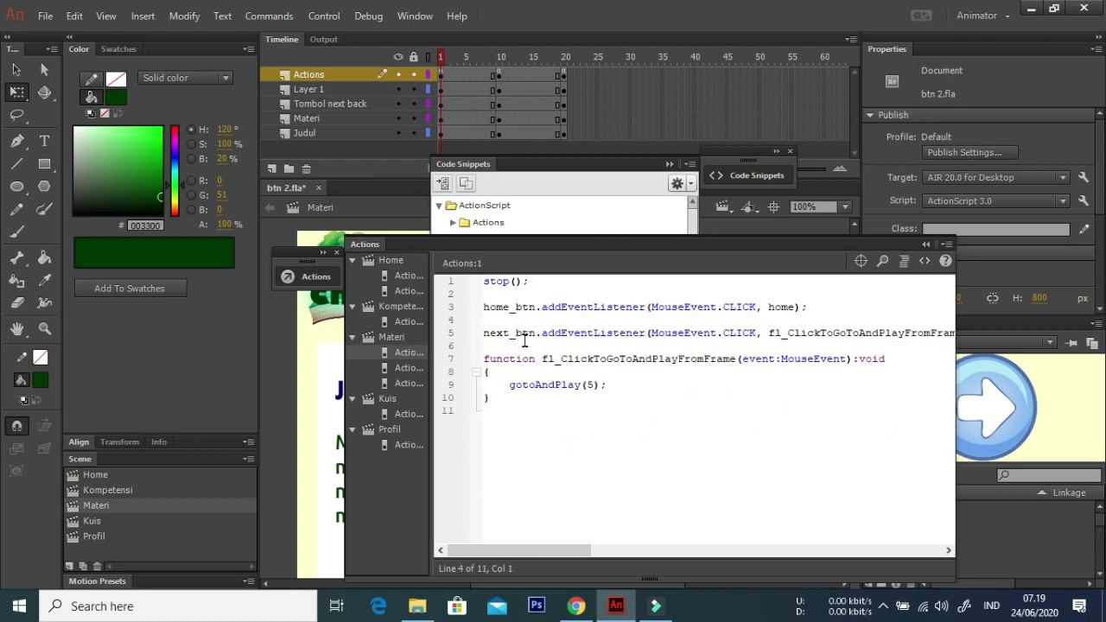
Widen the Actions panel so line 5's full handler name is visible
click(768, 334)
drag(771, 335, 900, 343)
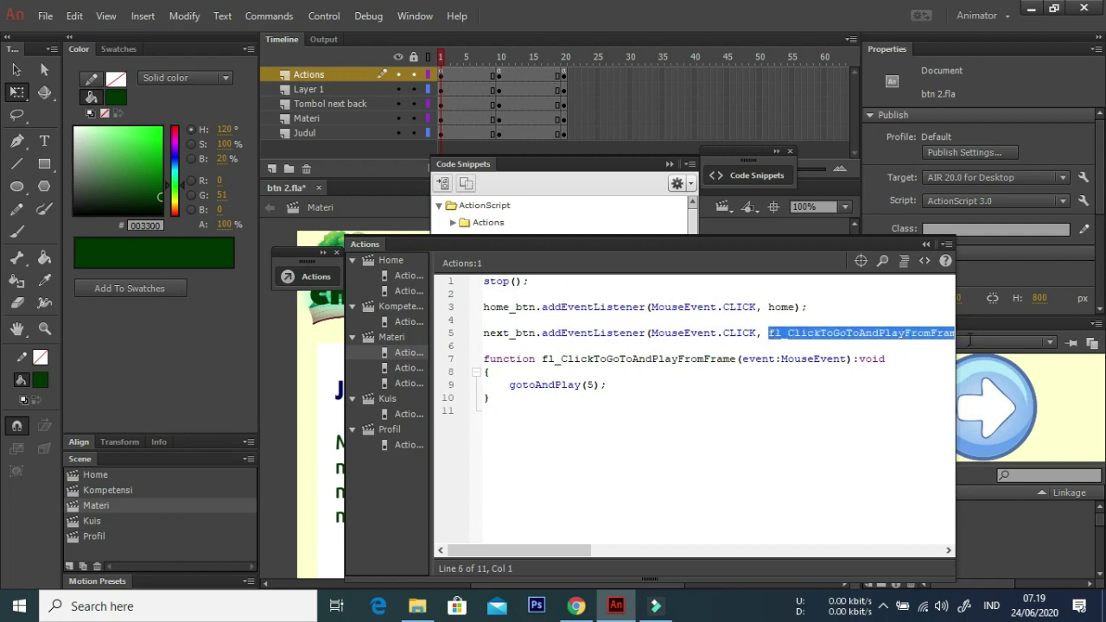
key(shift+Up)
key(shift+Up)
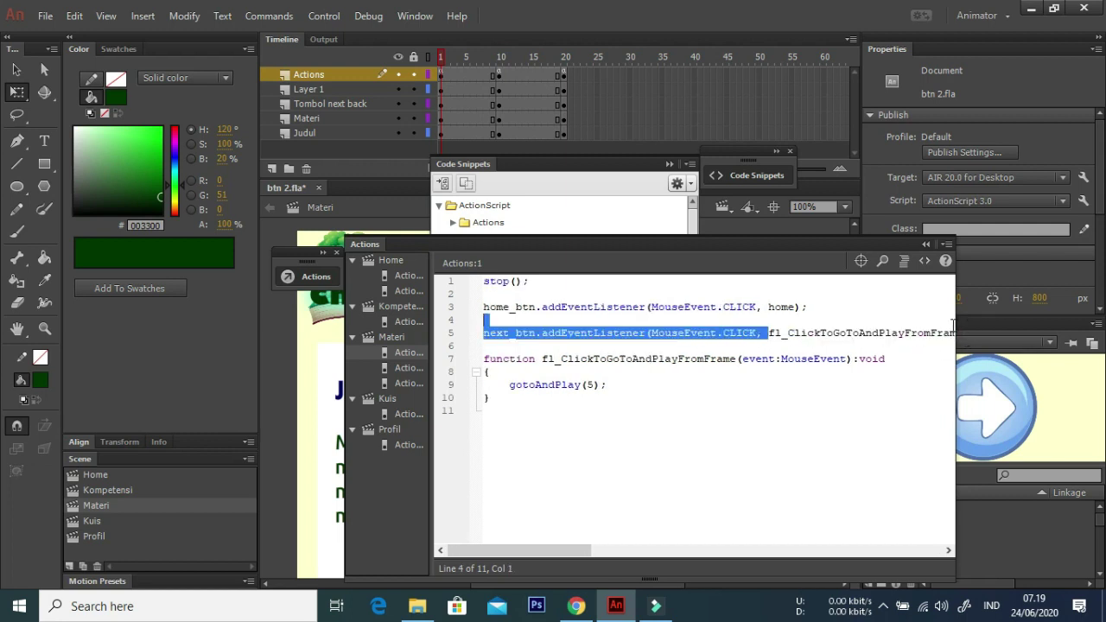
shift+click(944, 333)
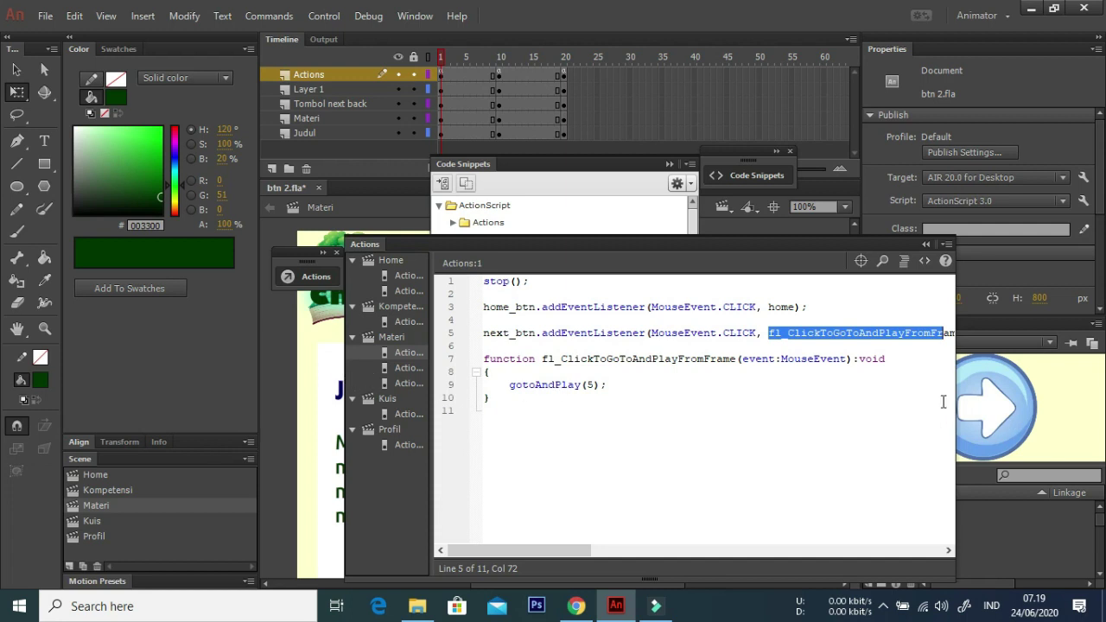
drag(1005, 402, 1032, 402)
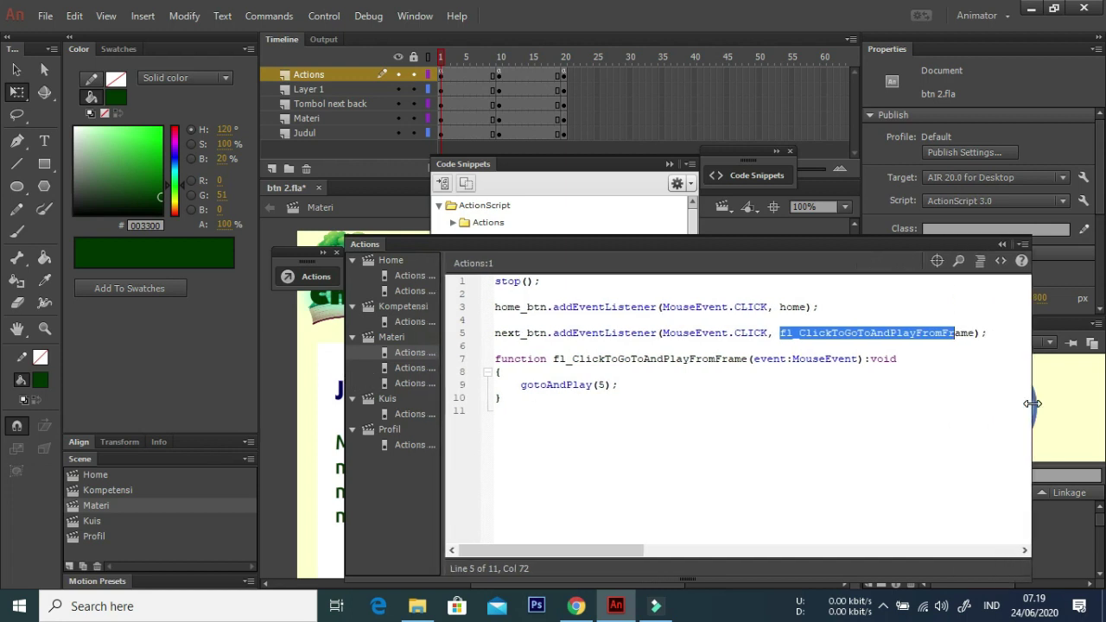
click(974, 333)
Rename the handler to maju on both lines, change gotoAndPlay(5) to 10, and close the code panels
drag(976, 334, 779, 335)
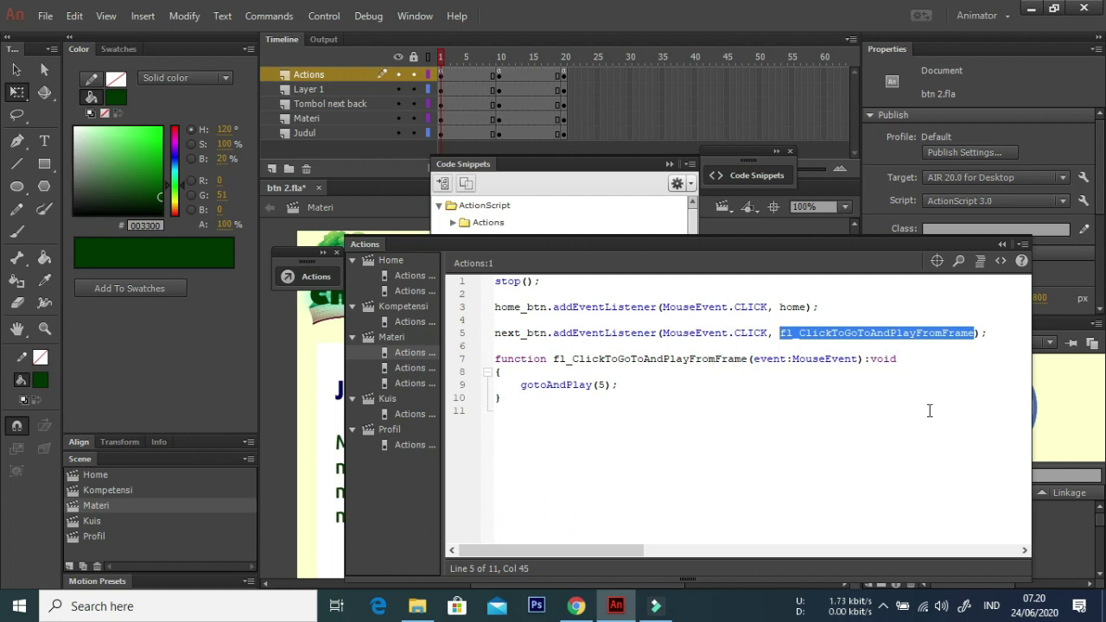
text(maju)
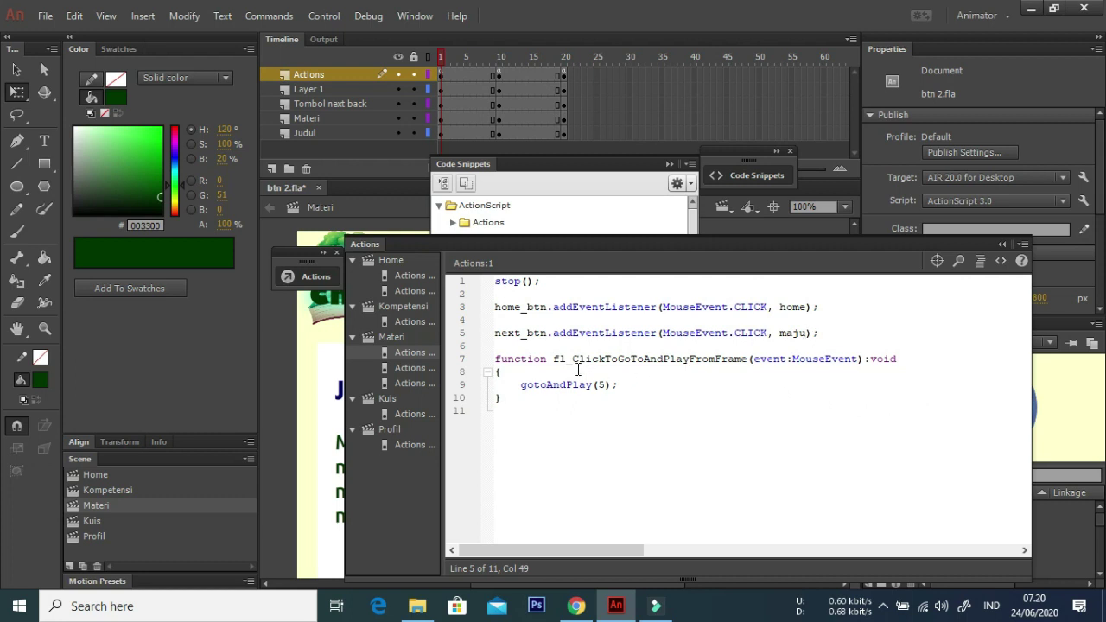
drag(553, 359, 748, 359)
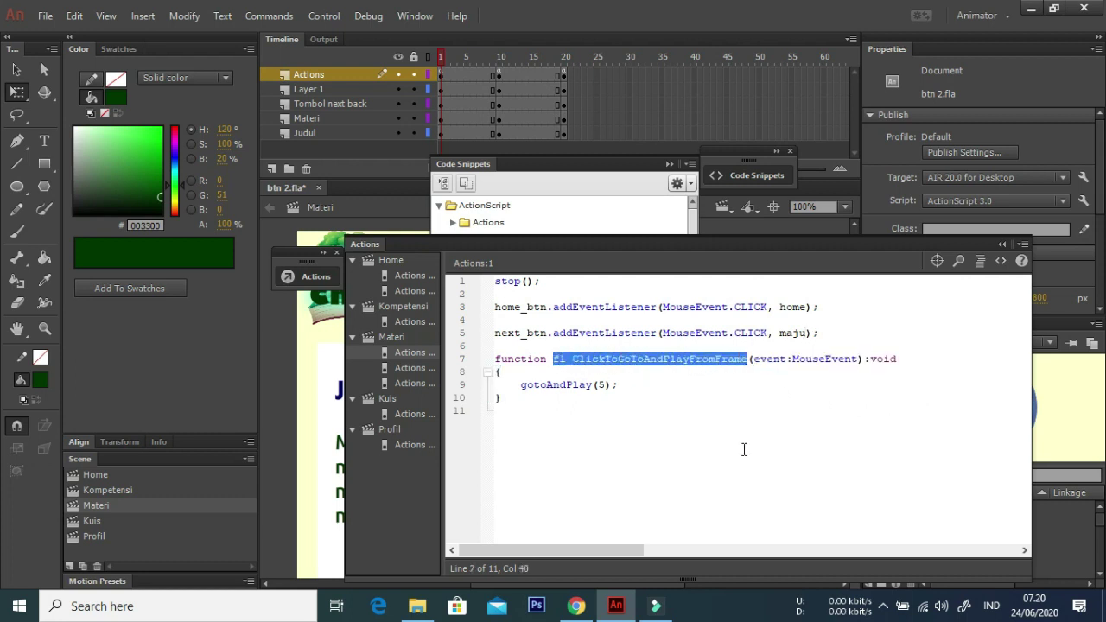
text(maju)
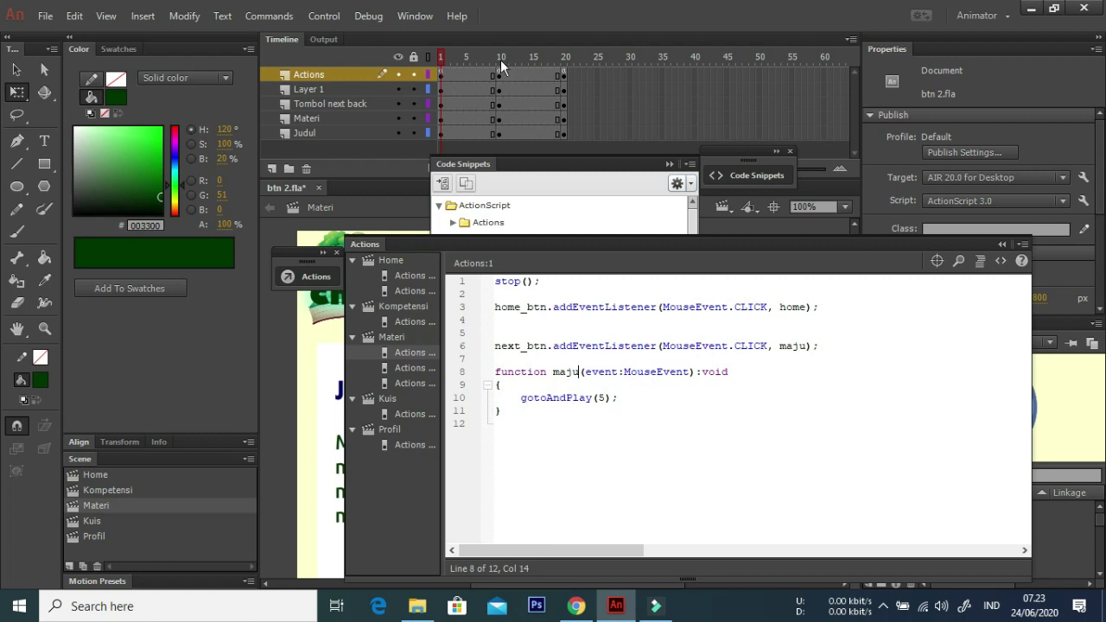
double_click(599, 397)
text(10)
click(999, 246)
click(667, 164)
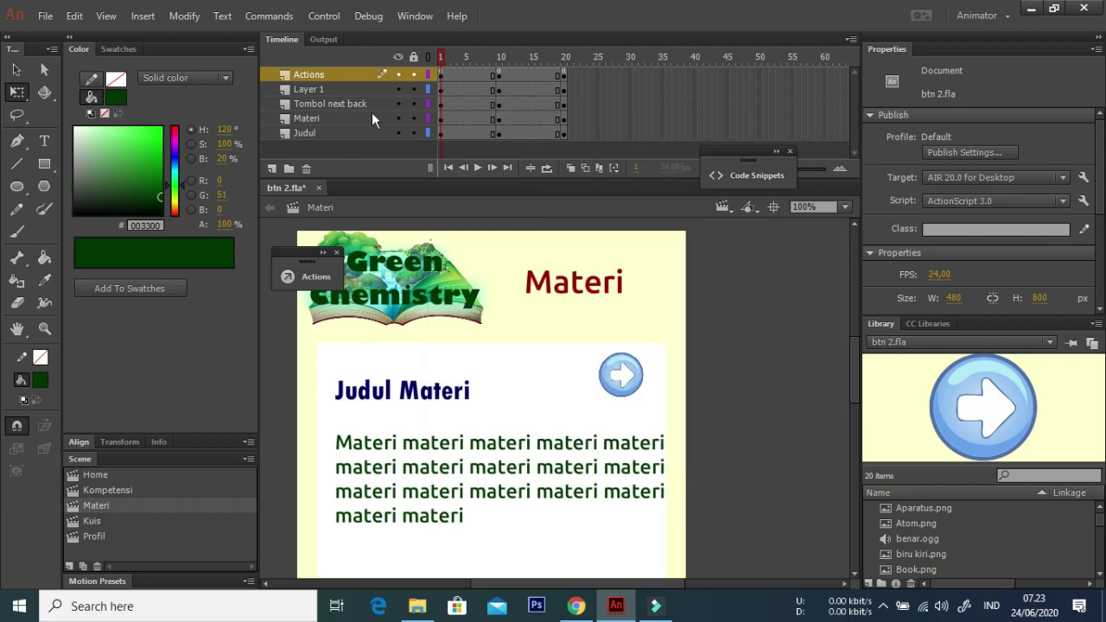
On frame 10, give the left arrow button the instance name back_btn
click(499, 104)
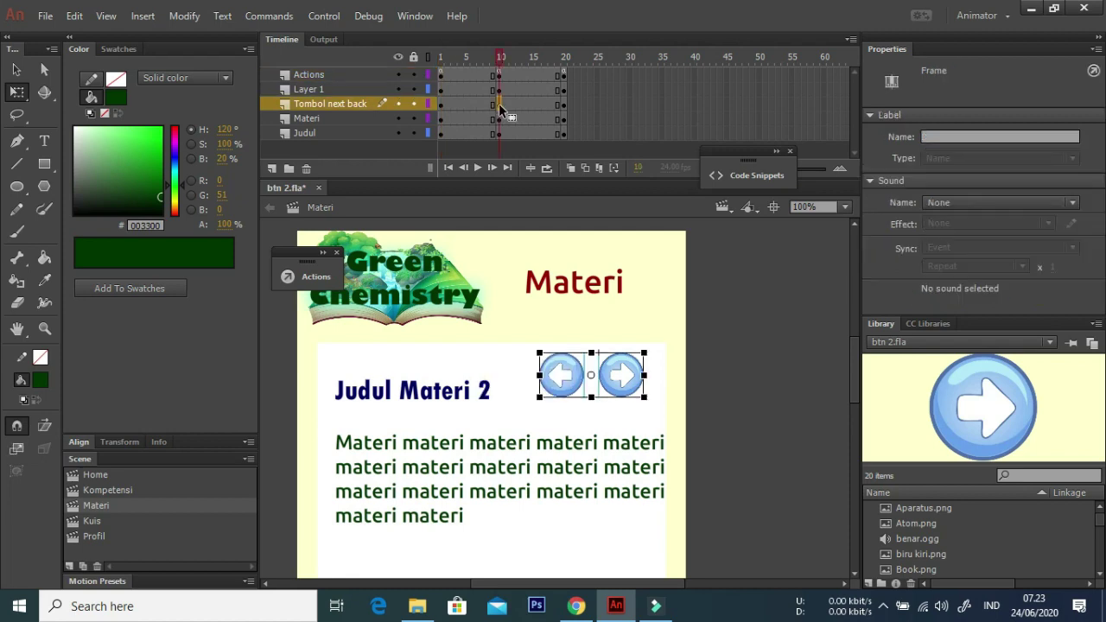
click(703, 381)
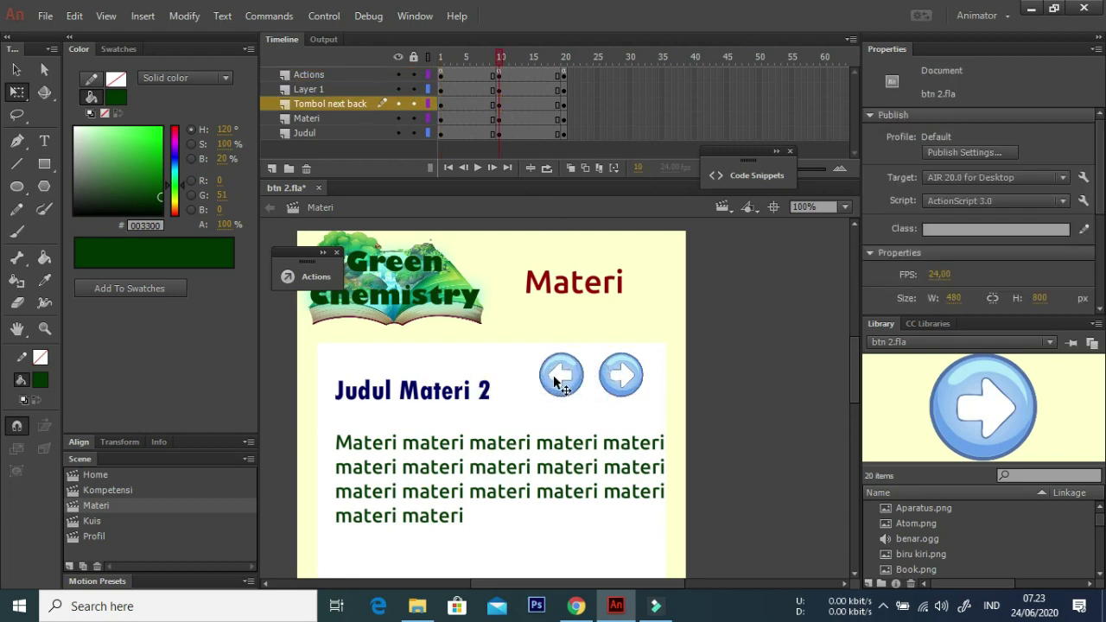
click(553, 375)
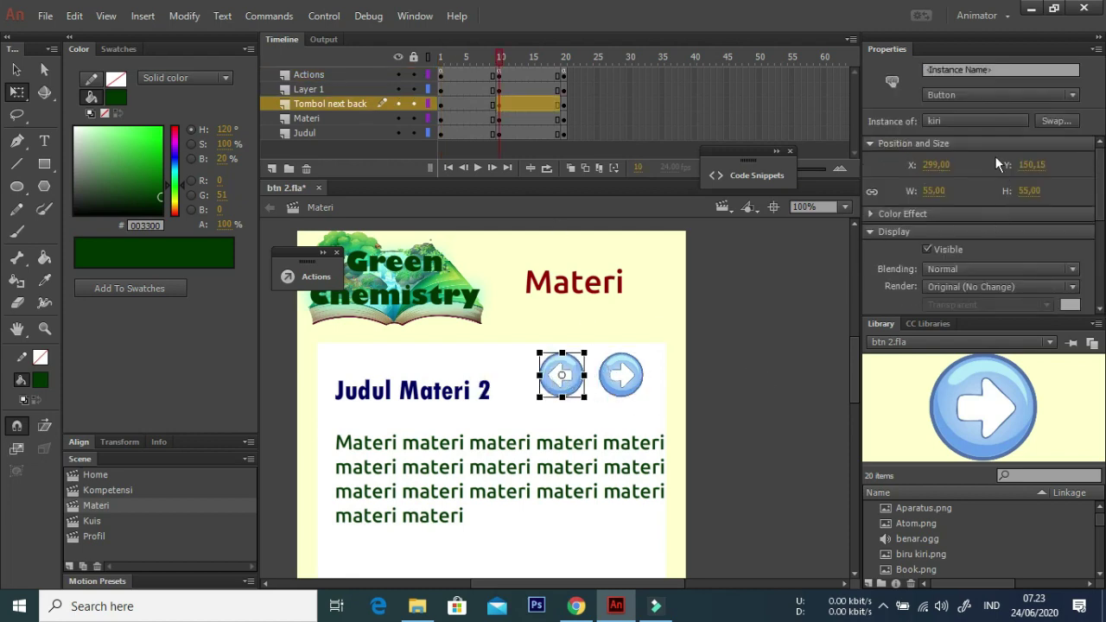
click(942, 70)
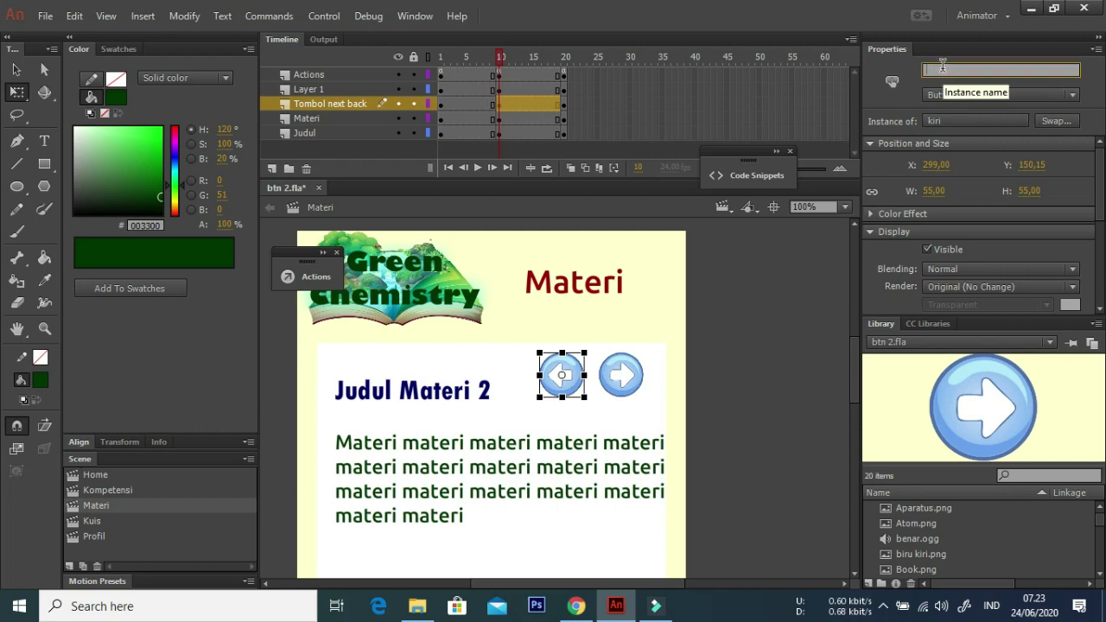
text(back_)
text(btn)
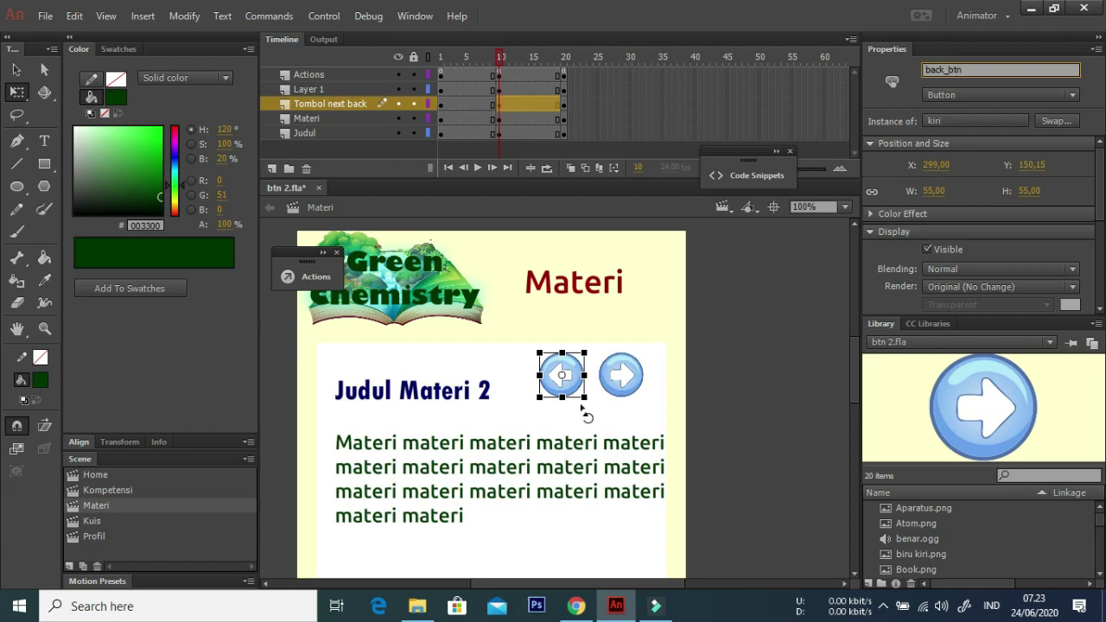
Give the right arrow button on frame 10 the instance name next_btn
click(620, 375)
click(941, 69)
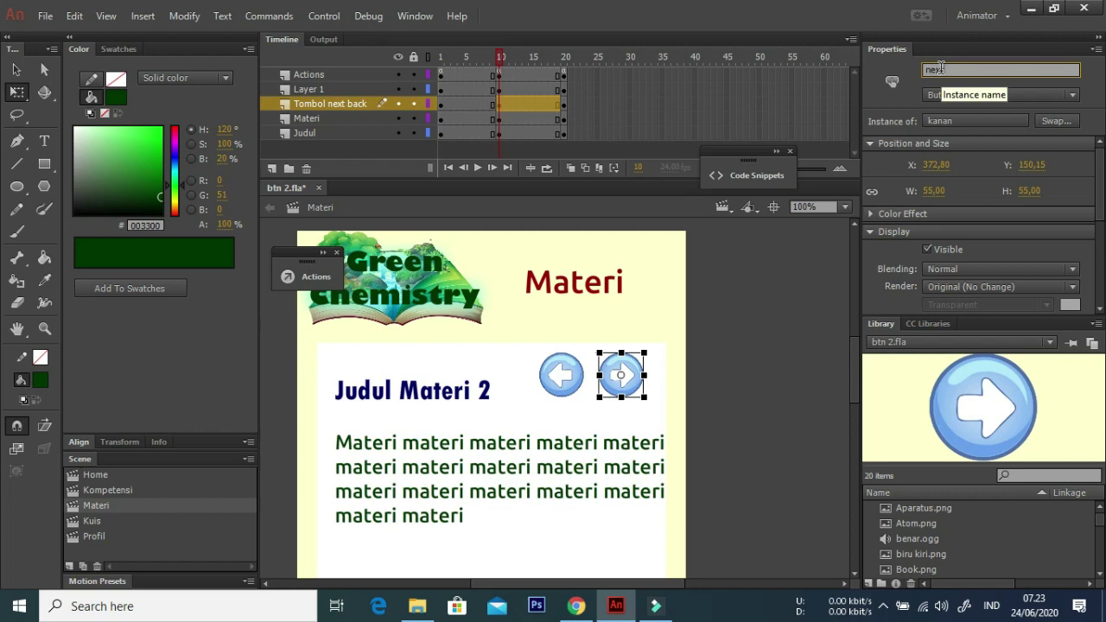
text(next_btn)
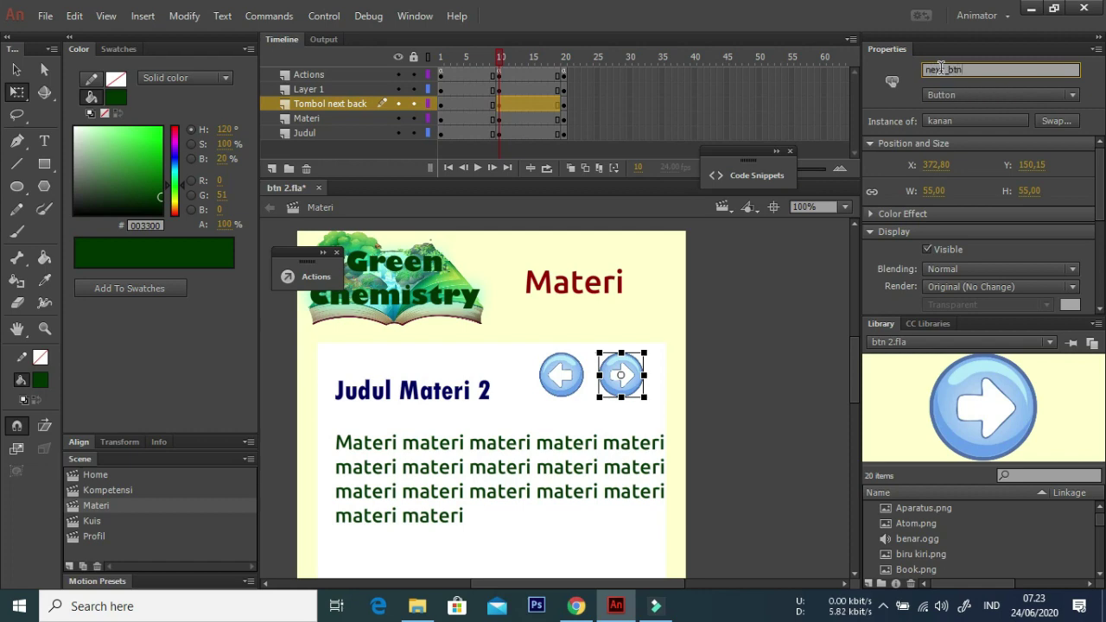
click(568, 377)
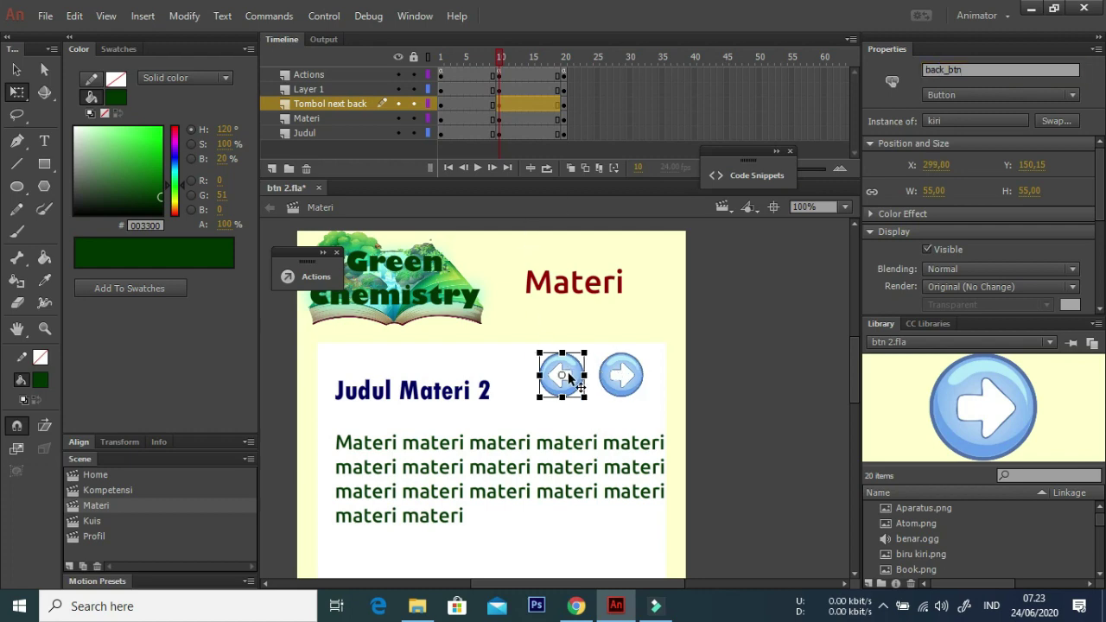
right_click(573, 380)
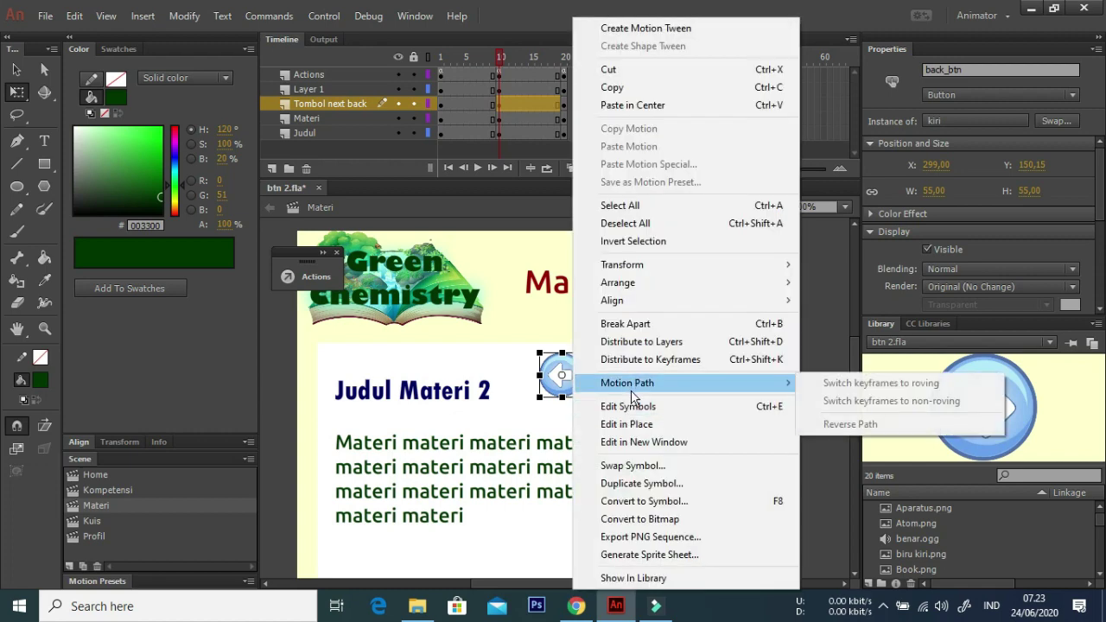
click(729, 376)
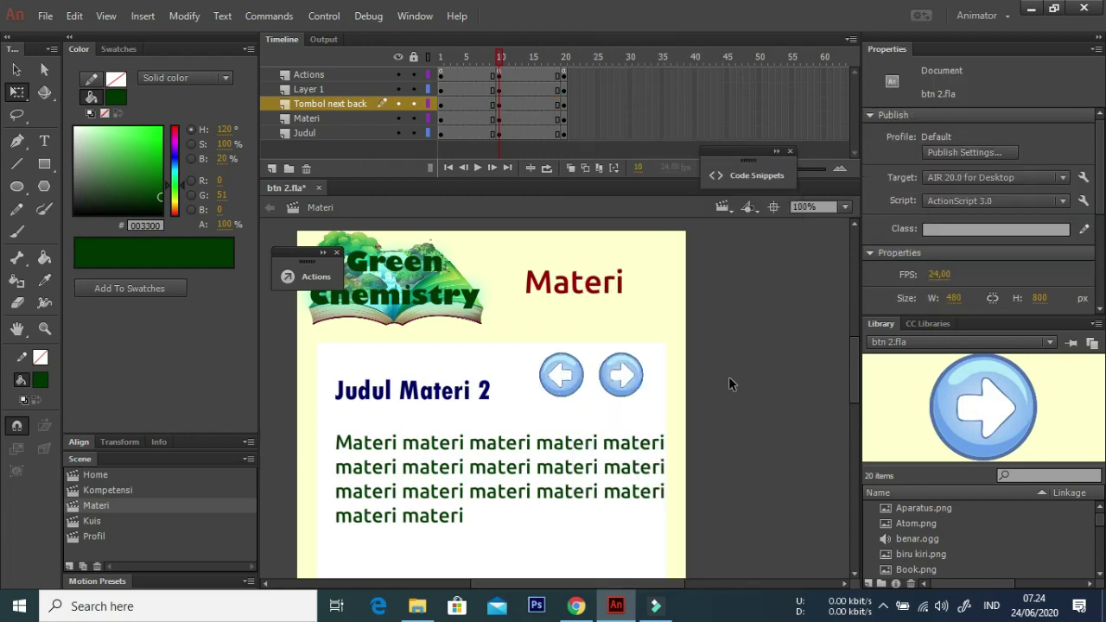
click(574, 385)
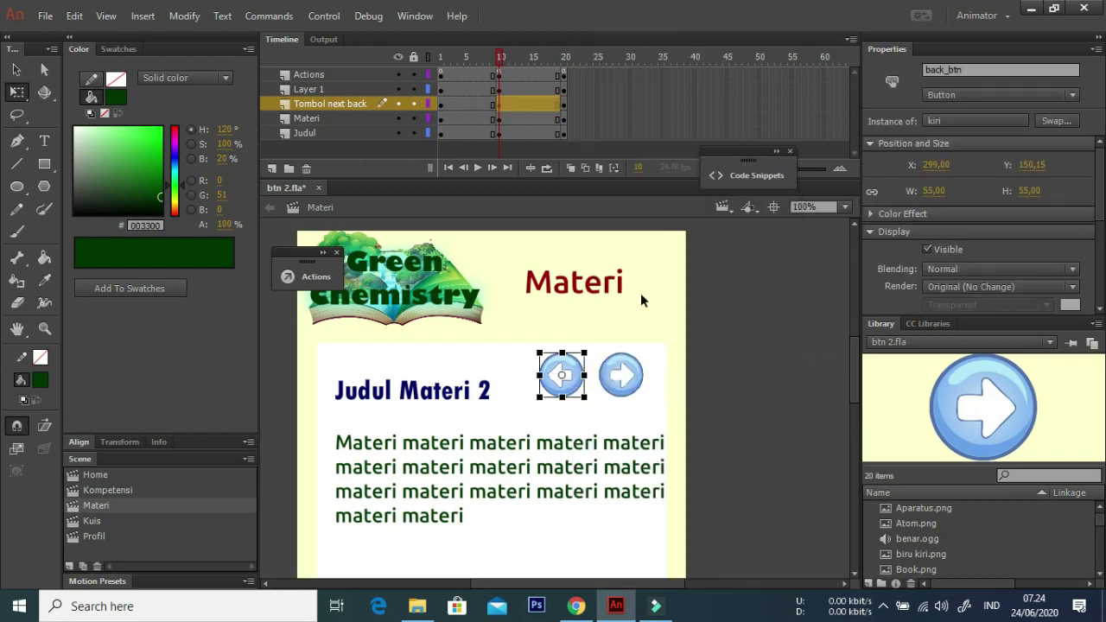
Insert the Click to Go to Frame and Play snippet for back_btn and delete its comment block
click(720, 177)
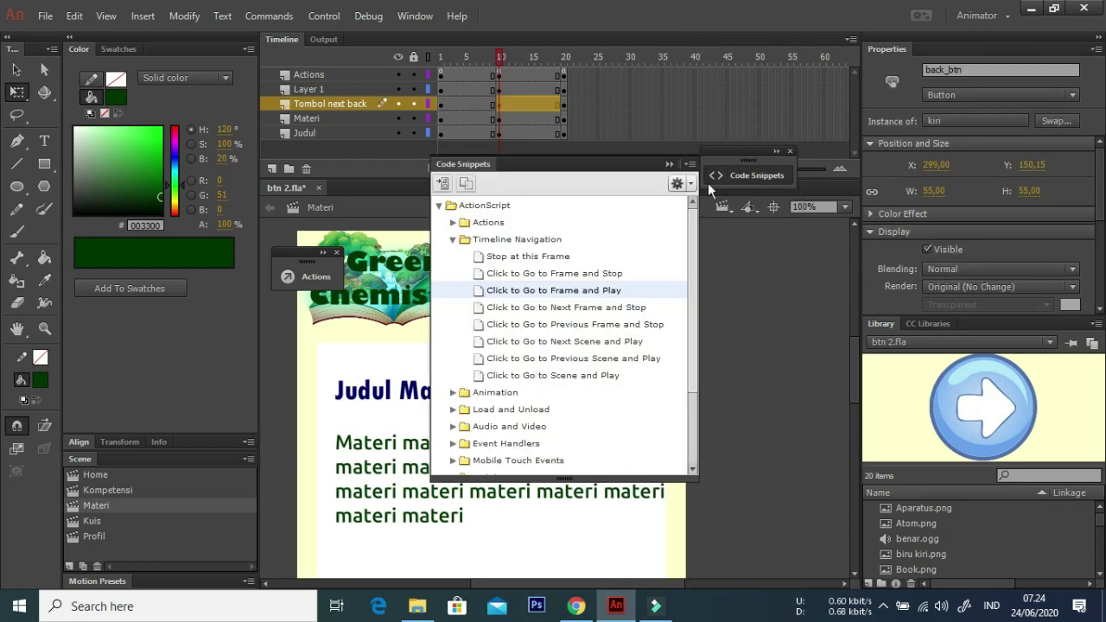
double_click(575, 292)
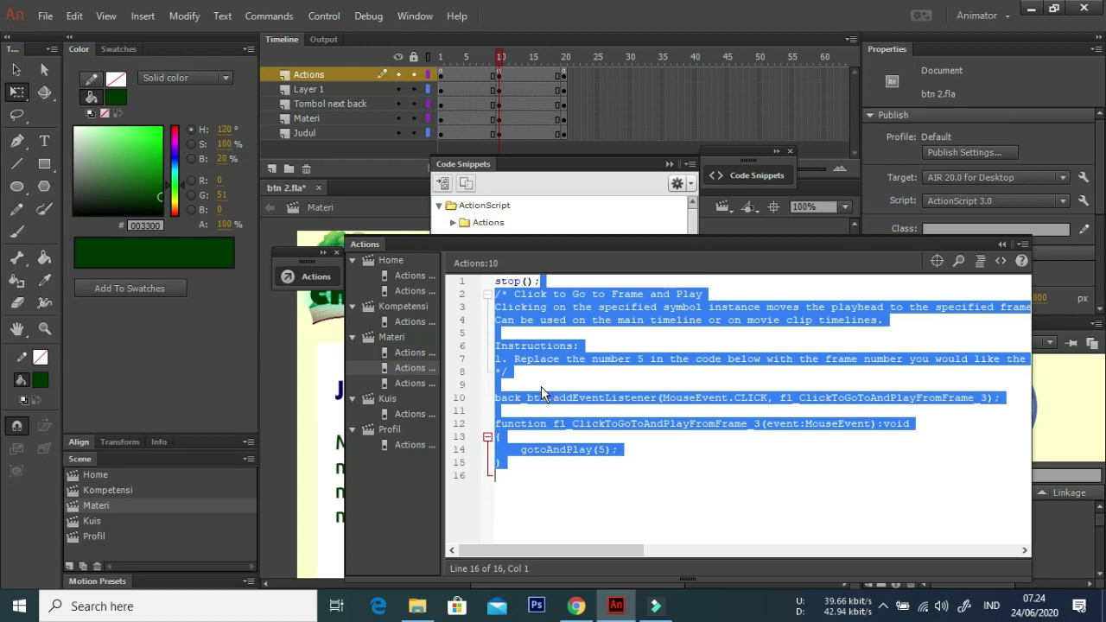
drag(541, 386, 488, 304)
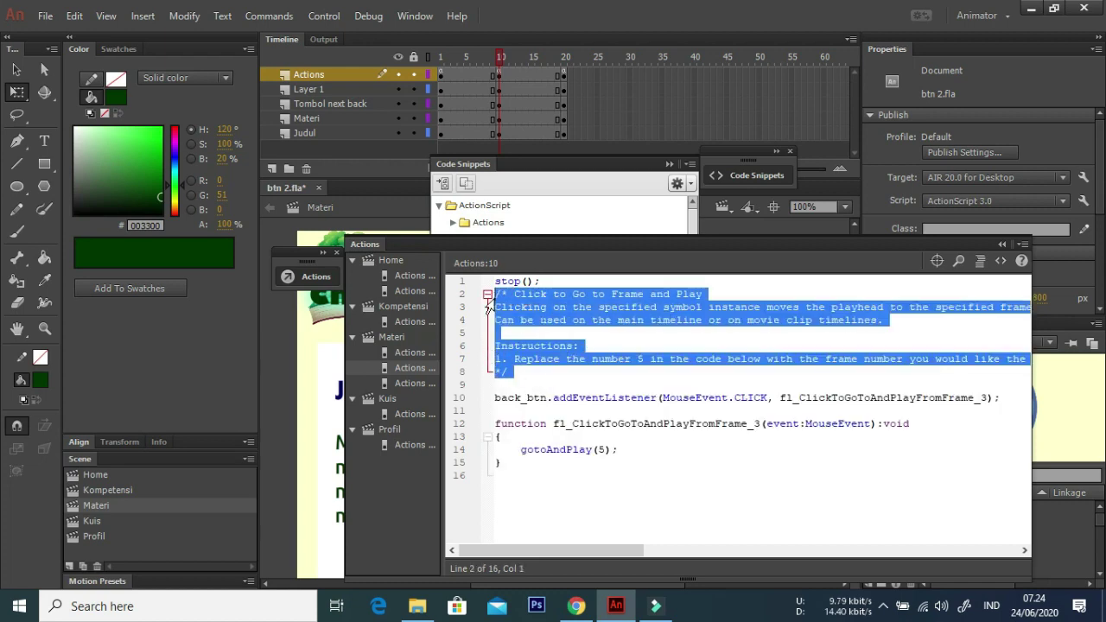
key(BackSpace)
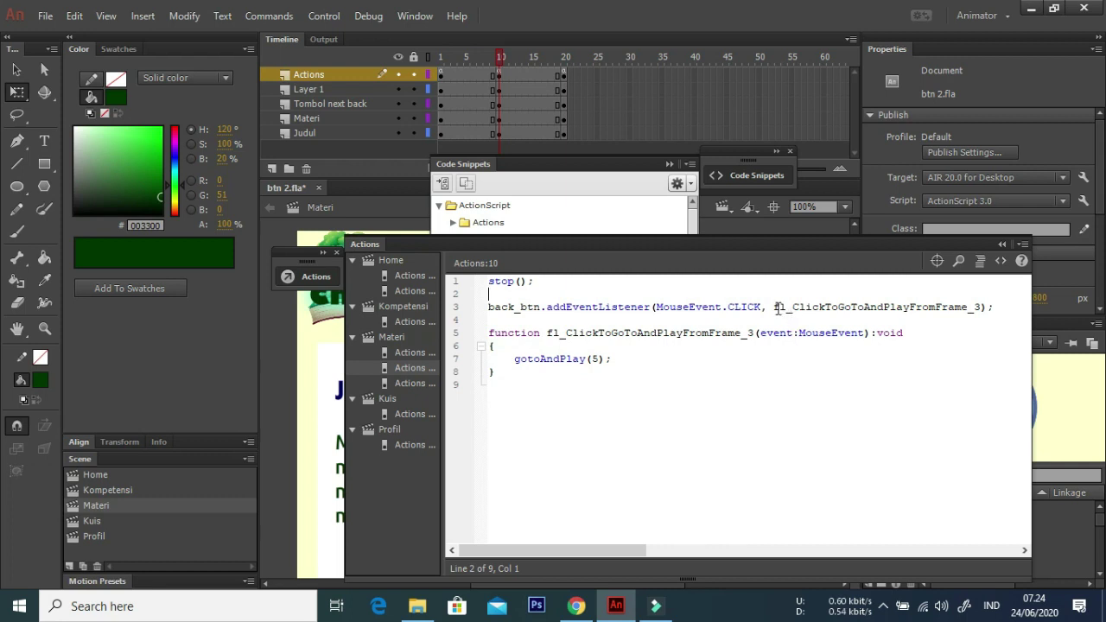
Rename the handler to mundur in the listener and function, and set gotoAndPlay(1)
drag(775, 307, 980, 311)
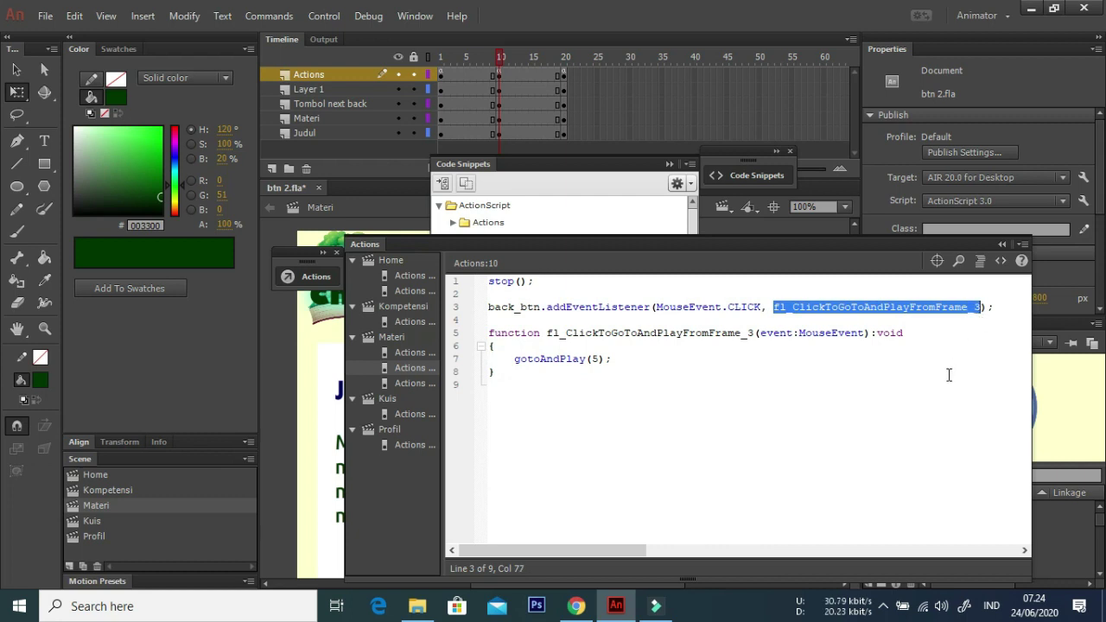
text(mundur)
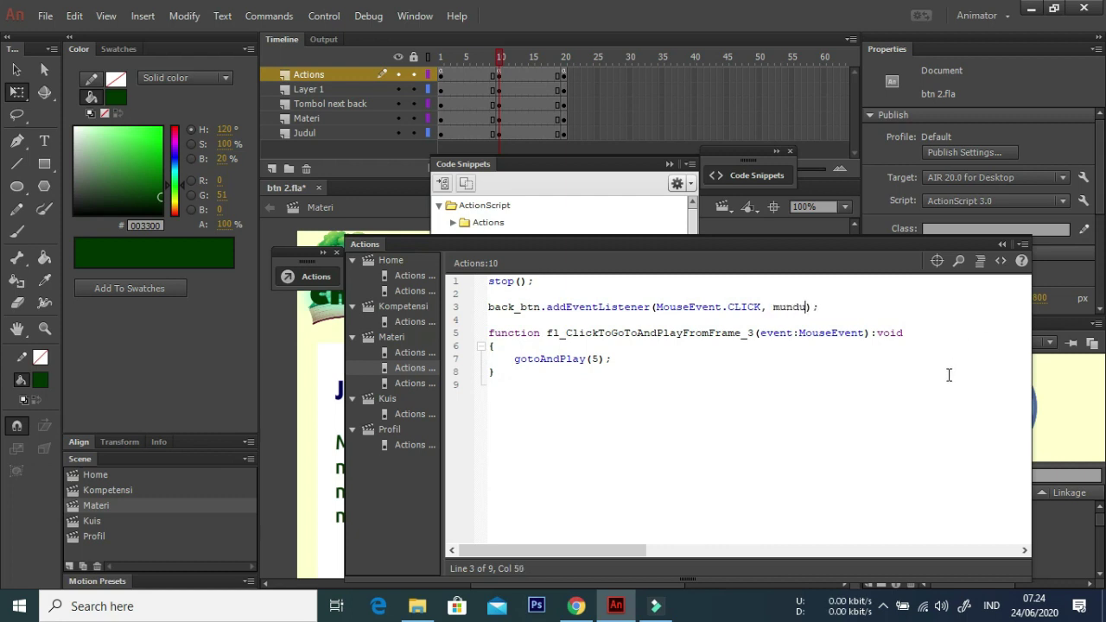
click(547, 335)
drag(565, 338, 753, 345)
text(mundu)
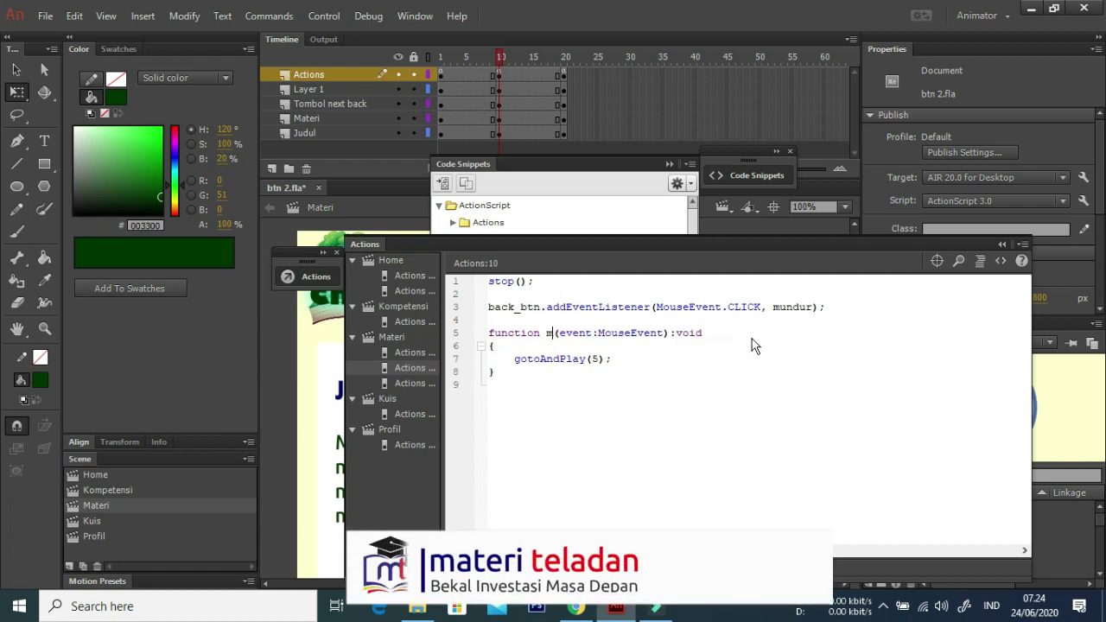
text(r)
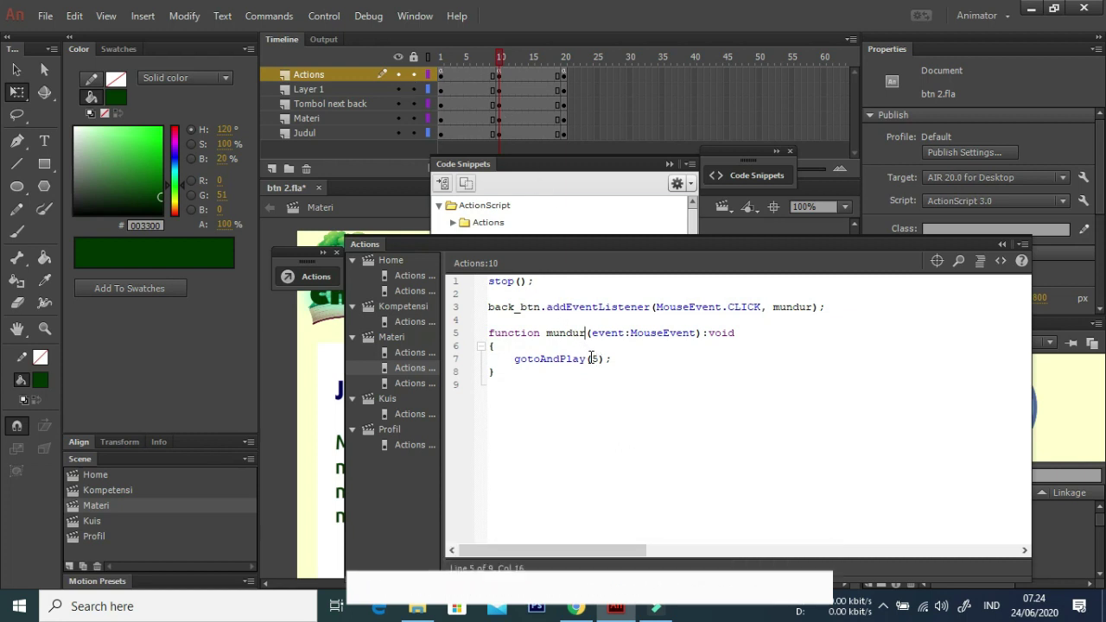
double_click(595, 359)
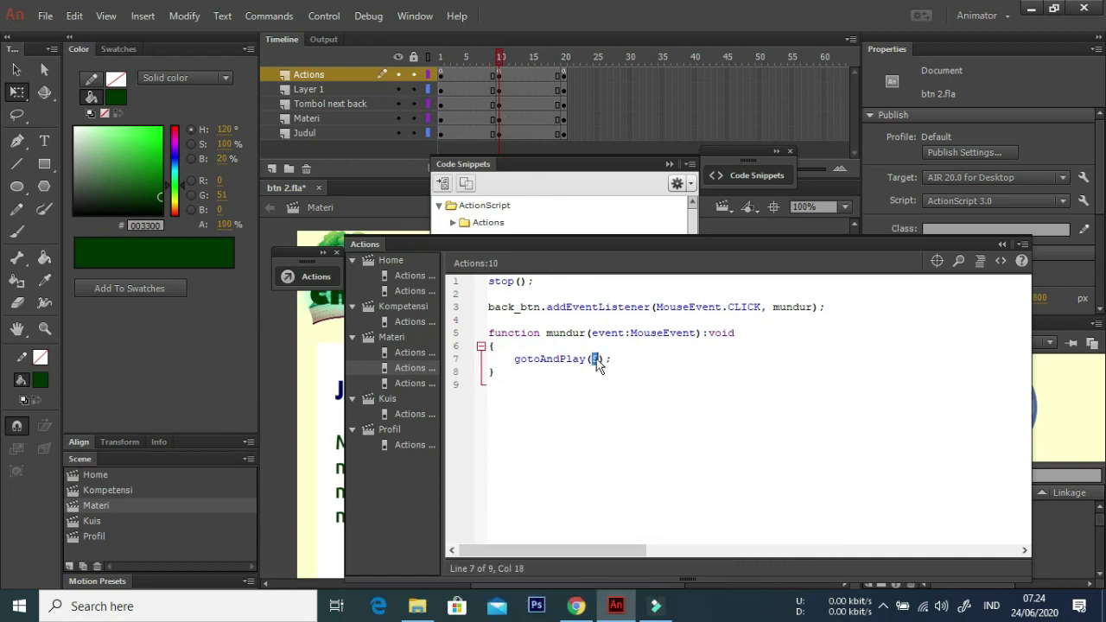
text(1)
click(1002, 244)
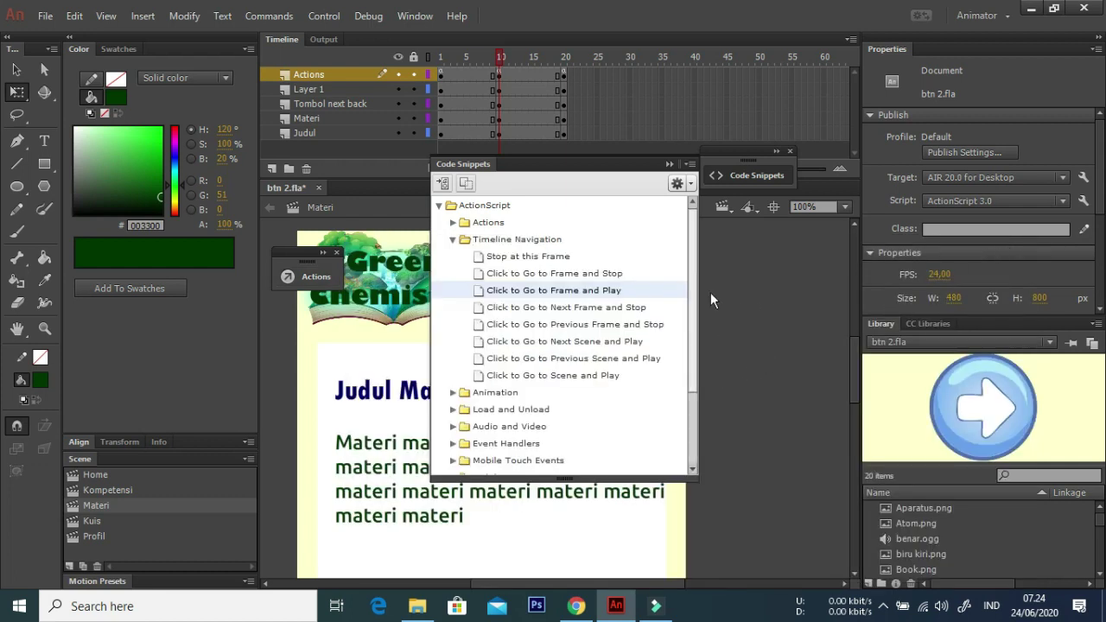
Select next_btn, insert the Click to Go to Frame and Play snippet, and strip its comments
click(669, 164)
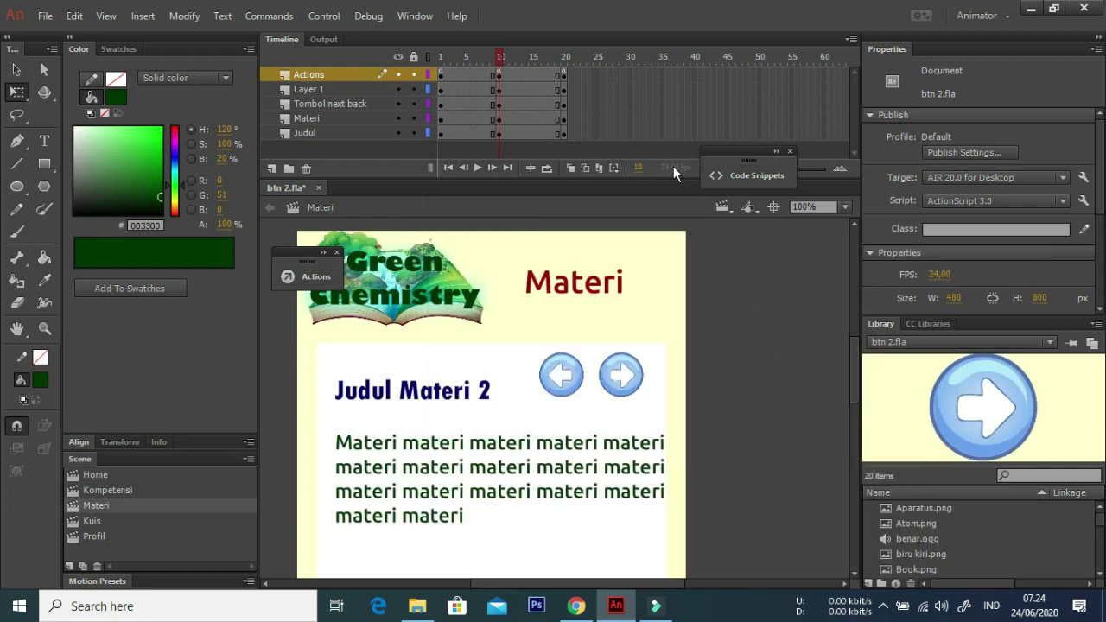
click(624, 380)
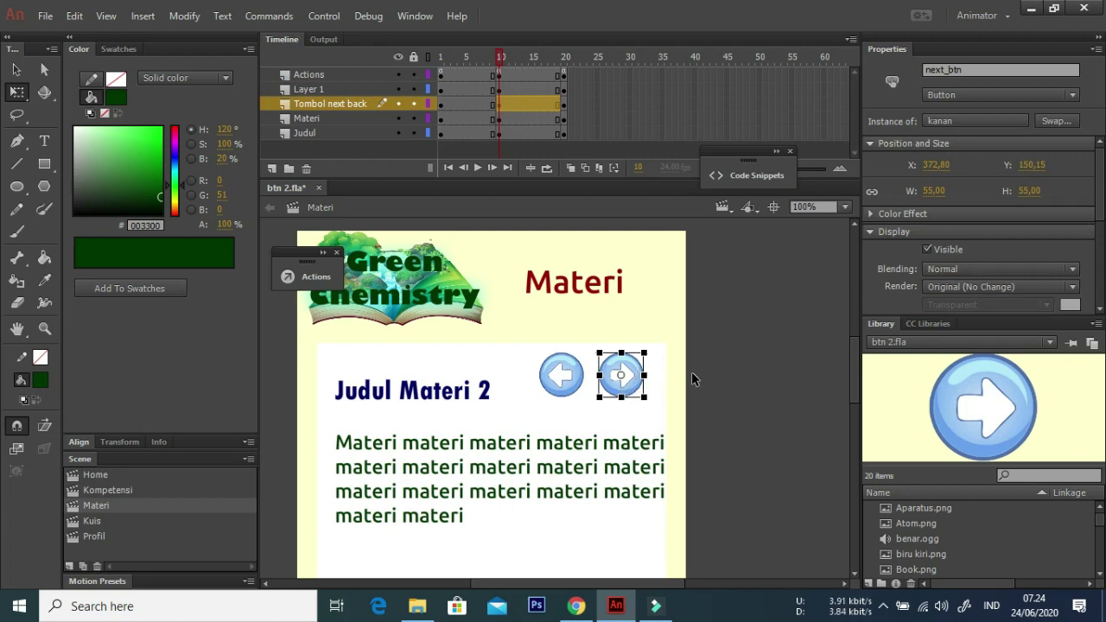
click(729, 179)
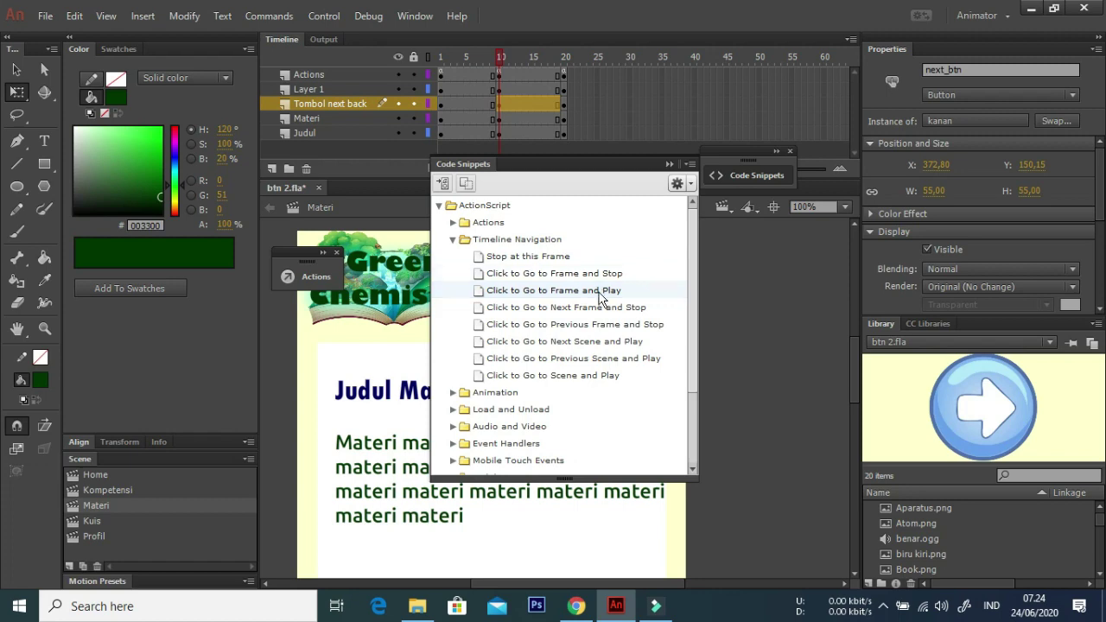
double_click(553, 290)
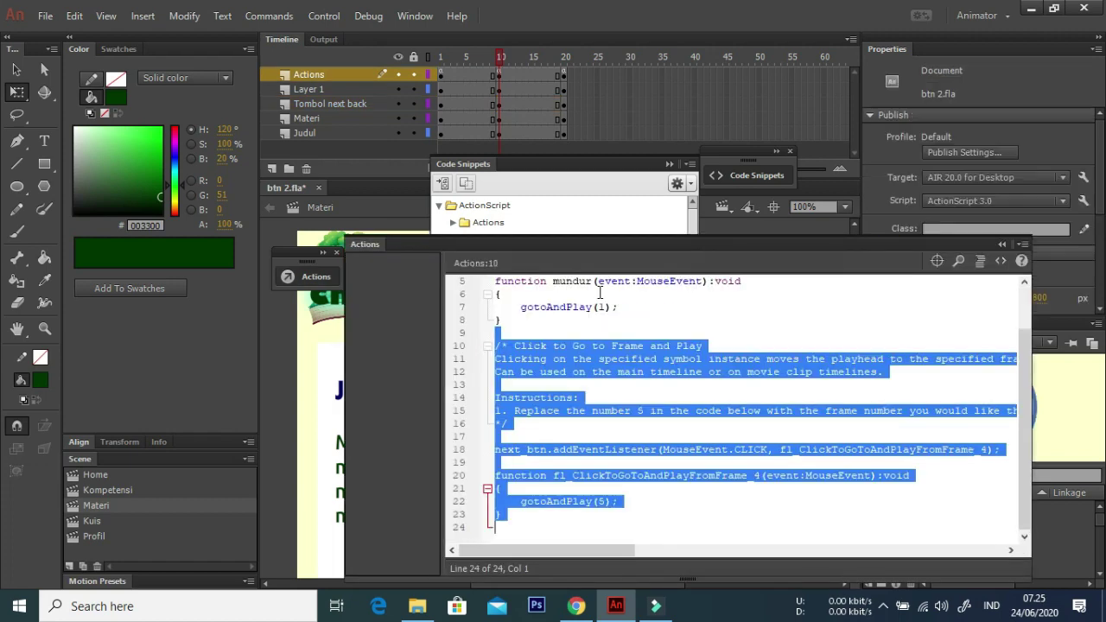
drag(519, 429, 475, 348)
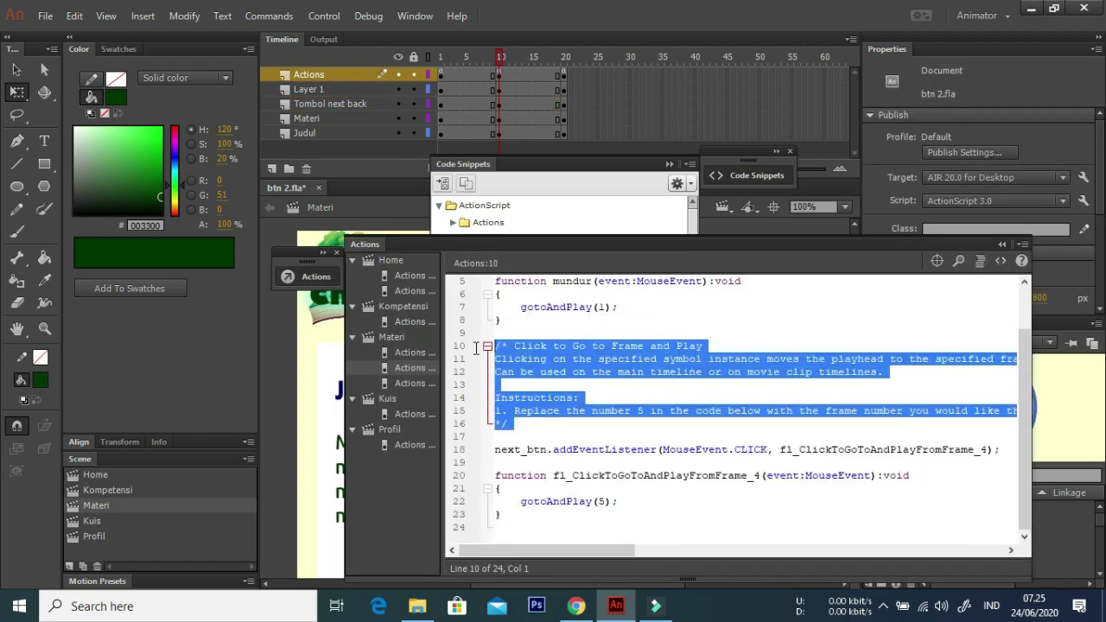
key(BackSpace)
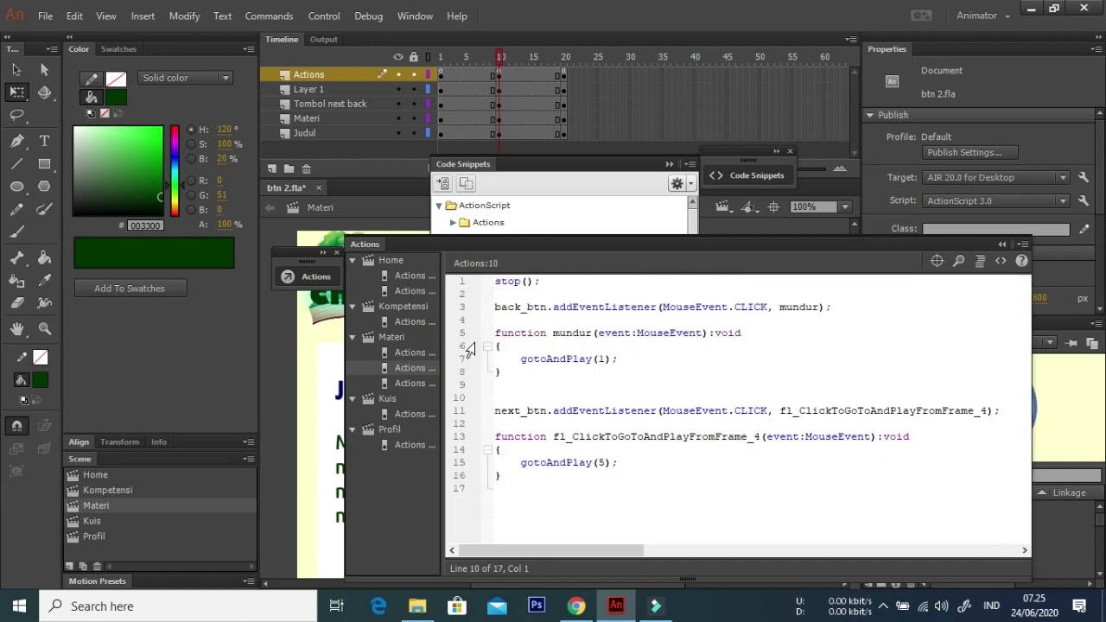
key(BackSpace)
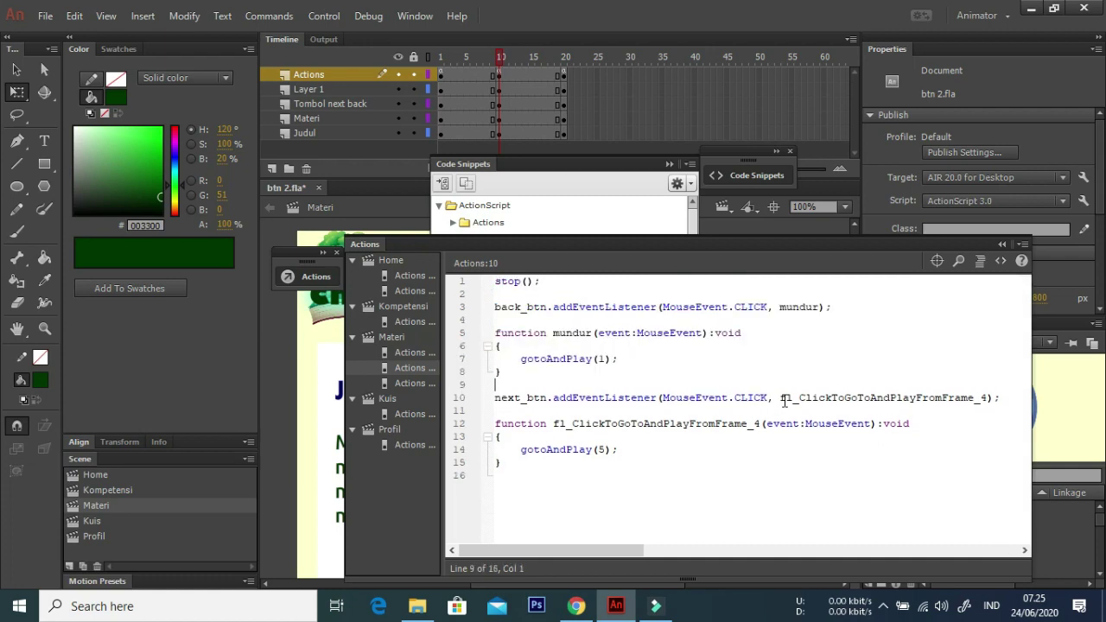
Rename the handler to maju2 and change the target to gotoAndPlay(20)
drag(781, 400, 988, 399)
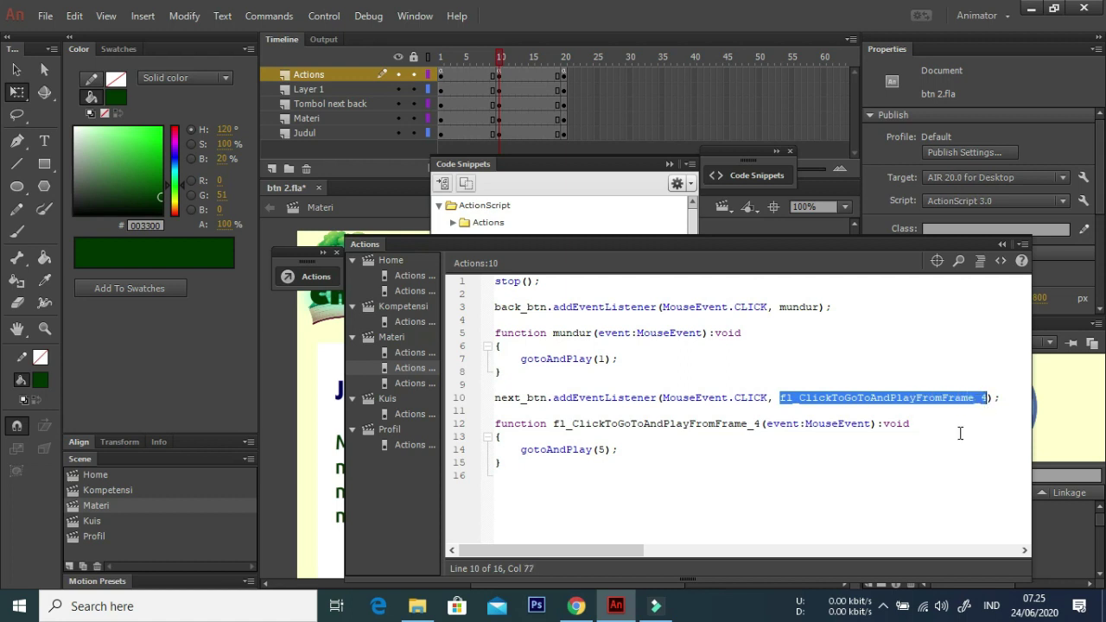
text(m)
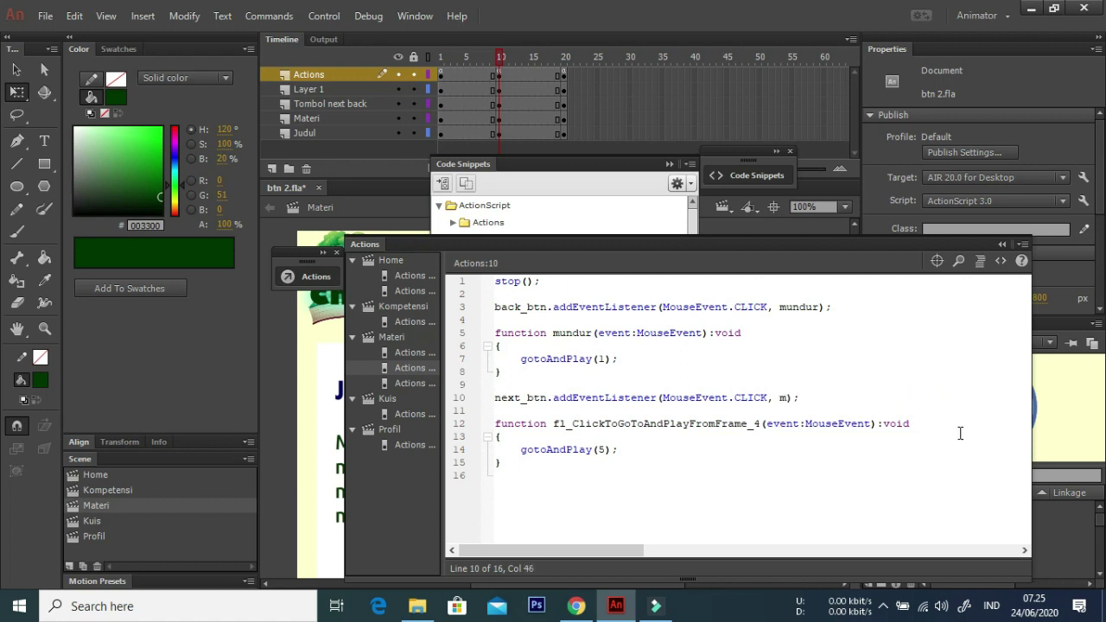
text(aju2)
drag(556, 426, 757, 427)
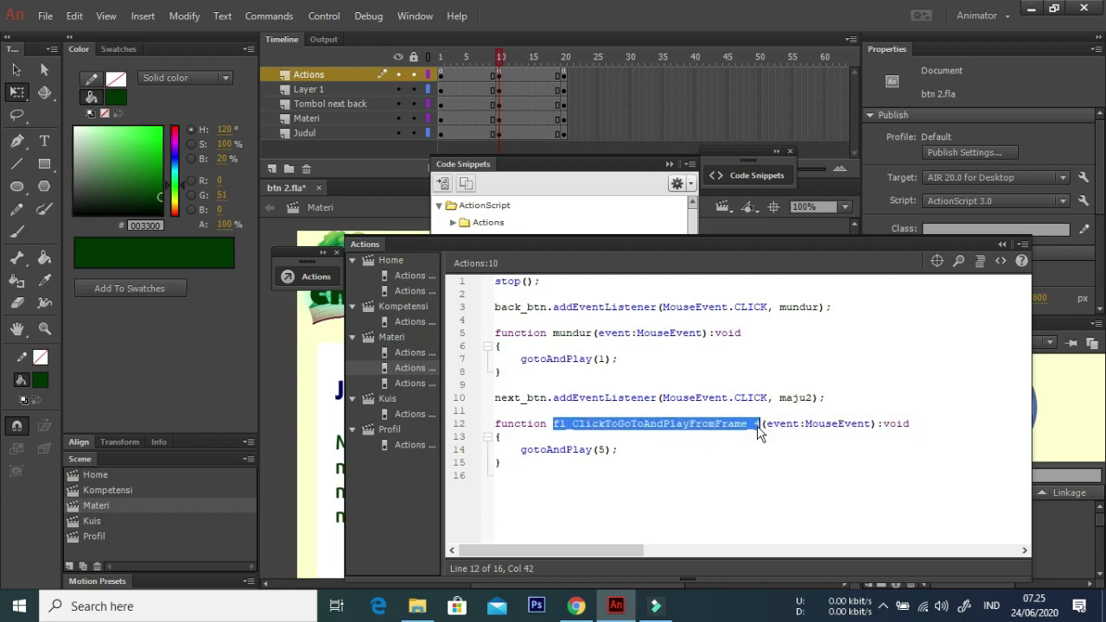
text(maju2)
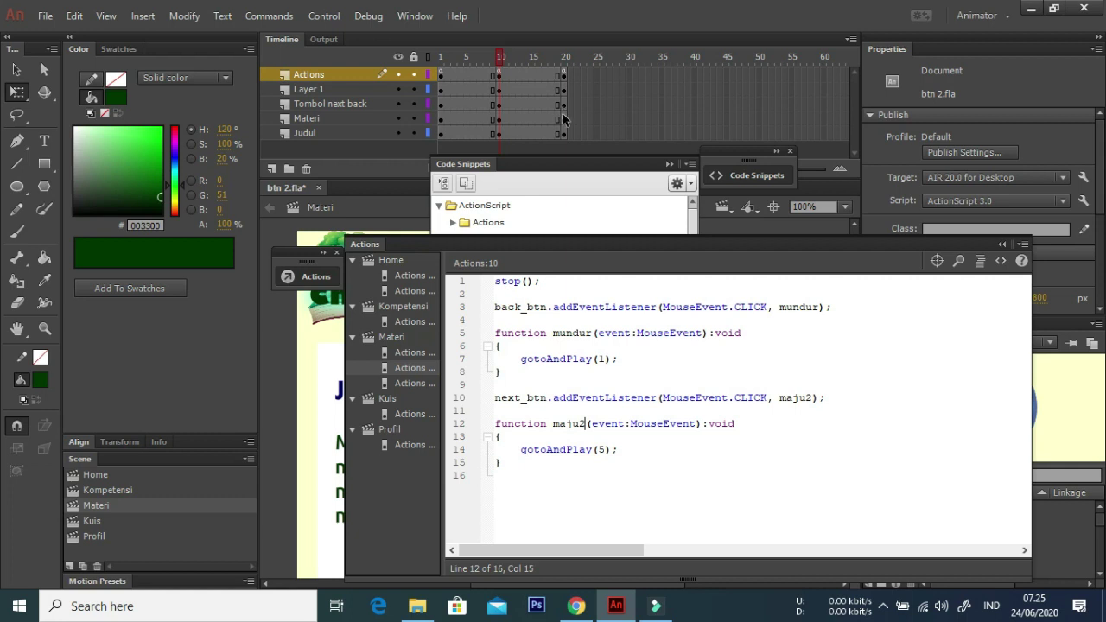
double_click(602, 450)
text(20)
Delete the right arrow button from frame 20 of the Tombol next back layer
click(1001, 245)
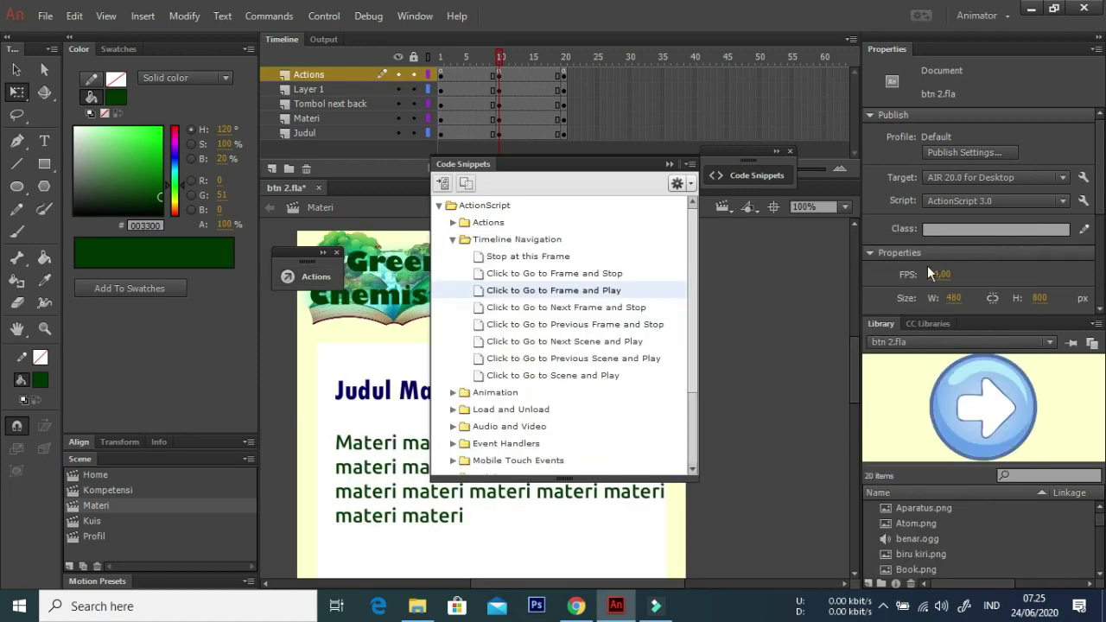
click(669, 163)
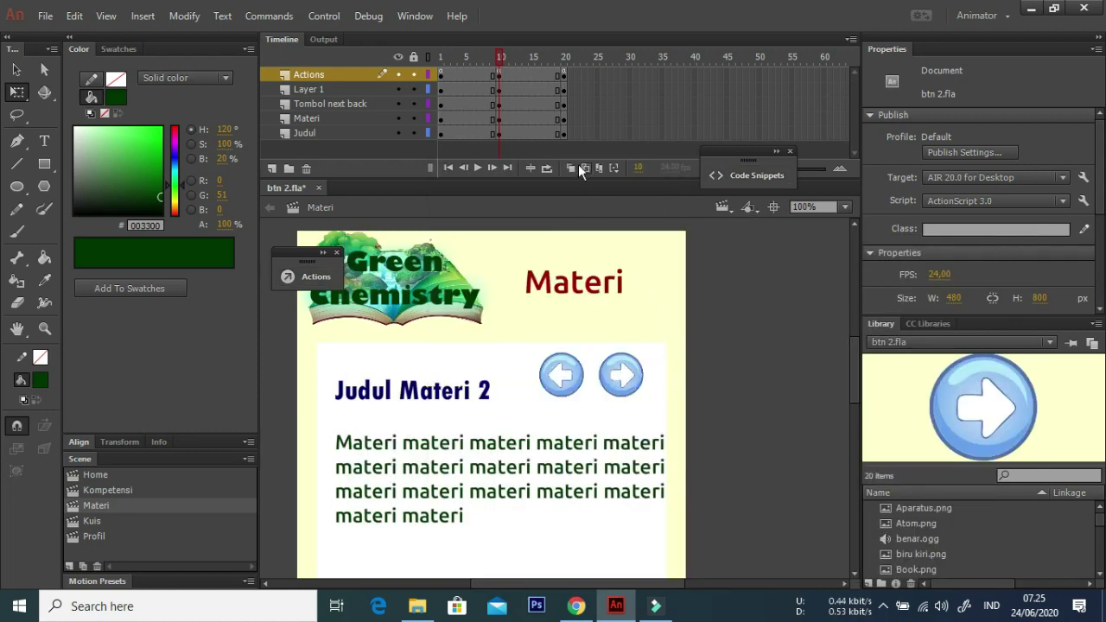
click(562, 105)
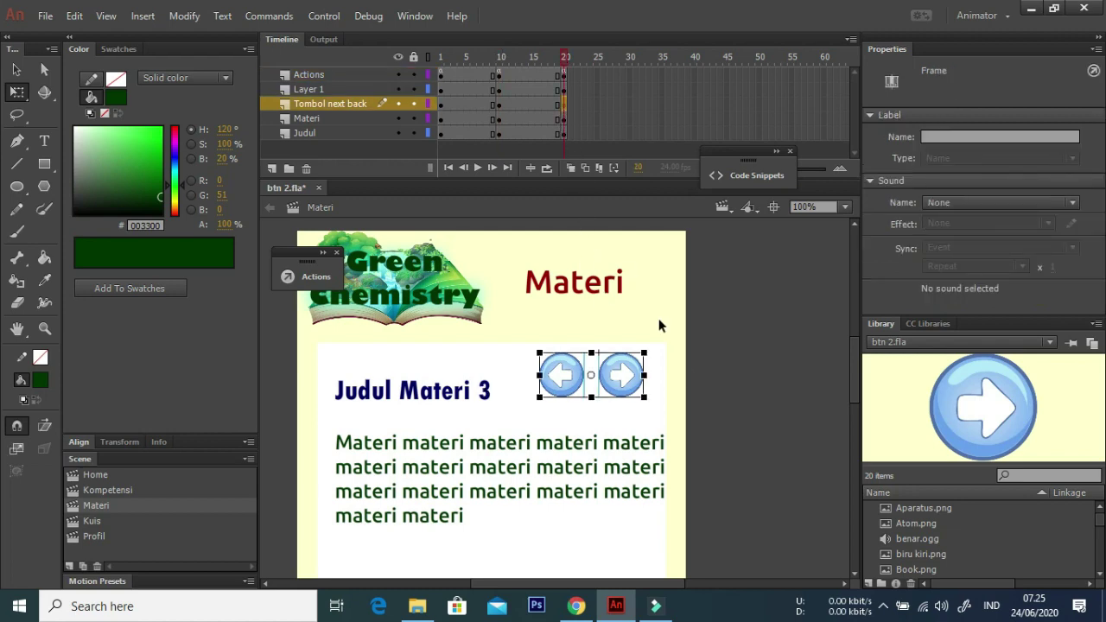
click(717, 403)
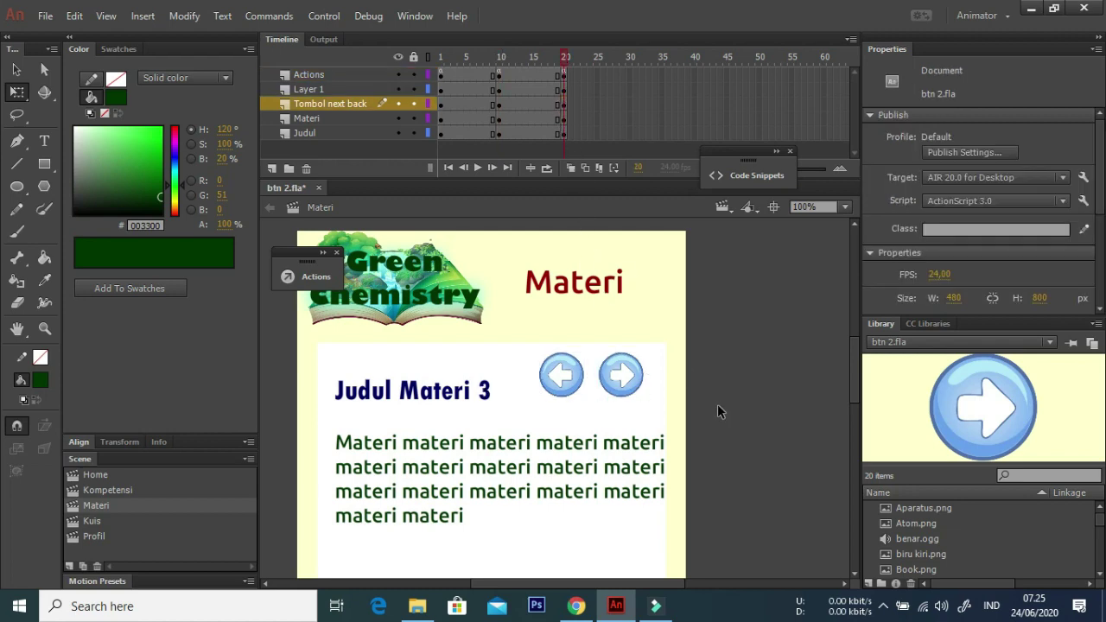
click(566, 106)
click(726, 337)
click(616, 378)
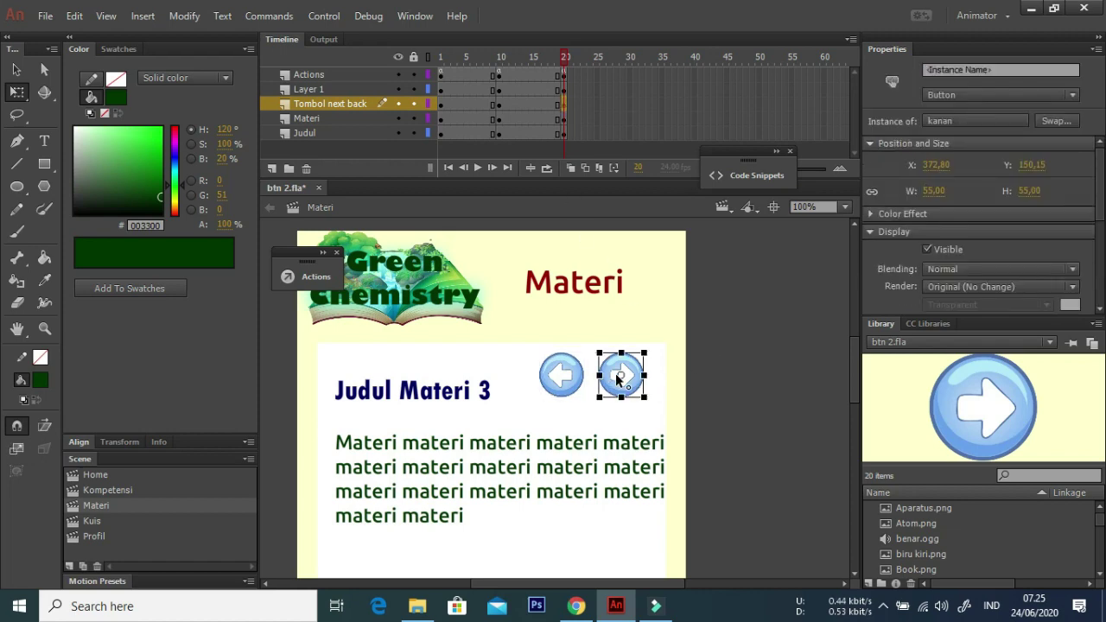
key(Delete)
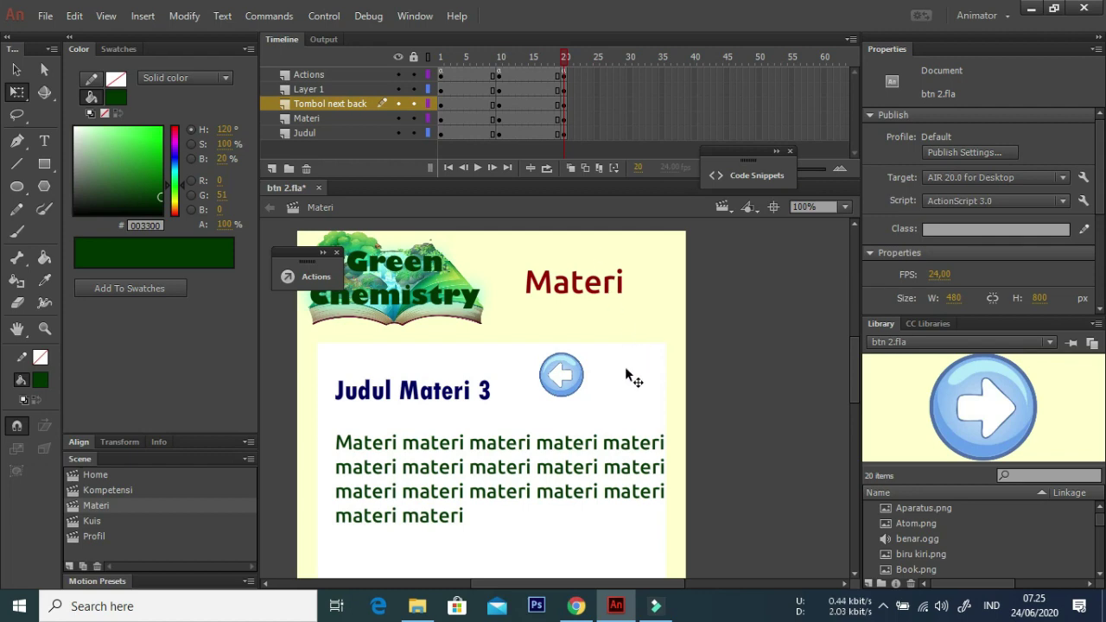
Give the left arrow button the instance name back_btn
click(562, 373)
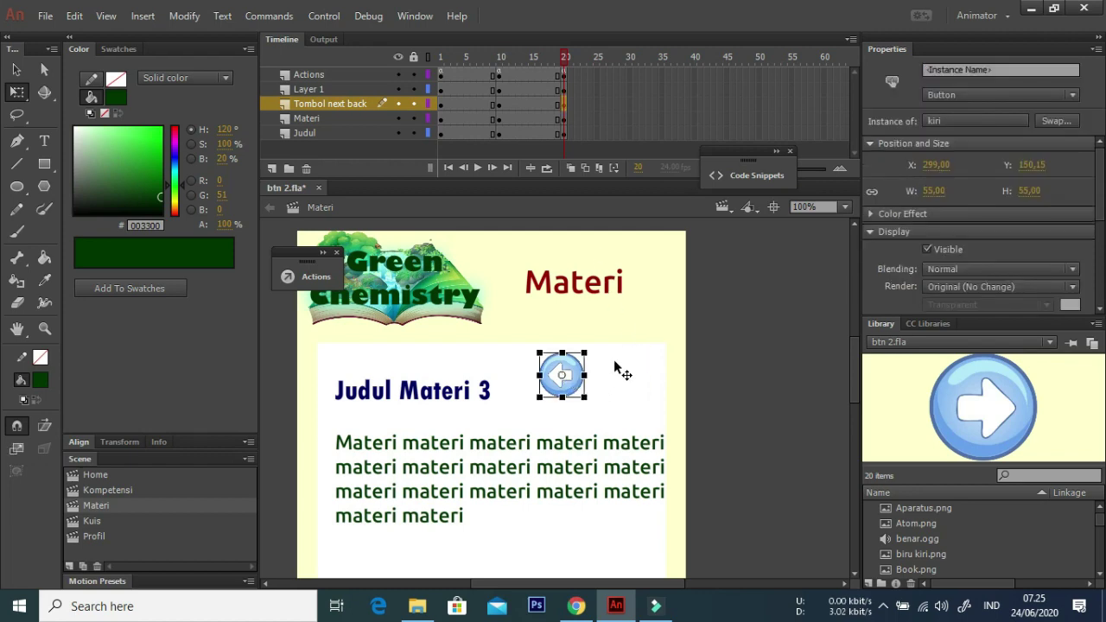
click(938, 69)
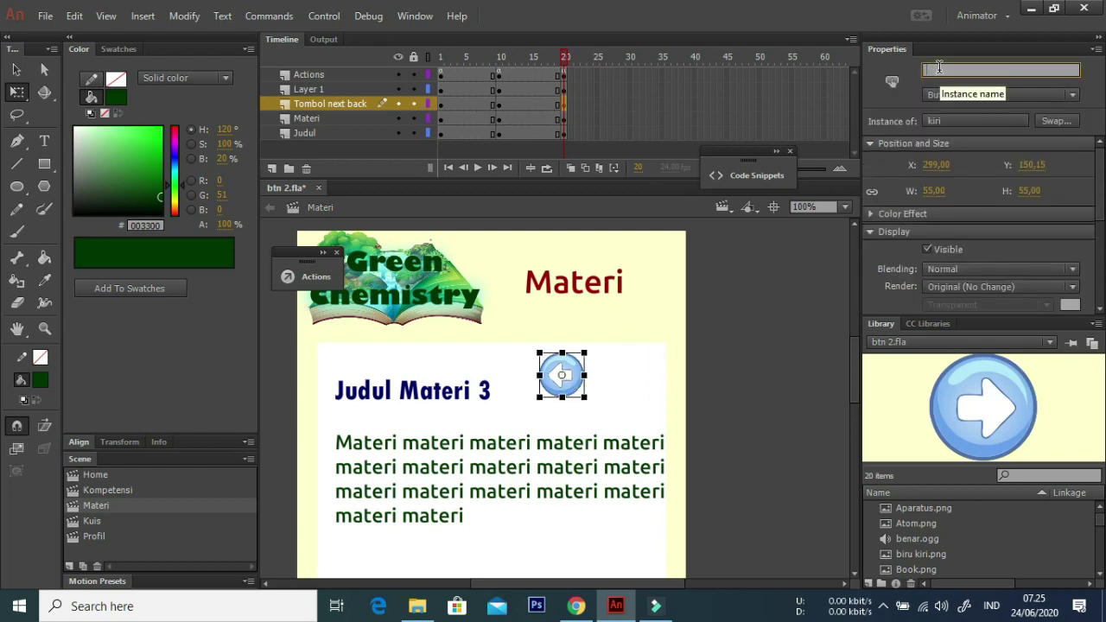
text(b)
key(BackSpace)
key(BackSpace)
key(BackSpace)
text(back_btn)
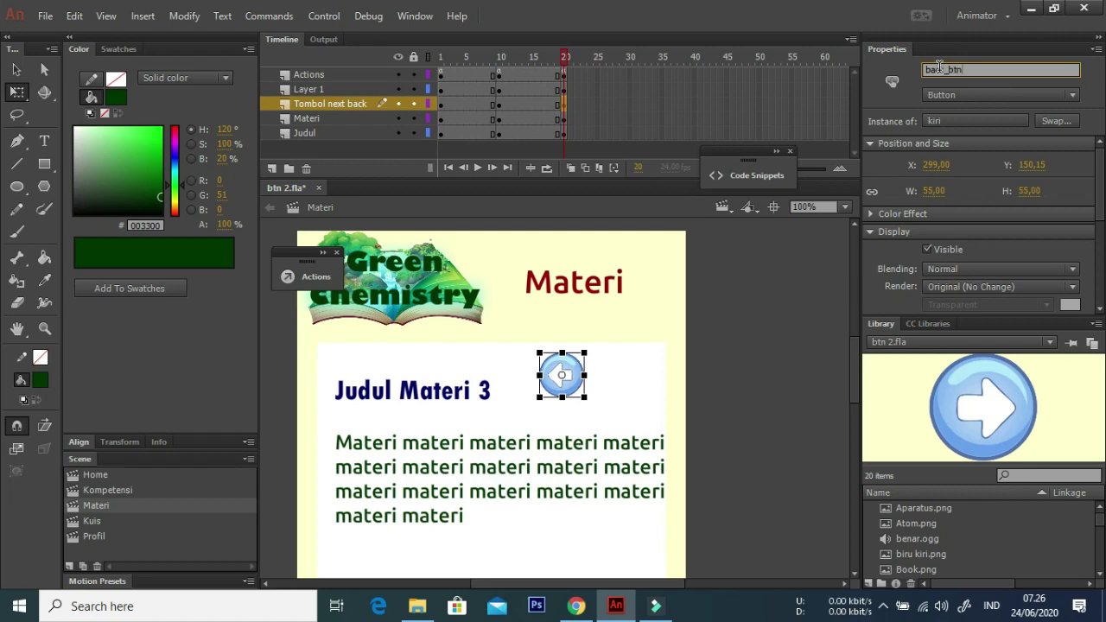
click(593, 374)
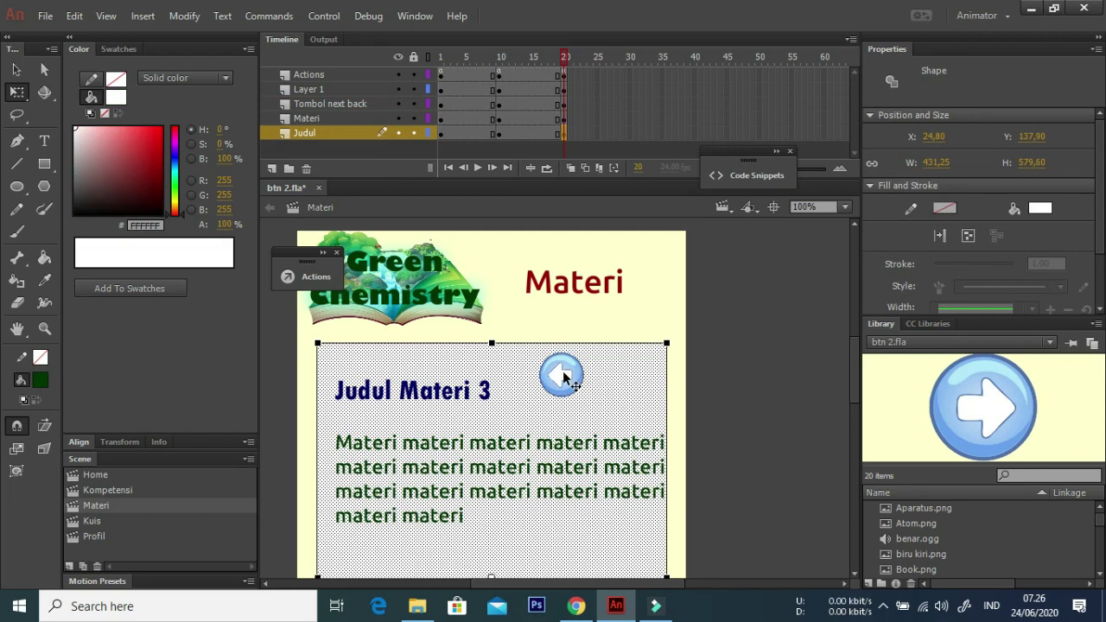
click(562, 374)
click(750, 175)
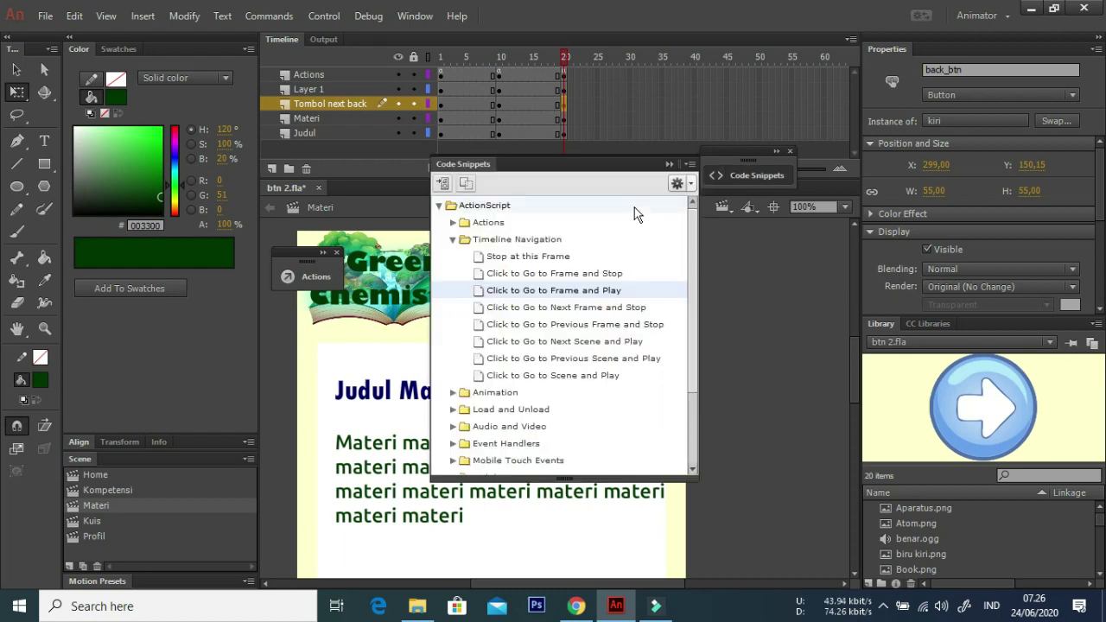
Insert the Click to Go to Frame and Play snippet for back_btn on frame 20 and delete its comments
double_click(568, 290)
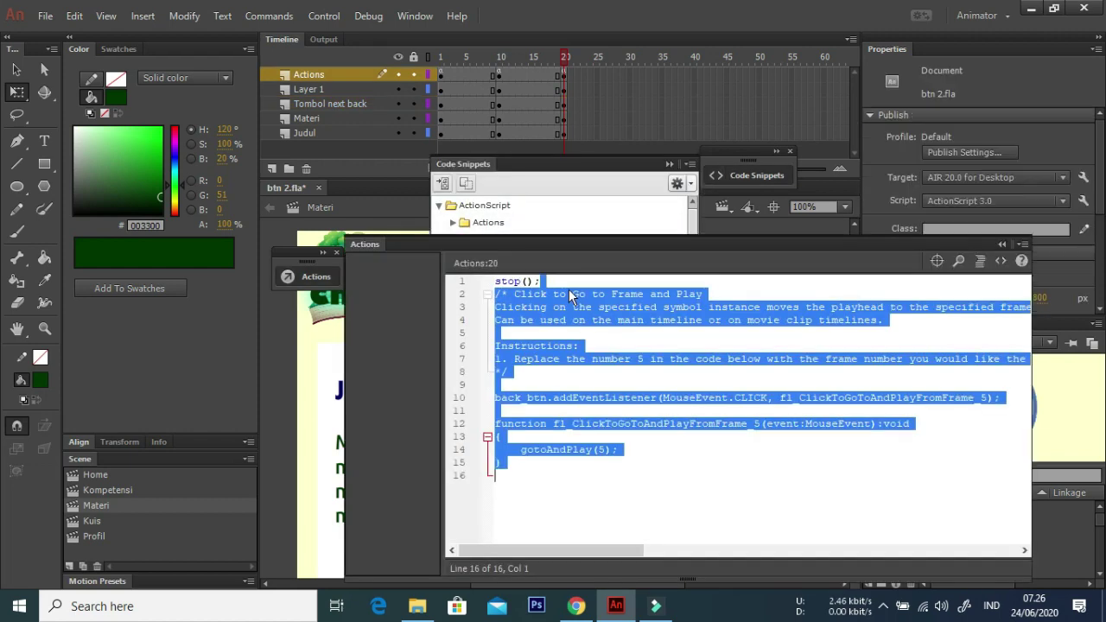
click(522, 397)
drag(520, 383, 471, 294)
key(BackSpace)
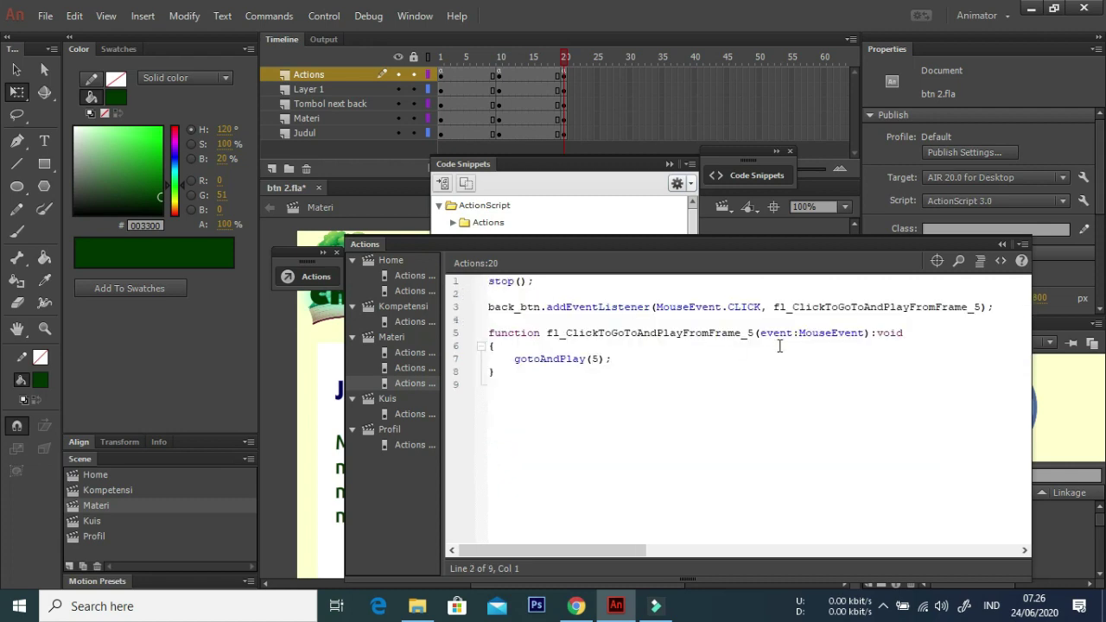
Rename the handler to mundur2 and change the target to gotoAndPlay(10)
double_click(774, 310)
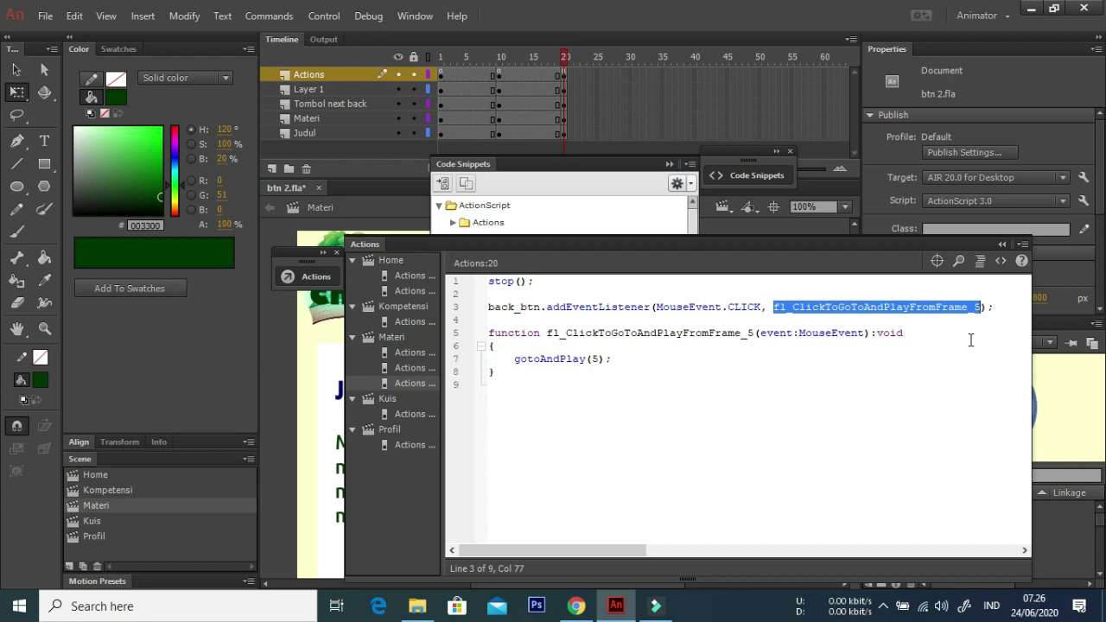
text(mundur2)
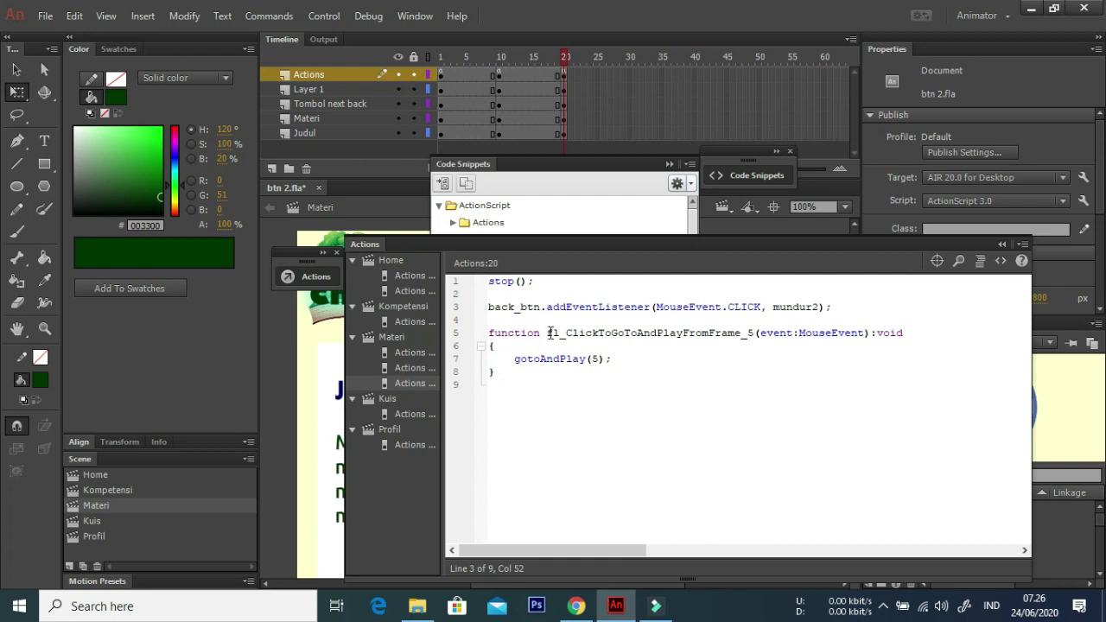
drag(549, 333, 753, 344)
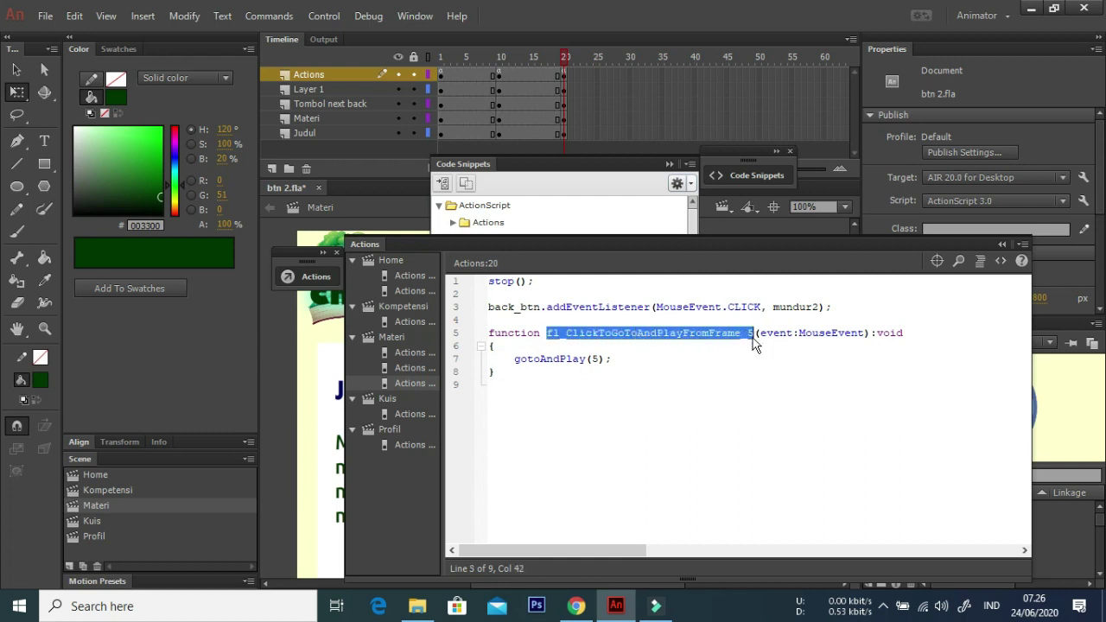
text(mundur)
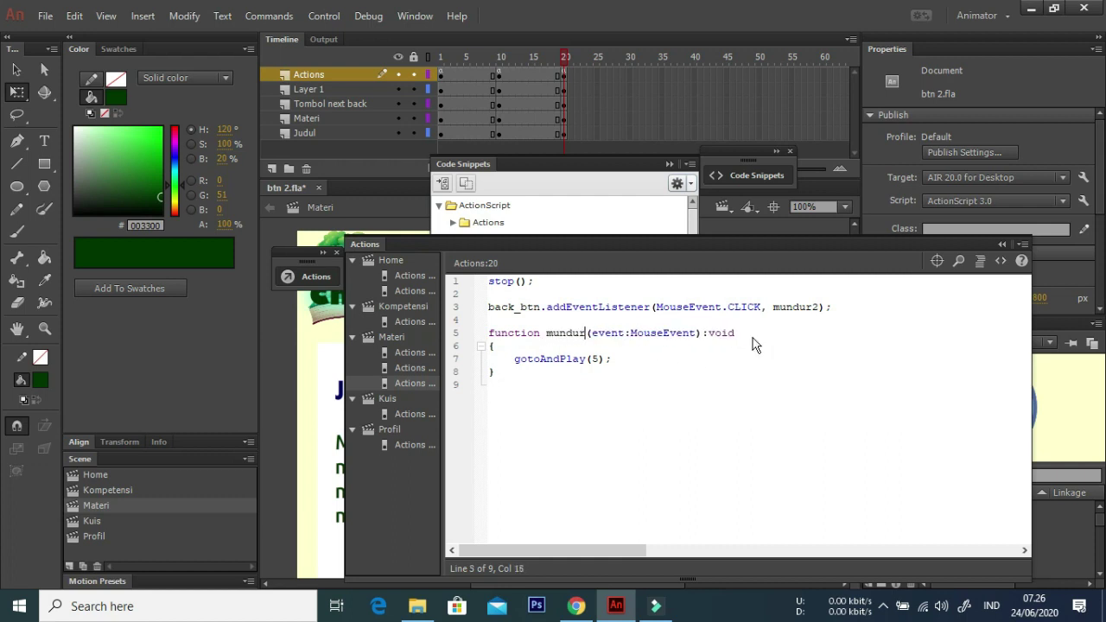
text(2)
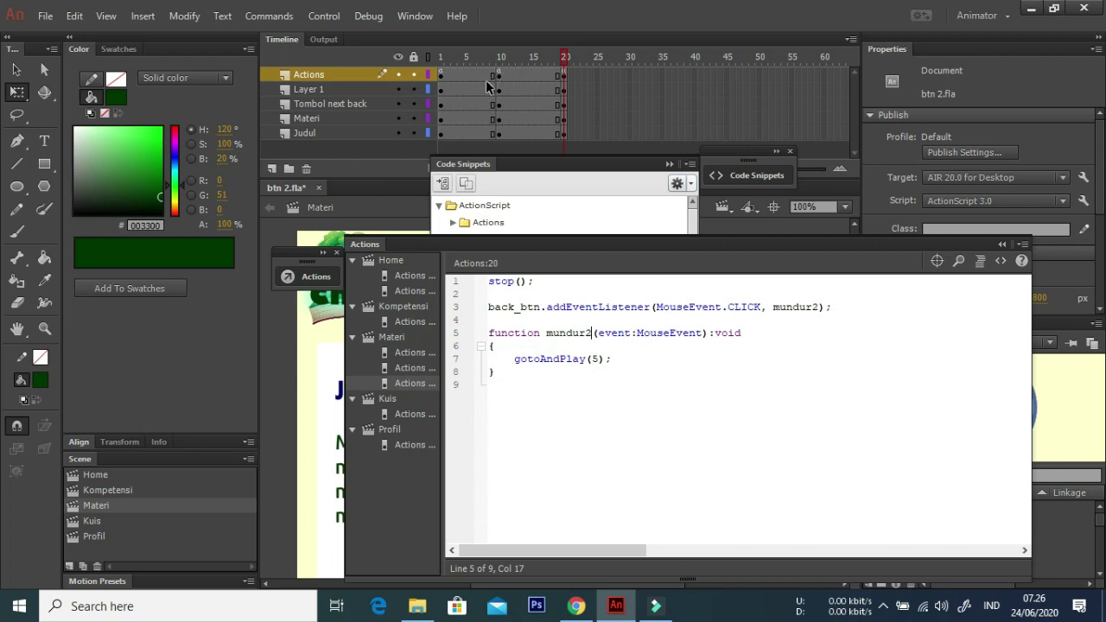
double_click(594, 358)
text(10)
click(548, 490)
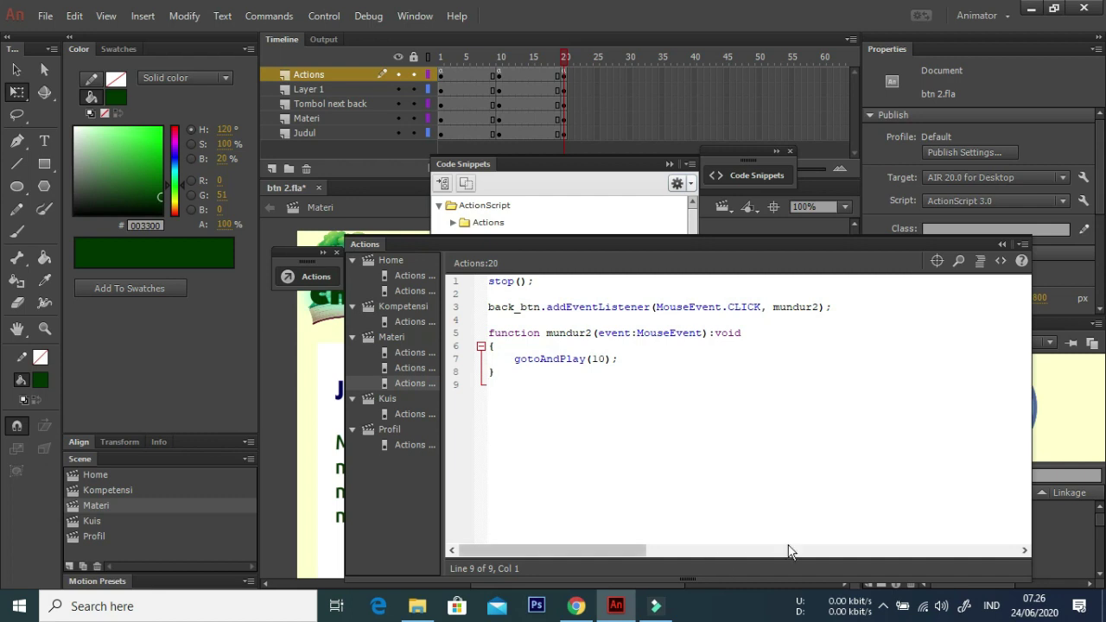
click(1001, 244)
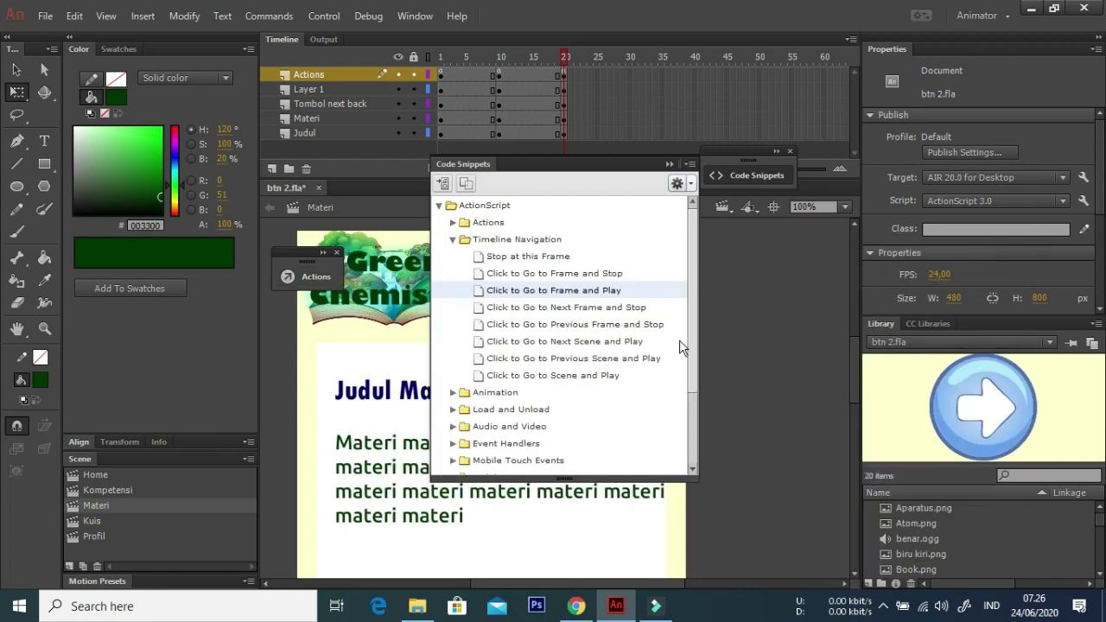
Test the movie with Ctrl+Enter and go from the main menu to the Materi screen
click(669, 163)
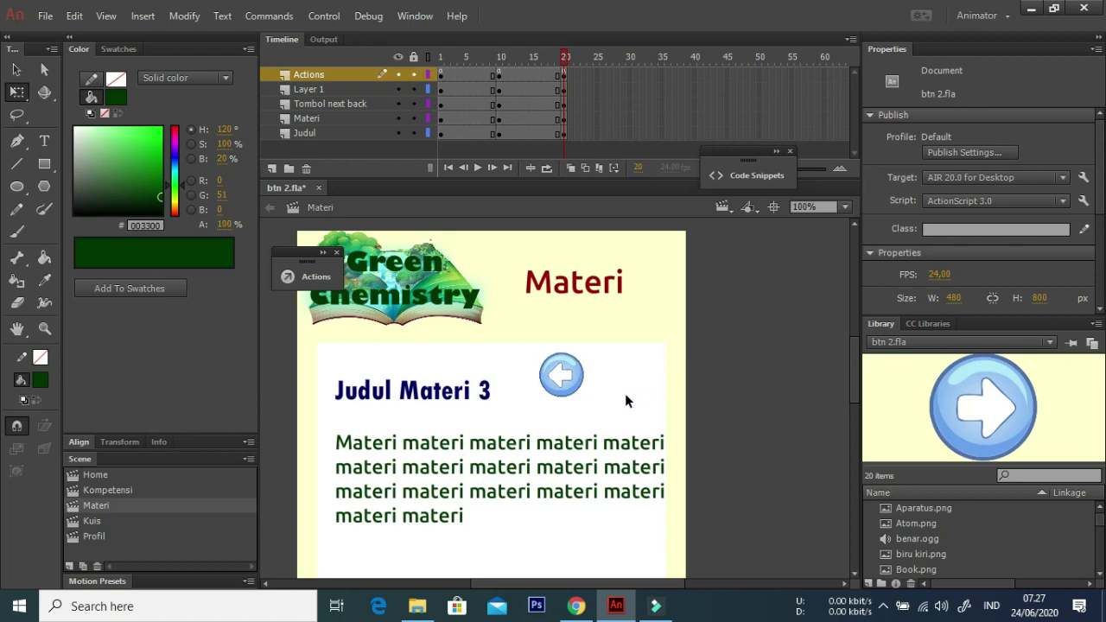
key(ctrl+Return)
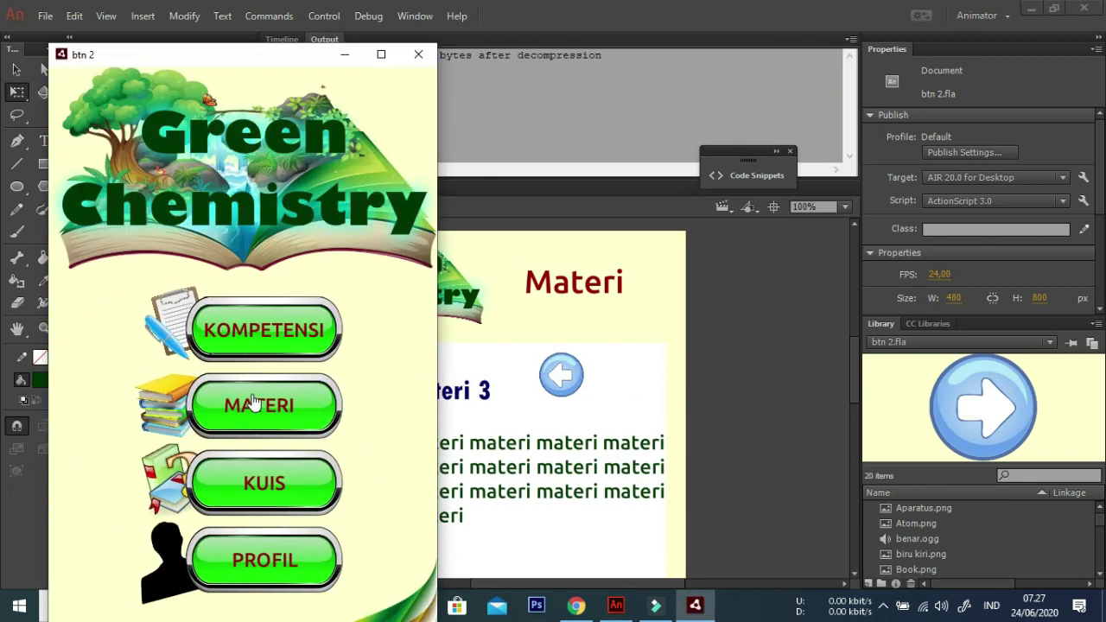
click(255, 335)
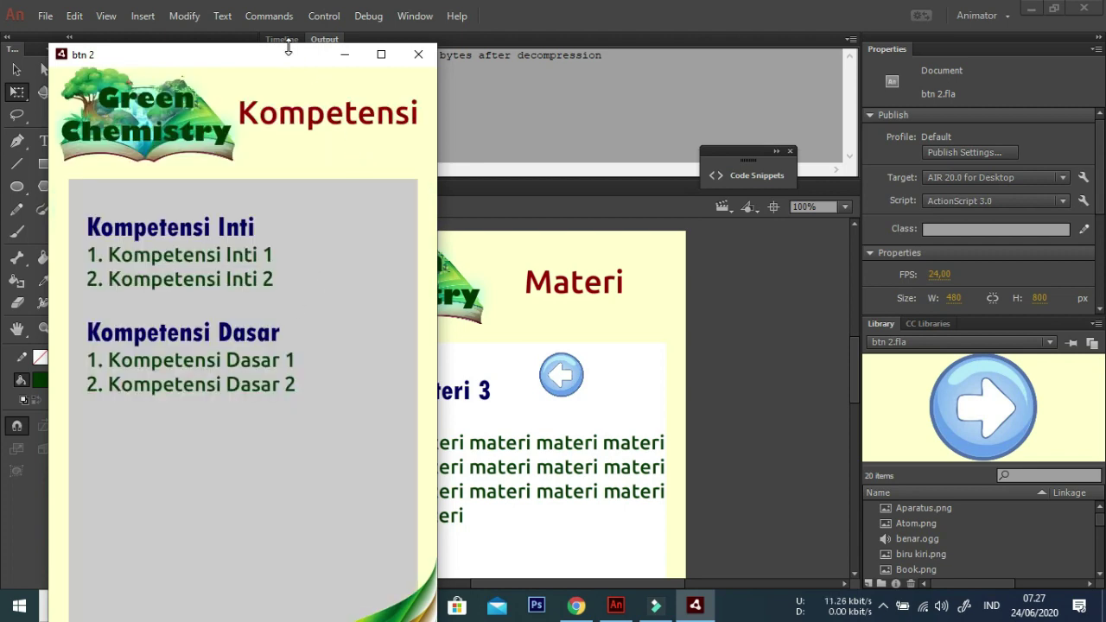
drag(294, 60, 349, 19)
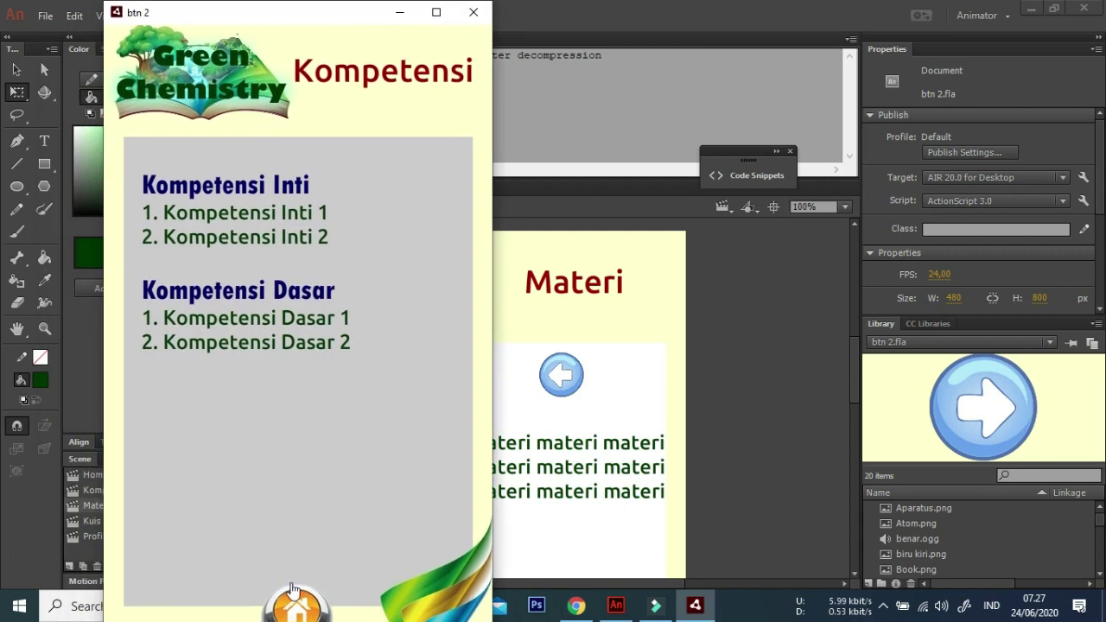
click(293, 605)
click(298, 372)
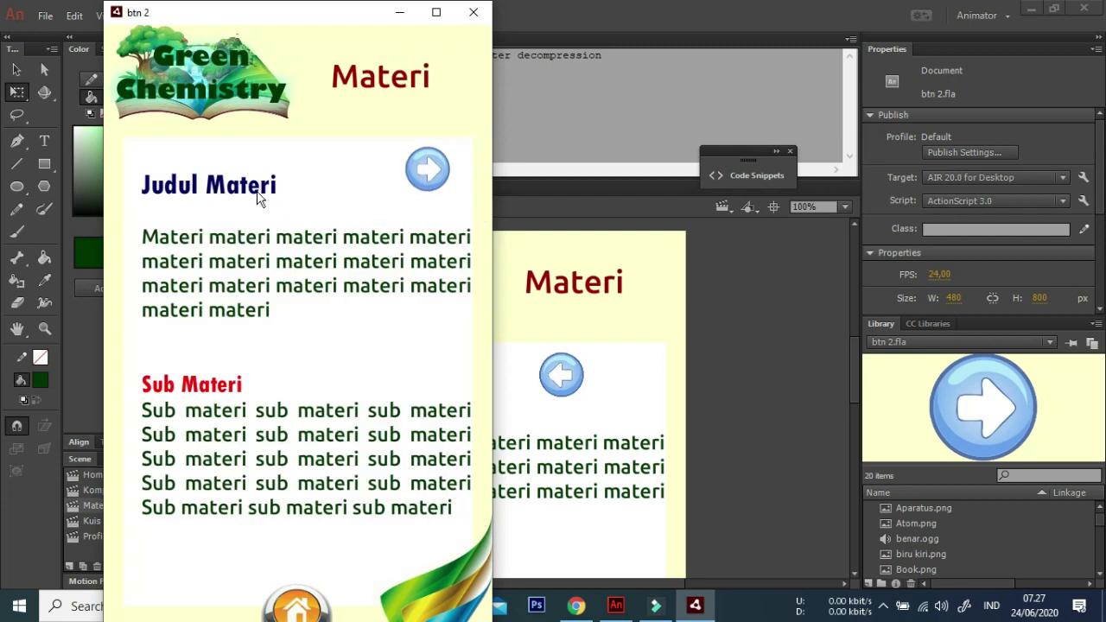
Arrow forward to the third Materi page and back to the first, then close the preview
click(423, 189)
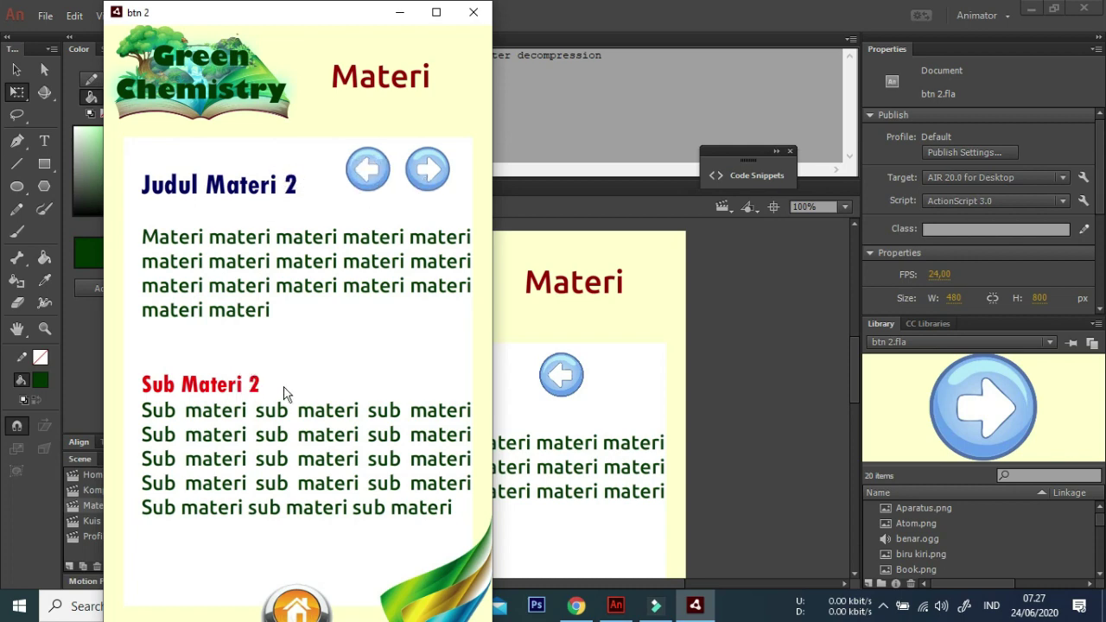
click(432, 177)
click(372, 177)
click(364, 175)
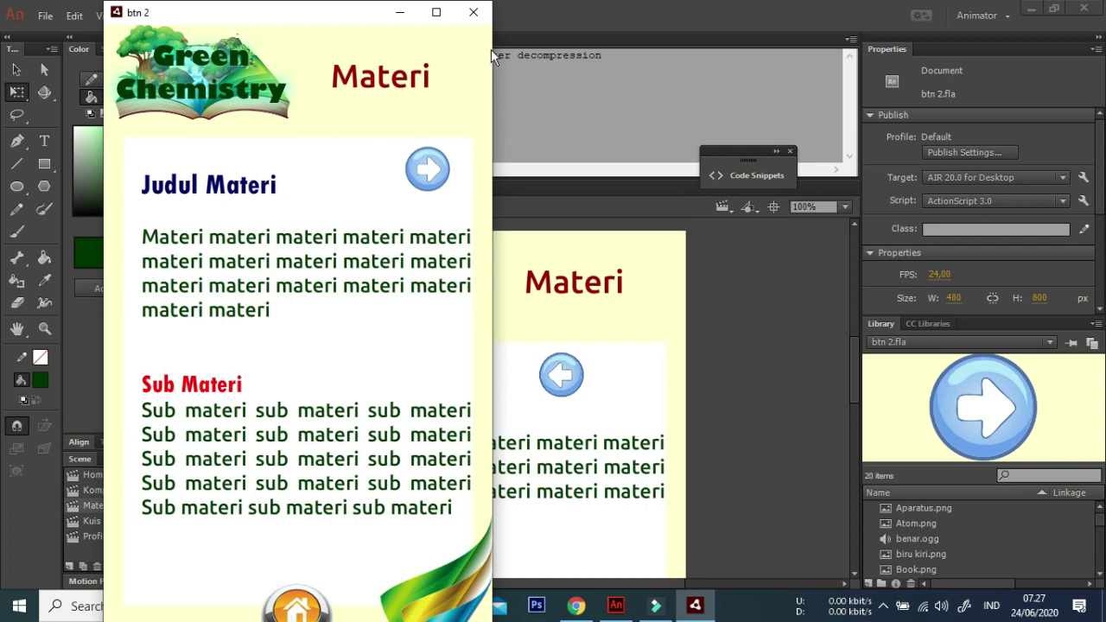
click(474, 12)
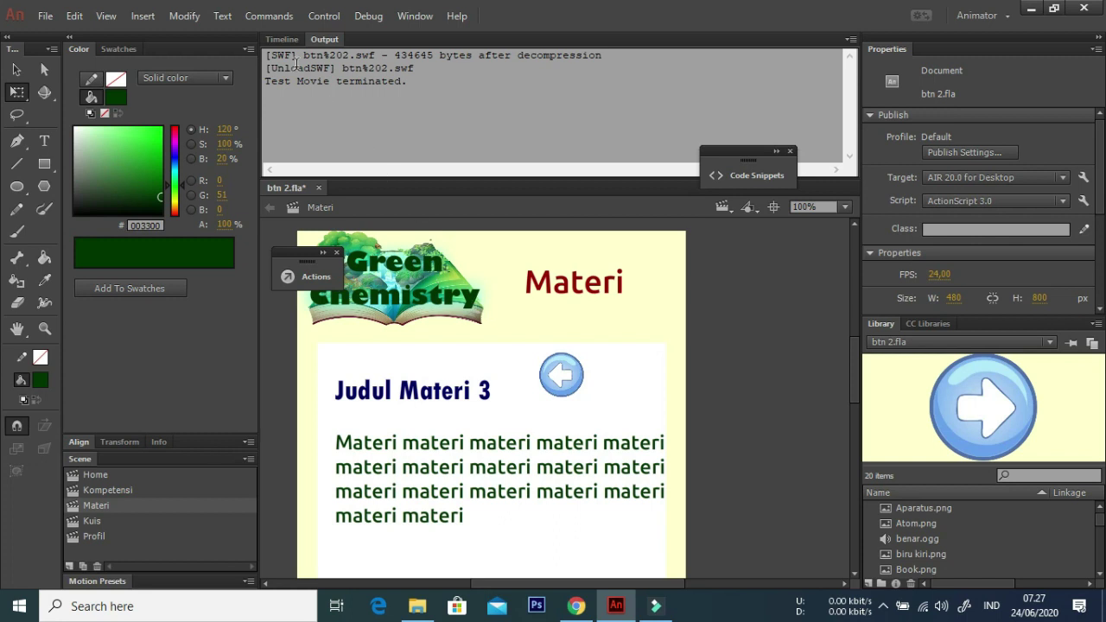
In the Profil scene, move the Profil heading to the top right and set it to 40 pt
click(100, 534)
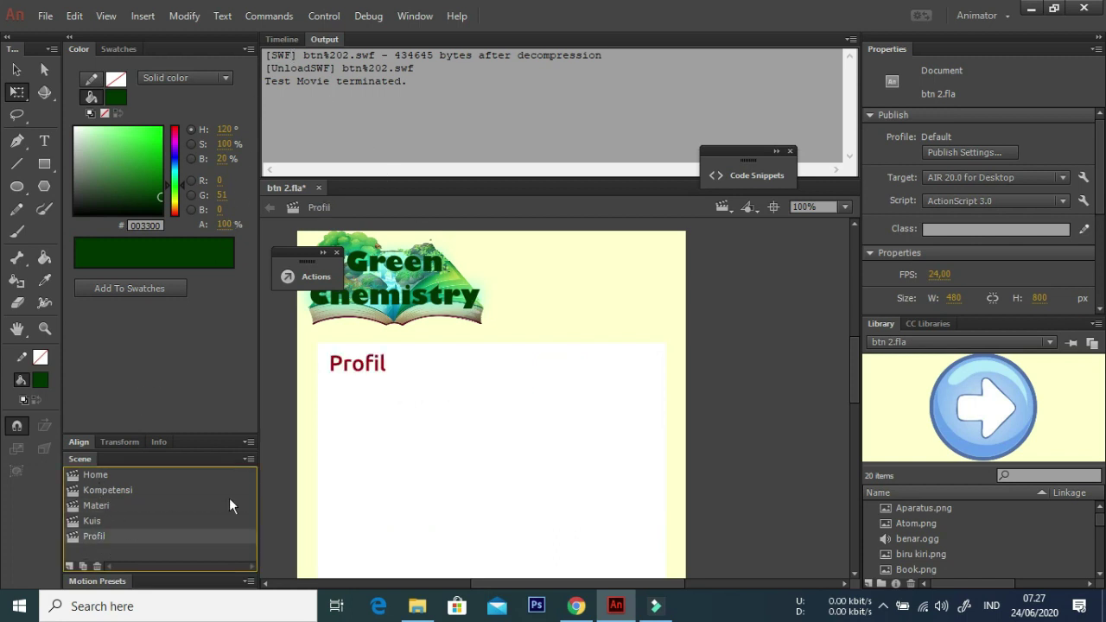
click(371, 373)
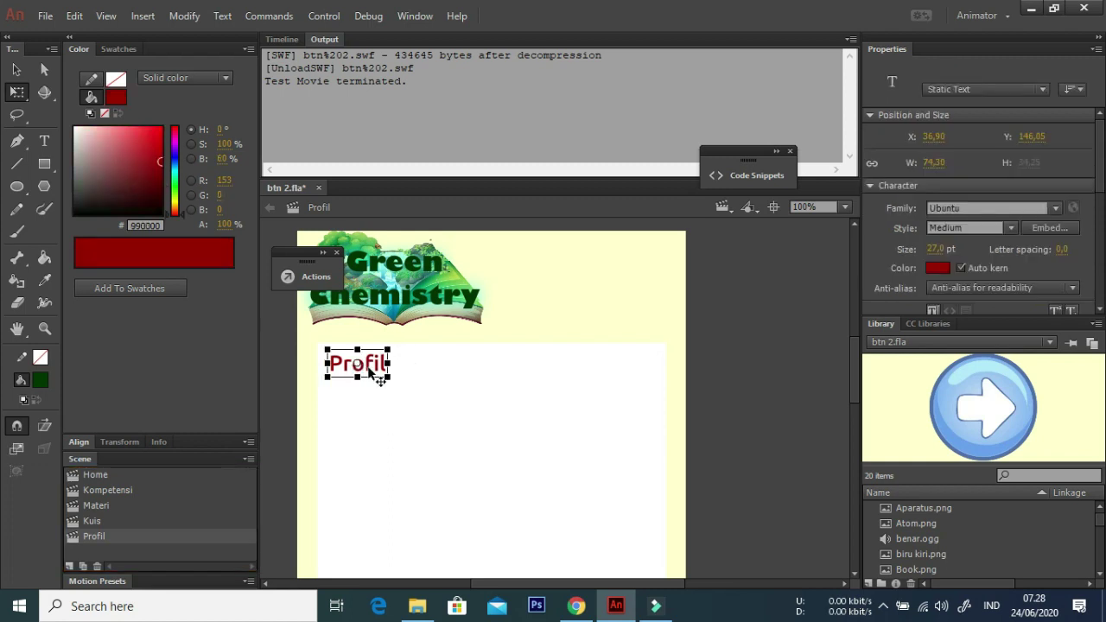
drag(411, 354, 623, 273)
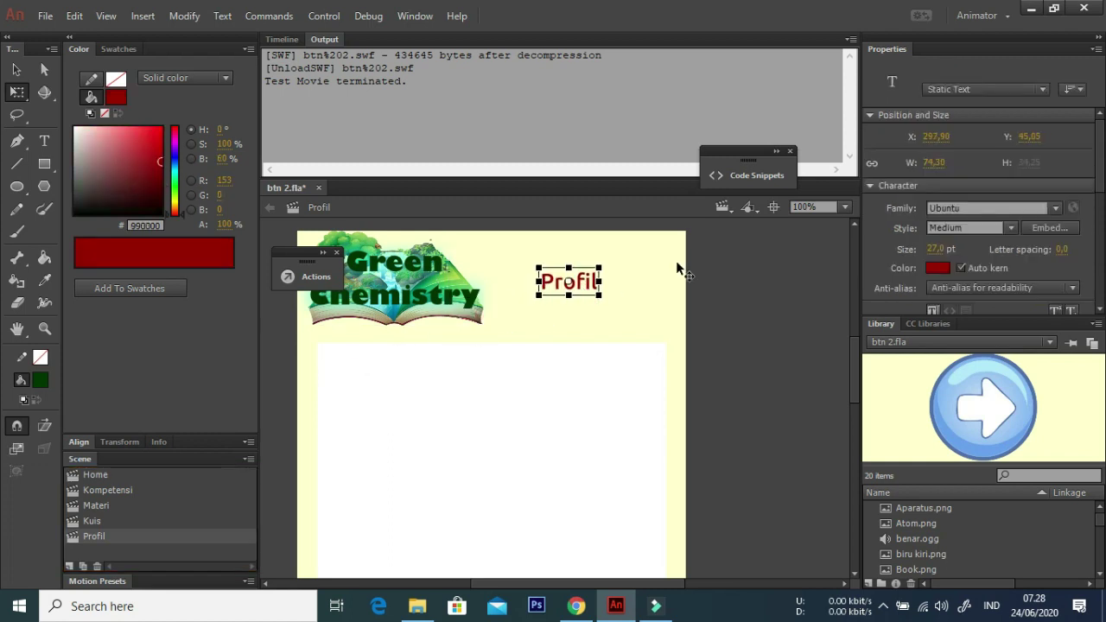
click(930, 248)
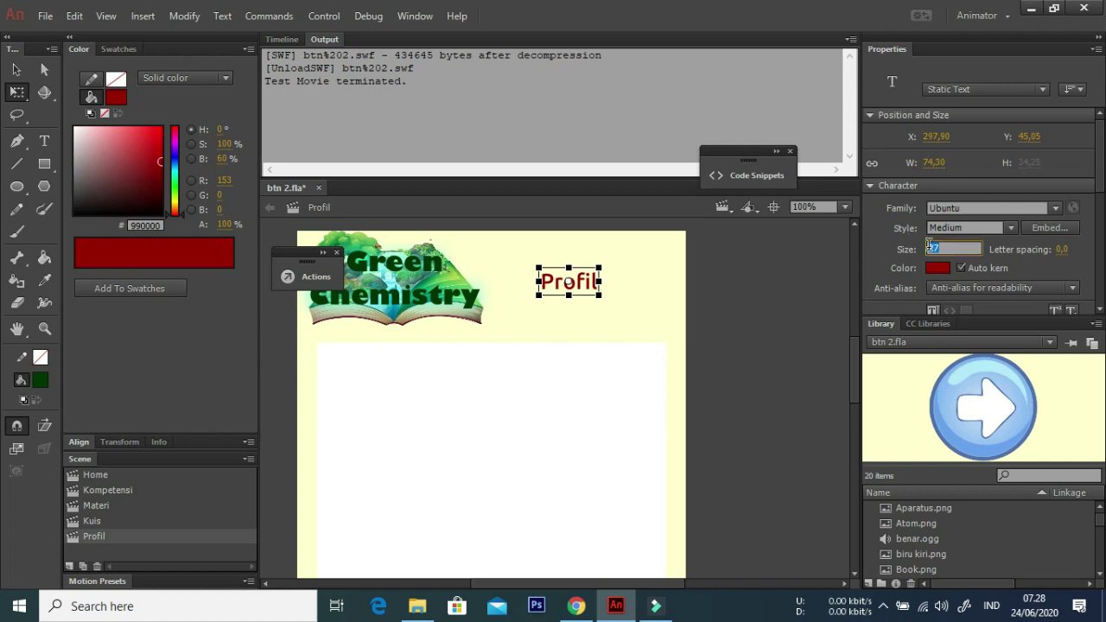
text(40)
key(Return)
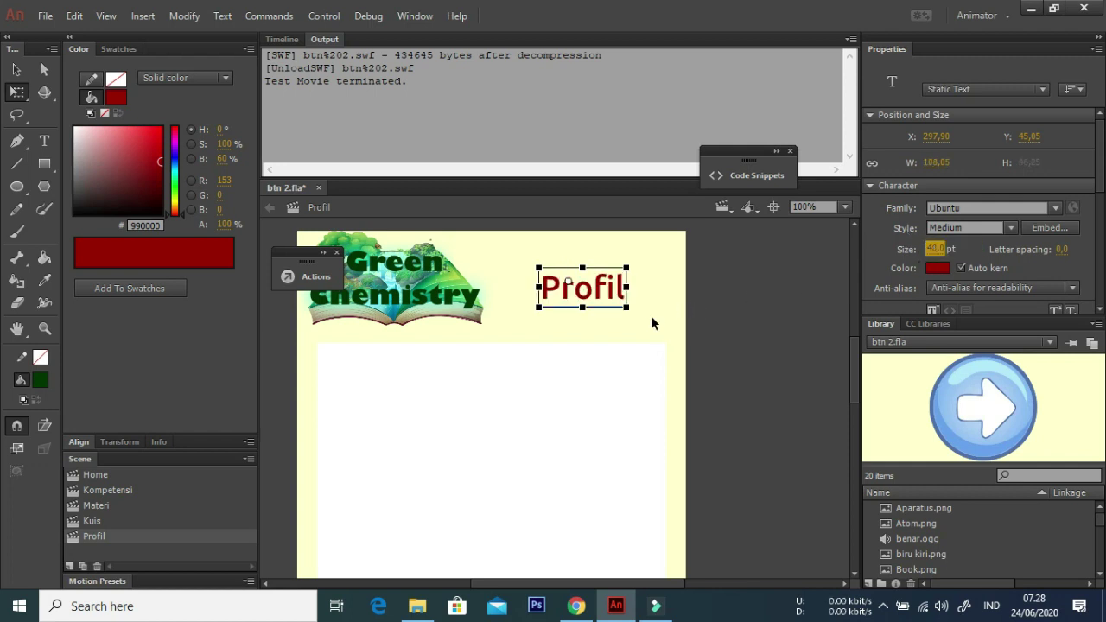
click(602, 323)
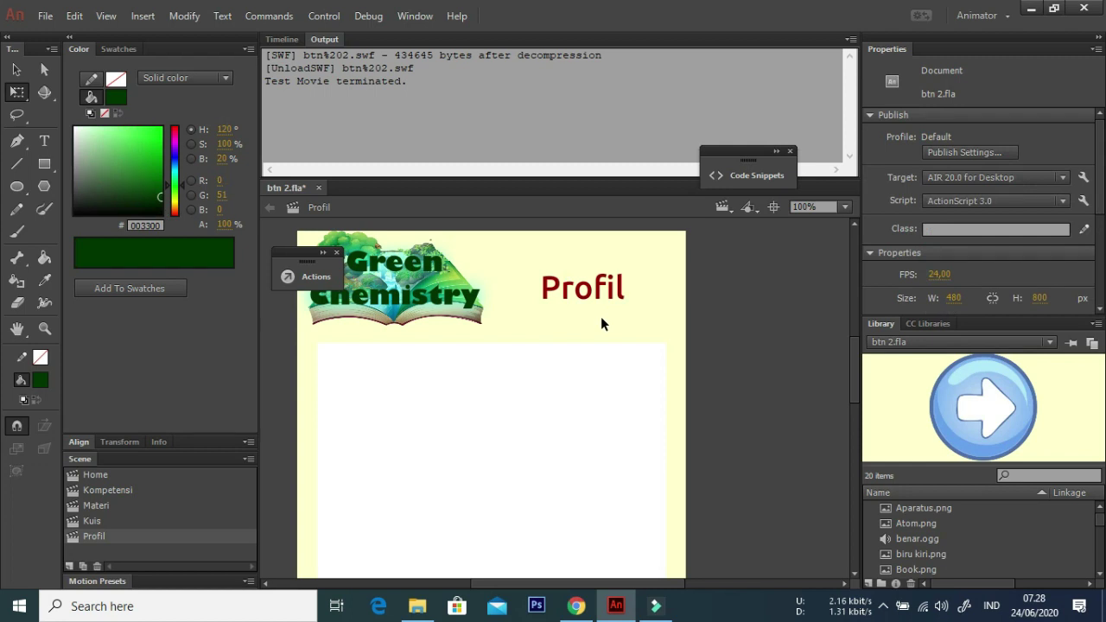
Fit the stage in view and fill the white panel with light grey #CCCCCC
click(845, 208)
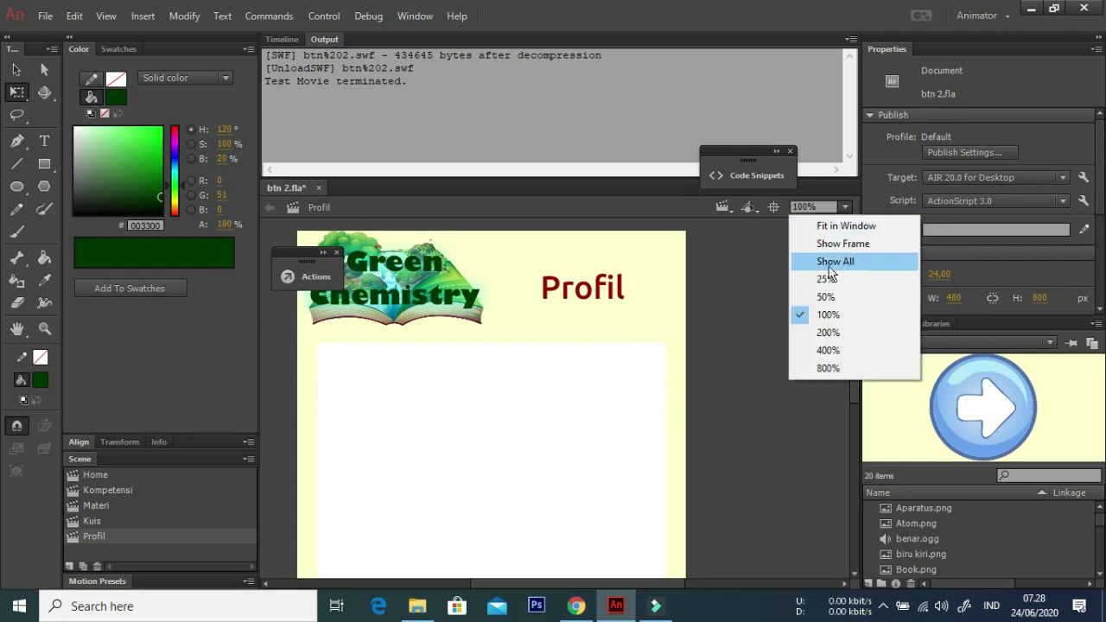
click(836, 249)
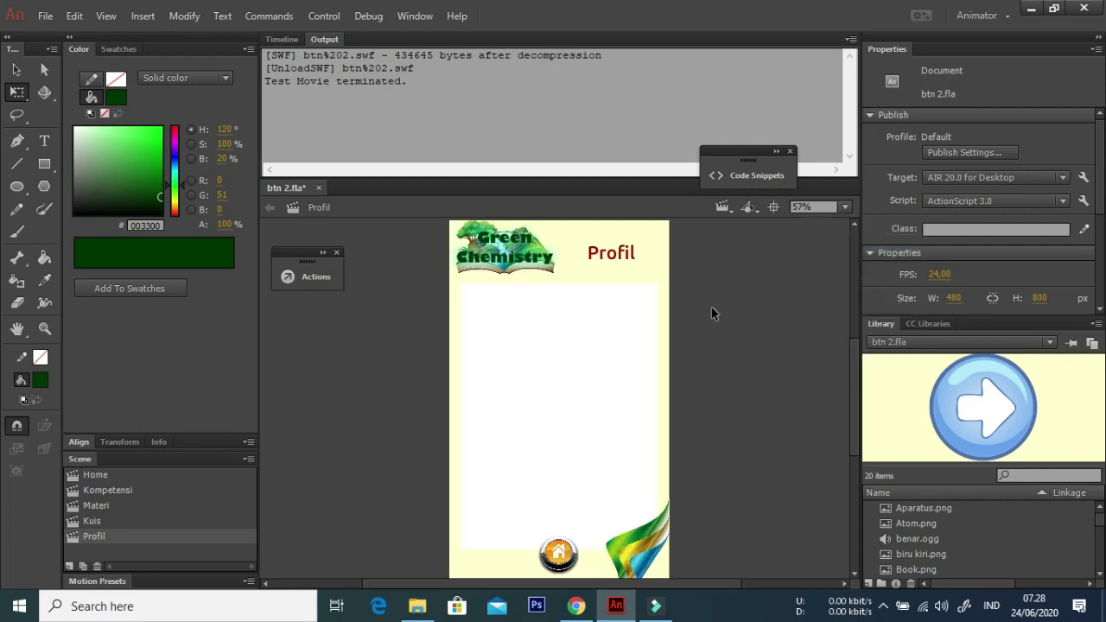
click(582, 345)
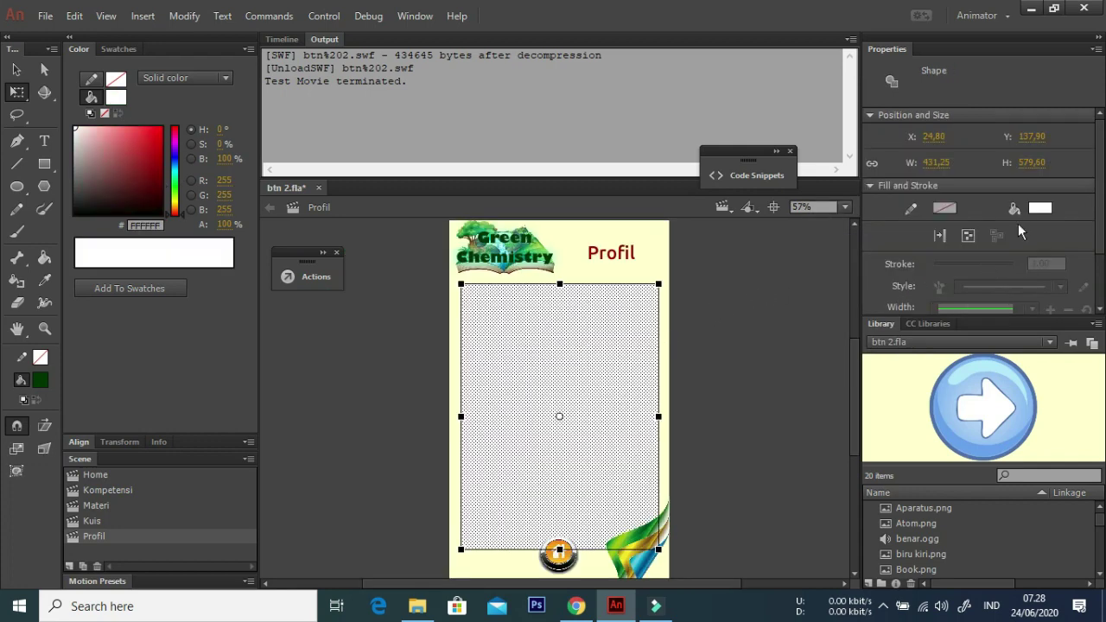
click(1040, 209)
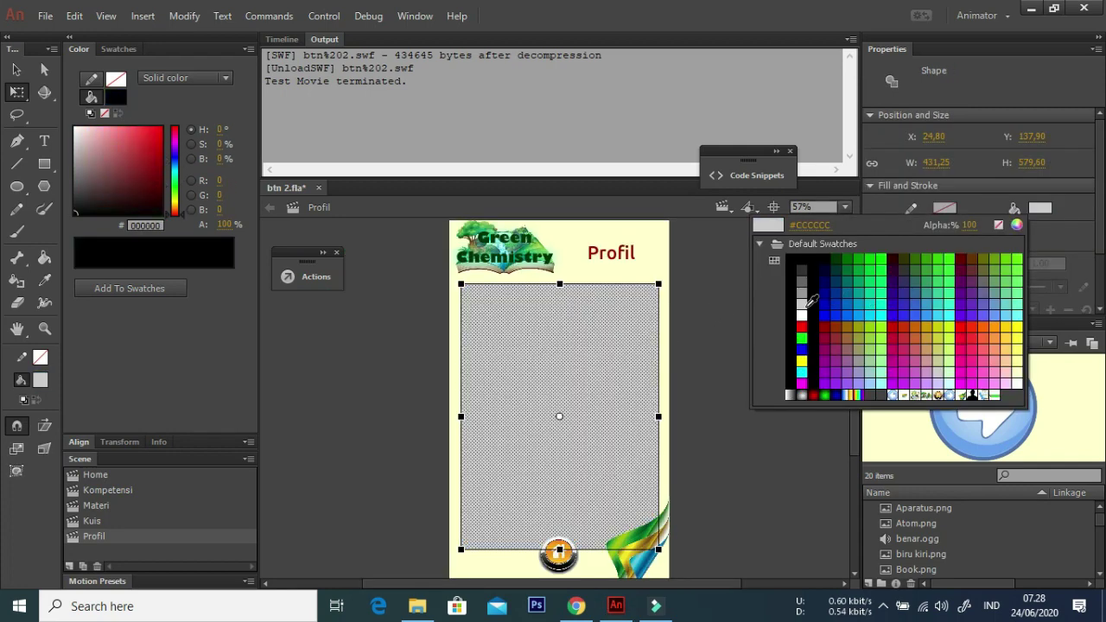
click(802, 304)
click(668, 342)
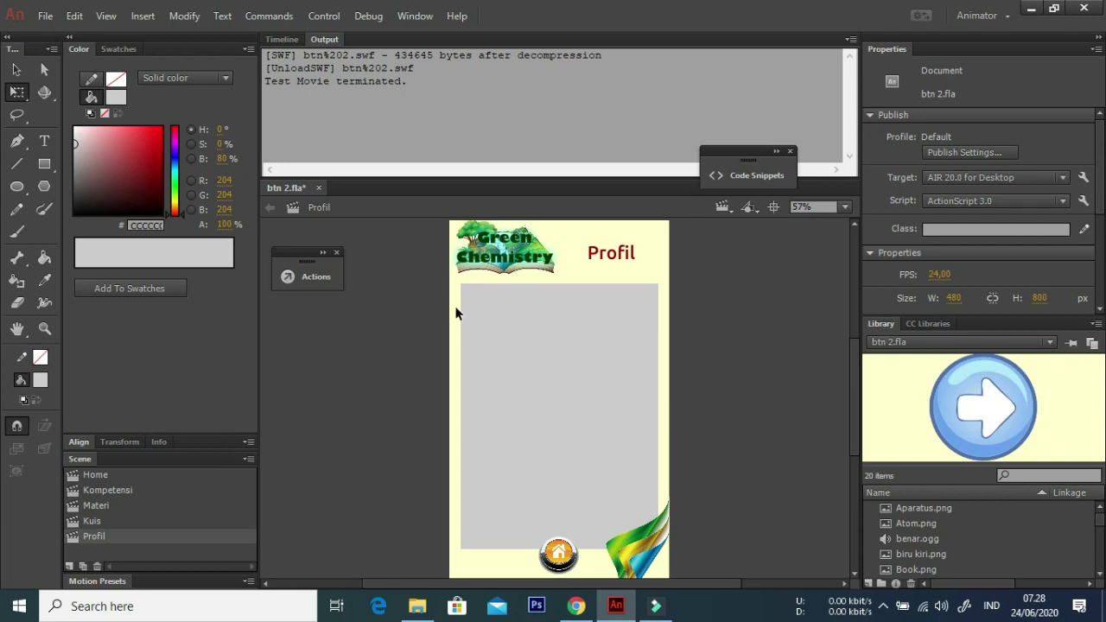
Add a text block at the panel's top left with the author's name, Pendidikan Kimia UII, and an e-mail address
click(48, 141)
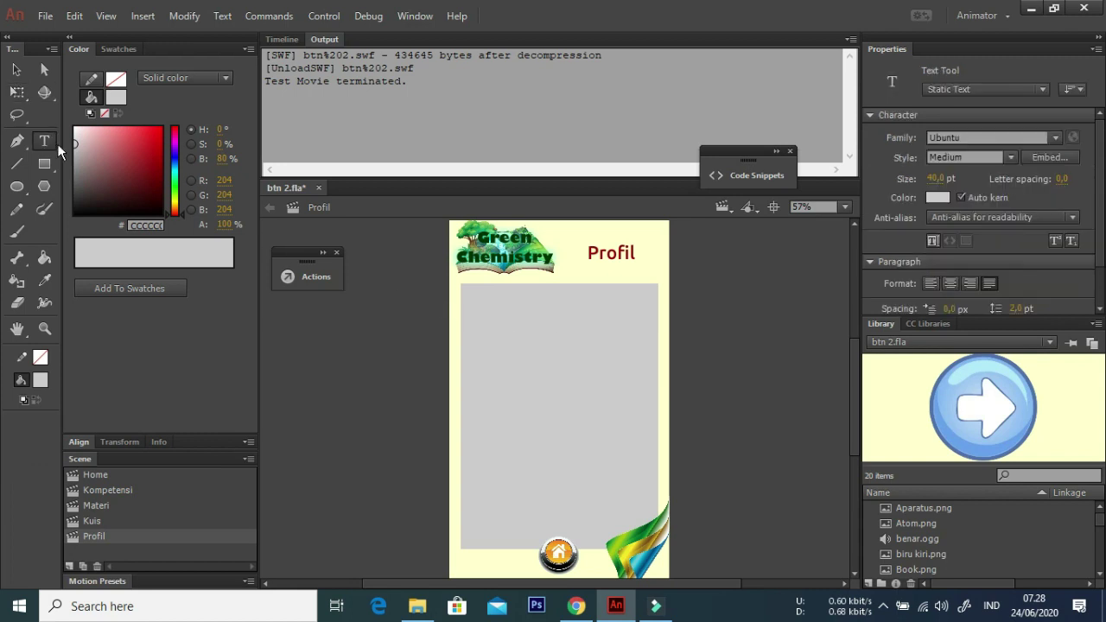
click(473, 292)
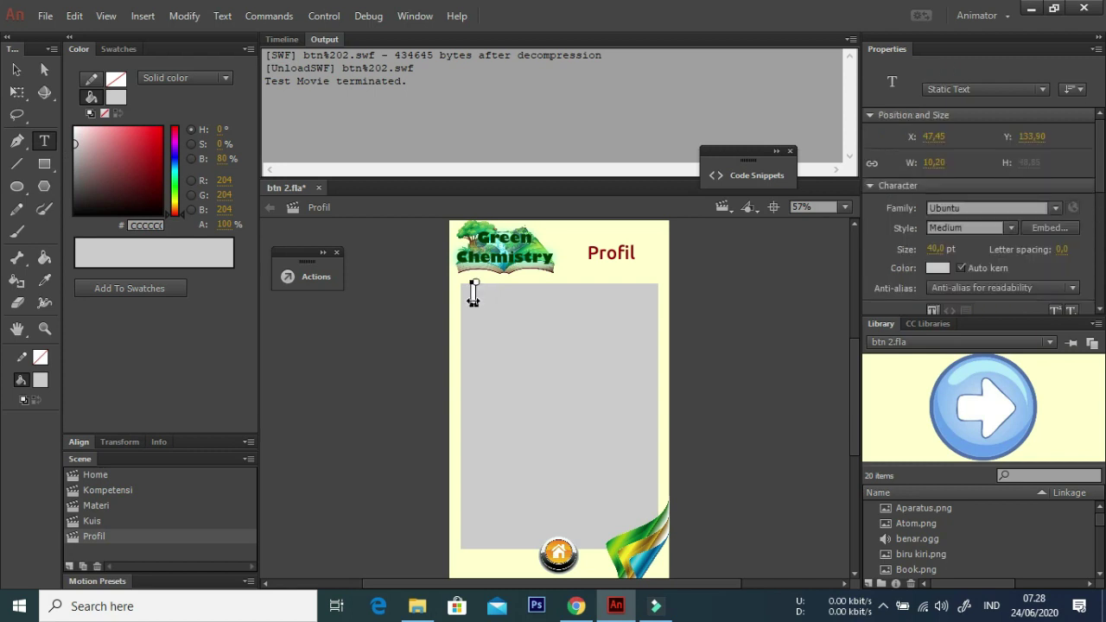
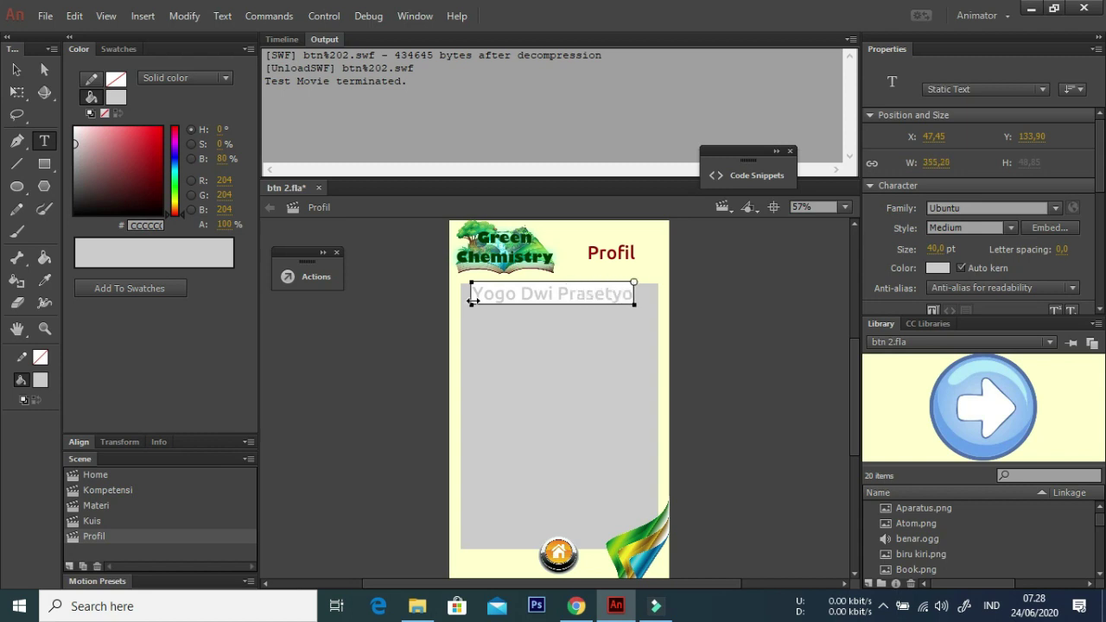
key(Return)
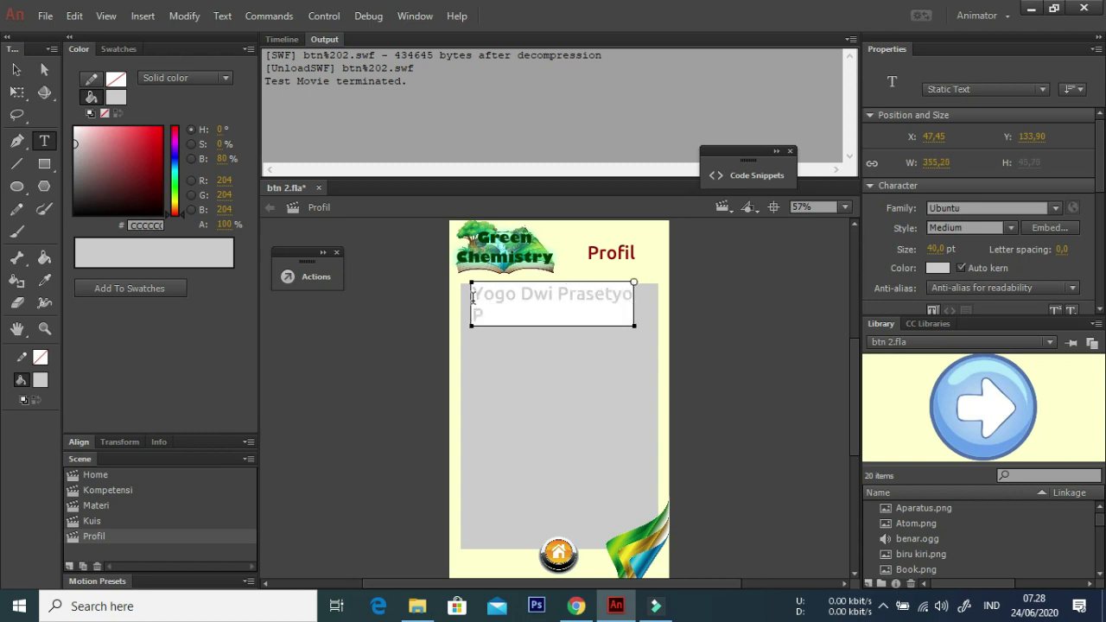
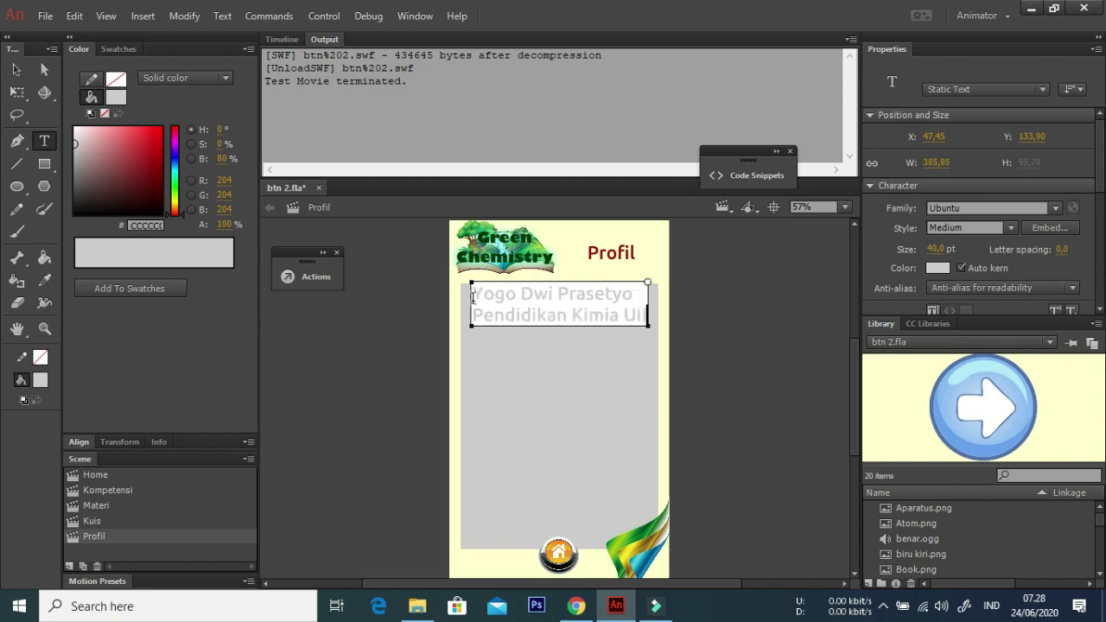
key(Return)
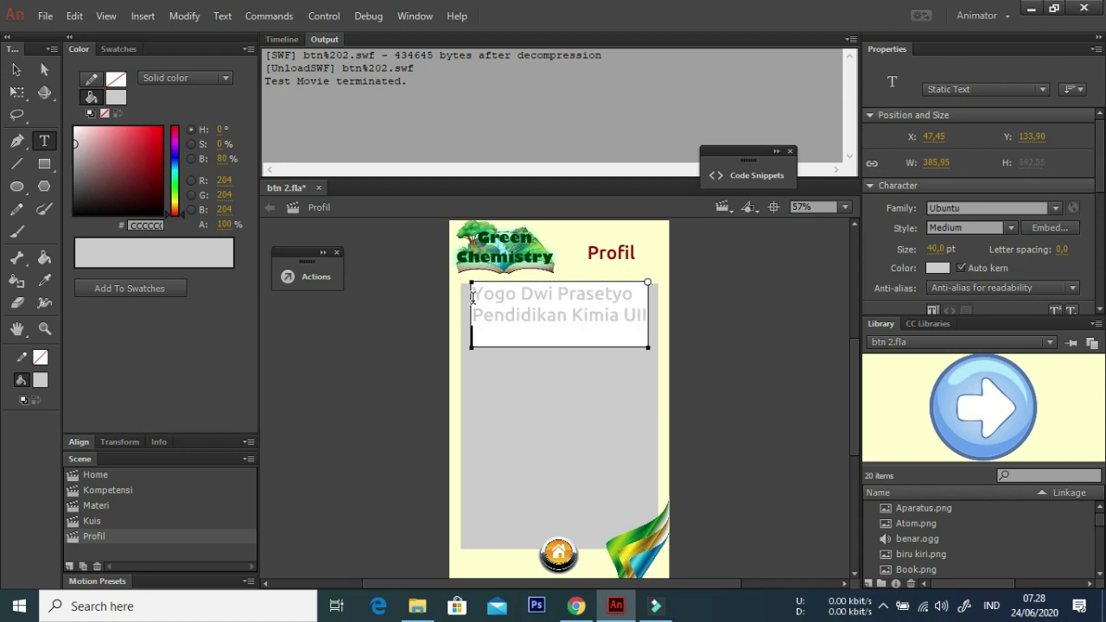
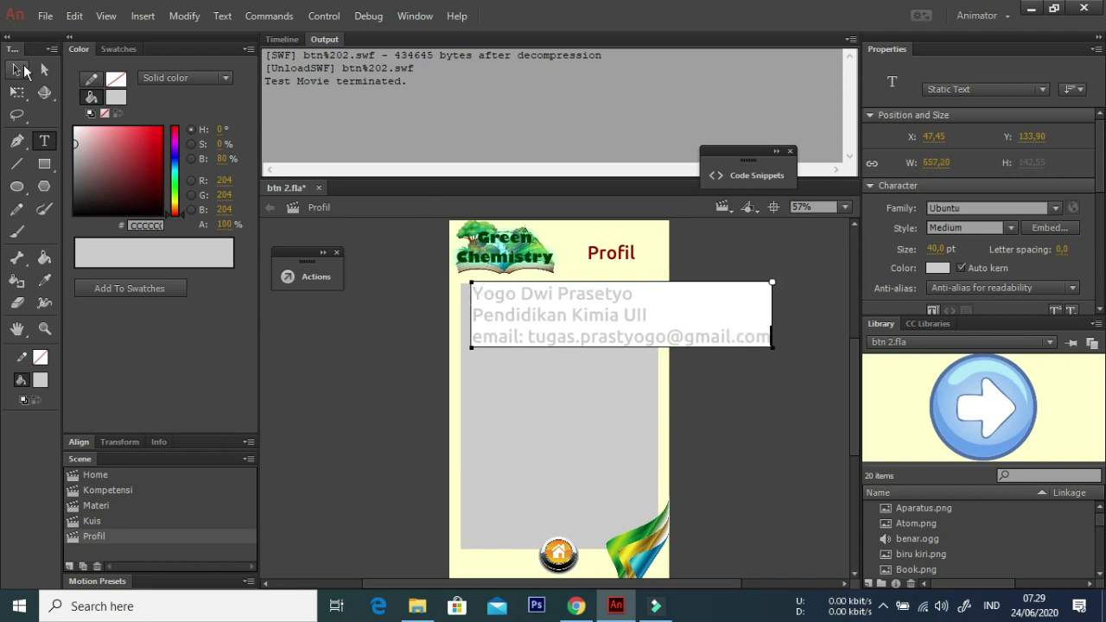
Colour the whole text block brown and nudge it slightly lower
click(15, 69)
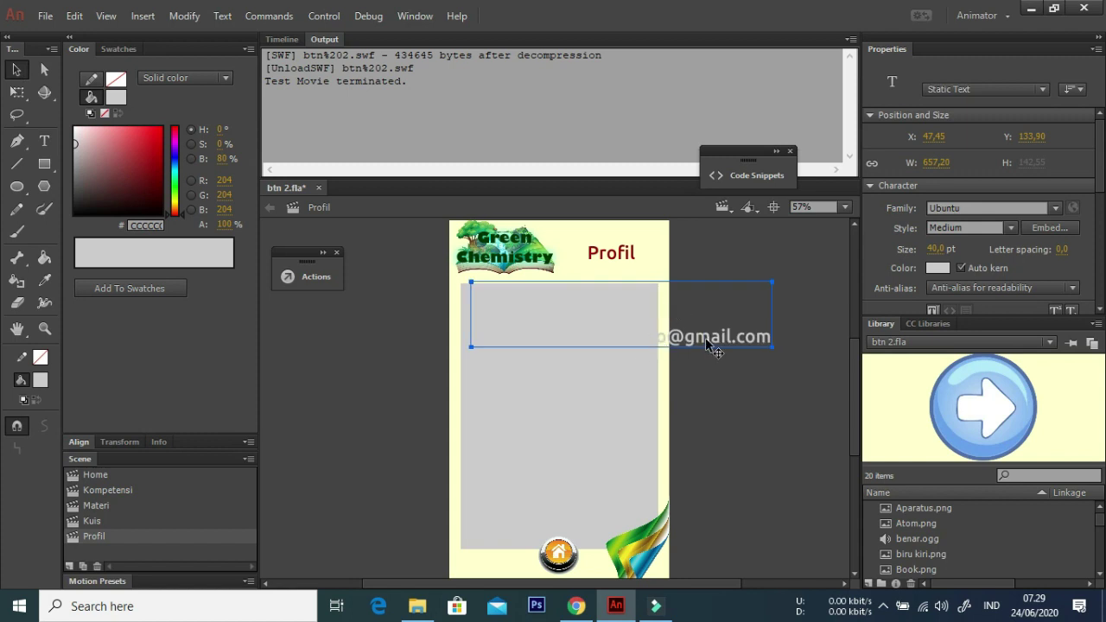
click(927, 268)
click(721, 322)
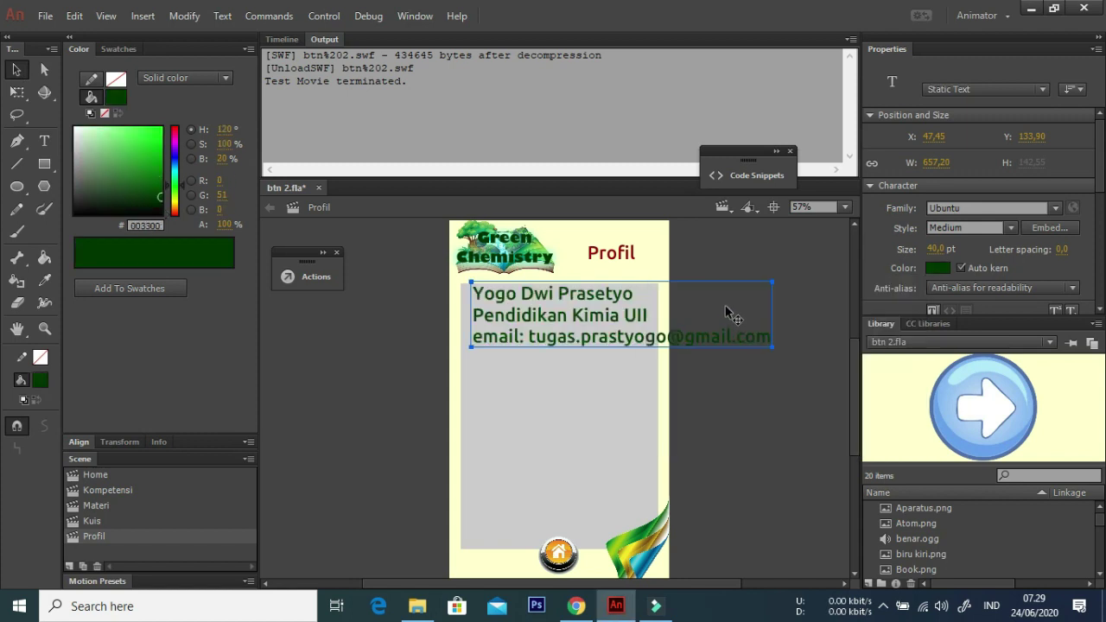
click(936, 268)
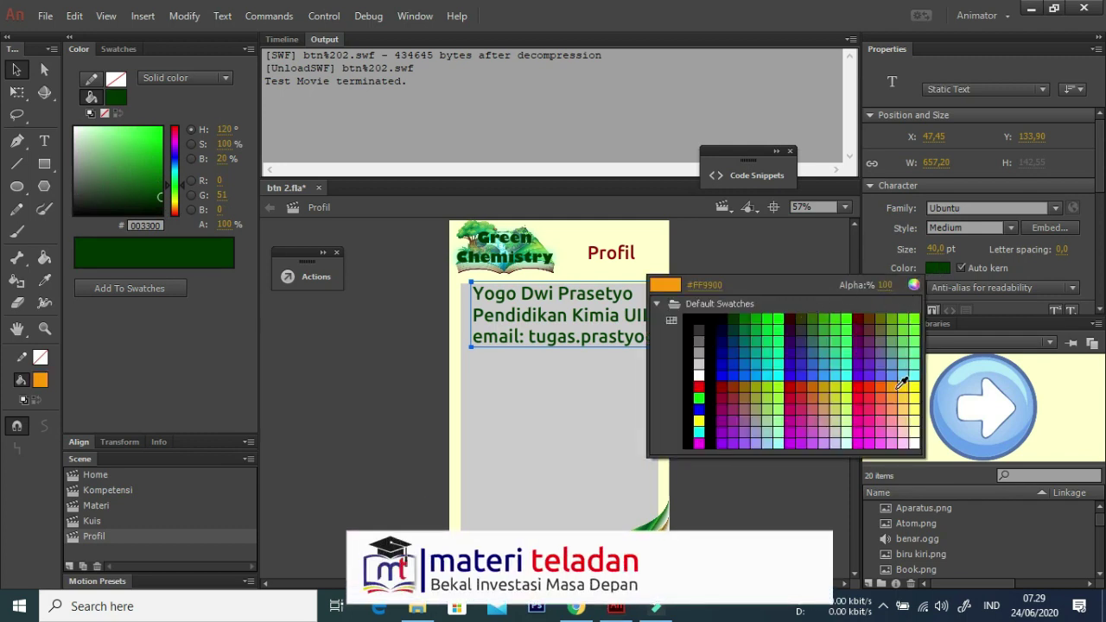
click(754, 383)
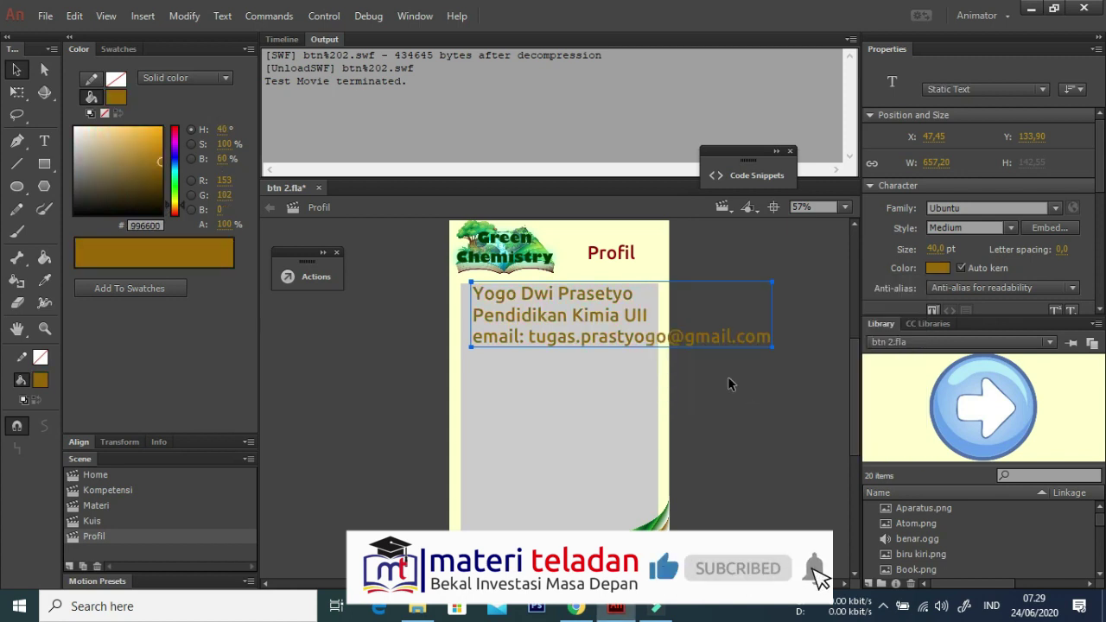
drag(589, 282, 585, 293)
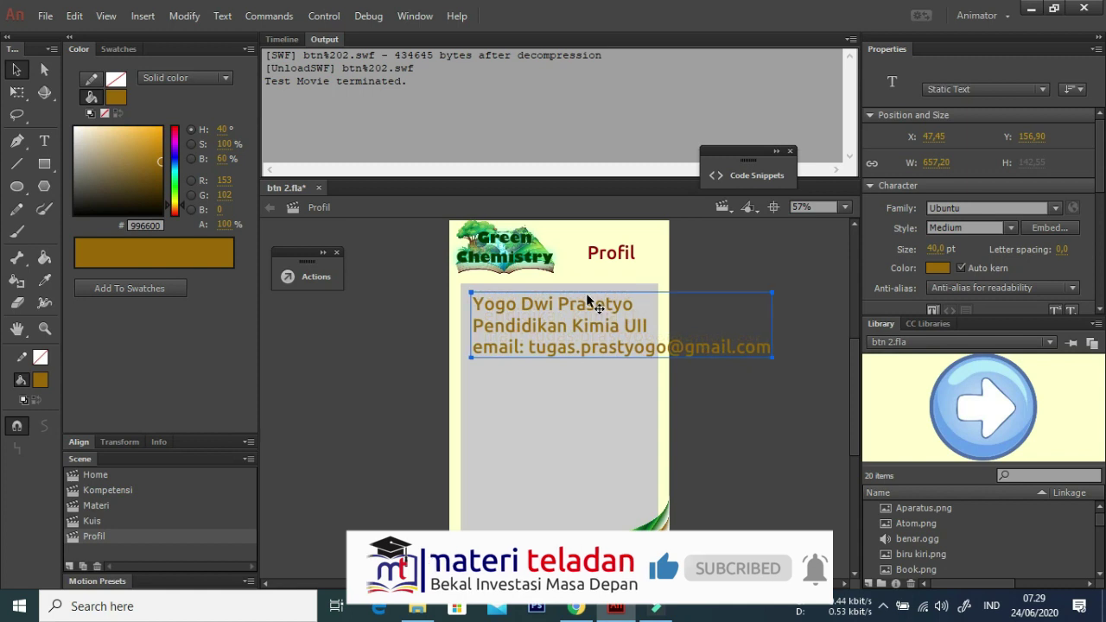
Make the first line, with the author's name, dark red #990000
double_click(631, 303)
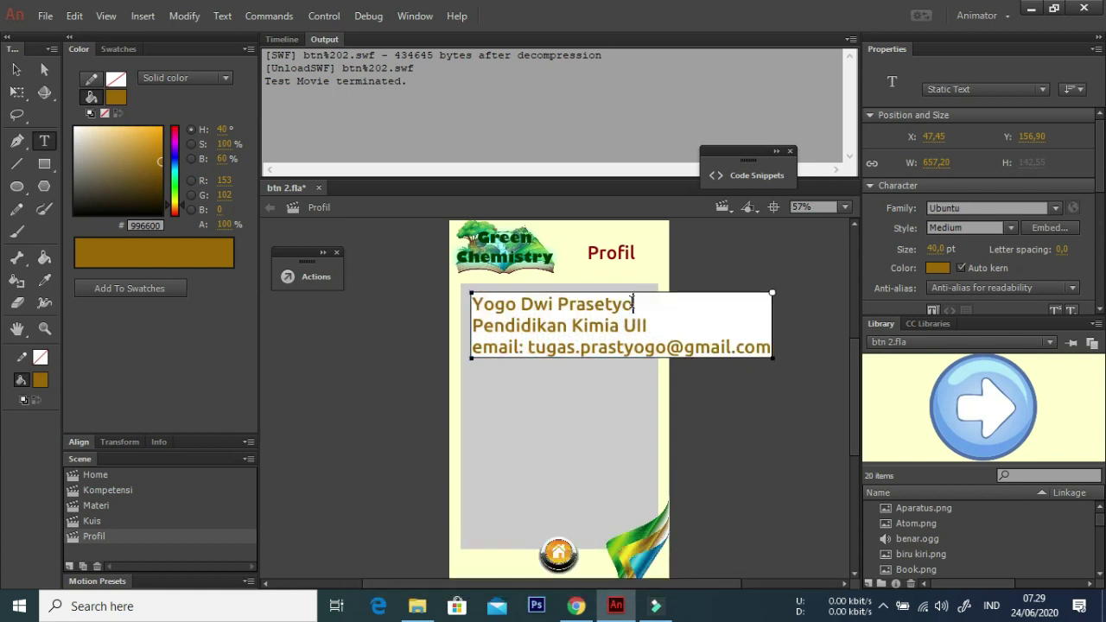
triple_click(489, 298)
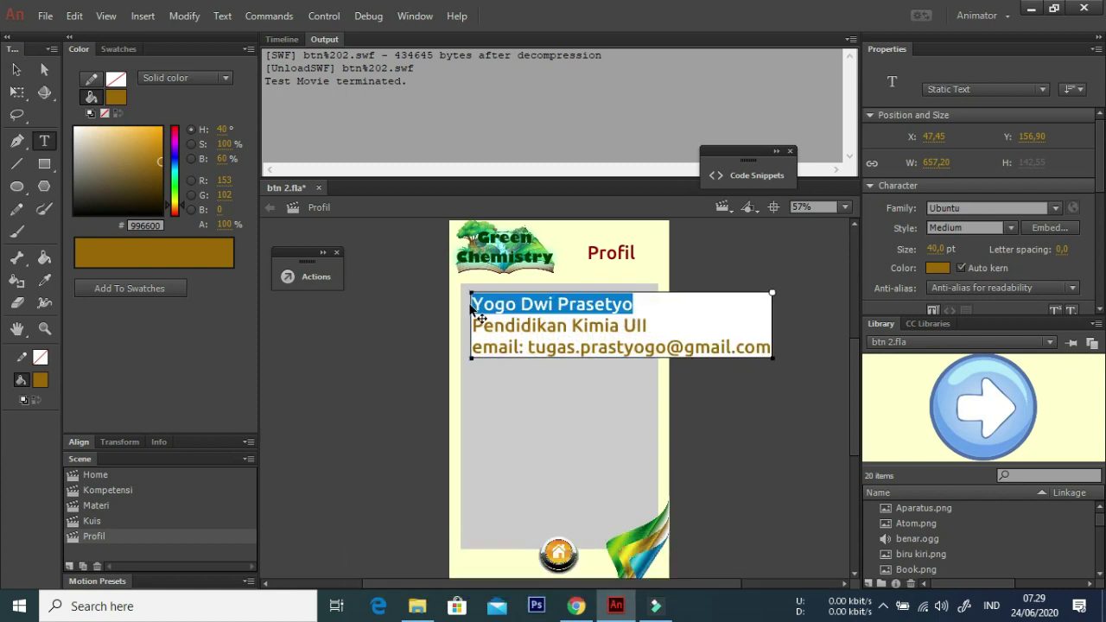
click(932, 268)
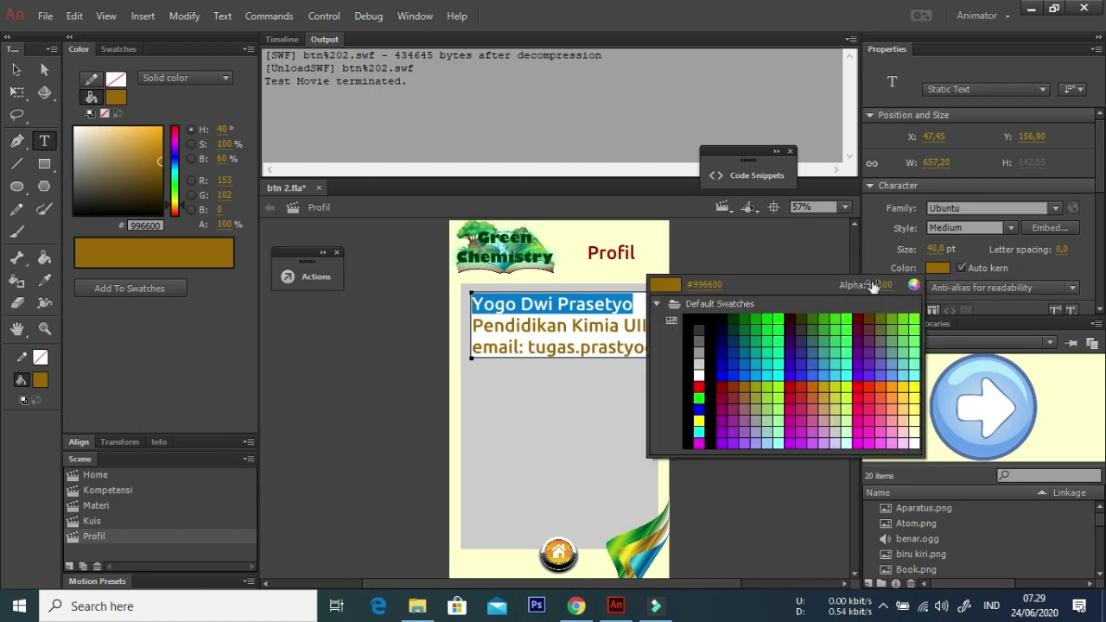
click(722, 385)
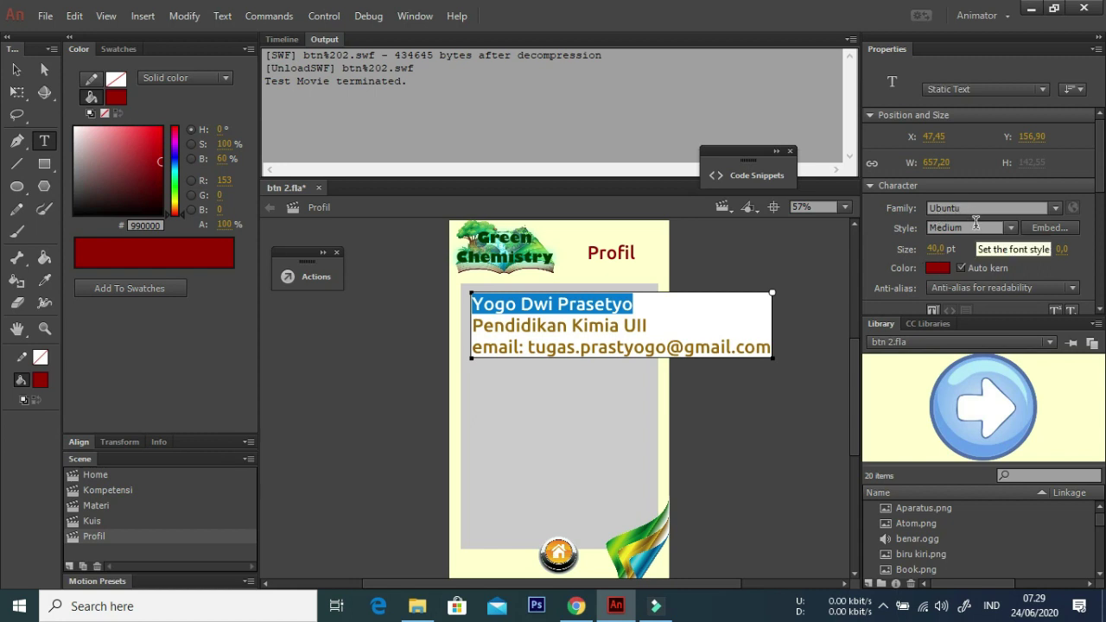
click(648, 328)
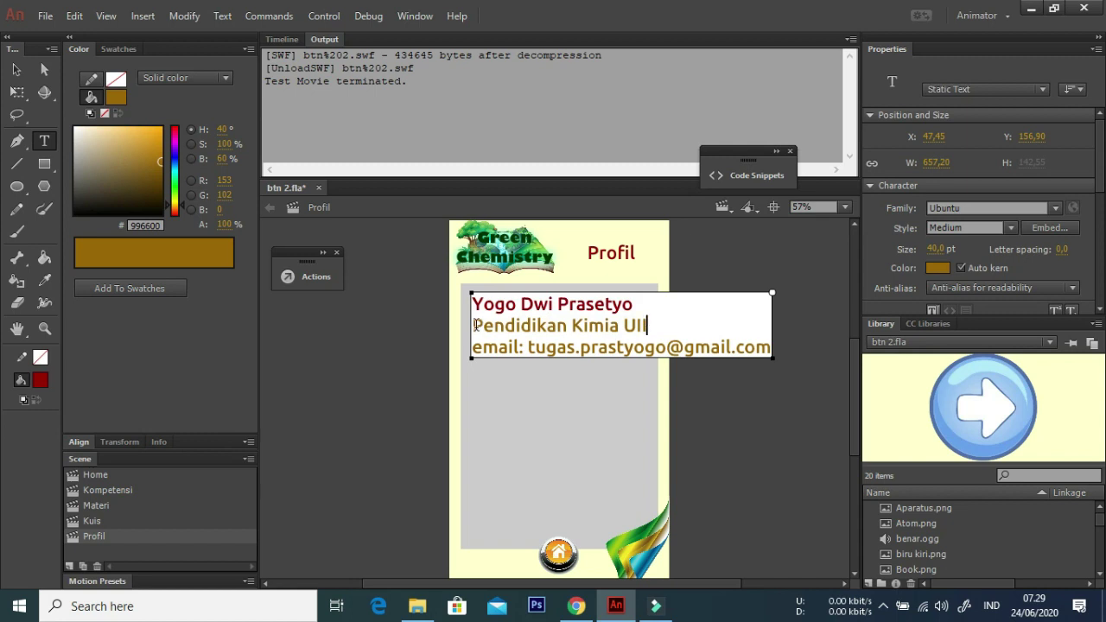
Set the programme and e-mail lines to 25 pt in brown #996600
shift+click(771, 347)
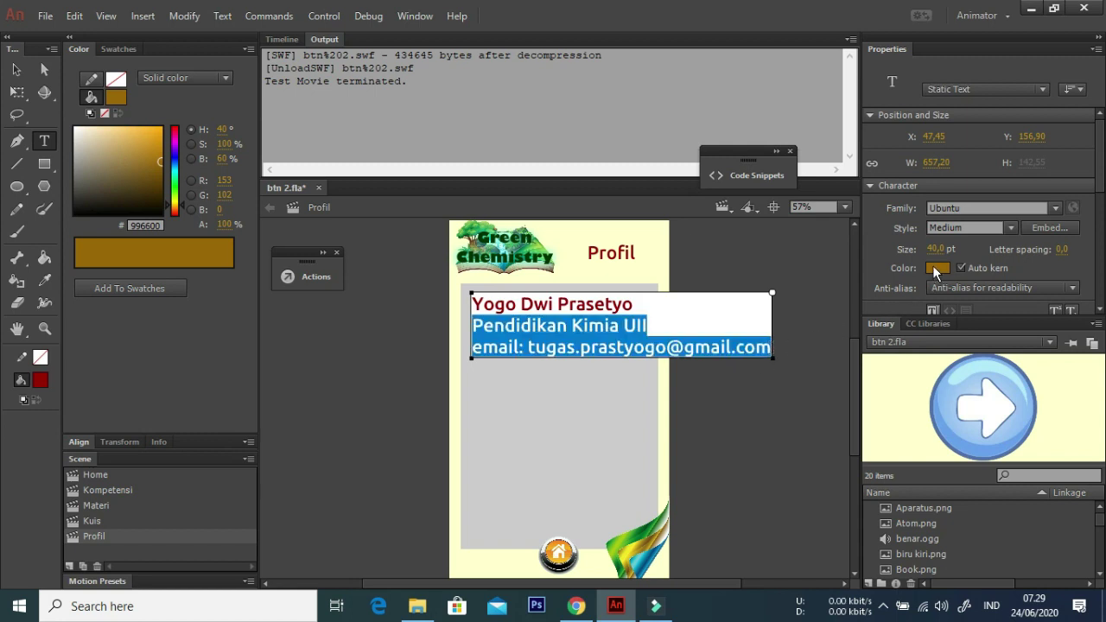
click(934, 268)
click(916, 259)
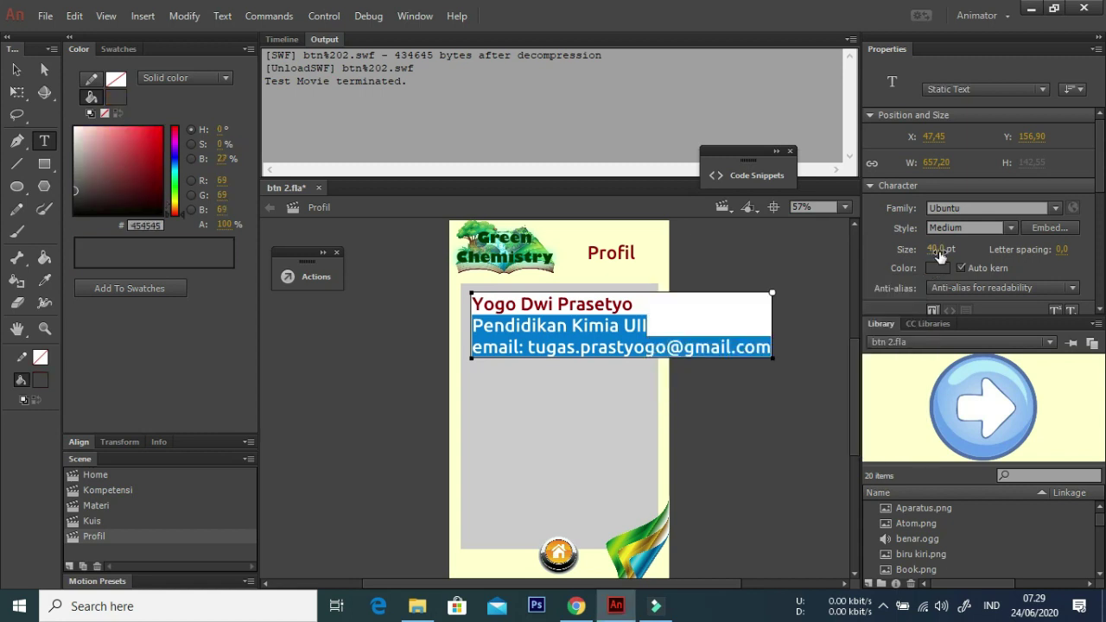
click(938, 249)
text(25)
key(Return)
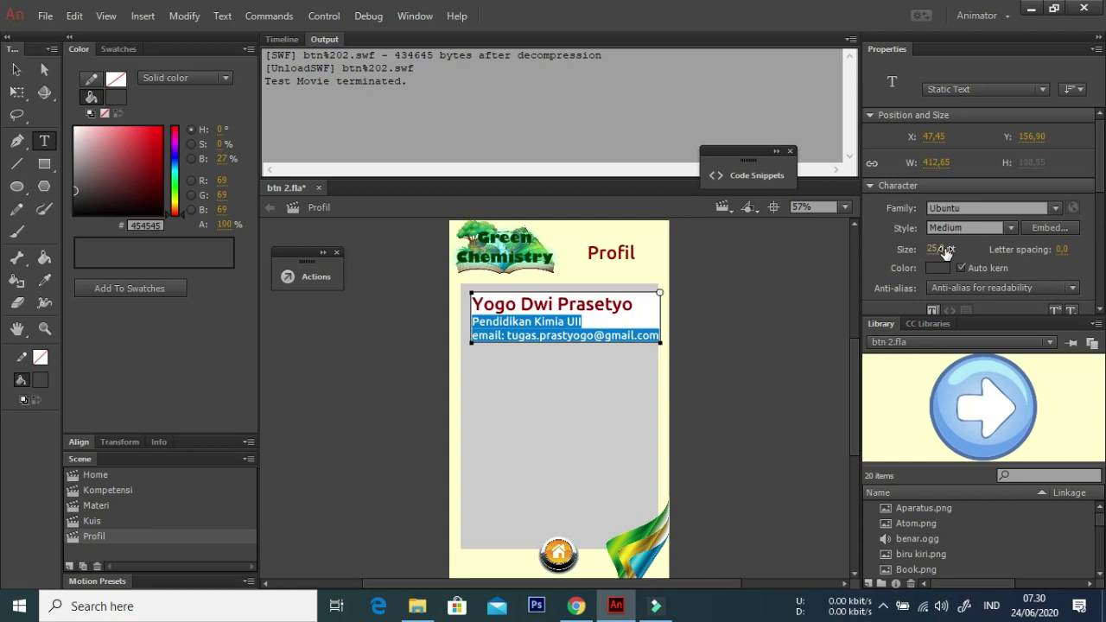
click(937, 267)
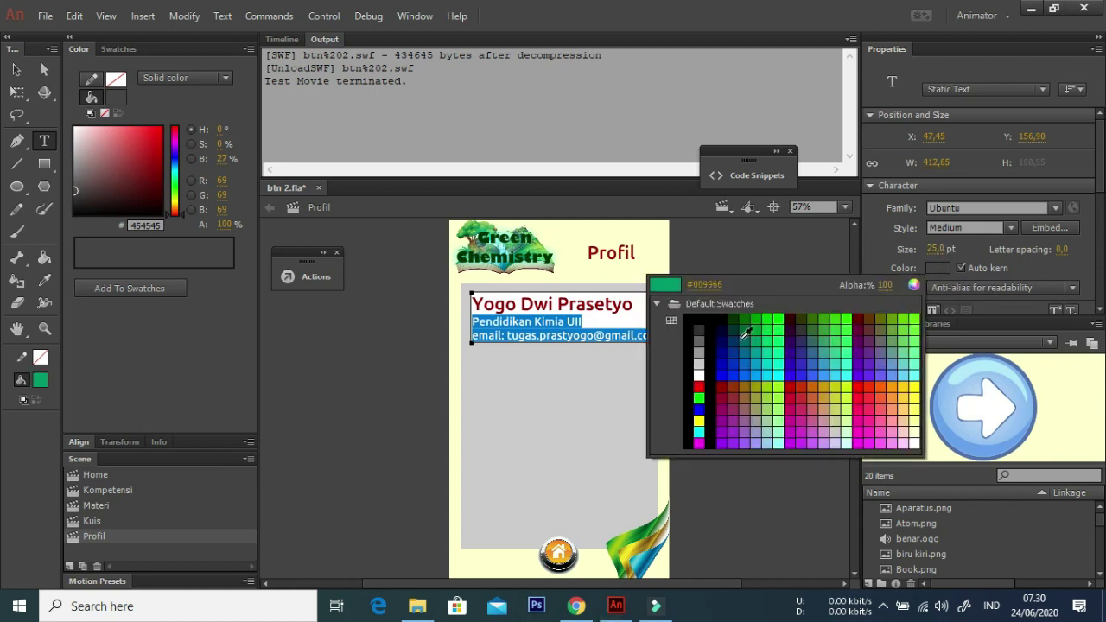
click(749, 384)
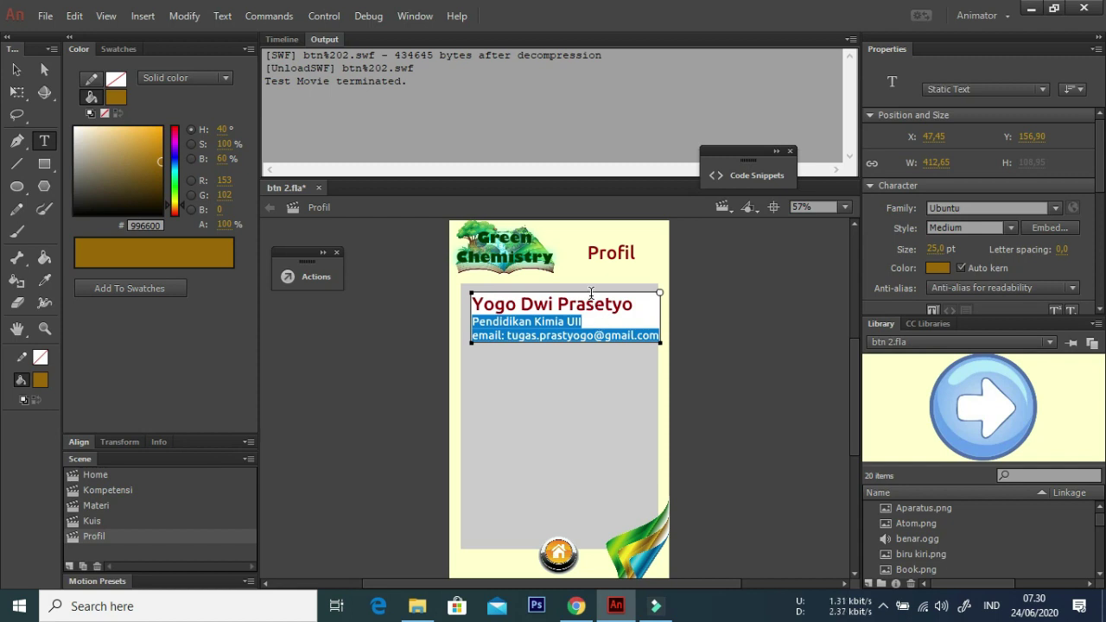
Centre-align all three lines and drag the block lower on the grey panel
click(592, 302)
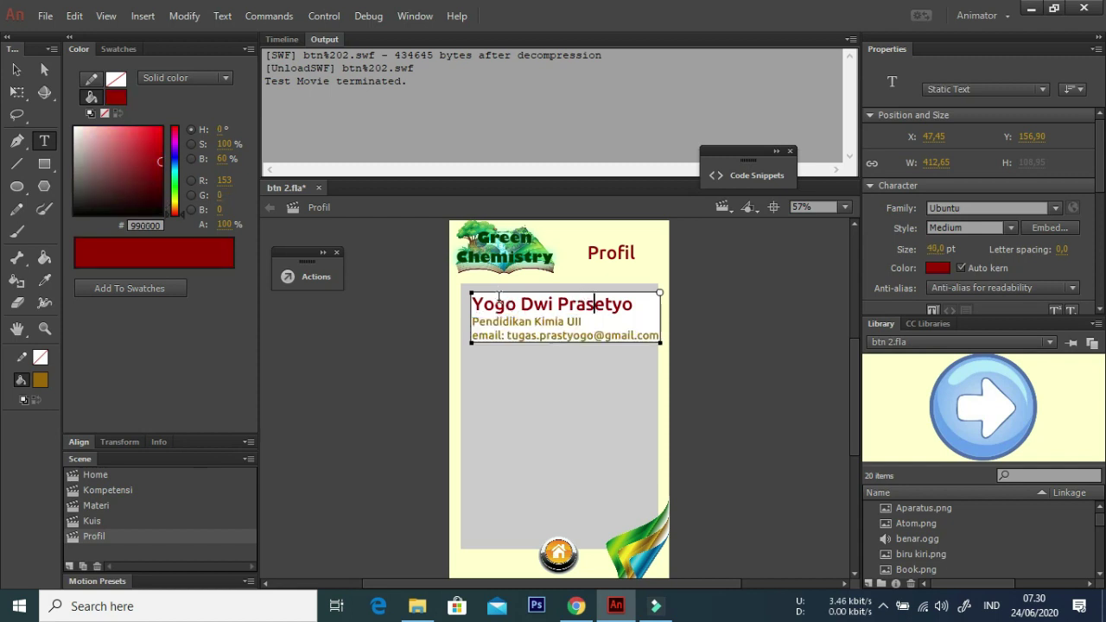
key(ctrl+a)
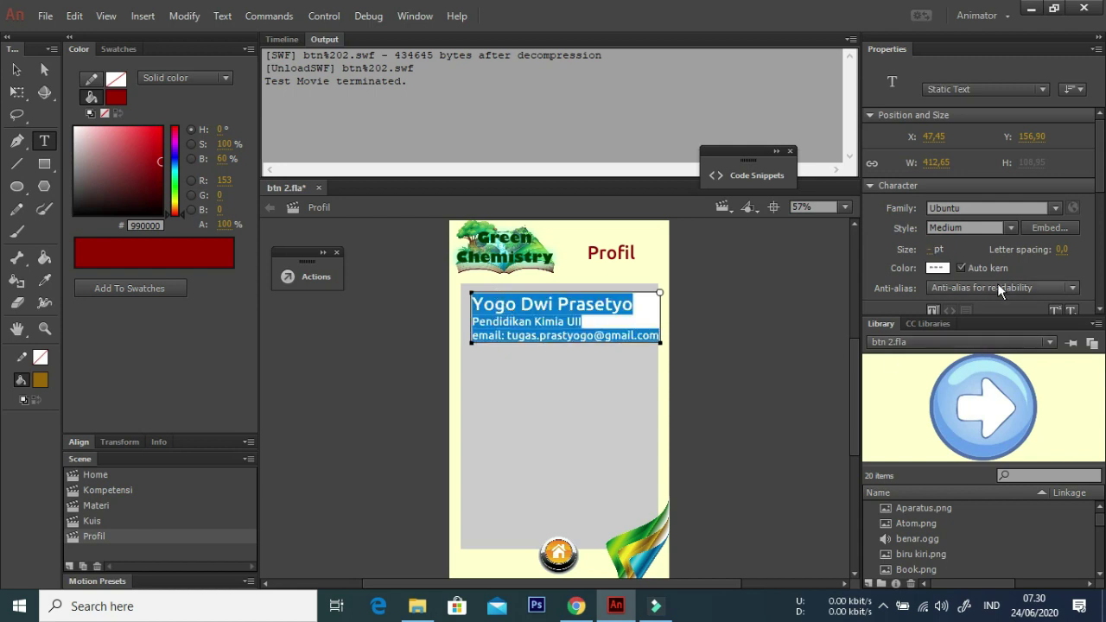
scroll(982, 267, down, 2)
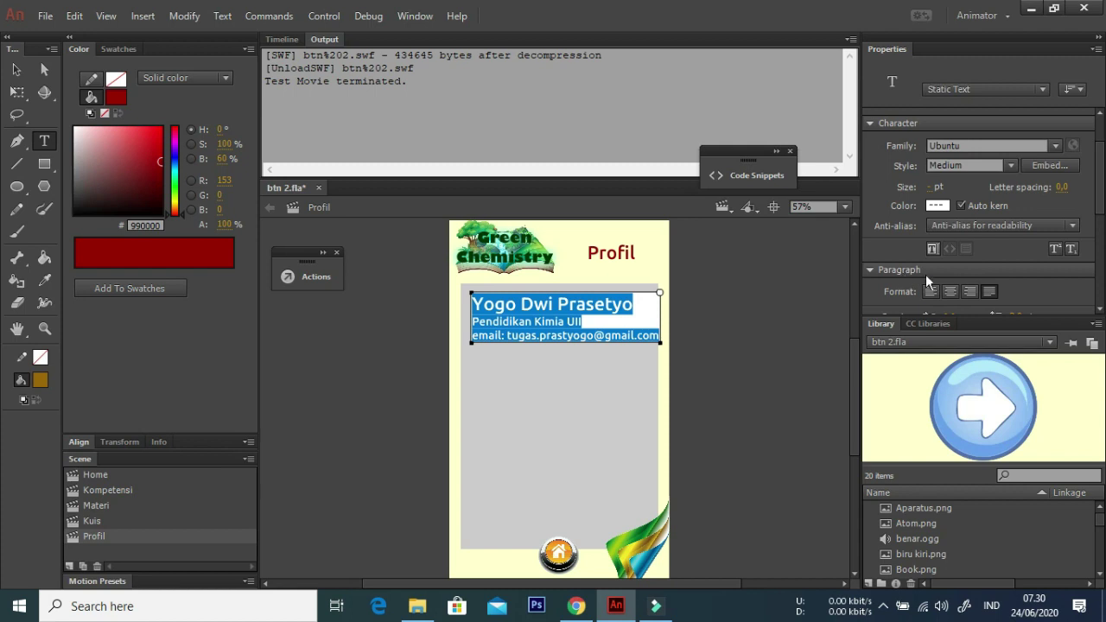
click(947, 290)
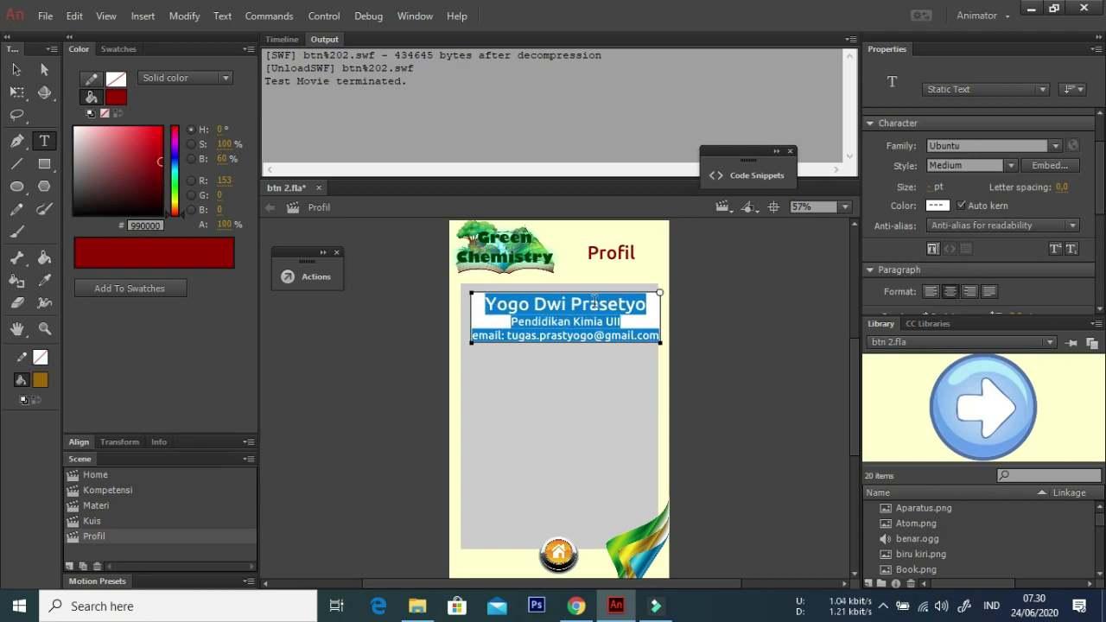
click(16, 70)
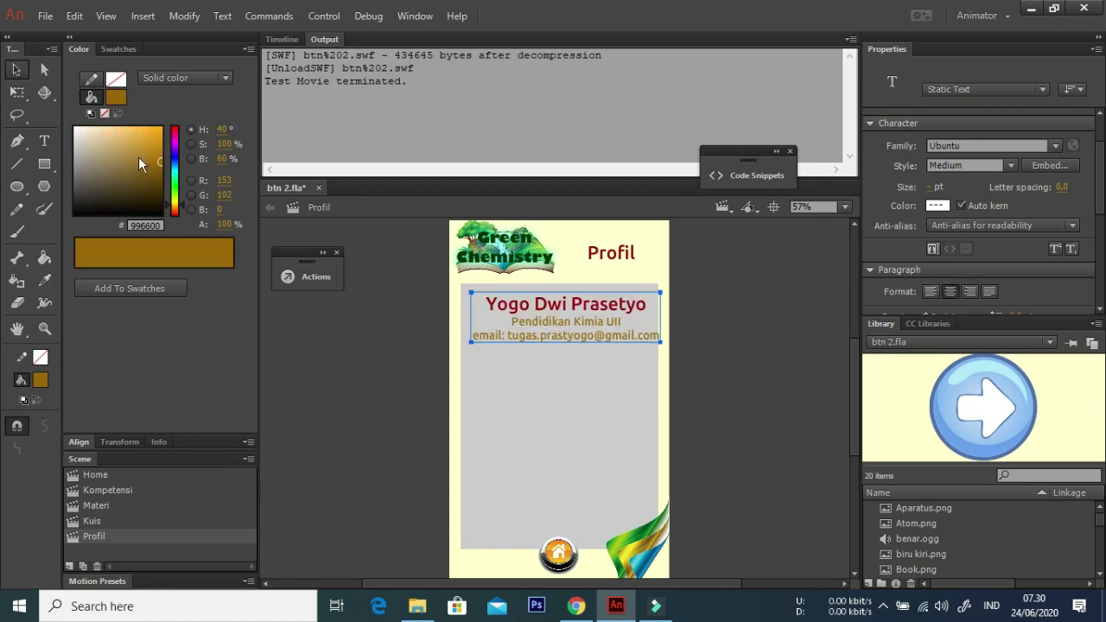
drag(553, 299, 552, 430)
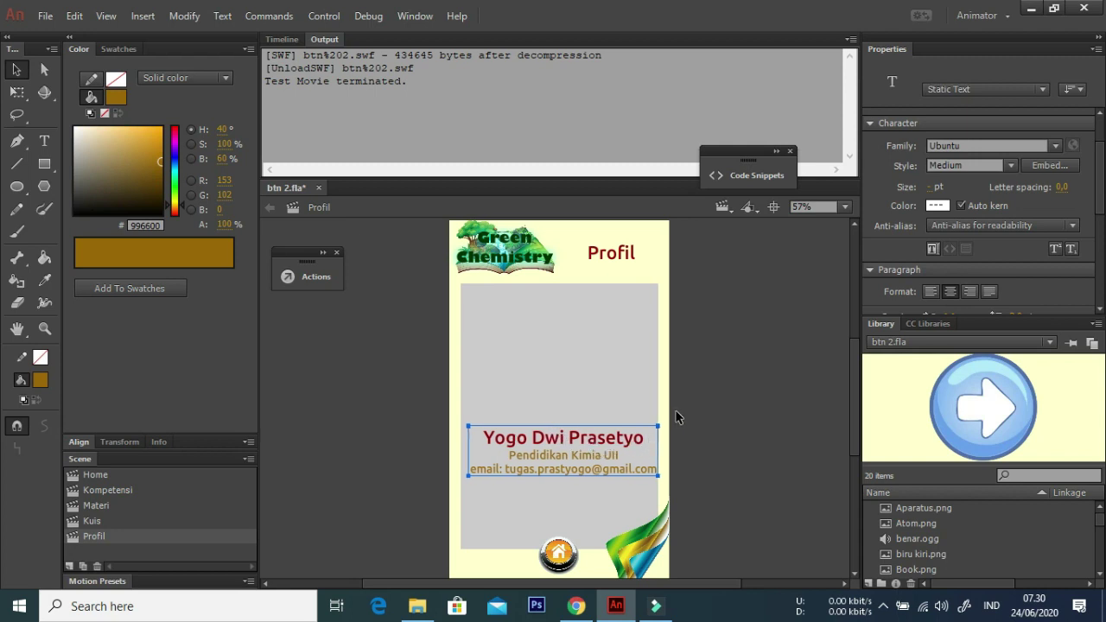
Append lines Pendidikan Kimia, Fakultas Matematika dan Ilmu Pengetahuan Alam, Universitas Islam Indonesia, Yogyakarta after the e-mail
double_click(643, 438)
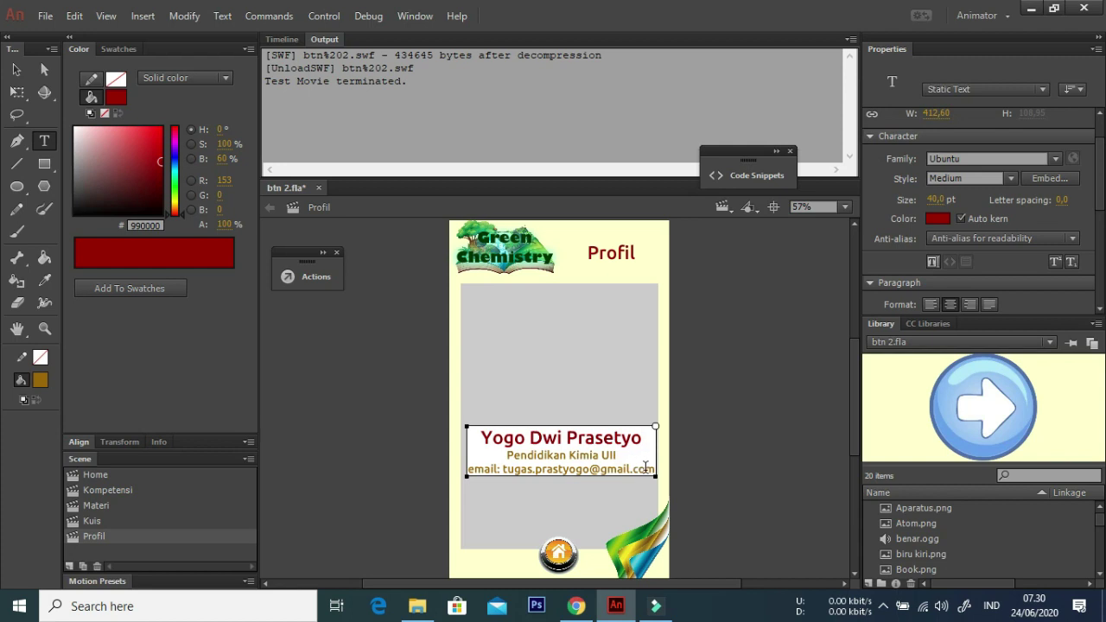
click(655, 469)
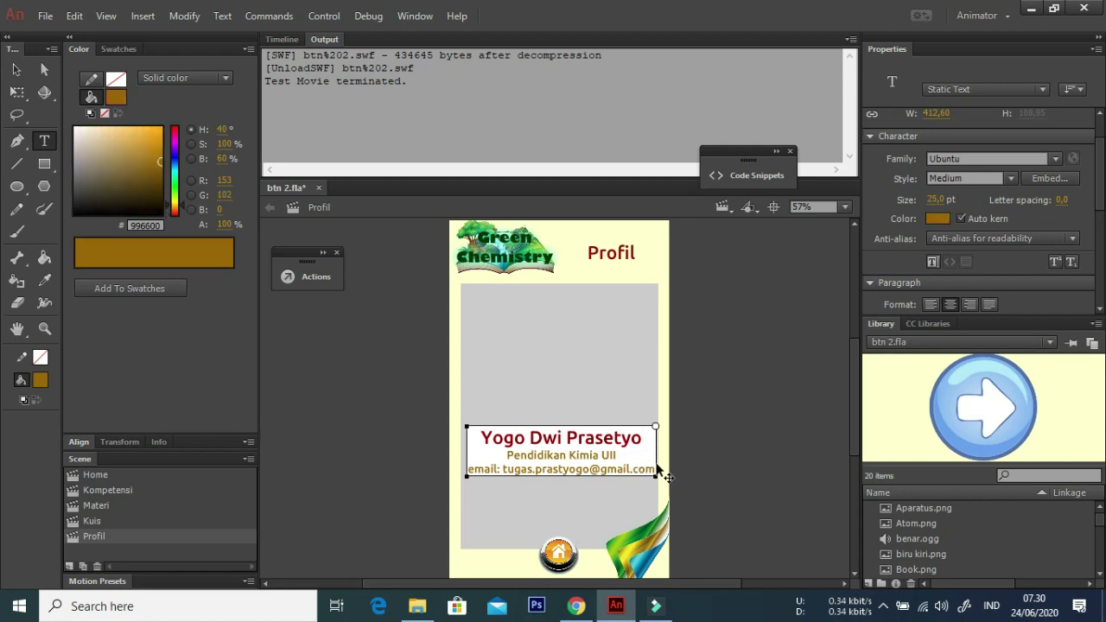
key(Return)
key(Return)
key(Return)
key(Return)
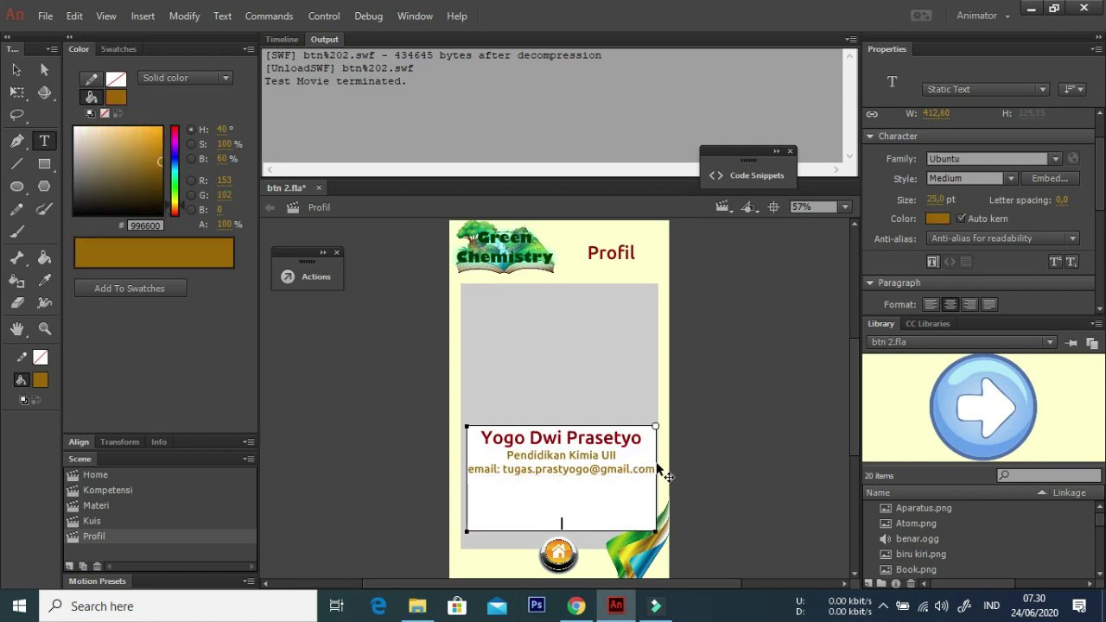
key(BackSpace)
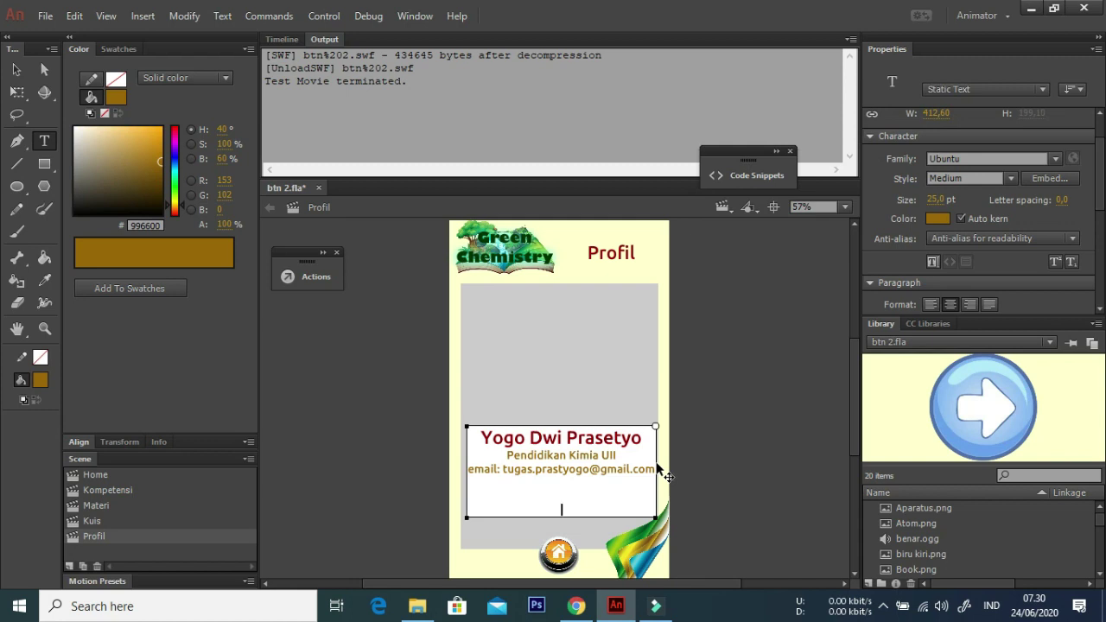
text(Pendidikan Kimia)
key(Return)
text(Fak)
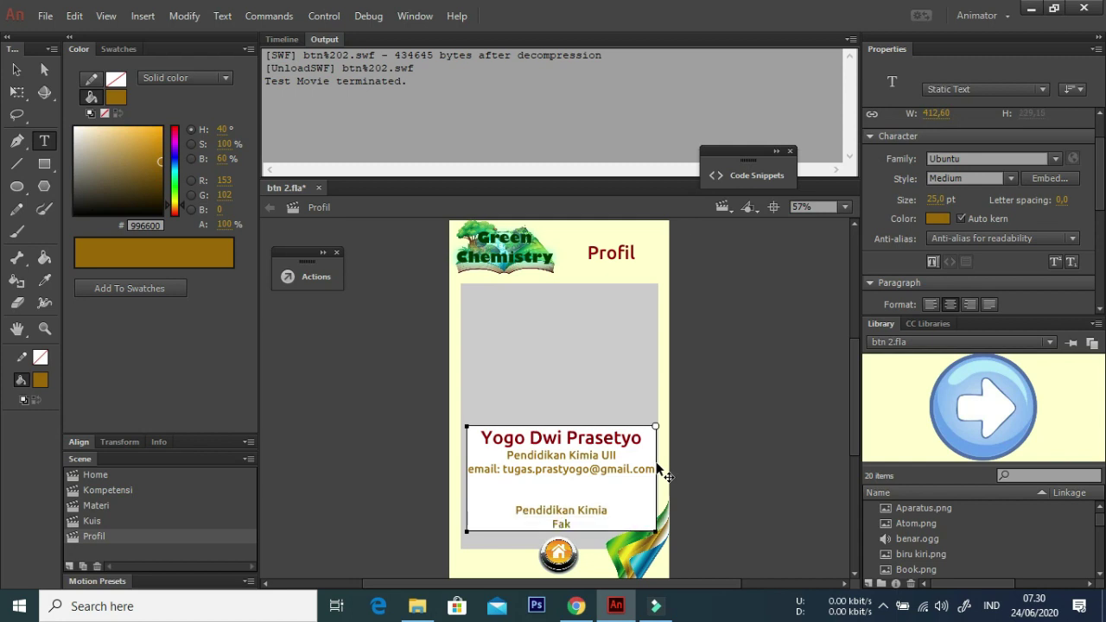
text(ultas Matematika d)
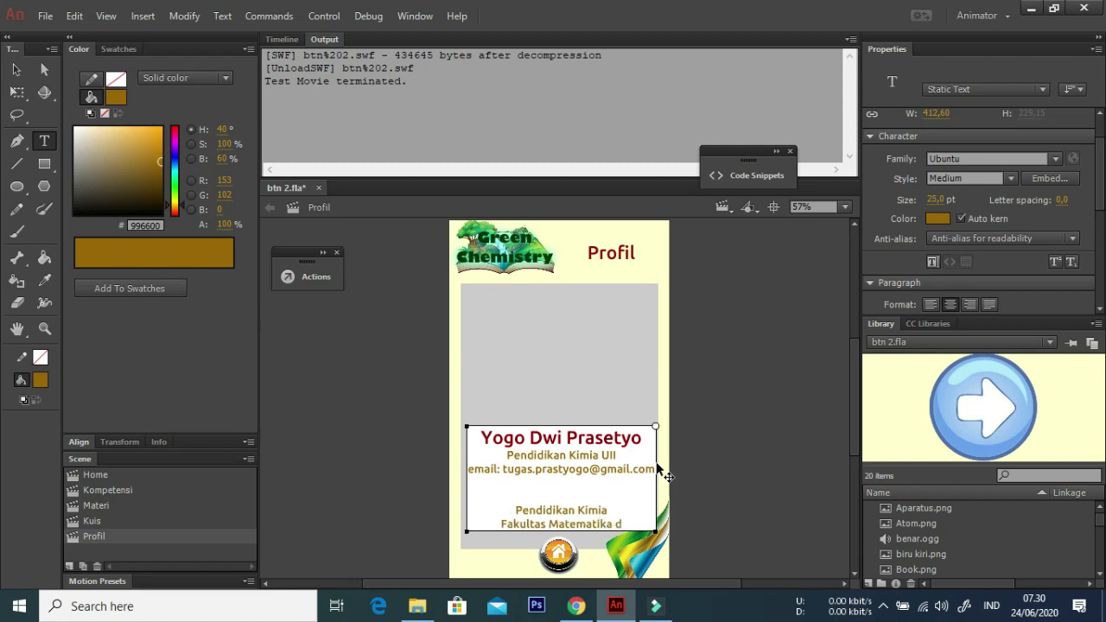
text(an Ilmu)
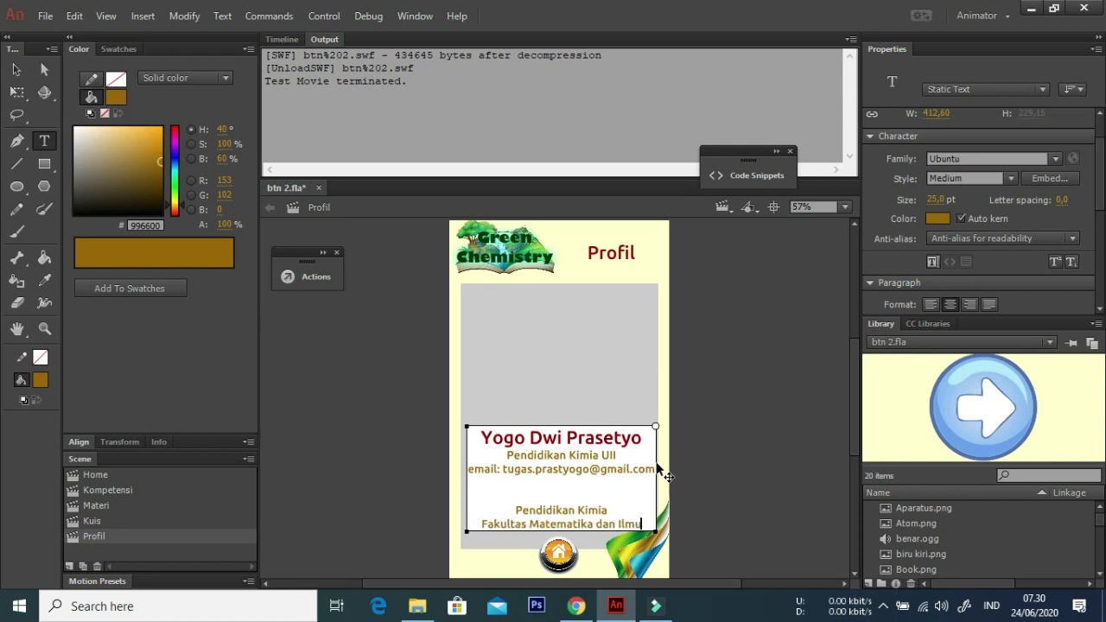
text( Pengeta)
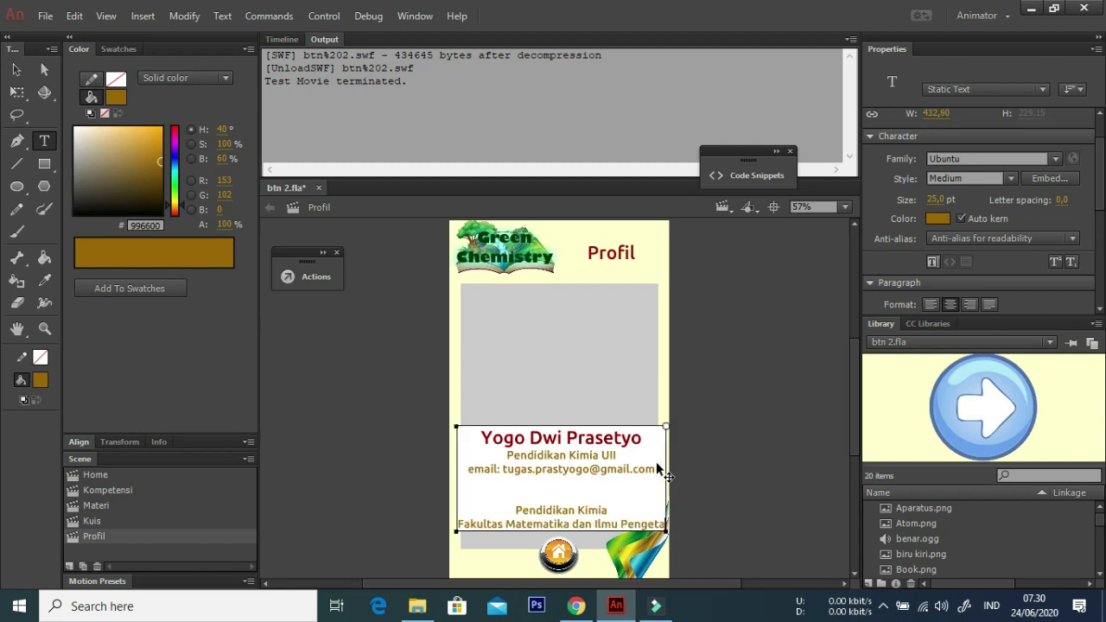
text(huan Alam)
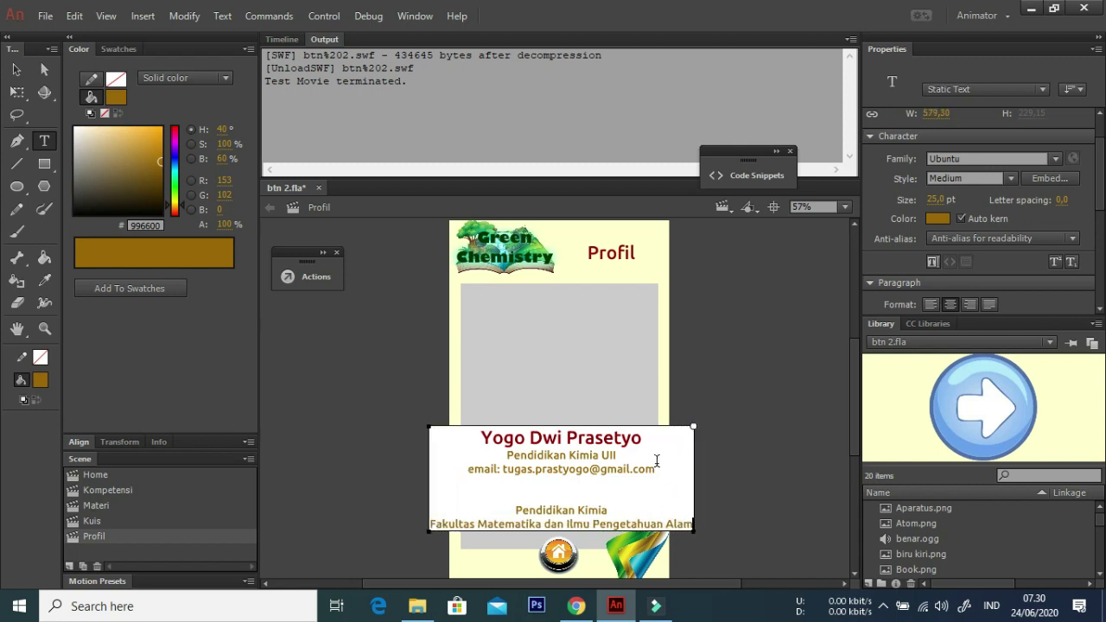
key(Return)
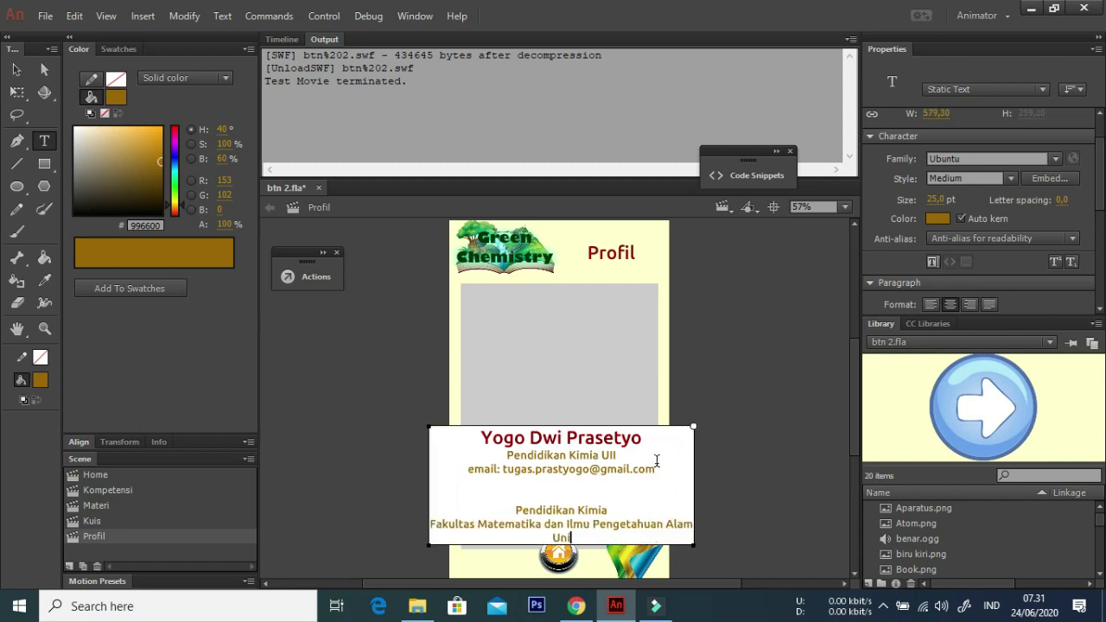
text(Universitas Islam Indonesia)
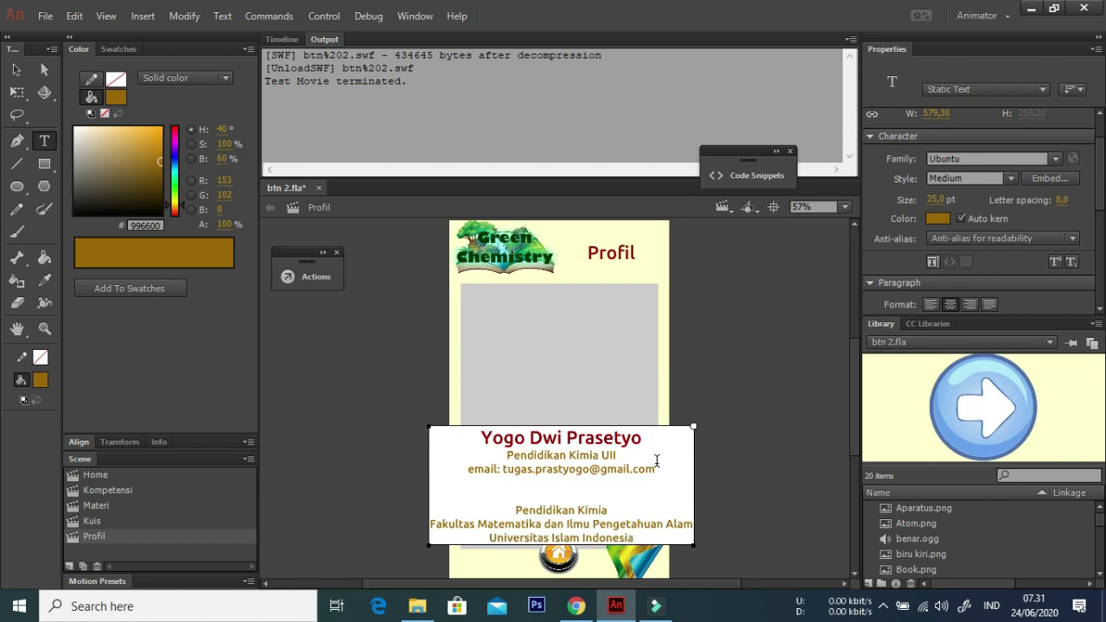
key(Return)
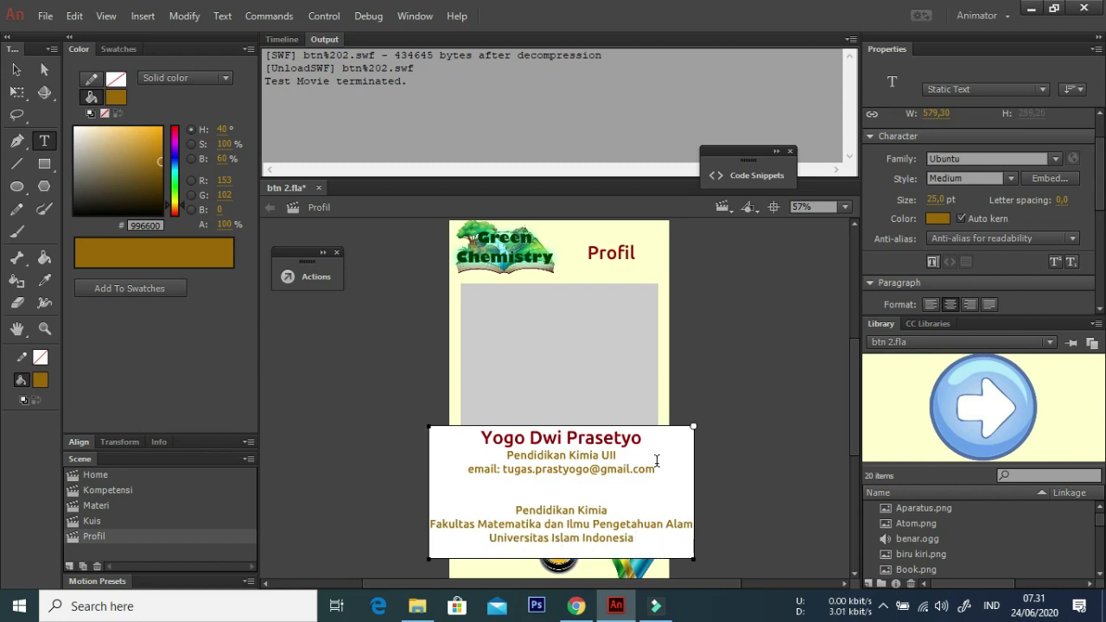
text(Yogyakarta)
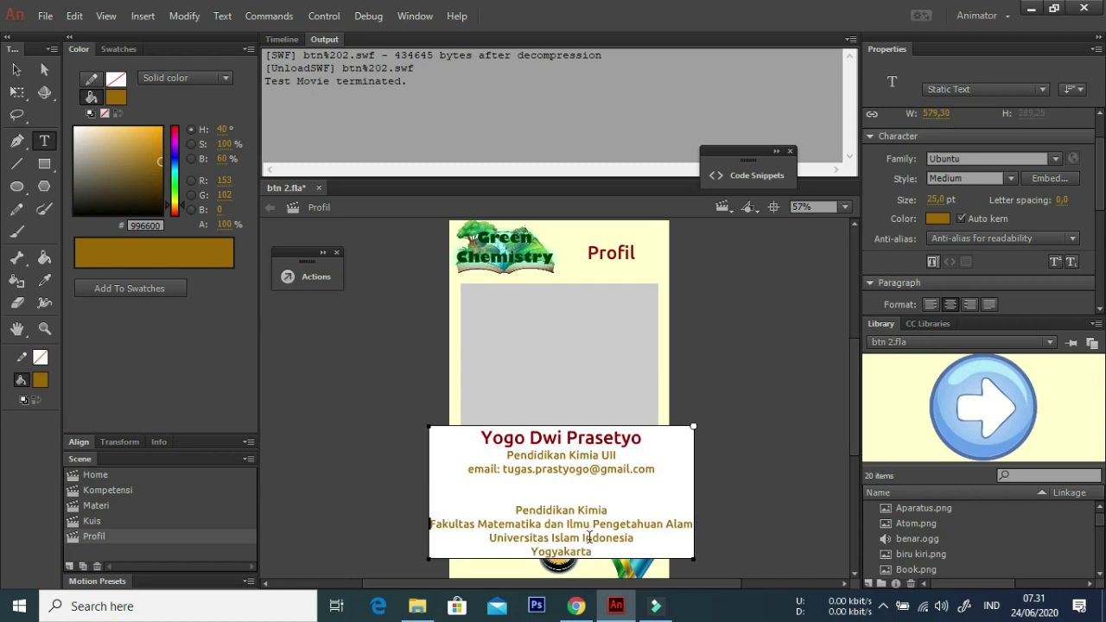
drag(672, 532, 692, 525)
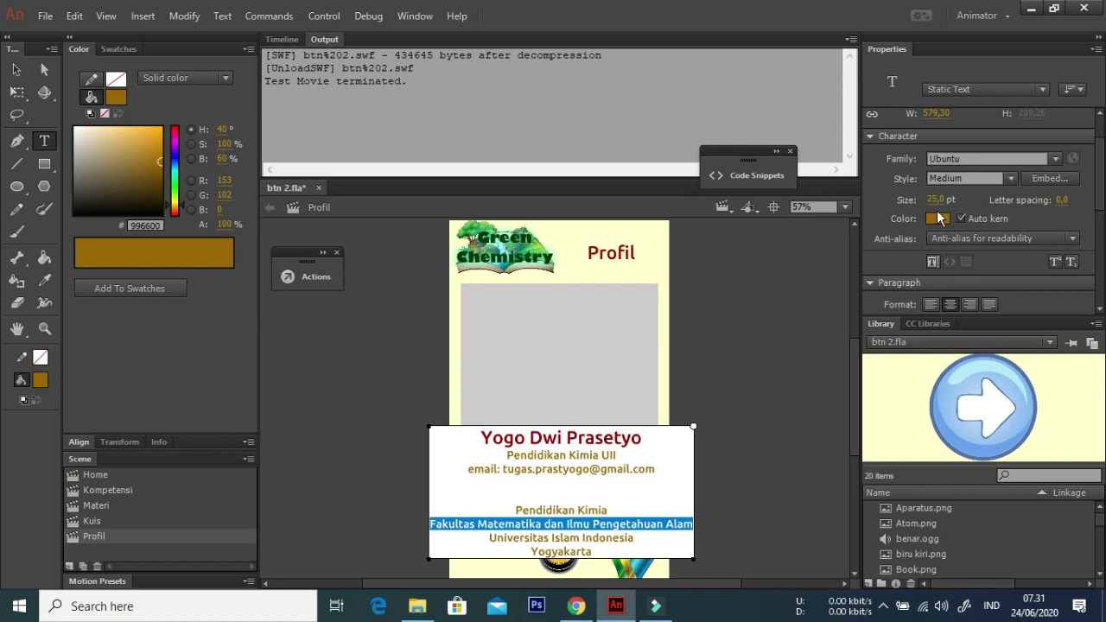
Set the selected text line's font size to 18 pt
click(933, 200)
key(BackSpace)
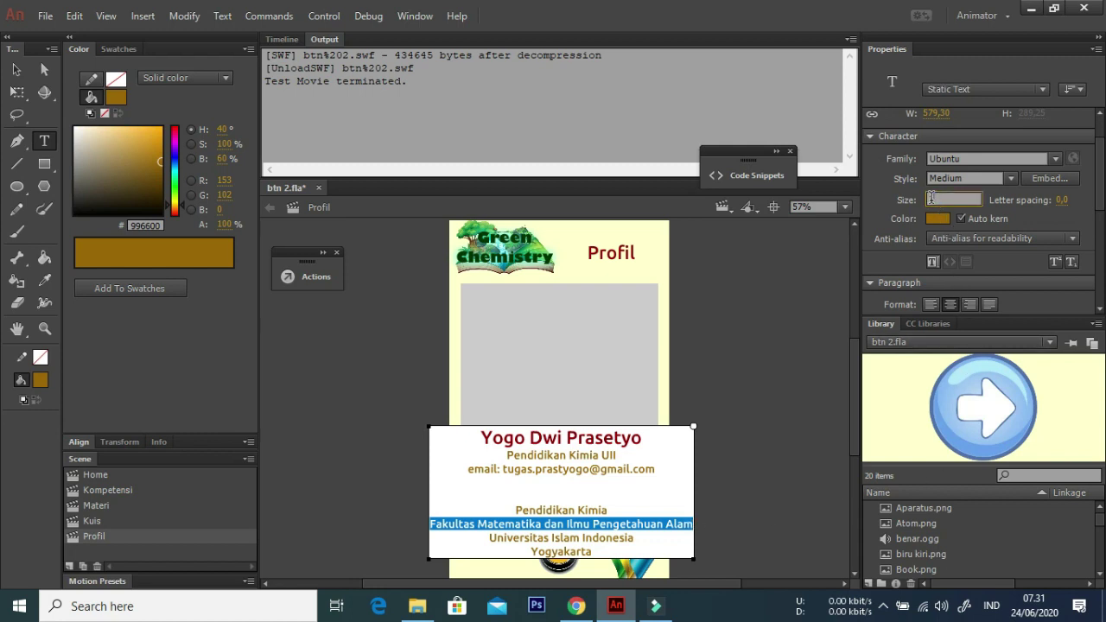
text(18)
key(Return)
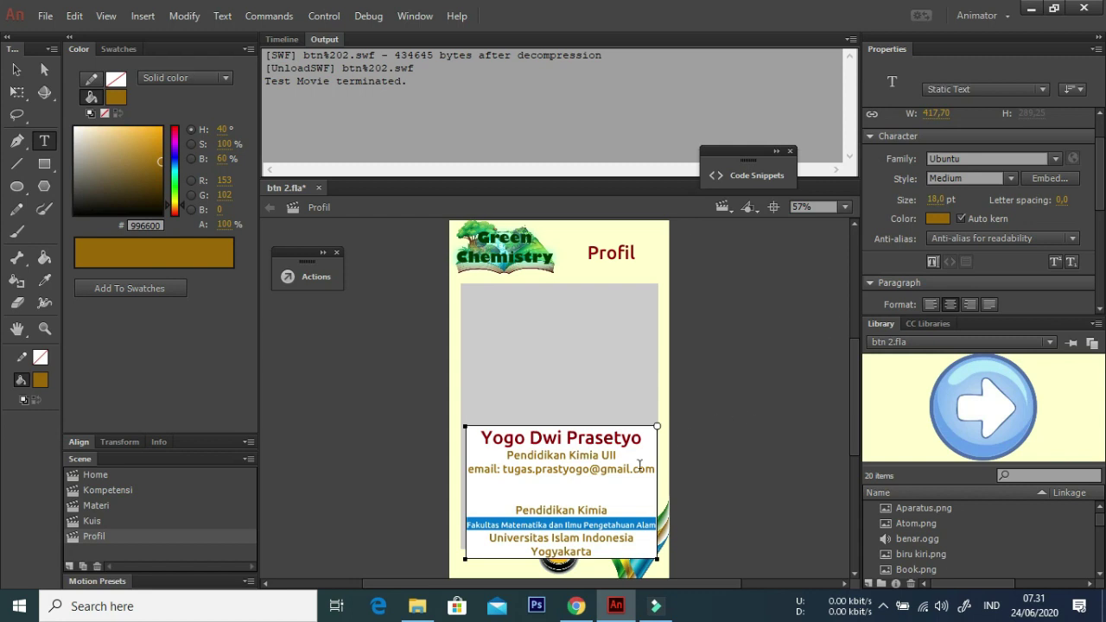
Resize the lines from Pendidikan Kimia to Yogyakarta (size 15 typed) and left-align them
click(515, 511)
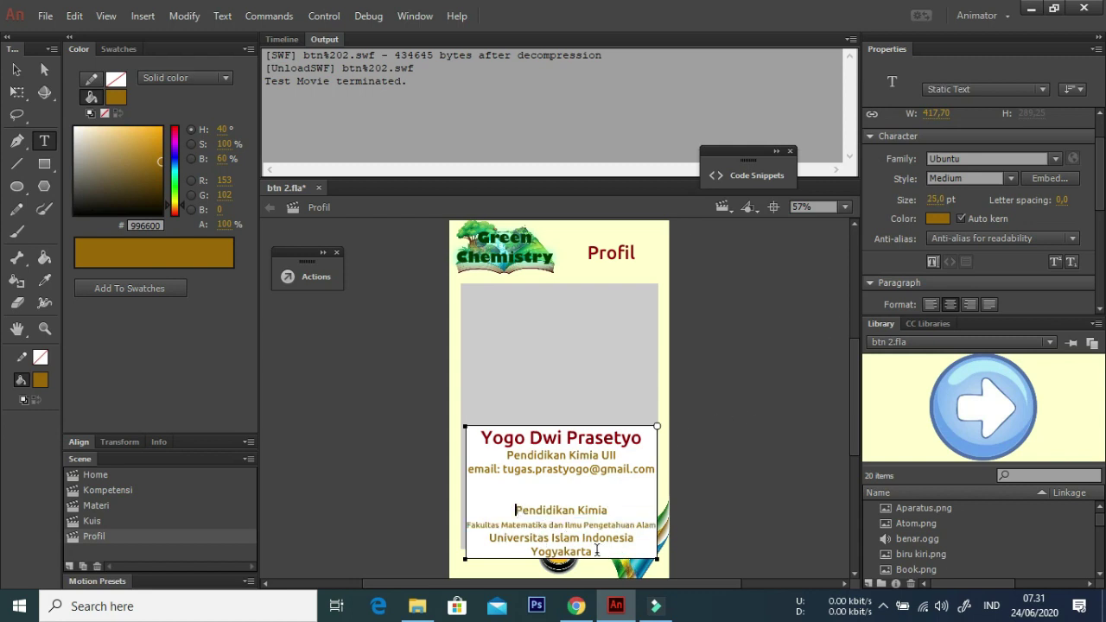
shift+click(596, 550)
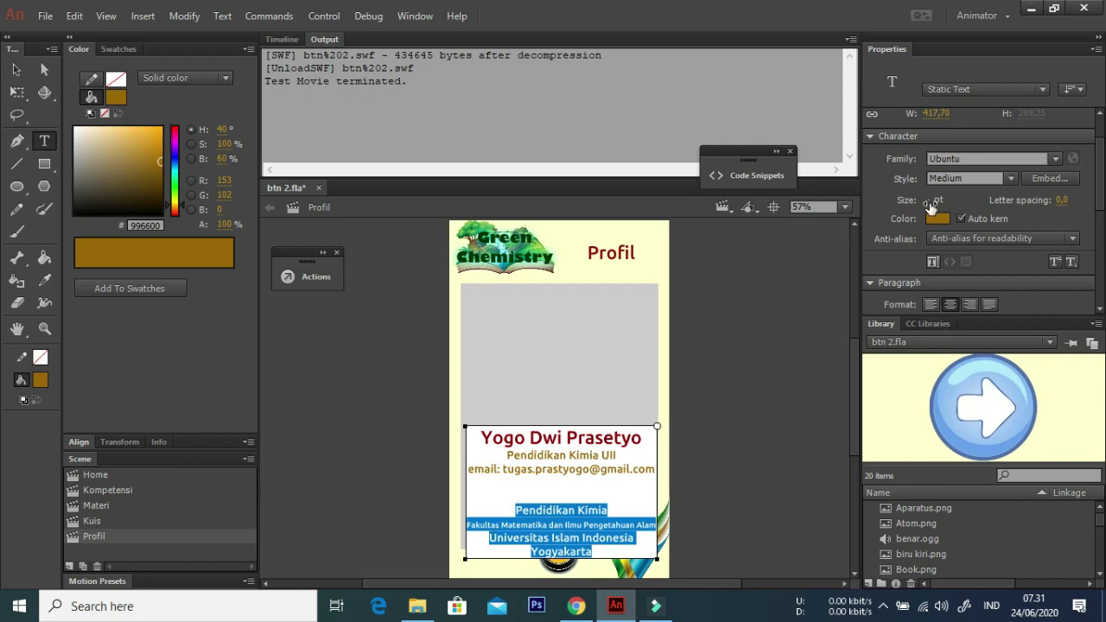
click(930, 204)
text(15)
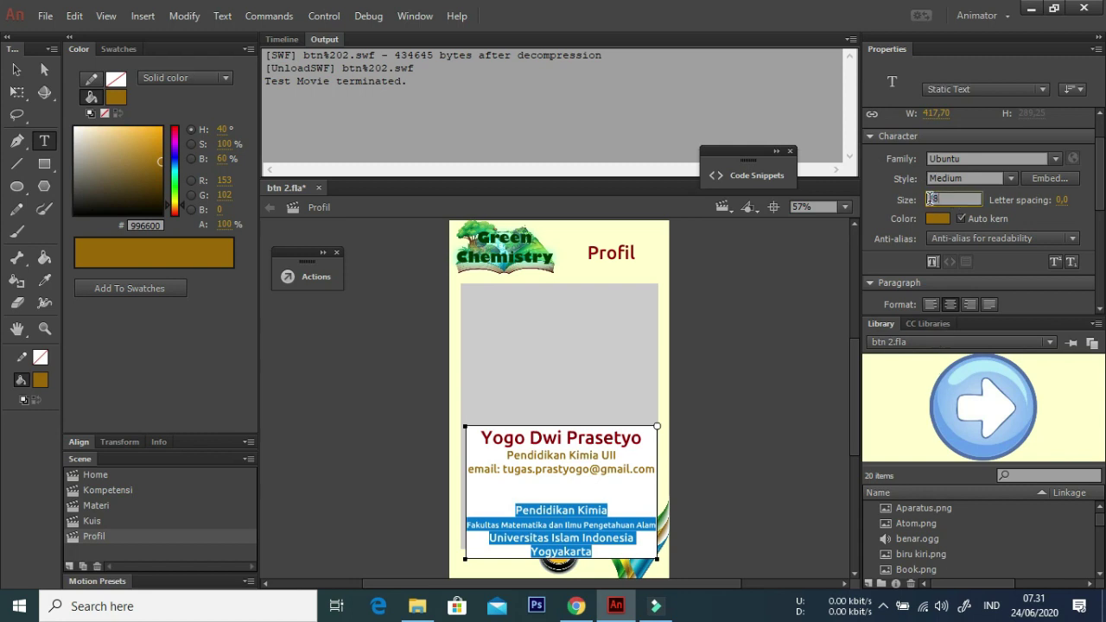
key(Return)
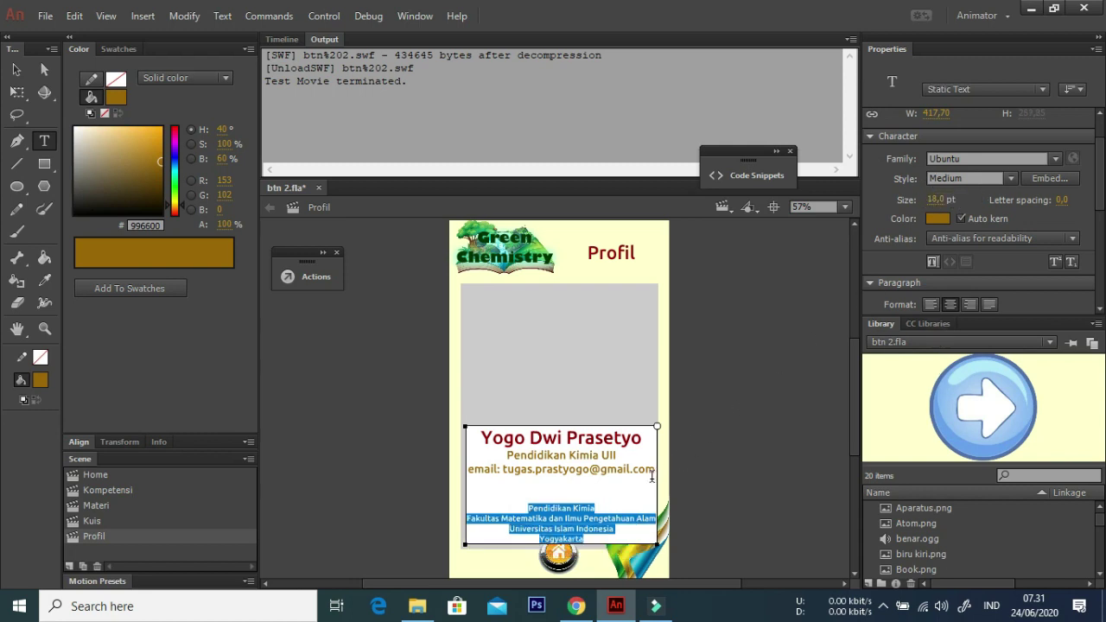
click(930, 304)
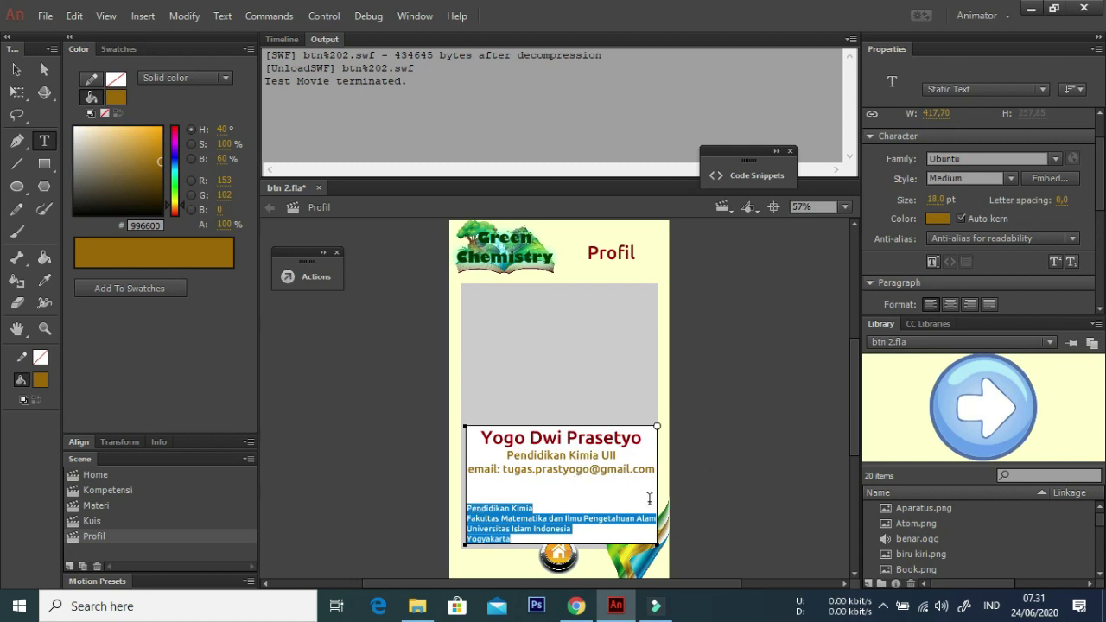
Colour the four faculty and university lines dark green #003300
click(690, 486)
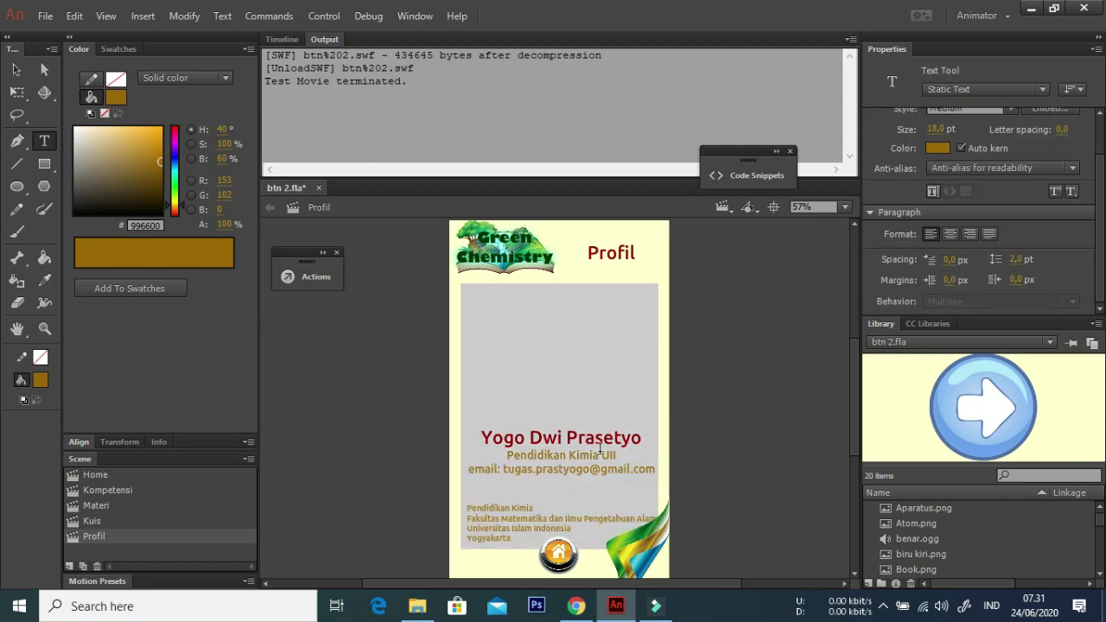
drag(468, 508, 515, 537)
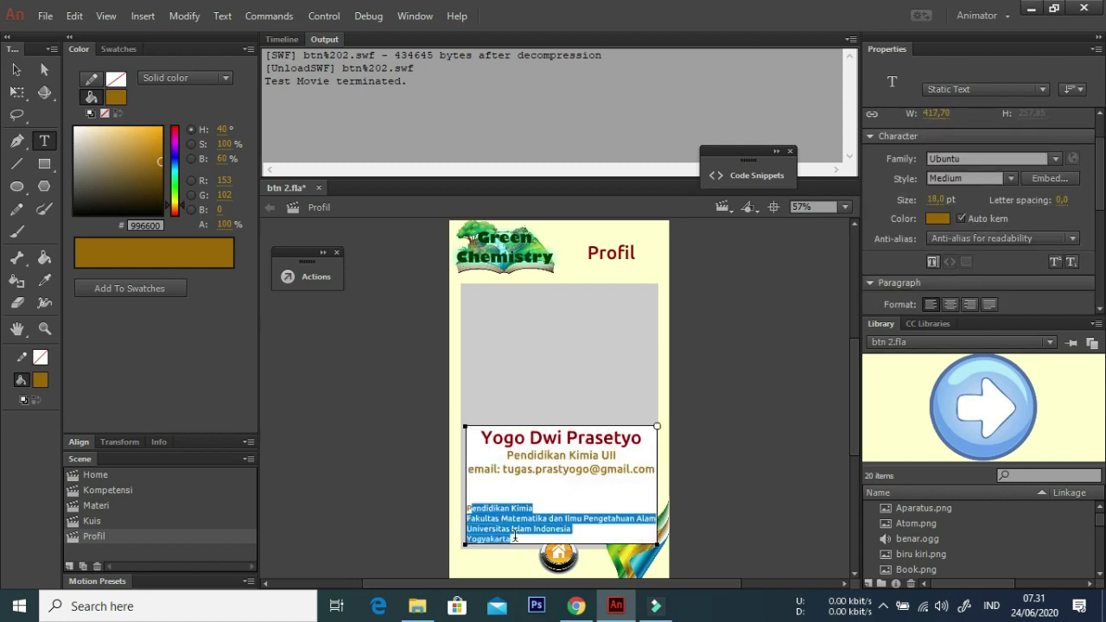
click(515, 538)
shift+click(467, 508)
click(930, 220)
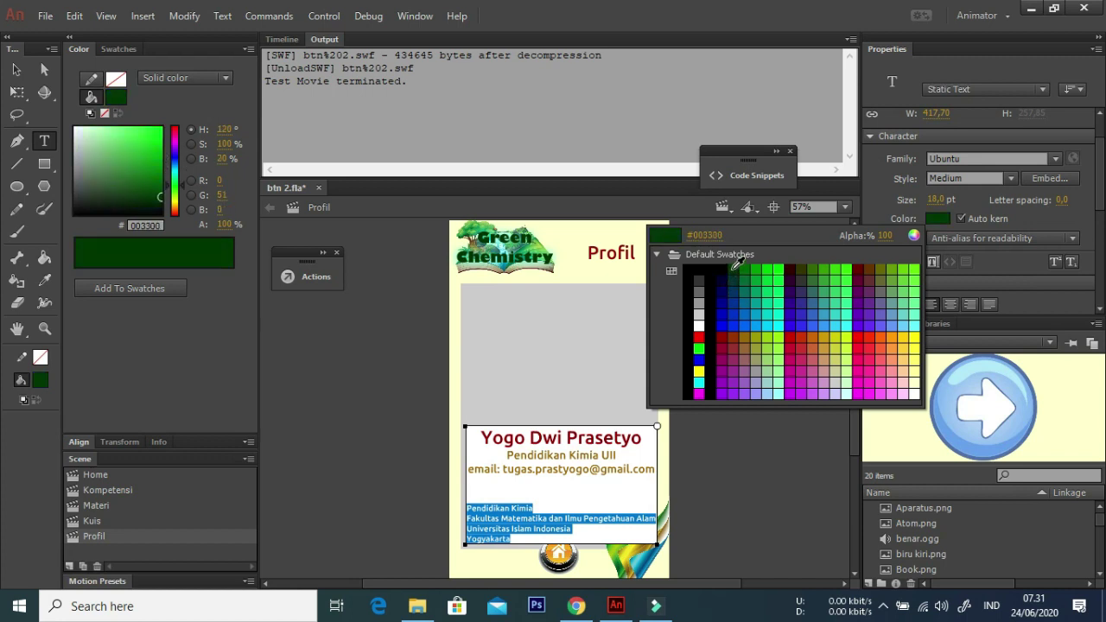
click(737, 268)
click(740, 331)
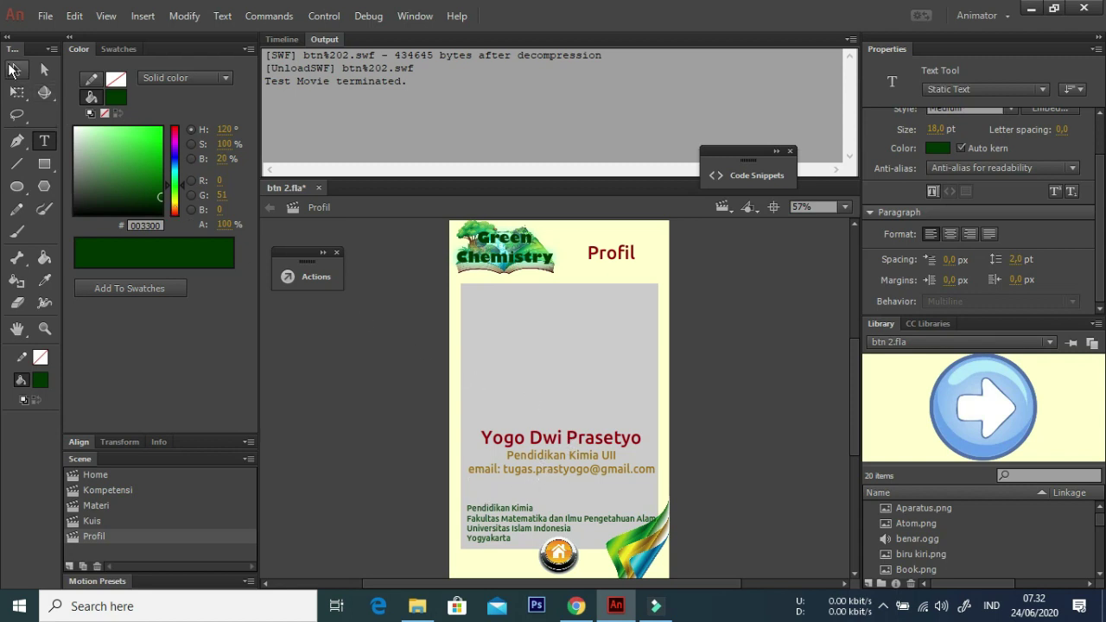
Nudge the whole profile text block slightly upward
click(15, 69)
click(533, 443)
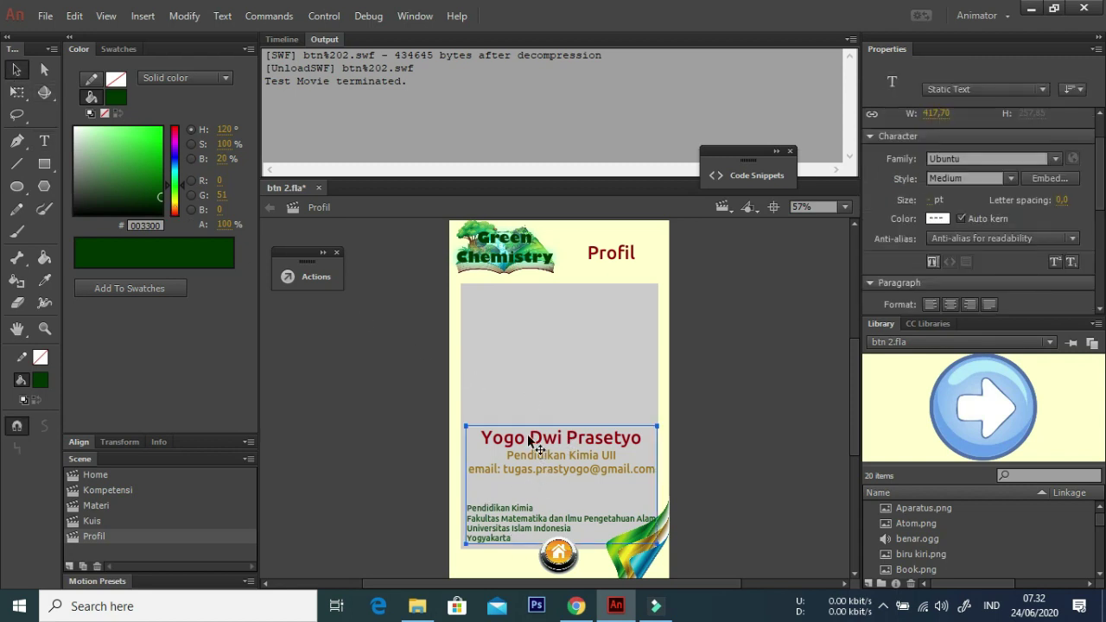
key(Up)
key(Up)
key(Up)
key(Up)
key(Up)
key(Up)
key(Up)
key(Up)
key(Up)
key(Up)
key(Up)
key(Up)
key(Up)
key(Up)
key(Up)
key(Up)
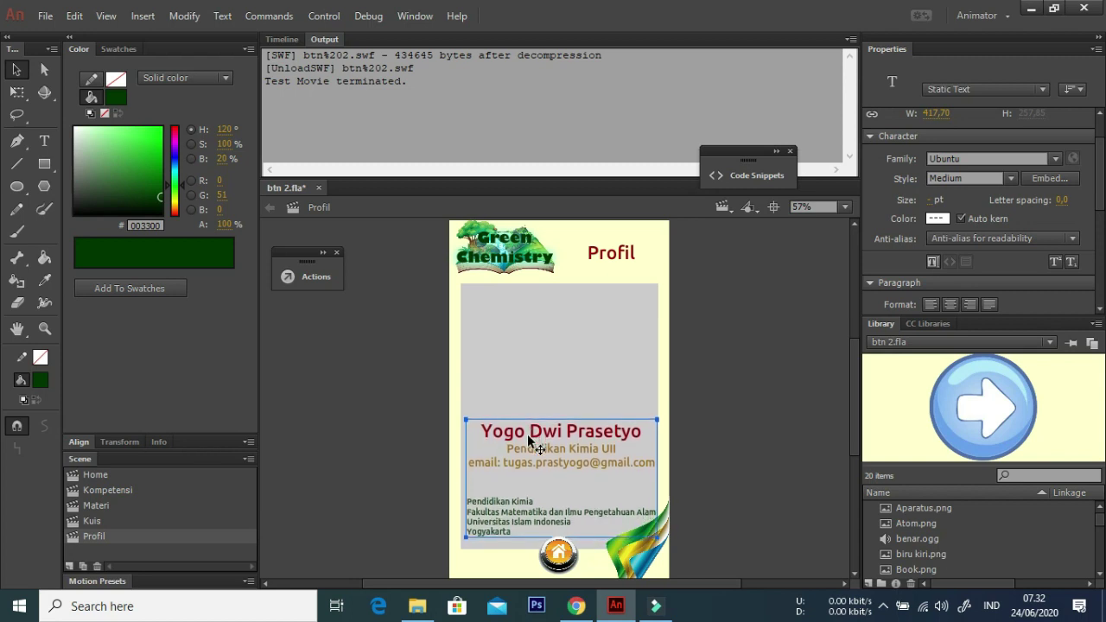
click(772, 472)
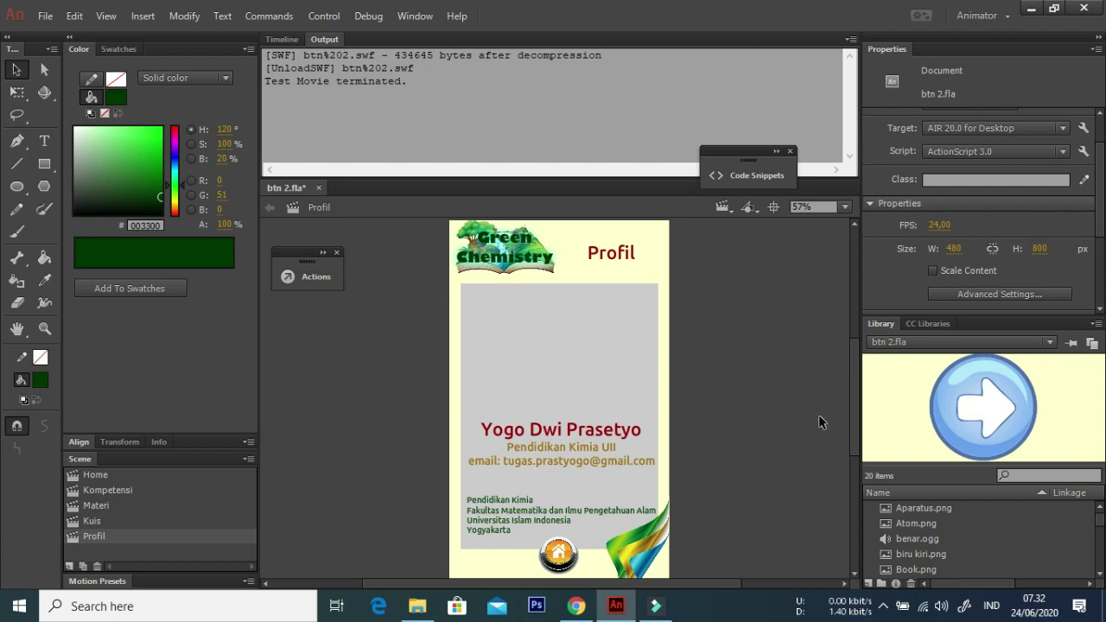
Import android_platform.png into the library via File > Import > Import to Library
click(54, 17)
mouse_move(148, 267)
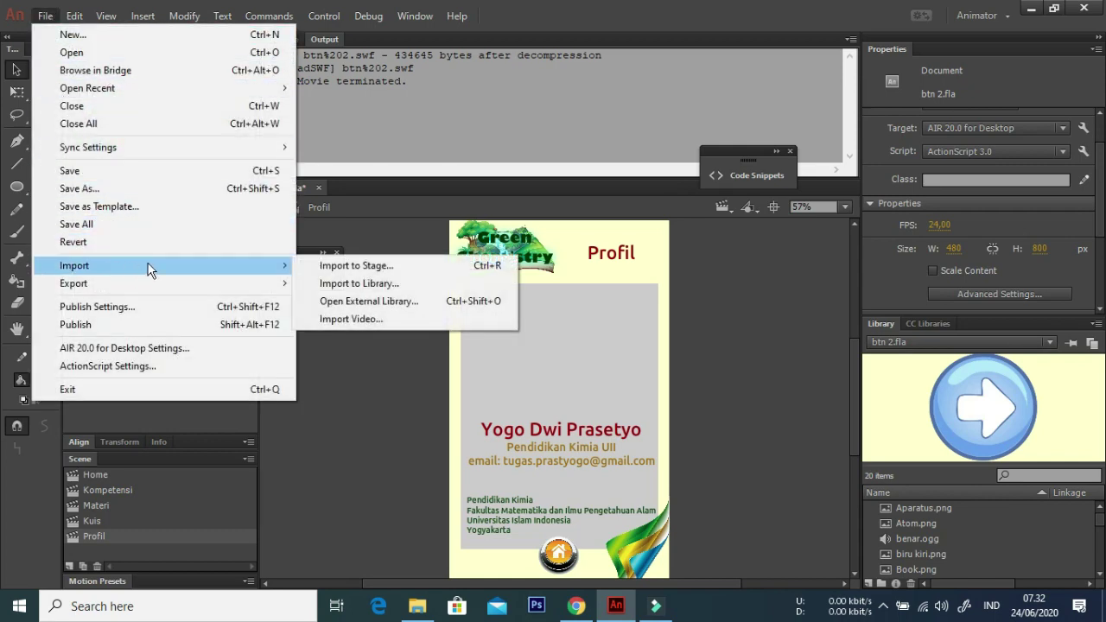
click(351, 284)
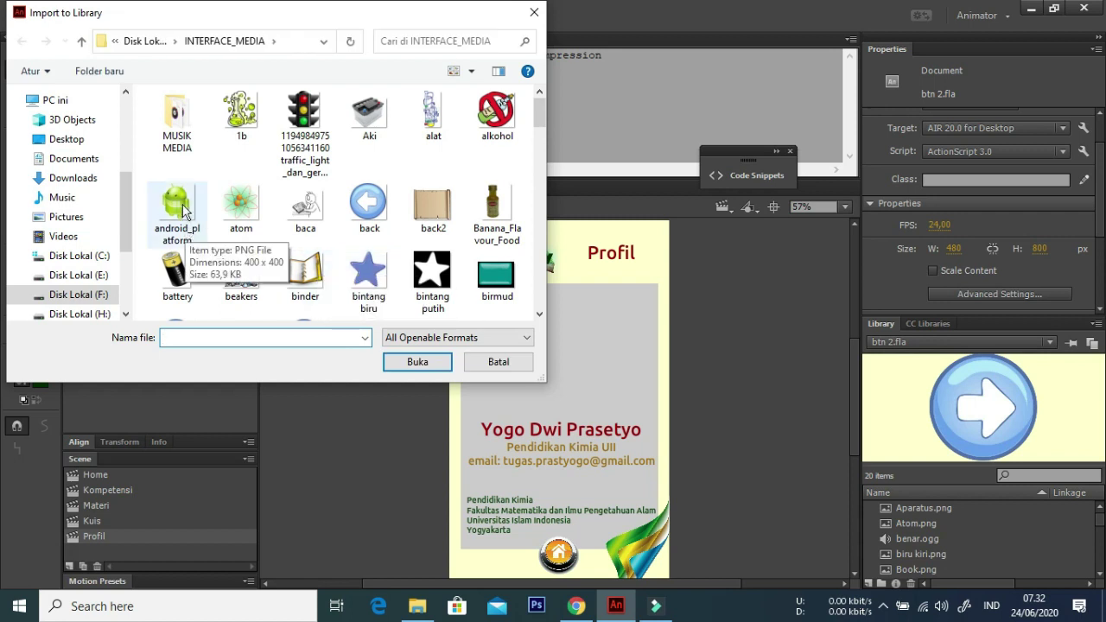
click(183, 211)
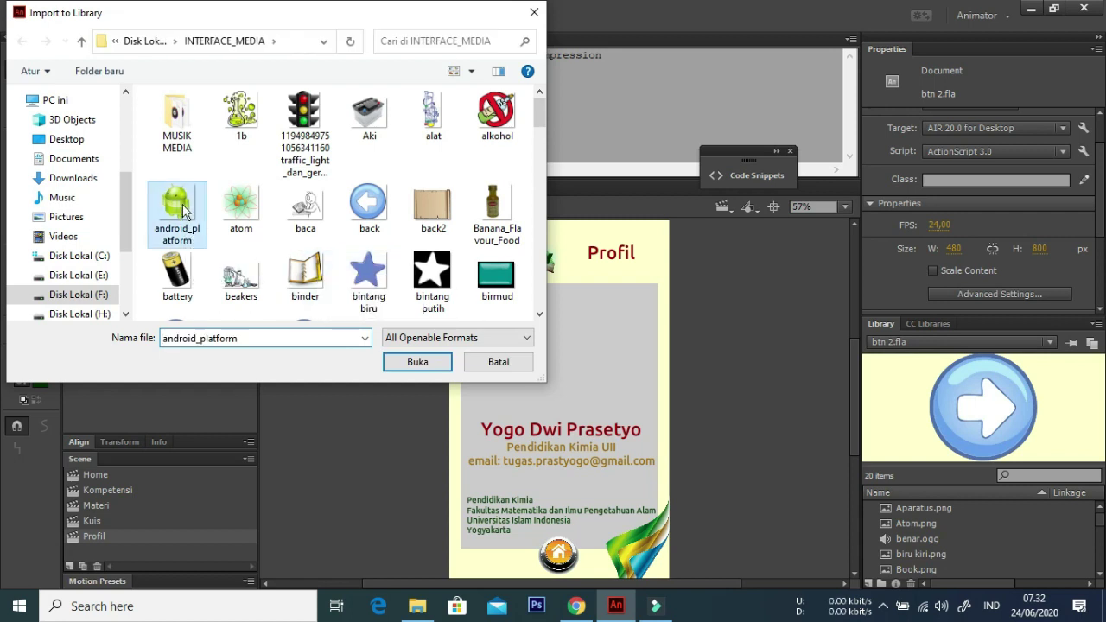
click(418, 362)
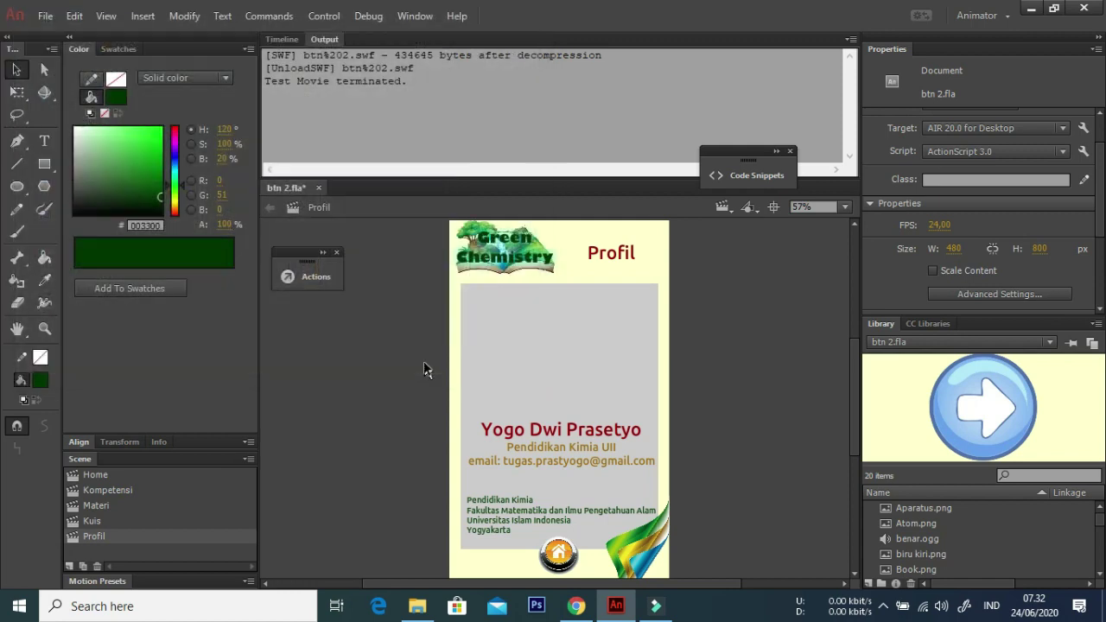
click(1024, 474)
scroll(959, 514, down, 3)
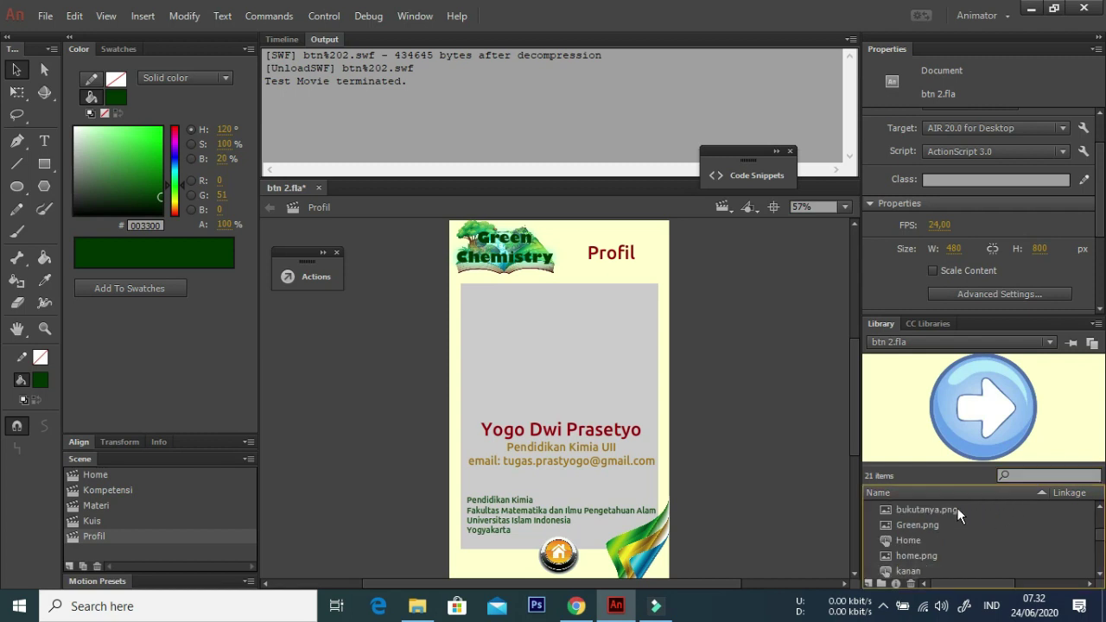
Place android_platform.png on the gray panel, scaled to about 213 px square, centred above the name
click(1017, 473)
scroll(969, 523, up, 3)
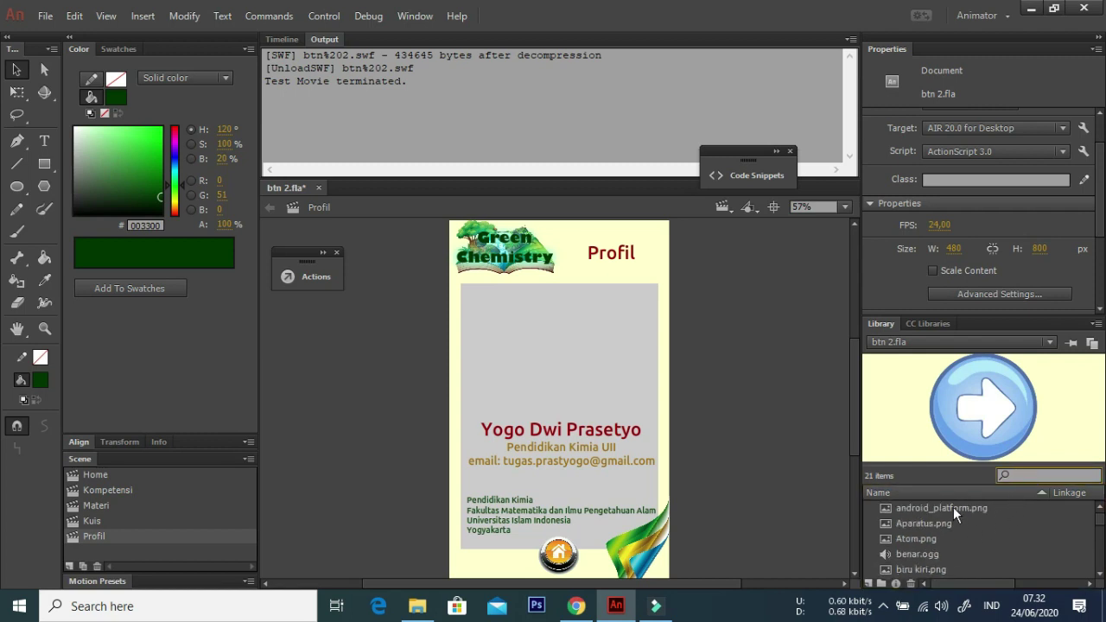
click(953, 507)
drag(980, 421, 570, 354)
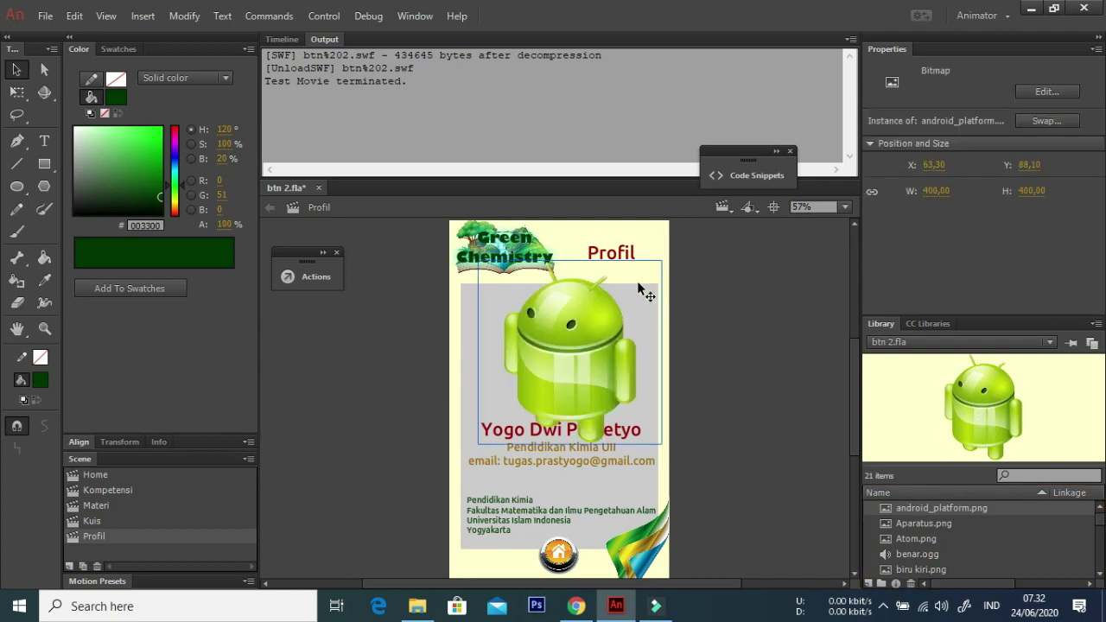
click(17, 91)
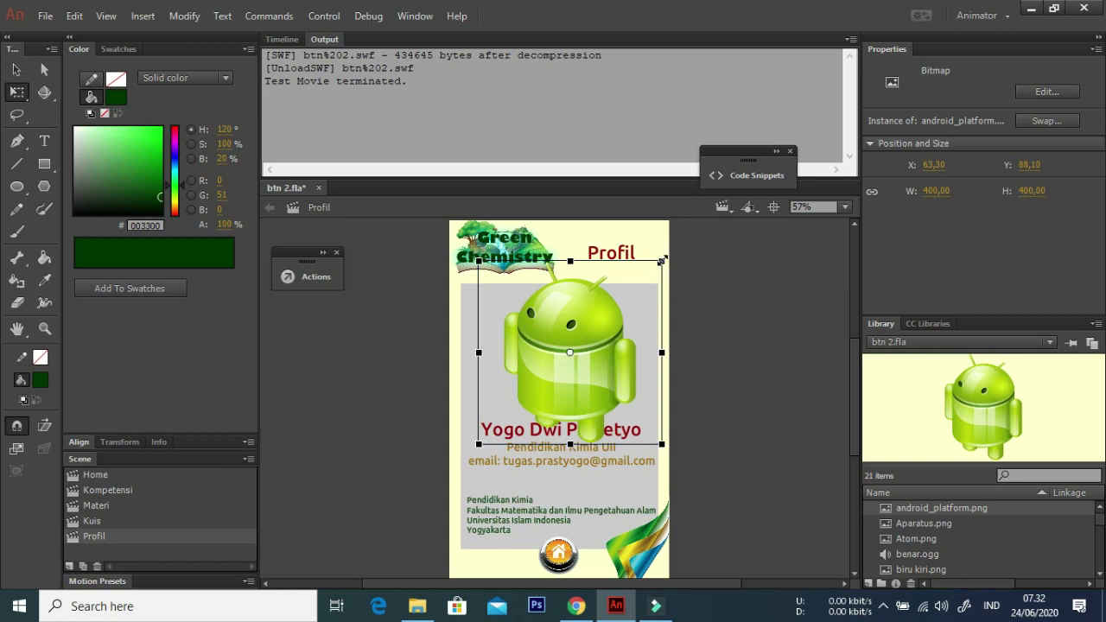
drag(647, 270, 611, 303)
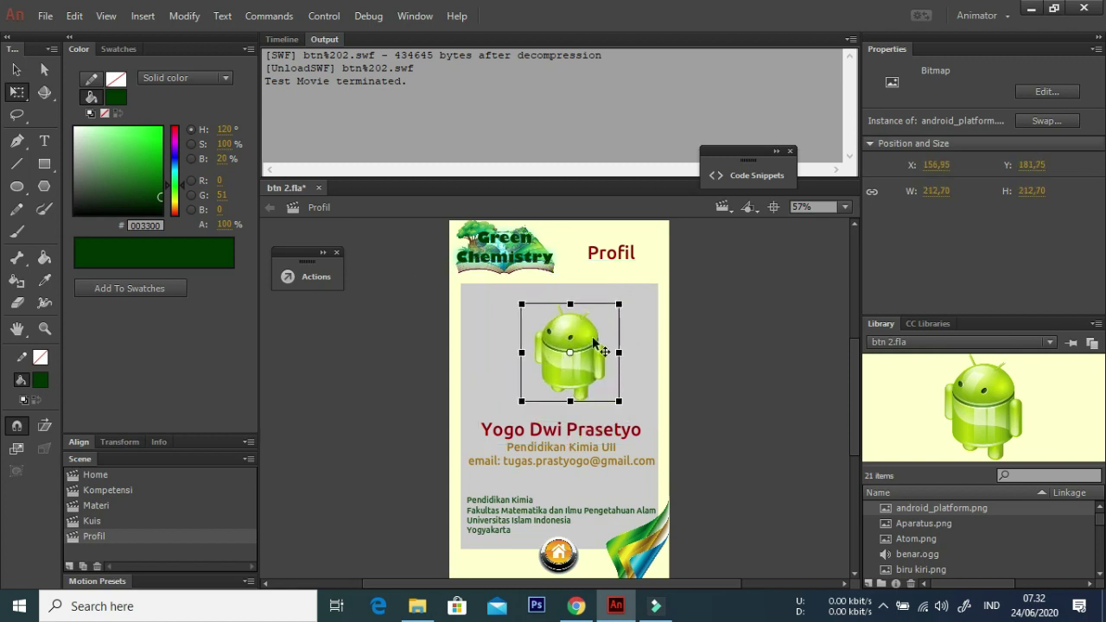
drag(598, 350, 572, 347)
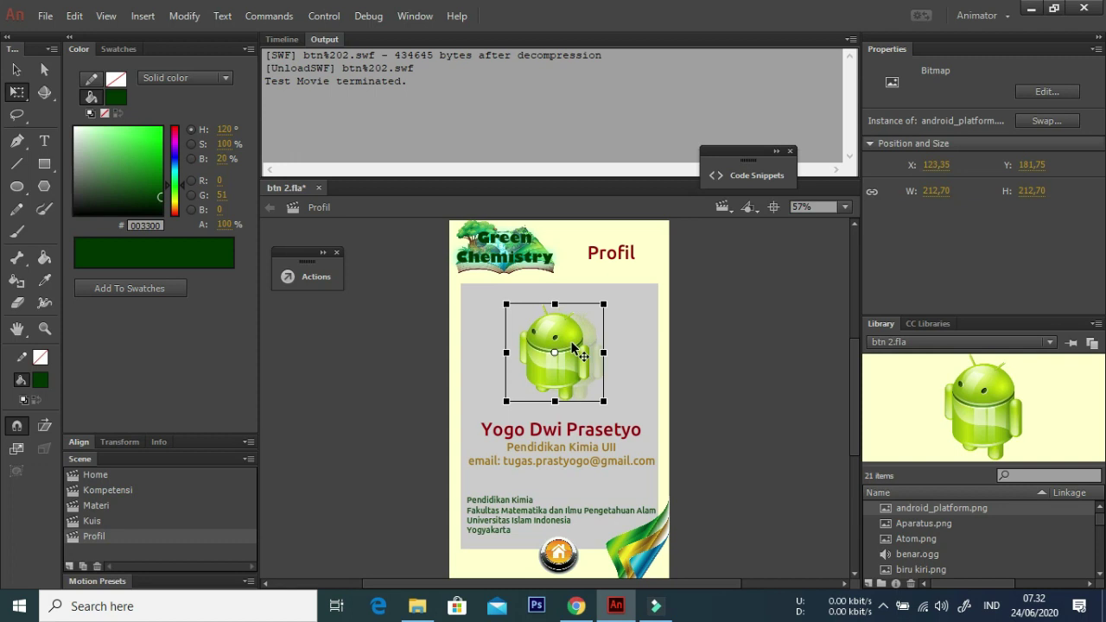
click(754, 352)
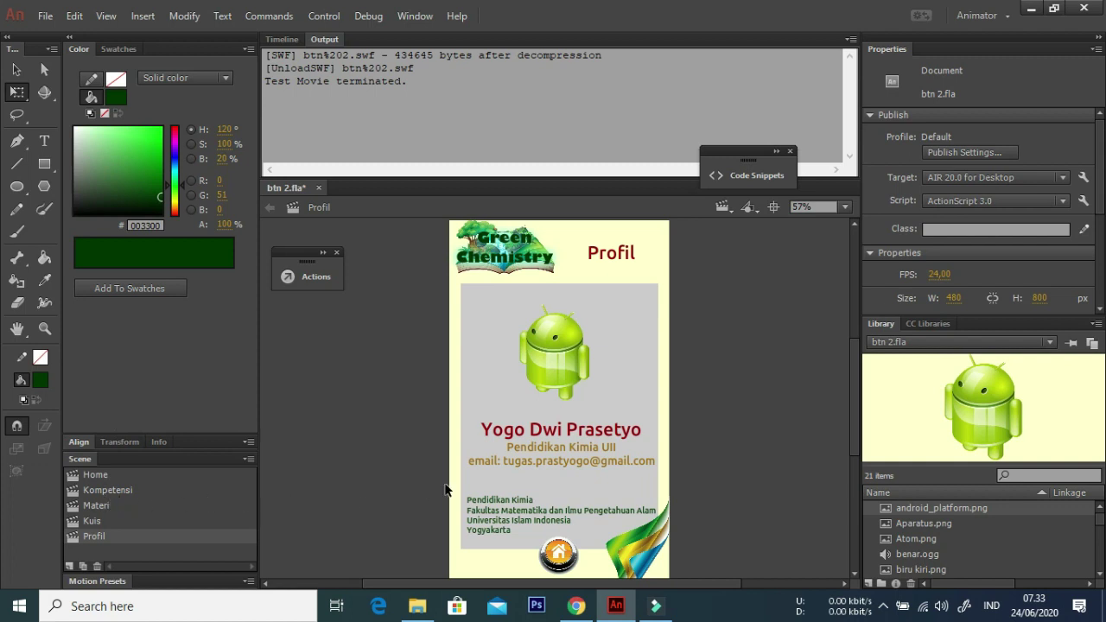
Test-preview the app, paging through Materi pages 2 and 3, then return to the menu
key(ctrl+Return)
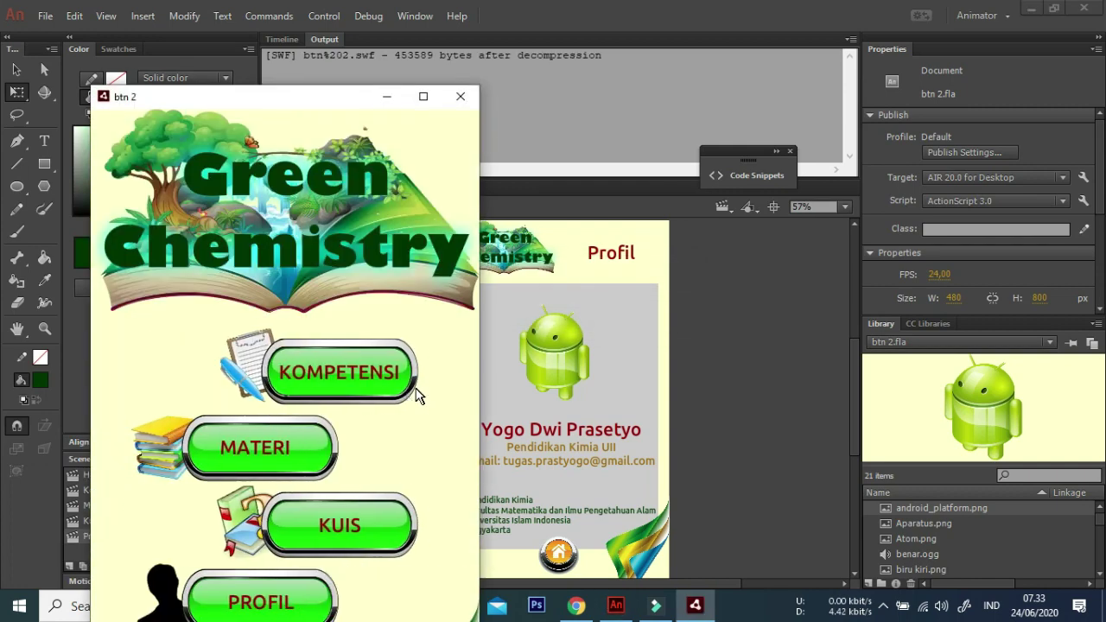
drag(337, 106, 451, 0)
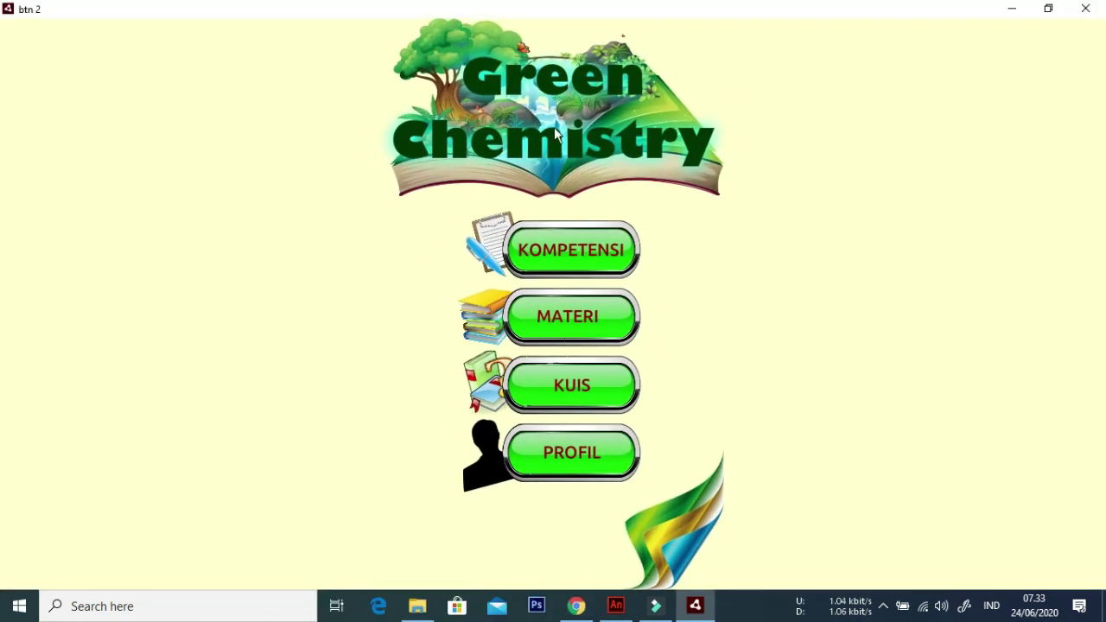
click(1048, 9)
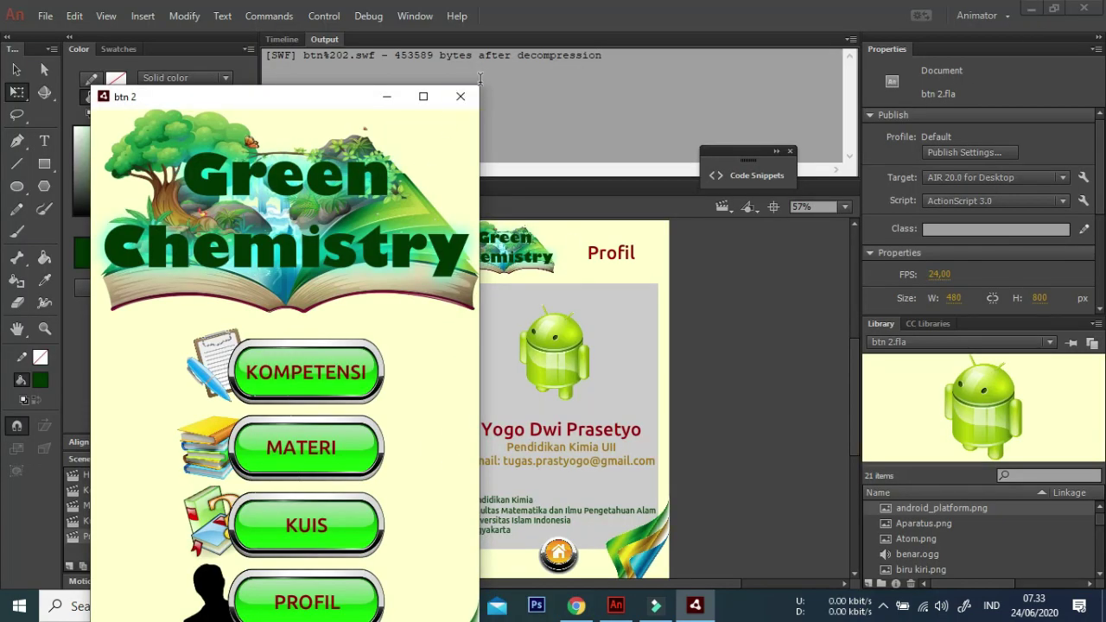
drag(255, 97, 423, 26)
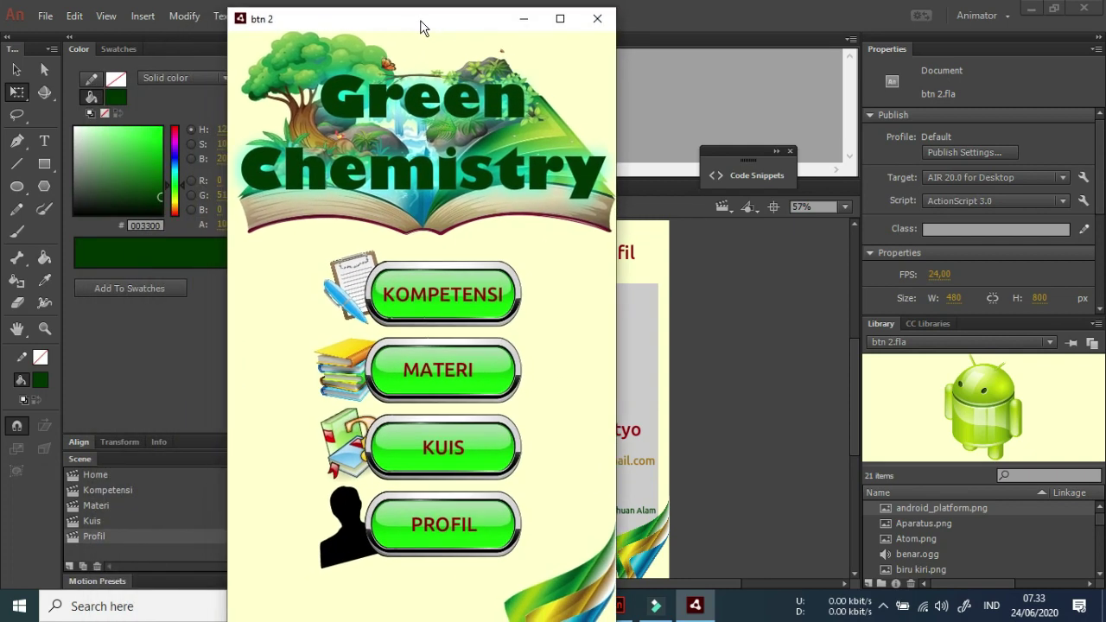
click(435, 369)
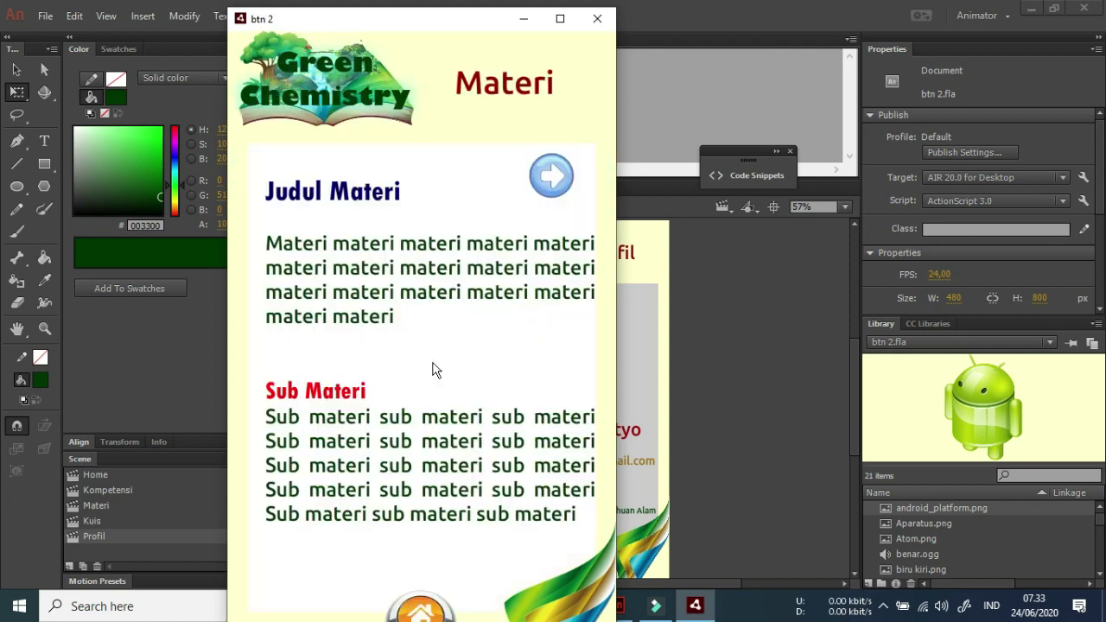
click(557, 179)
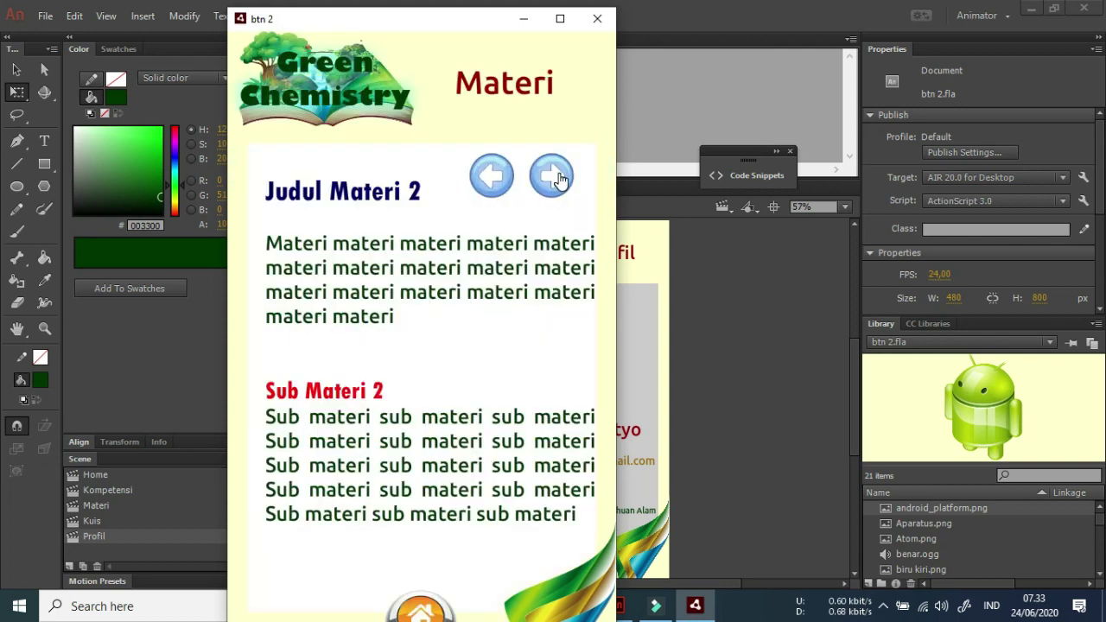
click(559, 180)
click(421, 611)
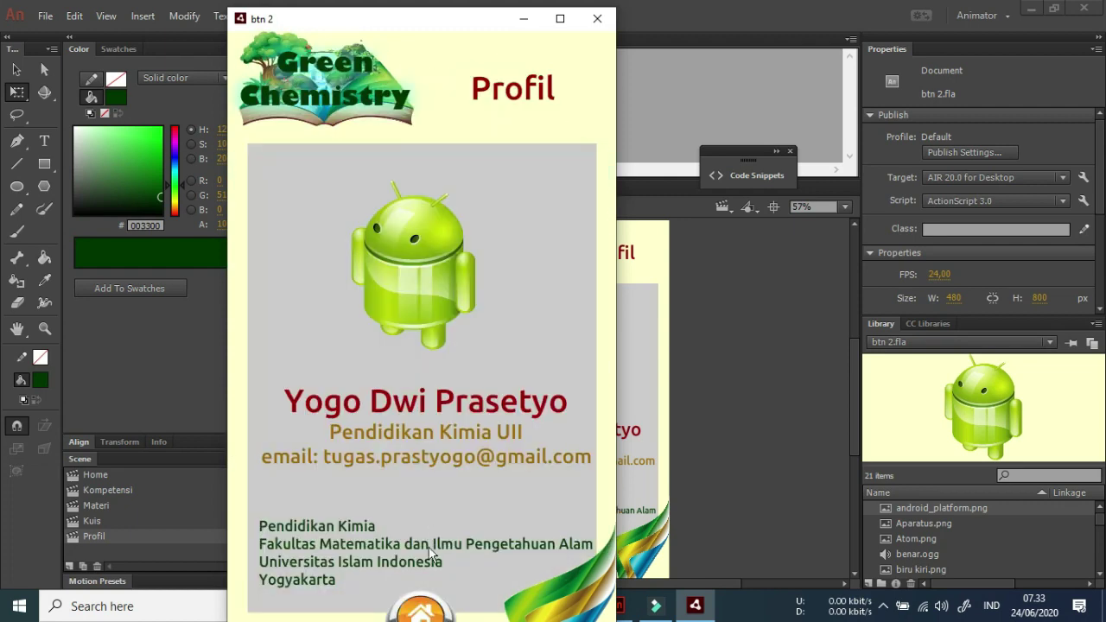
click(422, 605)
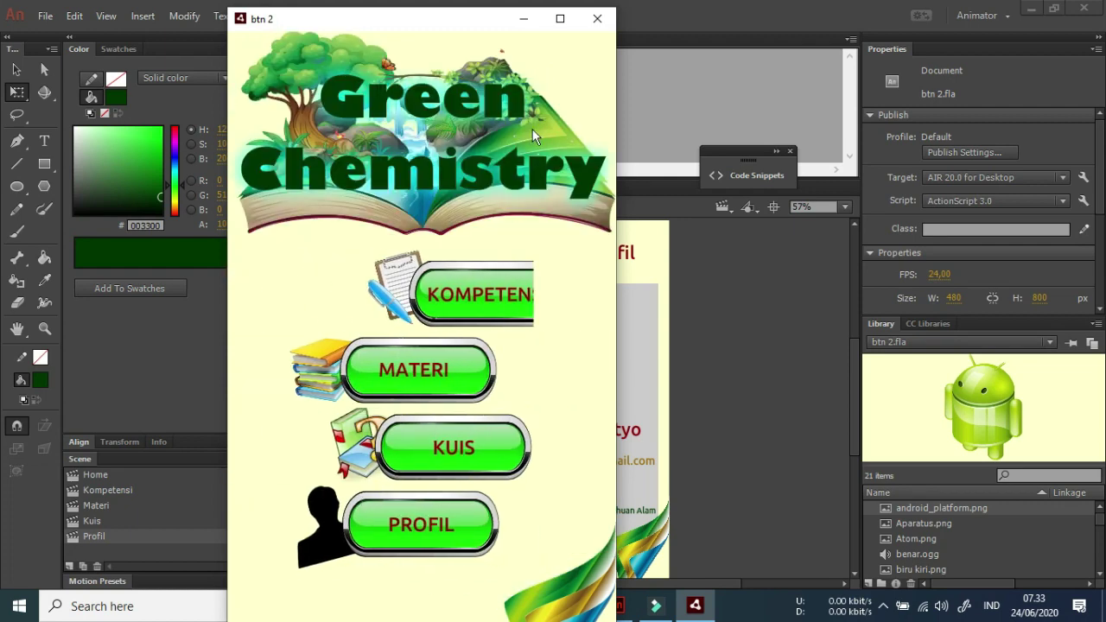
click(597, 18)
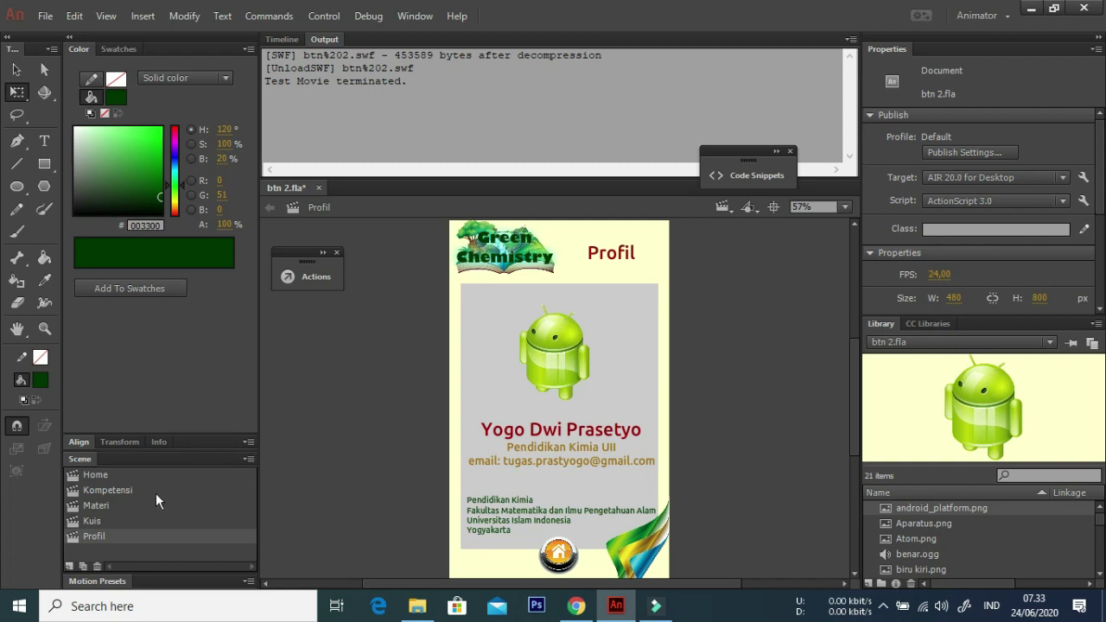
In the Materi scene, convert the Judul Materi 3 text block into a motion tween
click(102, 504)
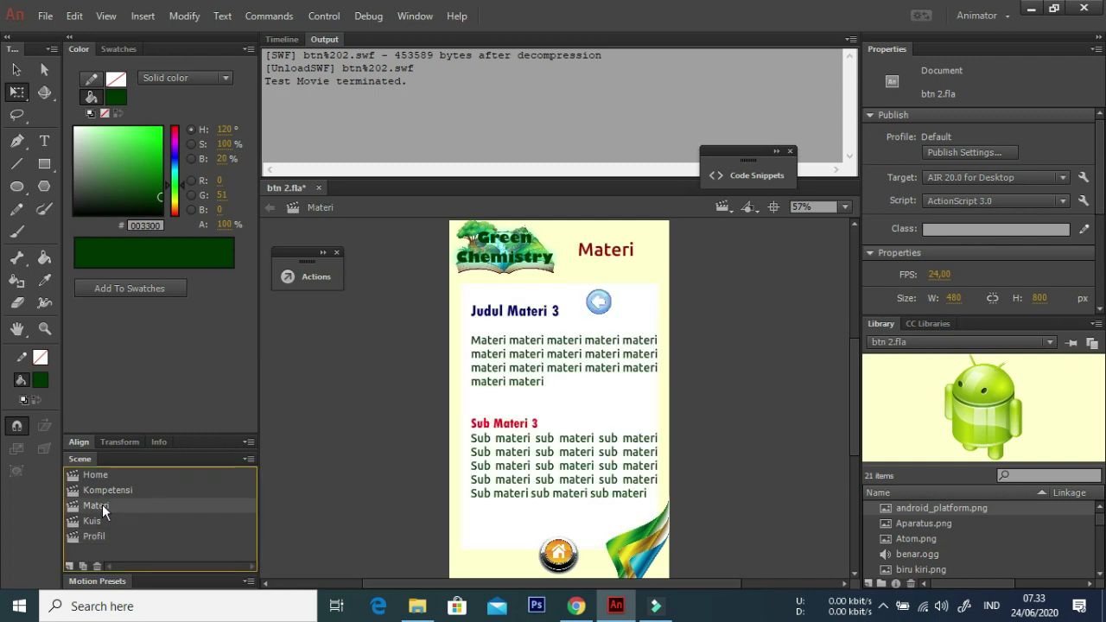
click(536, 361)
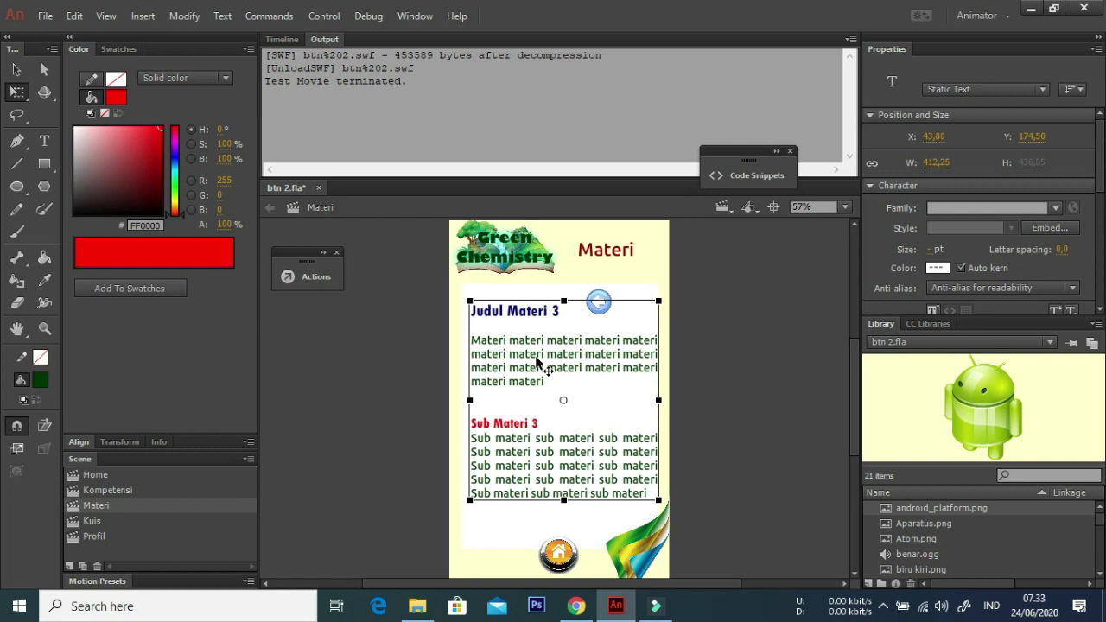
click(292, 40)
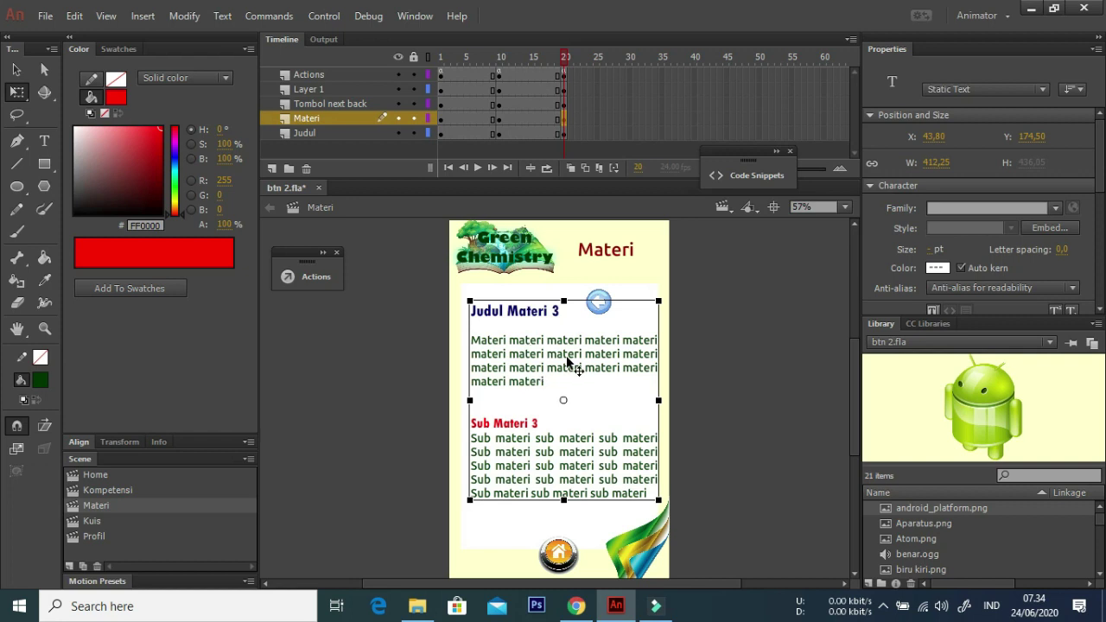
click(628, 318)
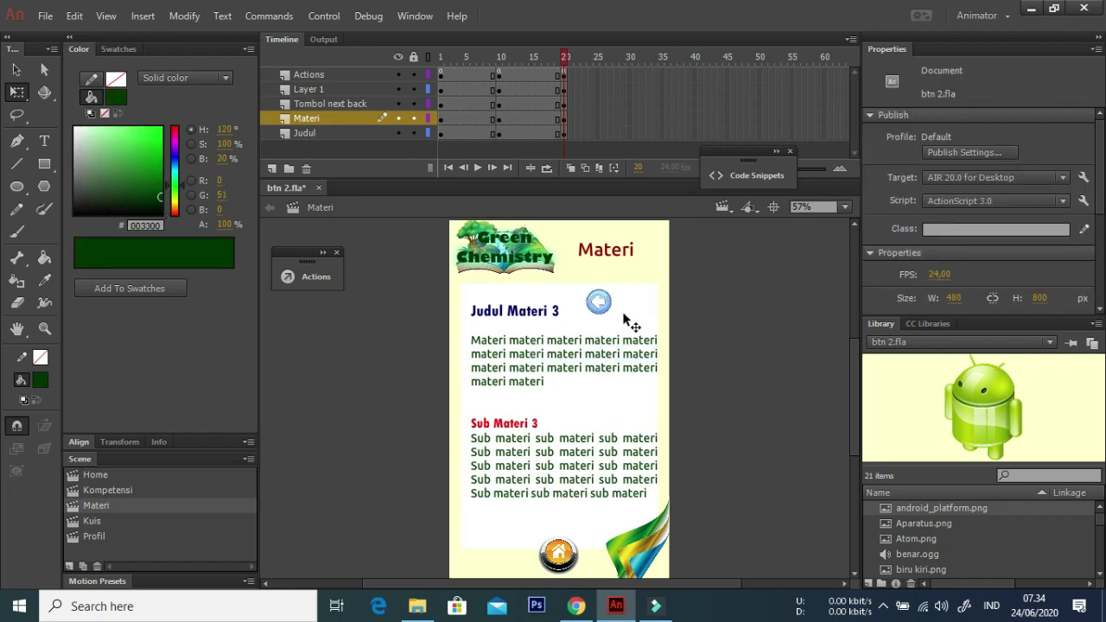
click(622, 354)
right_click(557, 357)
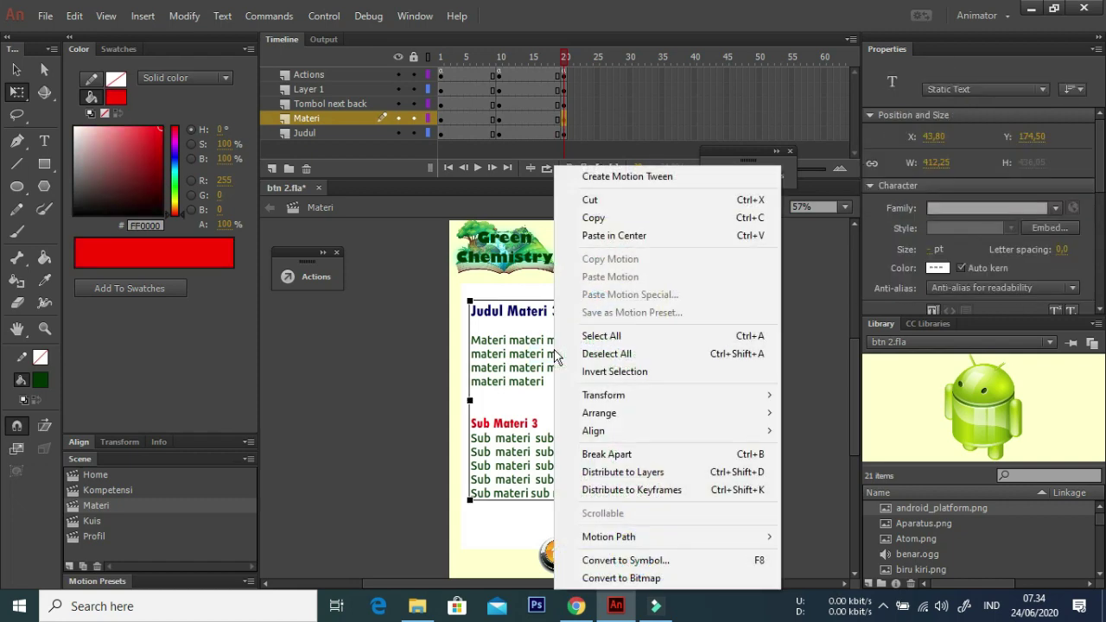
click(598, 178)
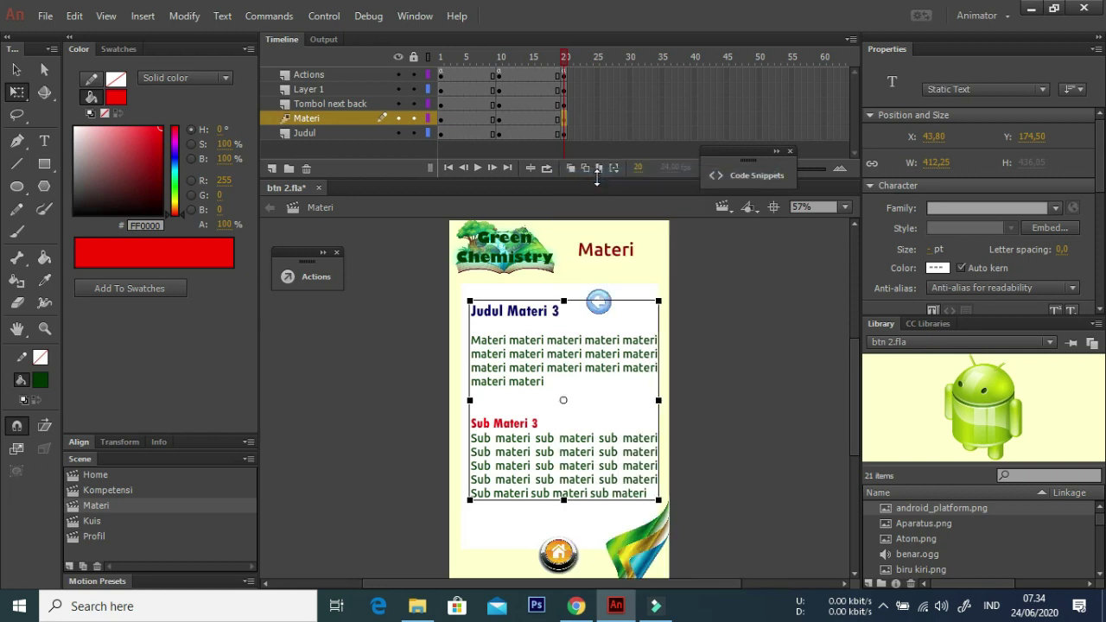
right_click(538, 357)
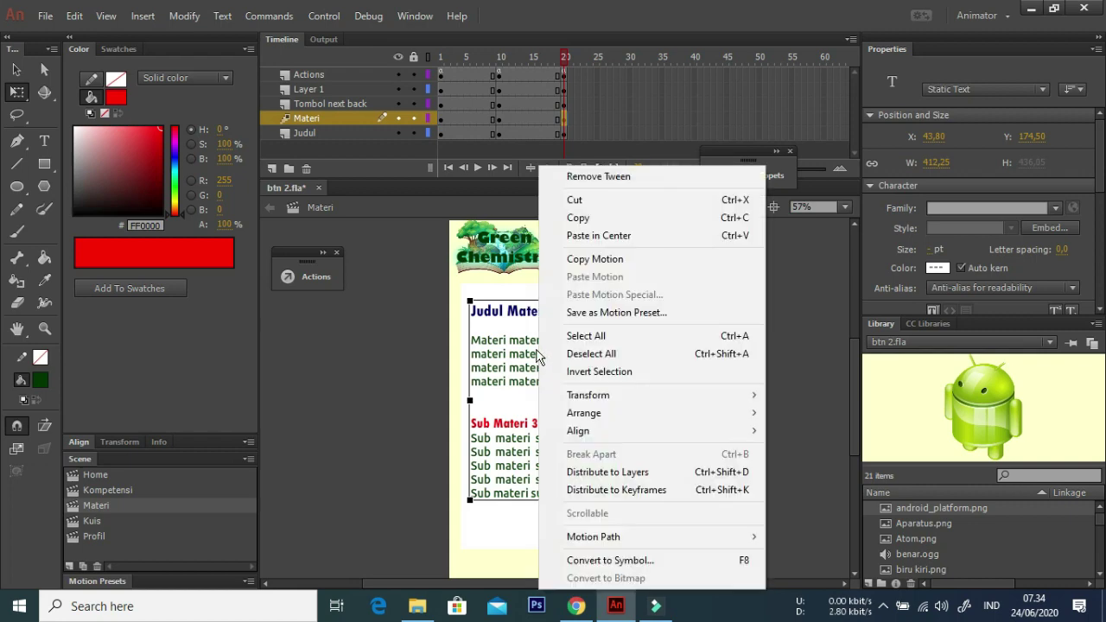
click(432, 324)
click(430, 317)
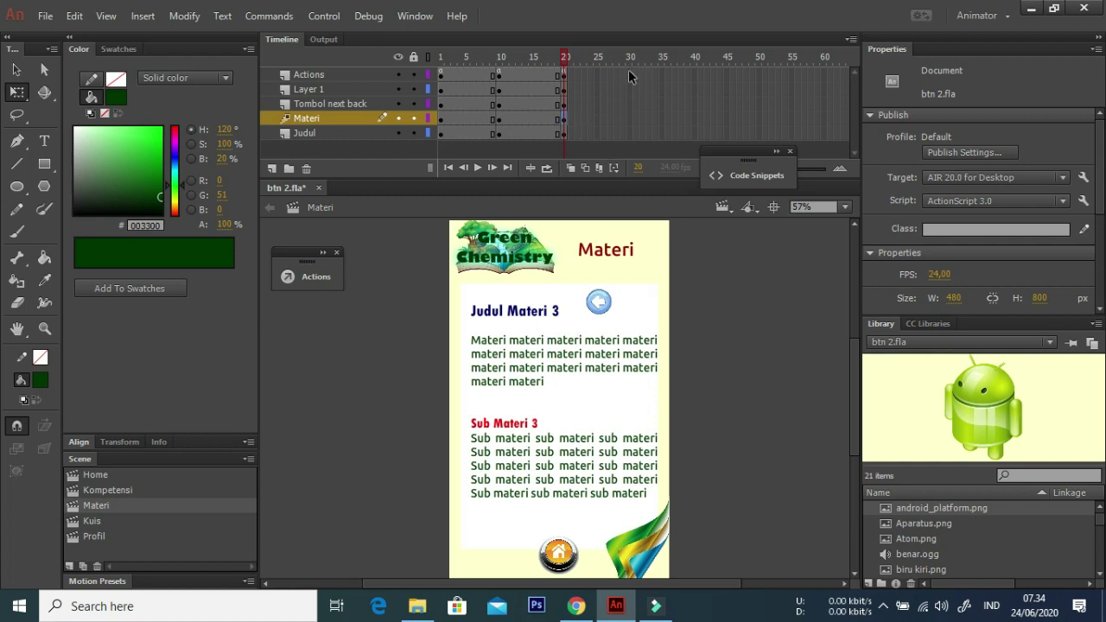
Insert frames so all Materi scene layers extend to frame 30
click(629, 132)
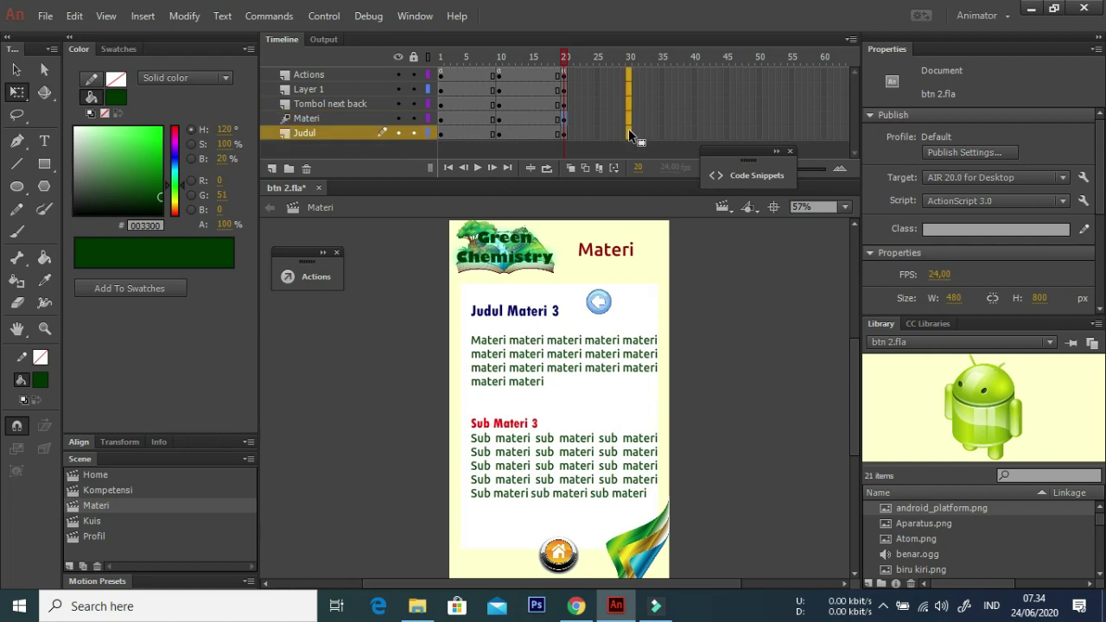
right_click(627, 134)
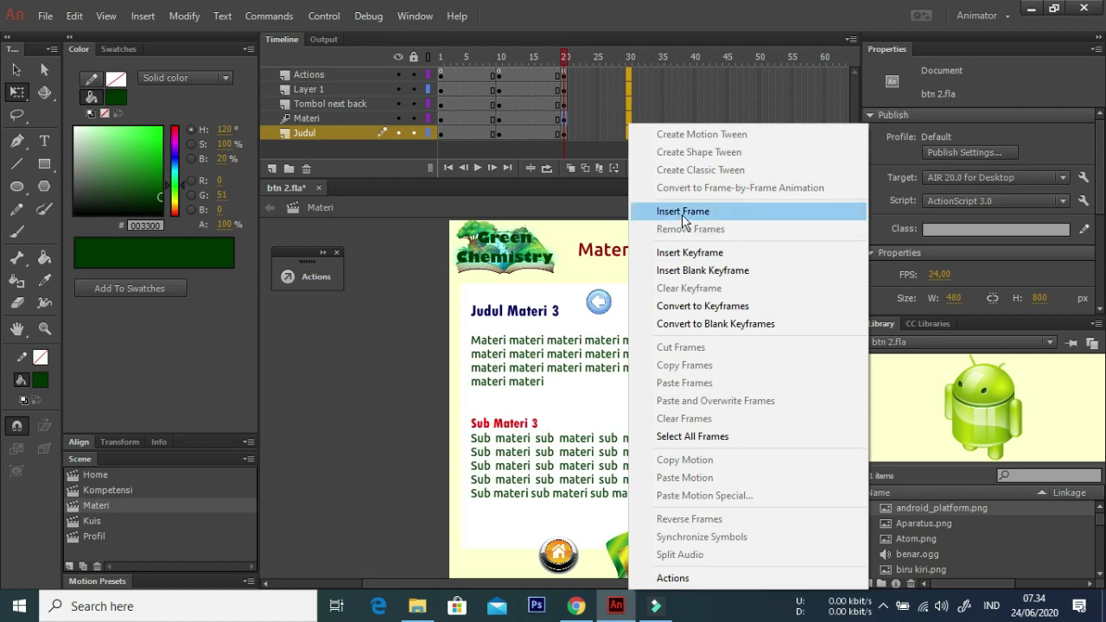
click(682, 212)
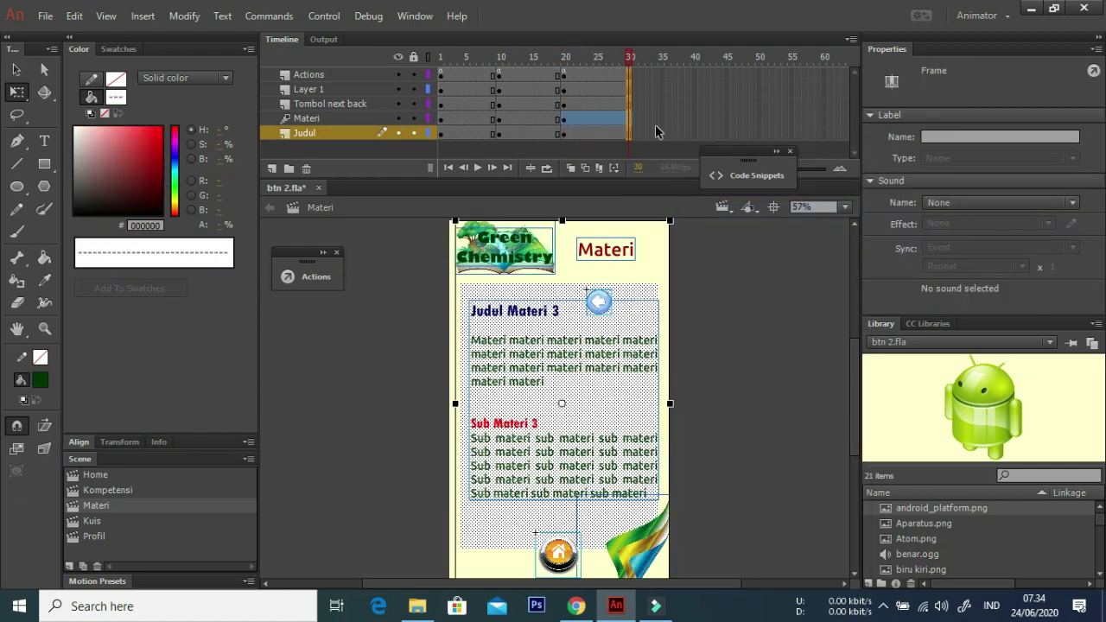
Add a keyframe at frame 30 on the Actions layer and open its script
click(630, 77)
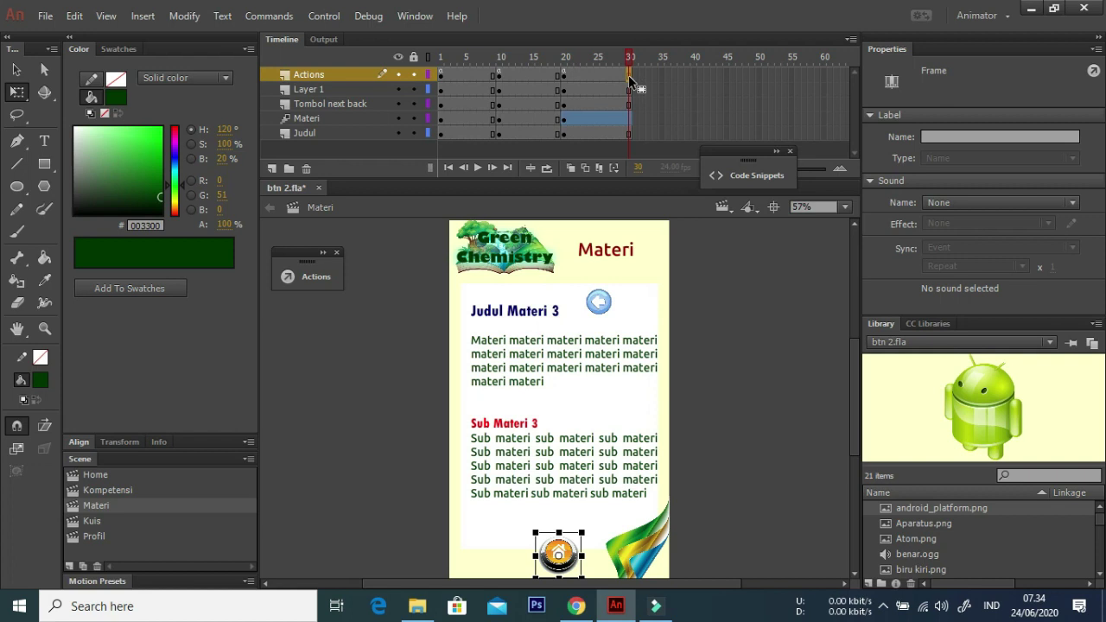
right_click(628, 75)
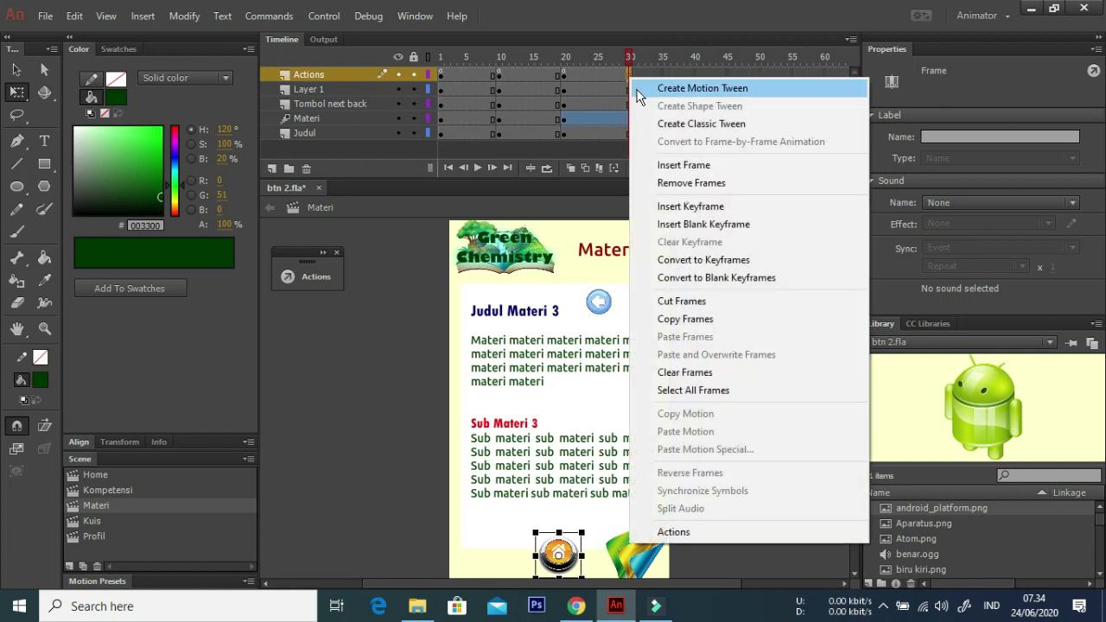
click(694, 208)
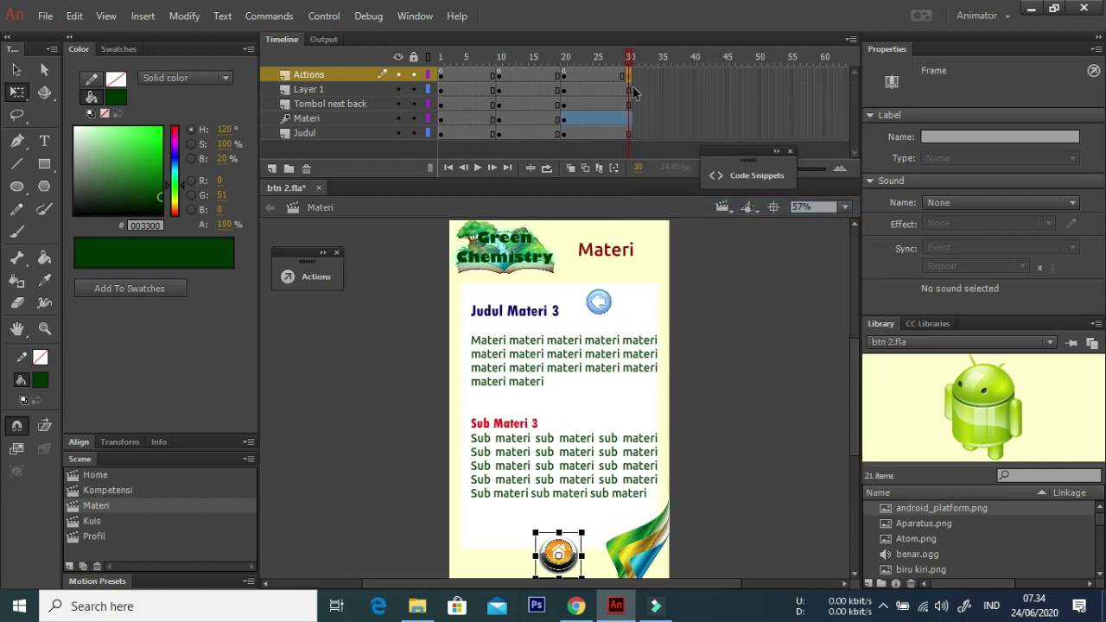
click(306, 275)
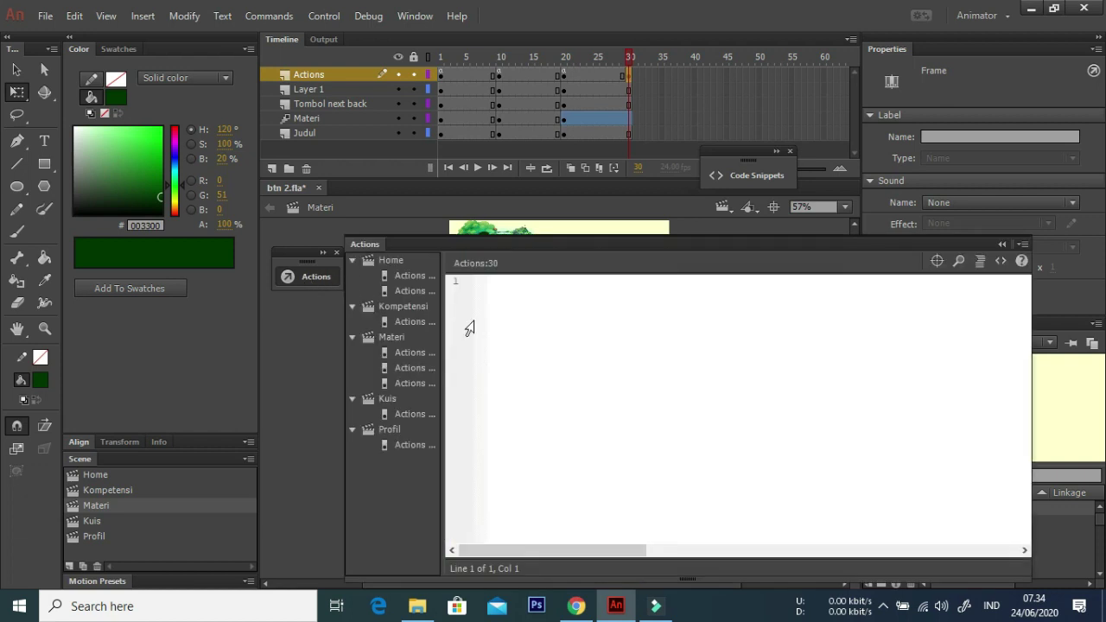
Enter stop(); as frame 30's script and collapse the Actions panel
text(stop();)
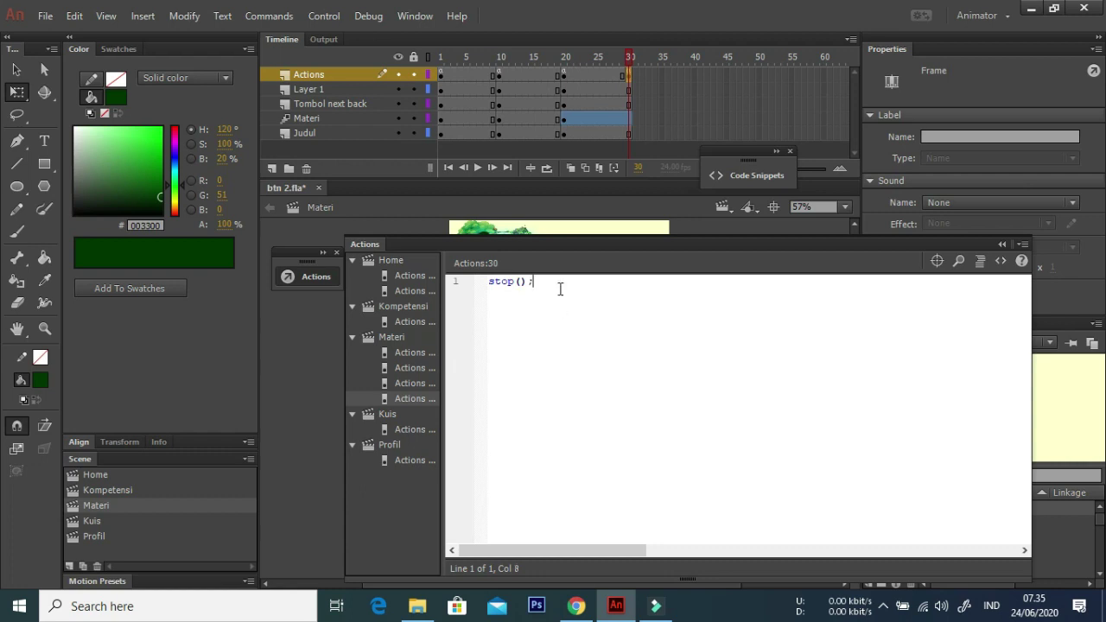
click(1000, 245)
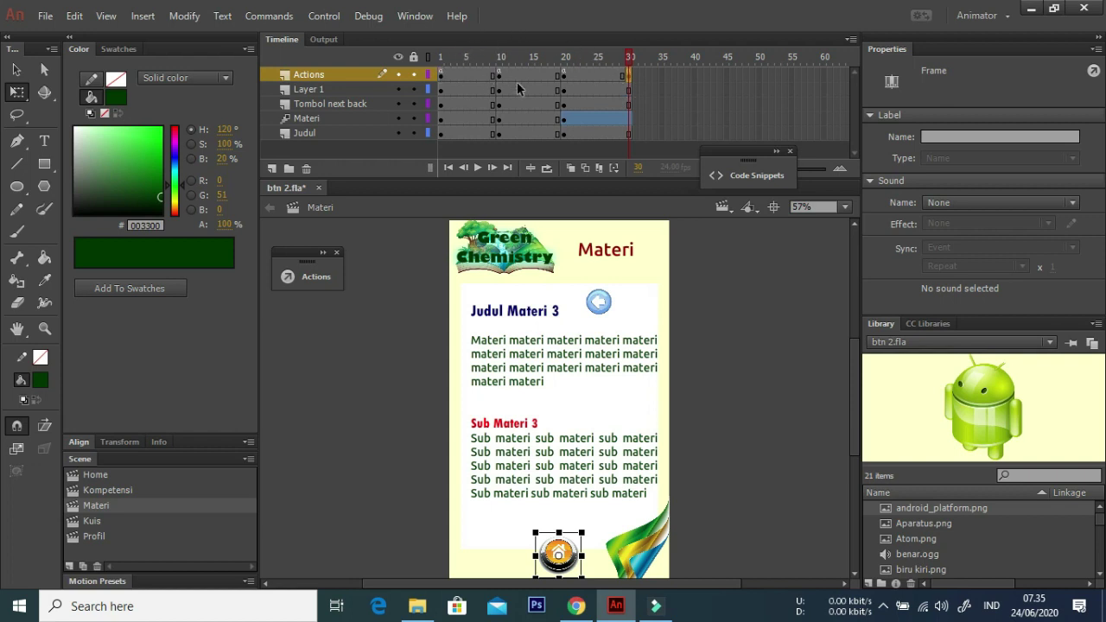
Select frame 20 of the Materi tween and zoom the stage out to 25%
click(545, 367)
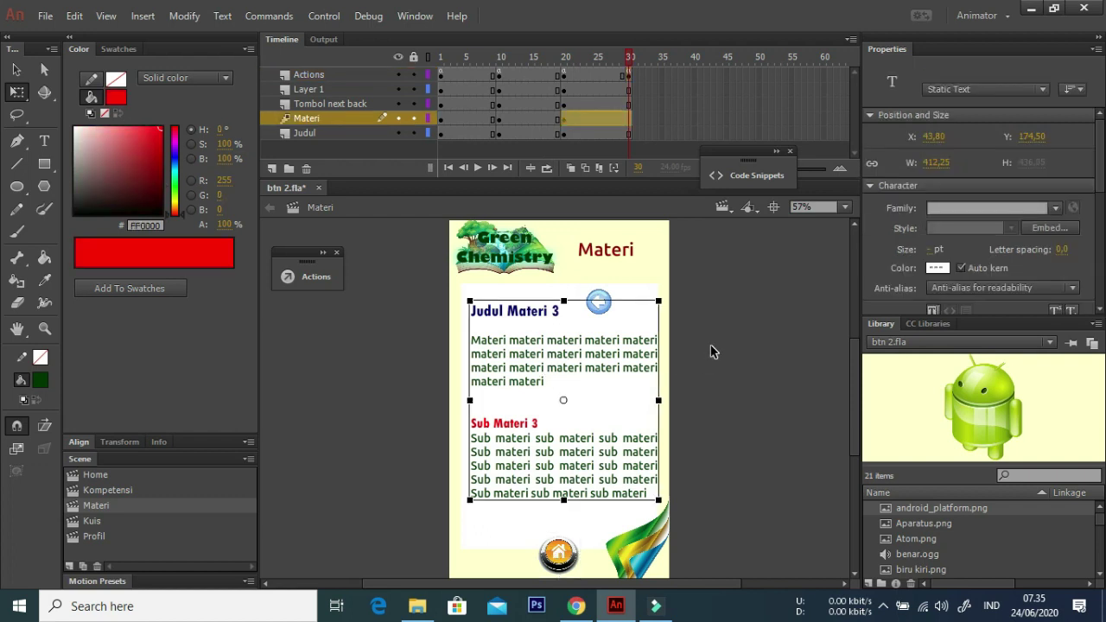
click(607, 130)
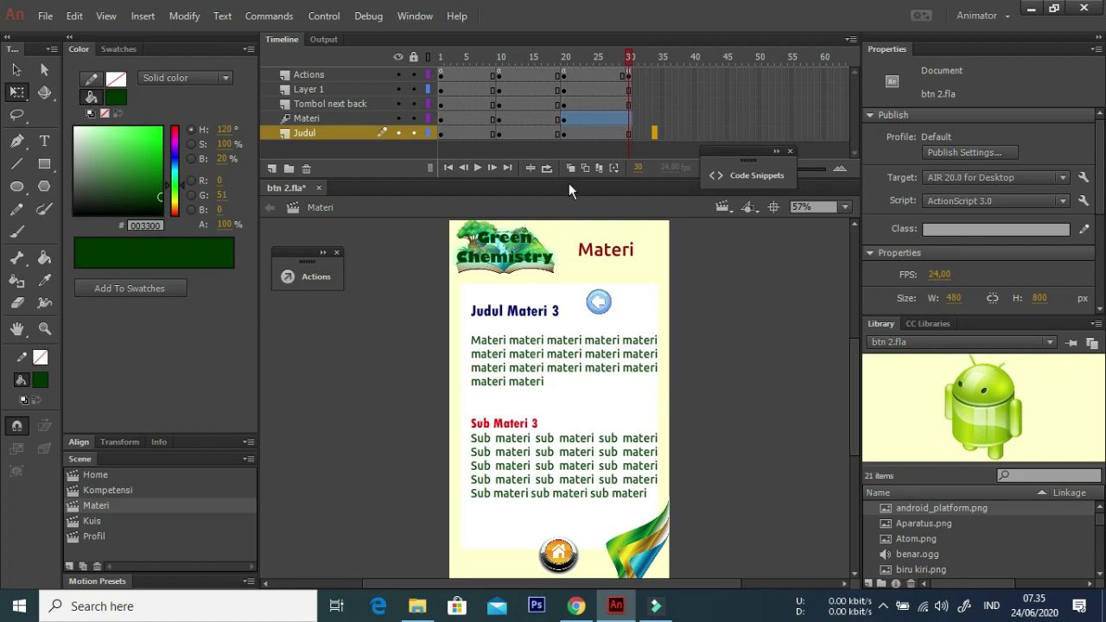
click(563, 120)
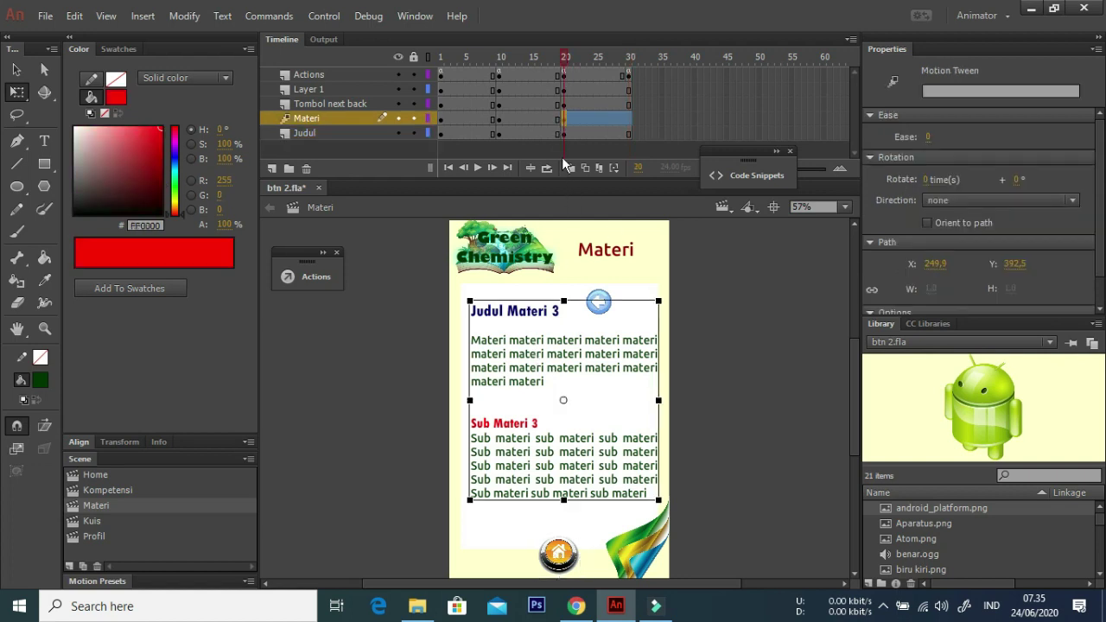
click(845, 207)
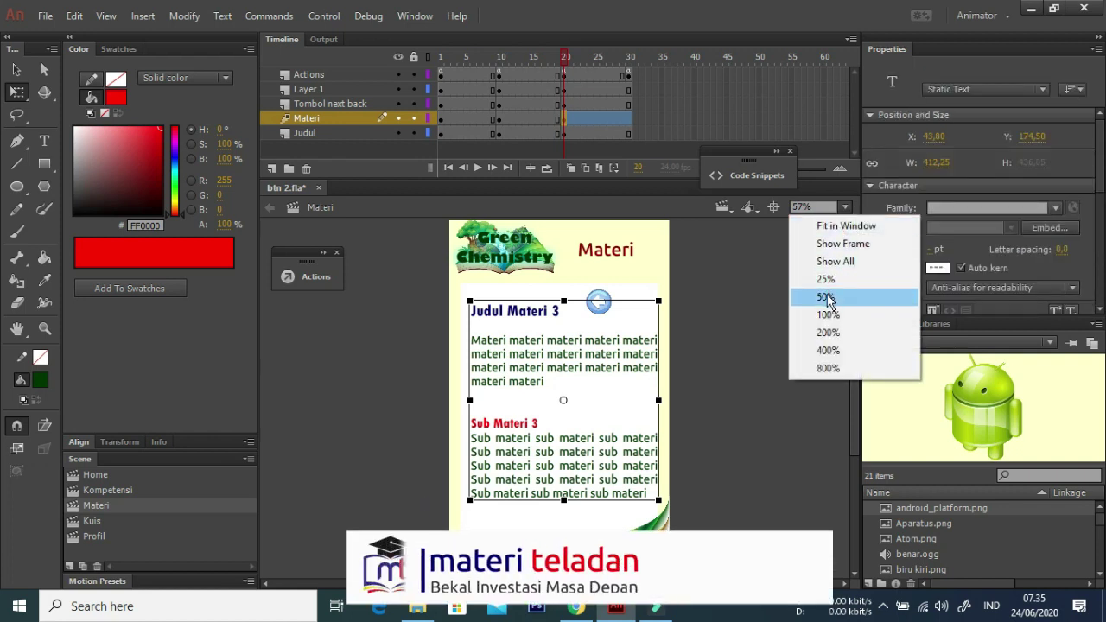
click(826, 279)
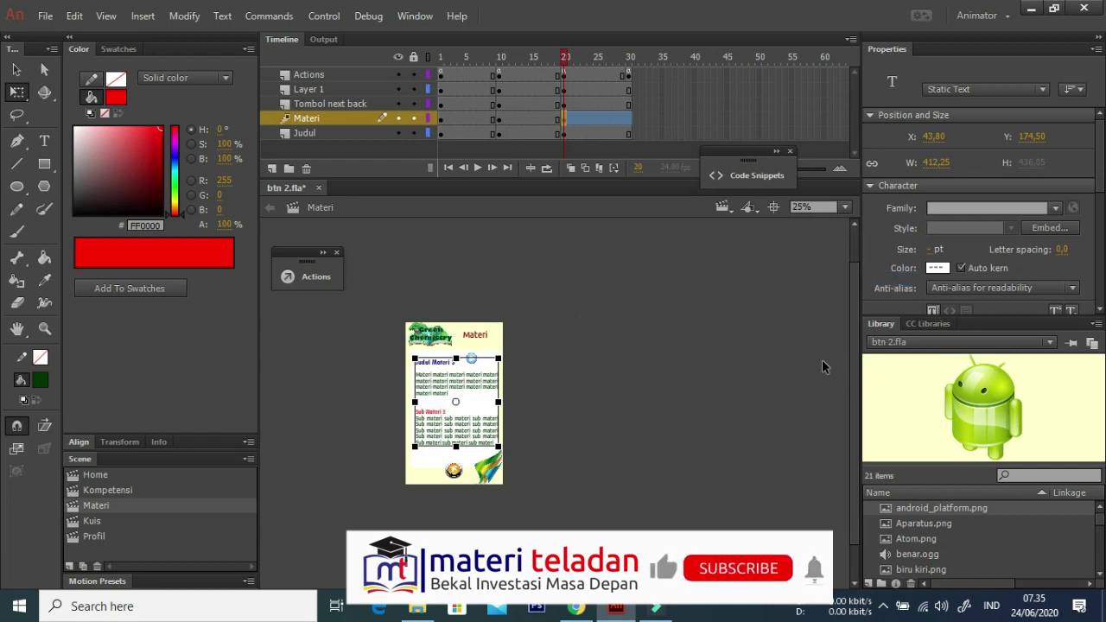
drag(856, 328, 849, 373)
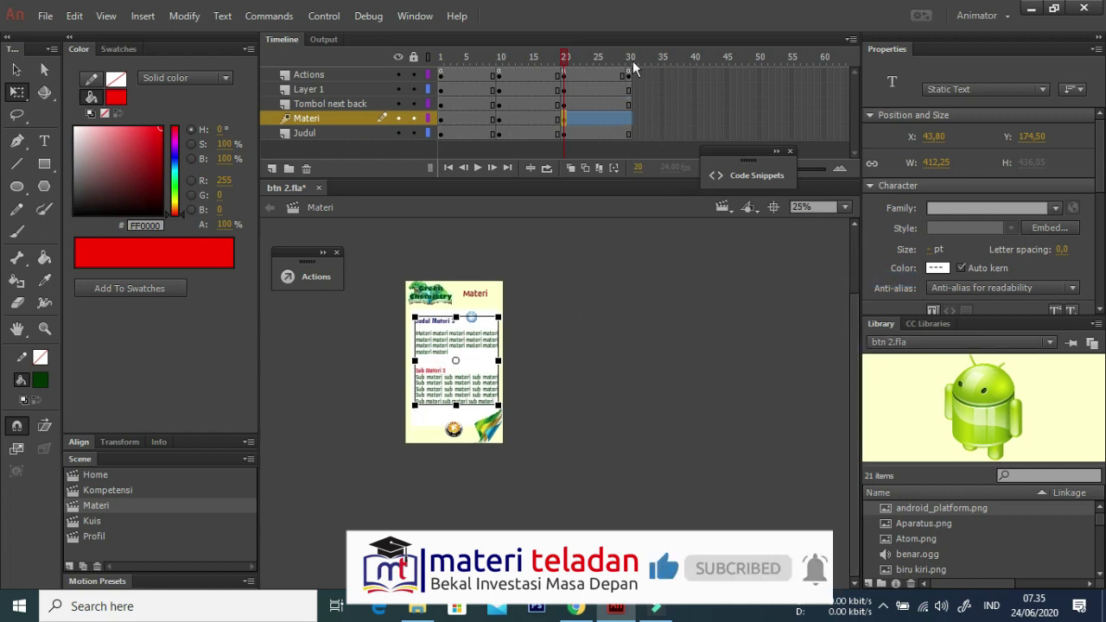
Add a Position keyframe at frame 30, then drag the text below the page at frame 20
click(629, 121)
right_click(627, 114)
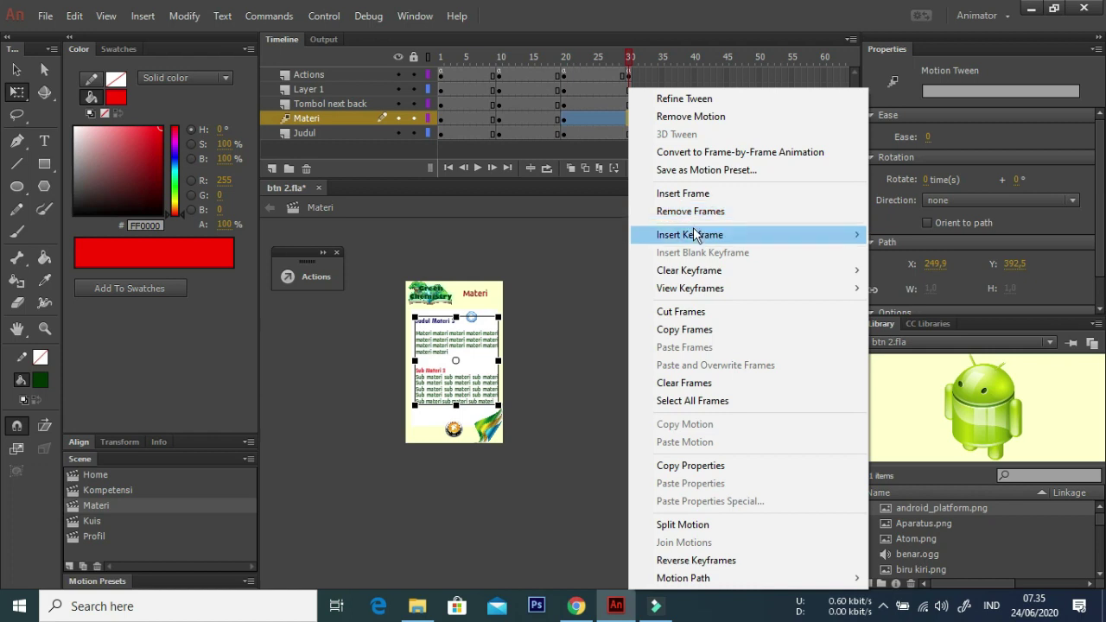
mouse_move(757, 234)
click(894, 234)
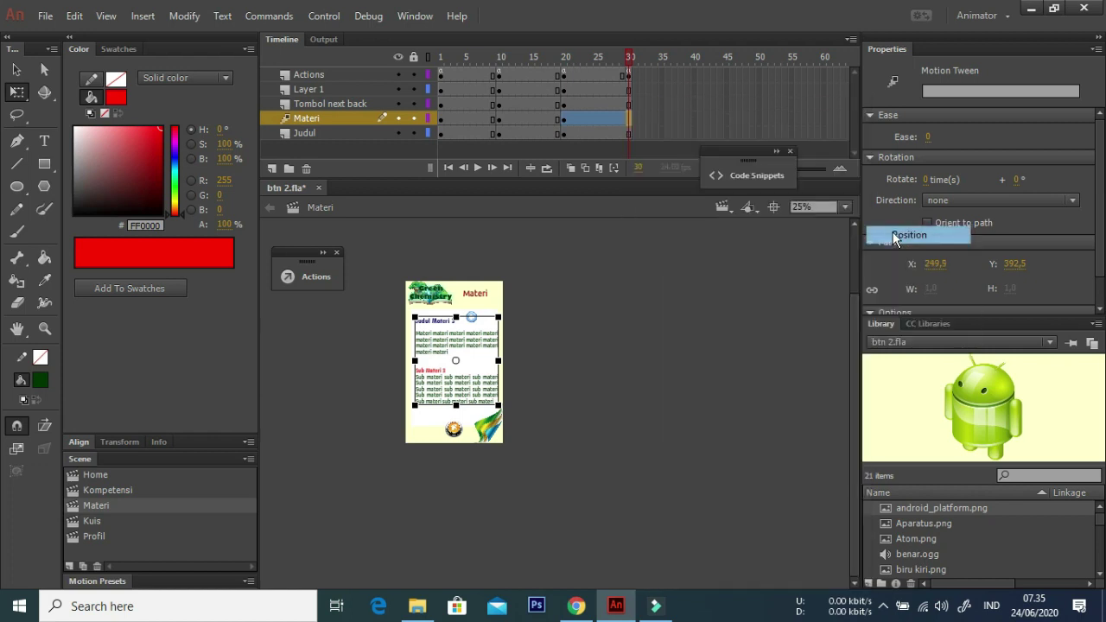
click(564, 121)
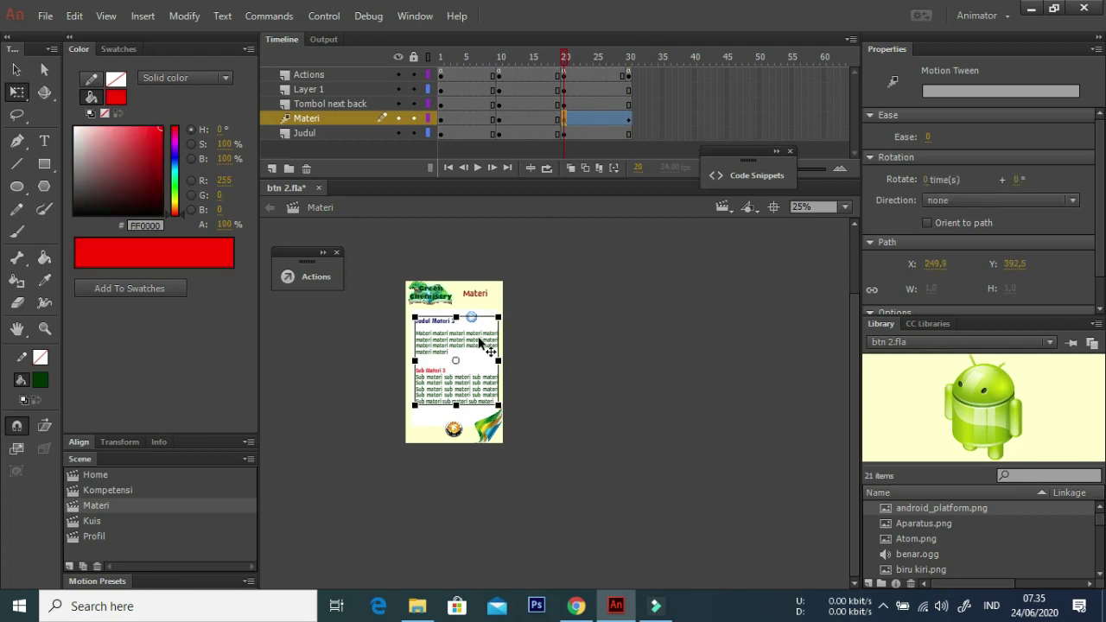
drag(475, 347, 474, 475)
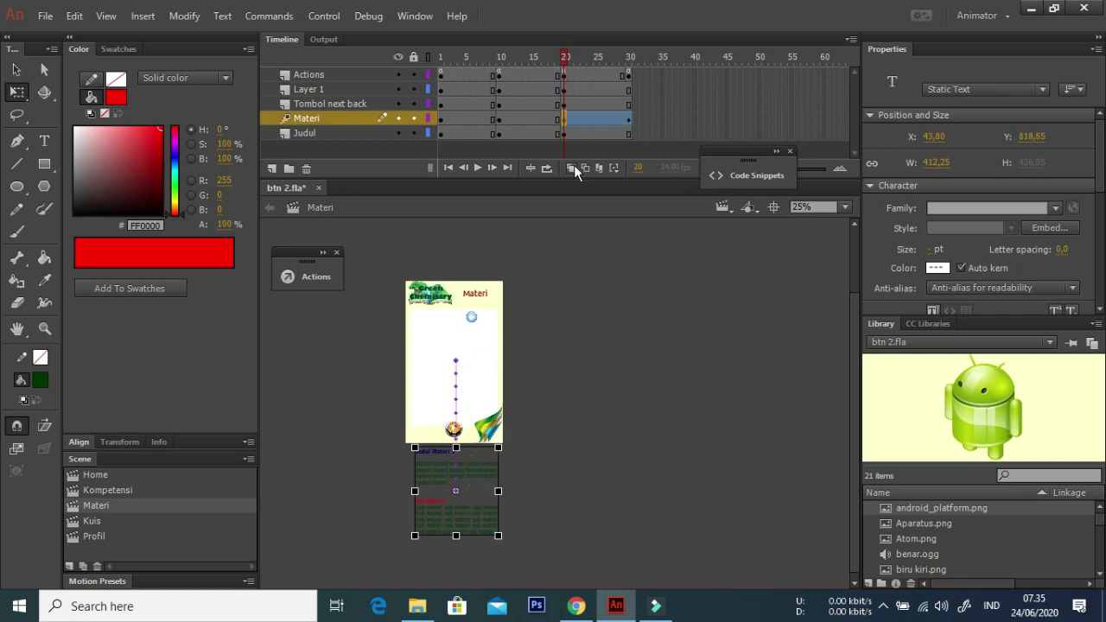
Preview the slide-up and clear the stray Position keyframe near frame 29
click(477, 170)
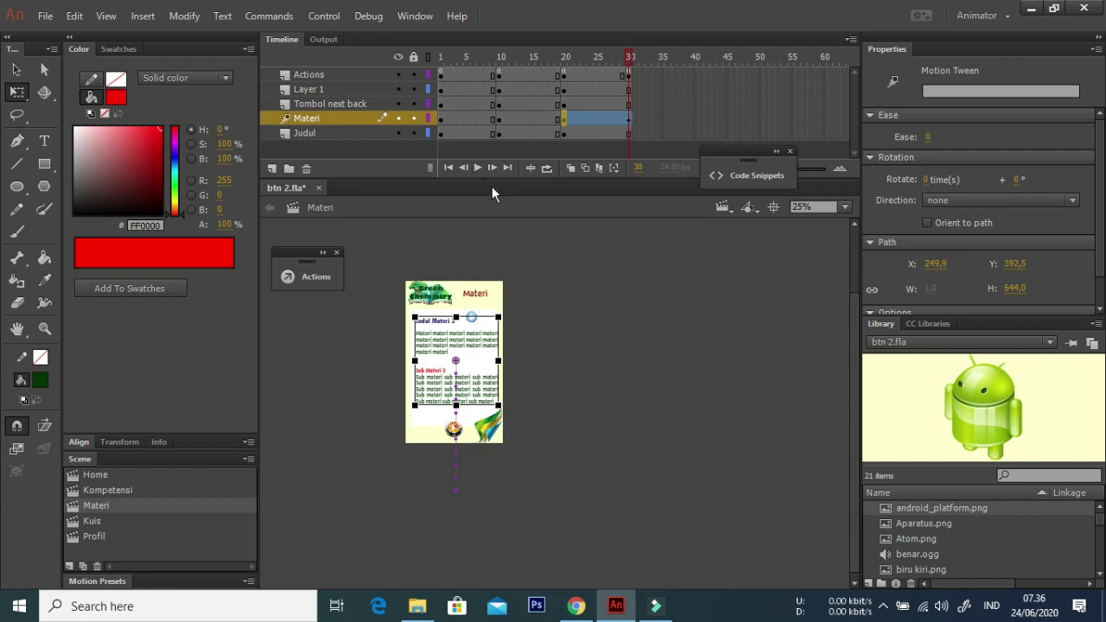
click(614, 127)
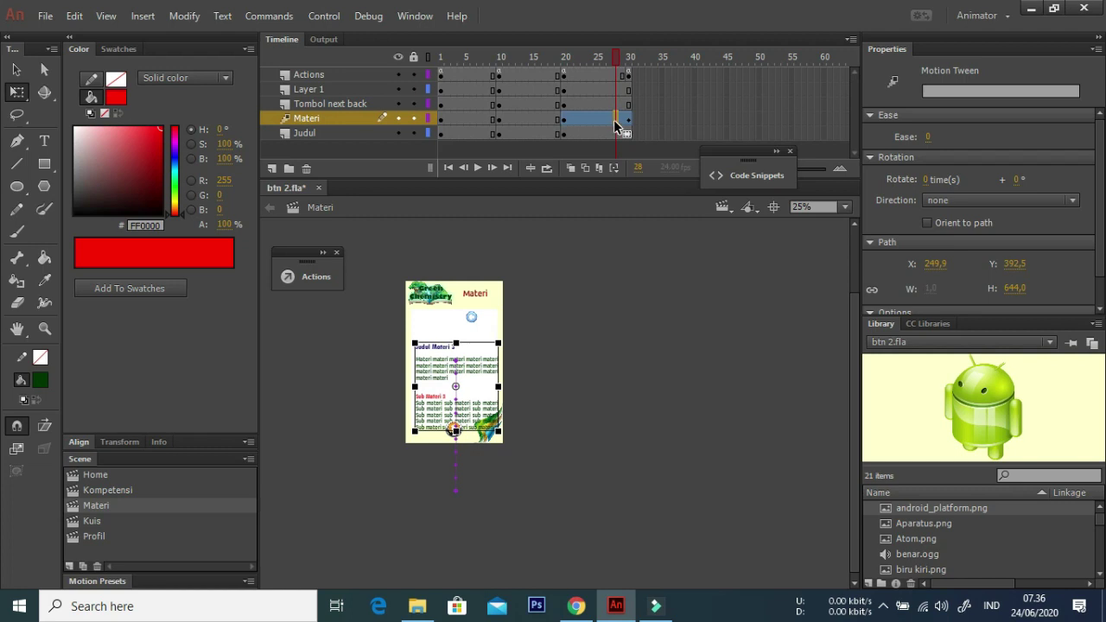
right_click(614, 127)
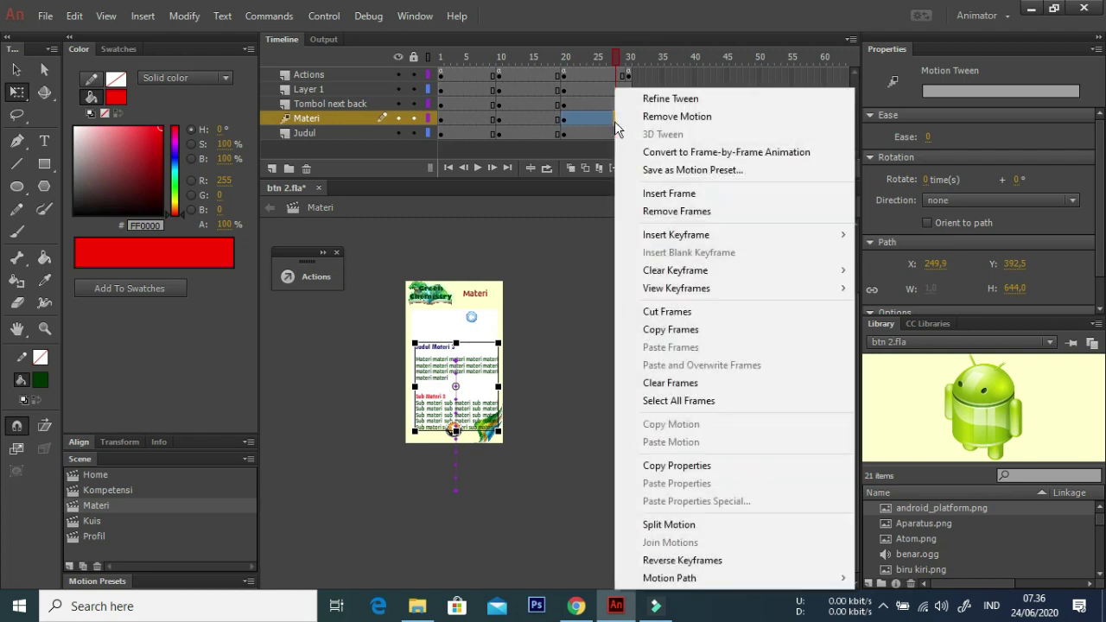
mouse_move(717, 277)
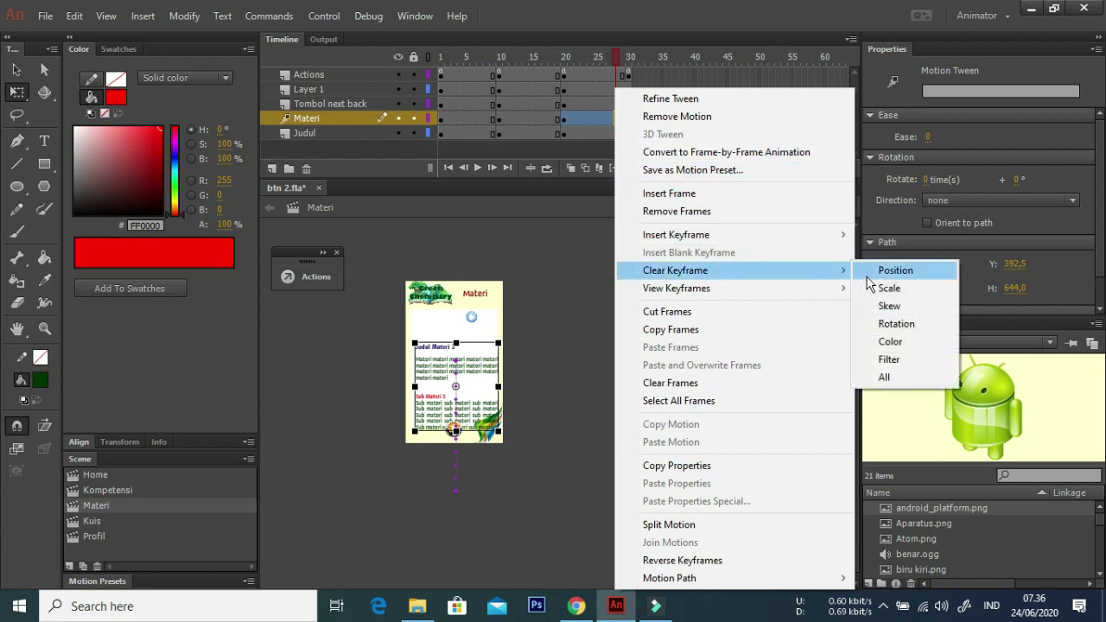
click(877, 269)
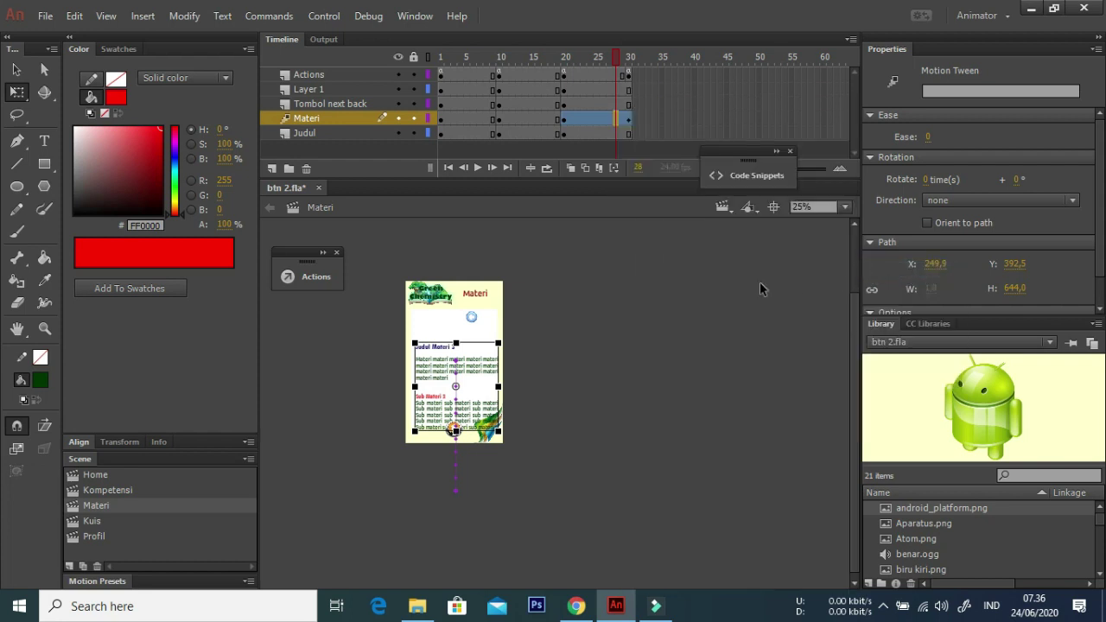
Nudge the text block up about 25 px and replay the slide-in from frame 20
click(479, 361)
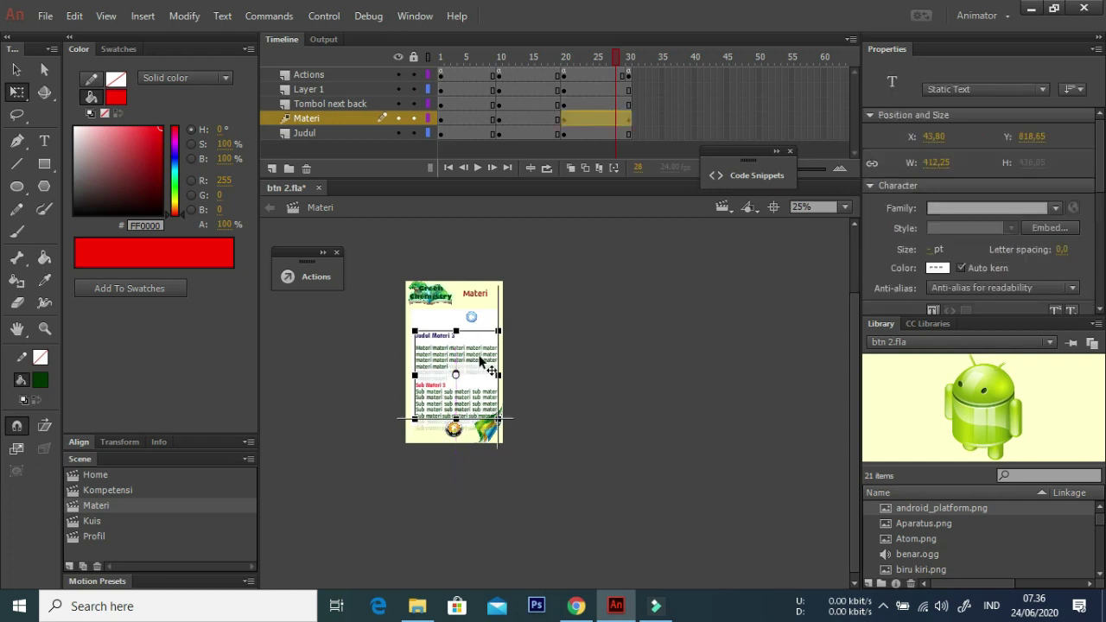
drag(479, 361, 478, 343)
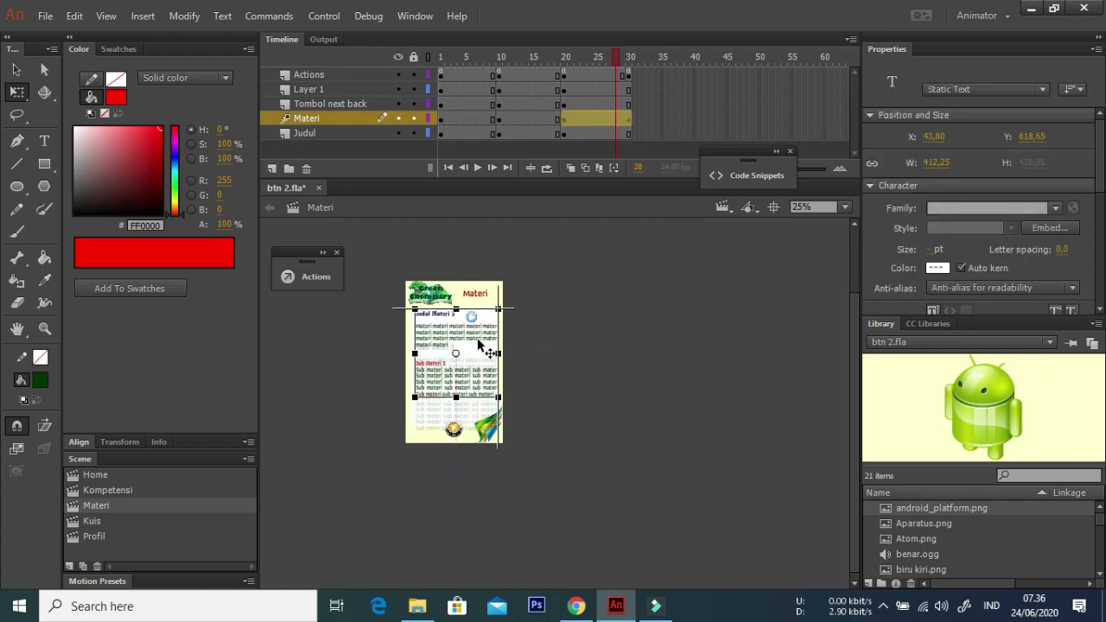
click(413, 398)
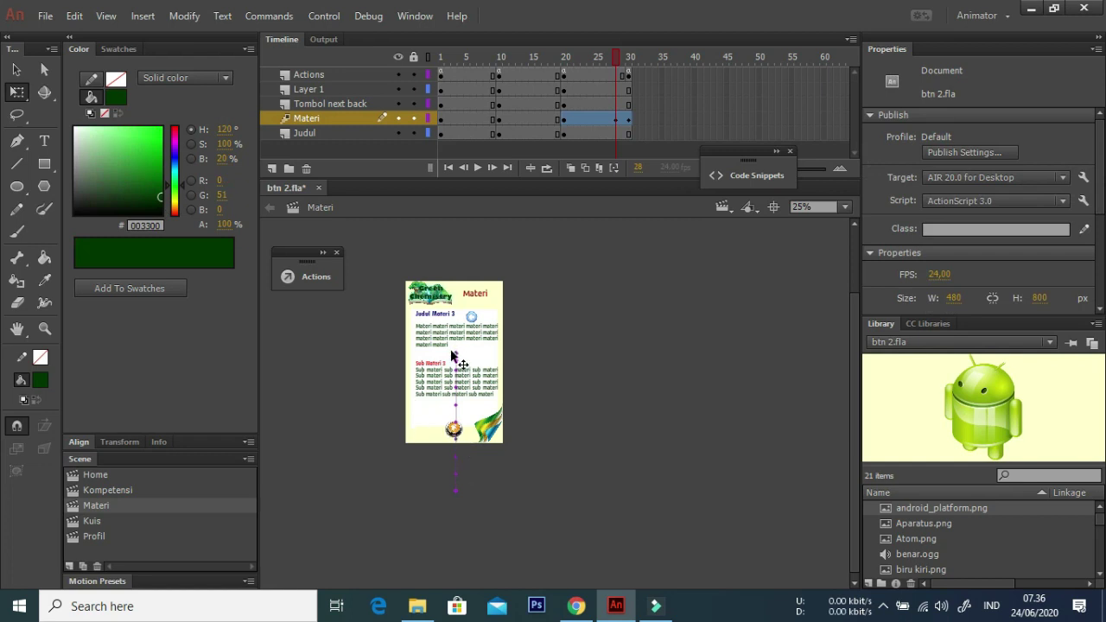
drag(620, 62, 562, 73)
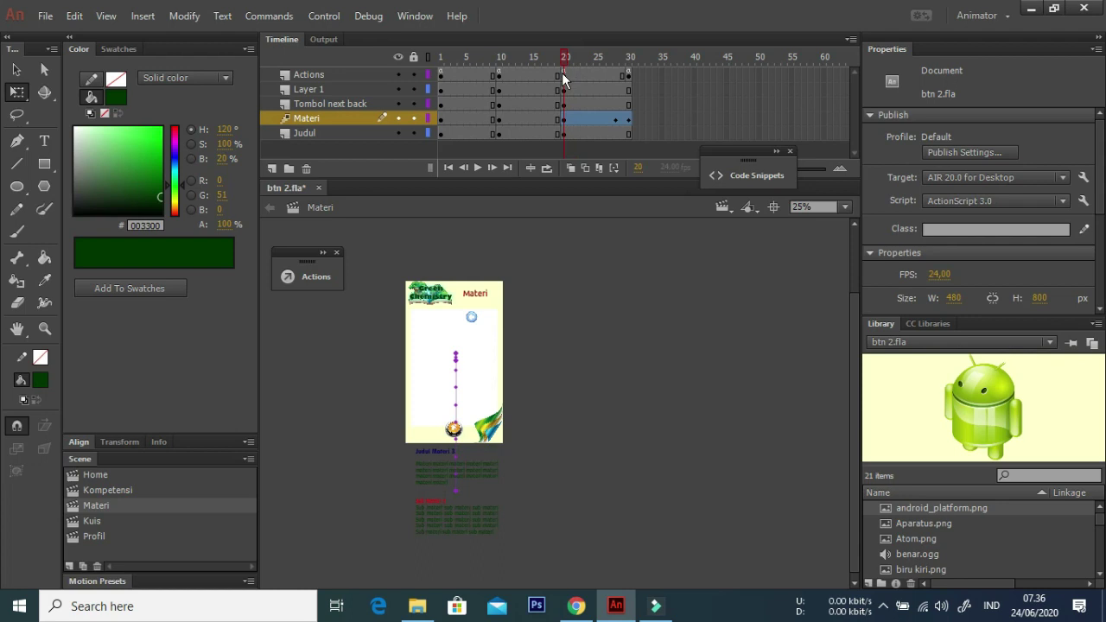
click(477, 166)
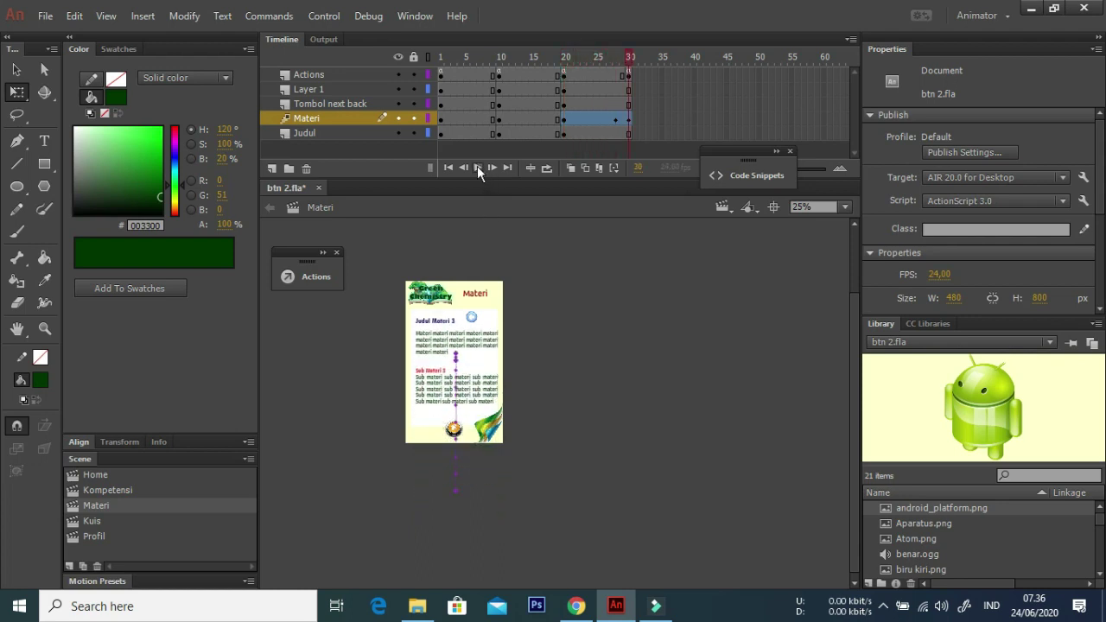
click(476, 168)
Create a motion tween for the Materi text at frame 1 with a Position keyframe at frame 9
click(440, 119)
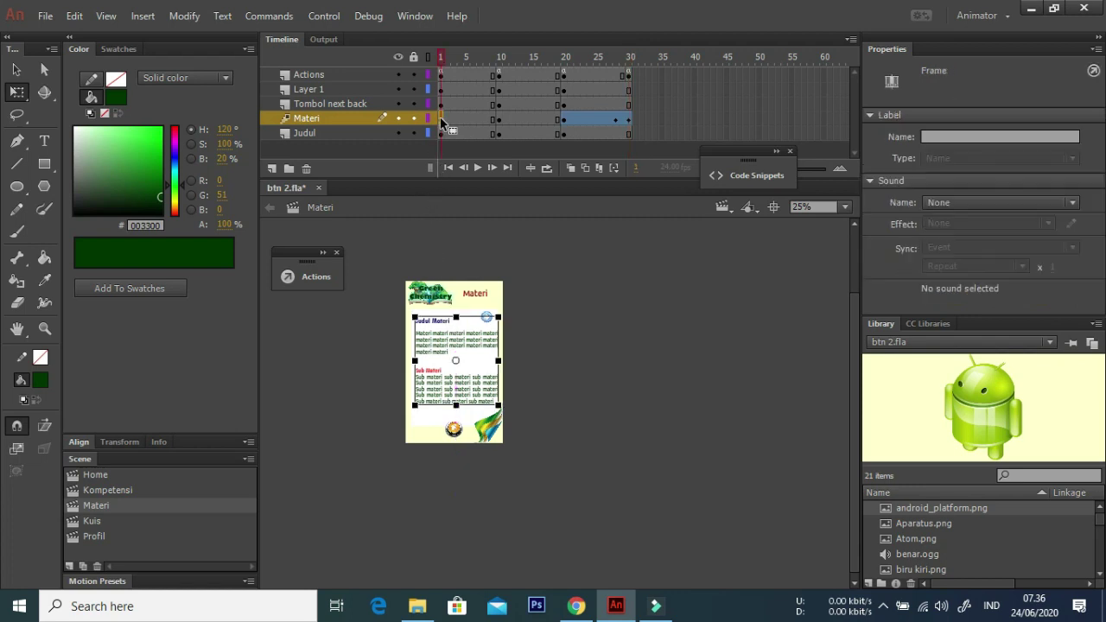
right_click(472, 342)
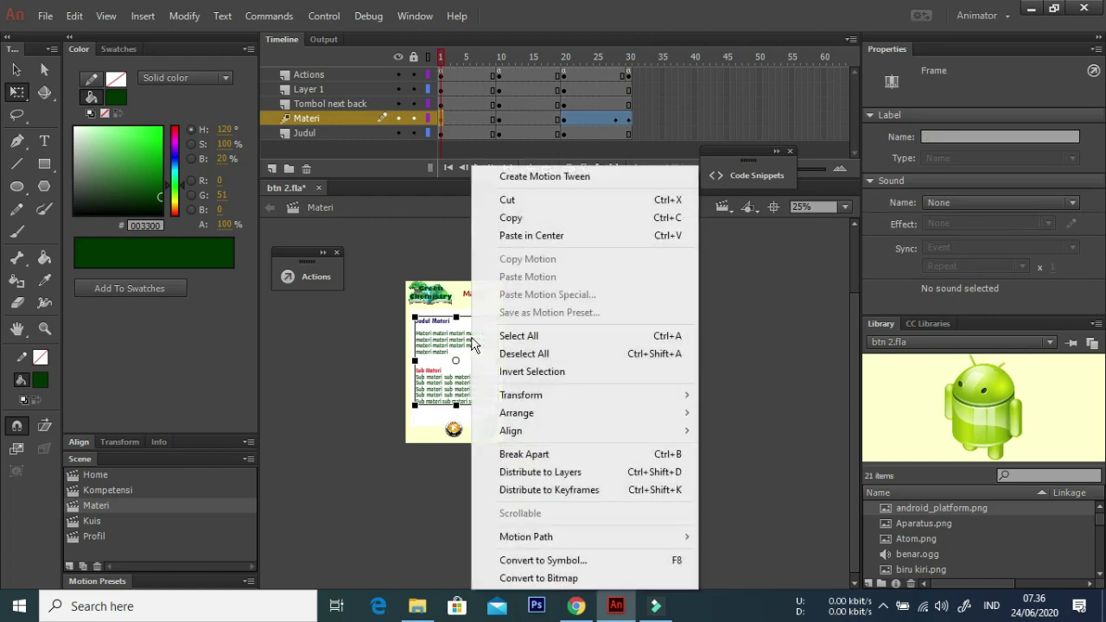
click(507, 177)
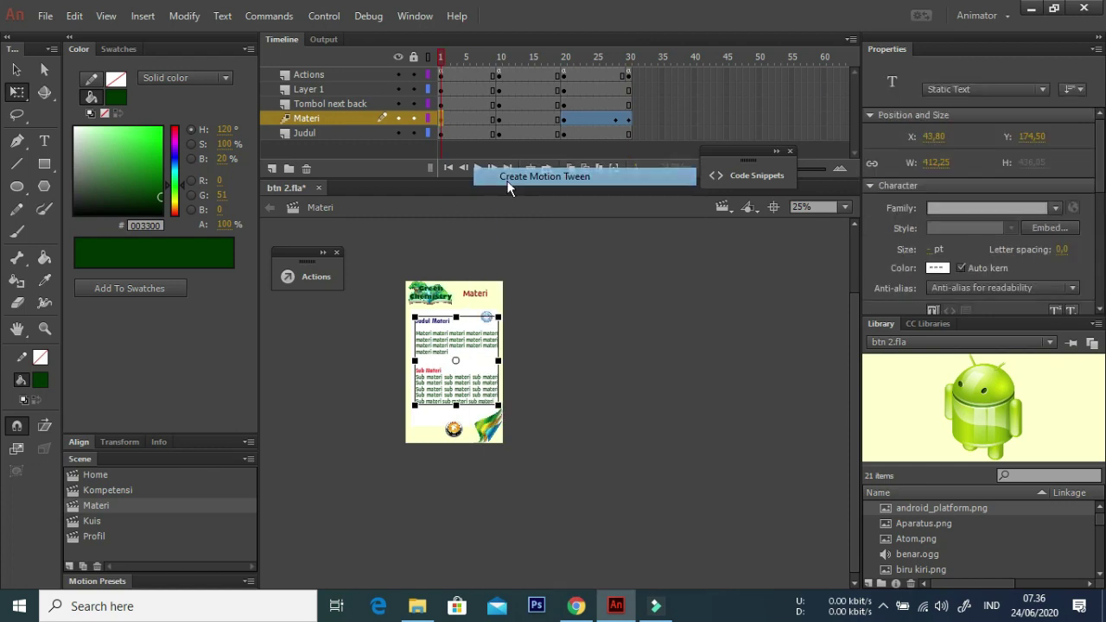
click(492, 121)
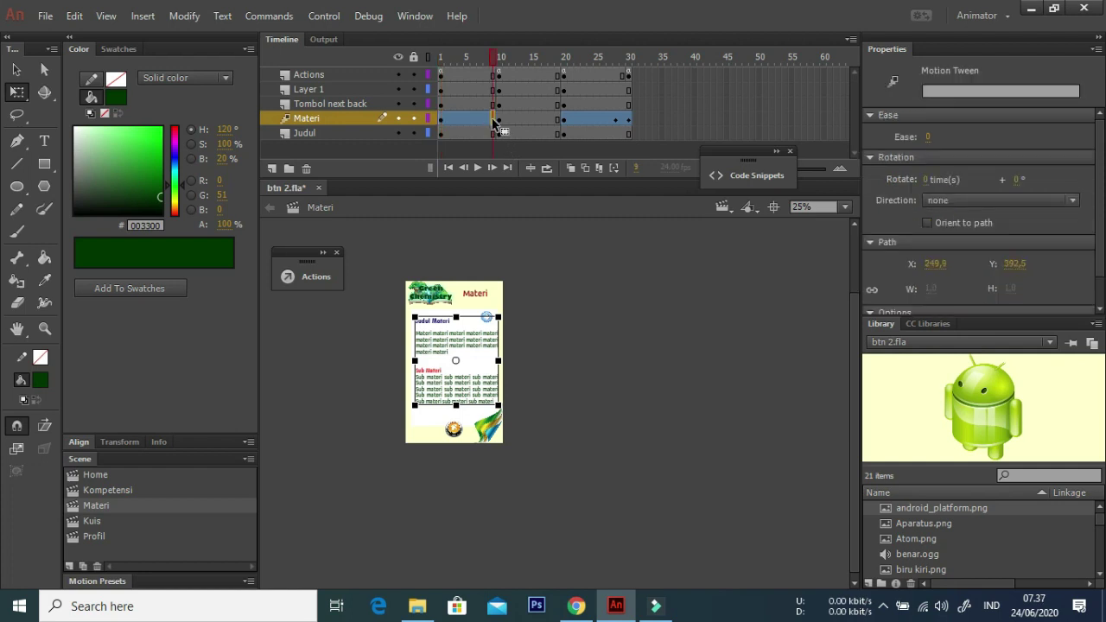
right_click(494, 126)
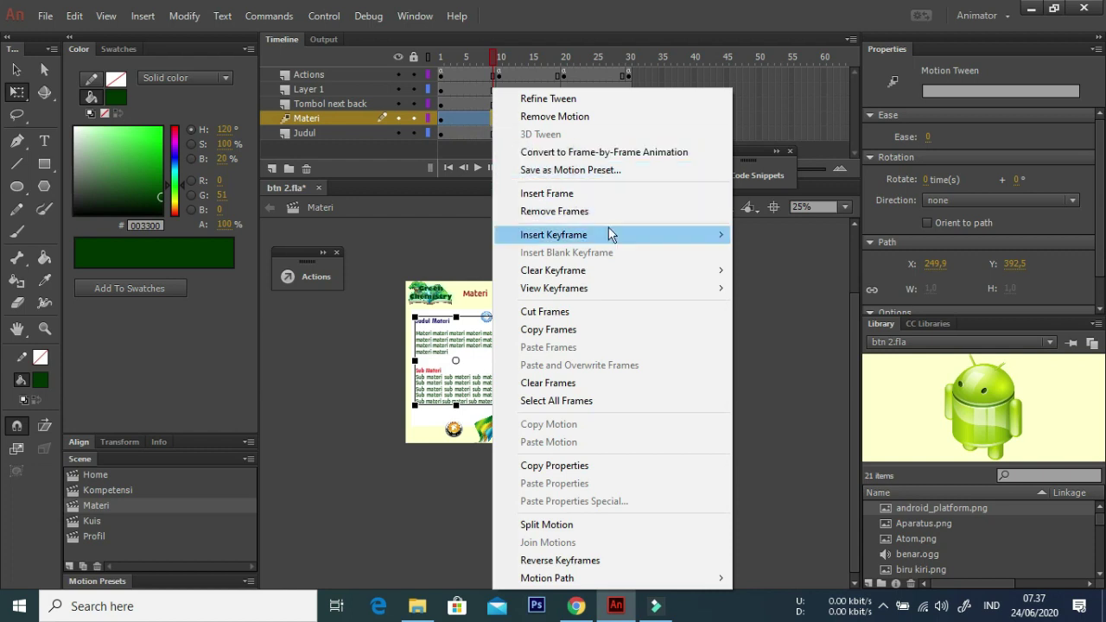
mouse_move(637, 237)
click(752, 235)
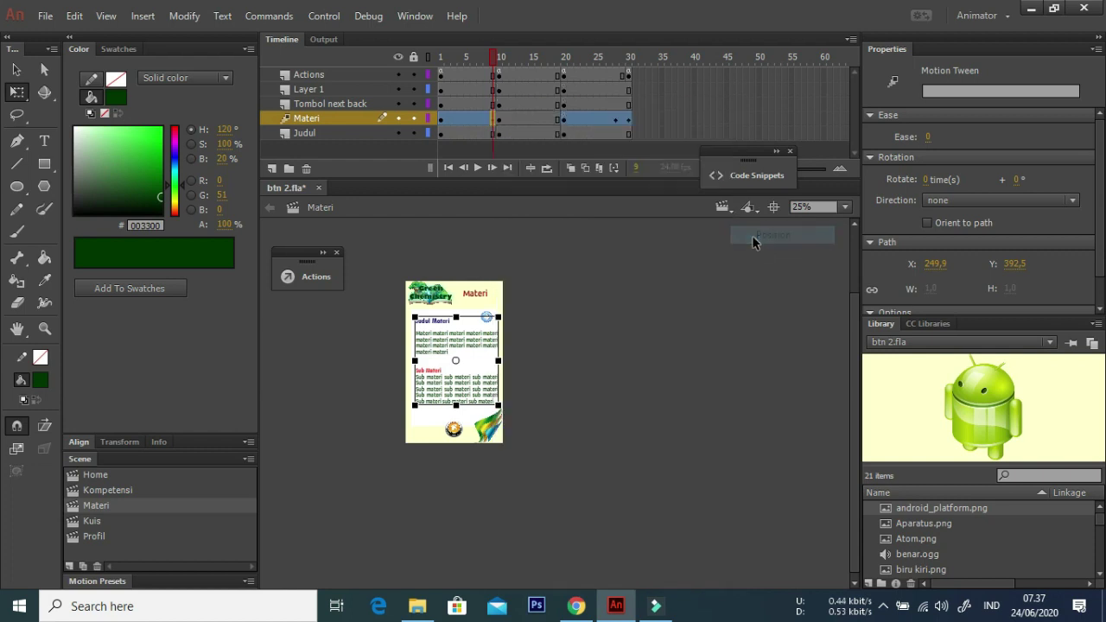
Add a Position keyframe at frame 7 of the tween and select the text block
click(480, 120)
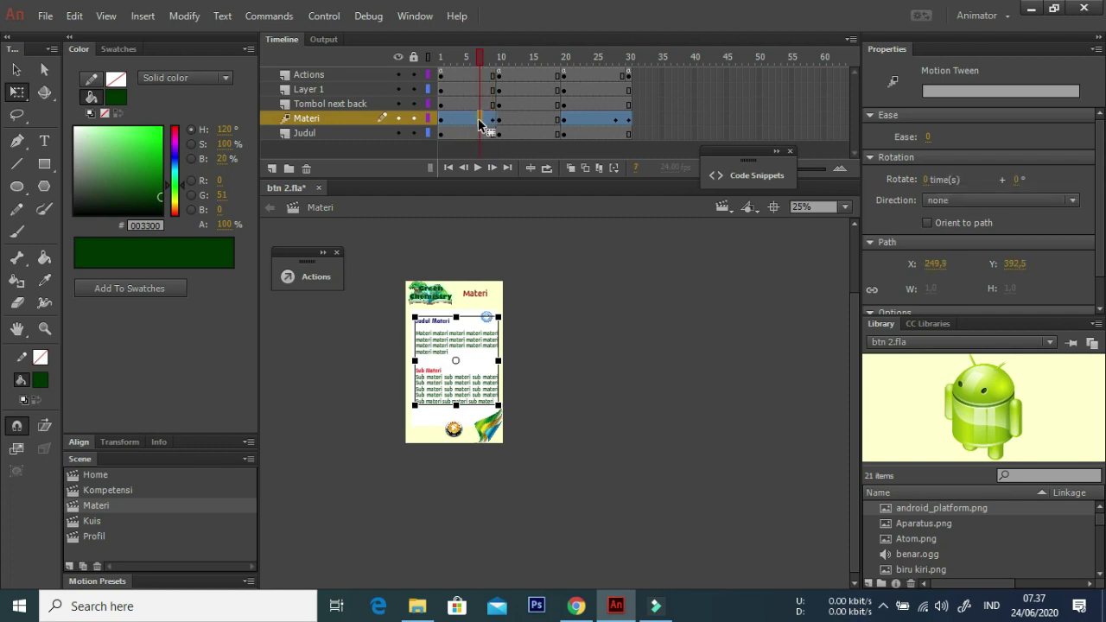
right_click(480, 123)
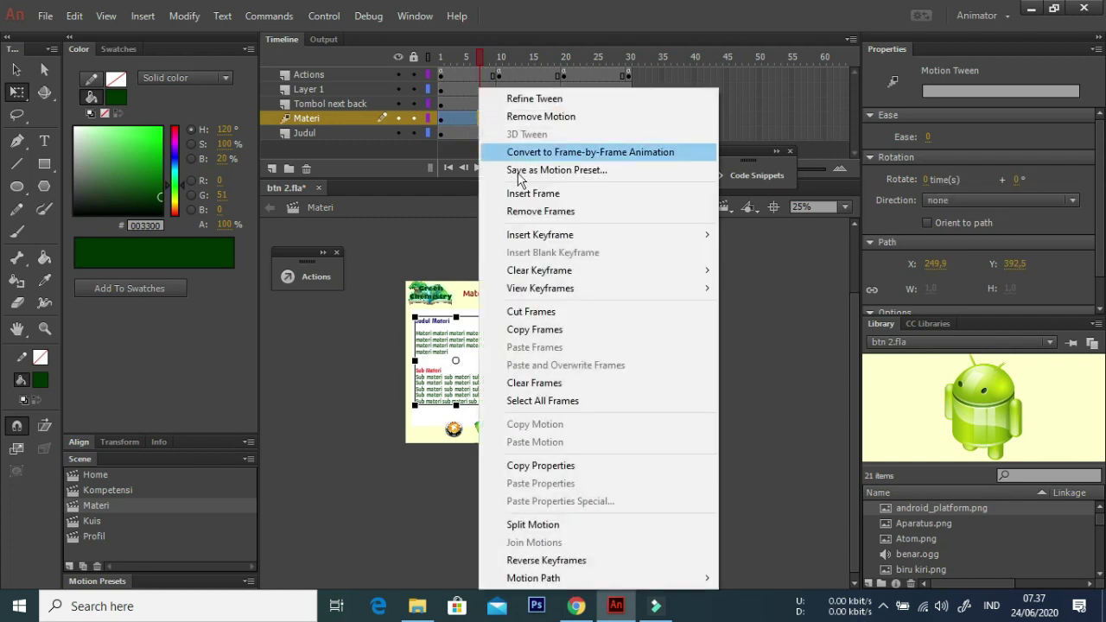
mouse_move(624, 234)
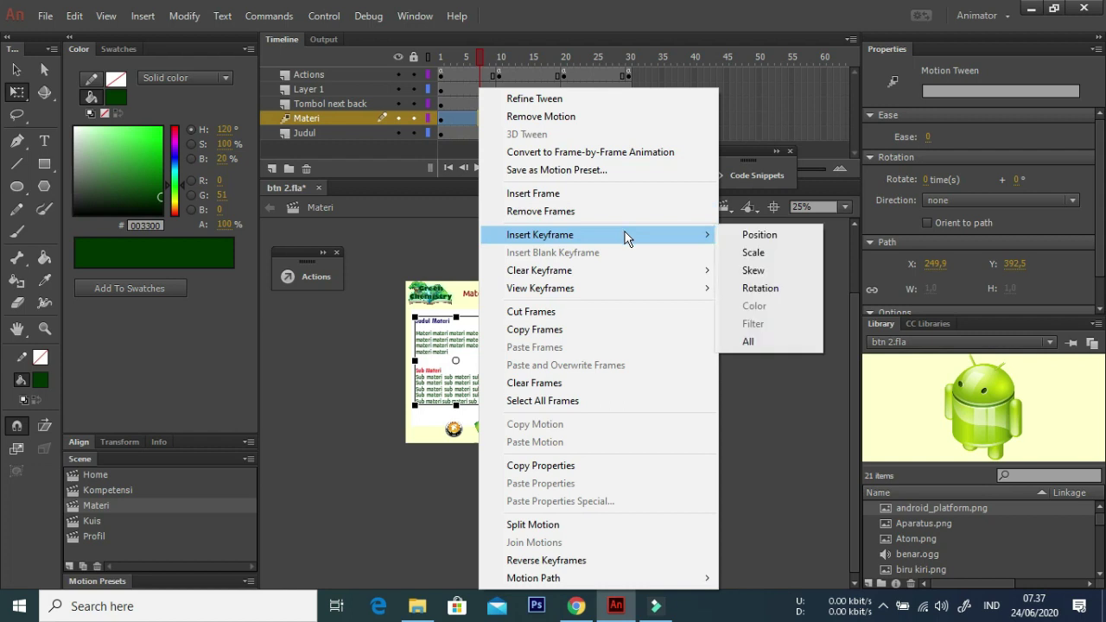
click(743, 243)
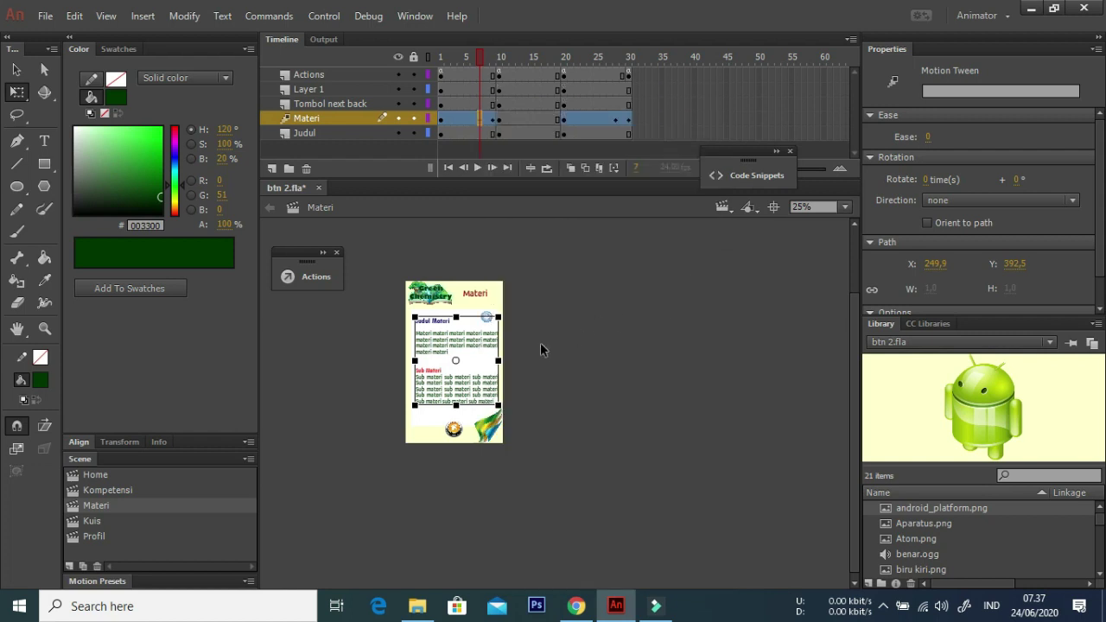
click(470, 344)
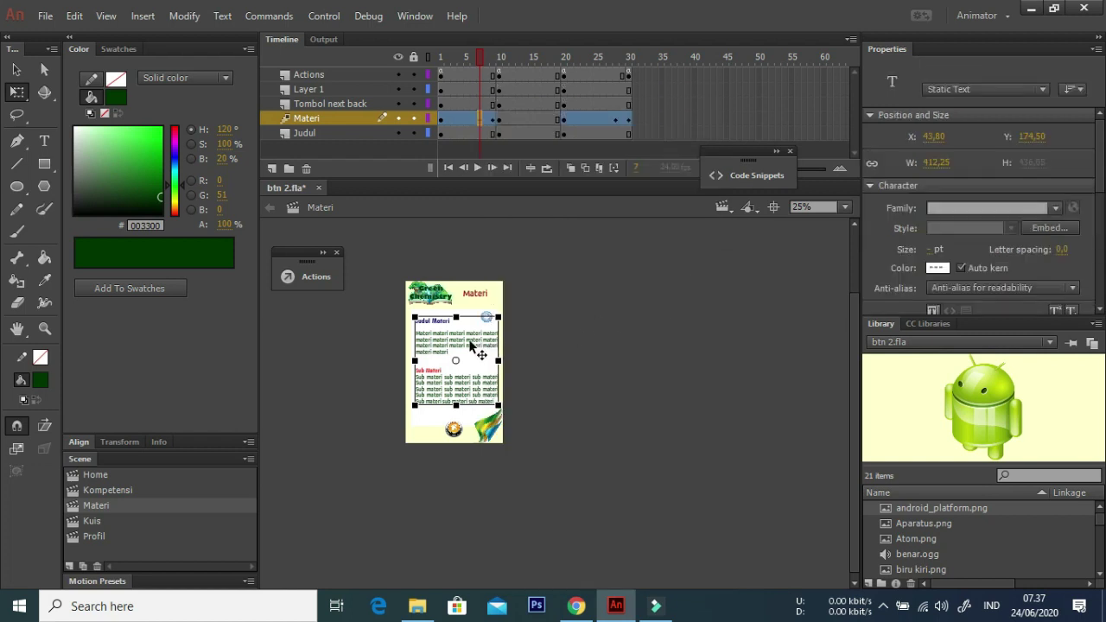
Drag the Materi text below the stage at frame 1 and play to check the slide-in
drag(470, 344, 467, 338)
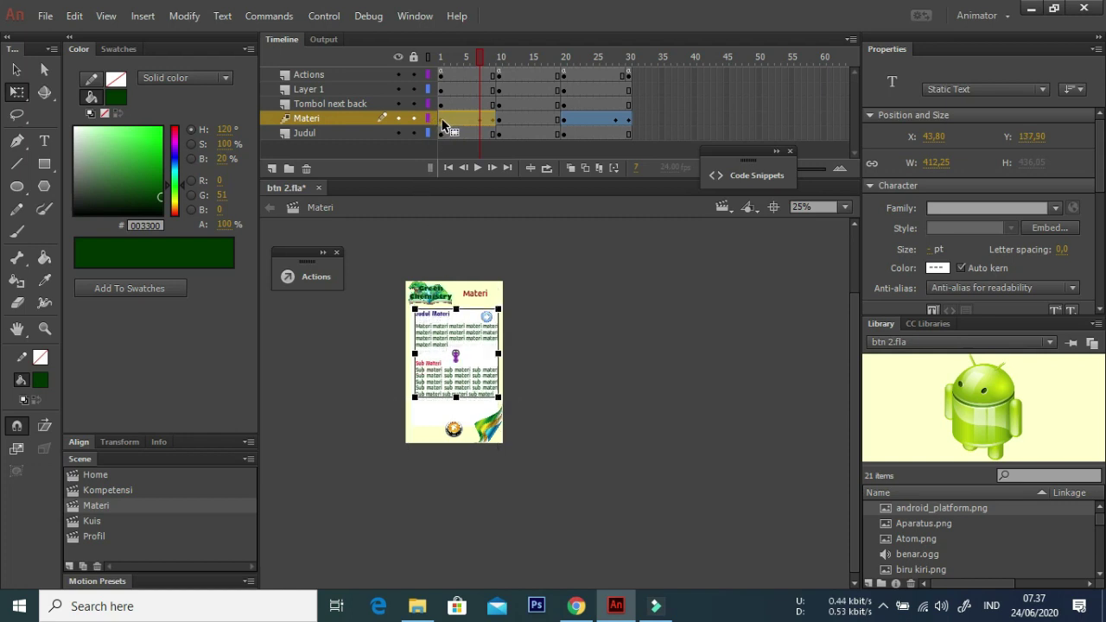
click(442, 119)
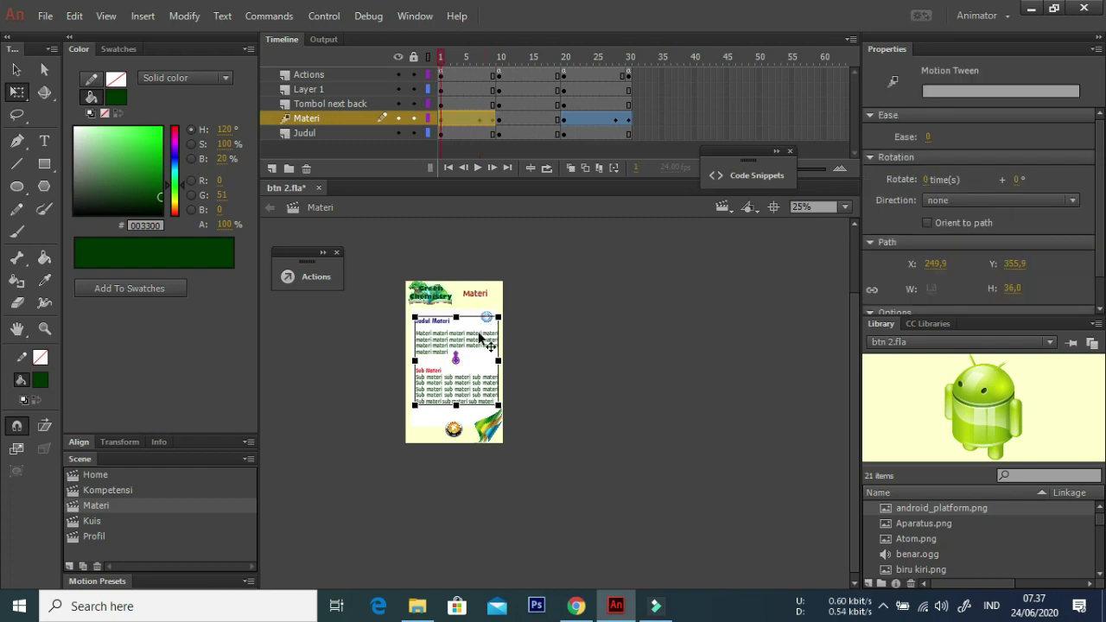
drag(479, 334, 476, 458)
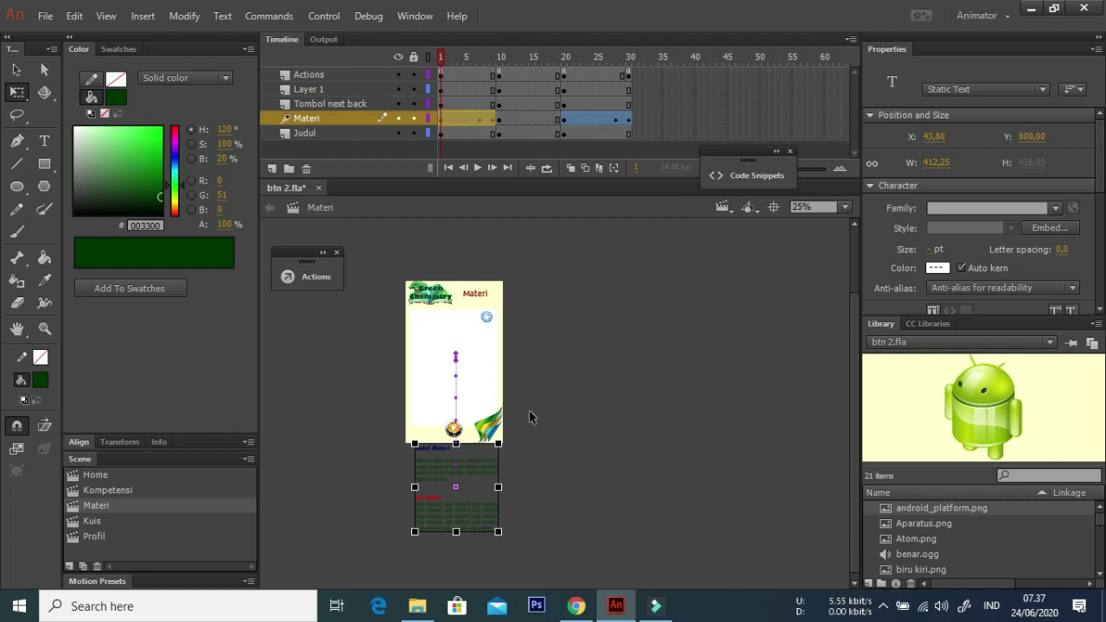
click(478, 167)
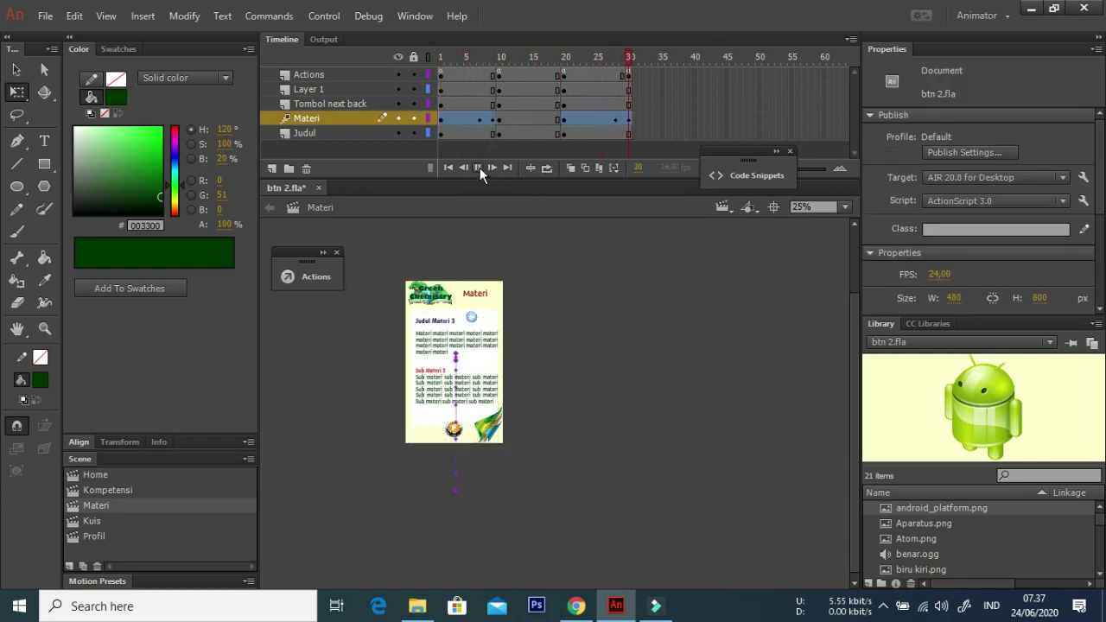
click(500, 121)
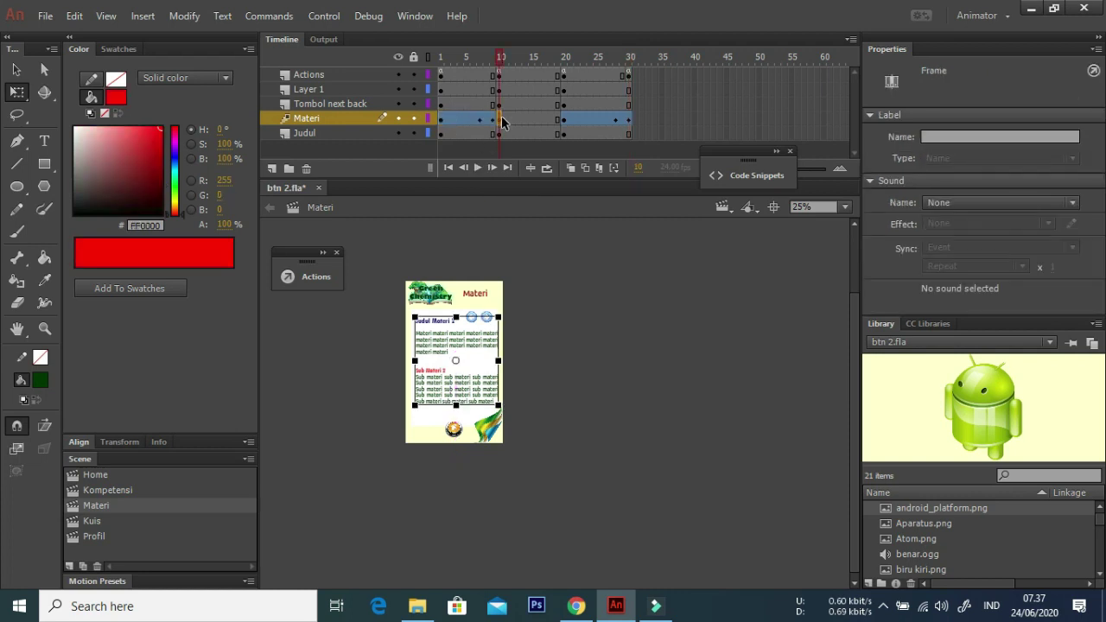
Motion-tween the text from frame 10 with Position keyframes at frames 20 and 17
right_click(501, 121)
right_click(447, 338)
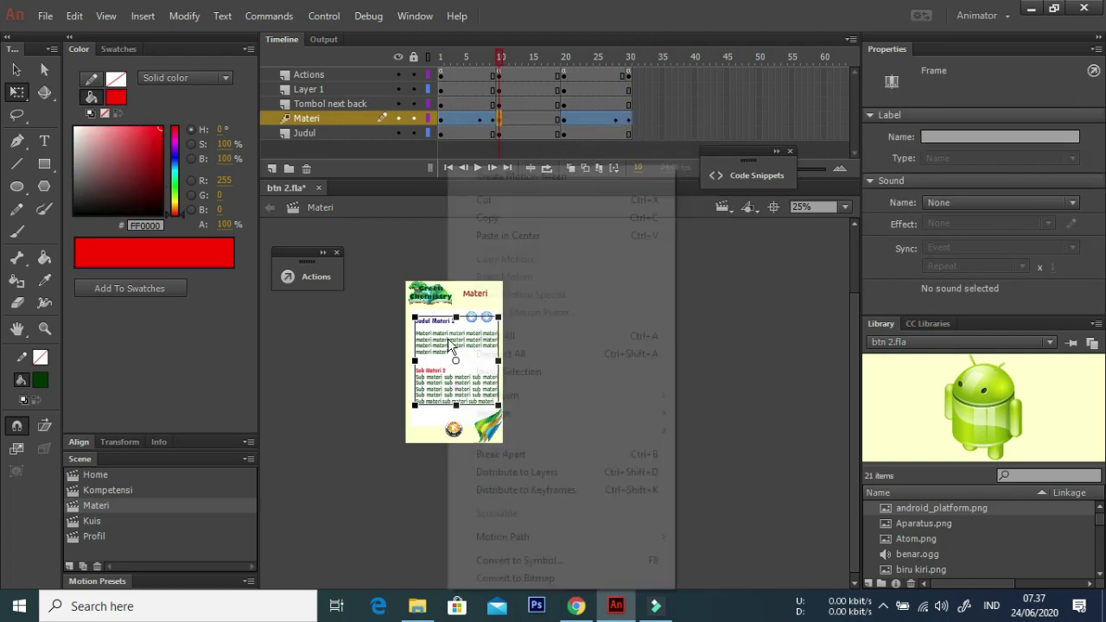
click(481, 177)
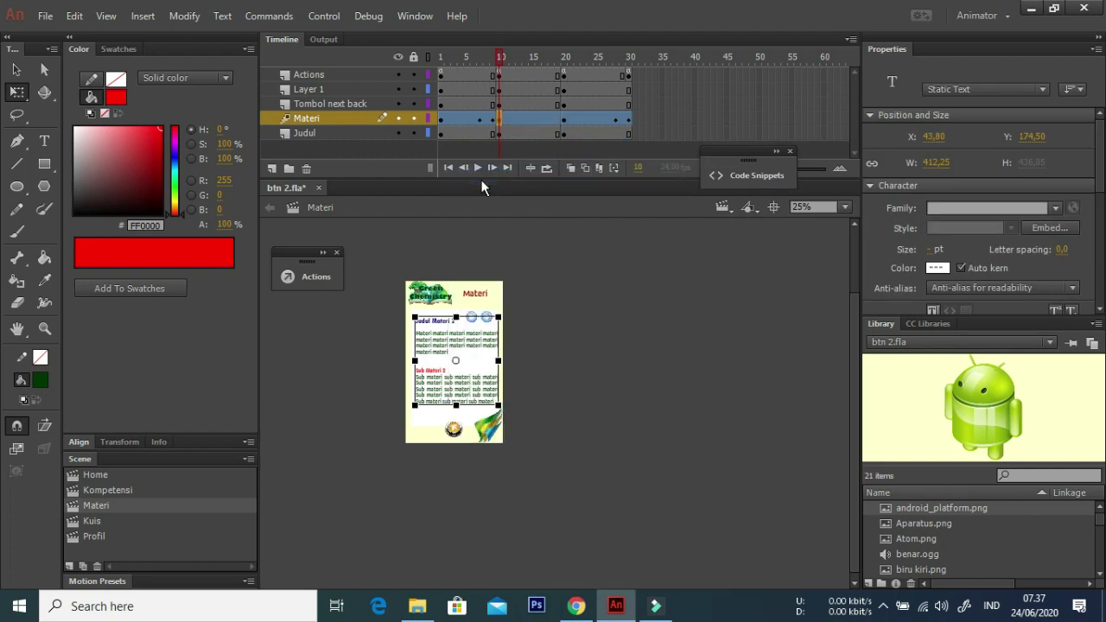
click(559, 121)
right_click(559, 122)
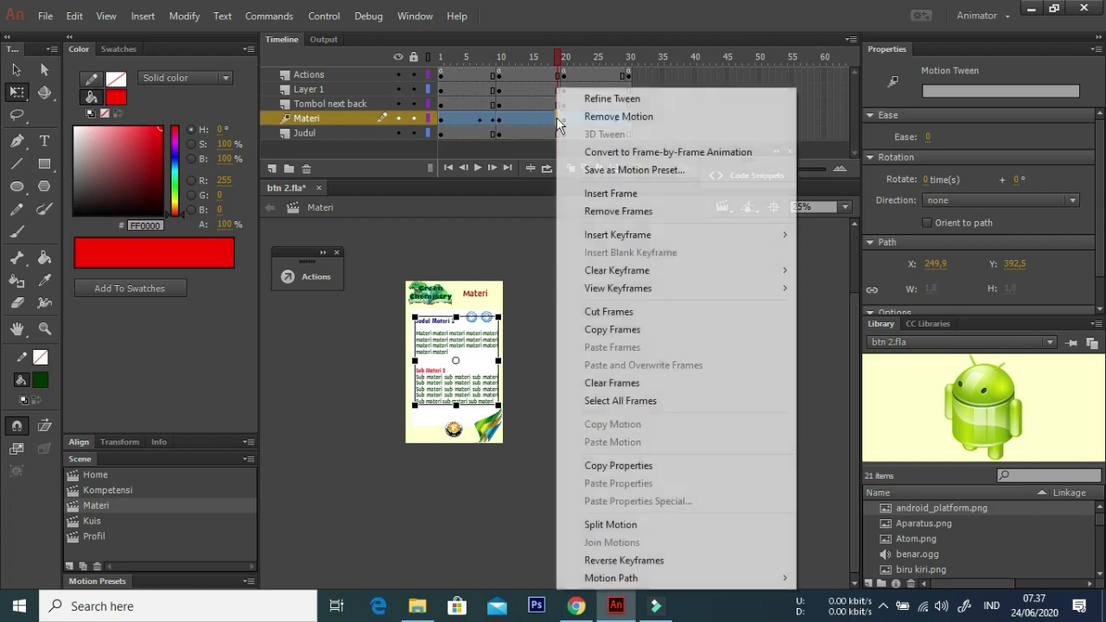
mouse_move(749, 237)
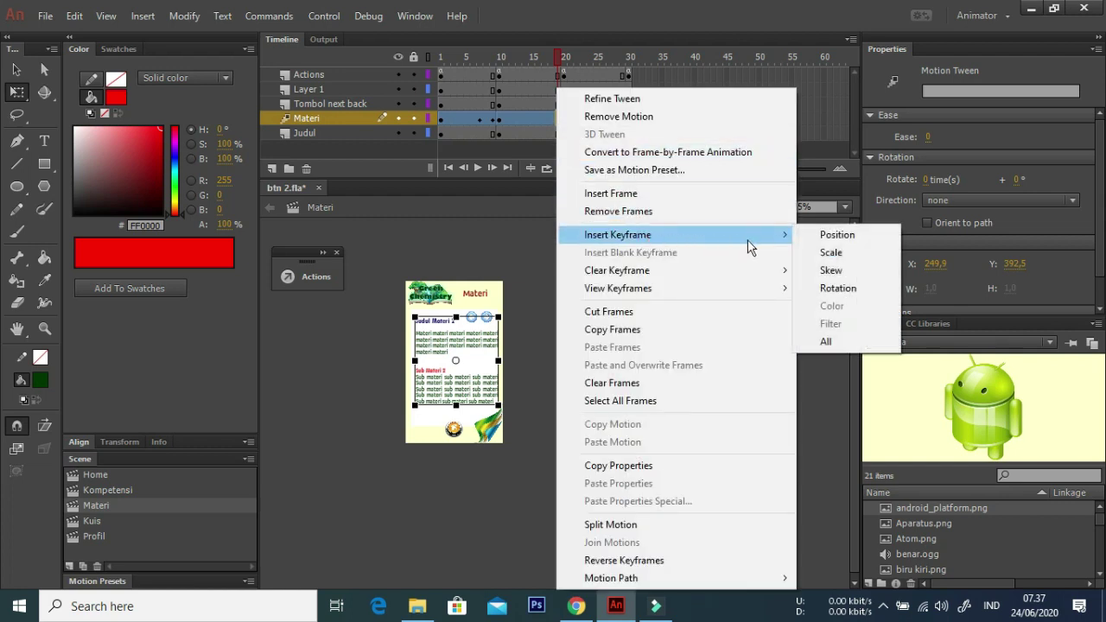
click(815, 235)
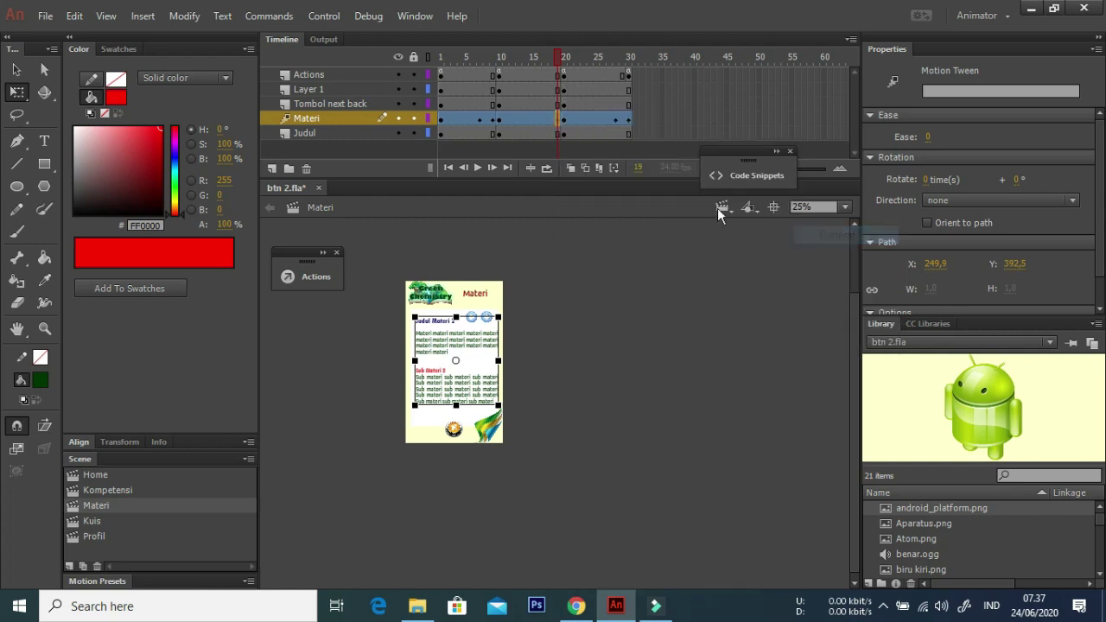
click(546, 121)
right_click(545, 122)
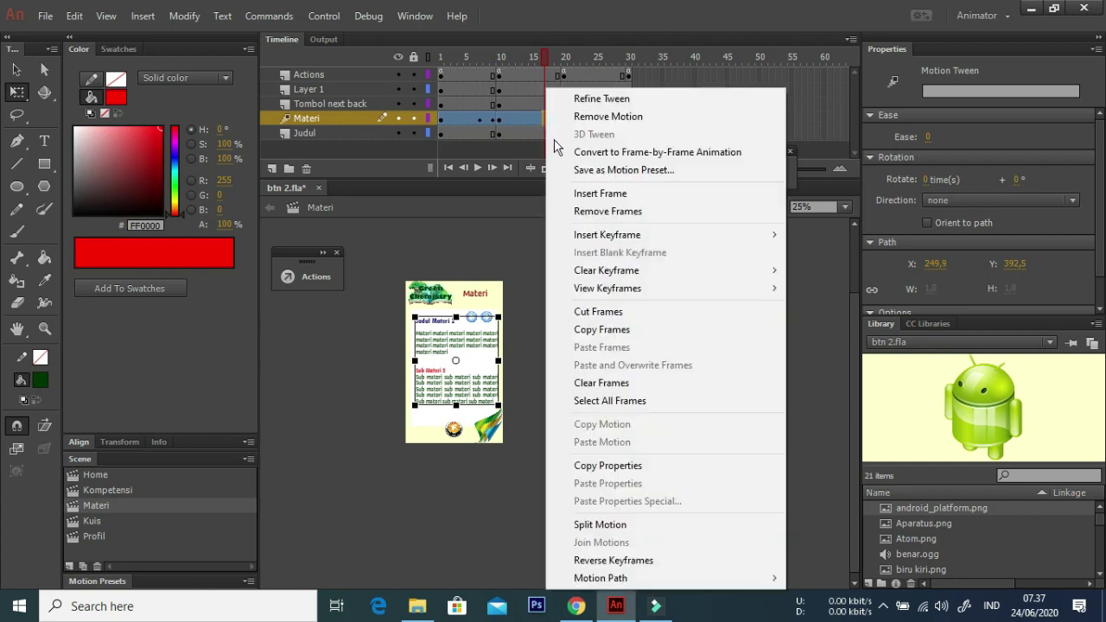
mouse_move(731, 235)
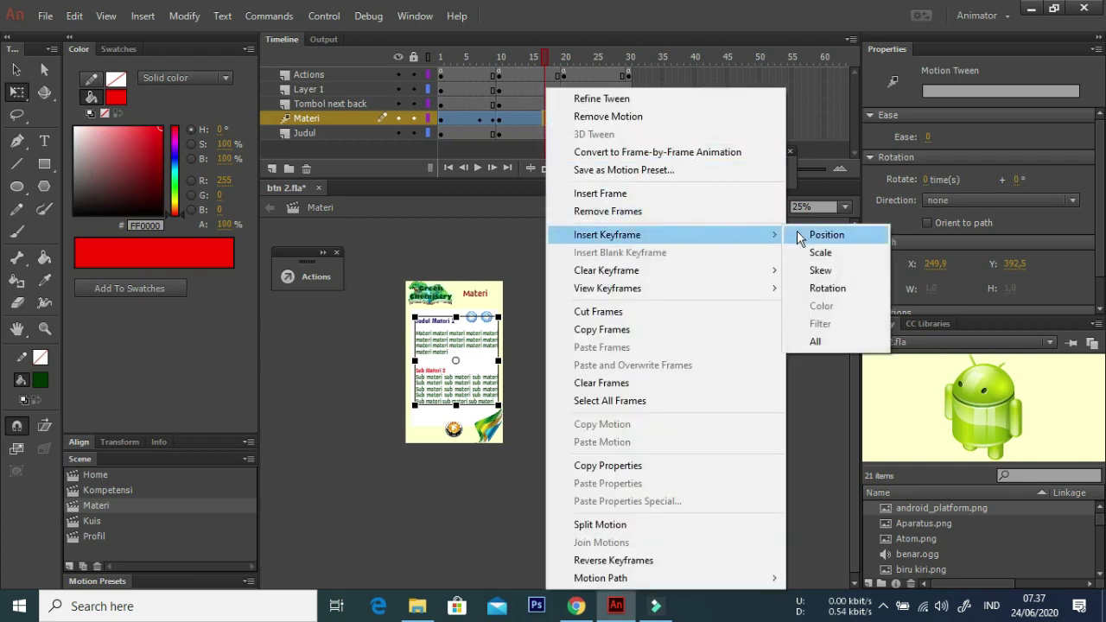
click(796, 231)
Raise the text slightly at frame 17, drop it below the stage at frame 10, and play
drag(480, 342, 471, 328)
click(500, 119)
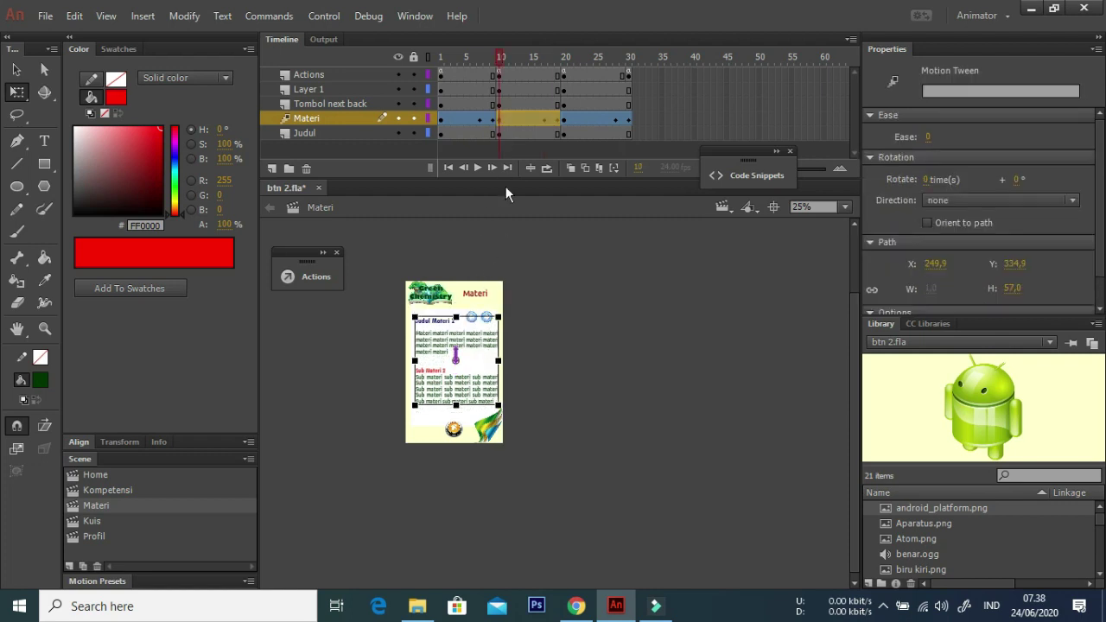
click(514, 143)
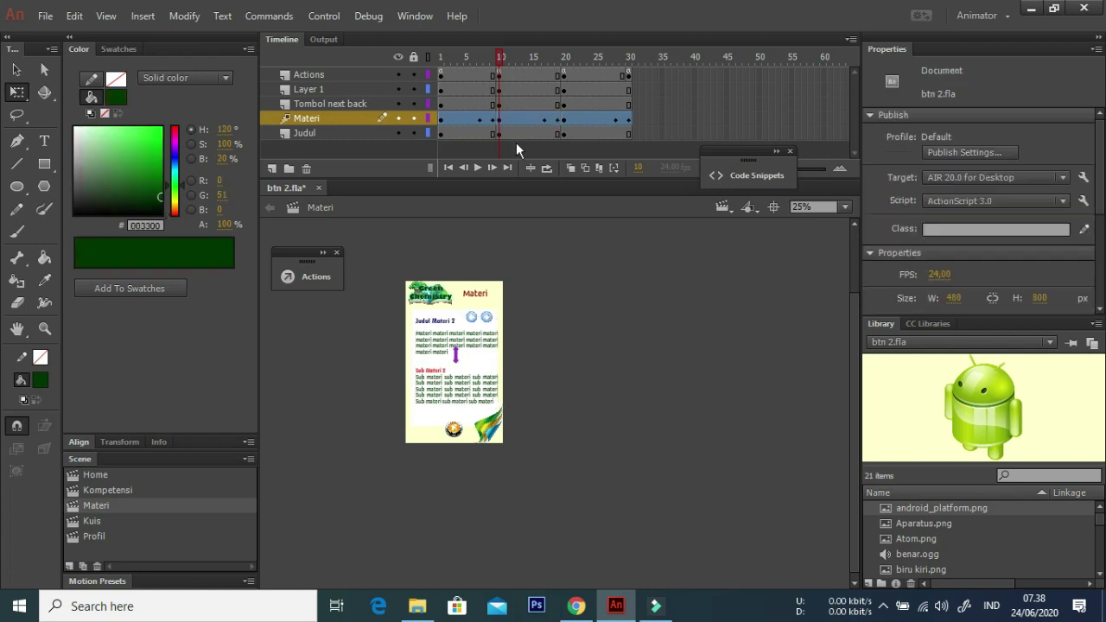
click(499, 119)
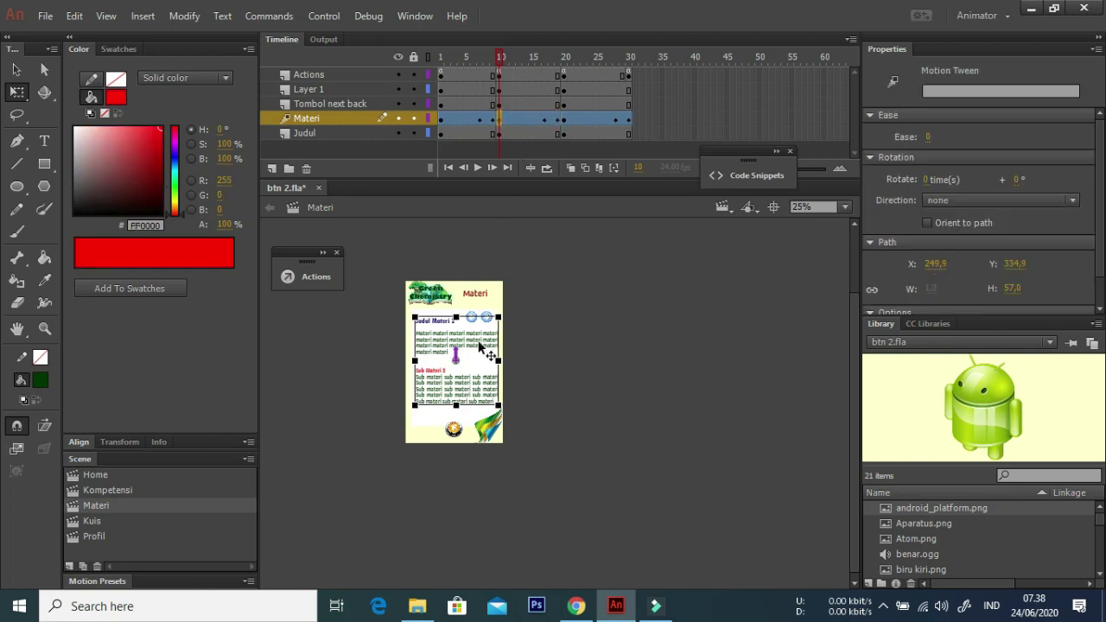
drag(479, 346, 480, 482)
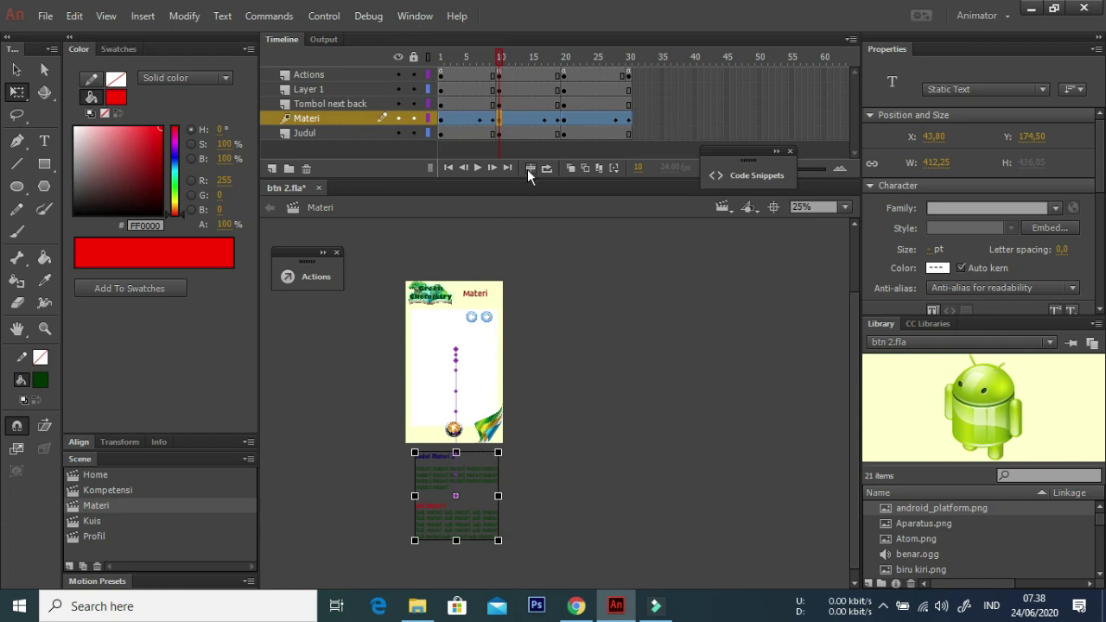
click(481, 166)
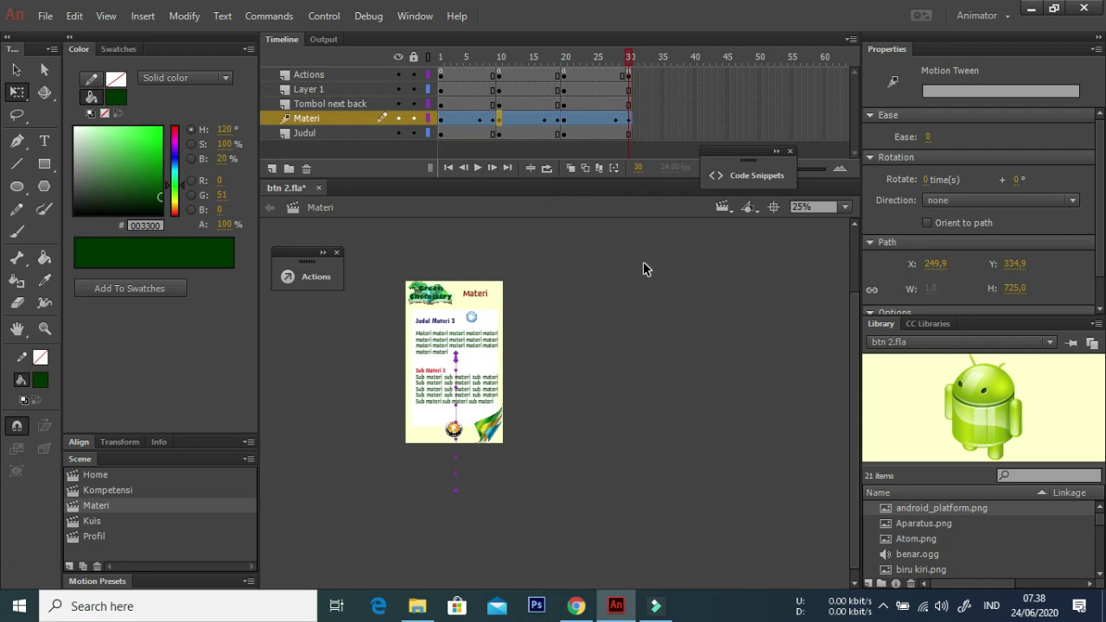
Test-preview the app, open MATERI and step through its pages with the right arrows
key(ctrl+Return)
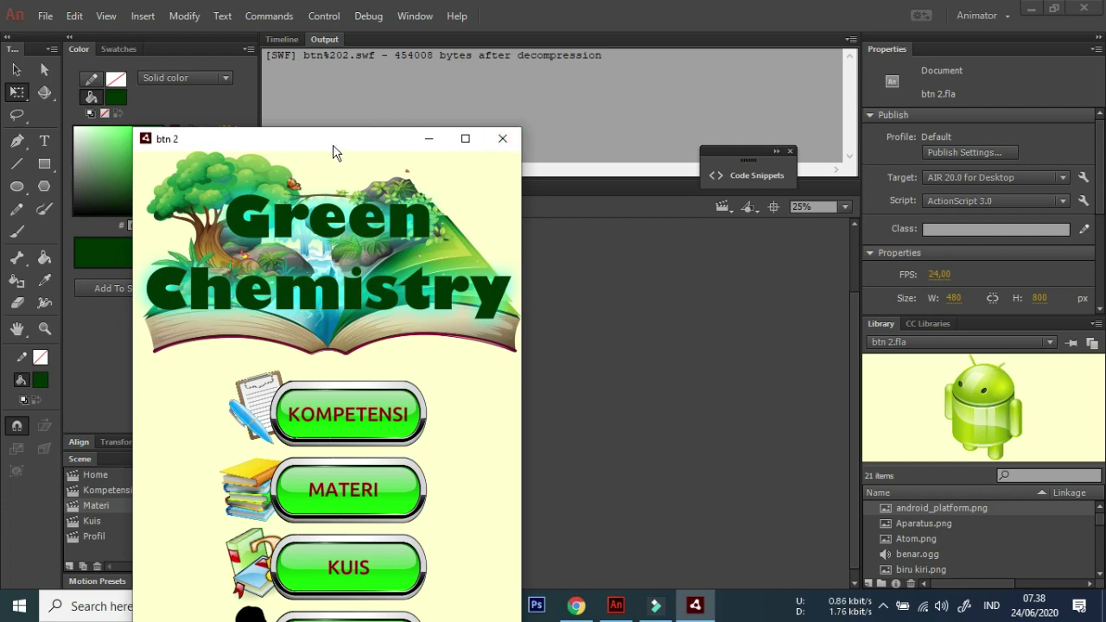
drag(334, 148, 442, 26)
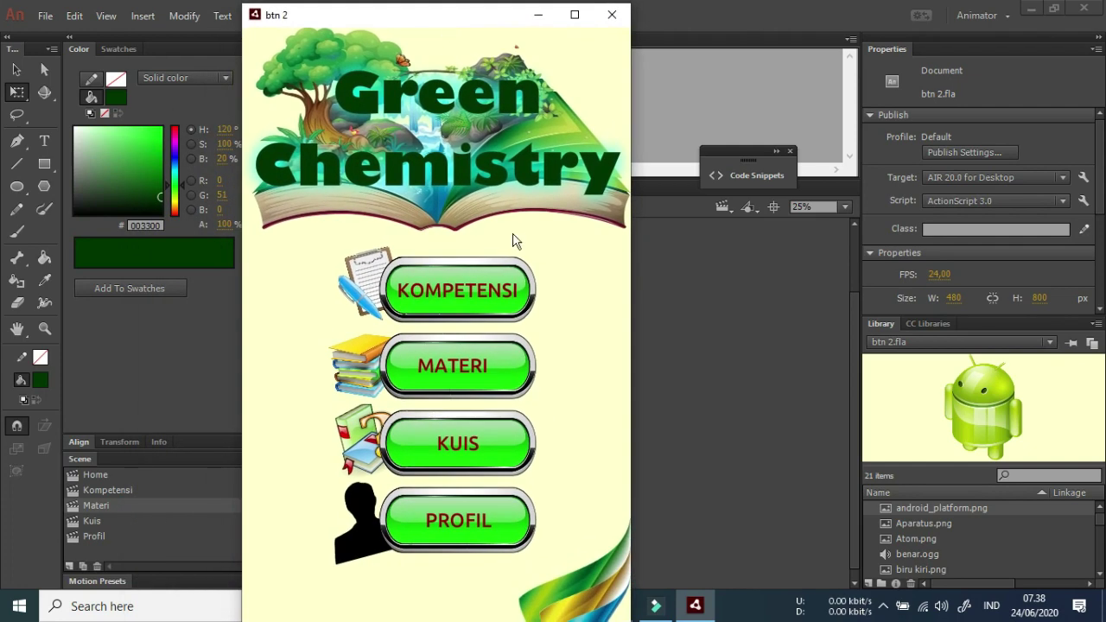
click(481, 358)
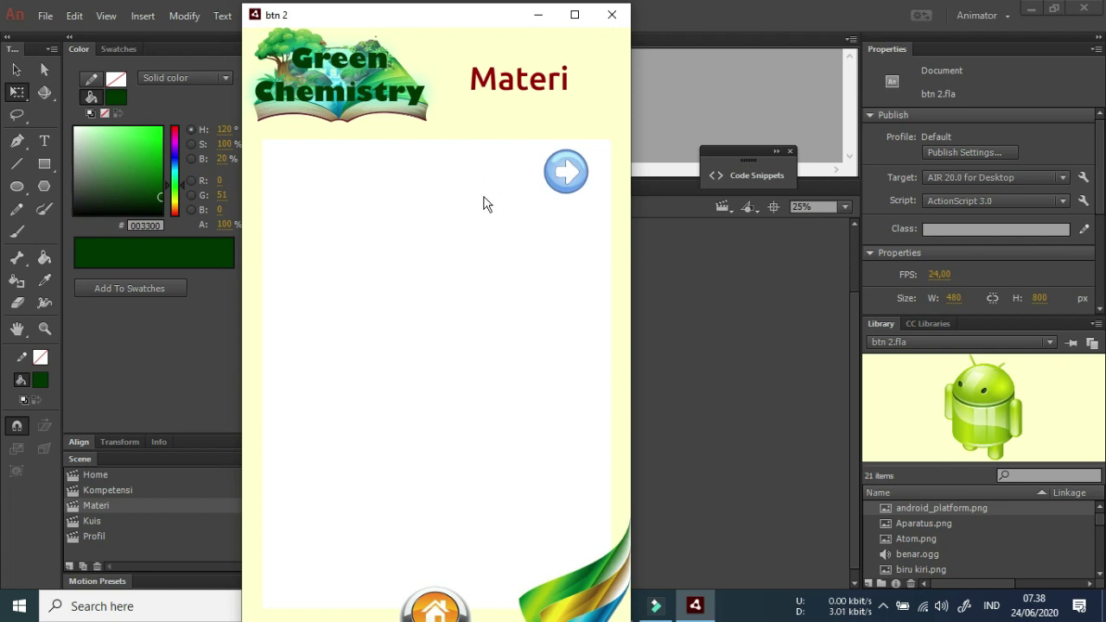
click(566, 177)
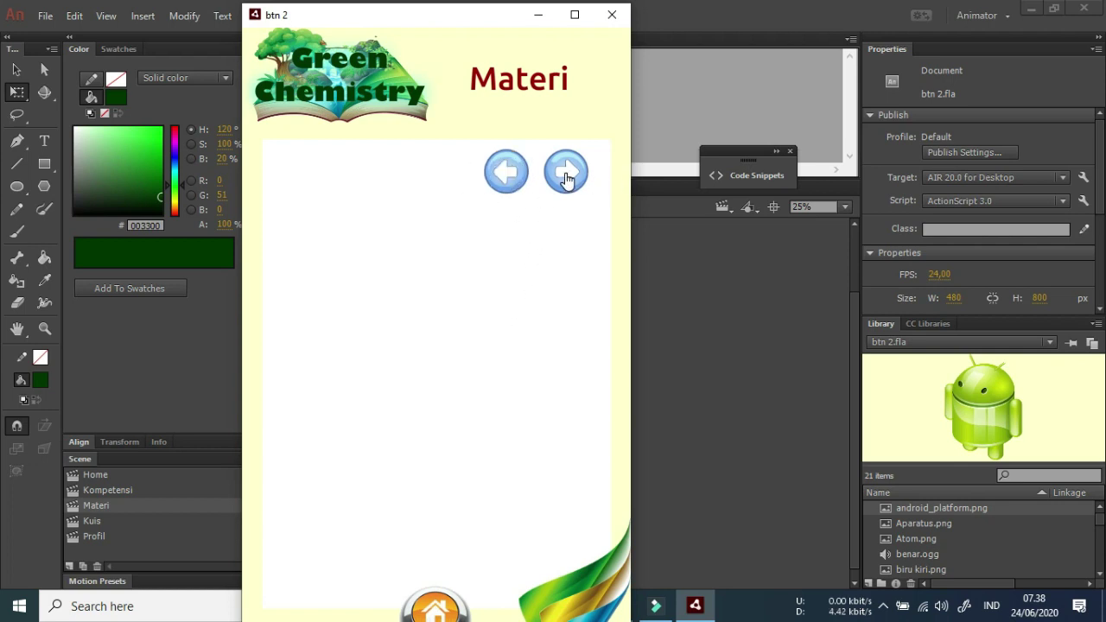
click(563, 172)
click(609, 16)
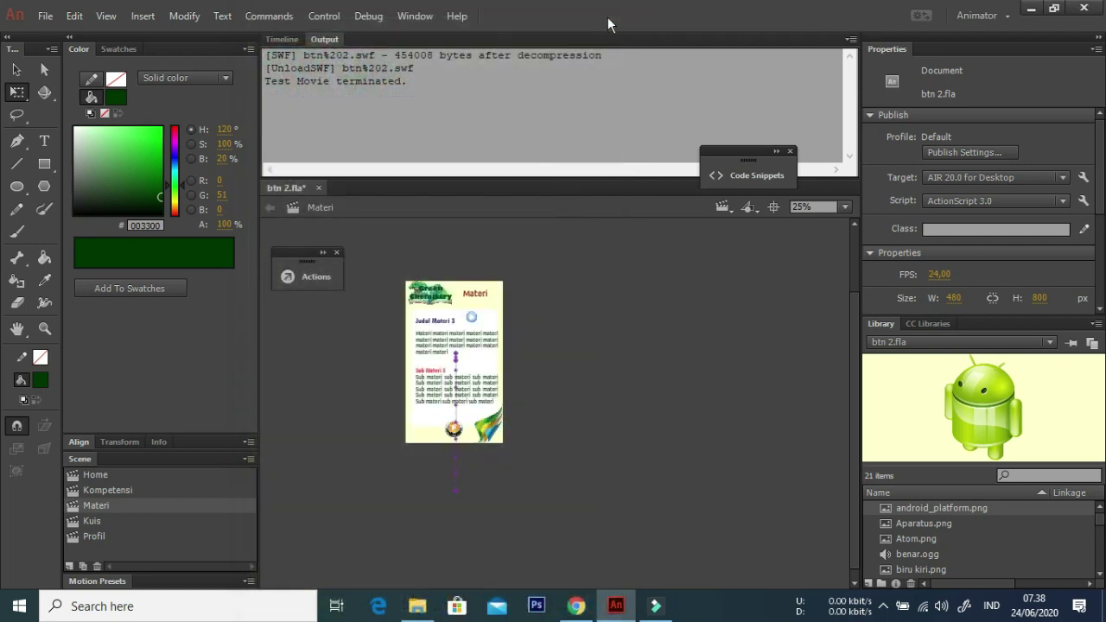
Delete the stop() line from frame 1's script on the Actions layer
click(292, 38)
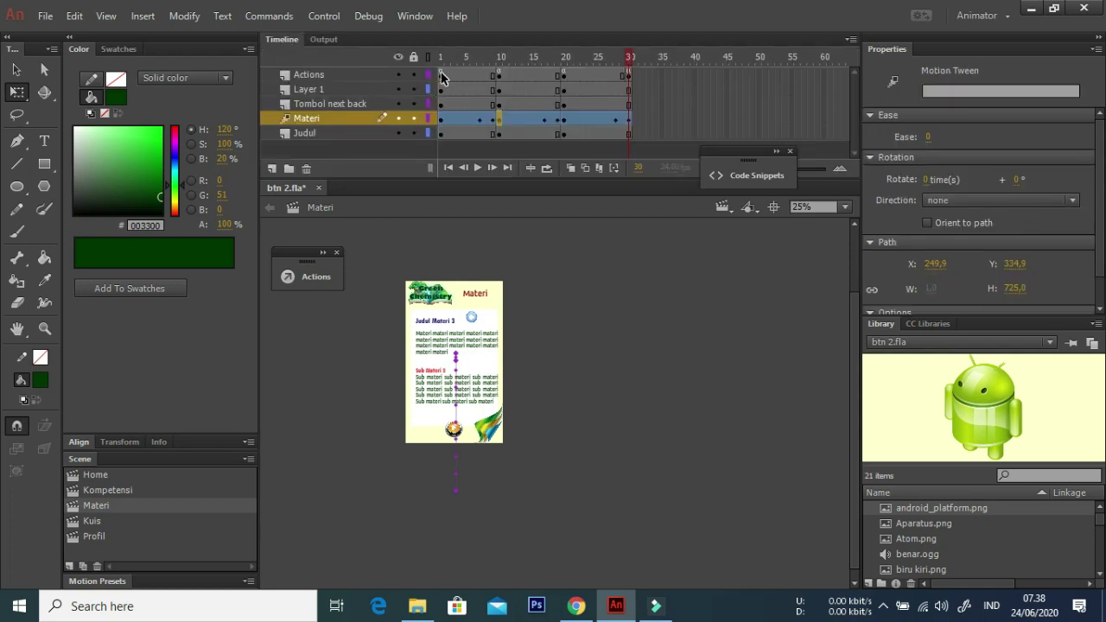
drag(442, 77, 451, 77)
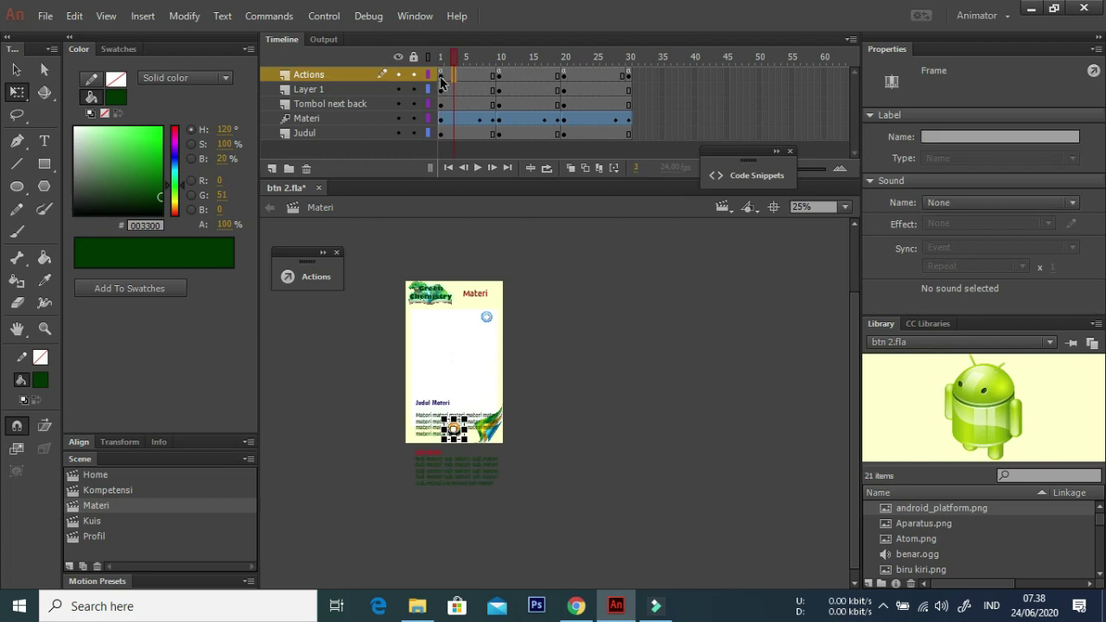
click(441, 77)
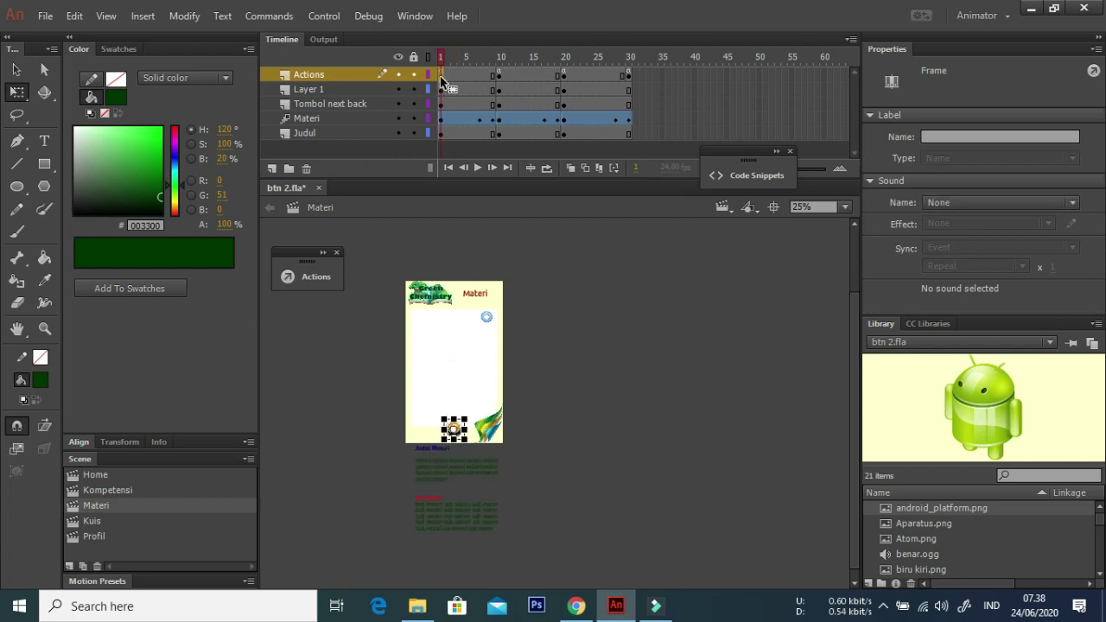
click(317, 273)
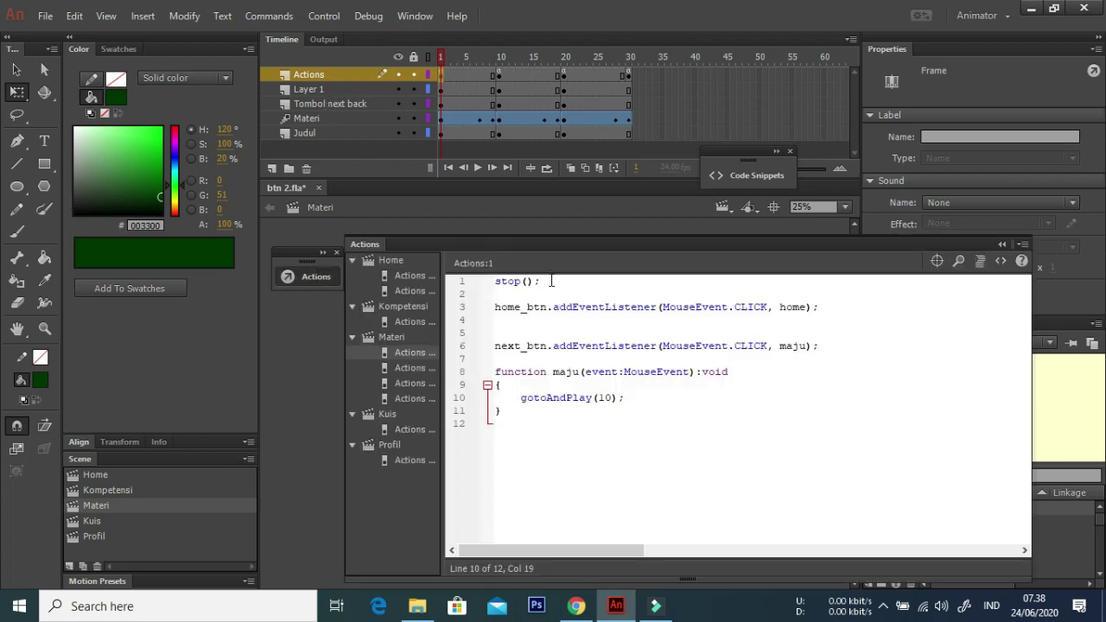
click(1001, 245)
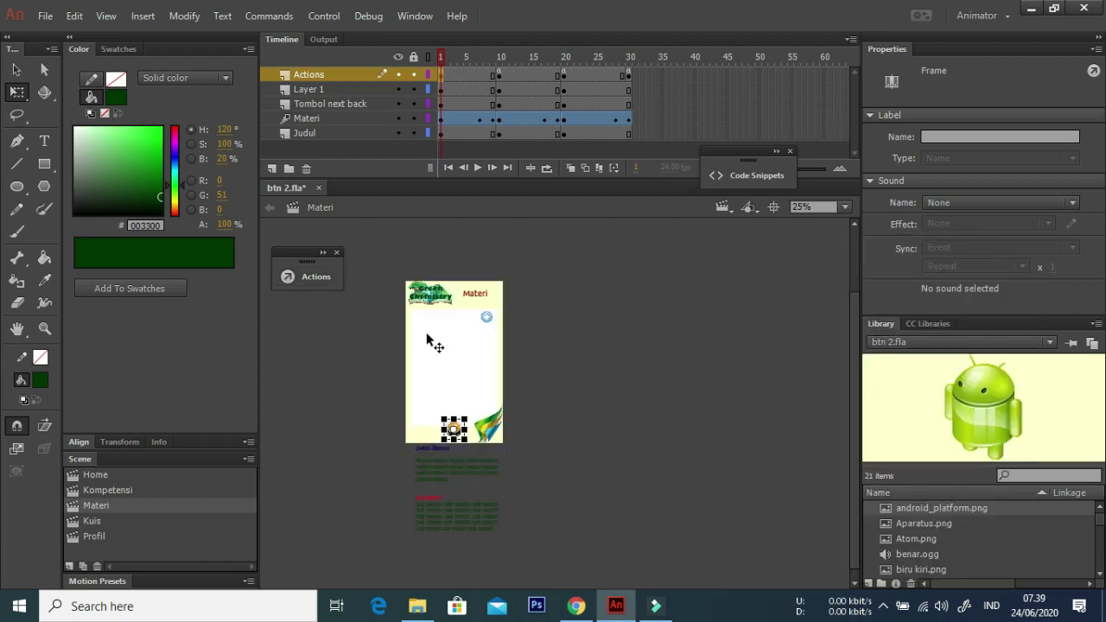
right_click(338, 74)
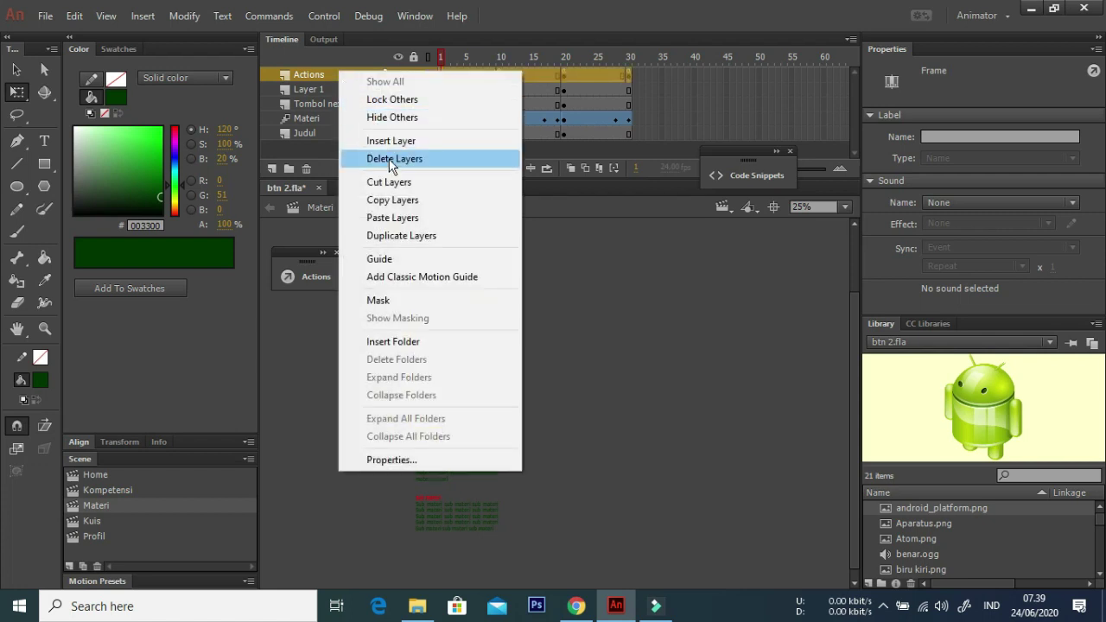
click(561, 326)
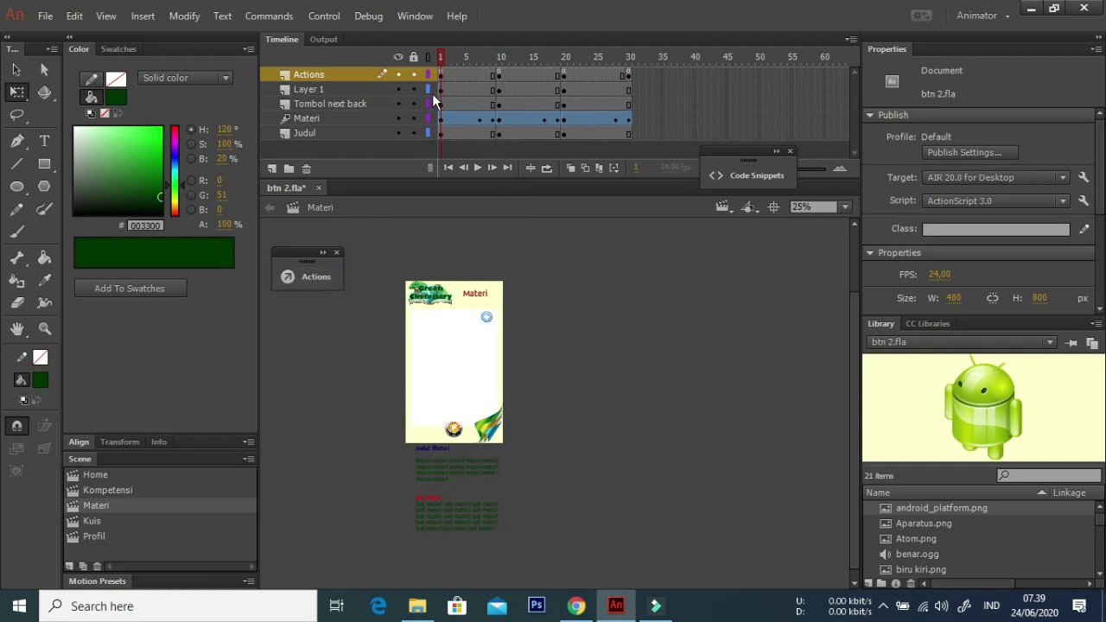
click(317, 278)
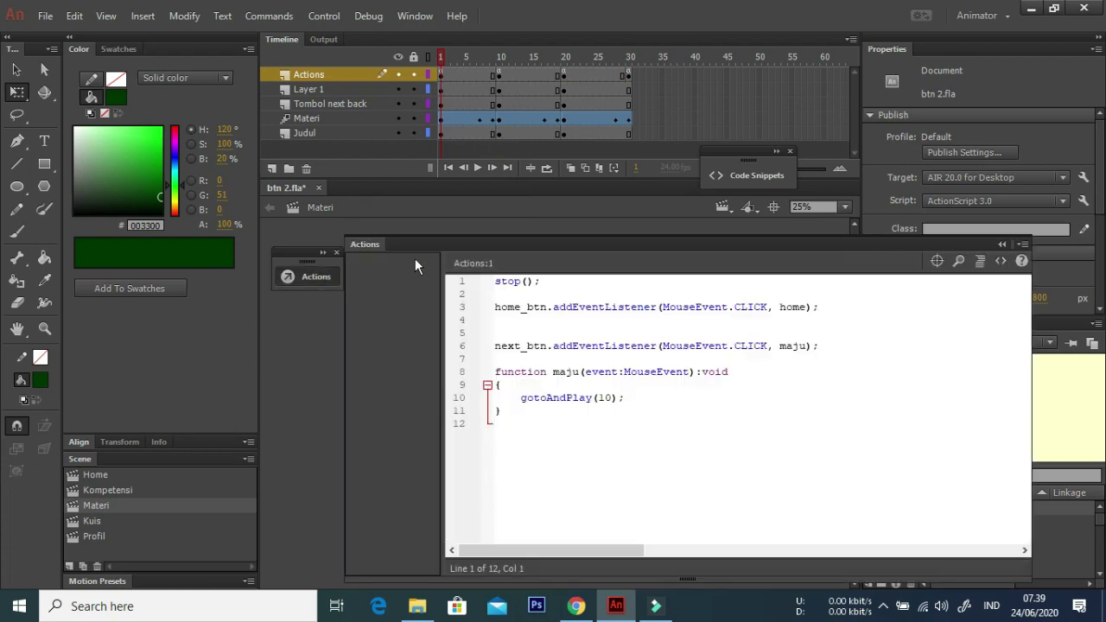
click(466, 275)
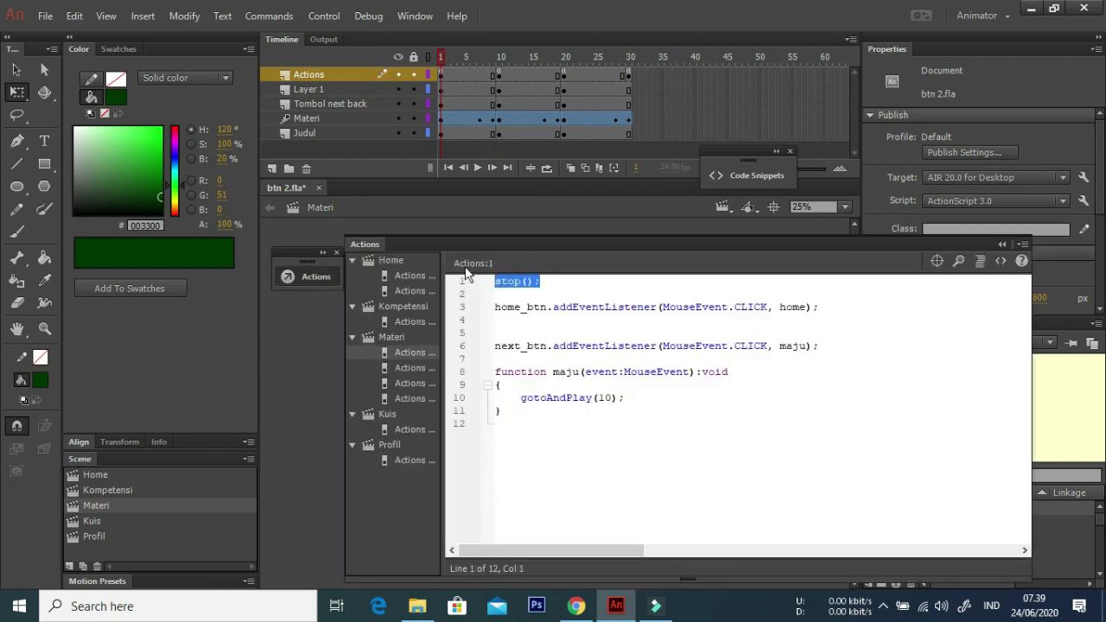
key(Delete)
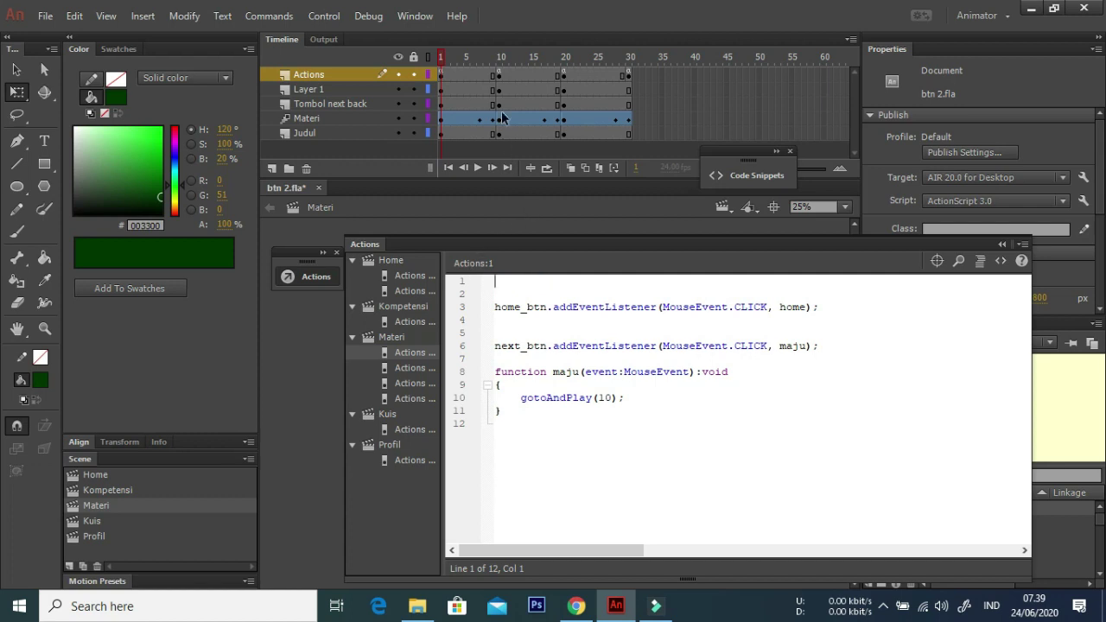
Insert a blank keyframe at frame 9 on Actions with stop(); and verify both scripts
click(494, 76)
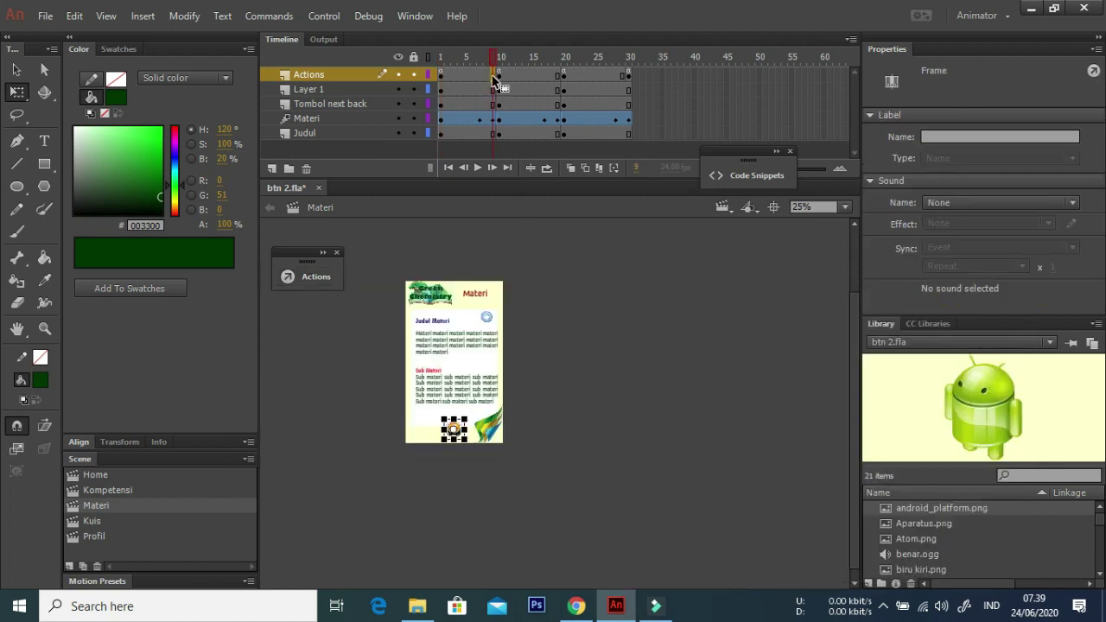
right_click(494, 77)
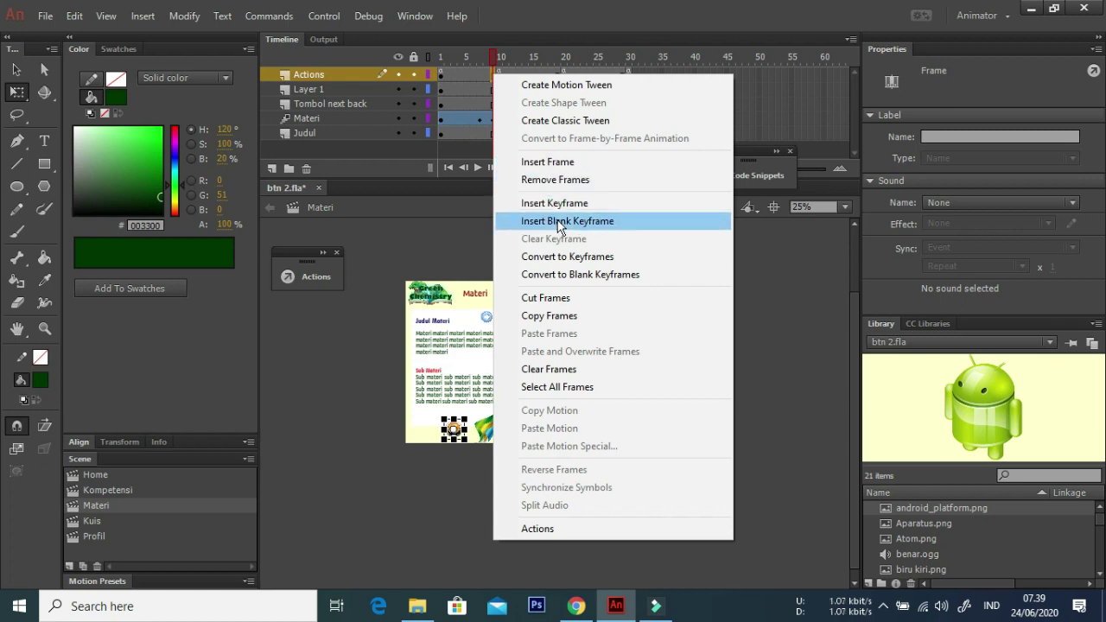
click(559, 223)
click(309, 278)
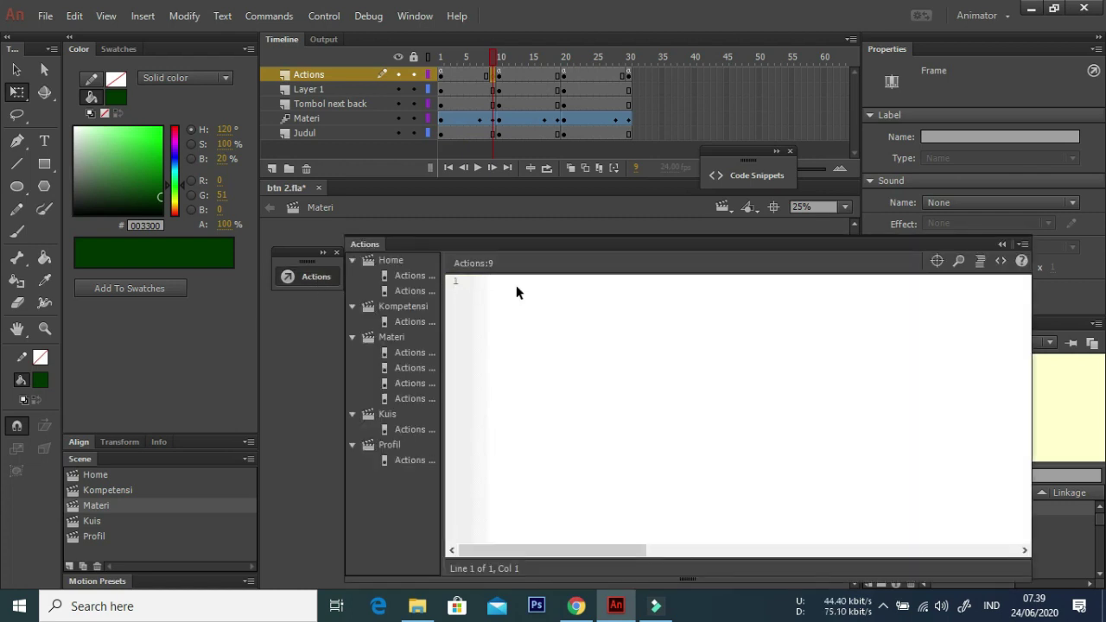
text(stop();)
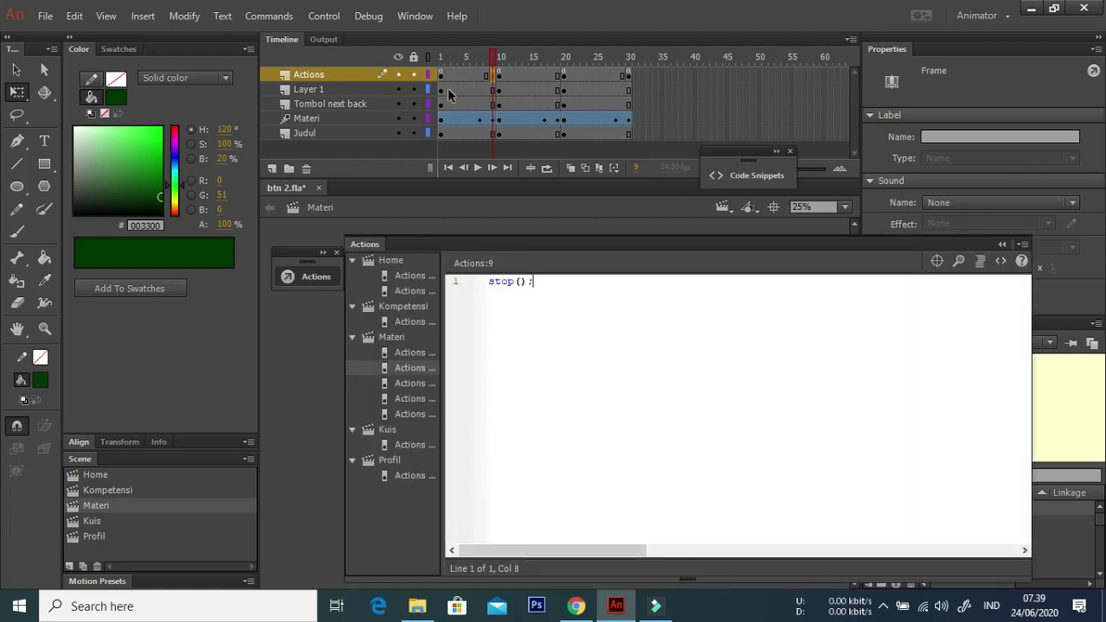
click(440, 75)
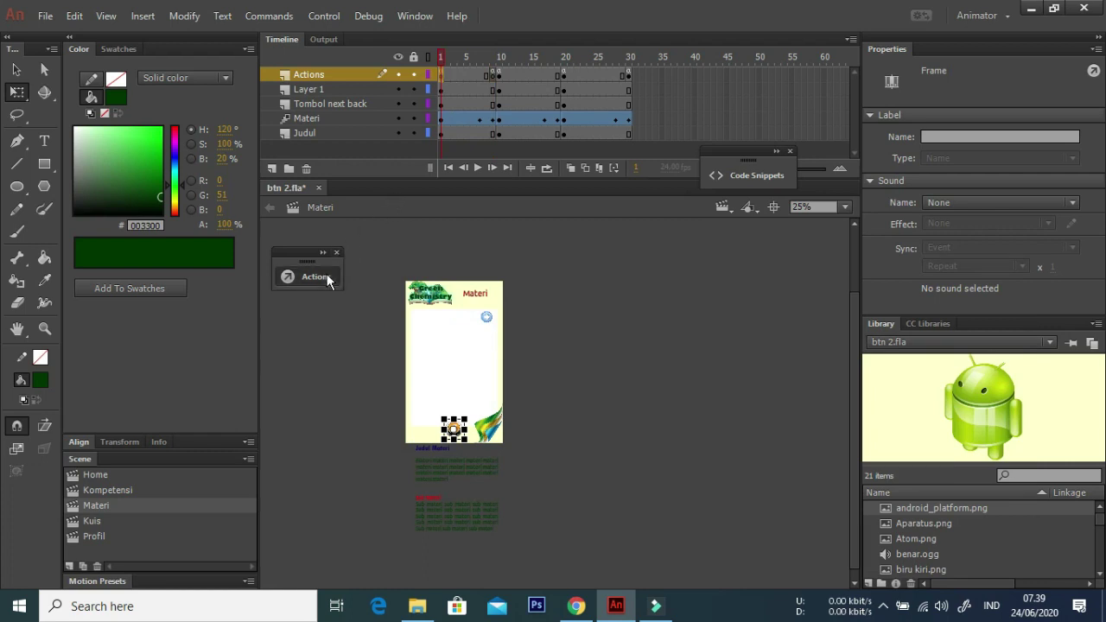
click(310, 277)
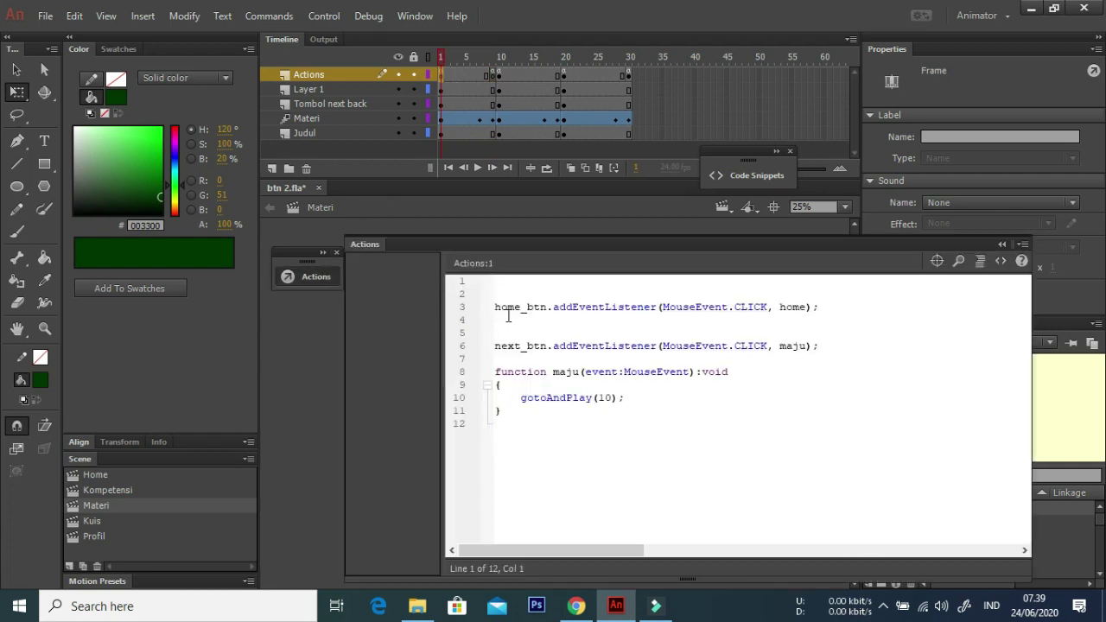
click(490, 74)
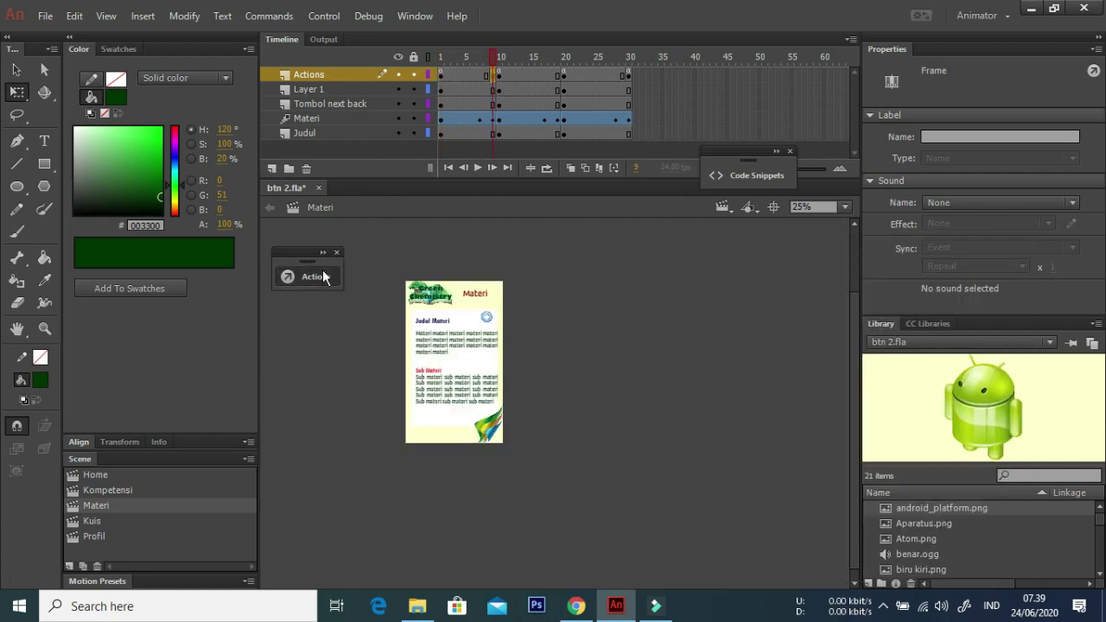
click(318, 275)
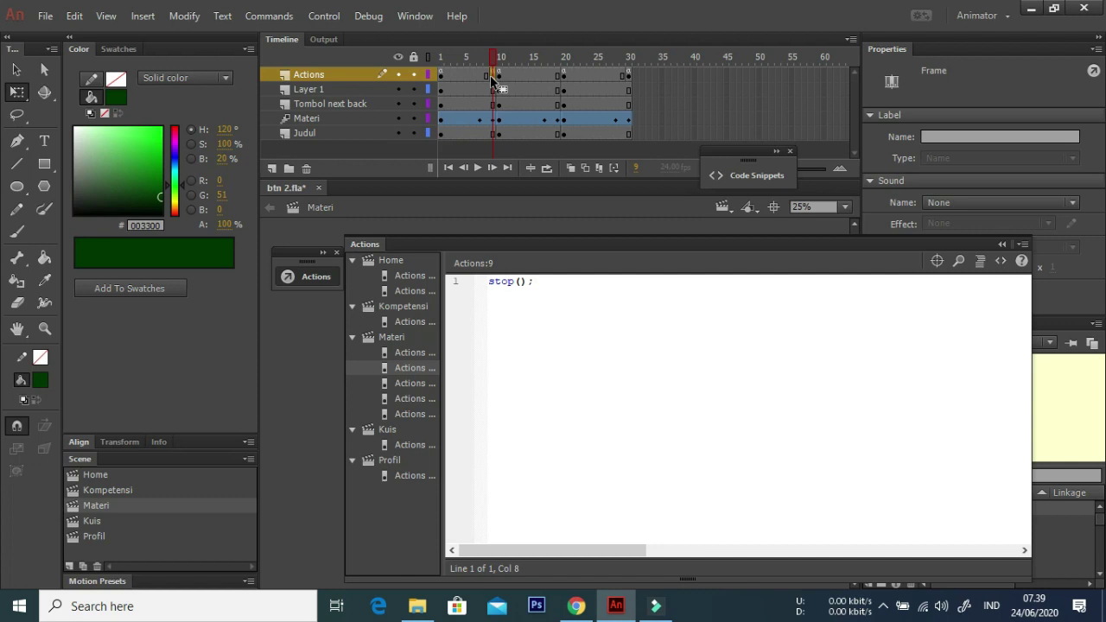
click(1001, 246)
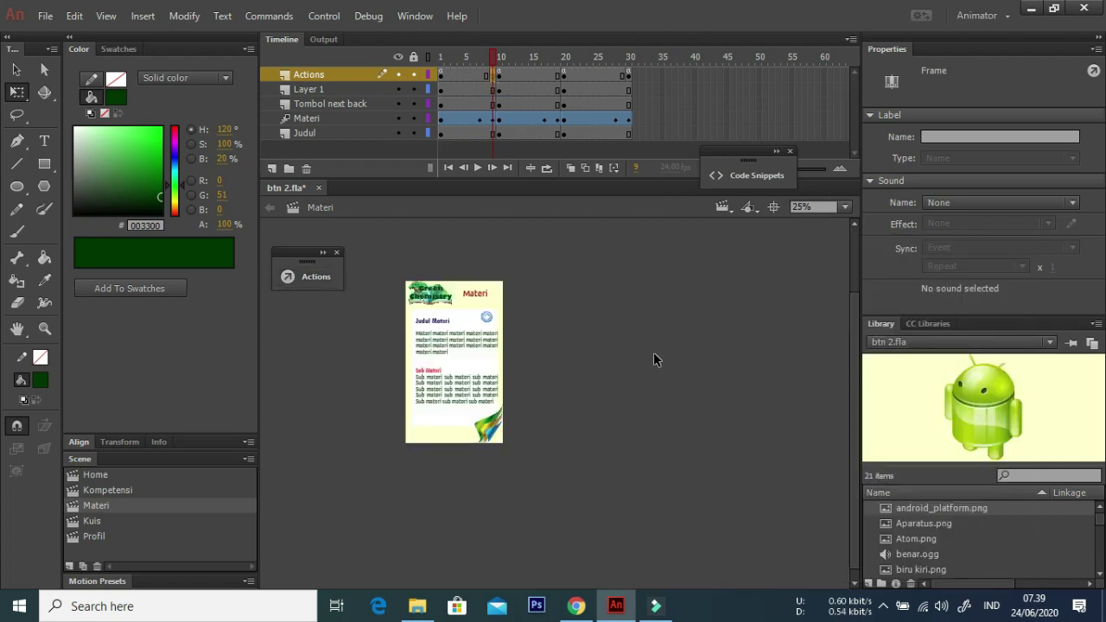
Test-preview the app, step the Materi pages with the next and back arrows, then close it
key(ctrl+Return)
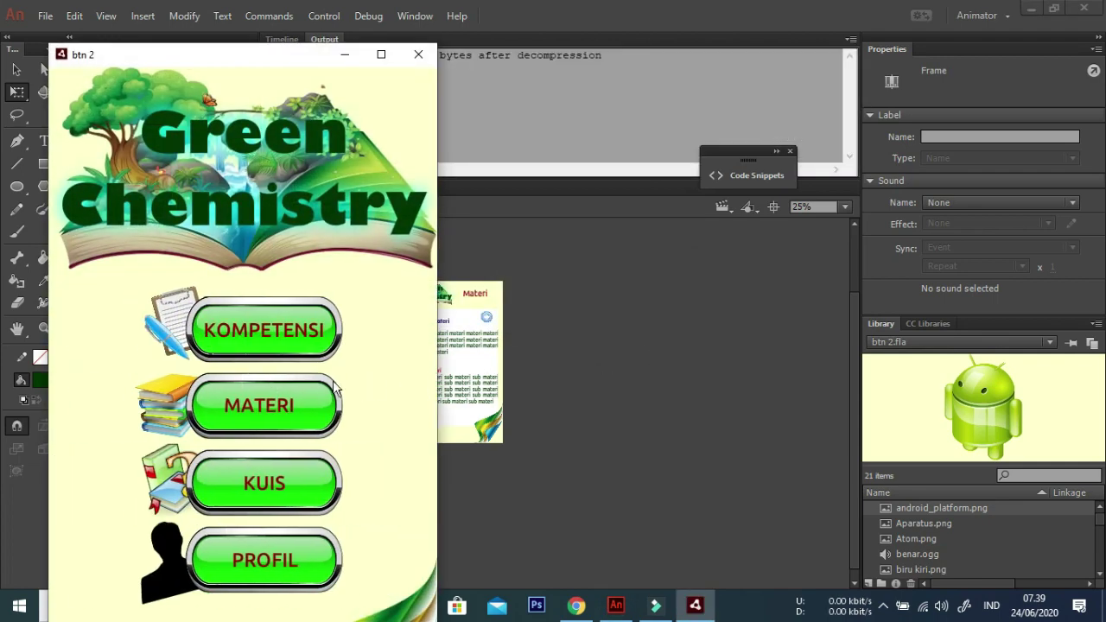
click(300, 404)
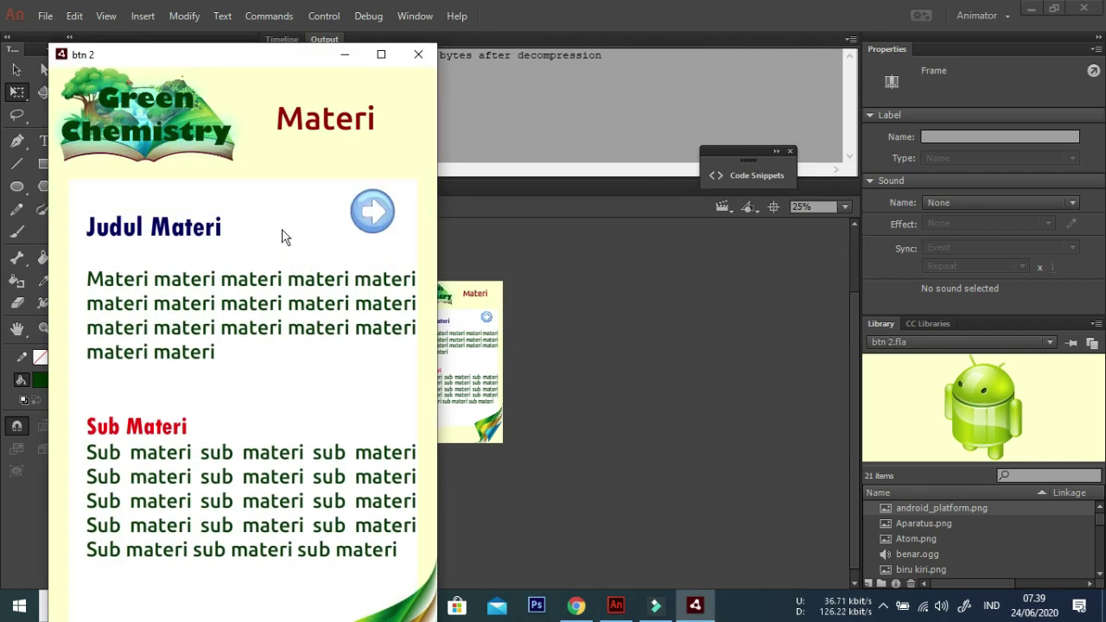
click(362, 212)
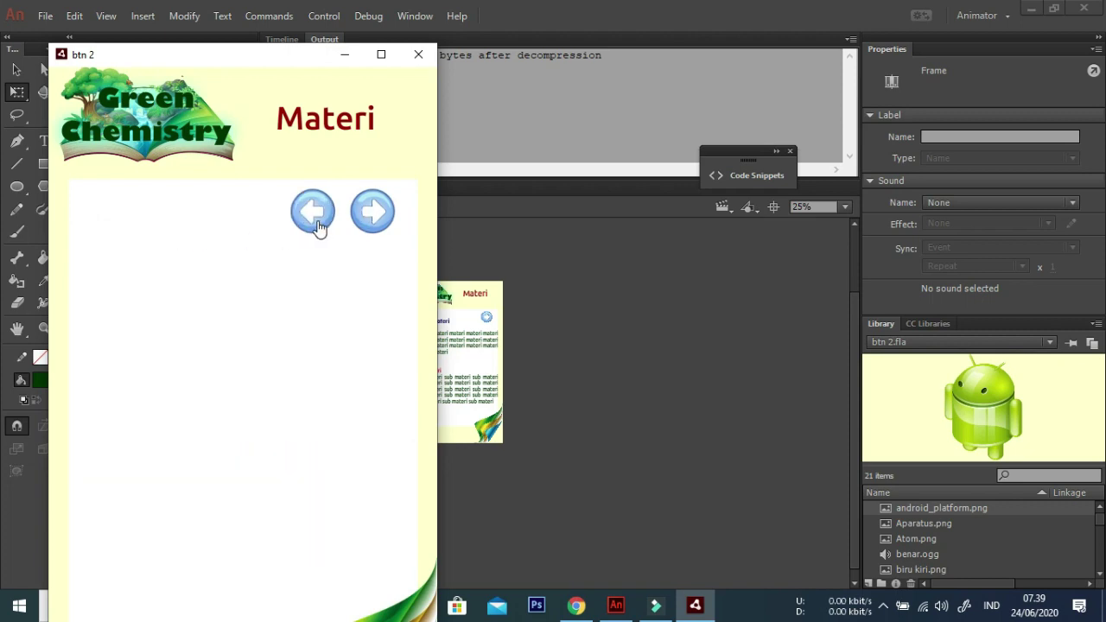
click(316, 225)
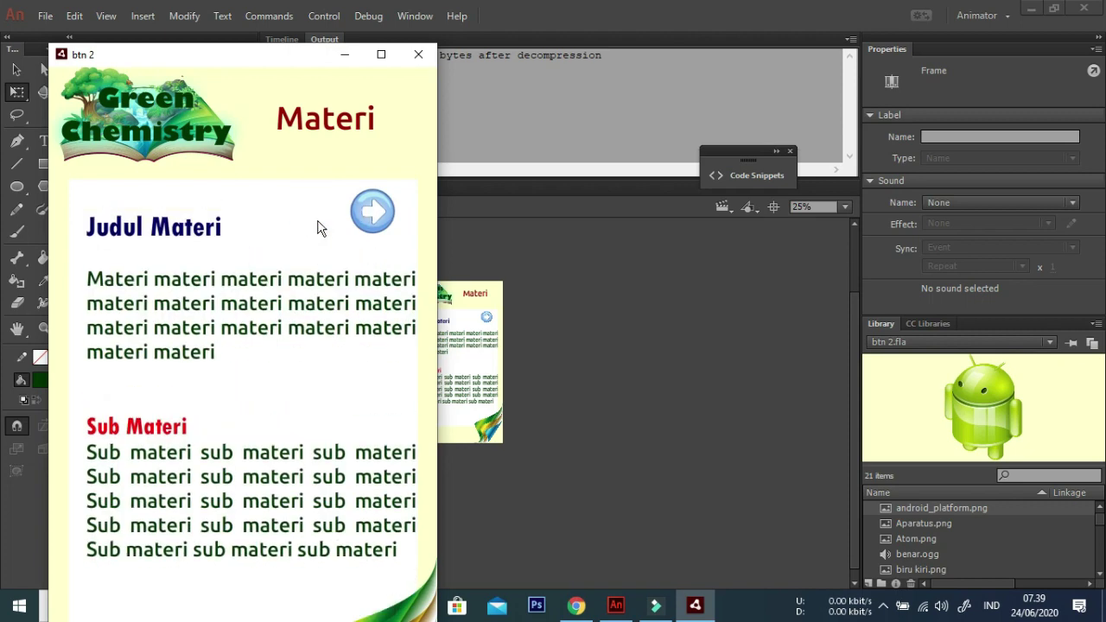
click(363, 215)
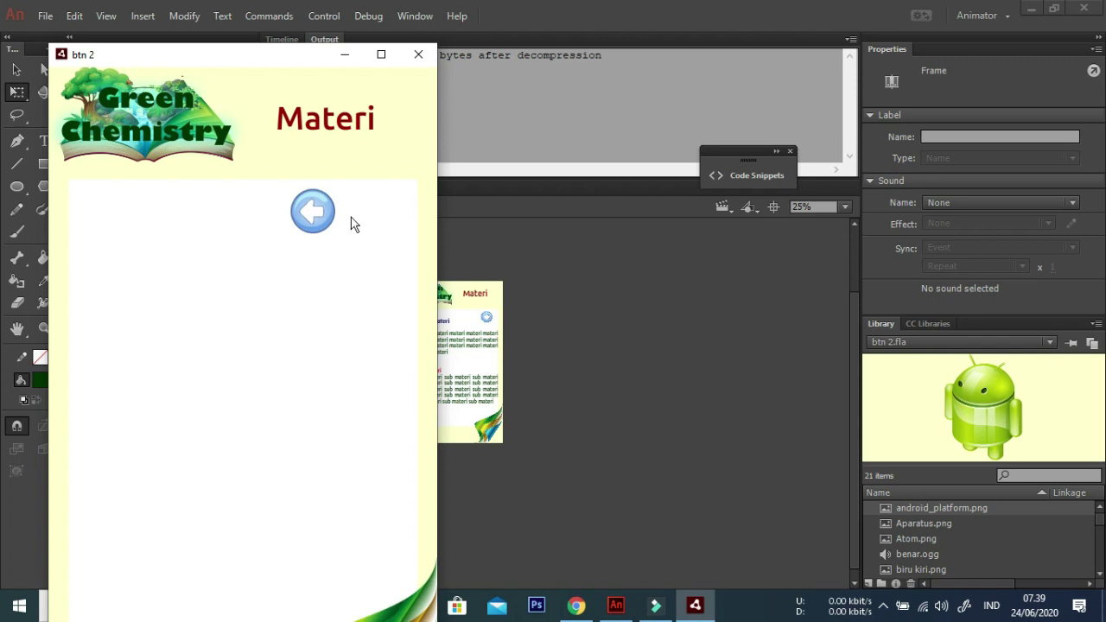
click(417, 55)
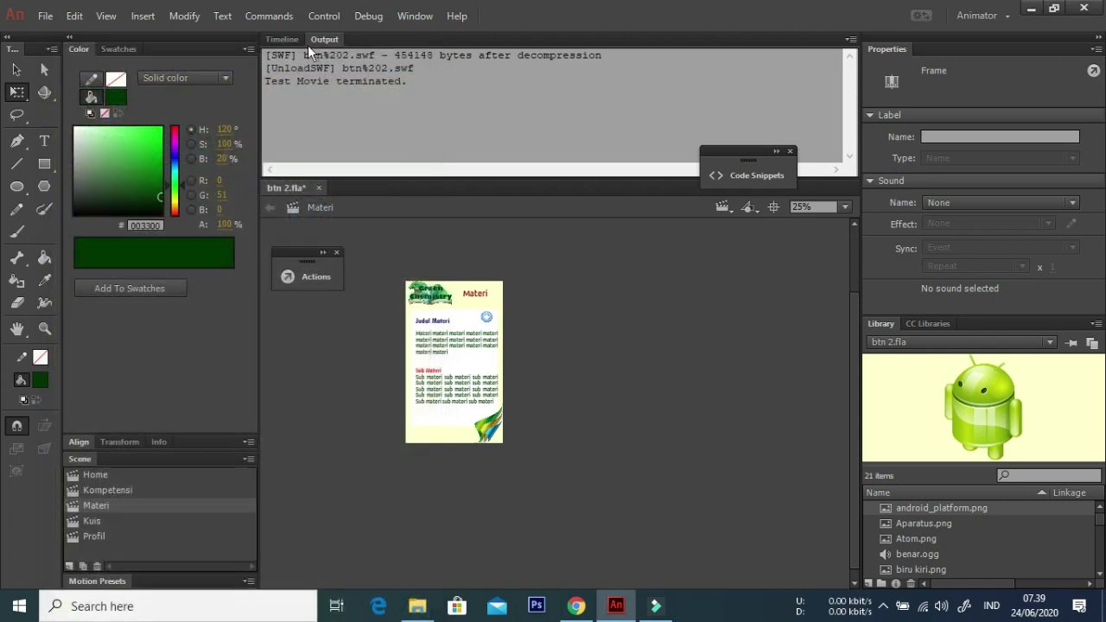
Delete the stop() action from frame 10's script on the Actions layer
click(294, 42)
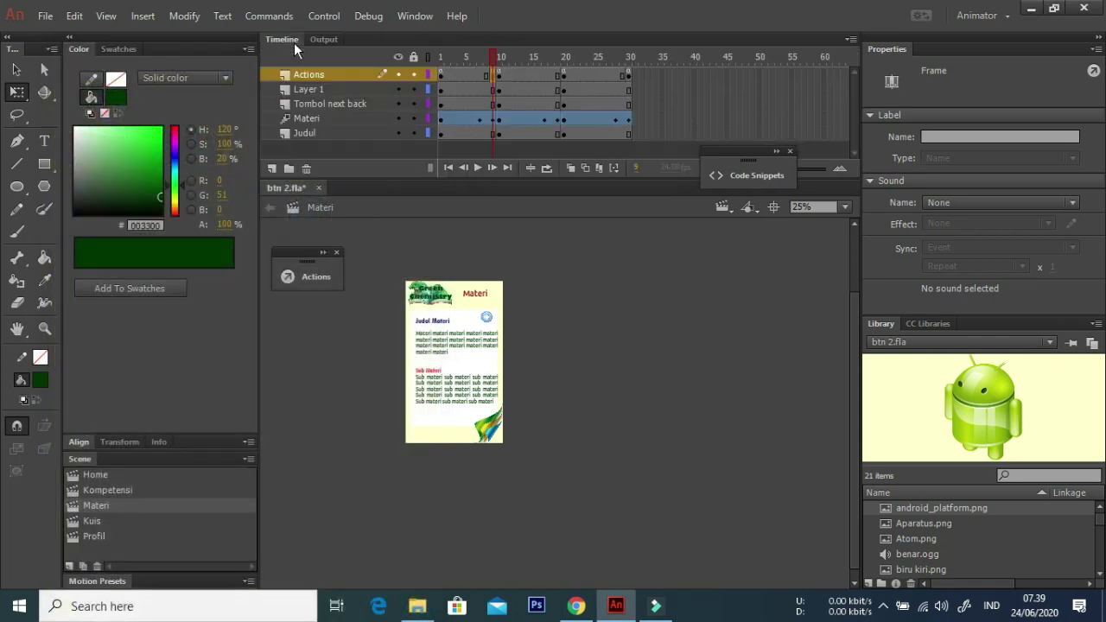
click(501, 76)
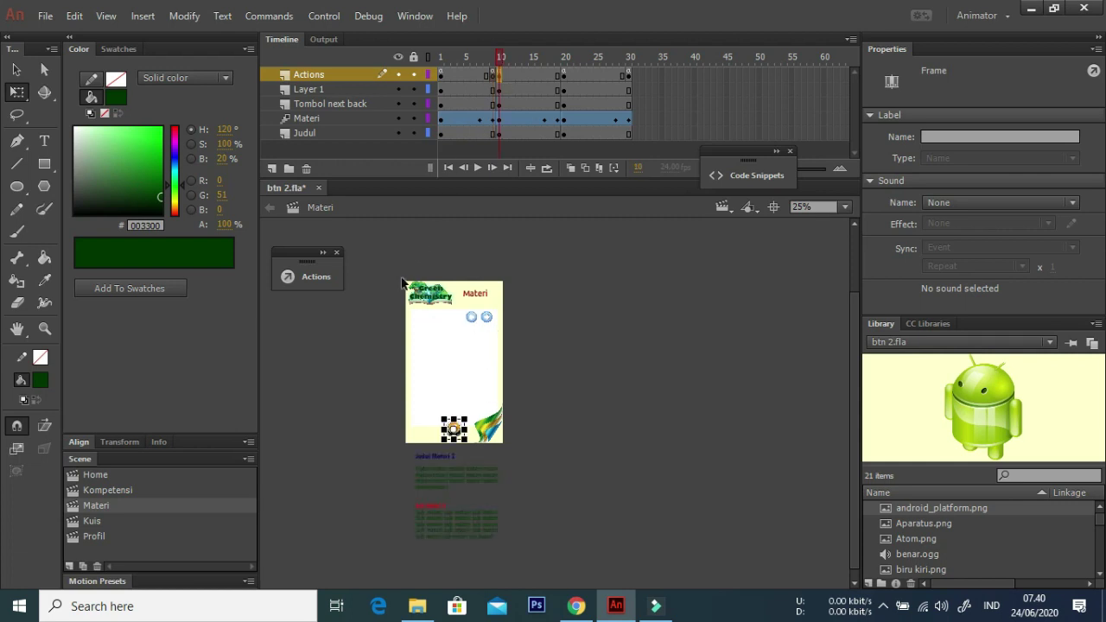
click(293, 273)
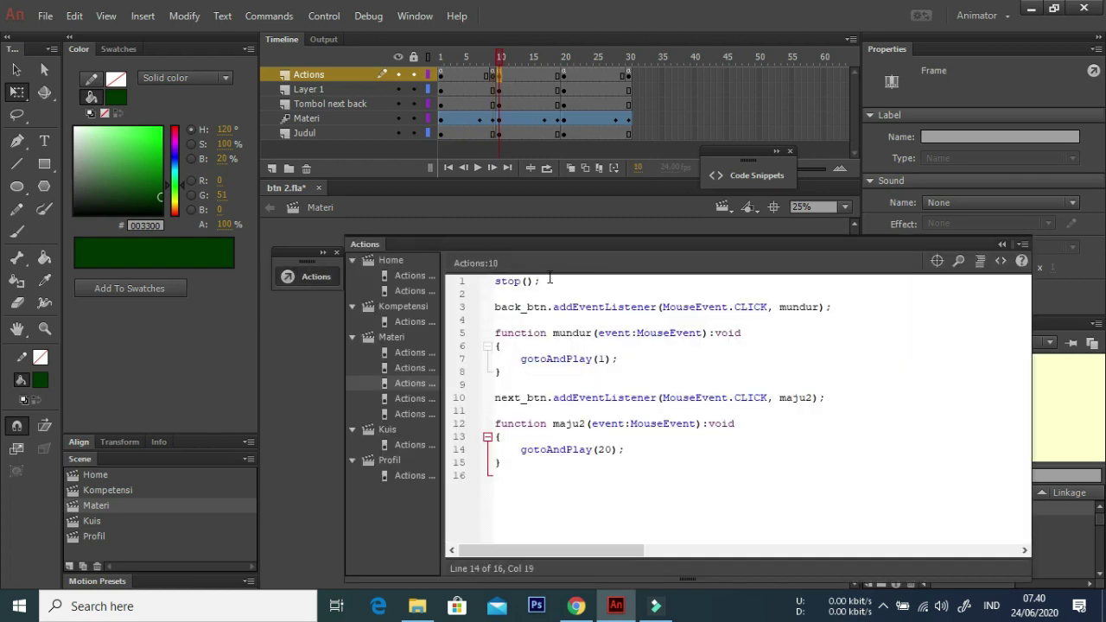
drag(541, 281, 411, 271)
key(BackSpace)
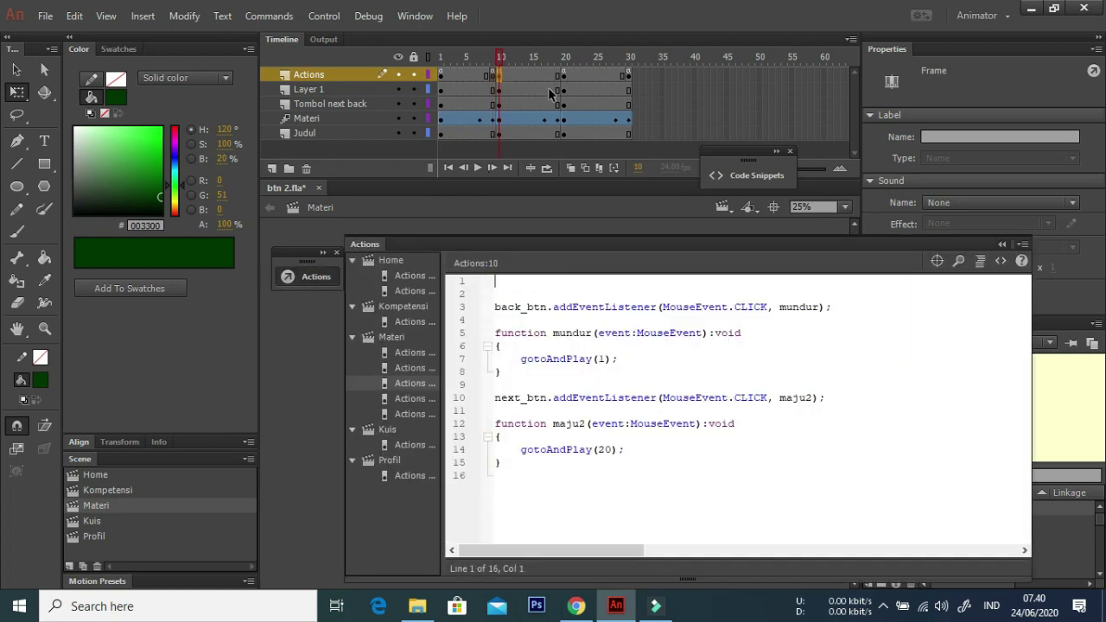
Add a blank keyframe at frame 19 on the Actions layer with a stop(); action
click(557, 74)
right_click(557, 74)
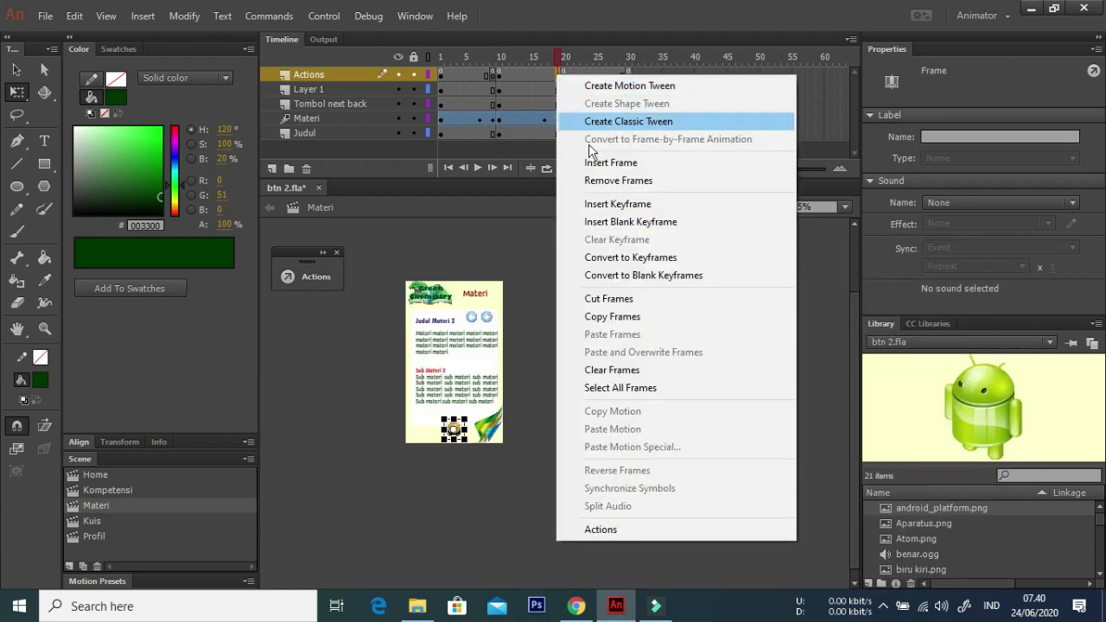
click(624, 223)
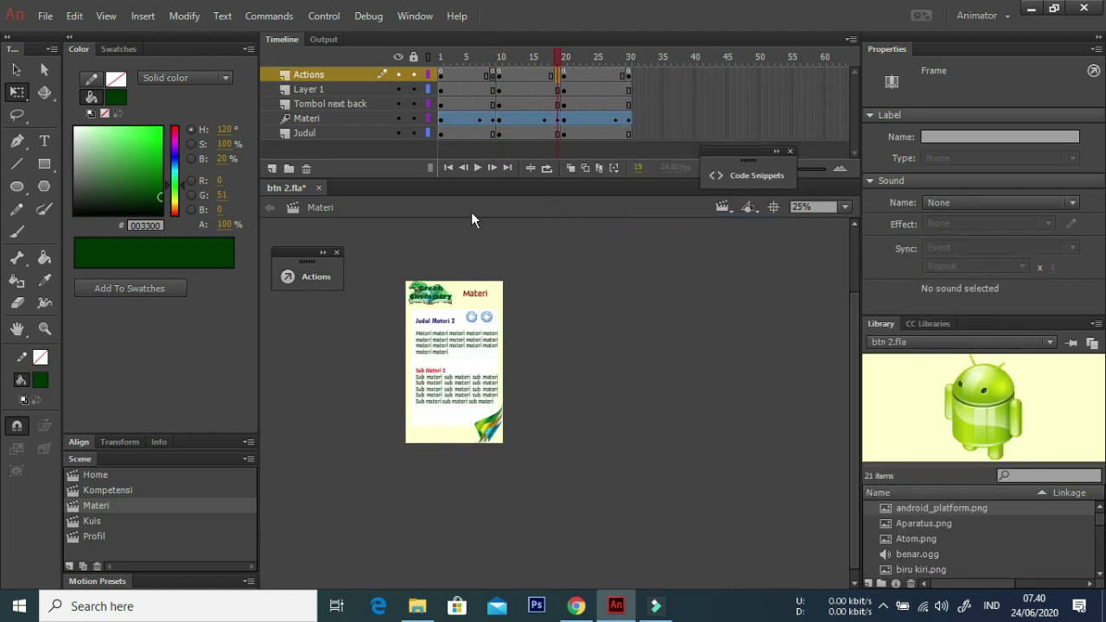
click(314, 277)
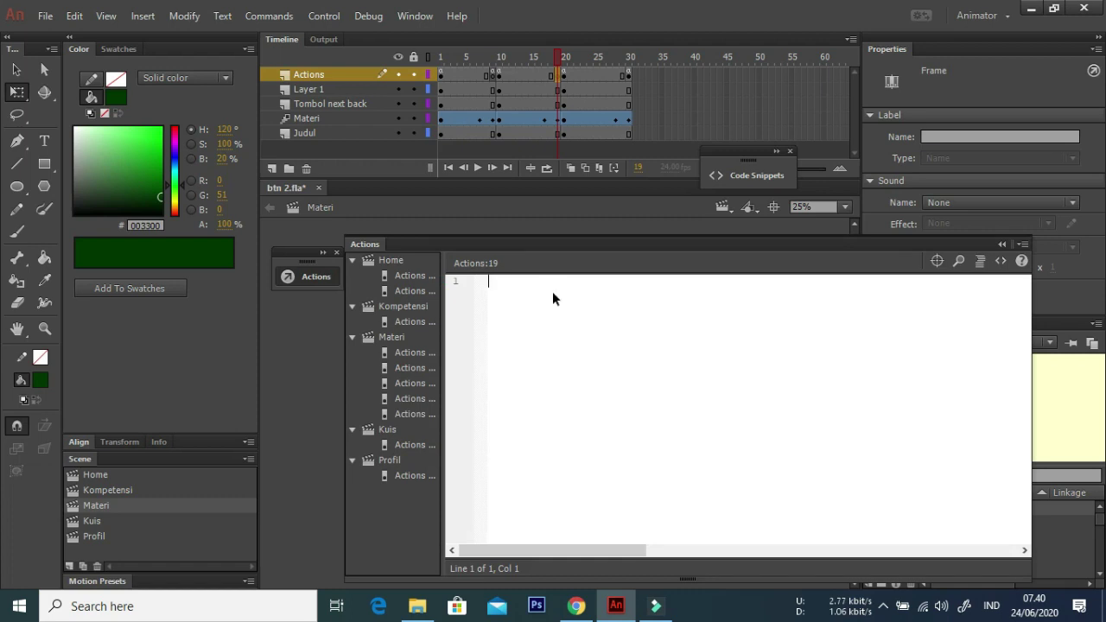
text(stop();)
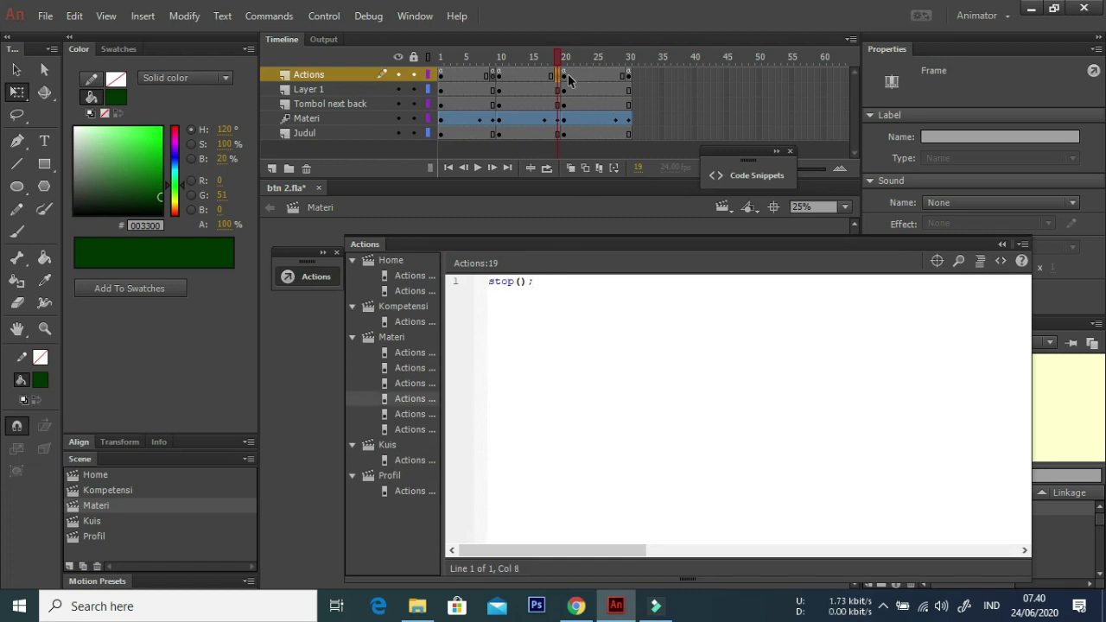
Remove the stop() call from frame 20's script and check frame 30's script
click(565, 74)
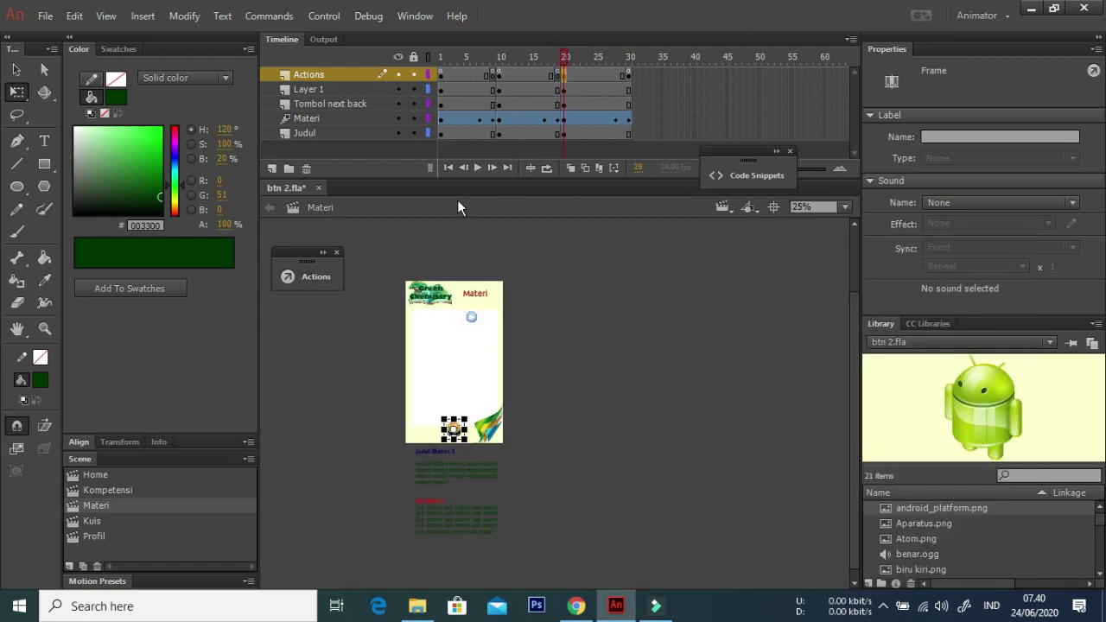
click(313, 276)
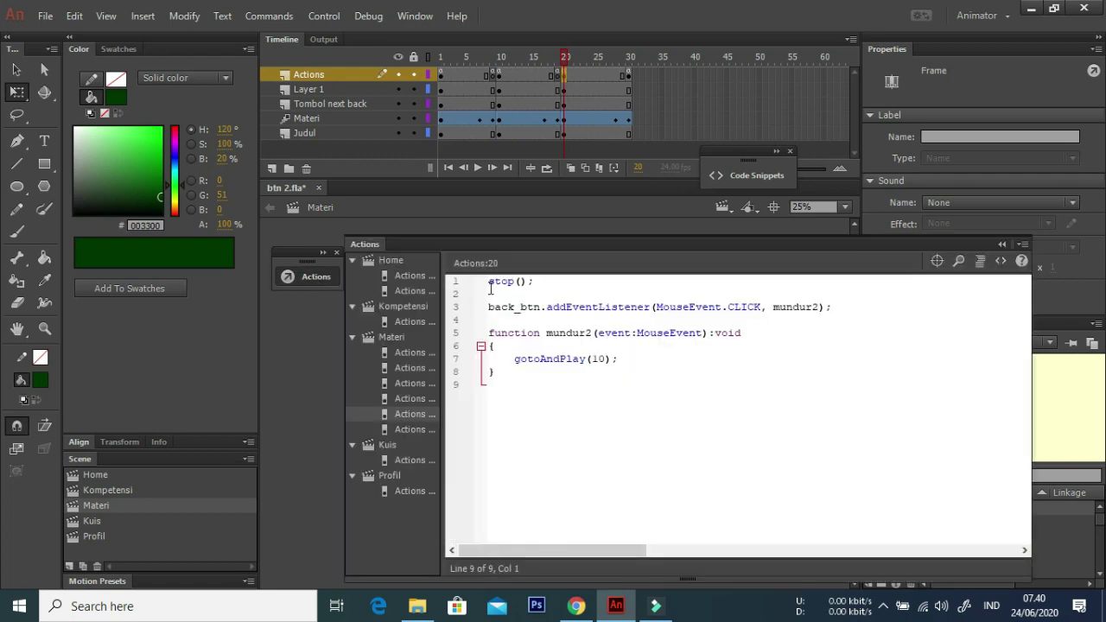
click(490, 290)
key(Delete)
click(317, 276)
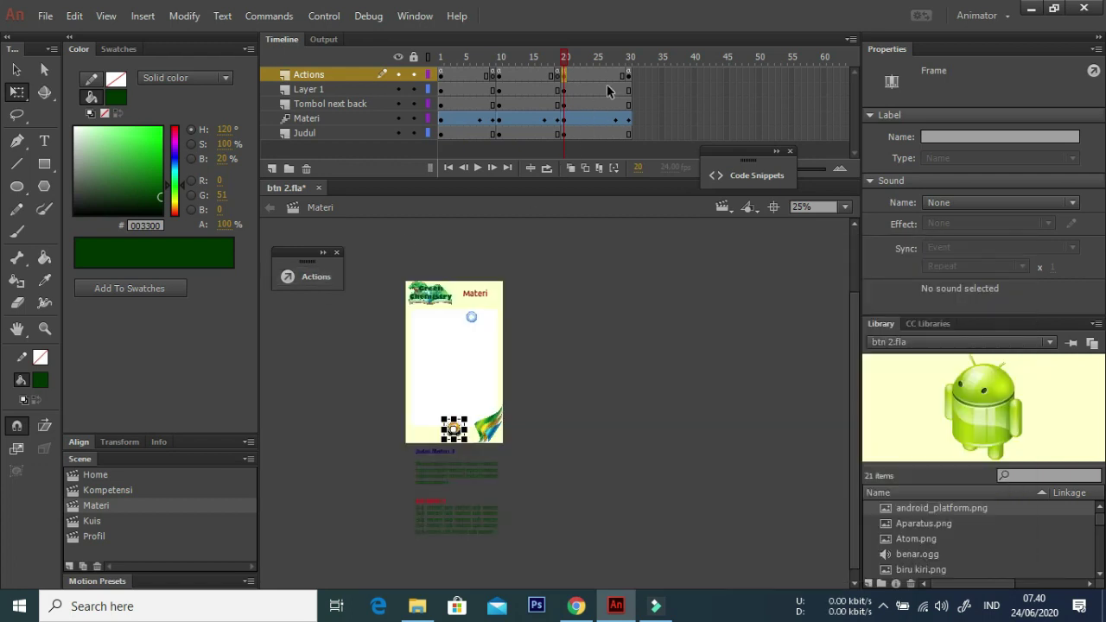
click(630, 75)
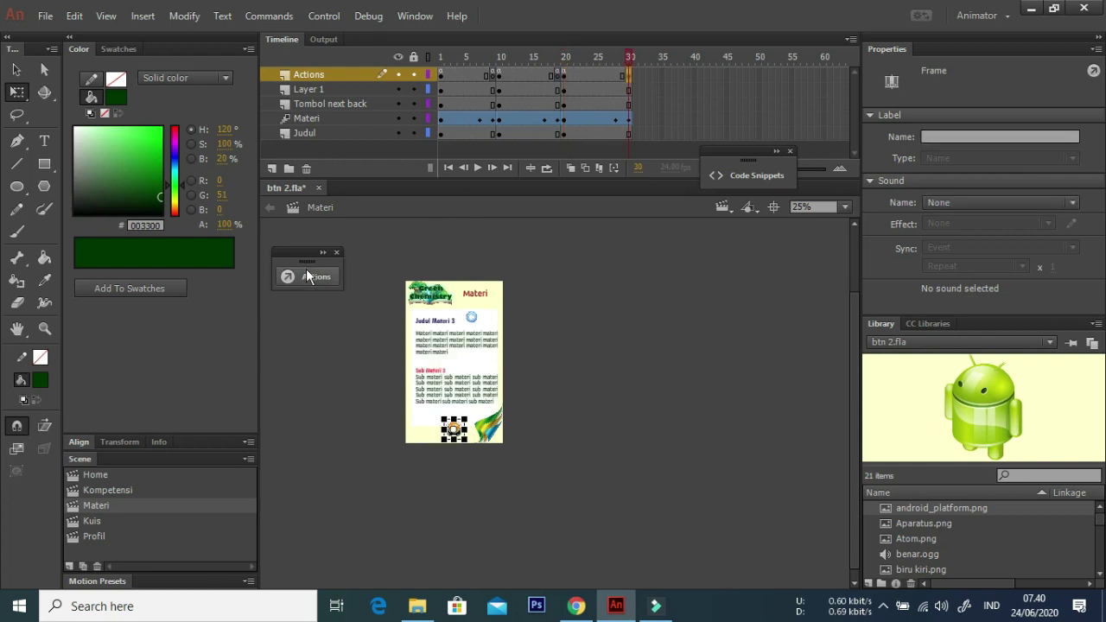
click(317, 276)
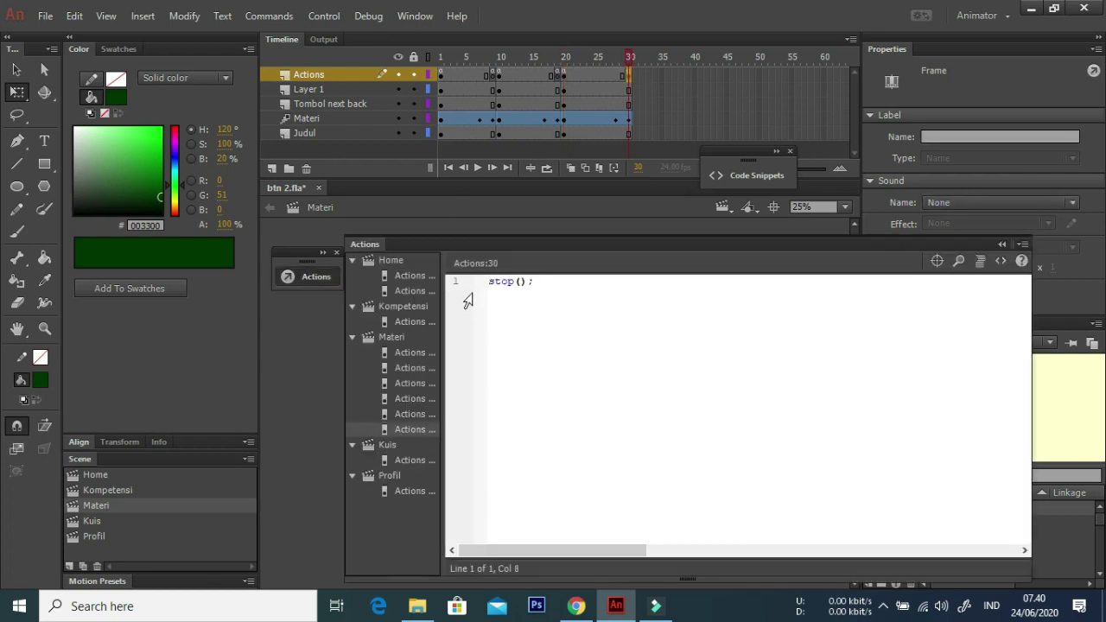
click(1002, 245)
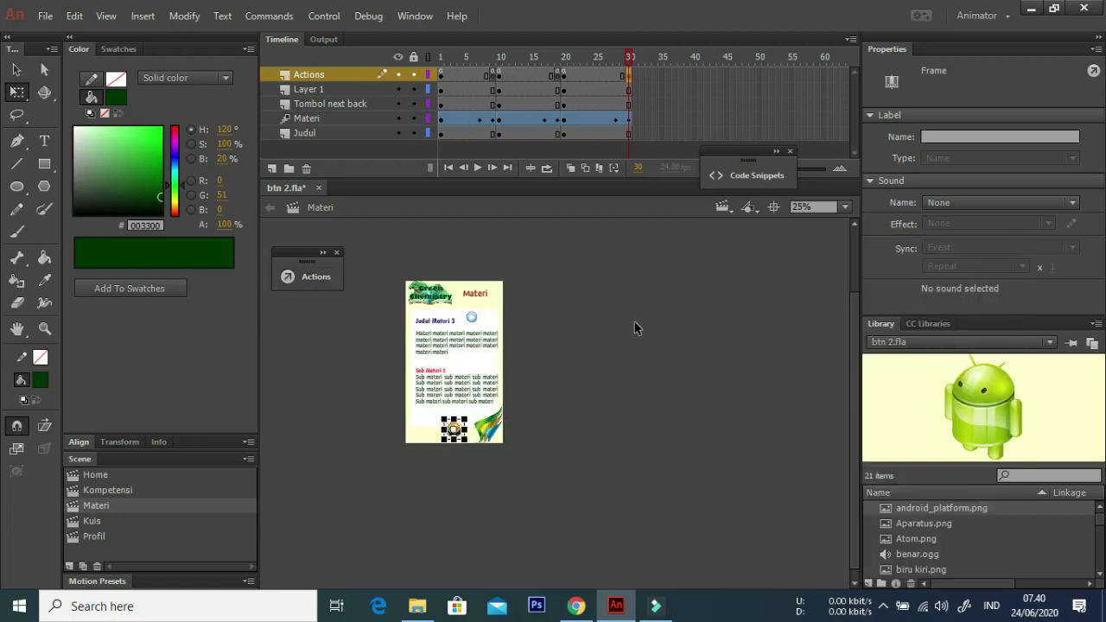
Test-preview the app, advancing from Materi page 1 to page 3, then close it
key(ctrl+Return)
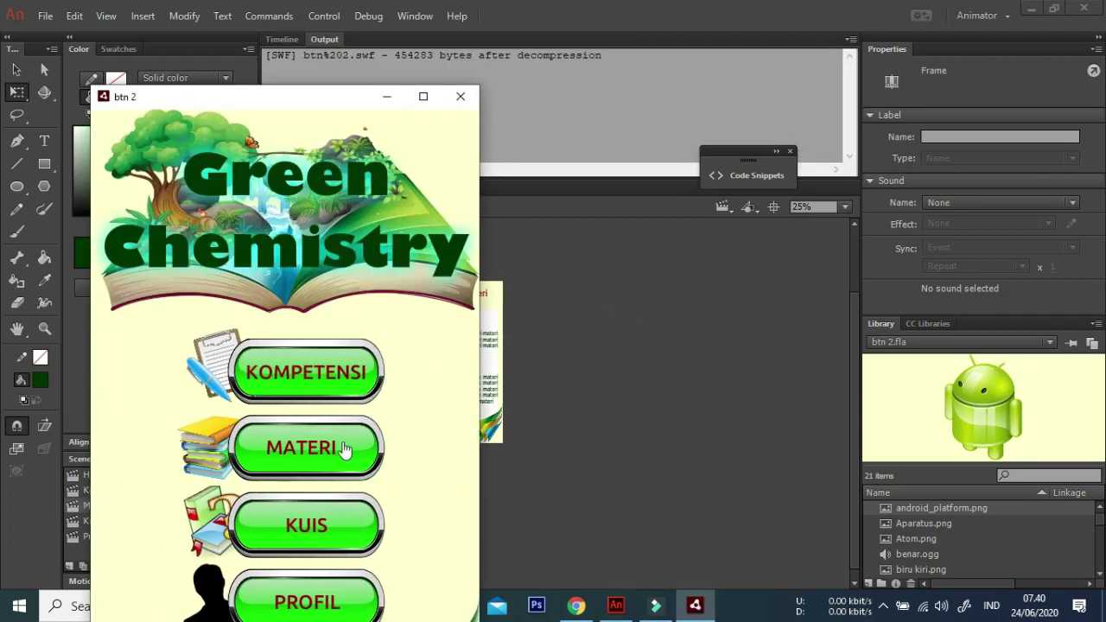
click(344, 449)
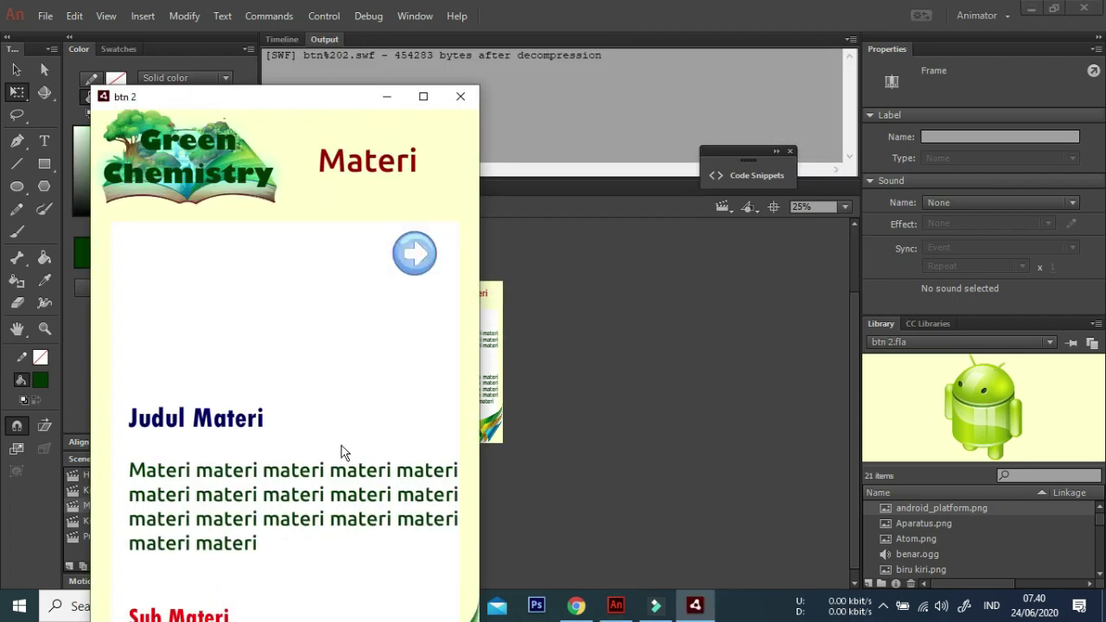
click(414, 258)
click(415, 259)
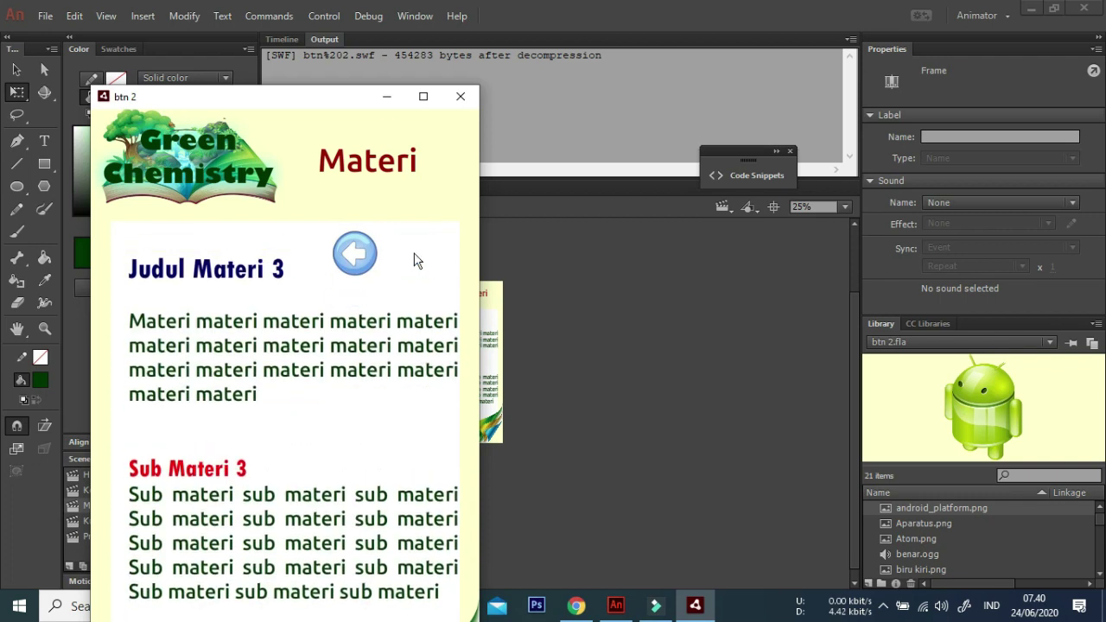
click(455, 98)
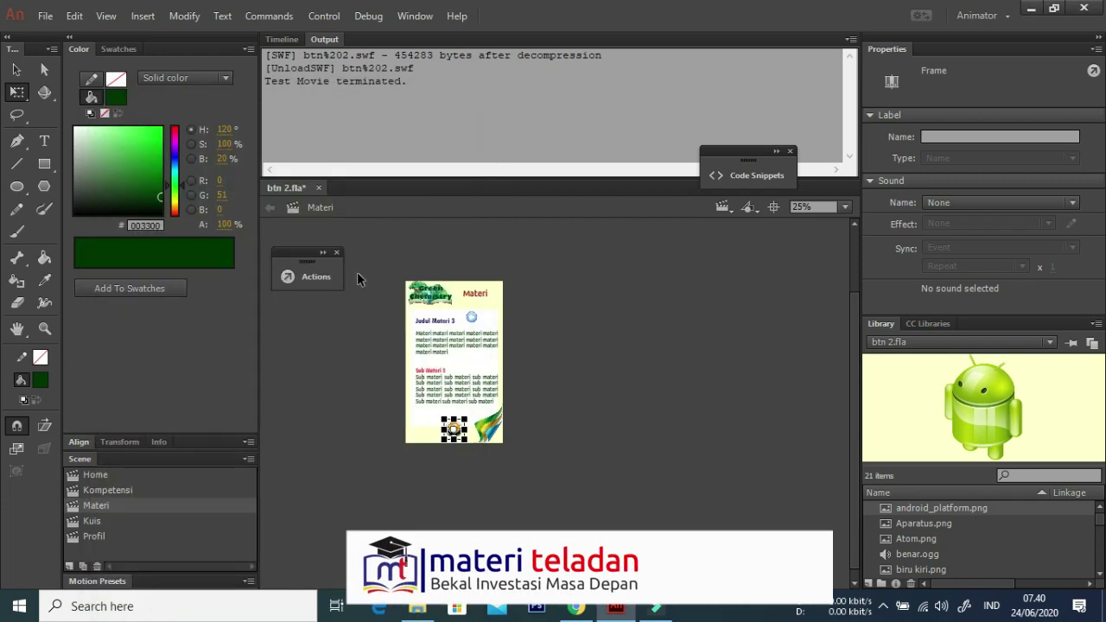
Switch from the output log back to the Timeline and select the Materi text block
click(294, 42)
click(321, 39)
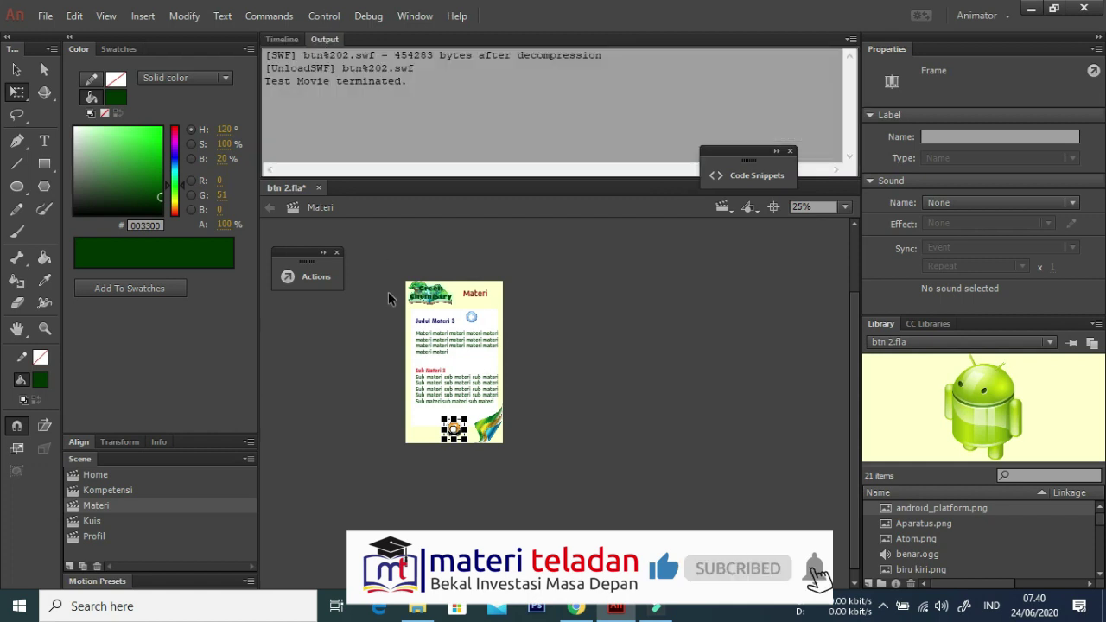
click(432, 363)
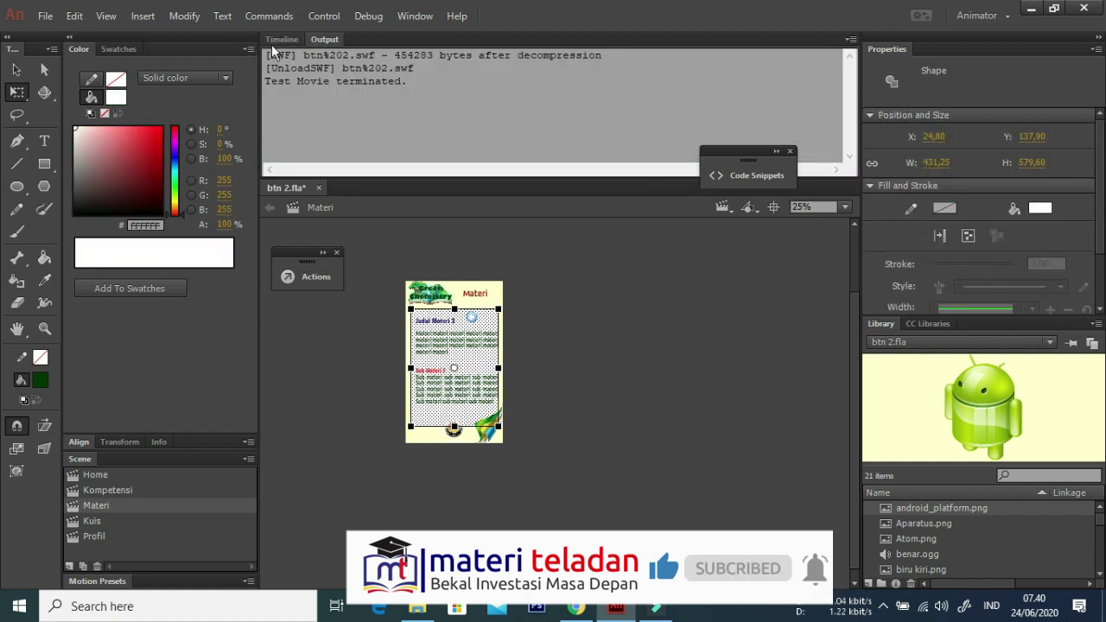
click(280, 40)
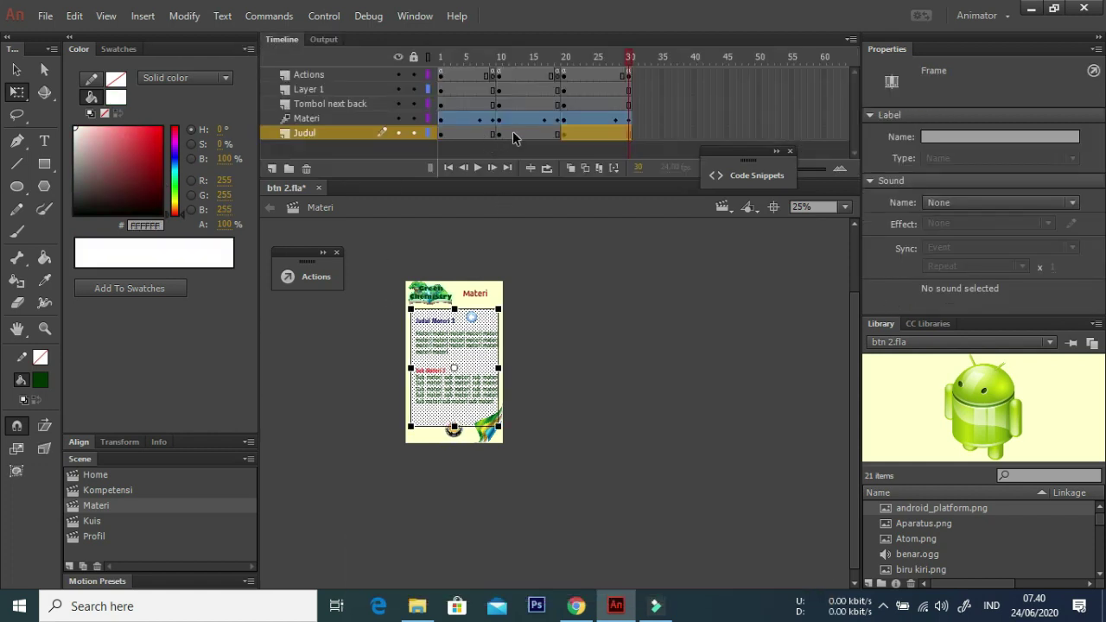
click(457, 343)
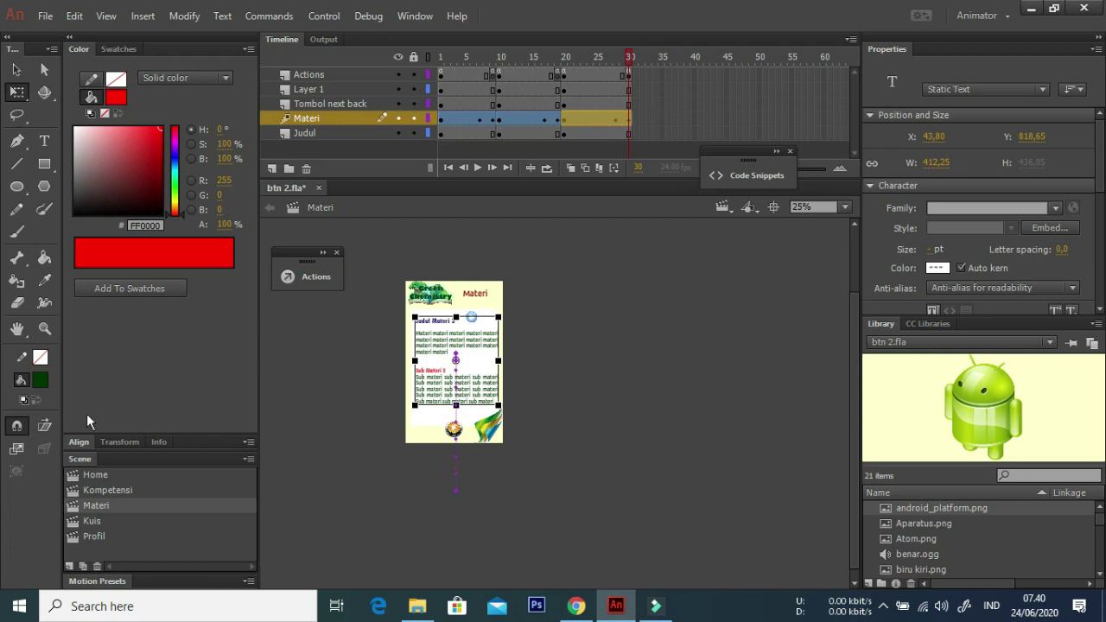
Go to the Profil scene and set the stage magnification to Show Frame
click(91, 536)
click(460, 339)
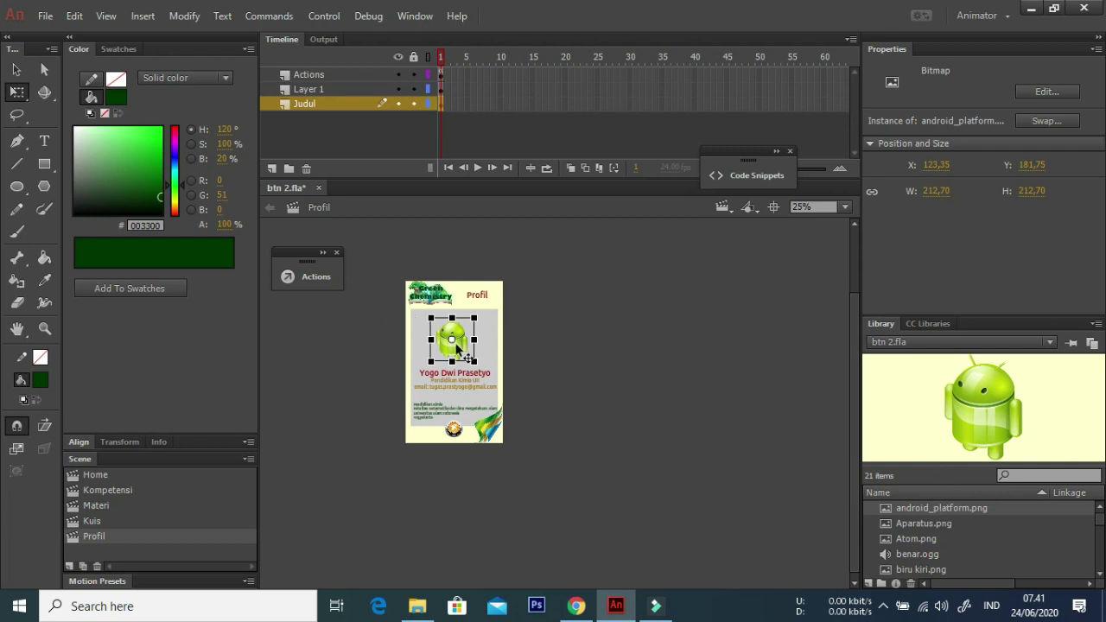
click(845, 206)
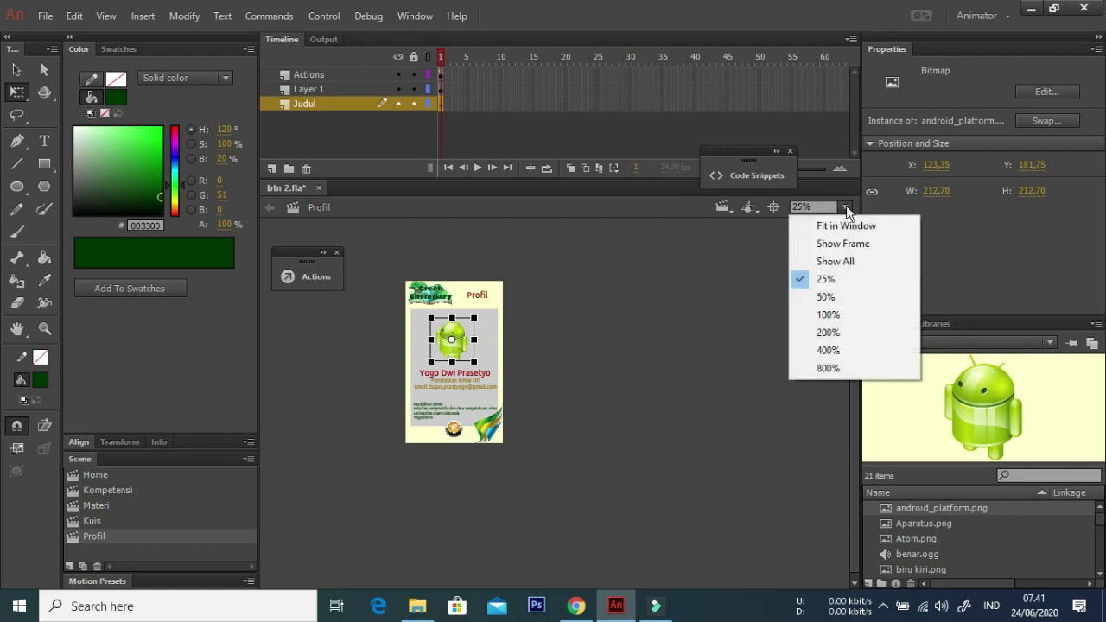
click(848, 243)
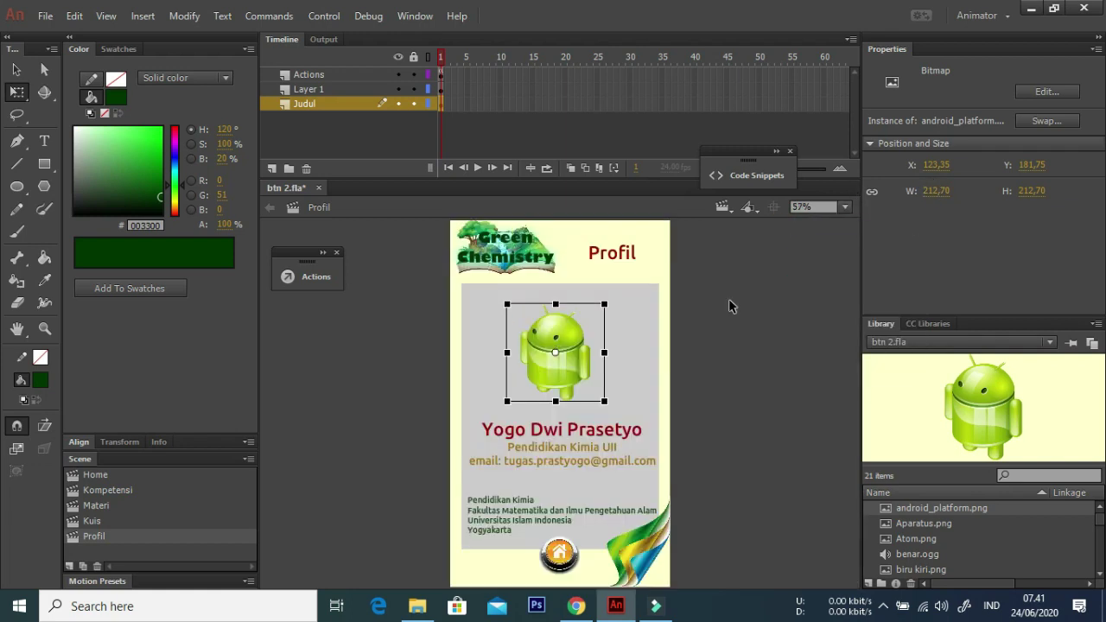
click(681, 316)
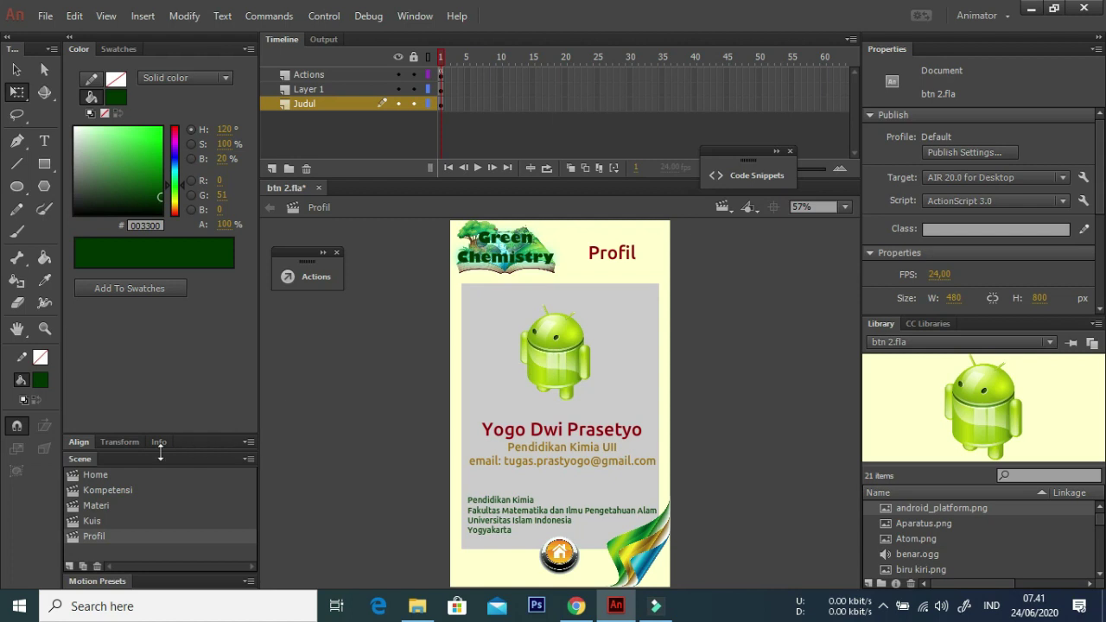
Return to the Materi scene and look through the Edit and File menus
click(101, 506)
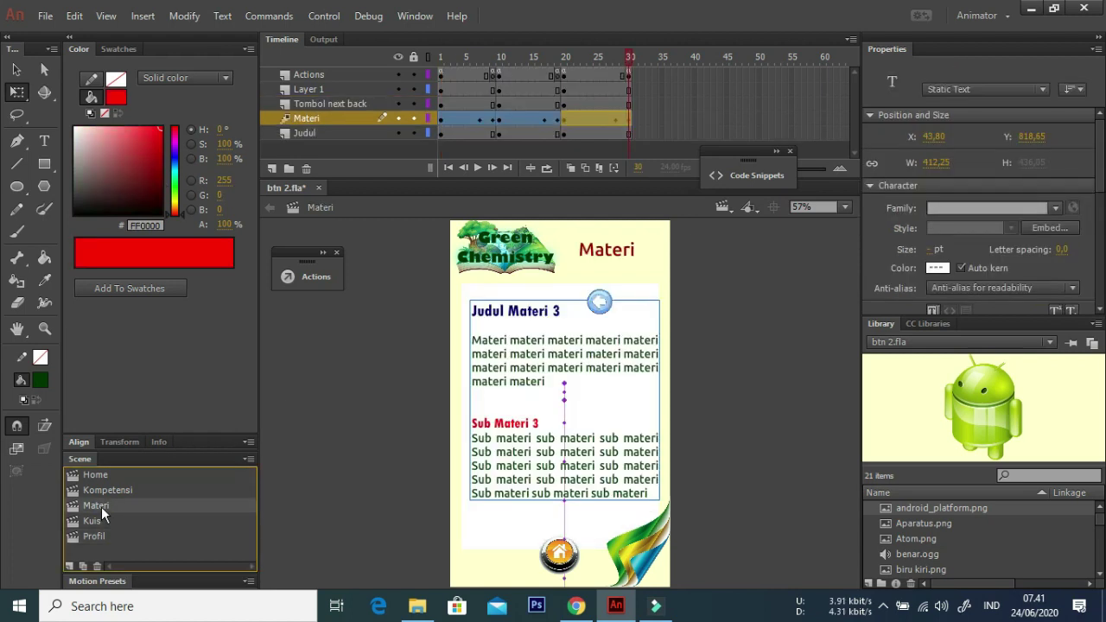
click(74, 16)
click(74, 15)
click(49, 19)
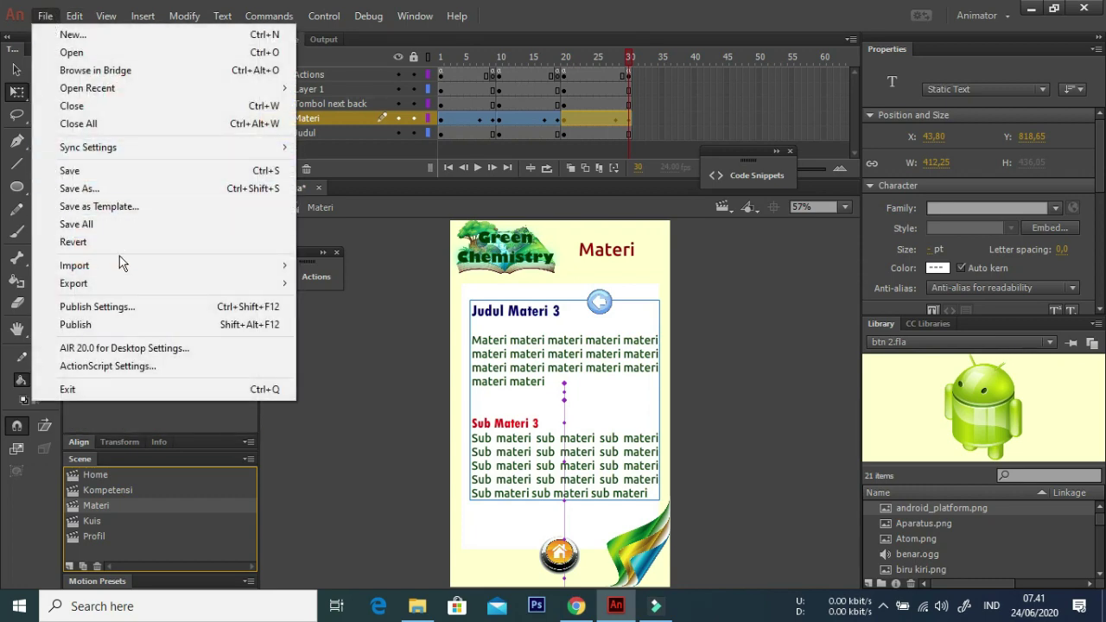
mouse_move(121, 266)
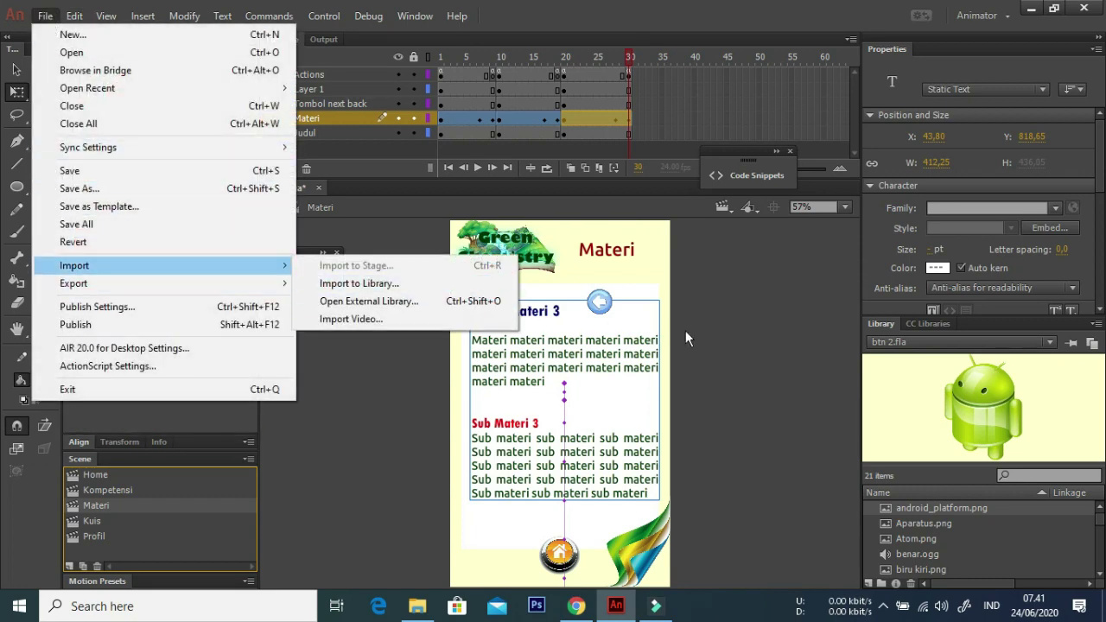
click(791, 348)
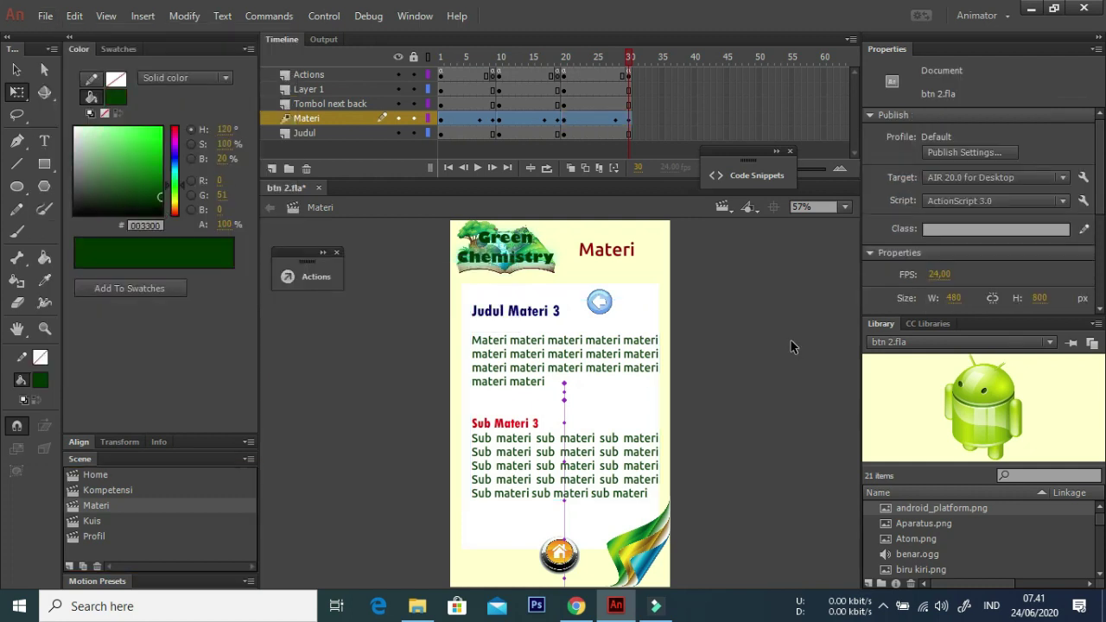